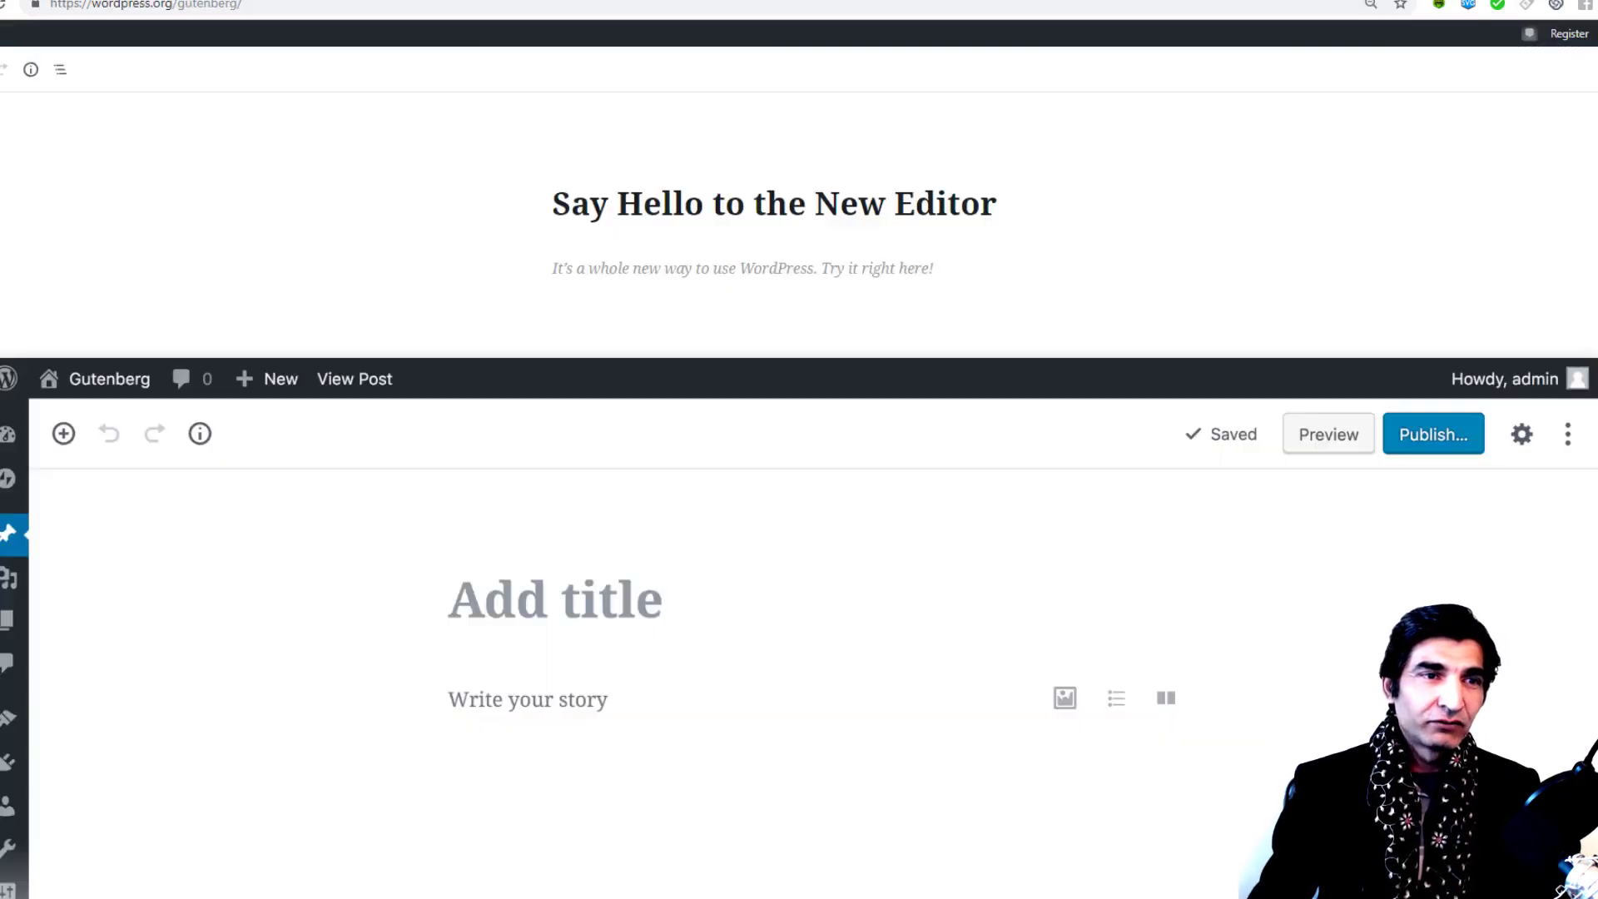
# Step: Read the Gutenberg plugin's page on WordPress.org, from its description through the blocks and compatibility sections
pyautogui.click(777, 2)
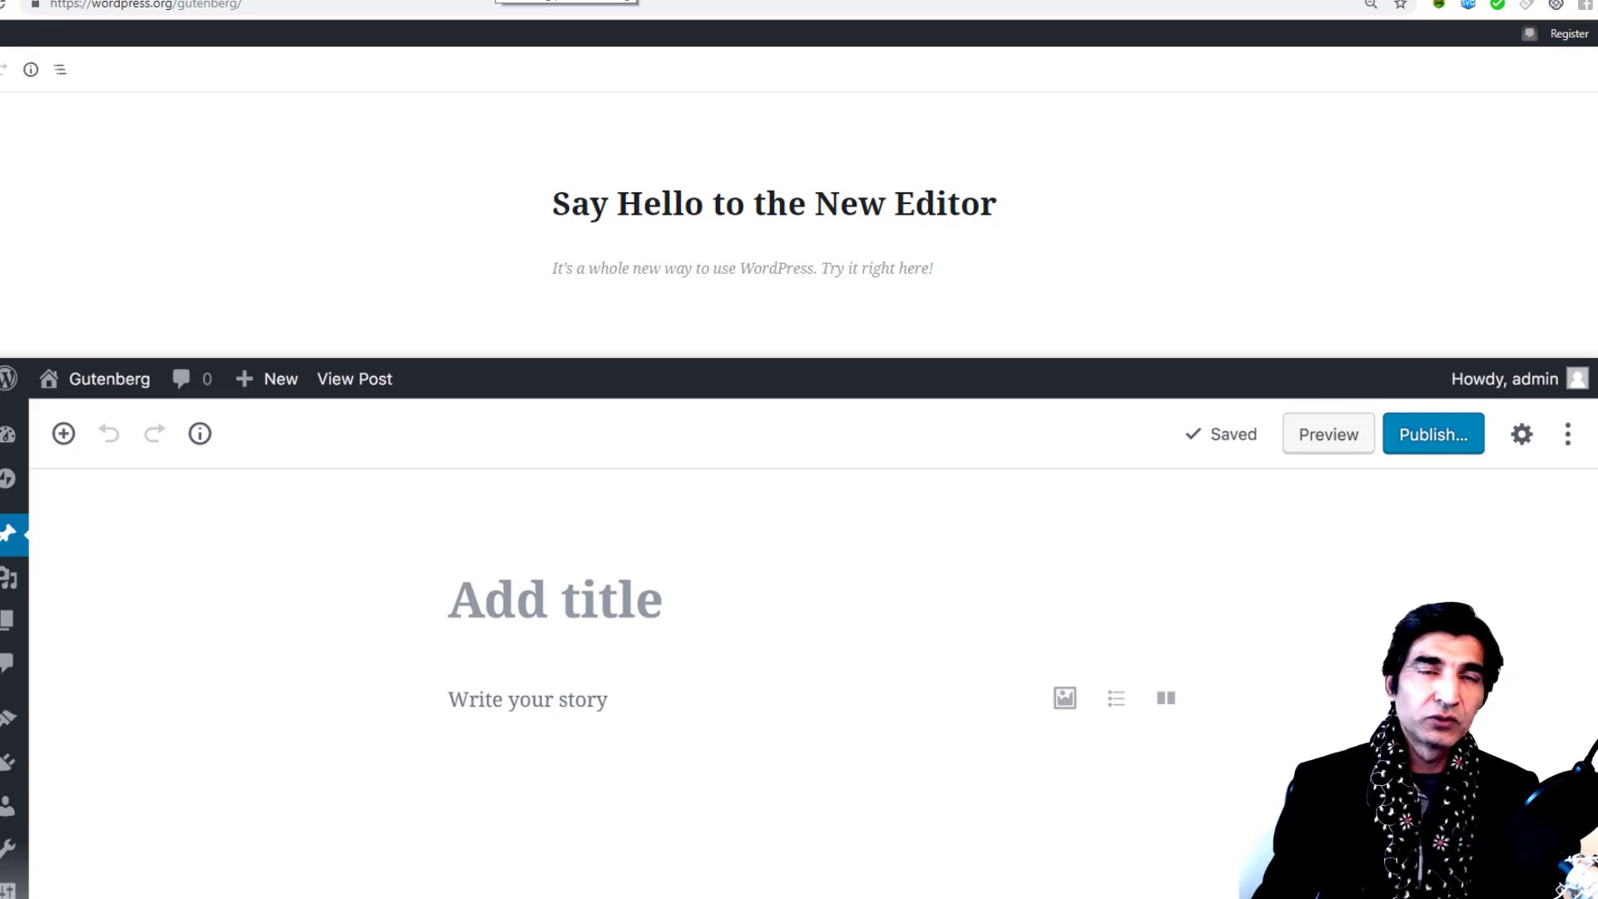
pyautogui.click(502, 0)
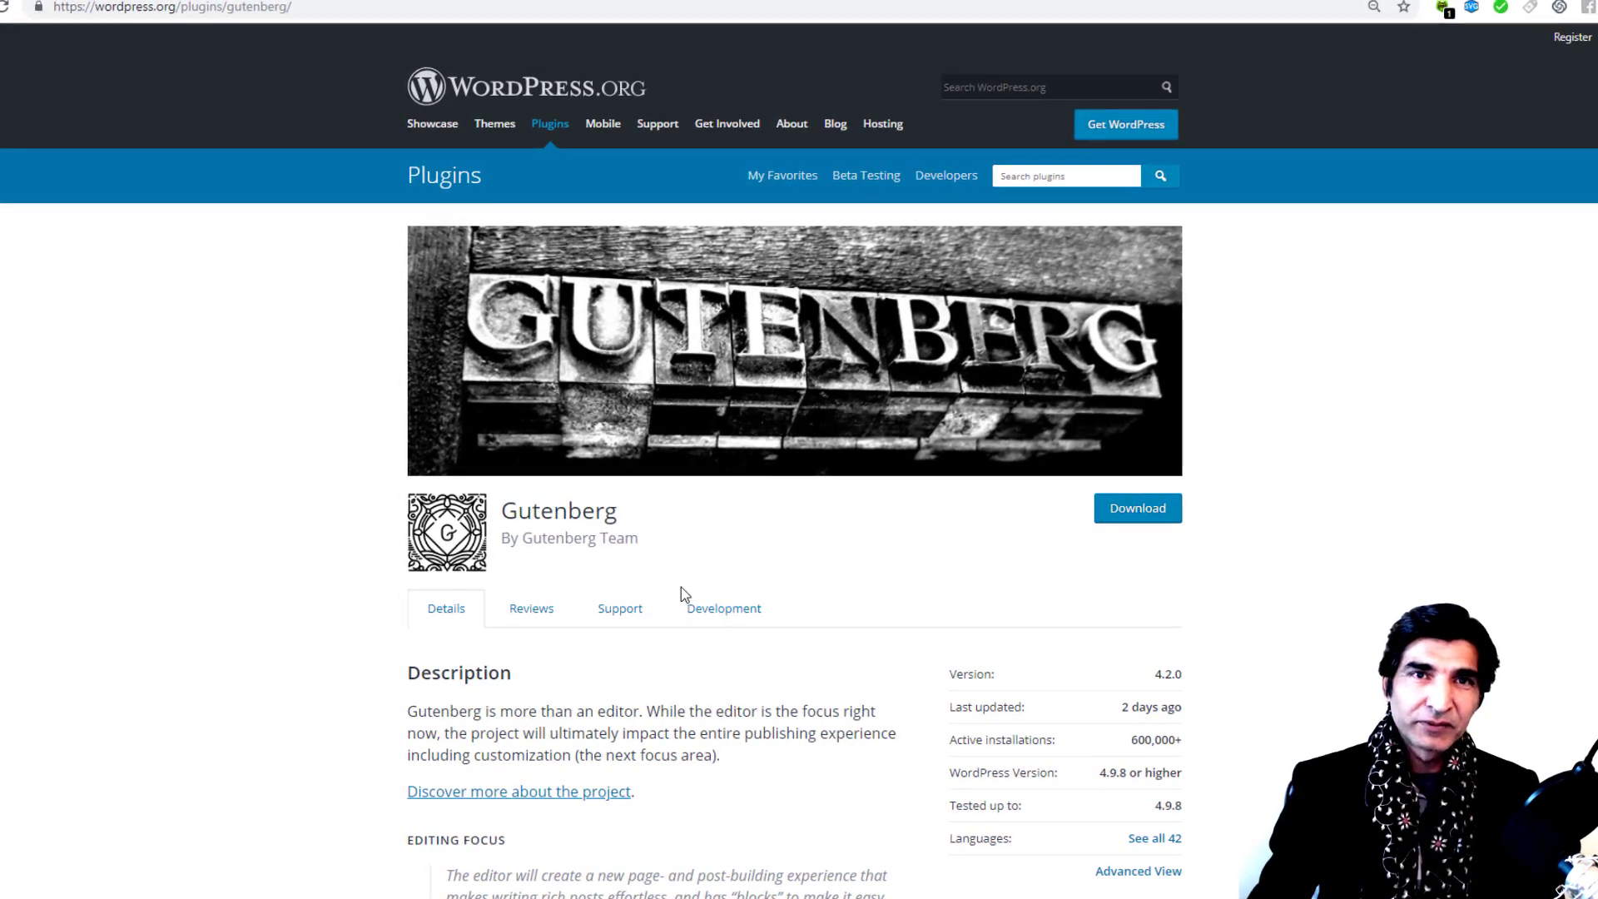
pyautogui.scroll(-1, 681, 587)
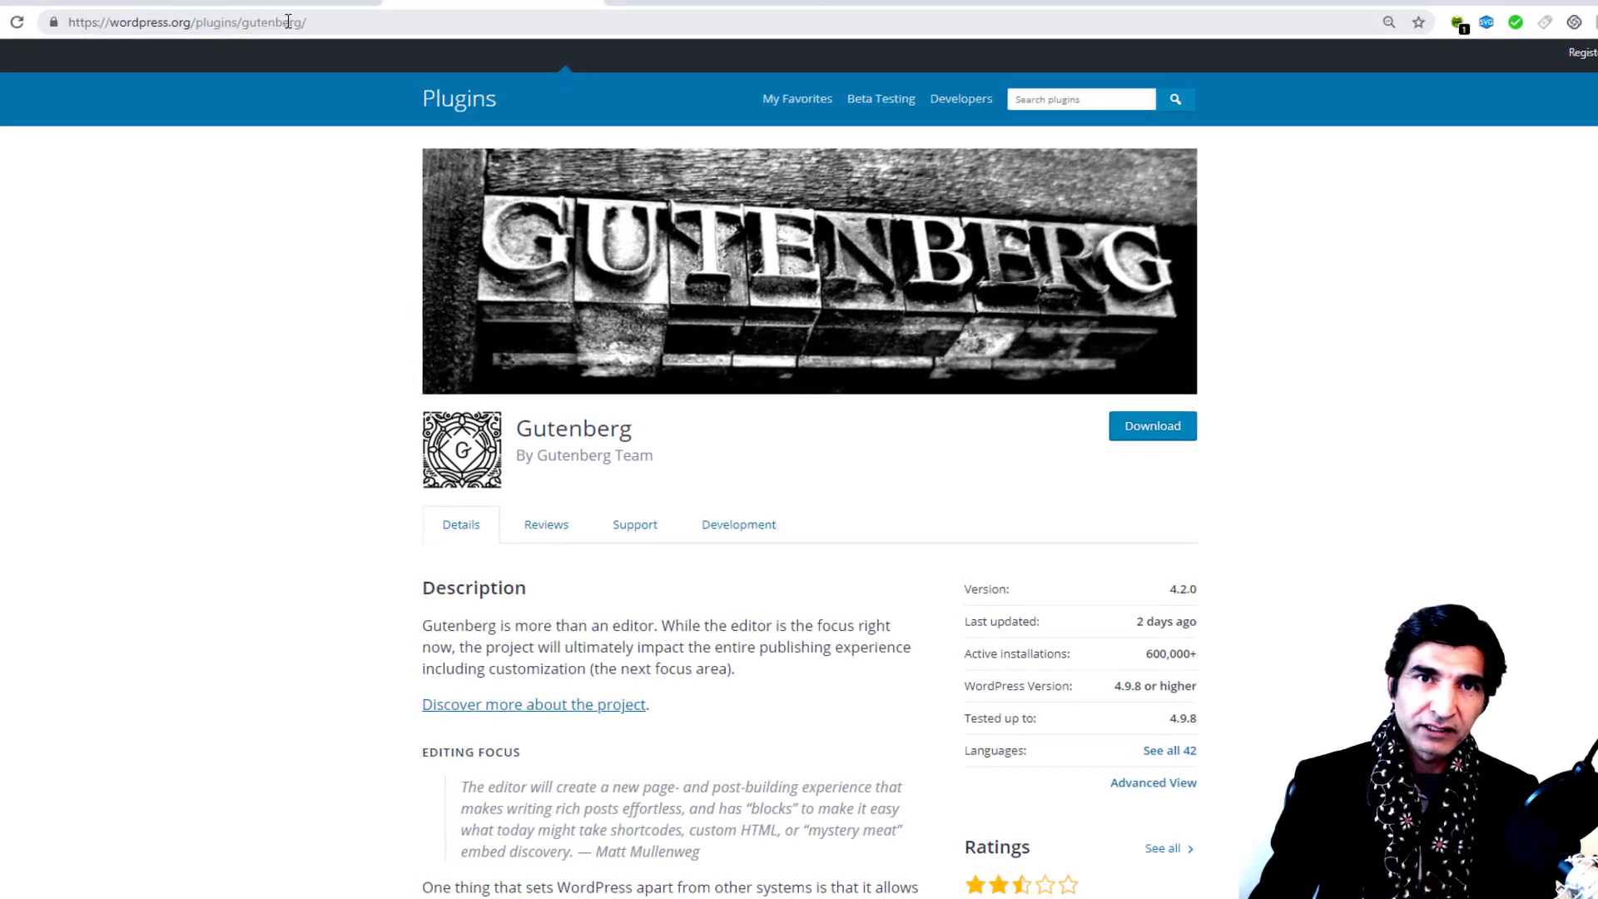
pyautogui.scroll(-6, 396, 261)
pyautogui.scroll(-6, 401, 286)
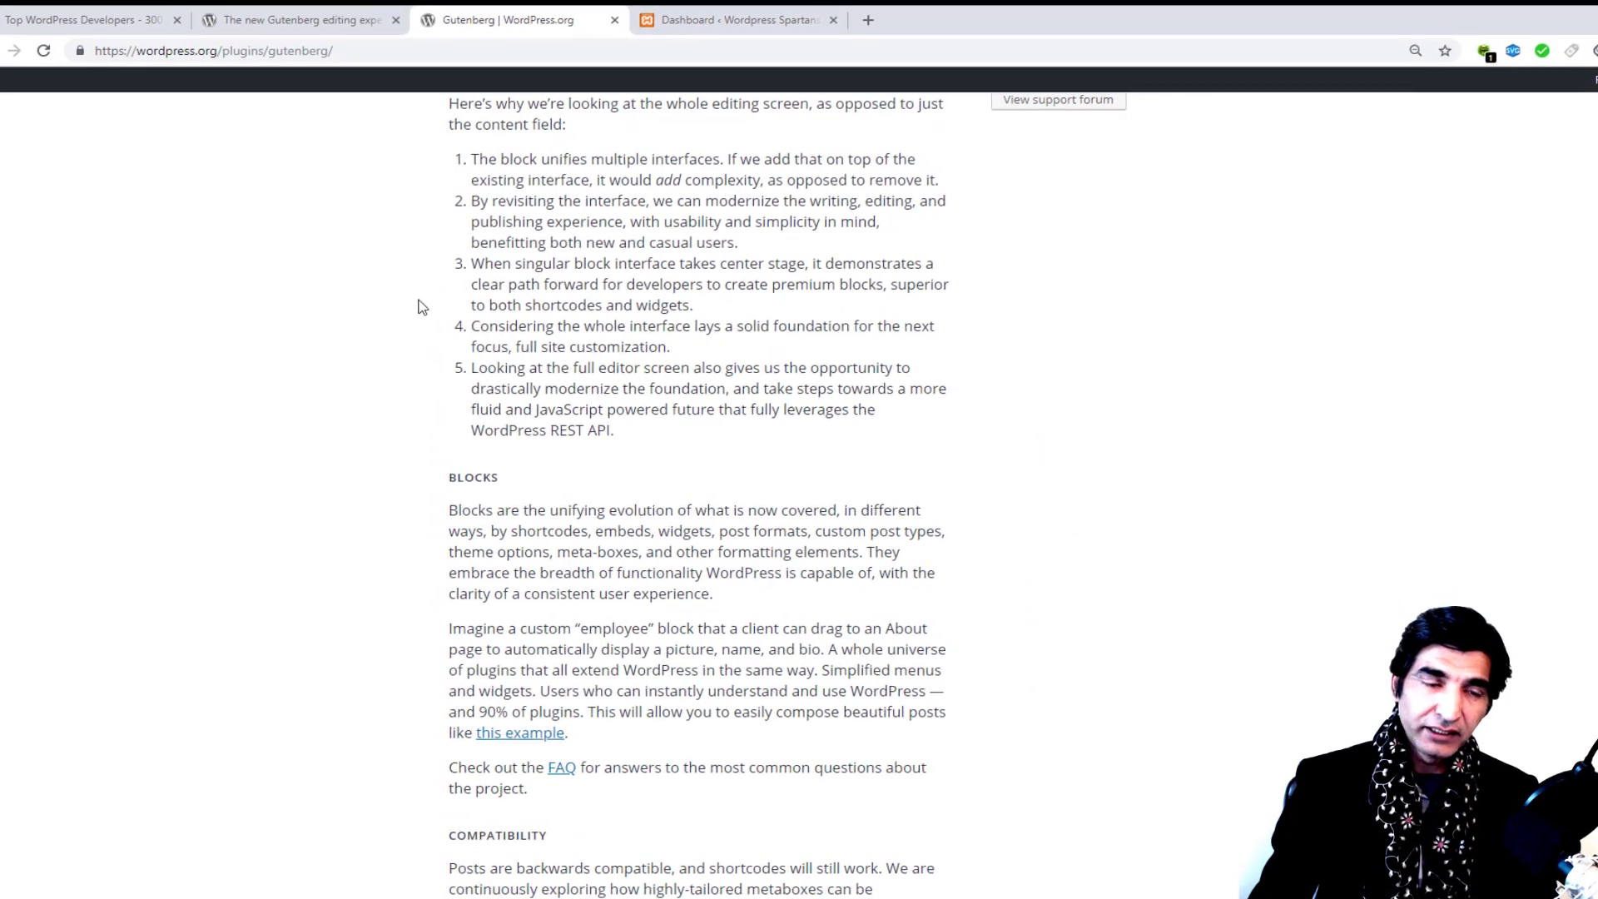
pyautogui.scroll(-4, 425, 308)
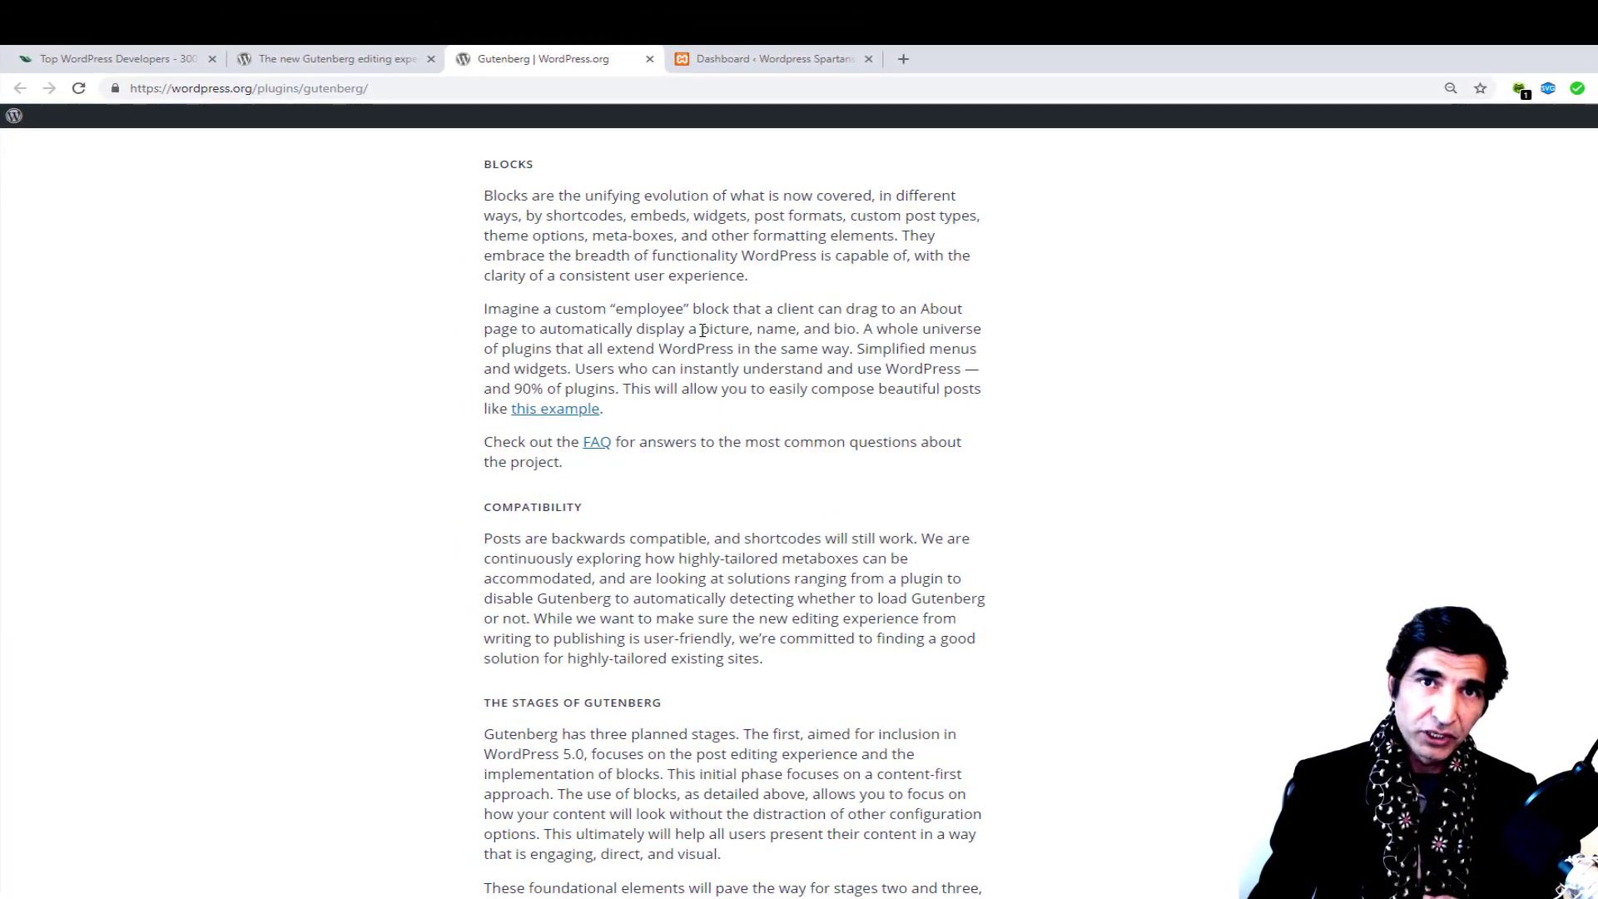
# Step: Switch to the local WordPress site's dashboard and launch the XAMPP Control Panel
pyautogui.click(752, 60)
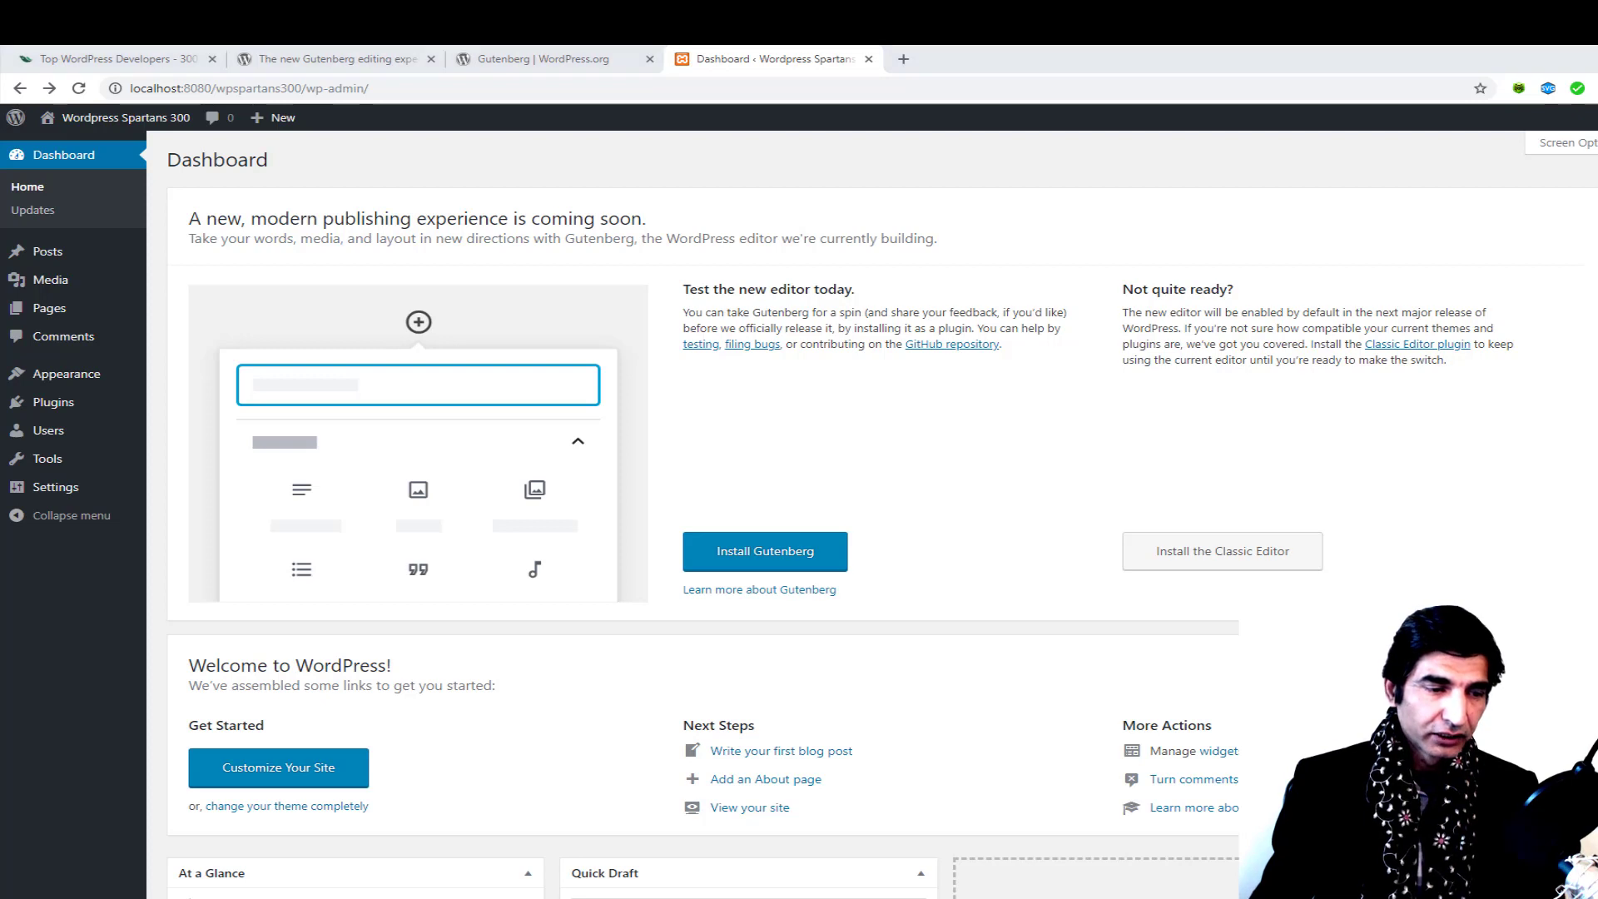
pyautogui.press('super')
pyautogui.write('xam')
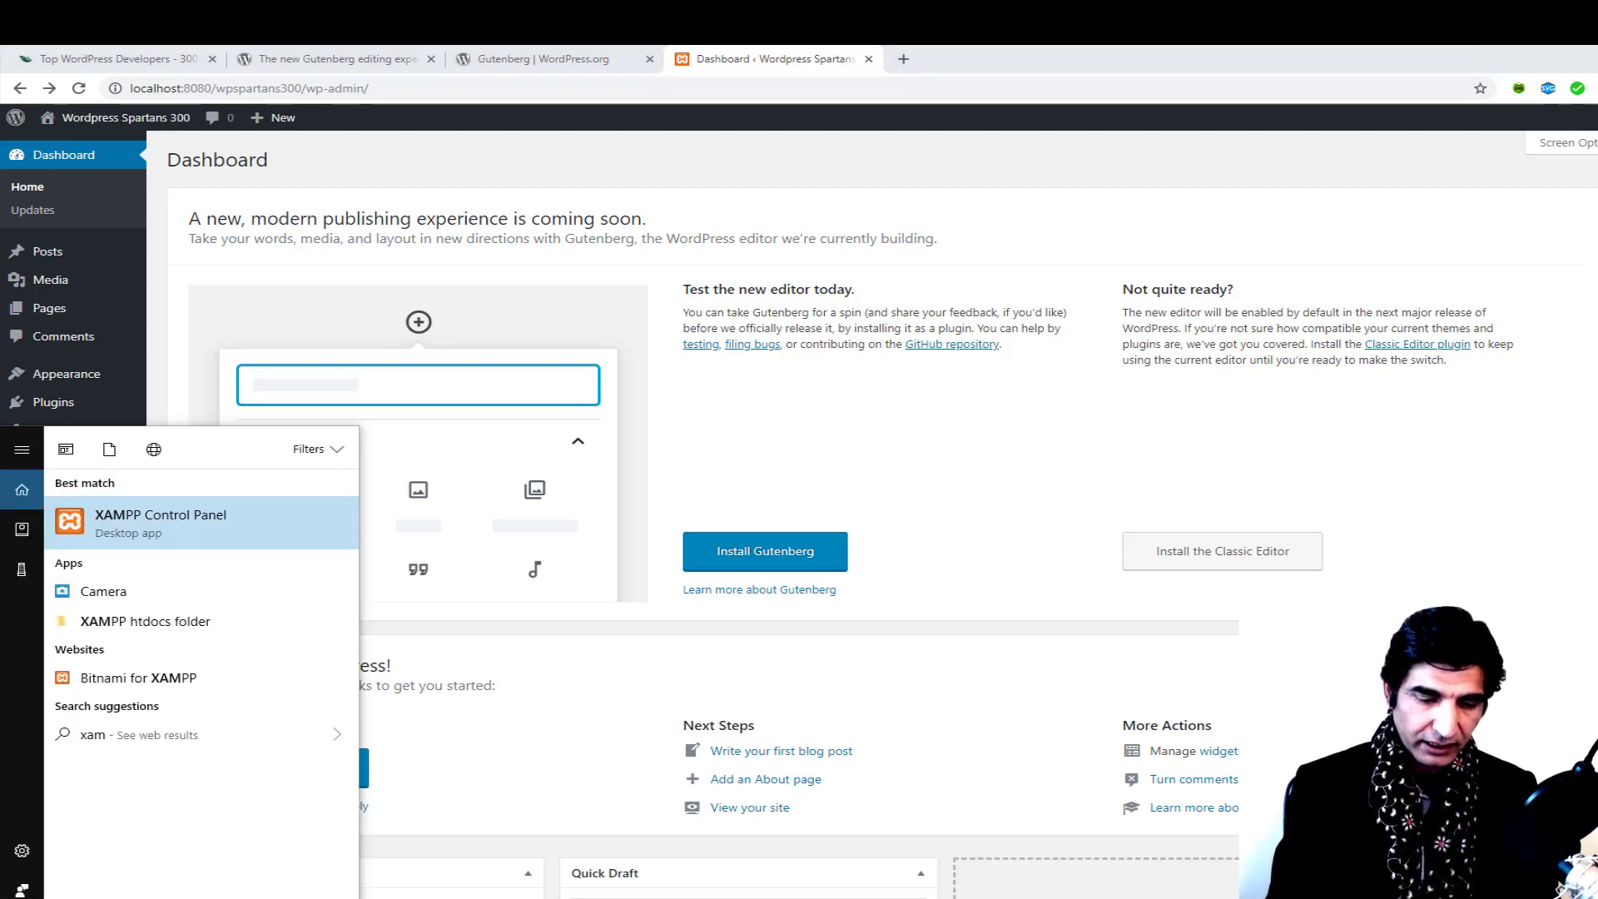
pyautogui.write('pp')
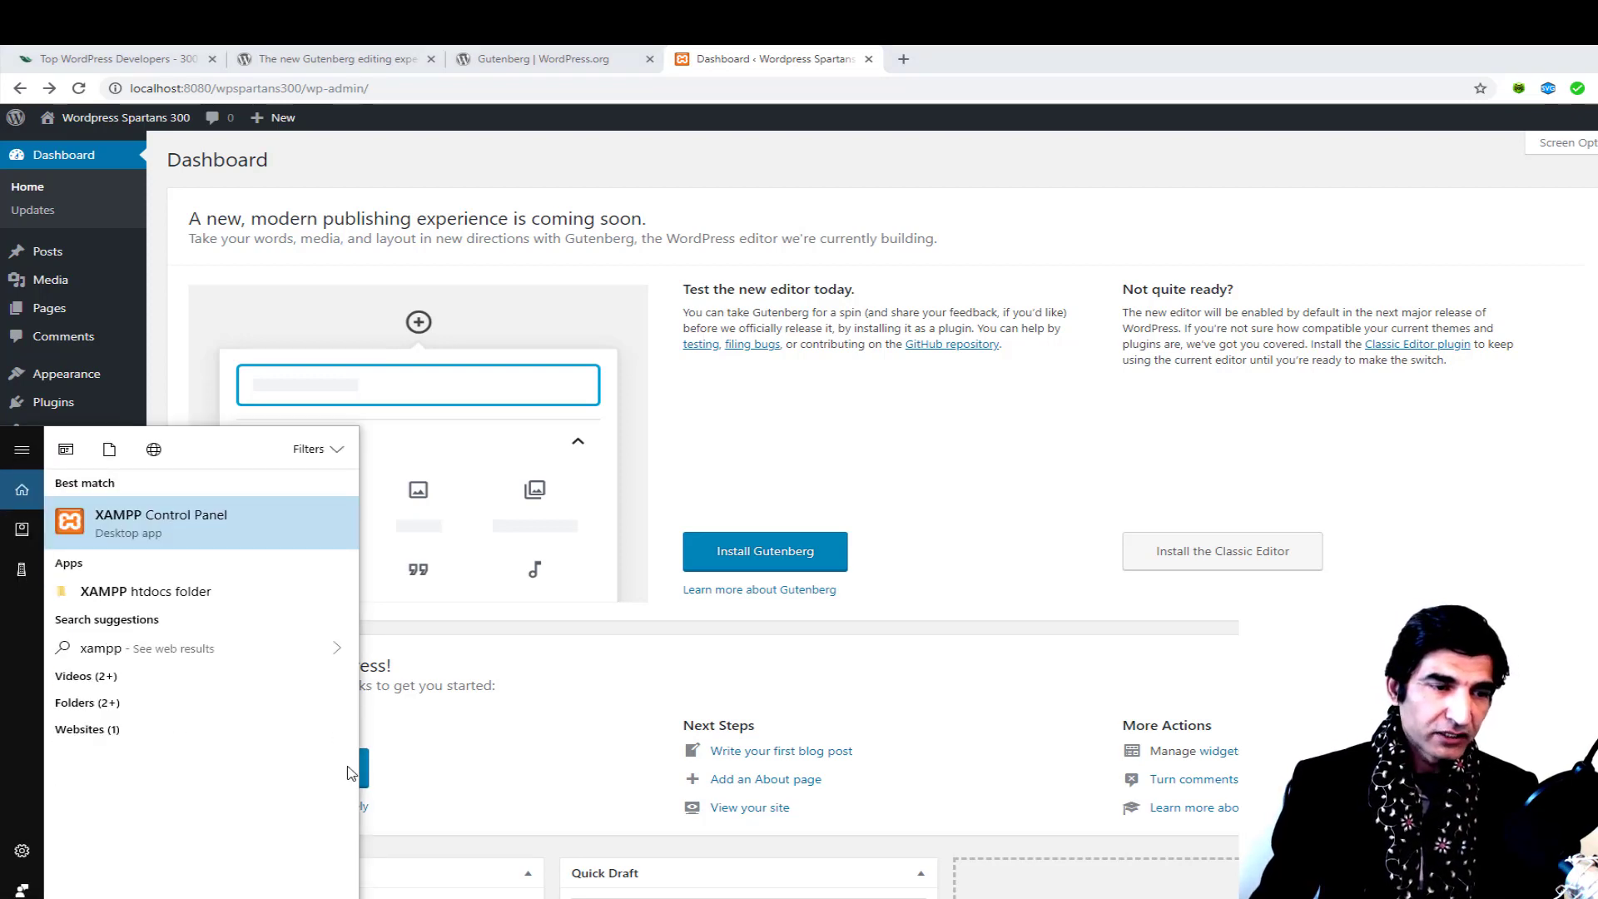
pyautogui.click(179, 533)
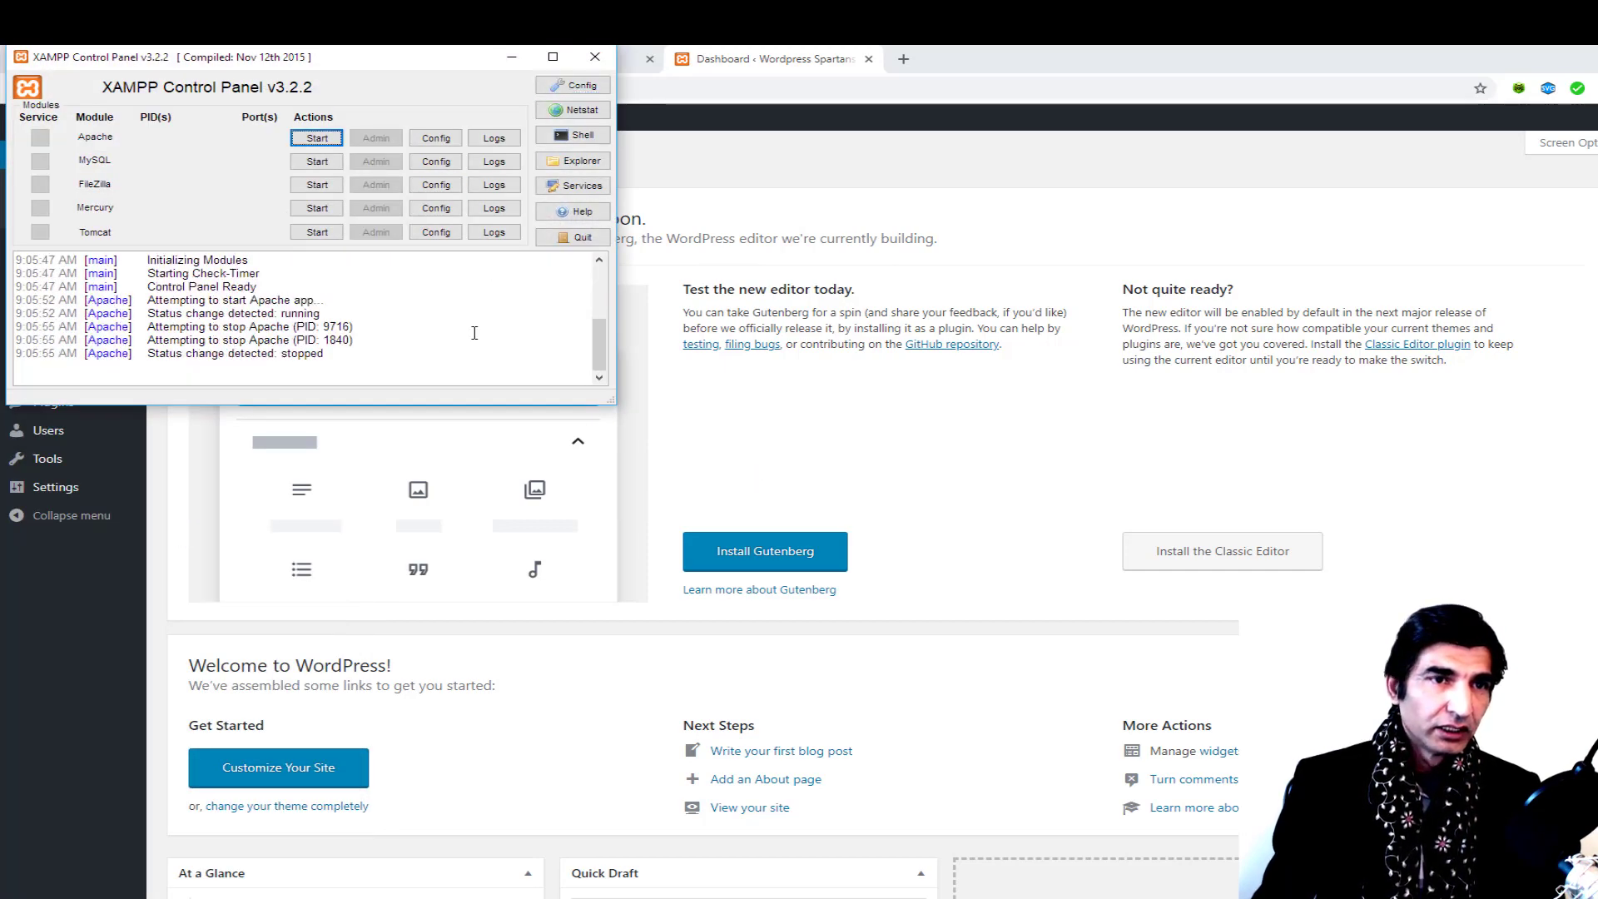
# Step: Start the Apache and MySQL modules in XAMPP and minimize its control panel
pyautogui.click(316, 147)
pyautogui.click(316, 162)
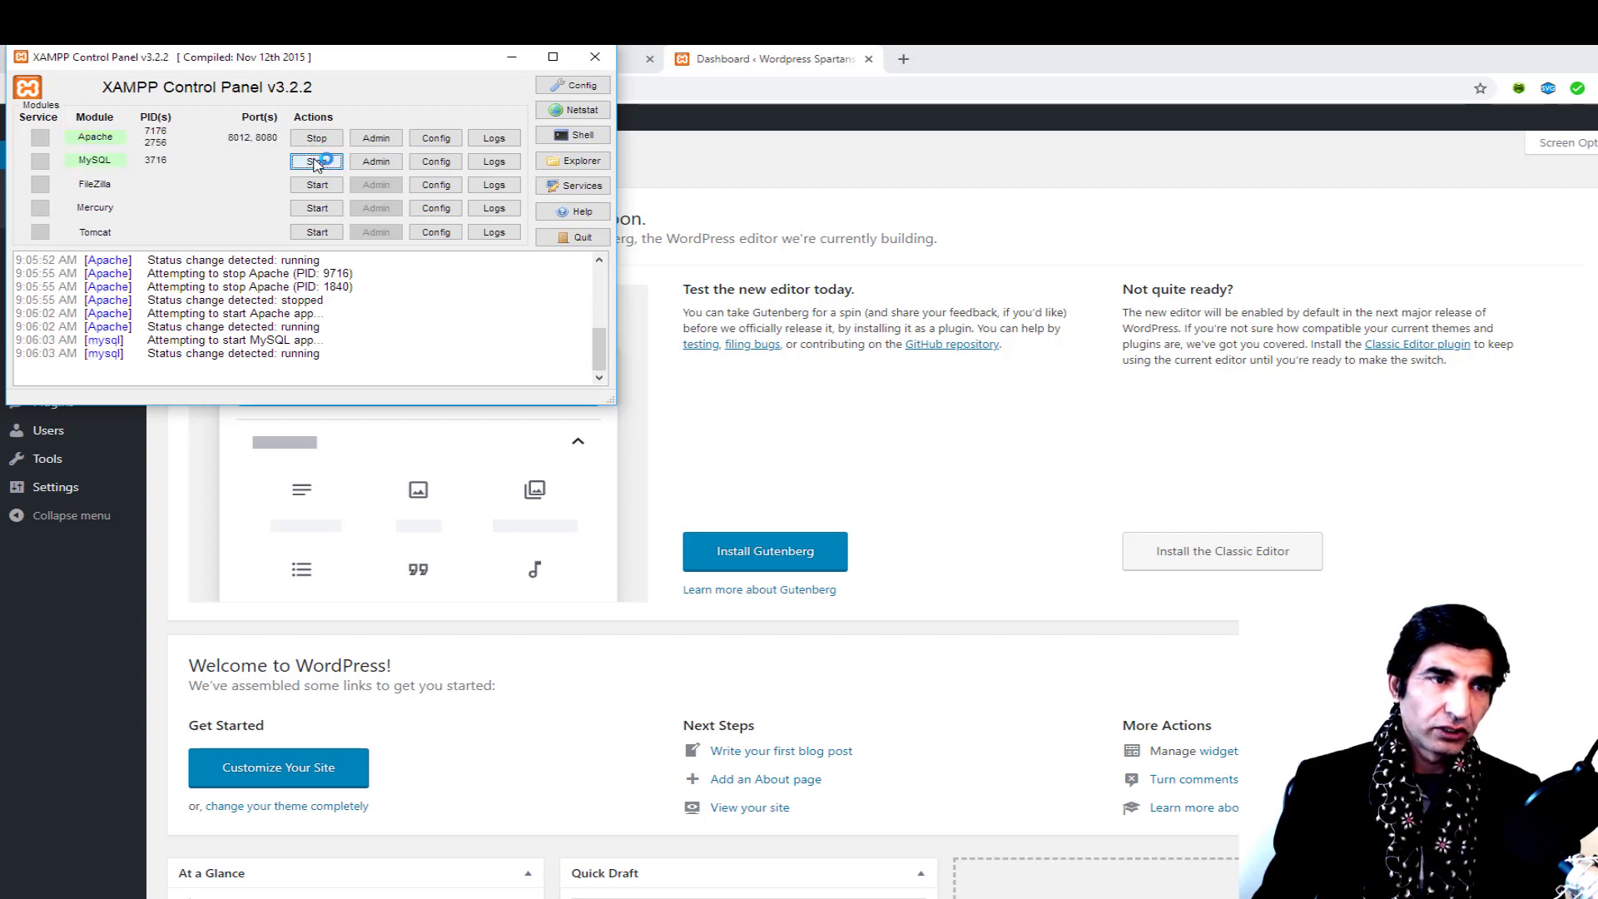
pyautogui.click(512, 61)
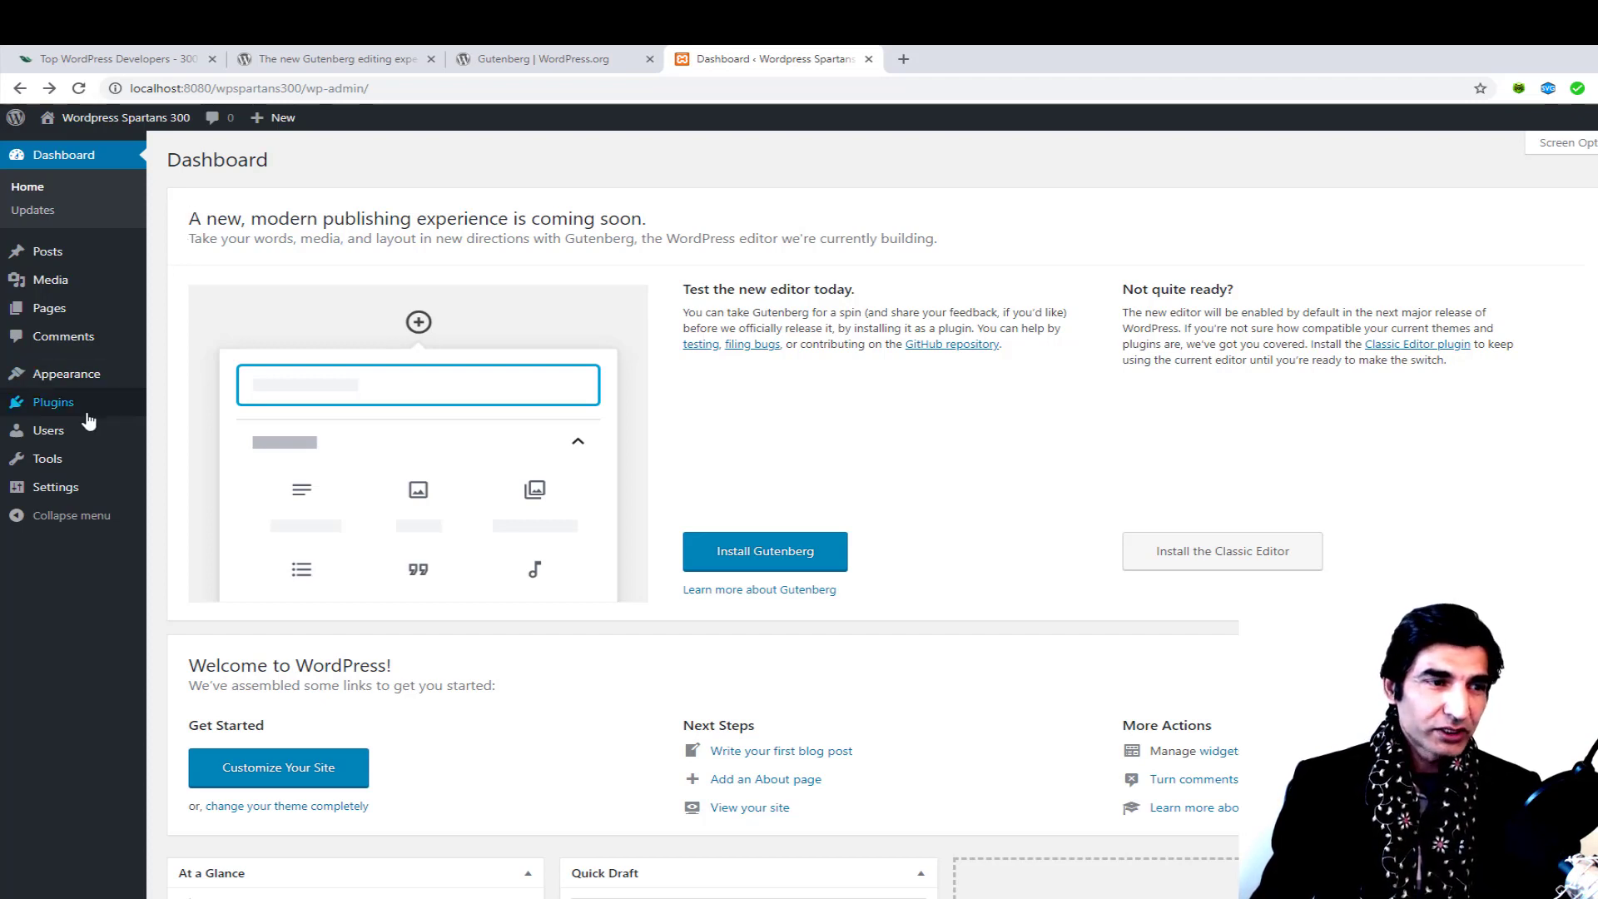
# Step: Search for "gutenberg" among the plugins that can be added to the local WordPress site
pyautogui.moveTo(93, 414)
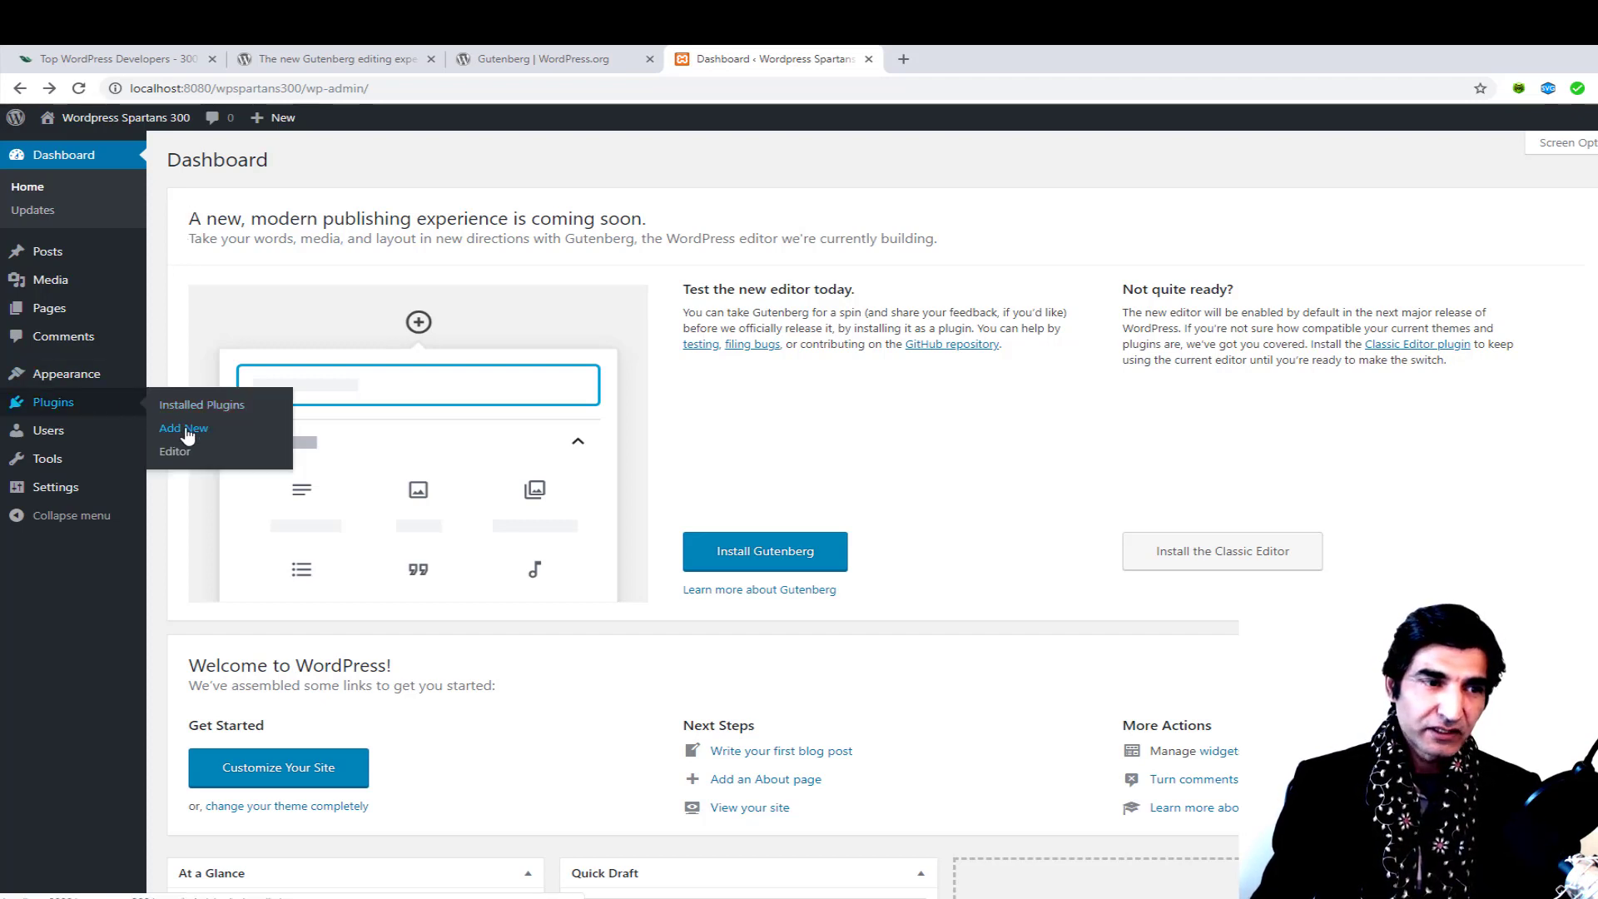
pyautogui.click(185, 428)
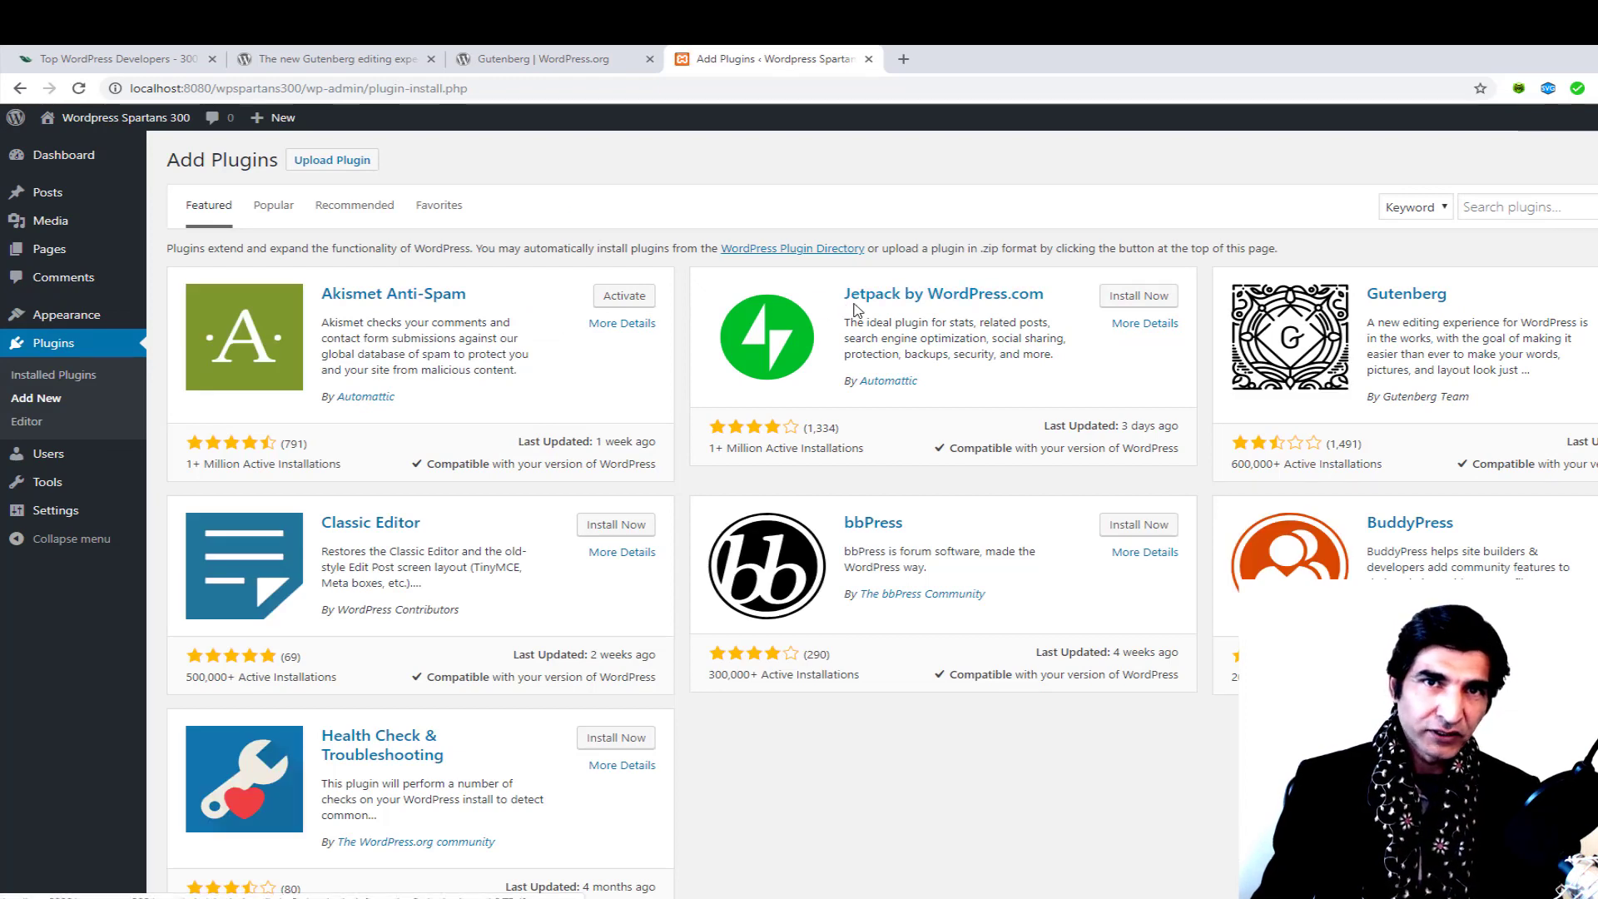
pyautogui.click(1483, 209)
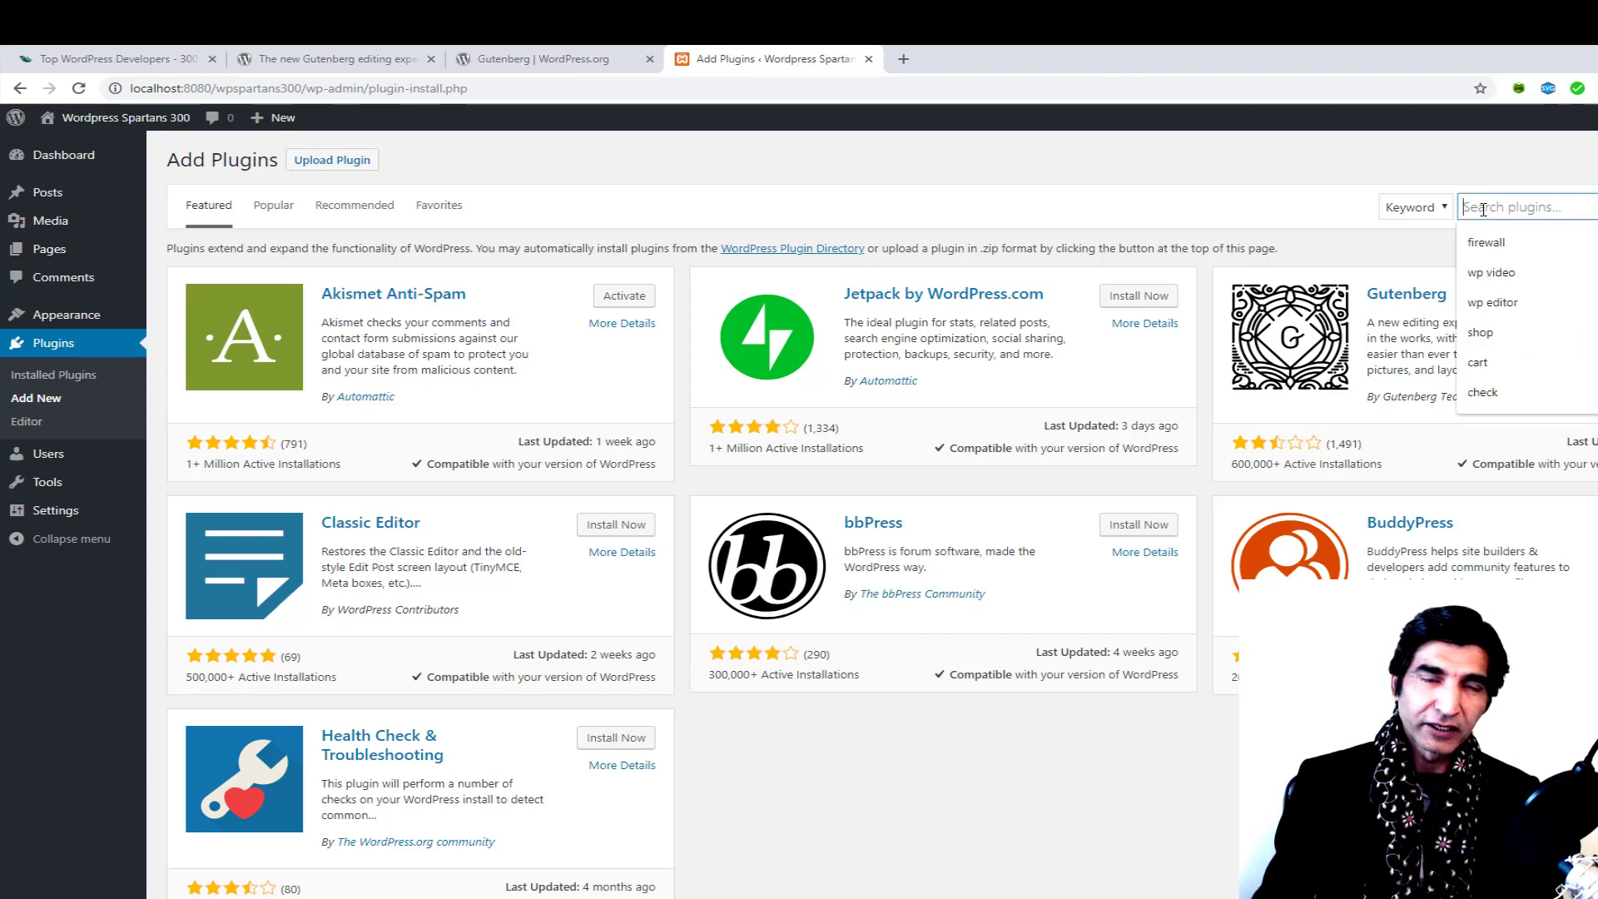
pyautogui.write('g')
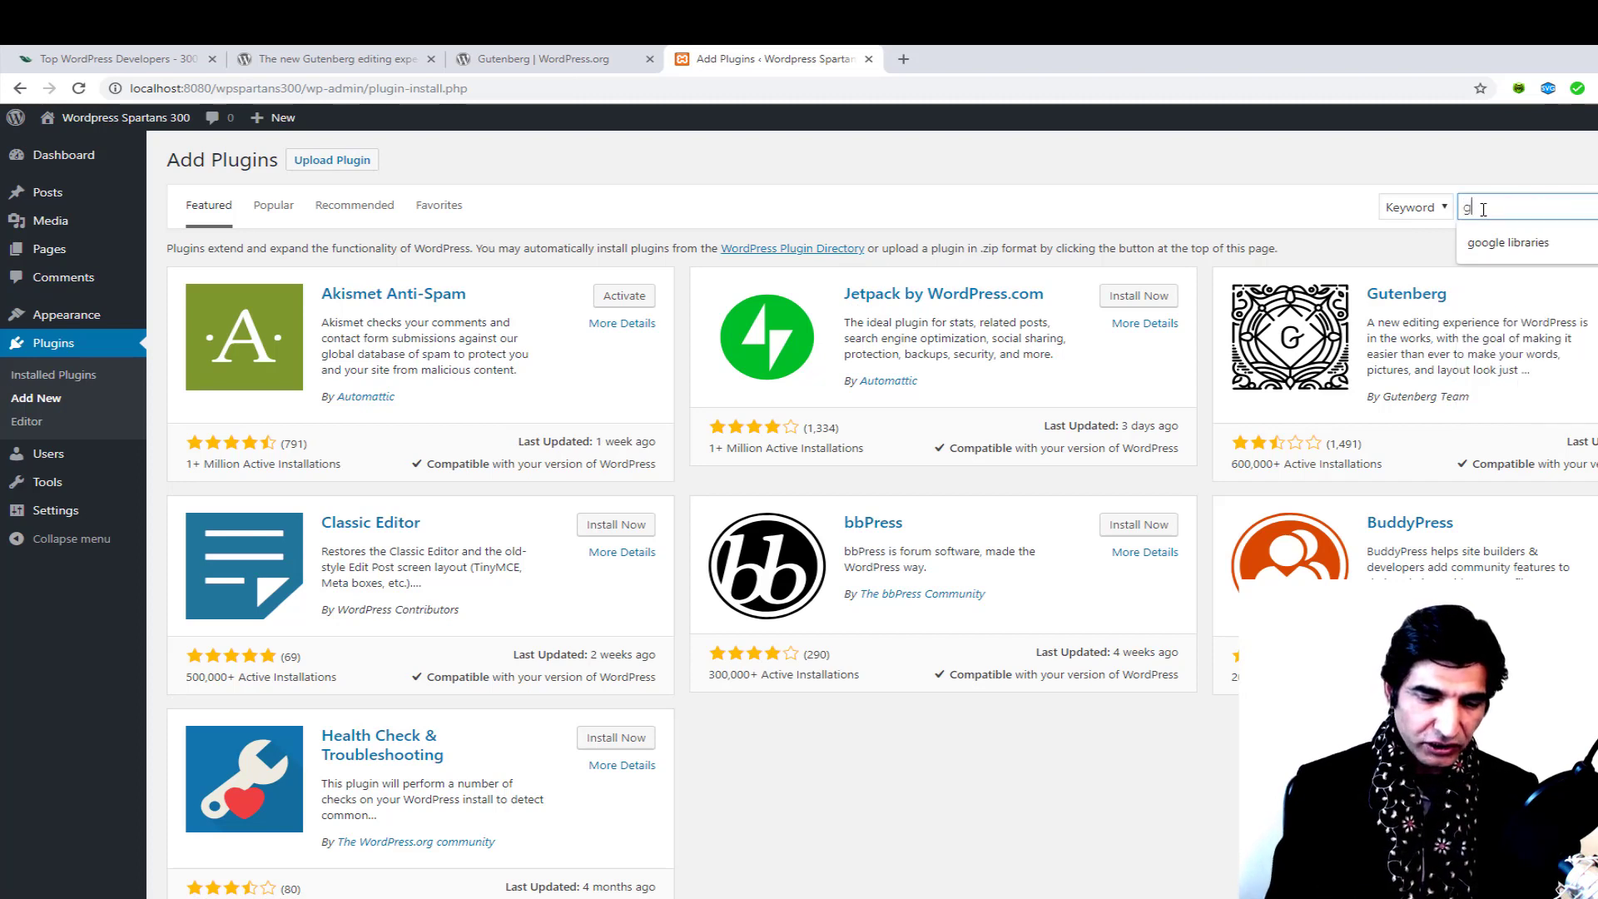
pyautogui.write('utenbe')
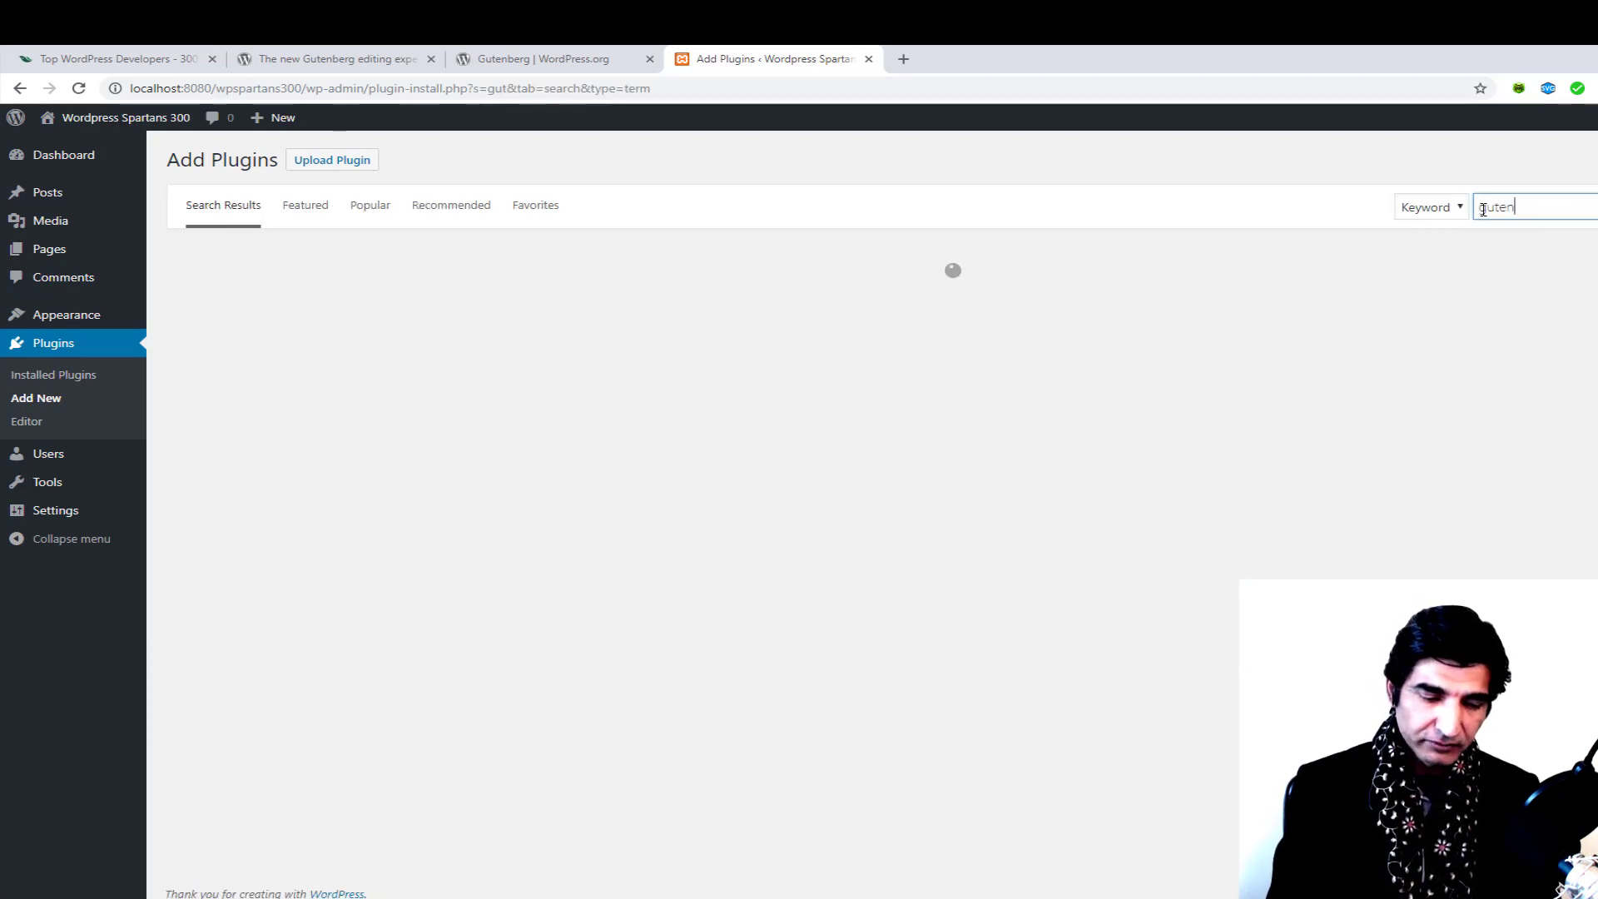
pyautogui.write('rg')
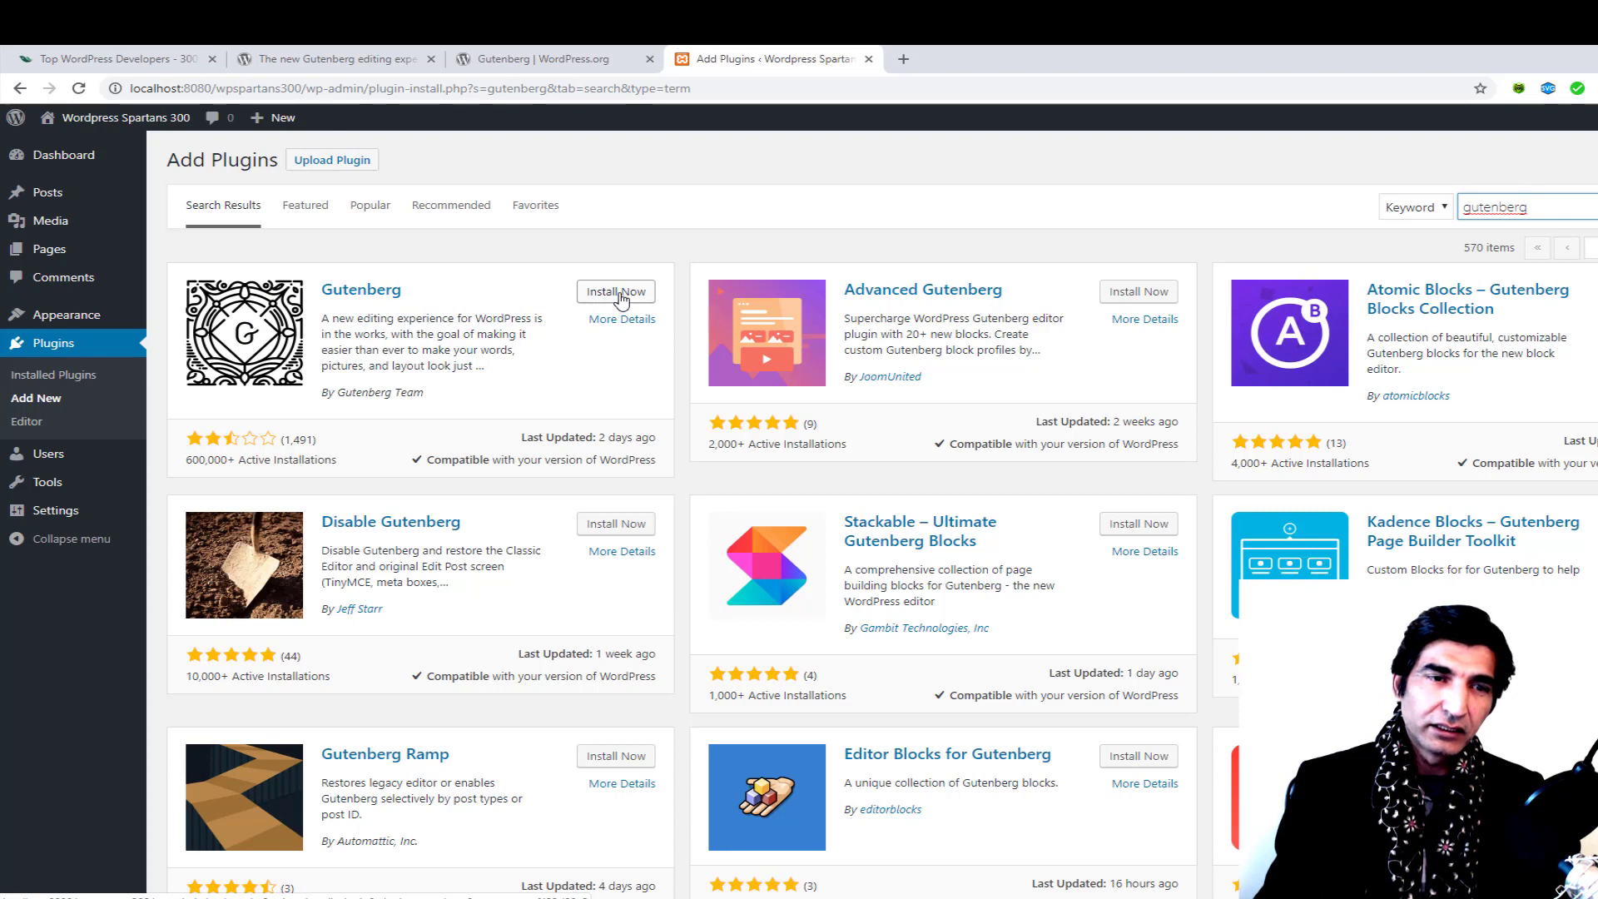
# Step: Install and activate the Gutenberg plugin by Gutenberg Team, and deactivate it again in the installed plugins list
pyautogui.click(618, 293)
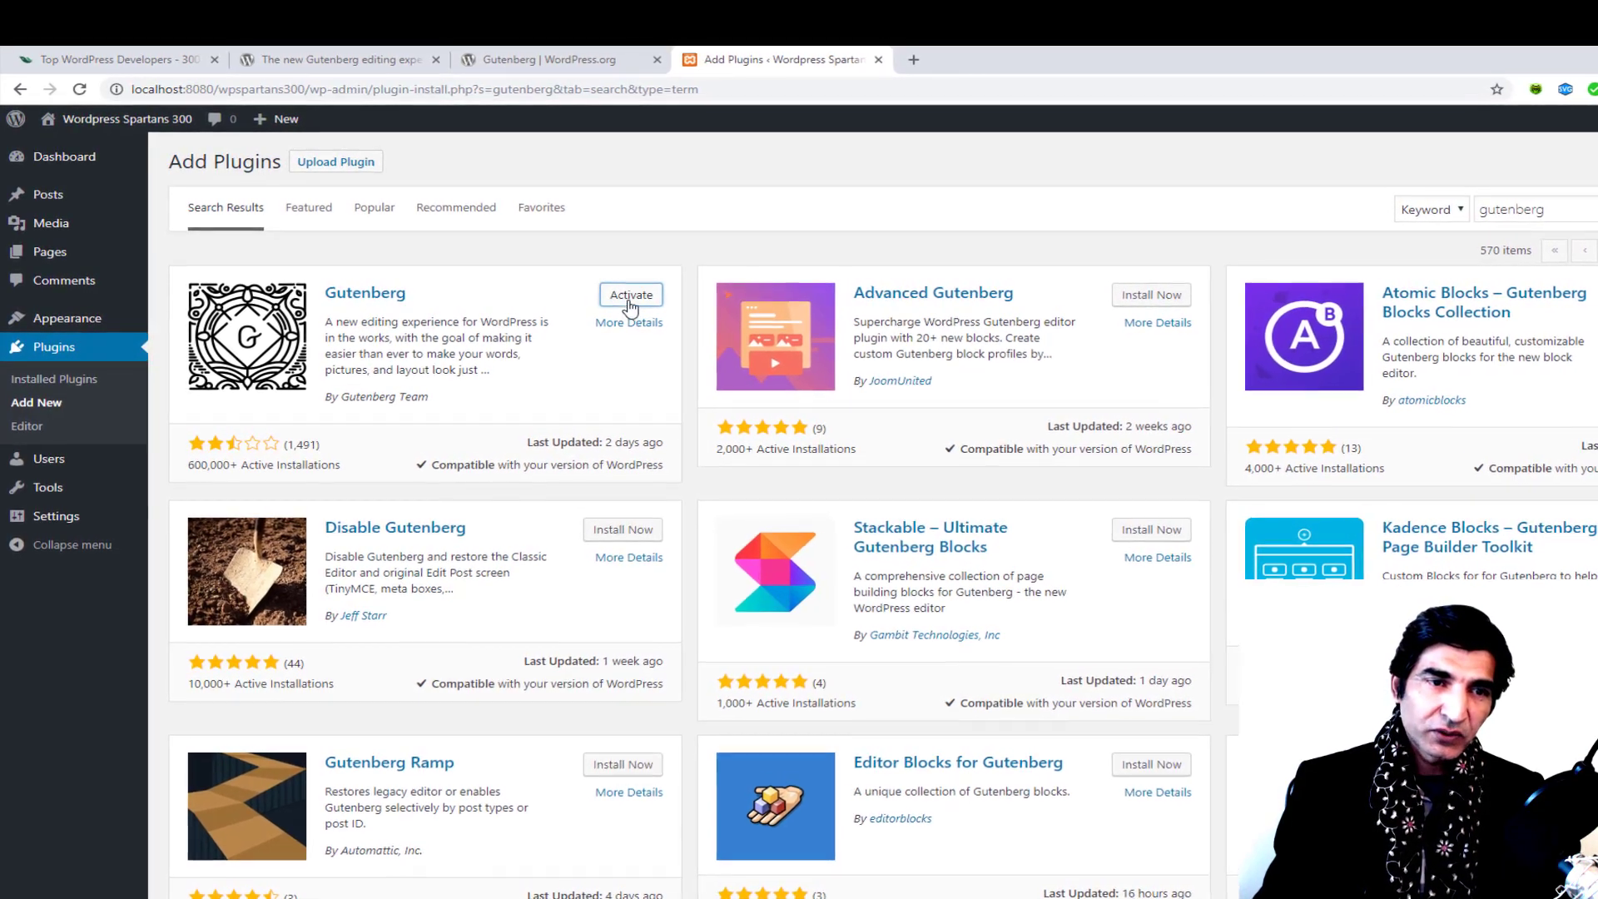
pyautogui.click(626, 295)
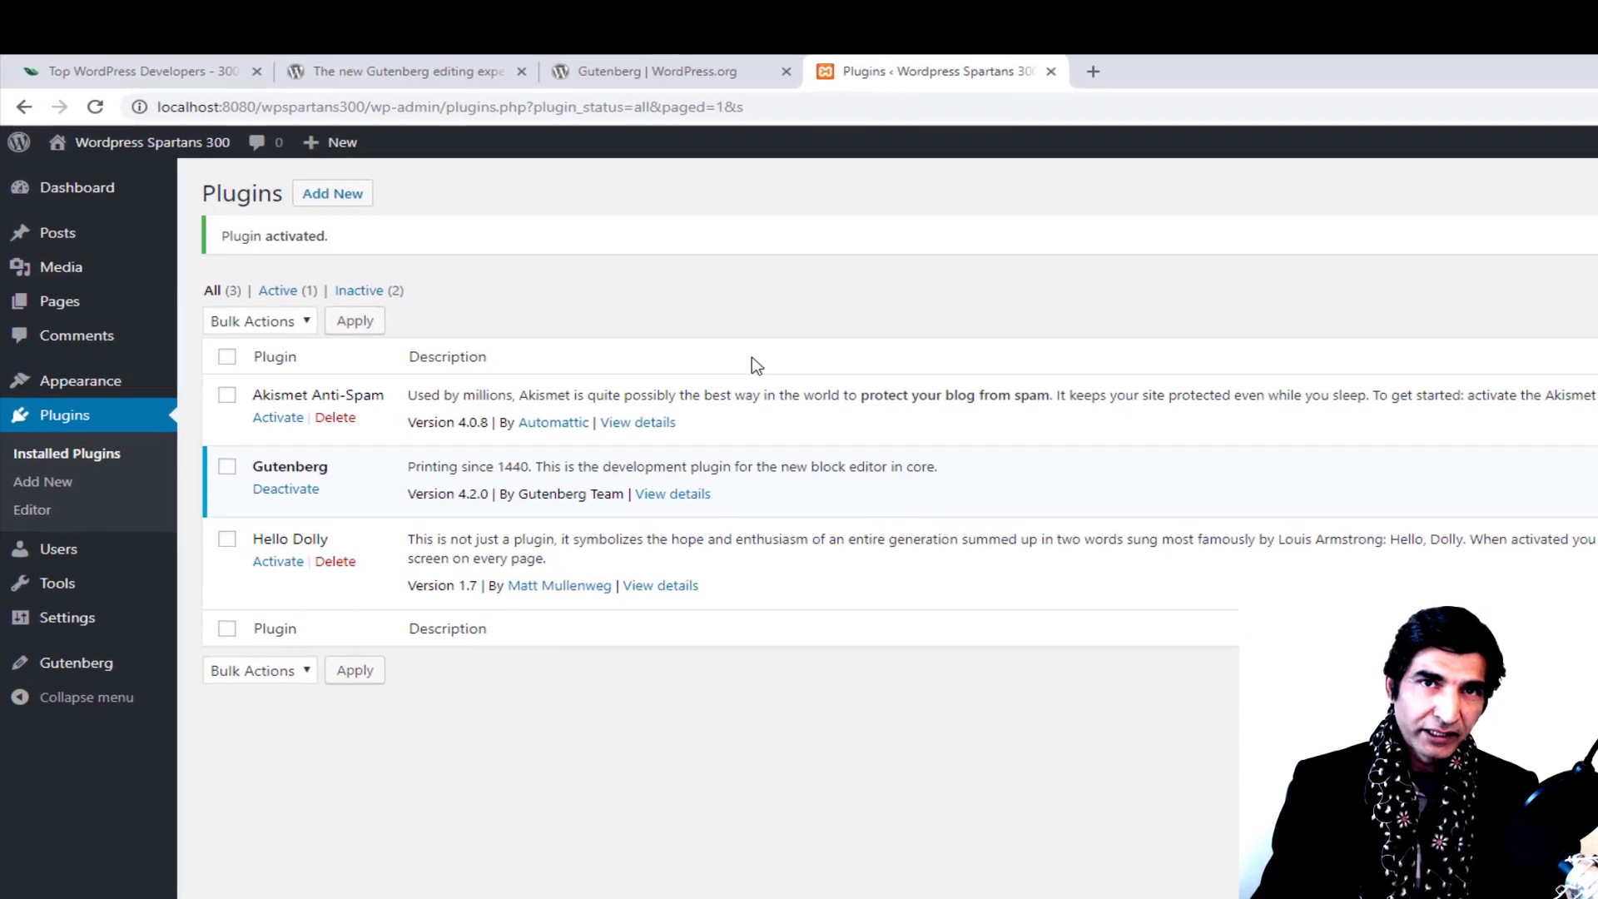
pyautogui.click(283, 507)
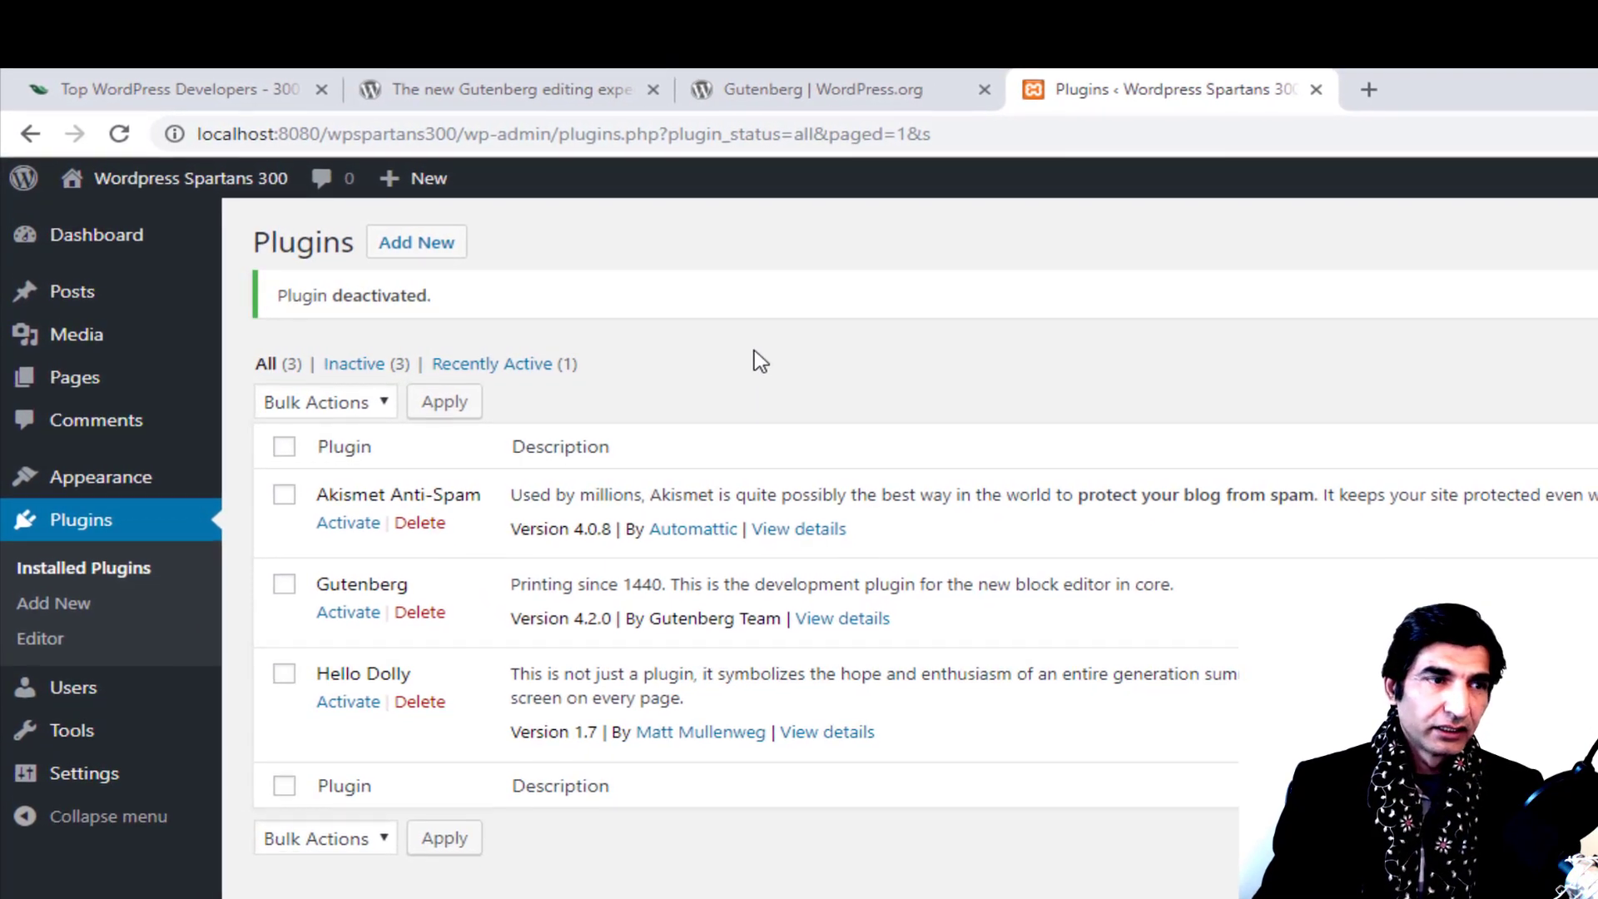
pyautogui.moveTo(102, 383)
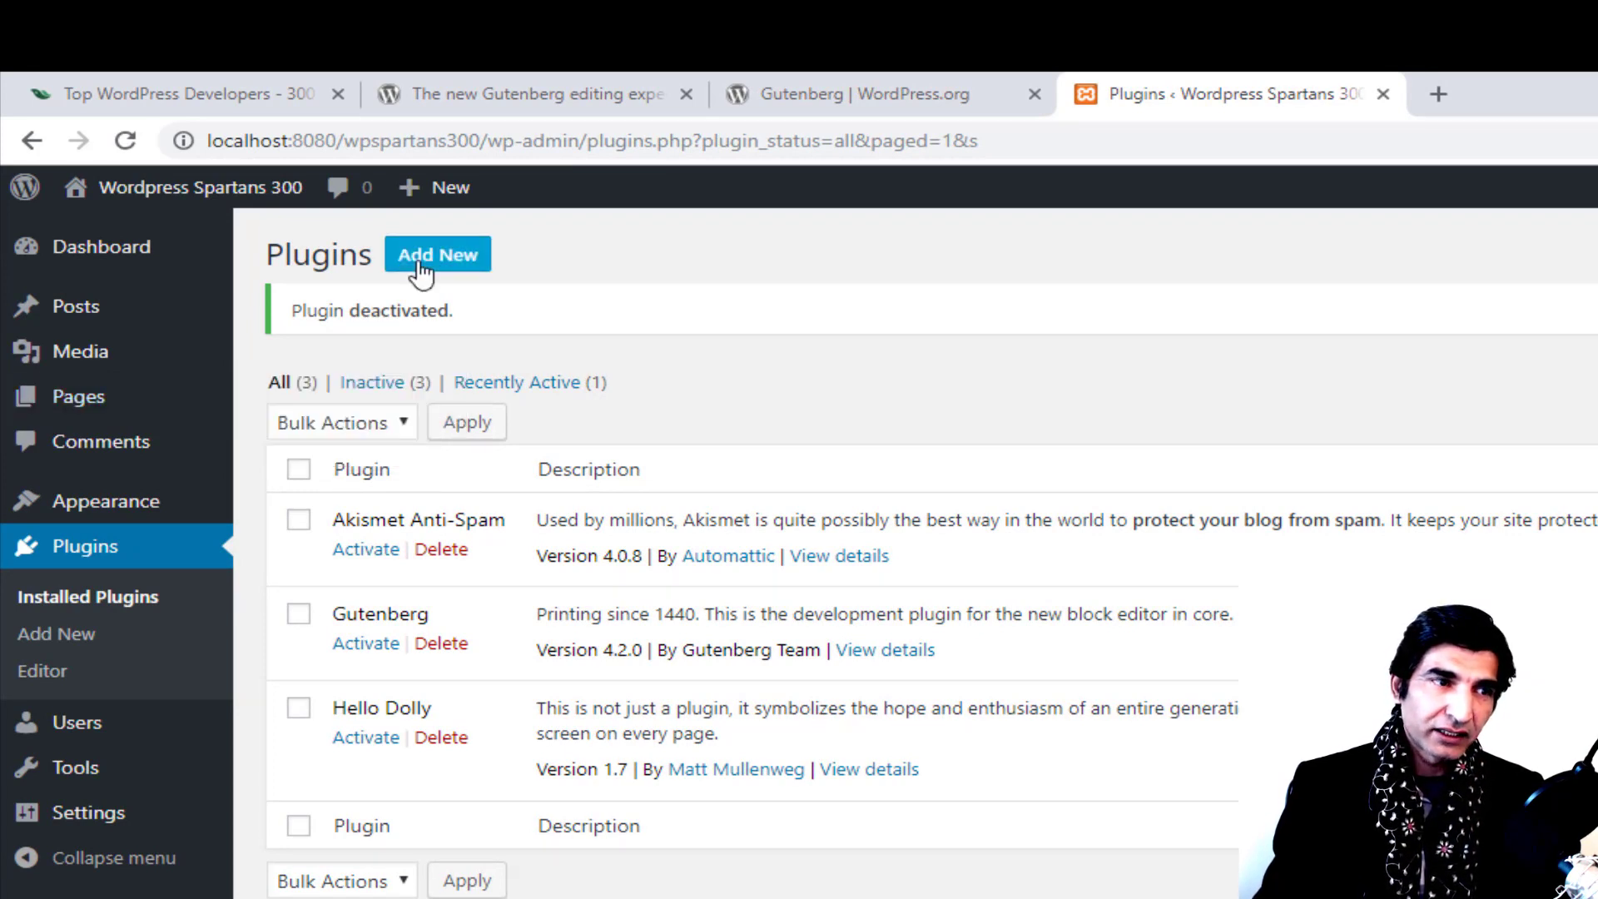
pyautogui.moveTo(131, 360)
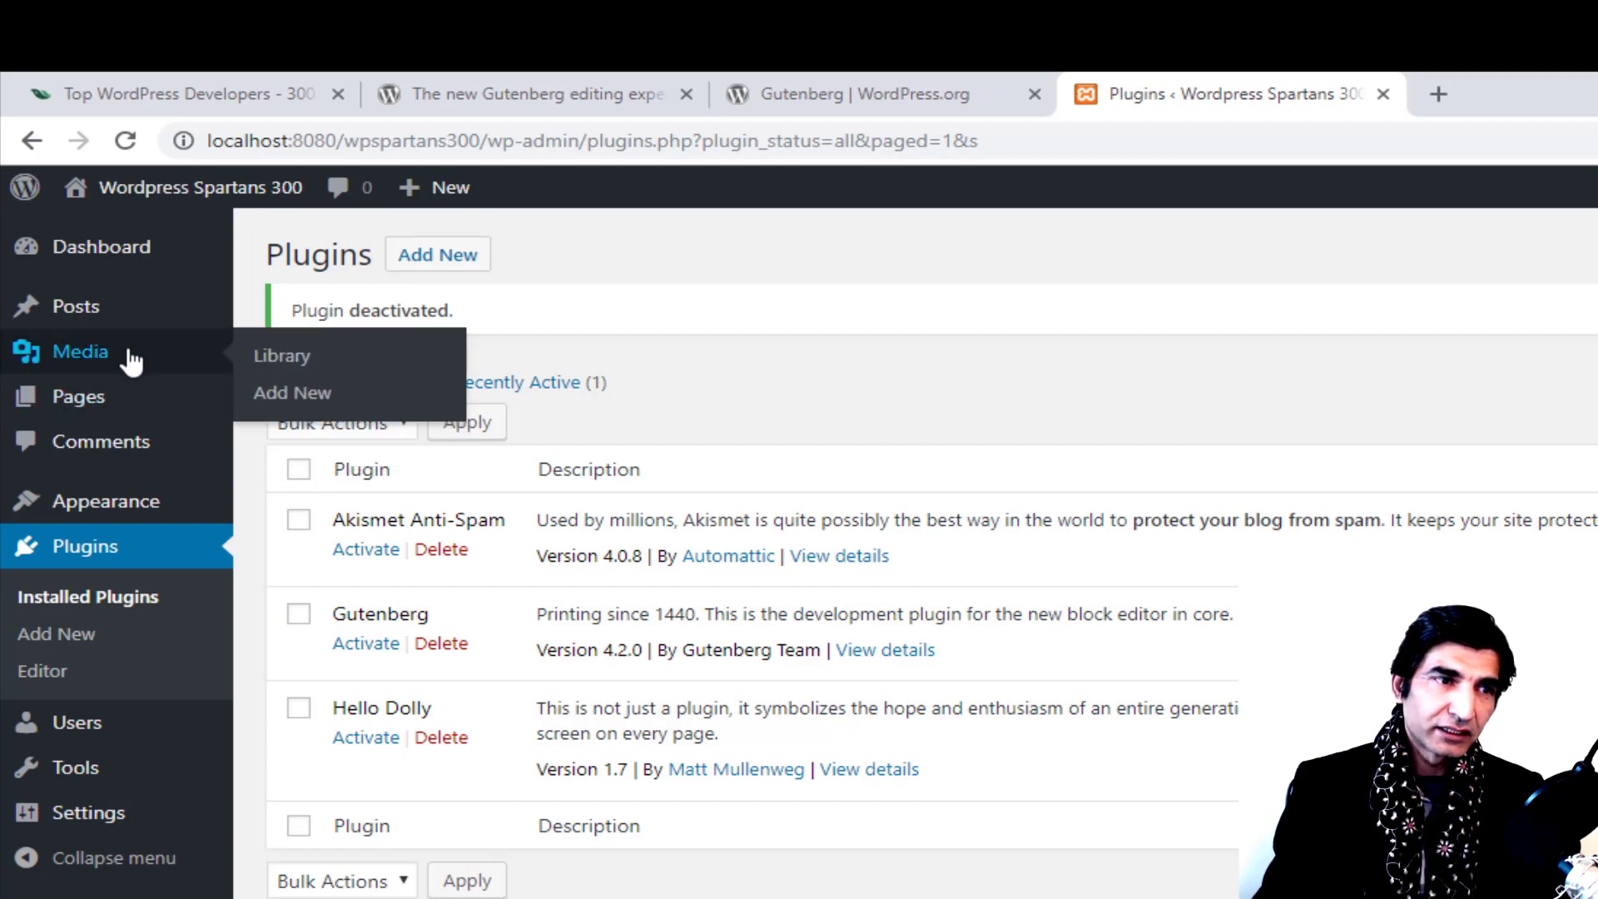
pyautogui.moveTo(121, 307)
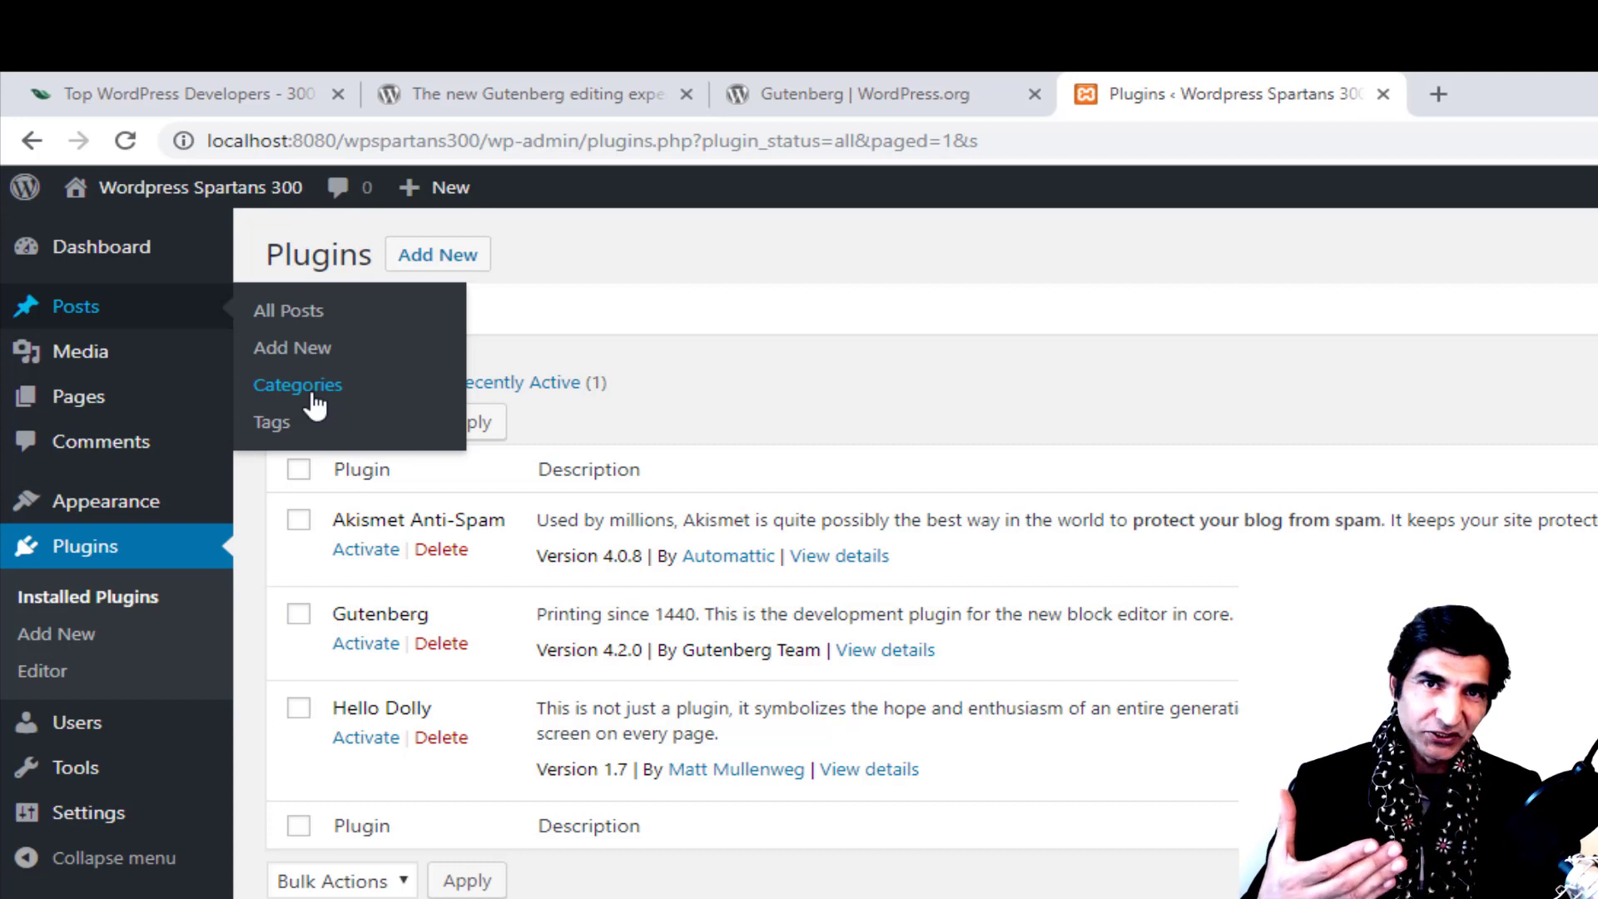
pyautogui.moveTo(146, 405)
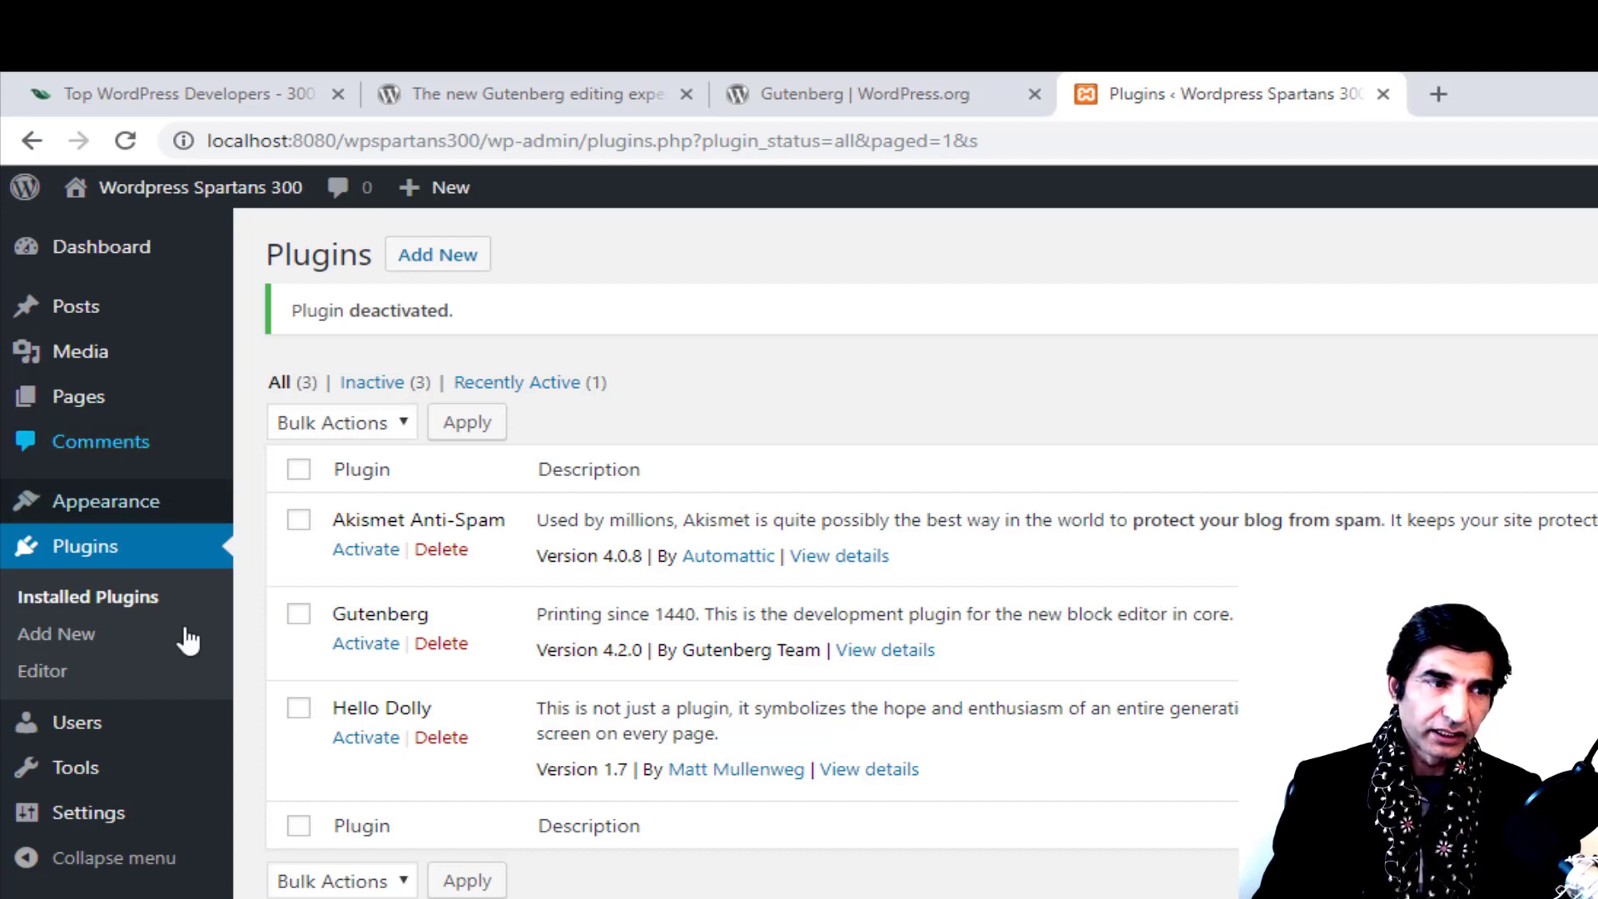
pyautogui.moveTo(111, 734)
pyautogui.moveTo(111, 778)
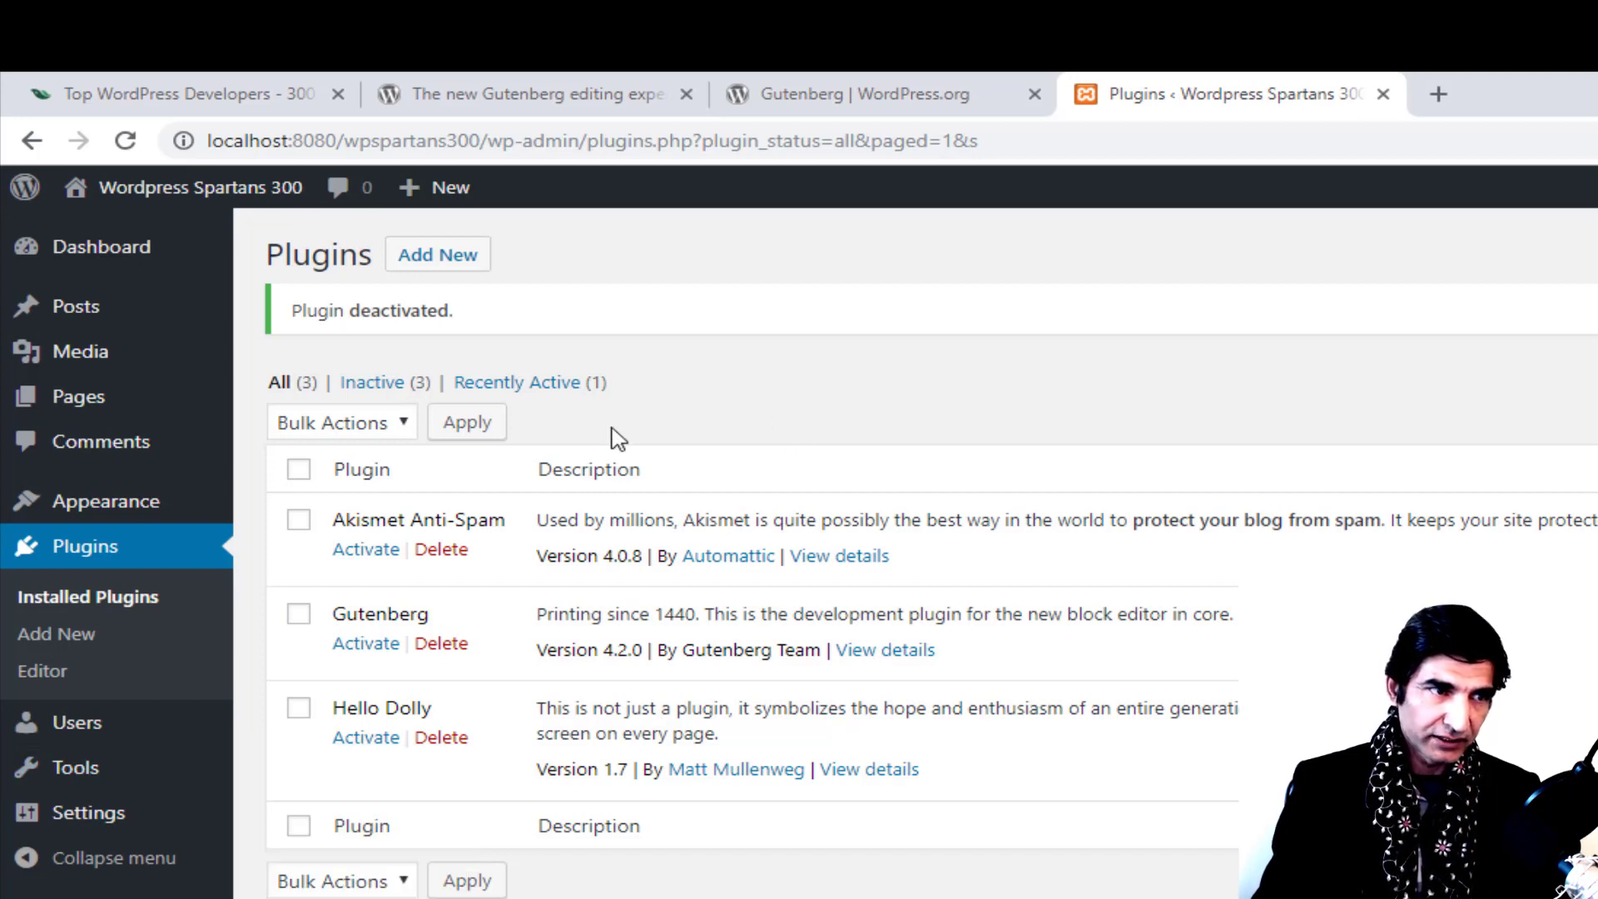
# Step: Create a new page in the classic editor and enter "Home" as its title
pyautogui.moveTo(123, 420)
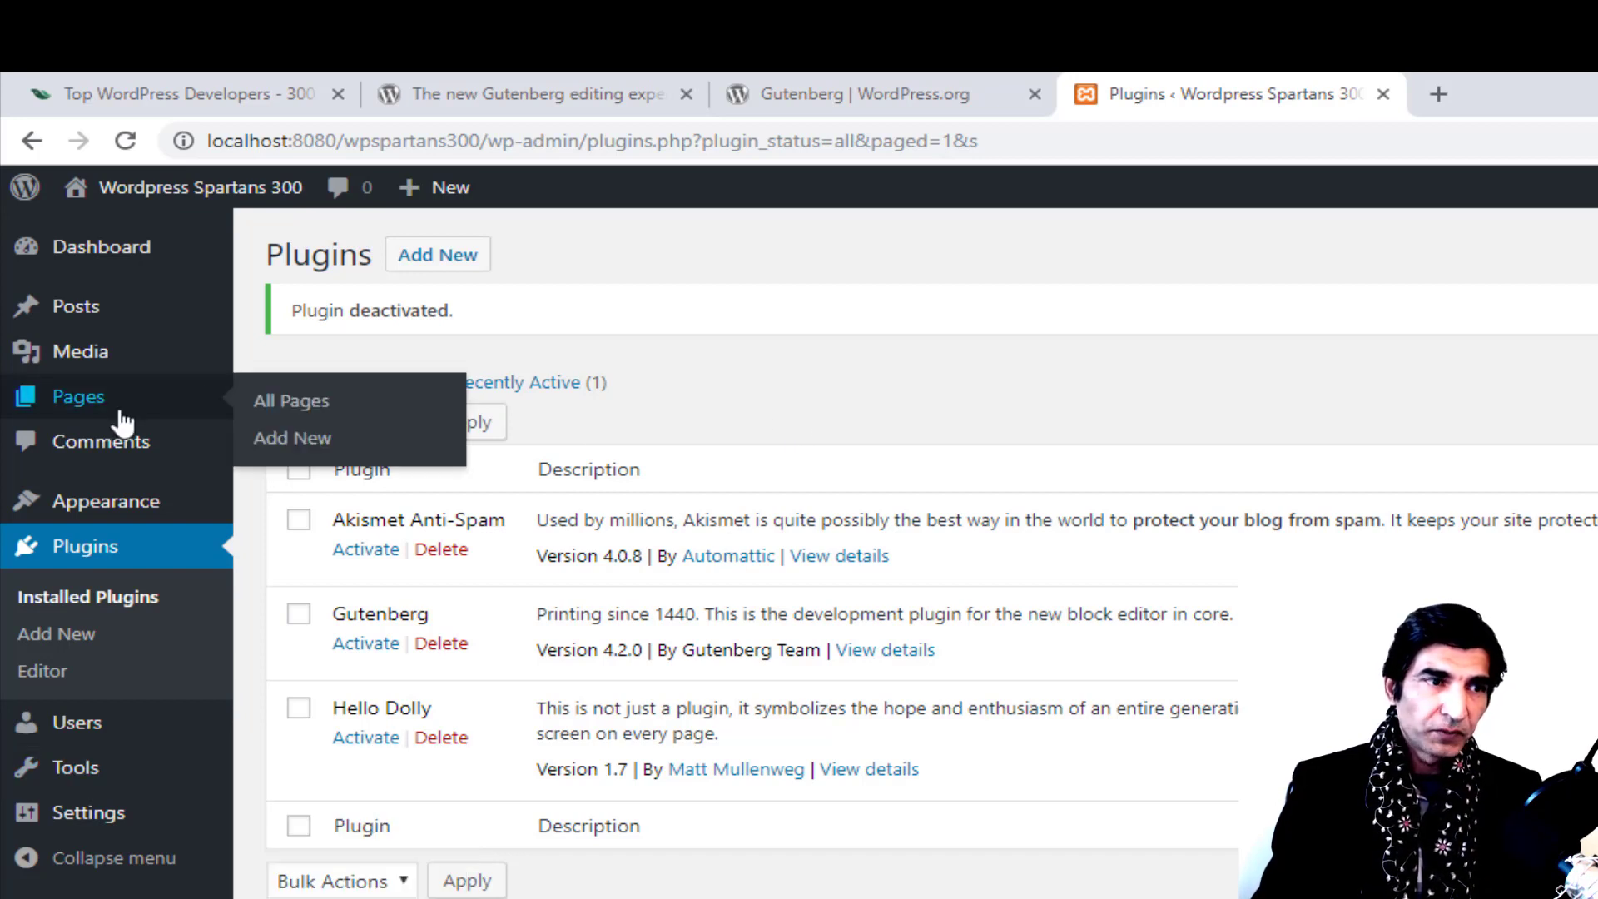
pyautogui.click(310, 454)
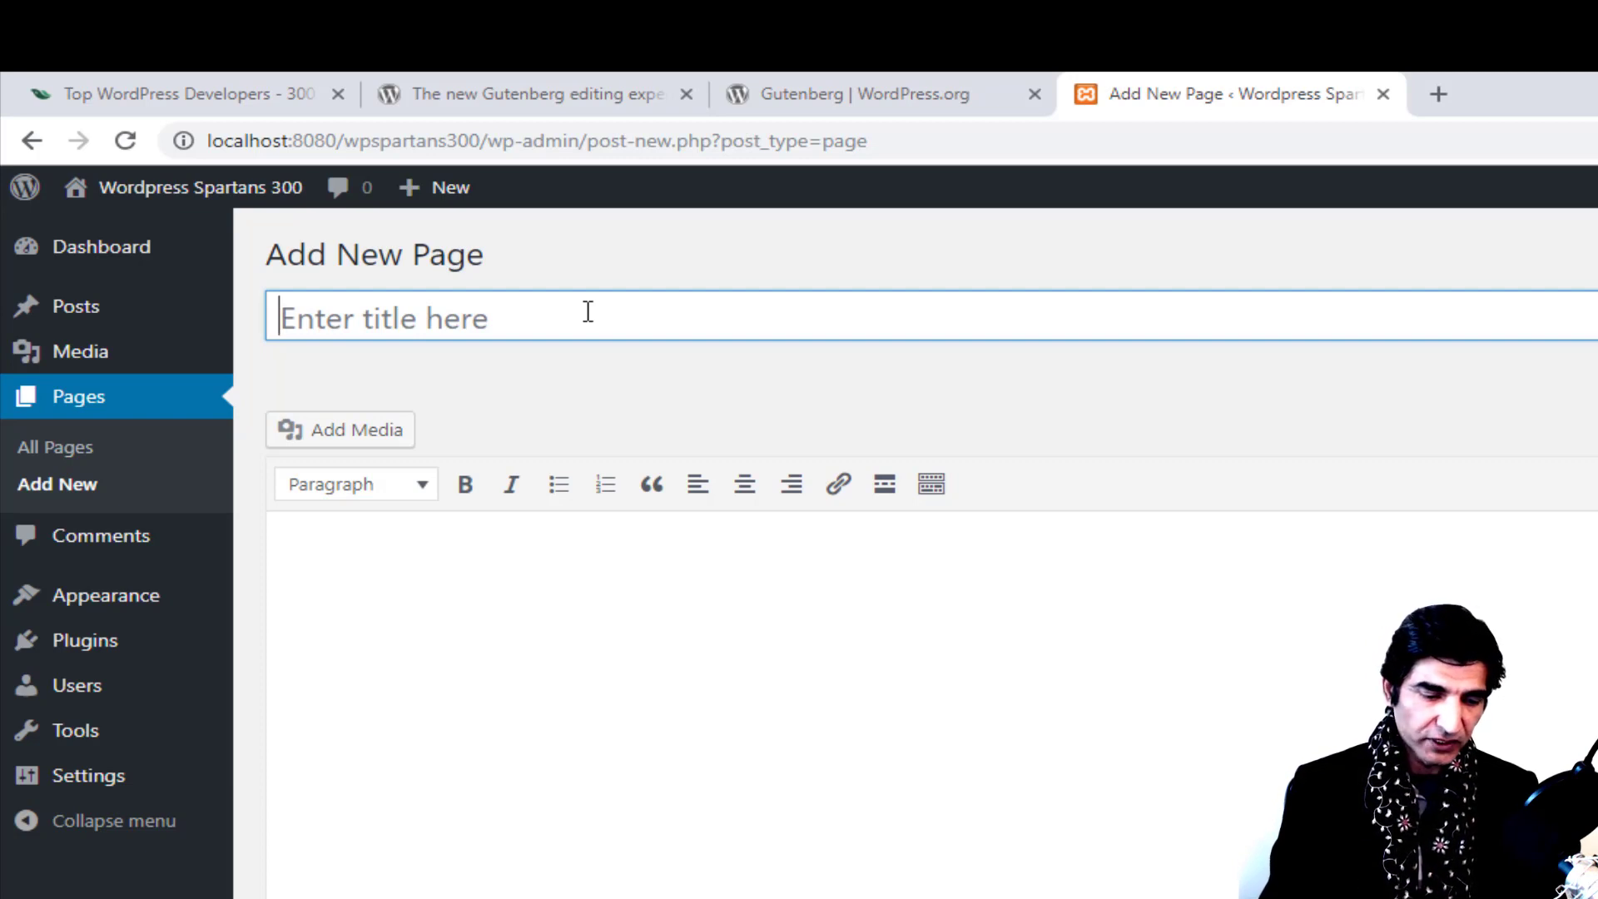
pyautogui.write('H')
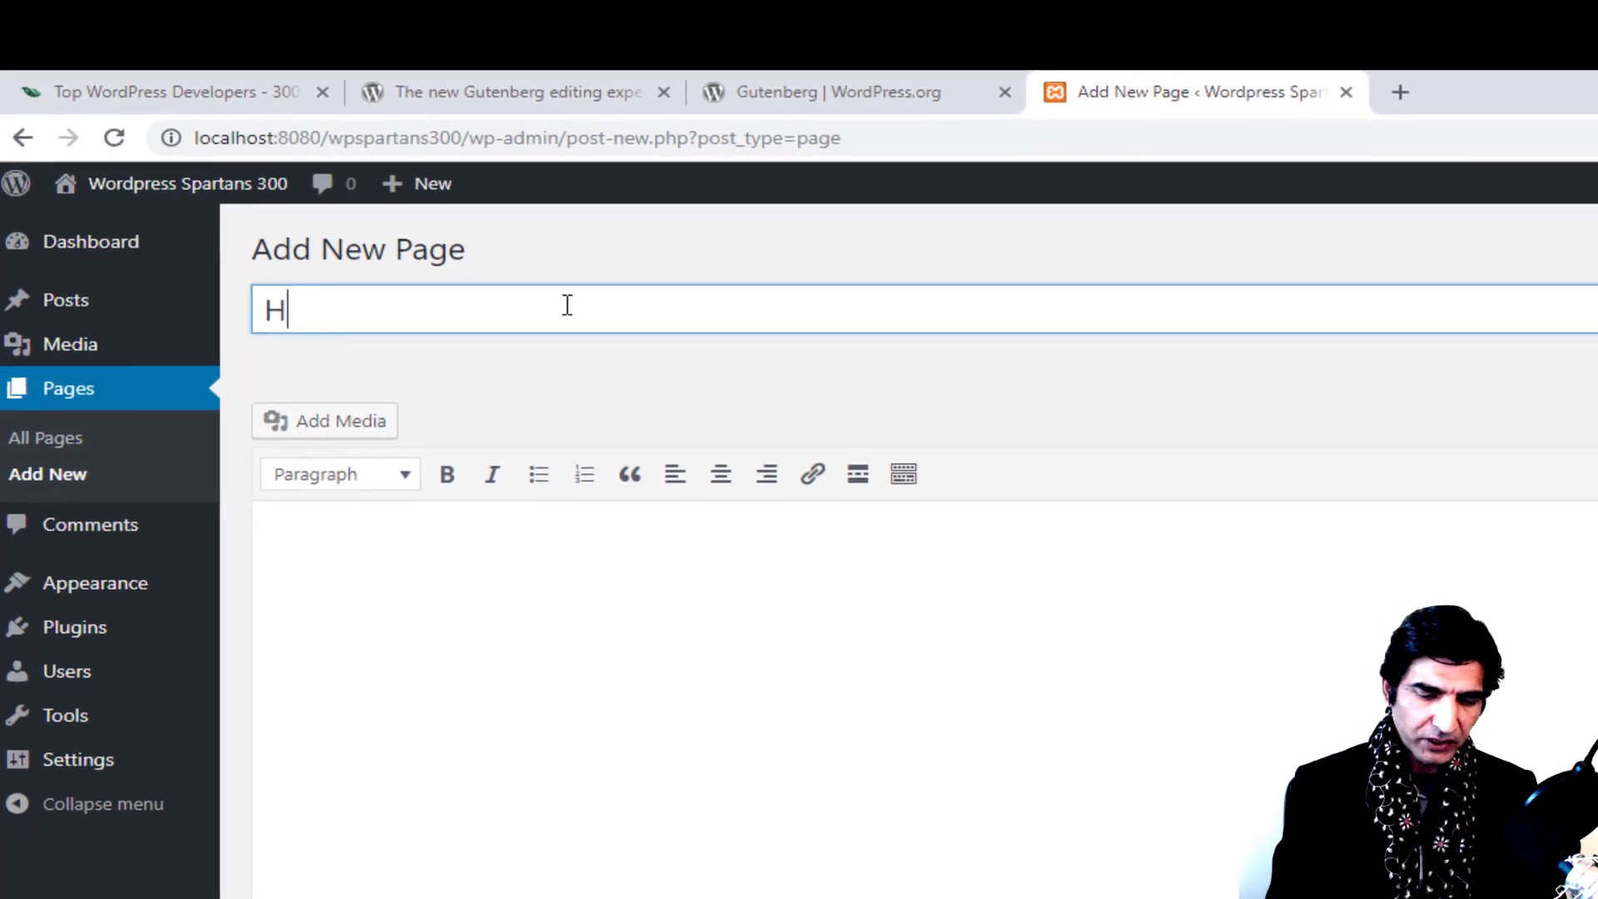
pyautogui.write('ome')
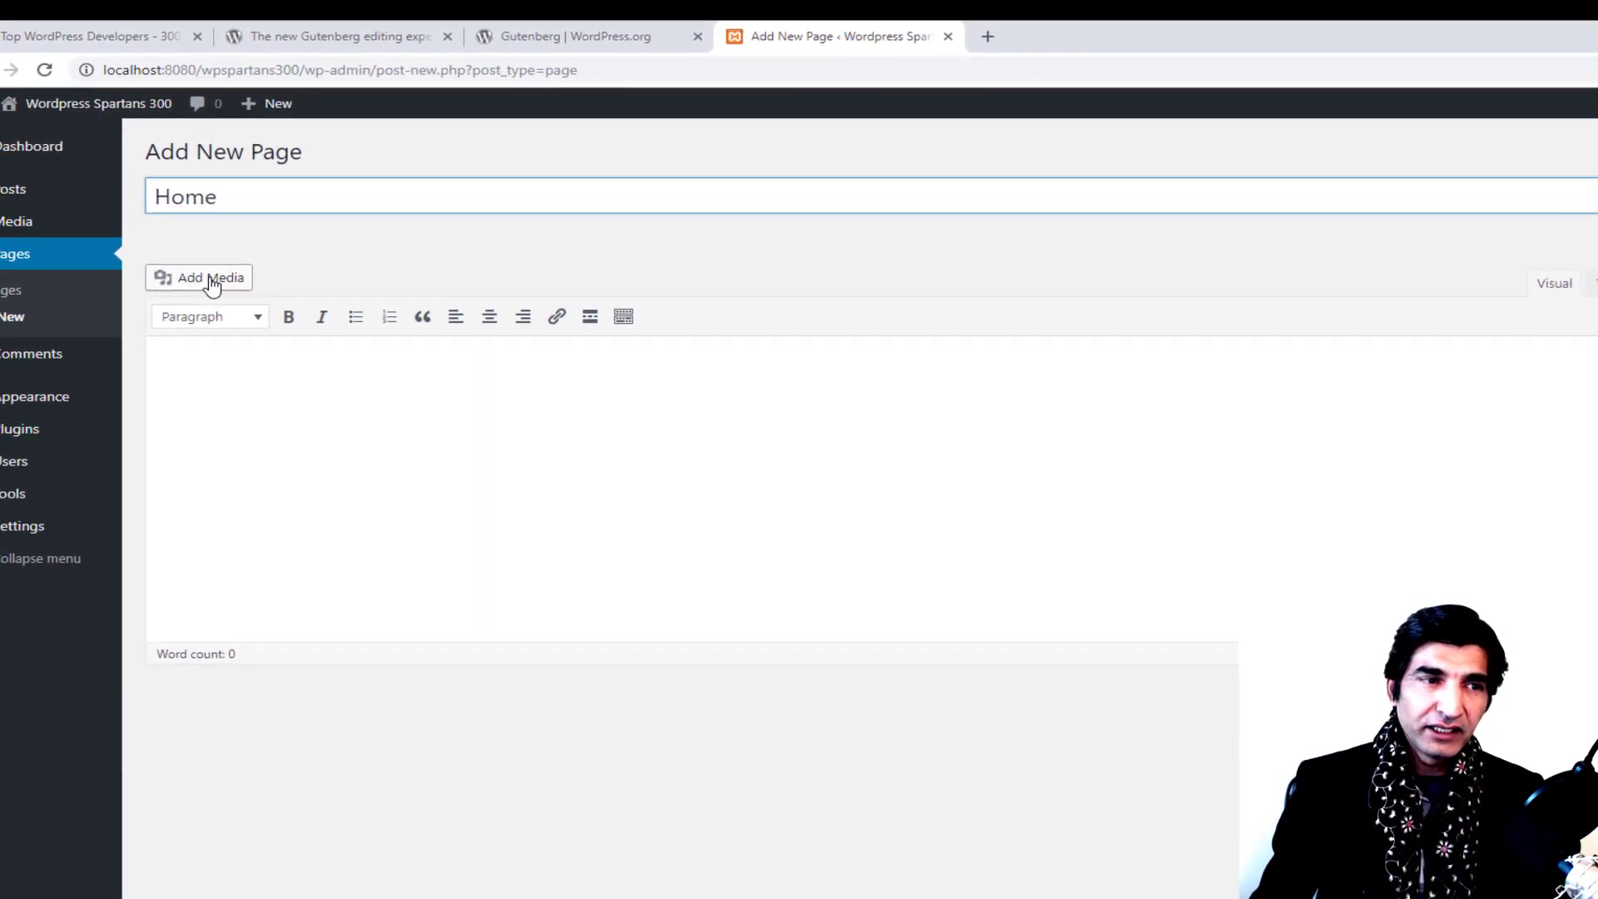
# Step: Look through the Add Media options for the Home page, including Media Library and Insert from URL, and close them
pyautogui.click(212, 282)
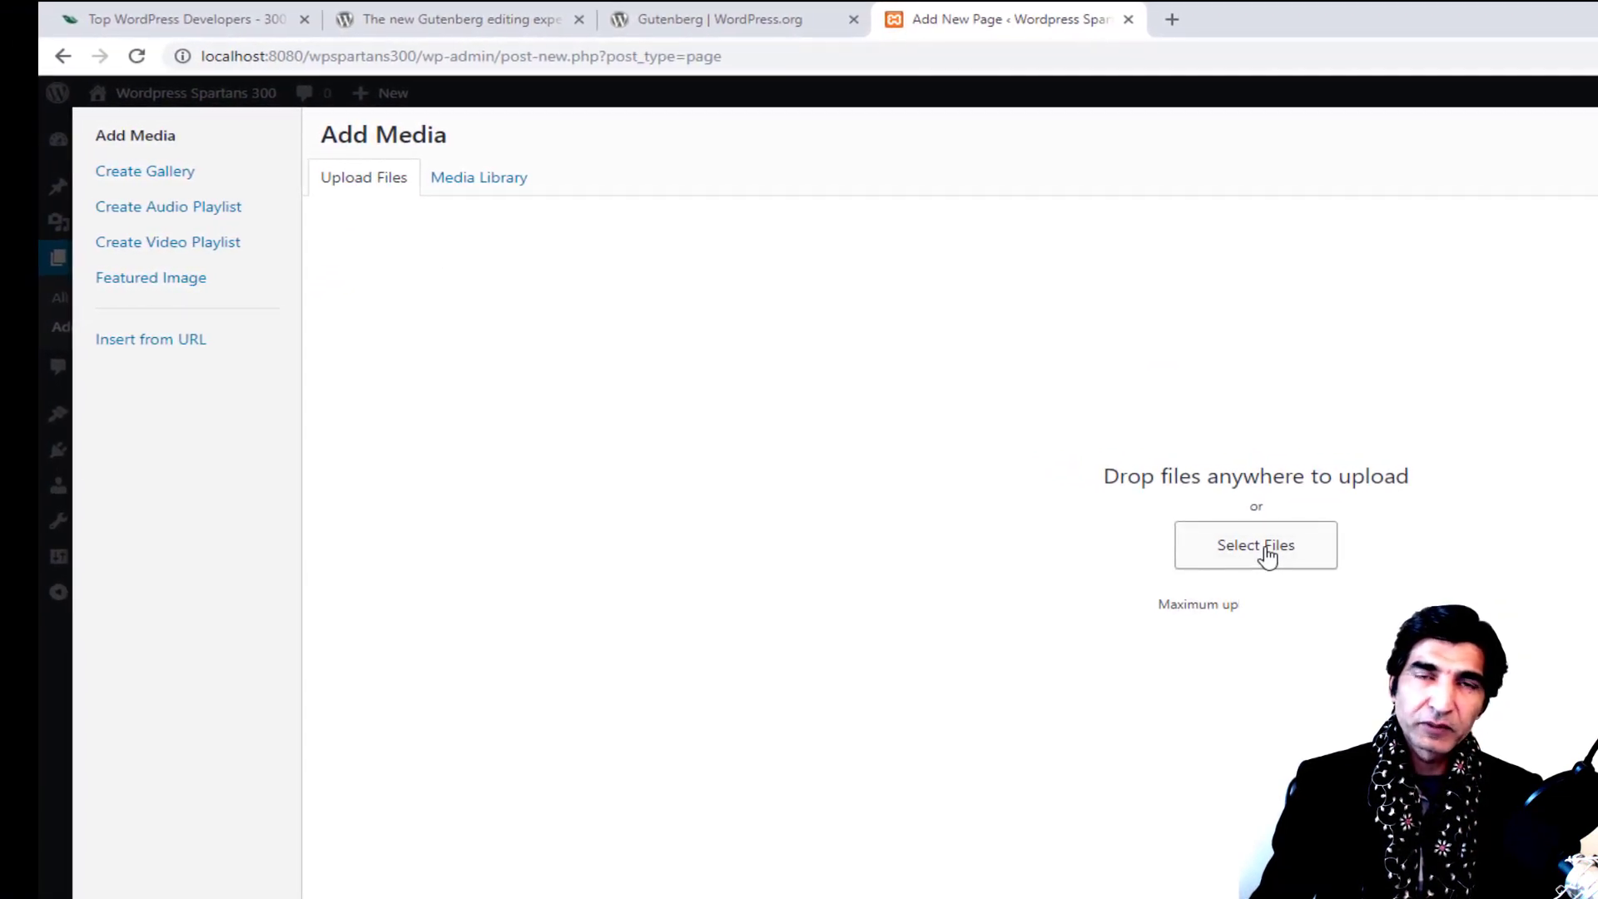
pyautogui.click(489, 186)
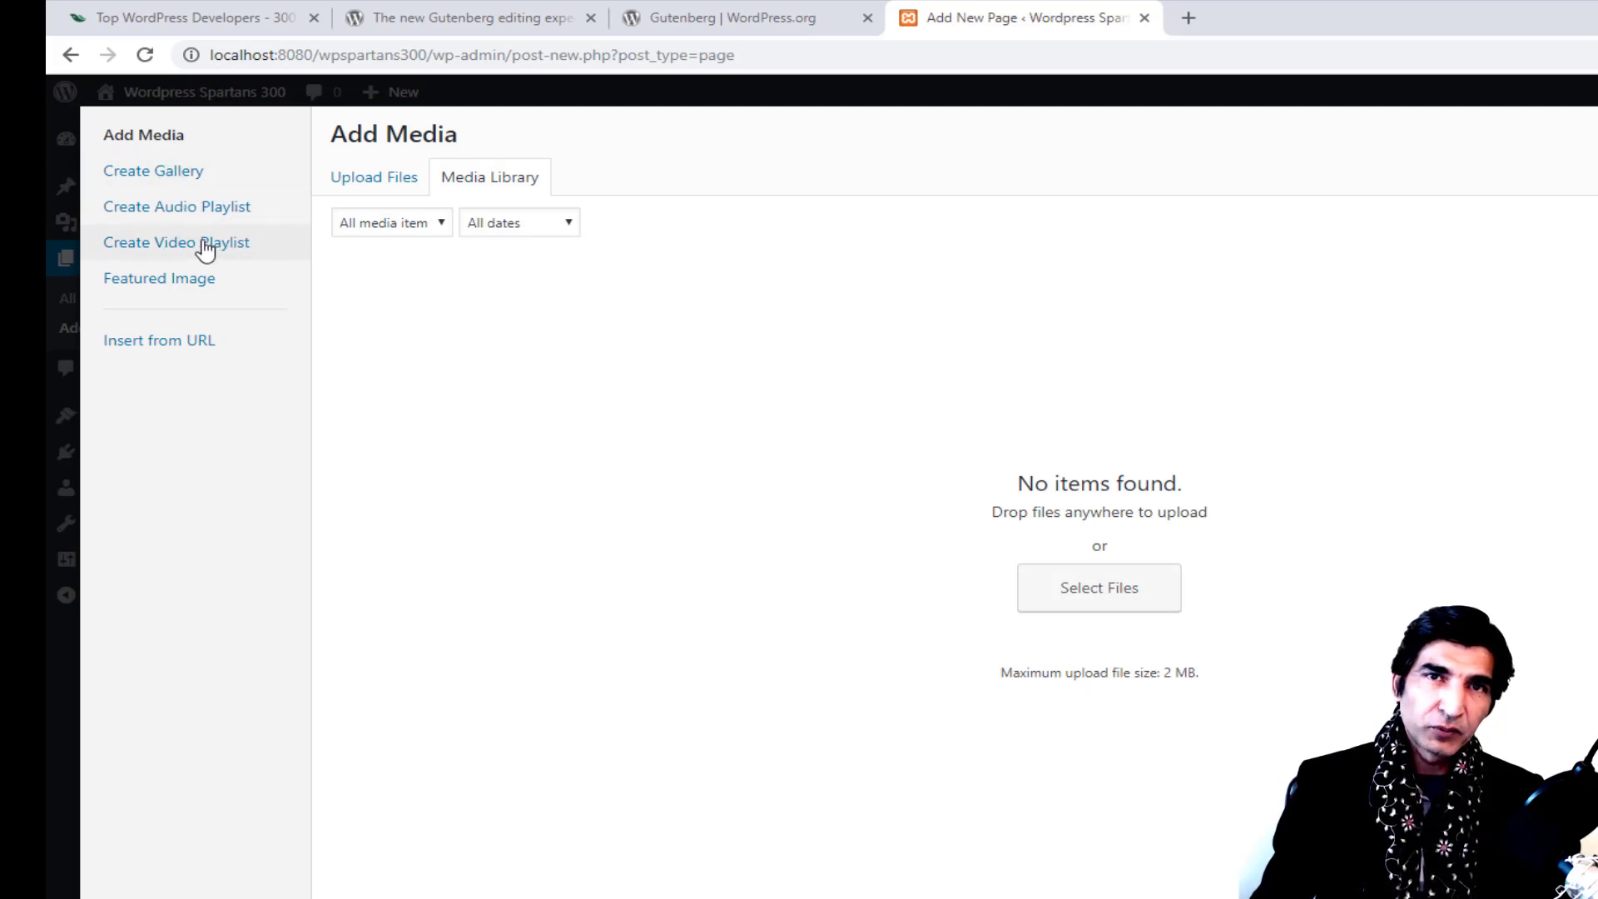
pyautogui.click(169, 354)
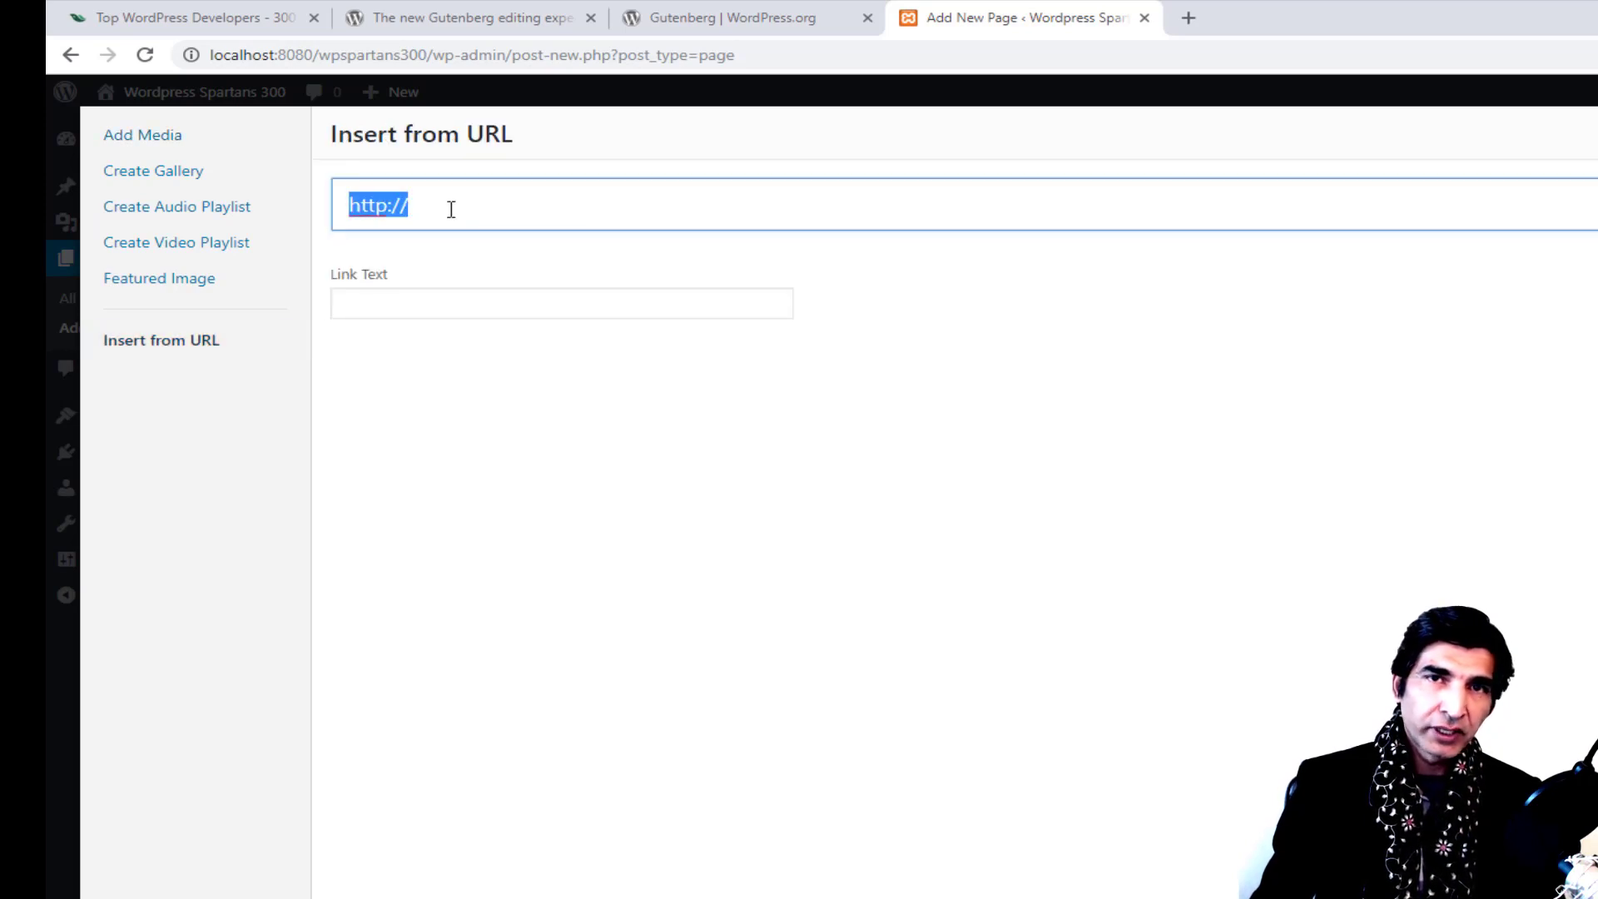
pyautogui.click(454, 358)
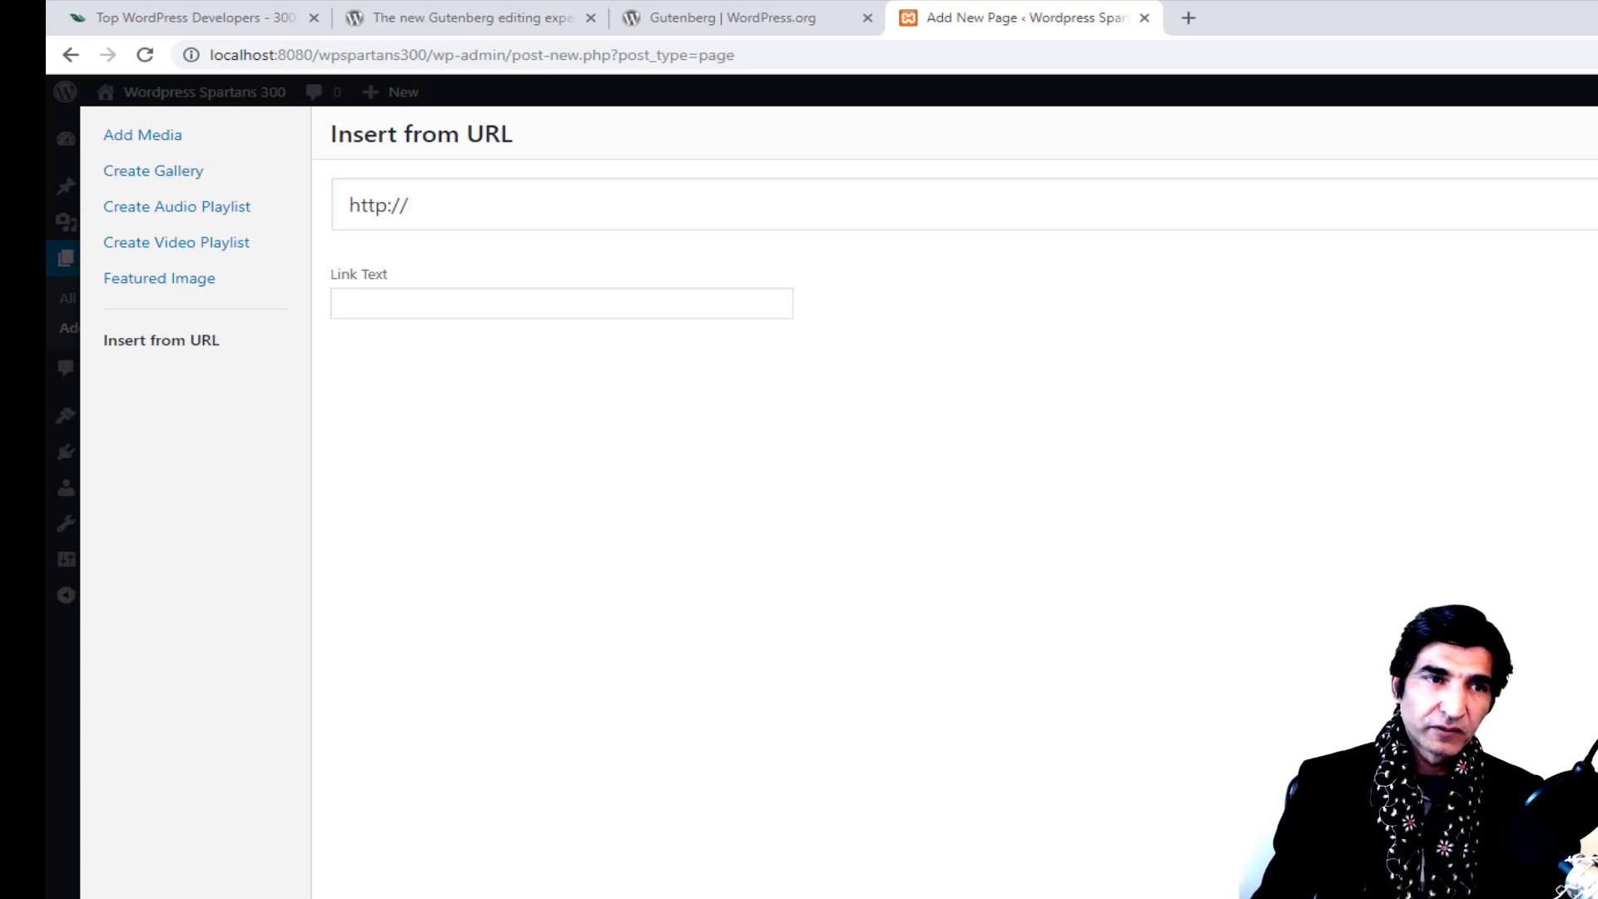
pyautogui.press('Escape')
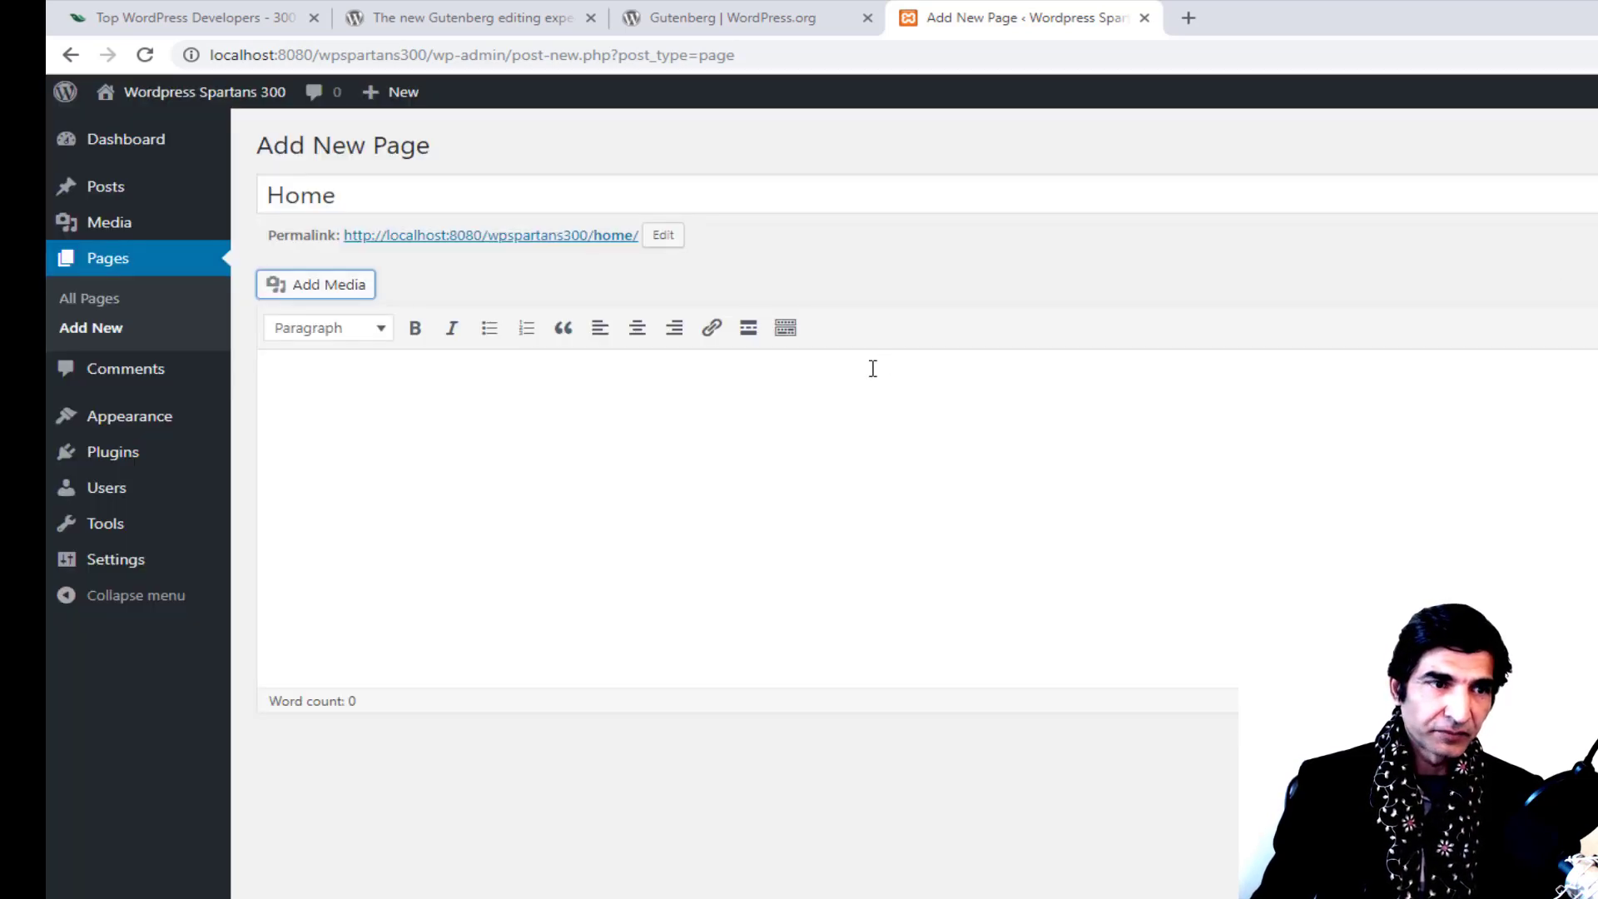
# Step: Enter "What is WP Spartans 300 Mission?" as the first line of the Home page's content
pyautogui.click(324, 335)
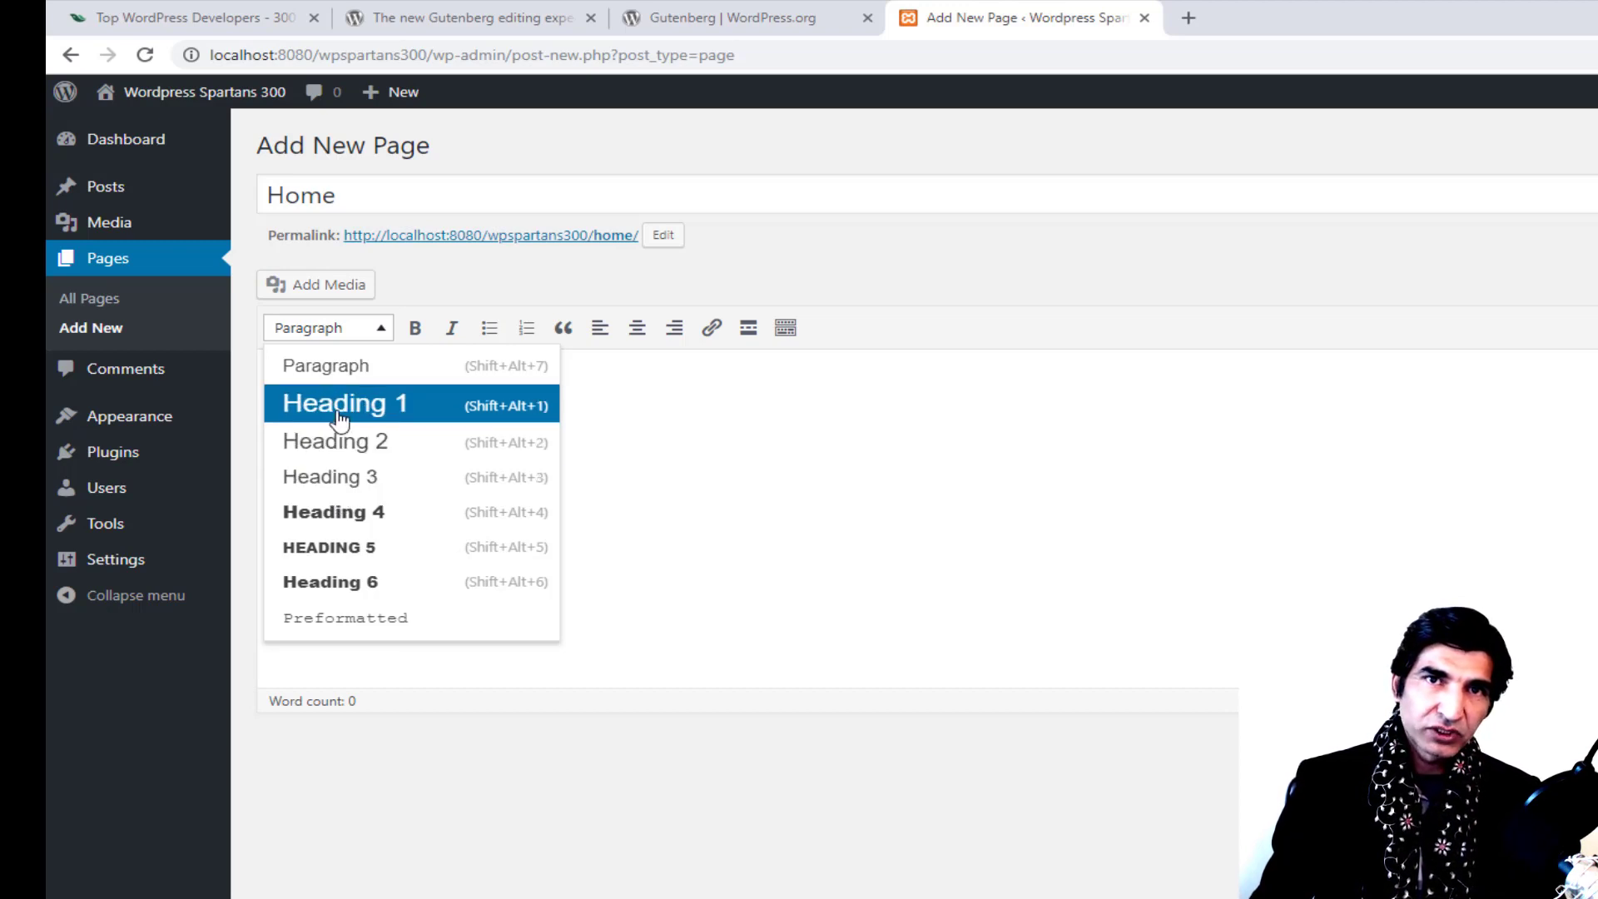
pyautogui.click(709, 445)
pyautogui.write('W')
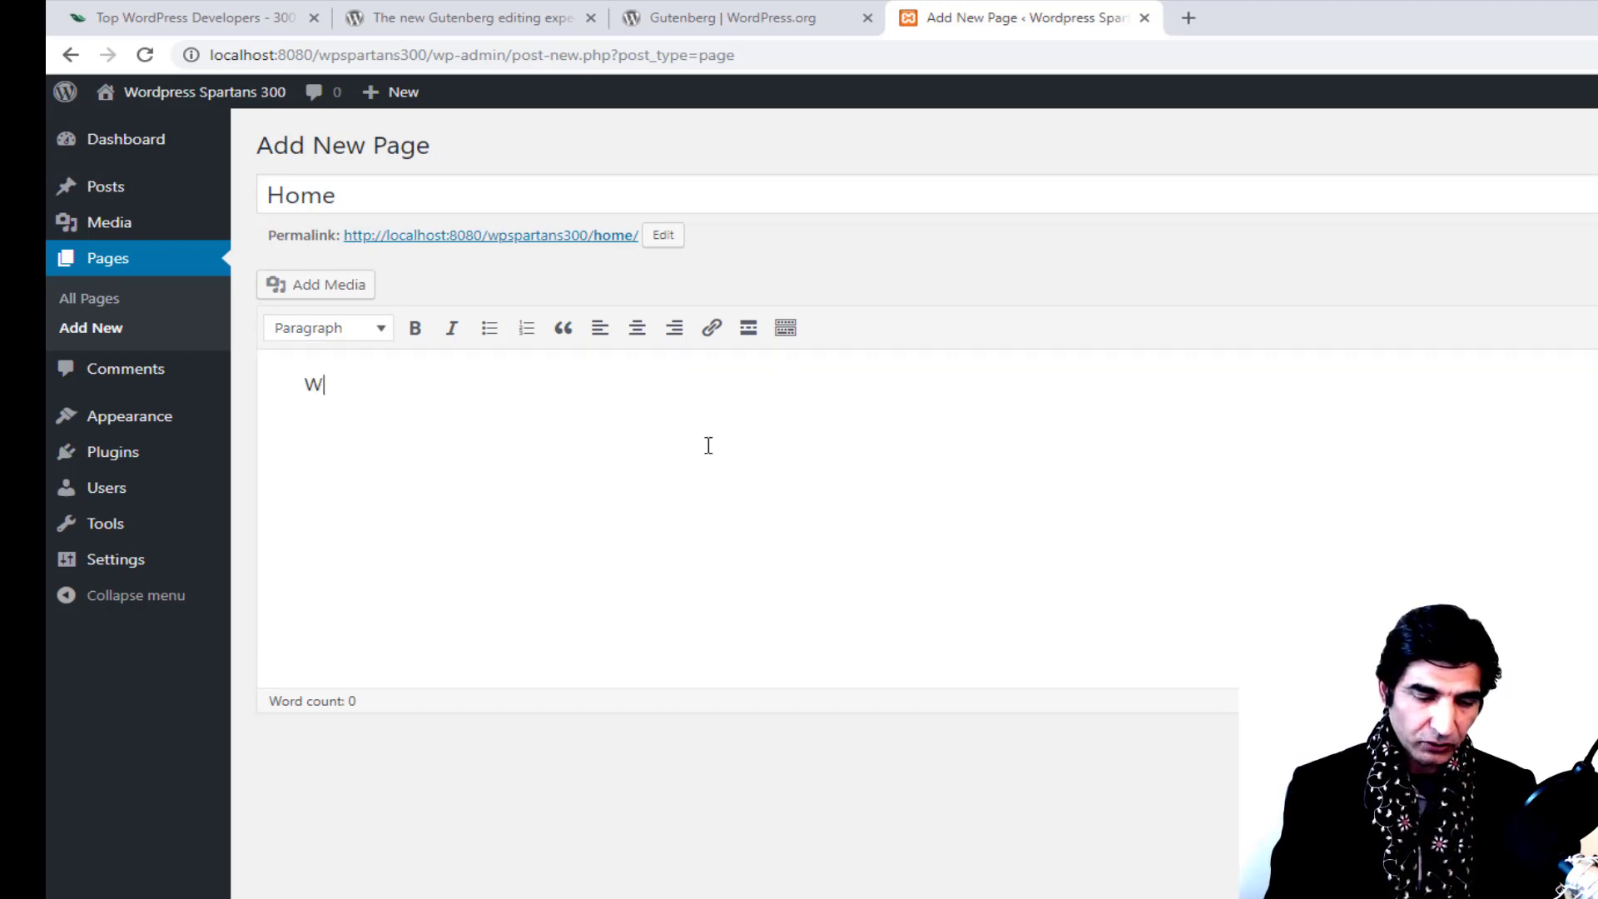
pyautogui.write('hat is ')
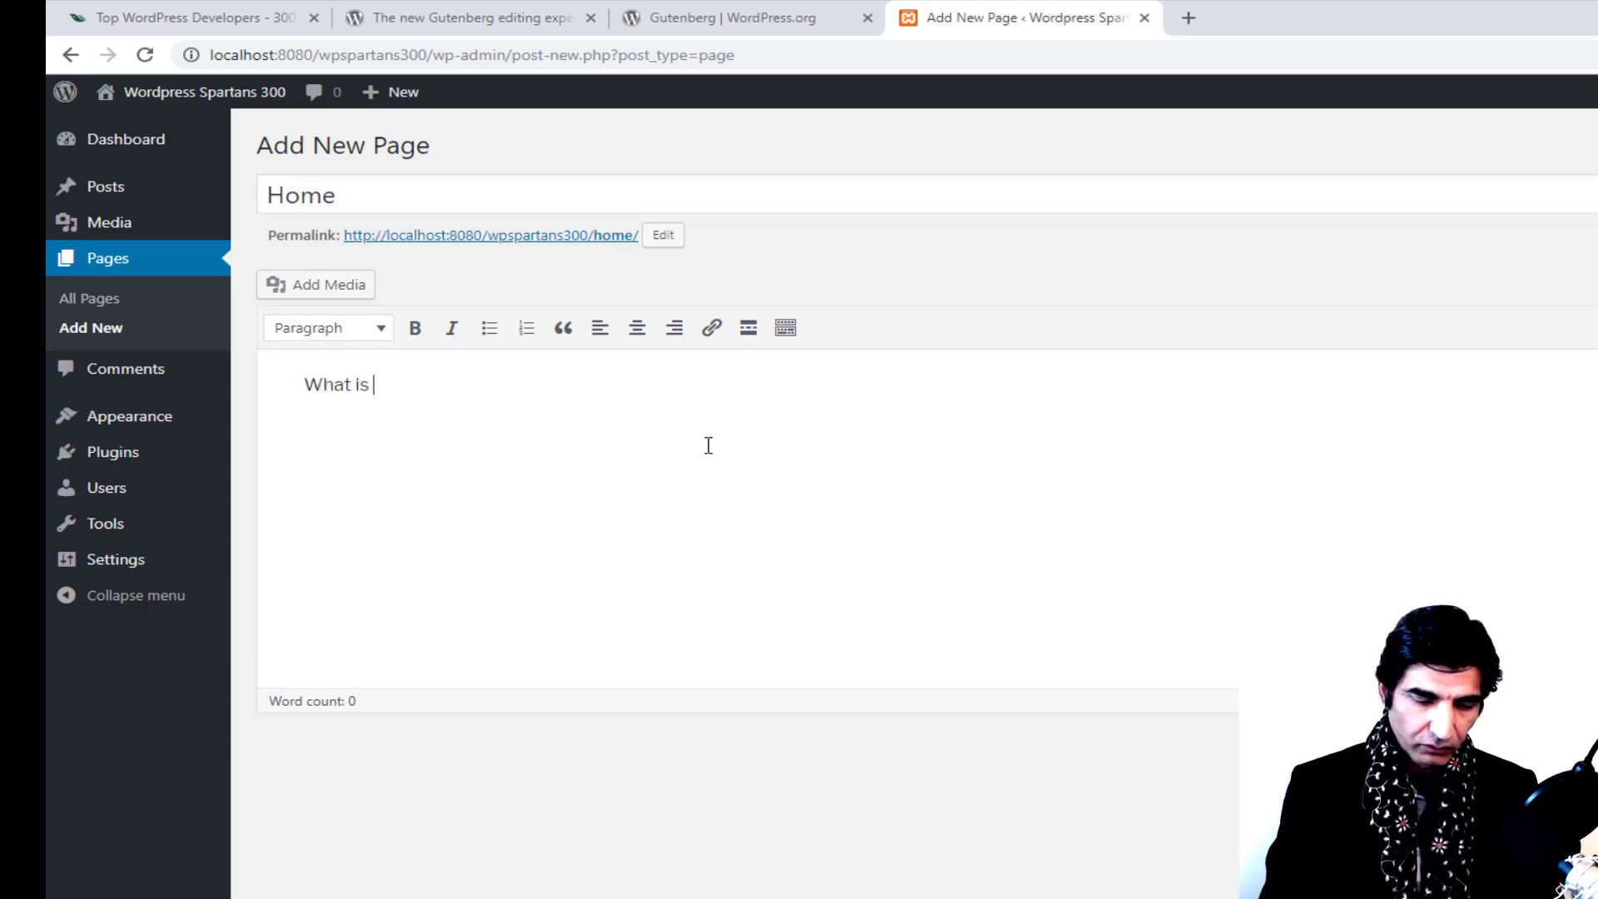
pyautogui.write('WP Sparta')
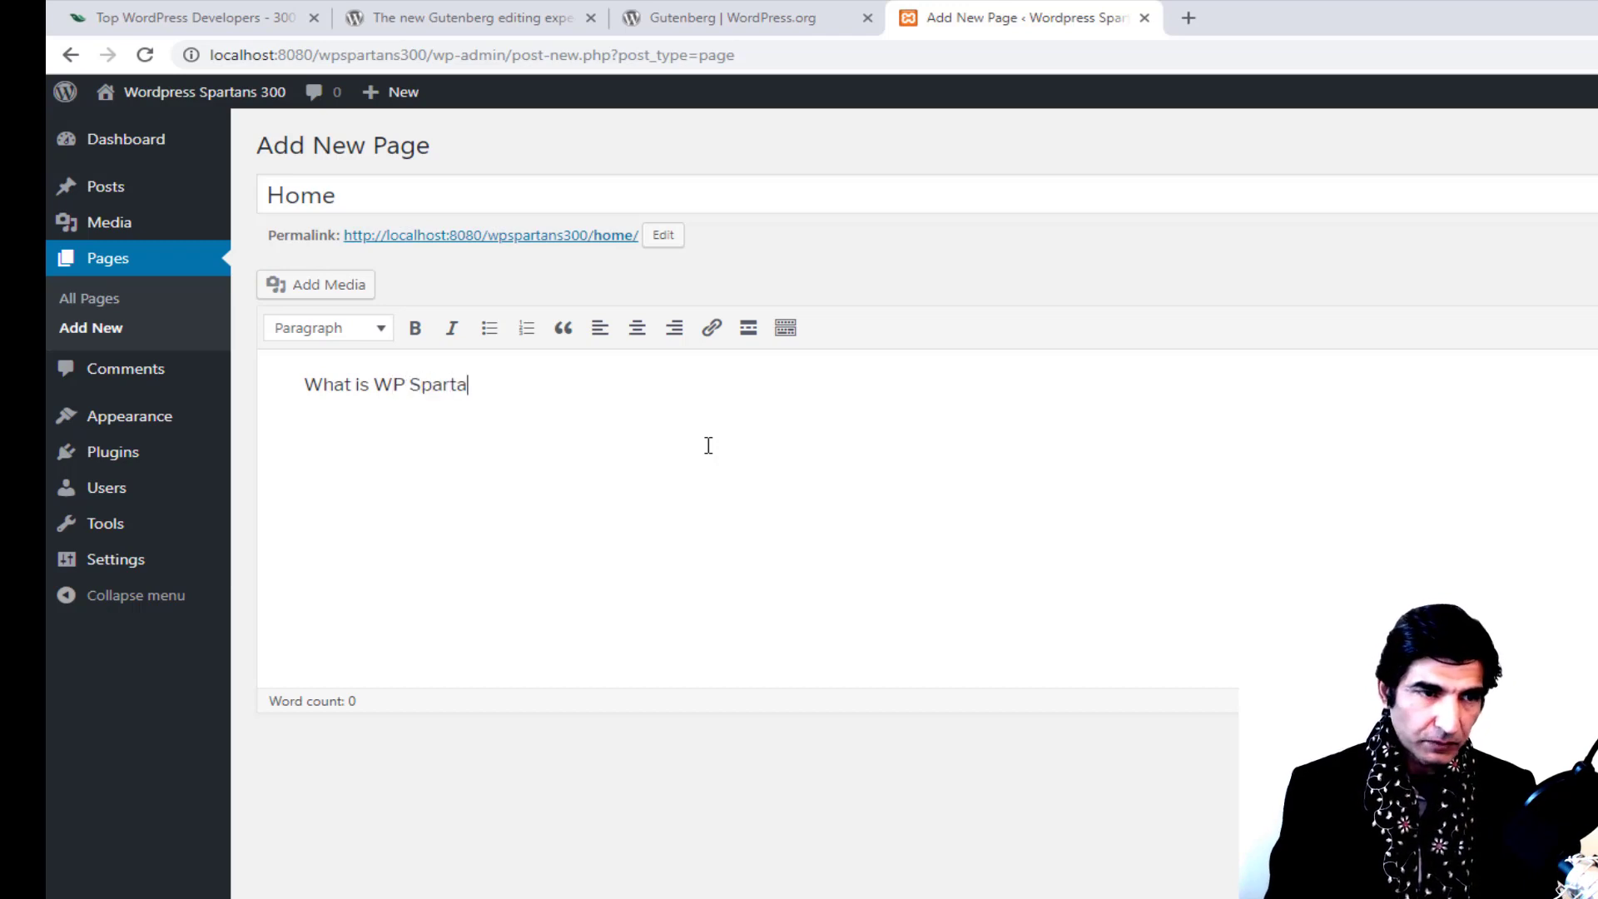
pyautogui.write('ns 300 ')
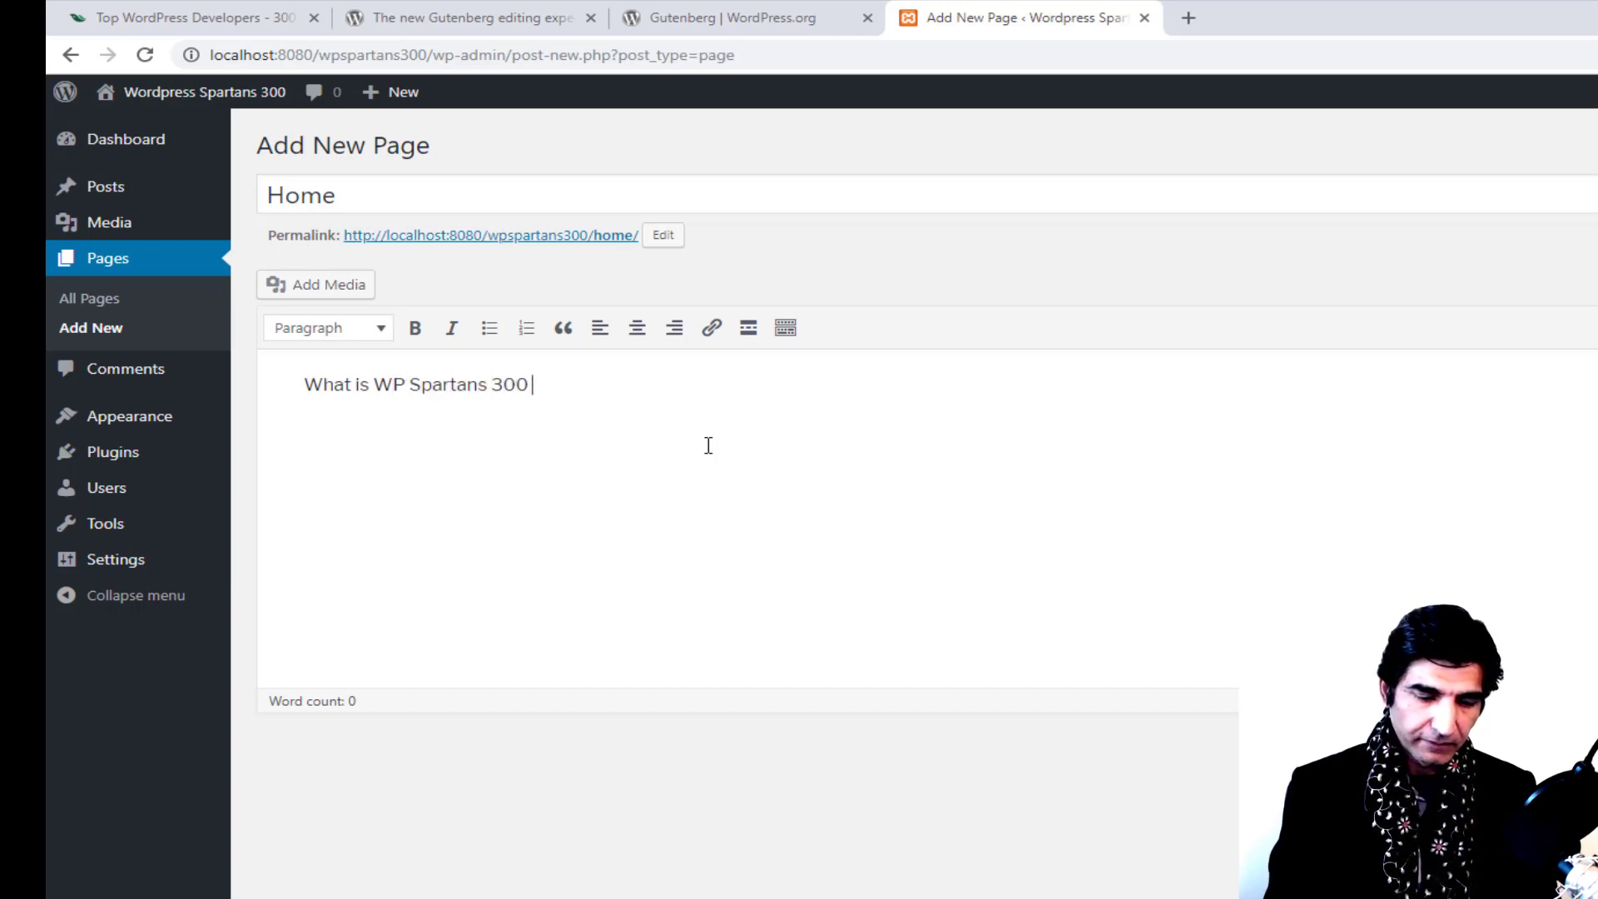
pyautogui.write('Mission?')
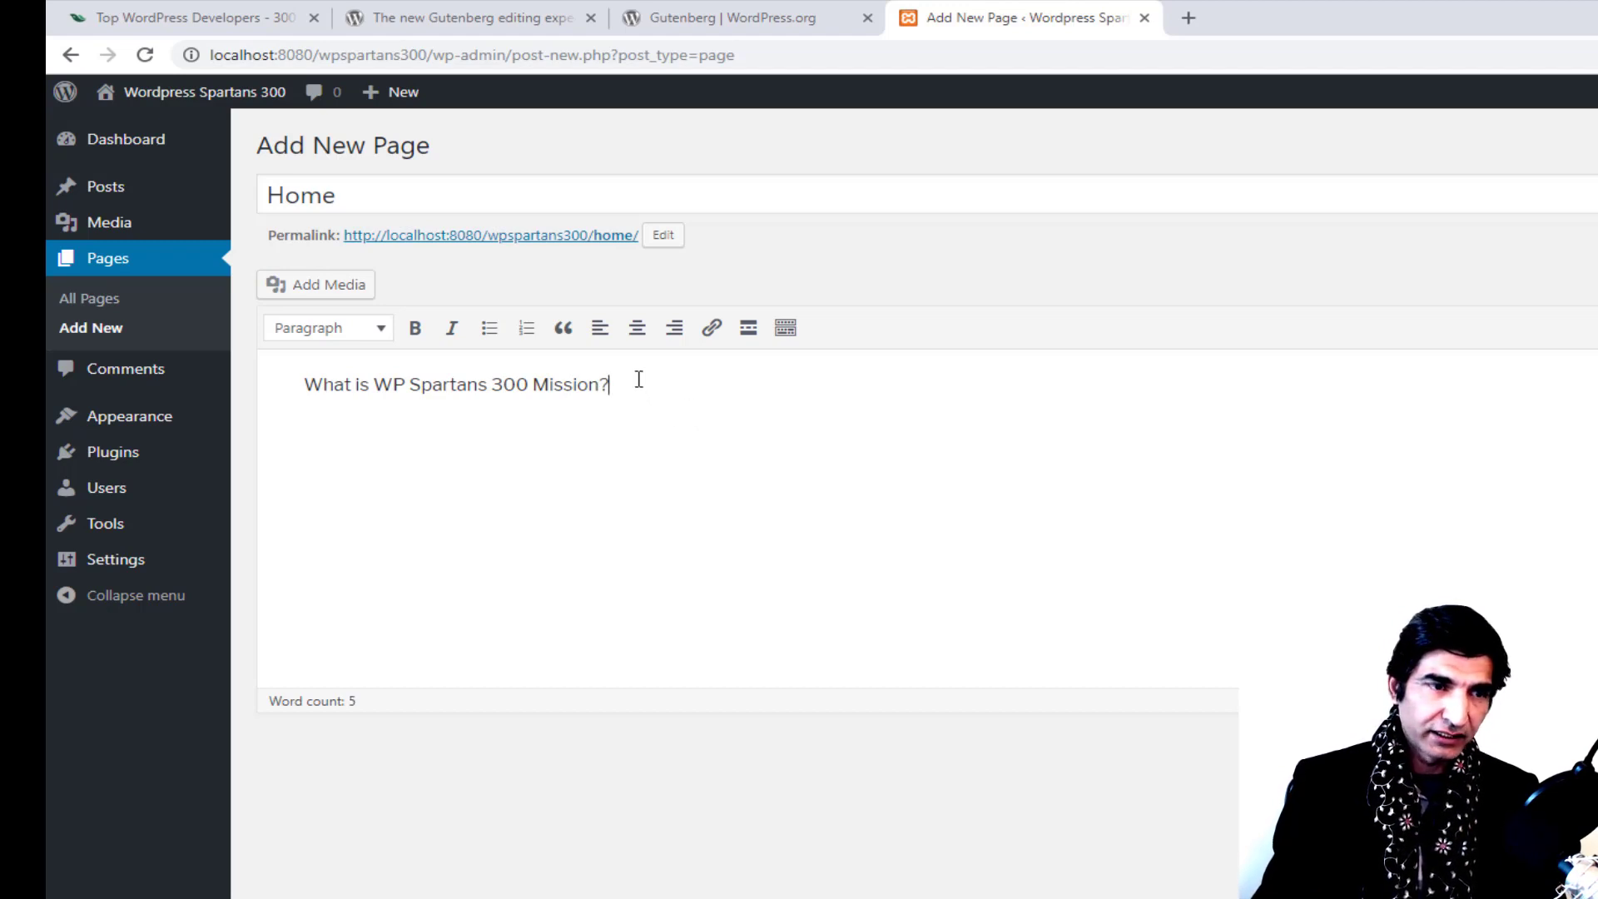
# Step: Format the line "What is WP Spartans 300 Mission?" as Heading 1 and make it bold and italic
pyautogui.moveTo(639, 379); pyautogui.dragTo(275, 383)
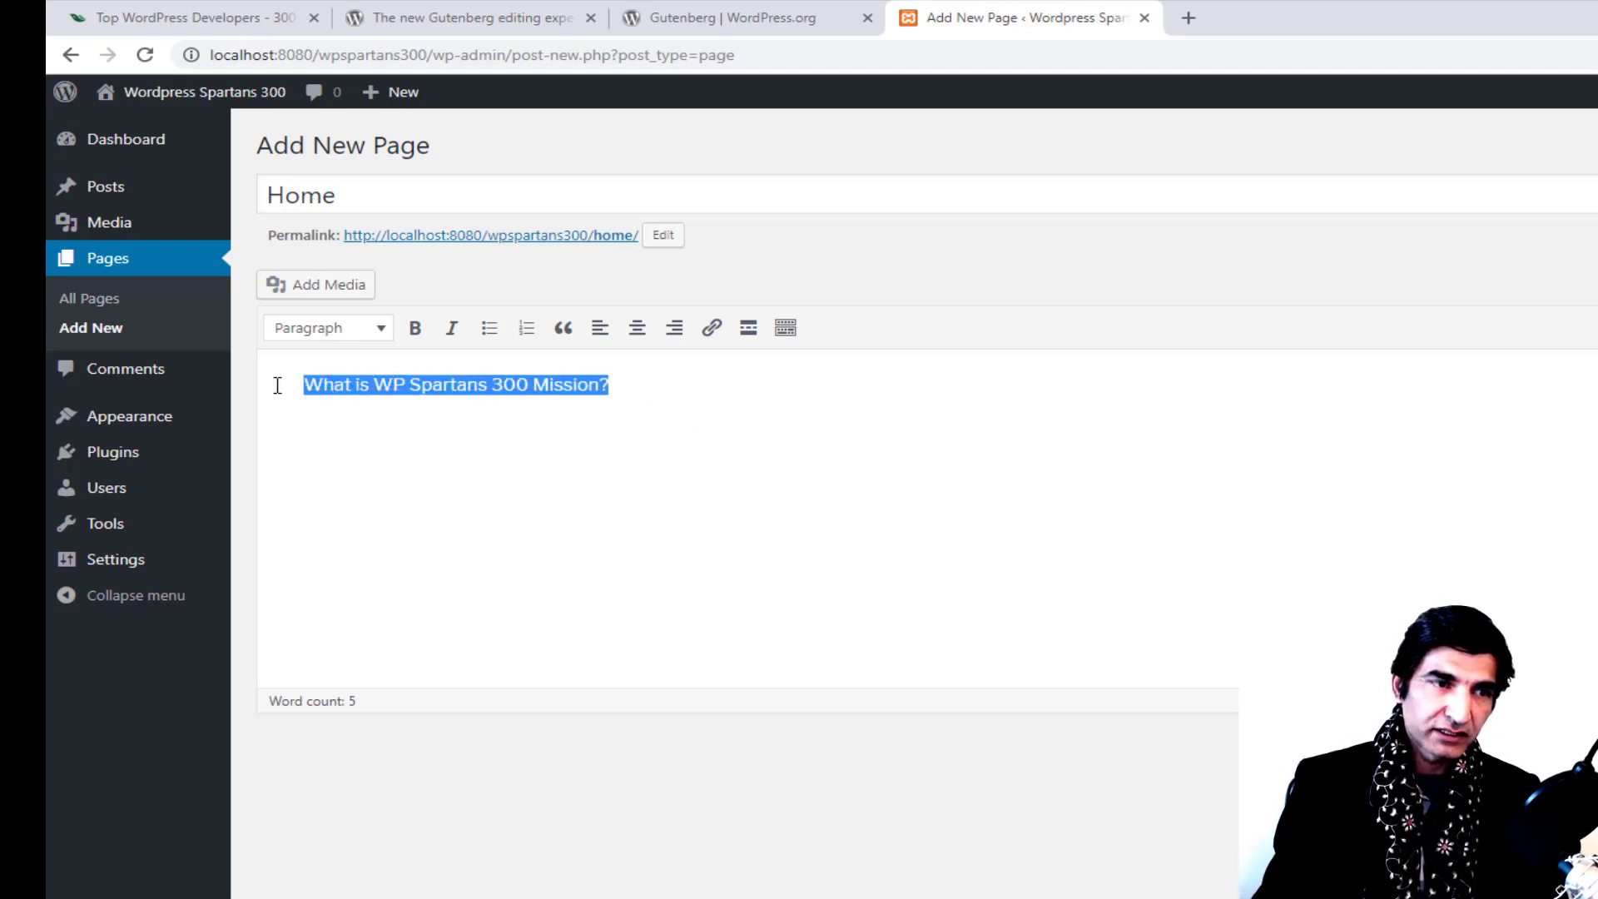
pyautogui.click(308, 337)
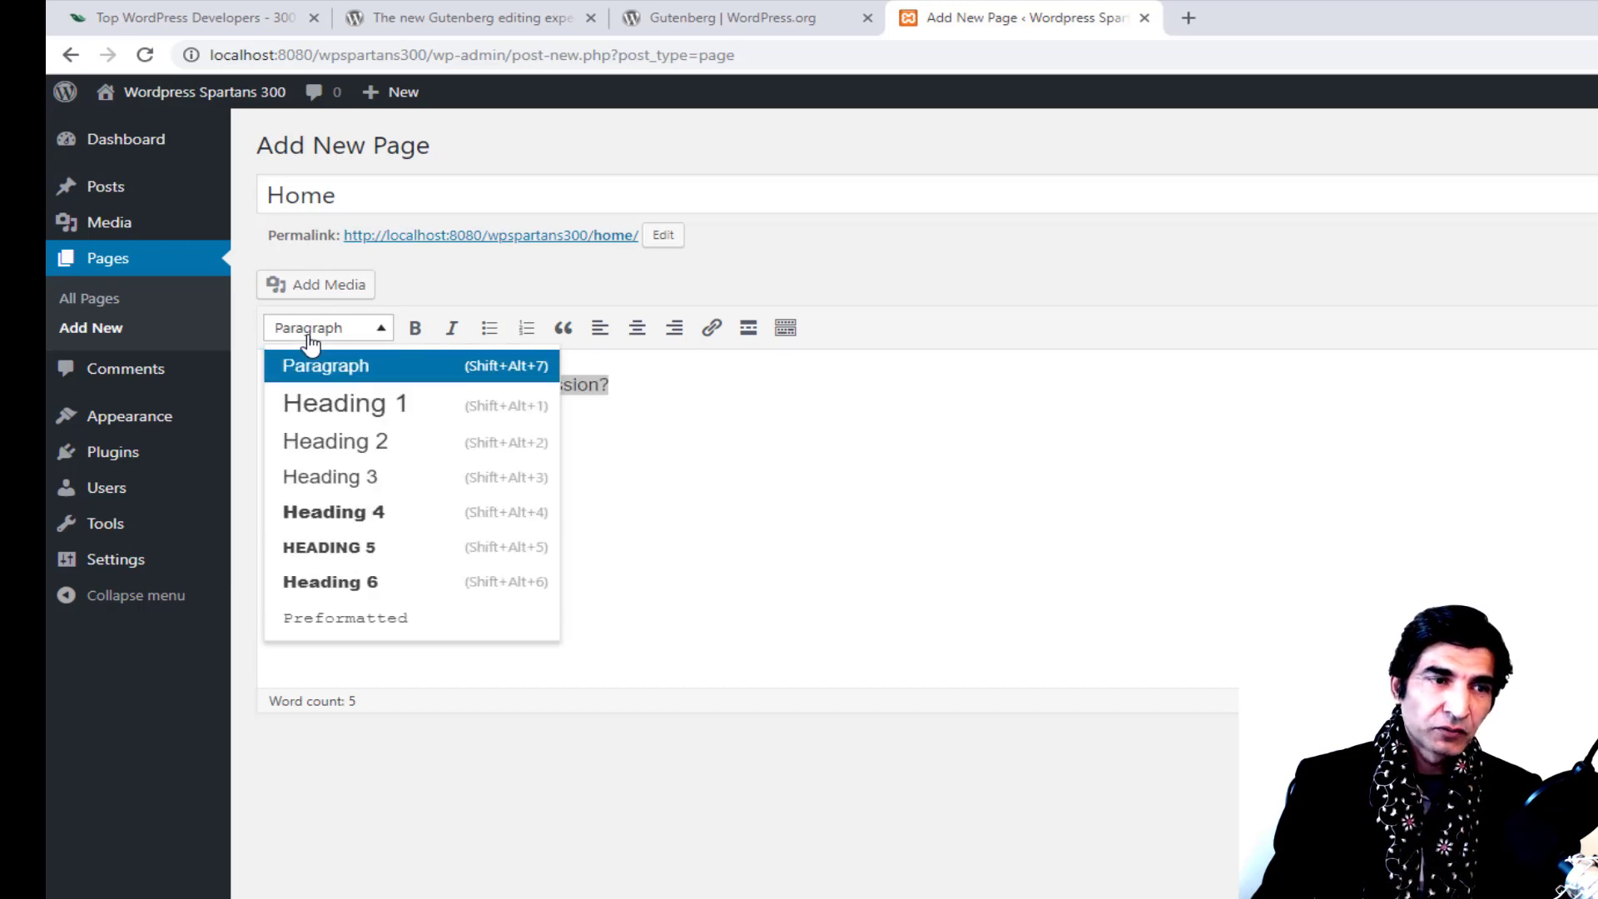
pyautogui.click(347, 408)
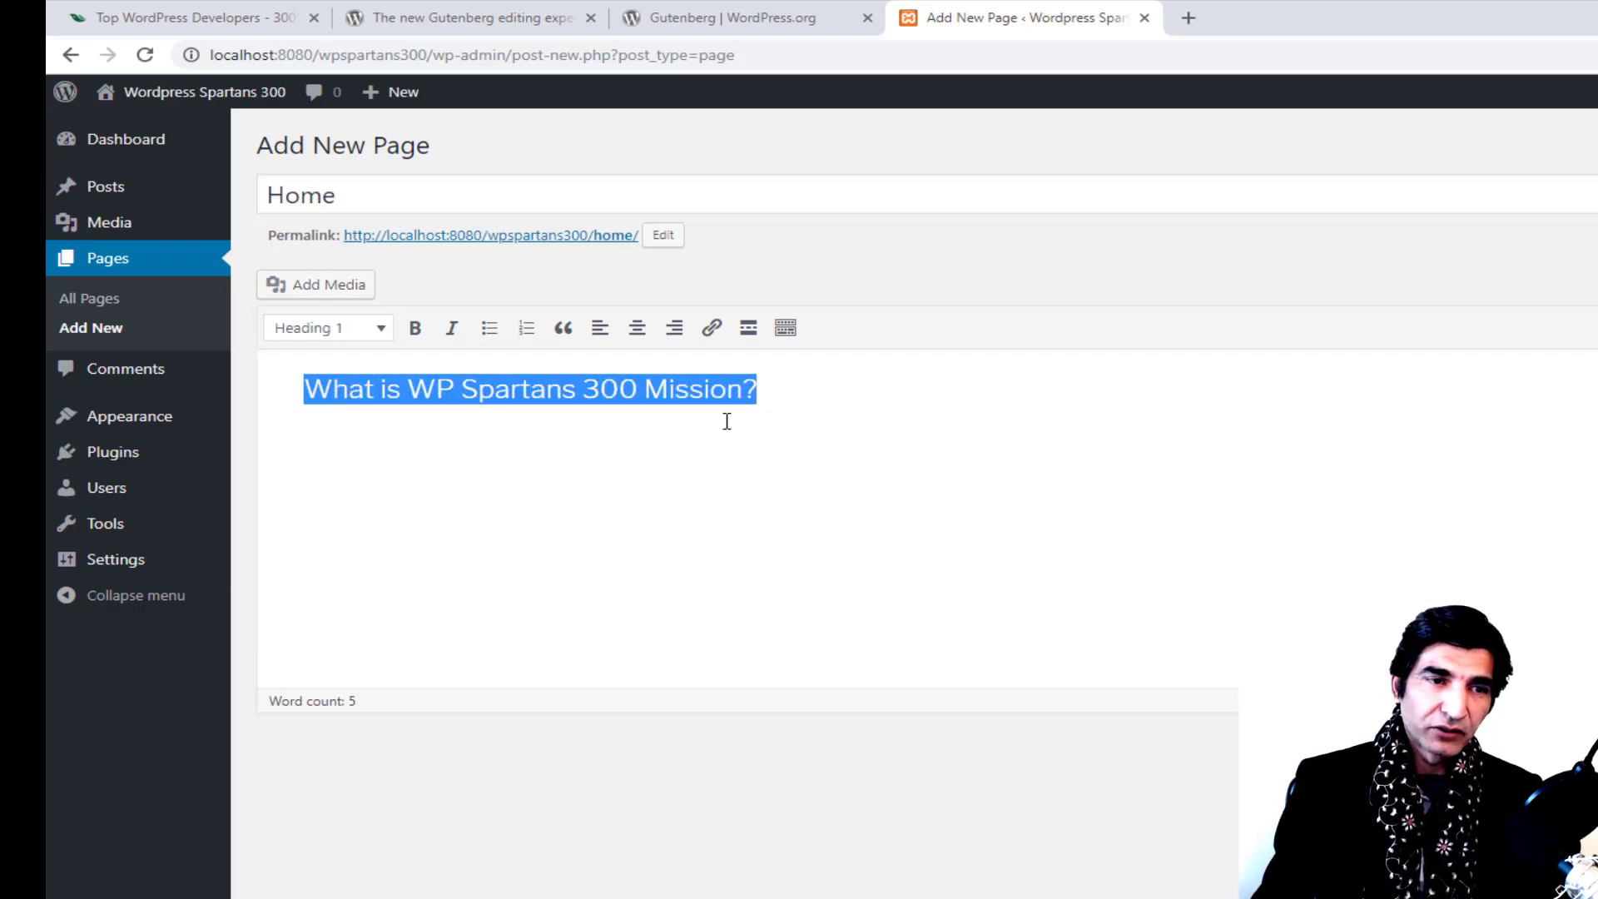
pyautogui.click(743, 388)
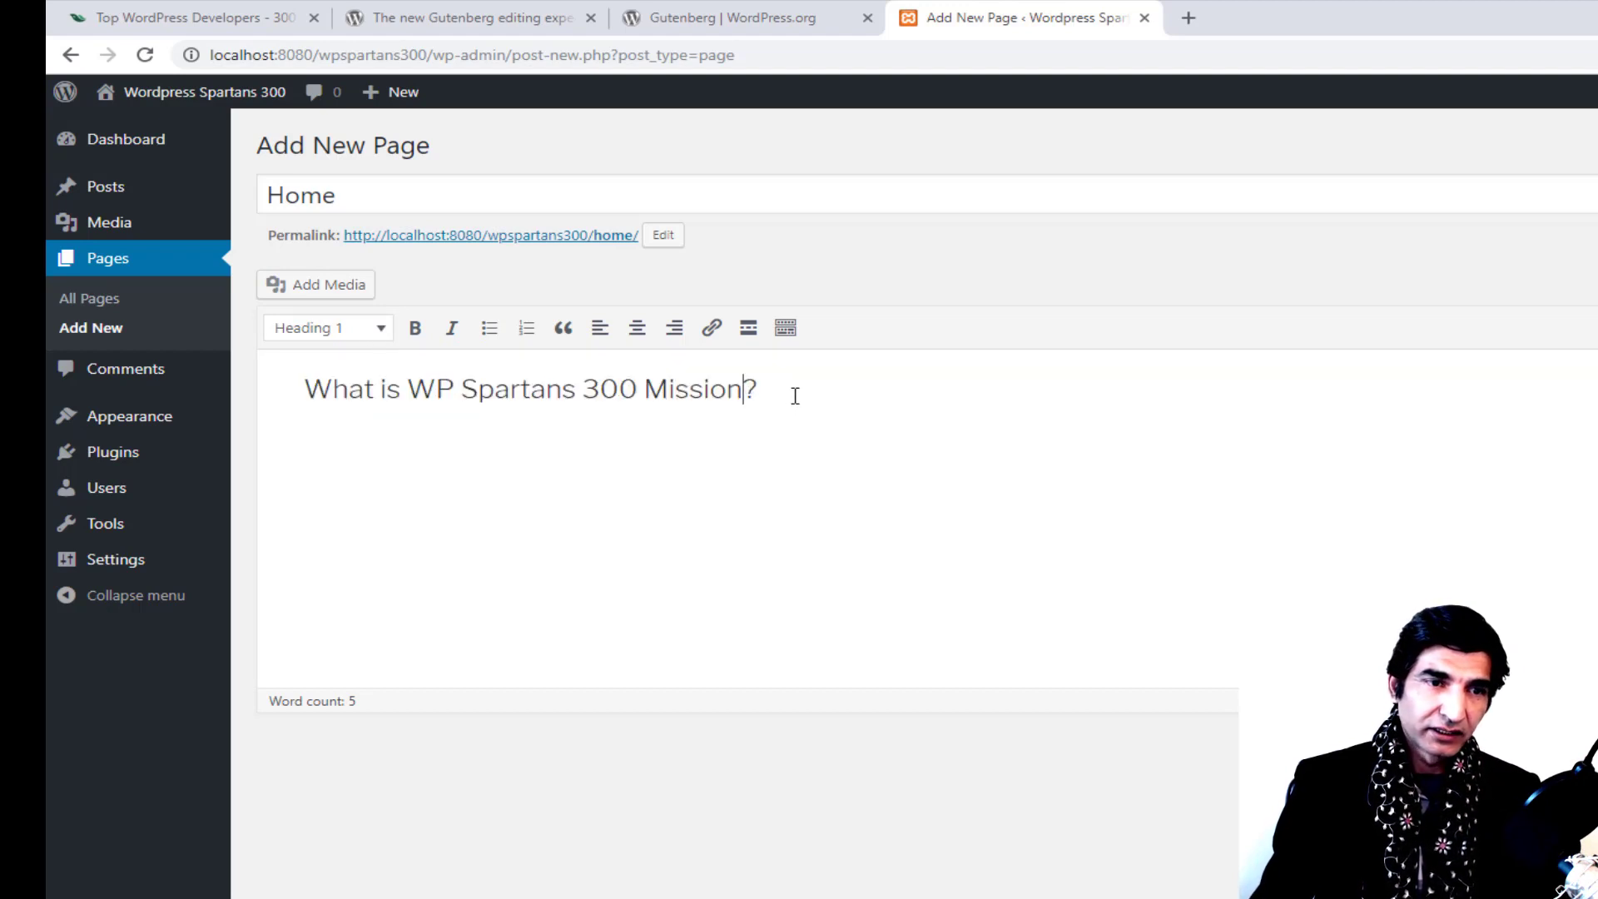
pyautogui.moveTo(795, 396); pyautogui.dragTo(296, 402)
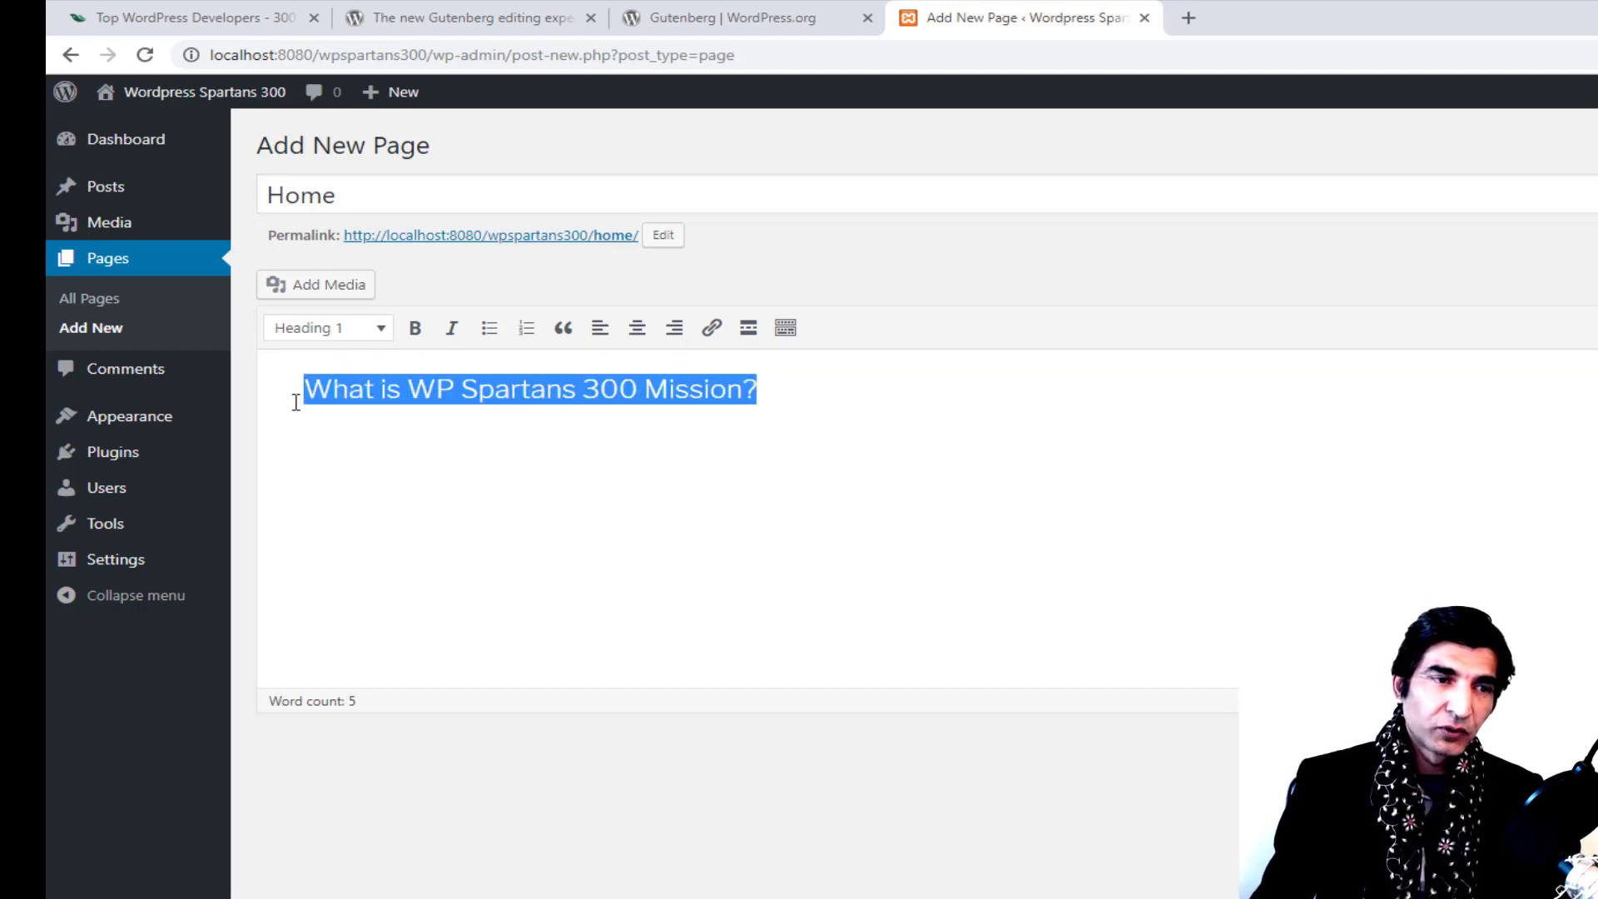
pyautogui.click(414, 330)
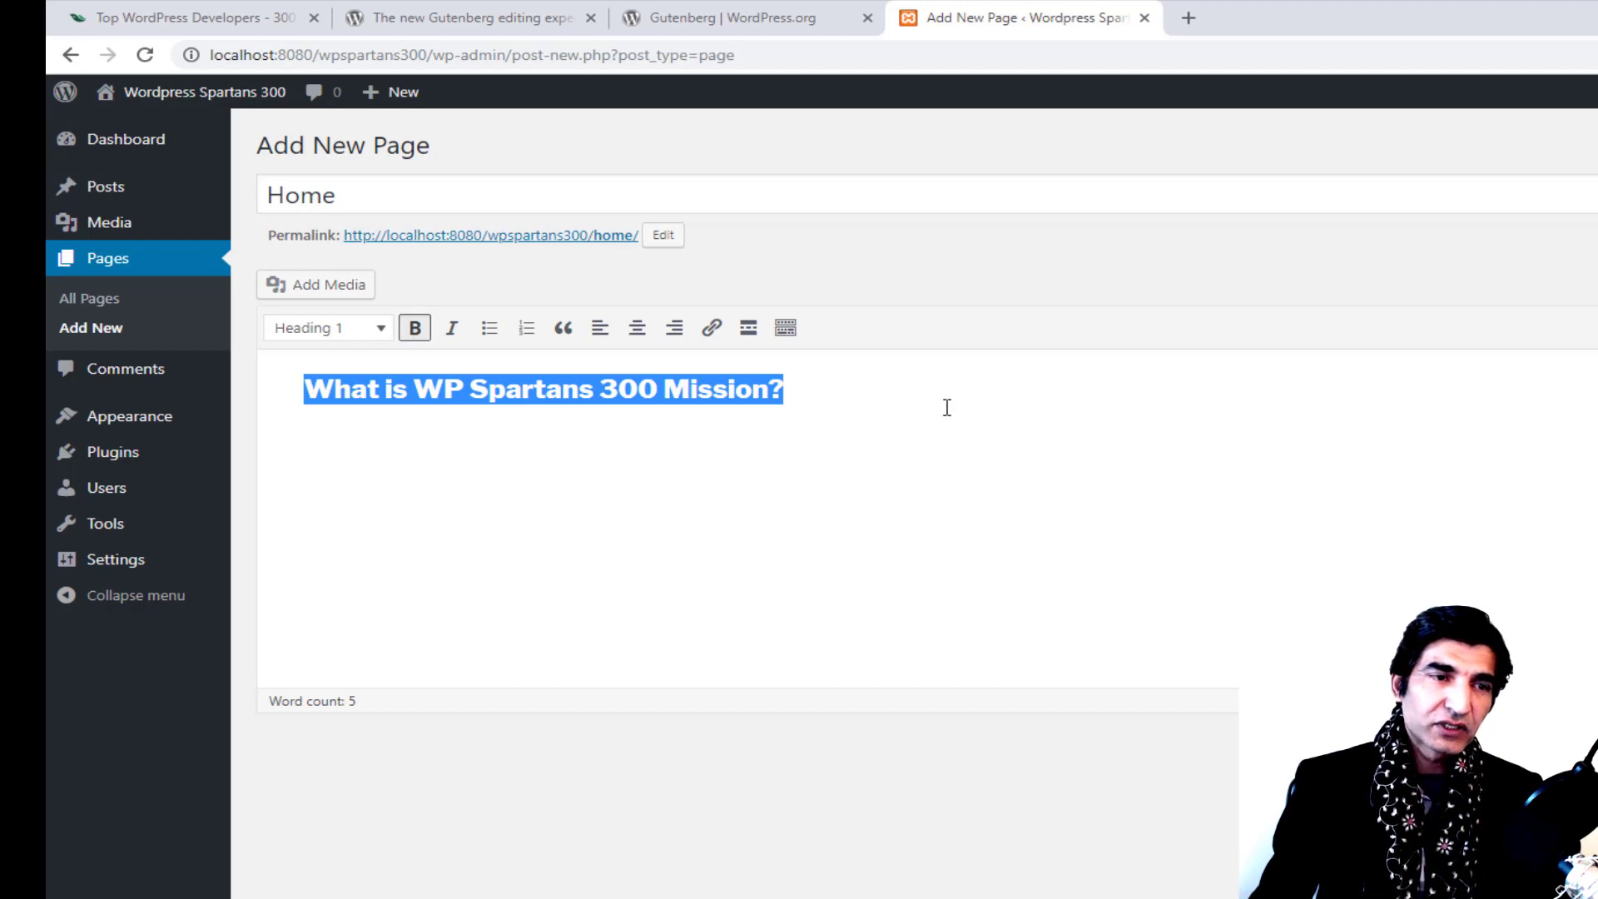
pyautogui.click(451, 330)
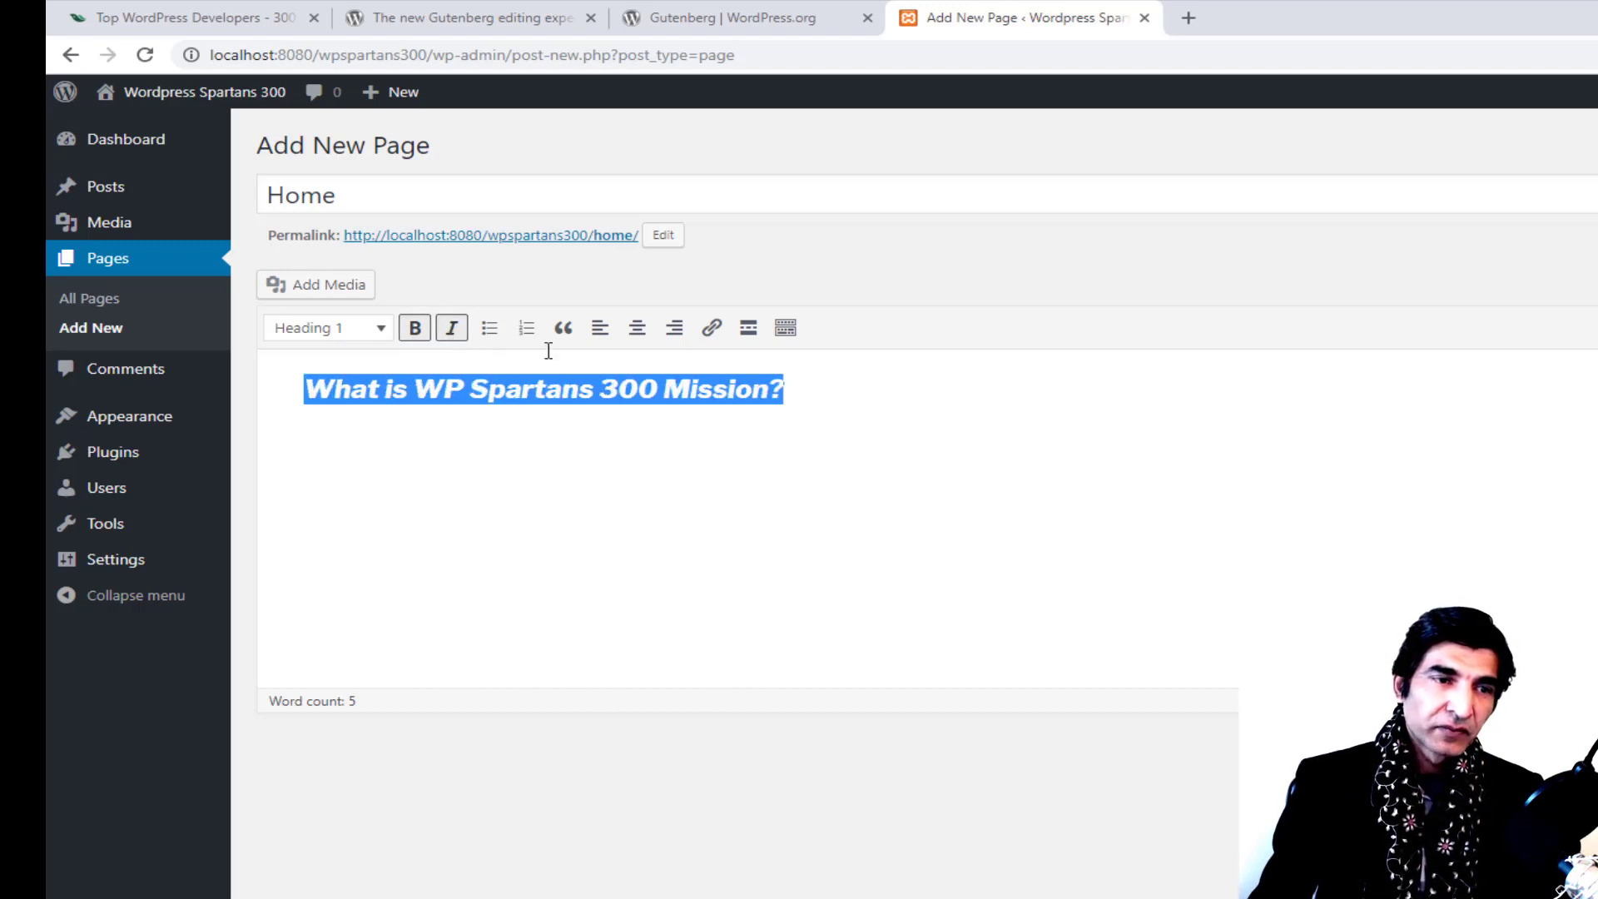
pyautogui.click(824, 381)
pyautogui.click(489, 334)
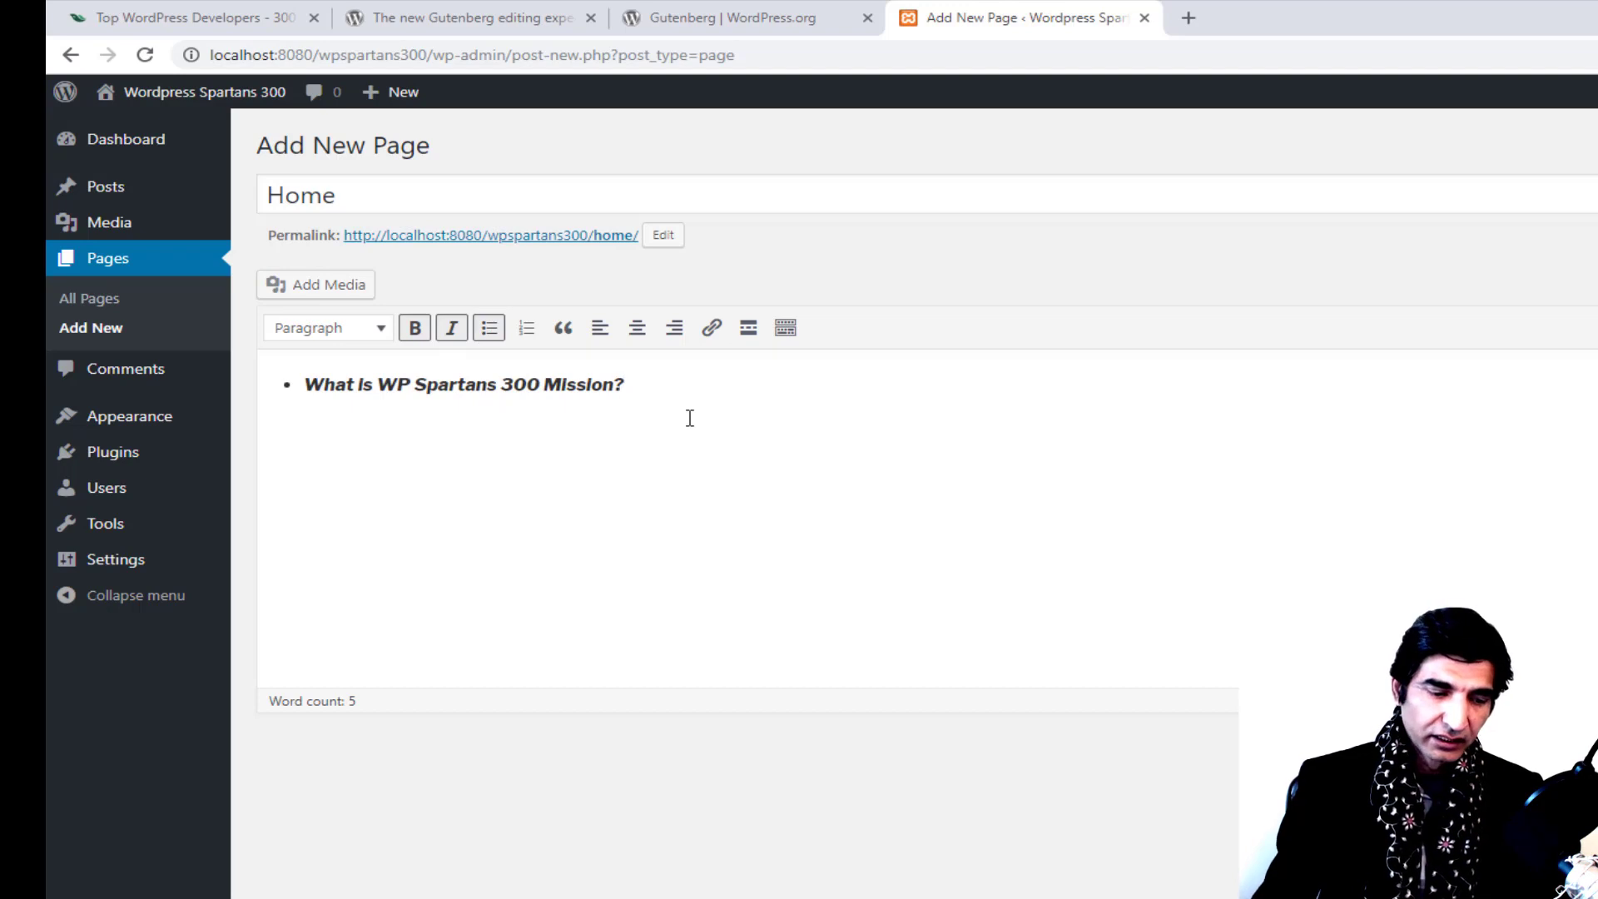
pyautogui.hotkey('ctrl', 'z')
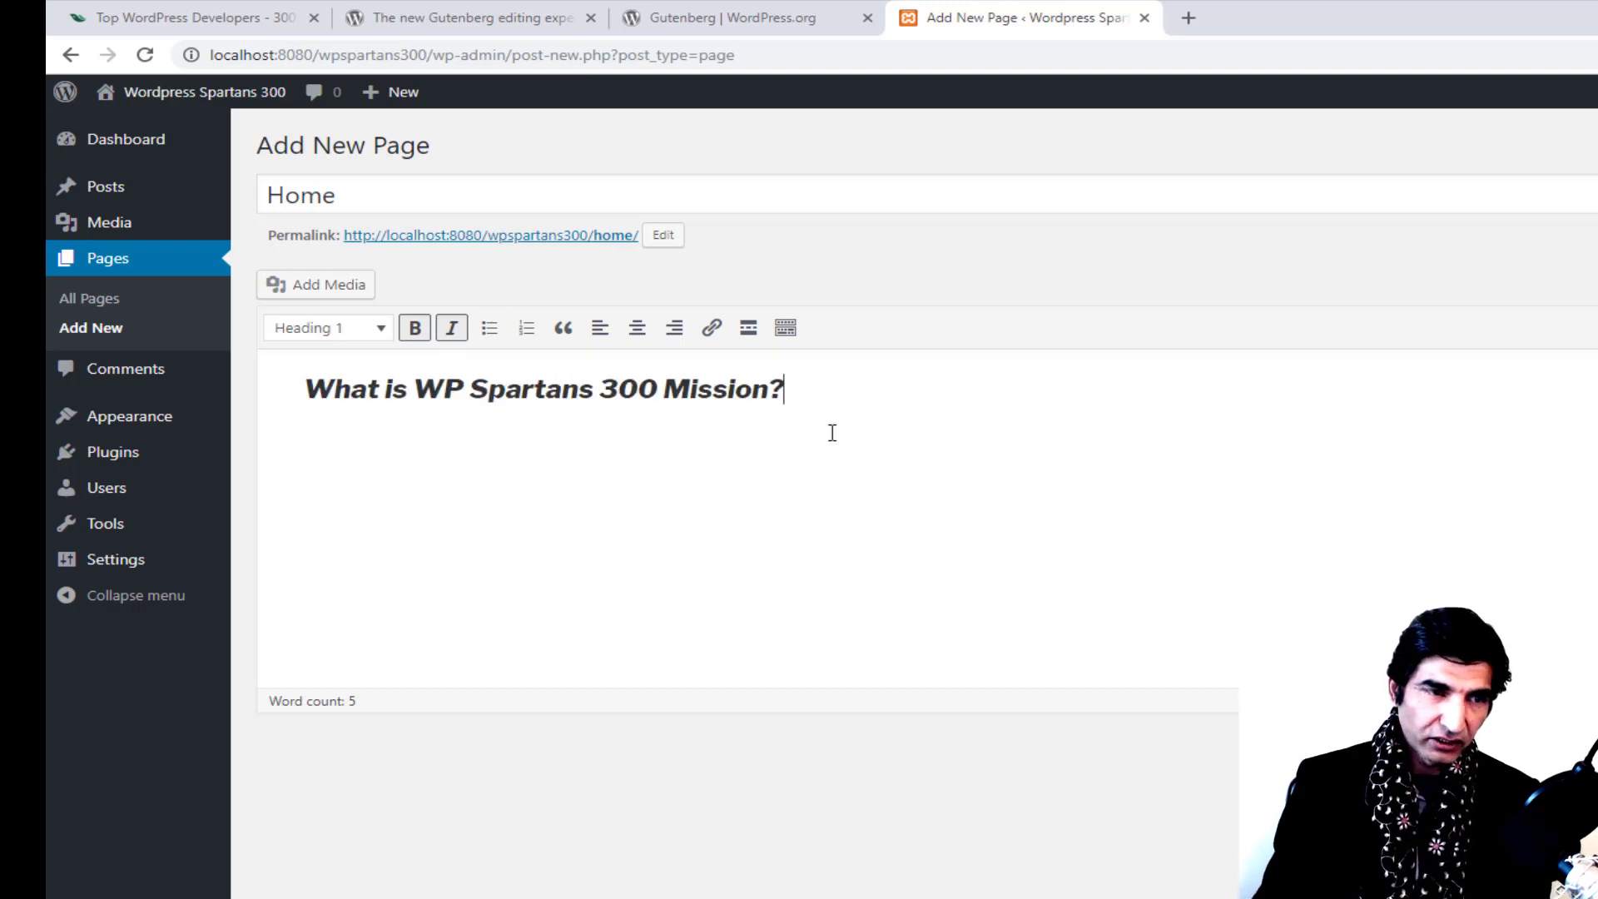
# Step: Add a bulleted list below the heading with the items Mission 1, Mission 2, Mission 3 and Mission 4, and end the list
pyautogui.press('Return')
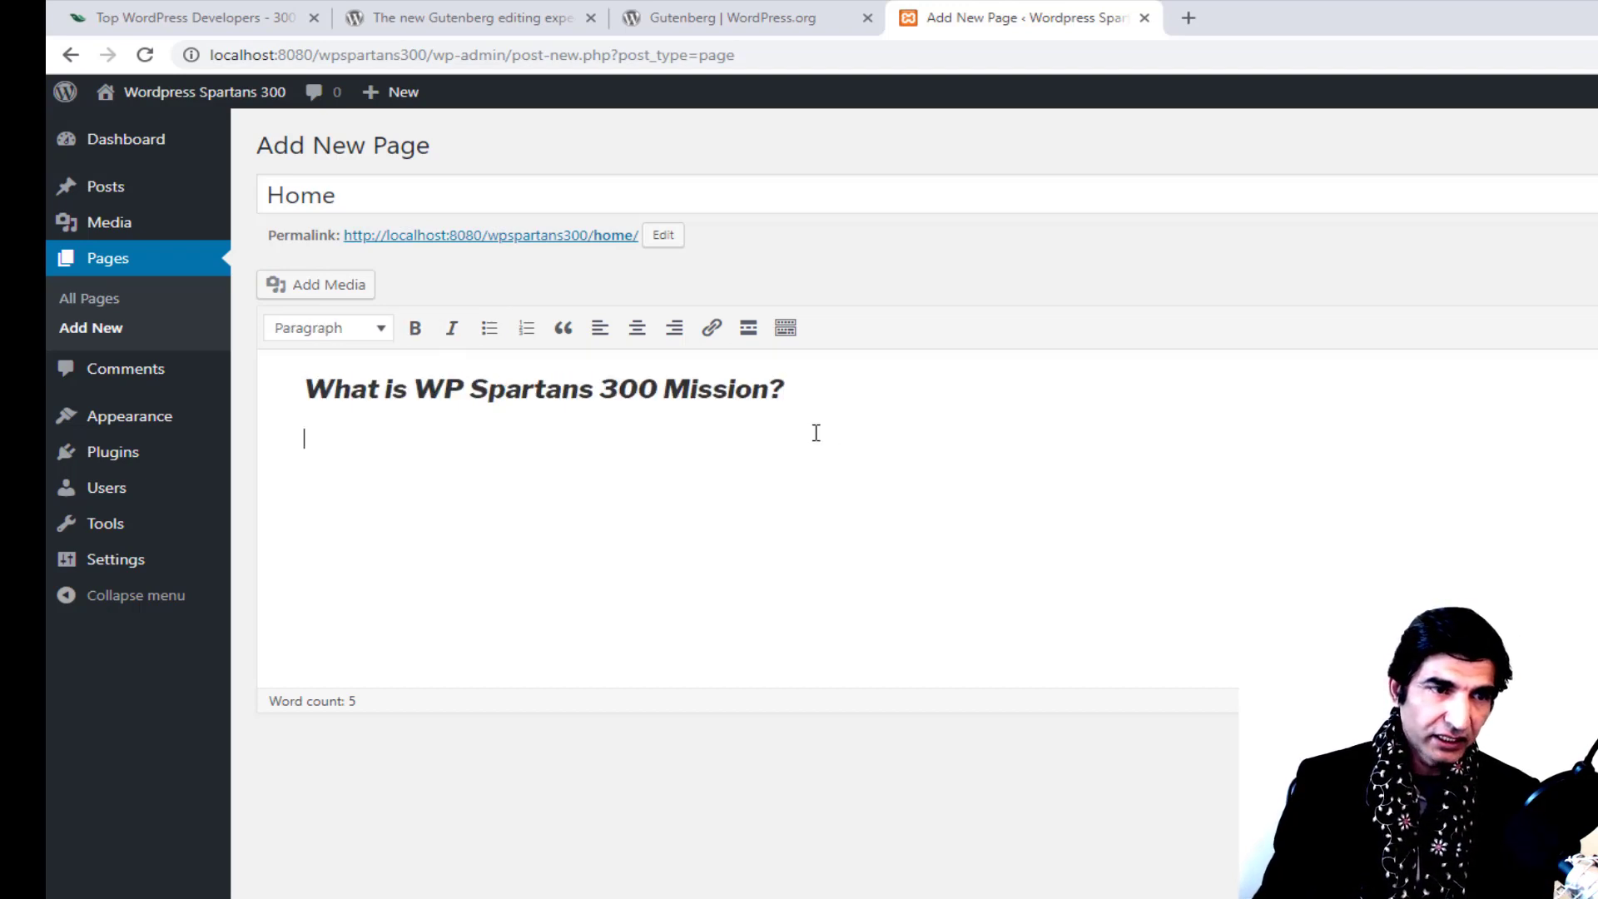
pyautogui.click(487, 330)
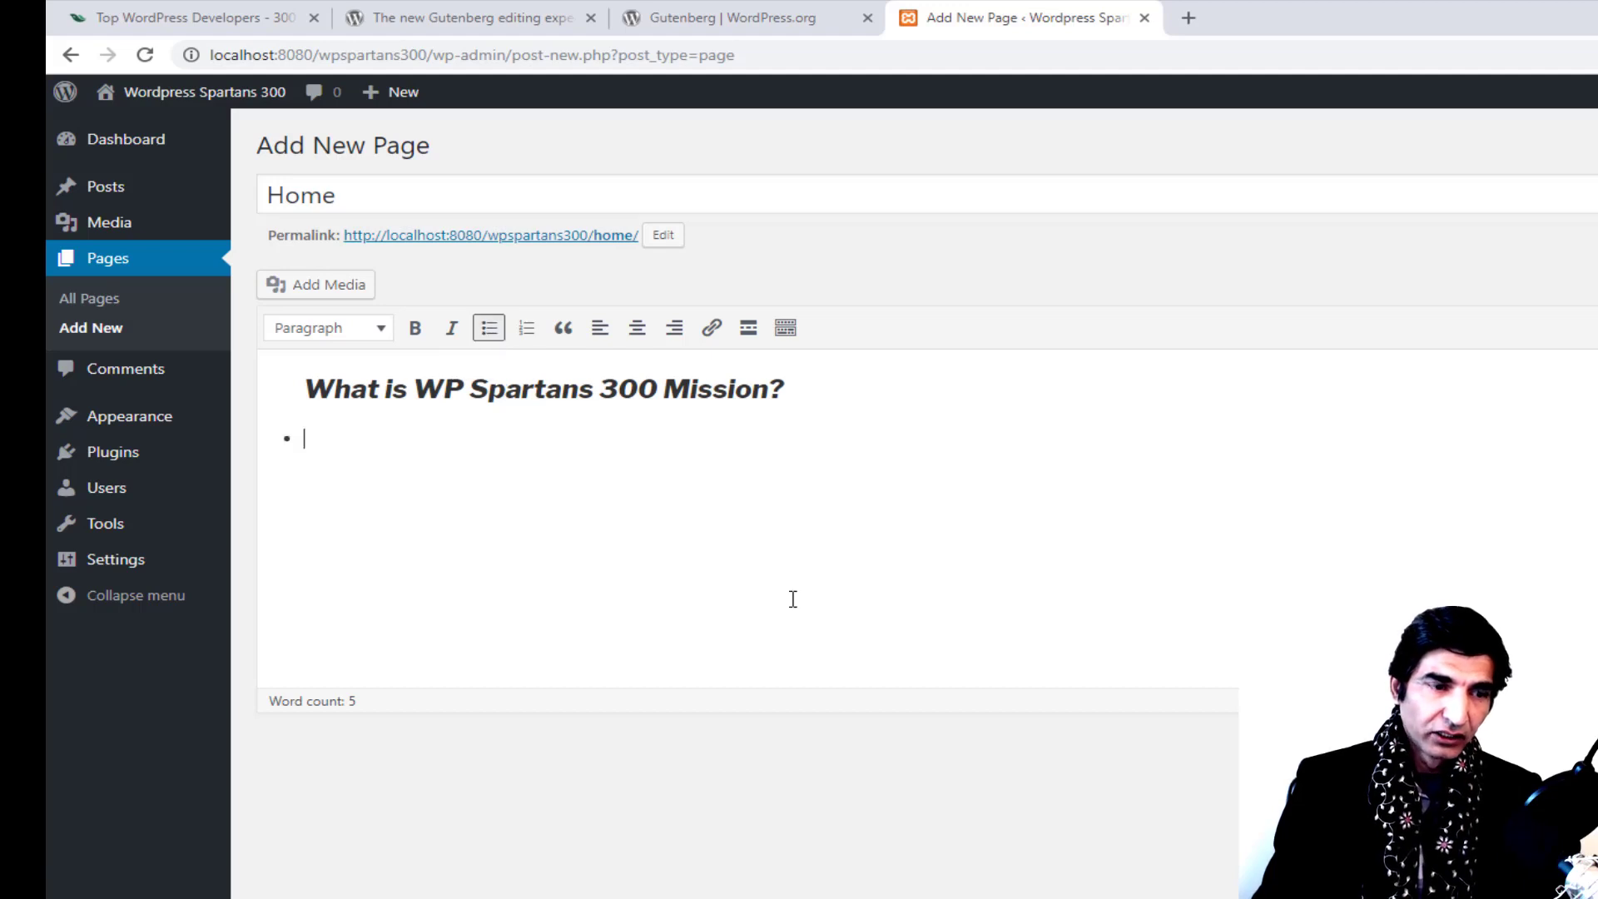
pyautogui.write('Missio')
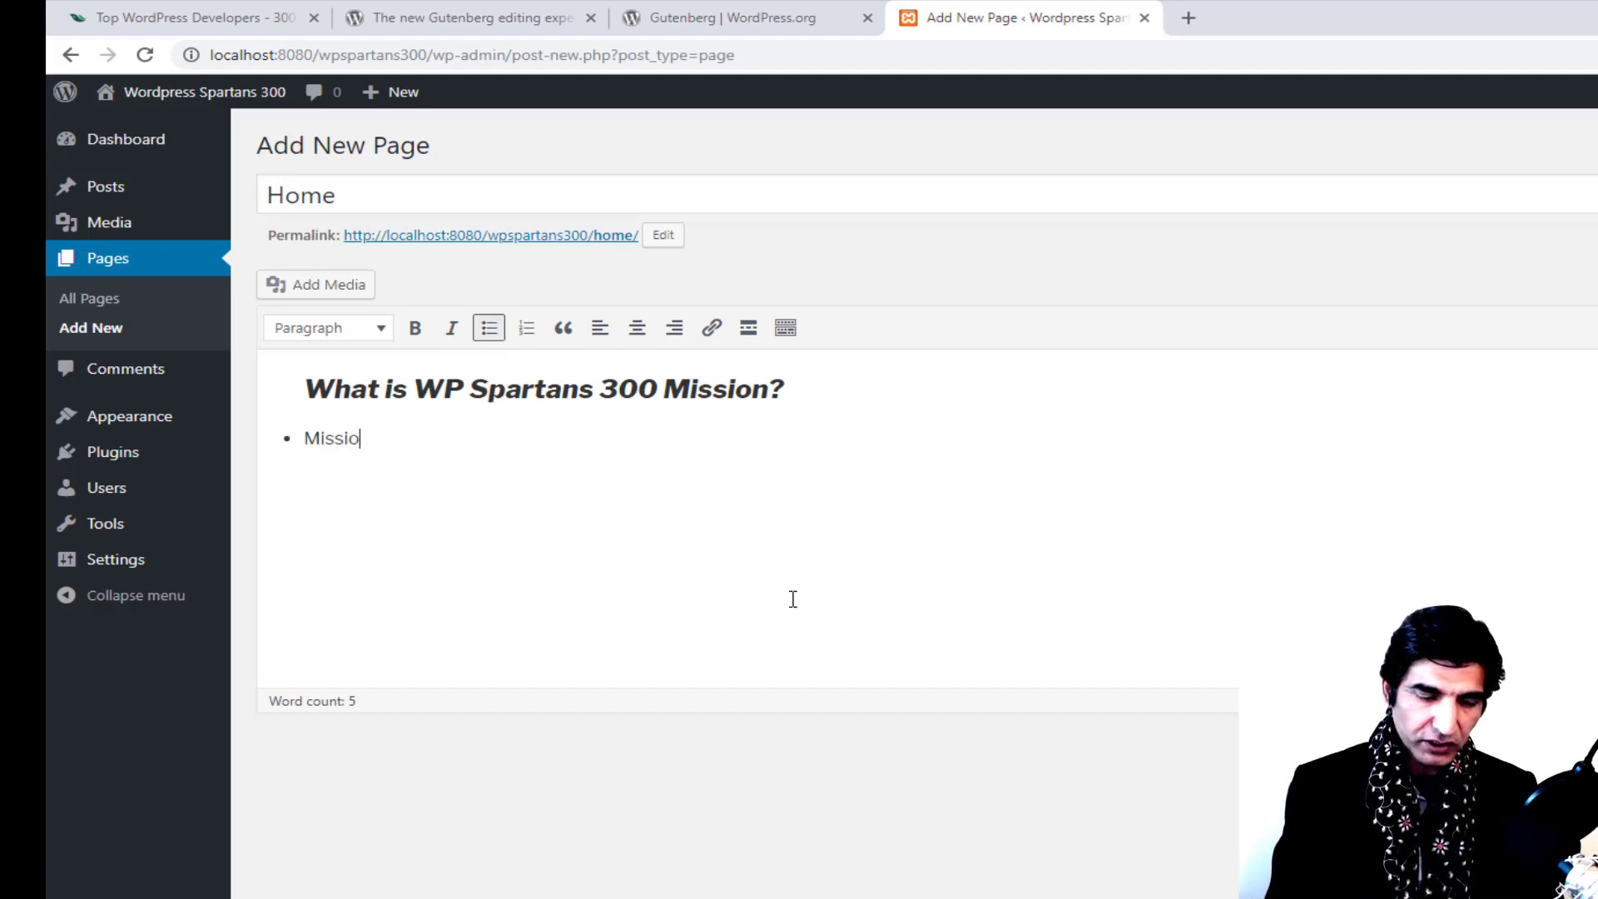
pyautogui.write('n 1')
pyautogui.press('Return')
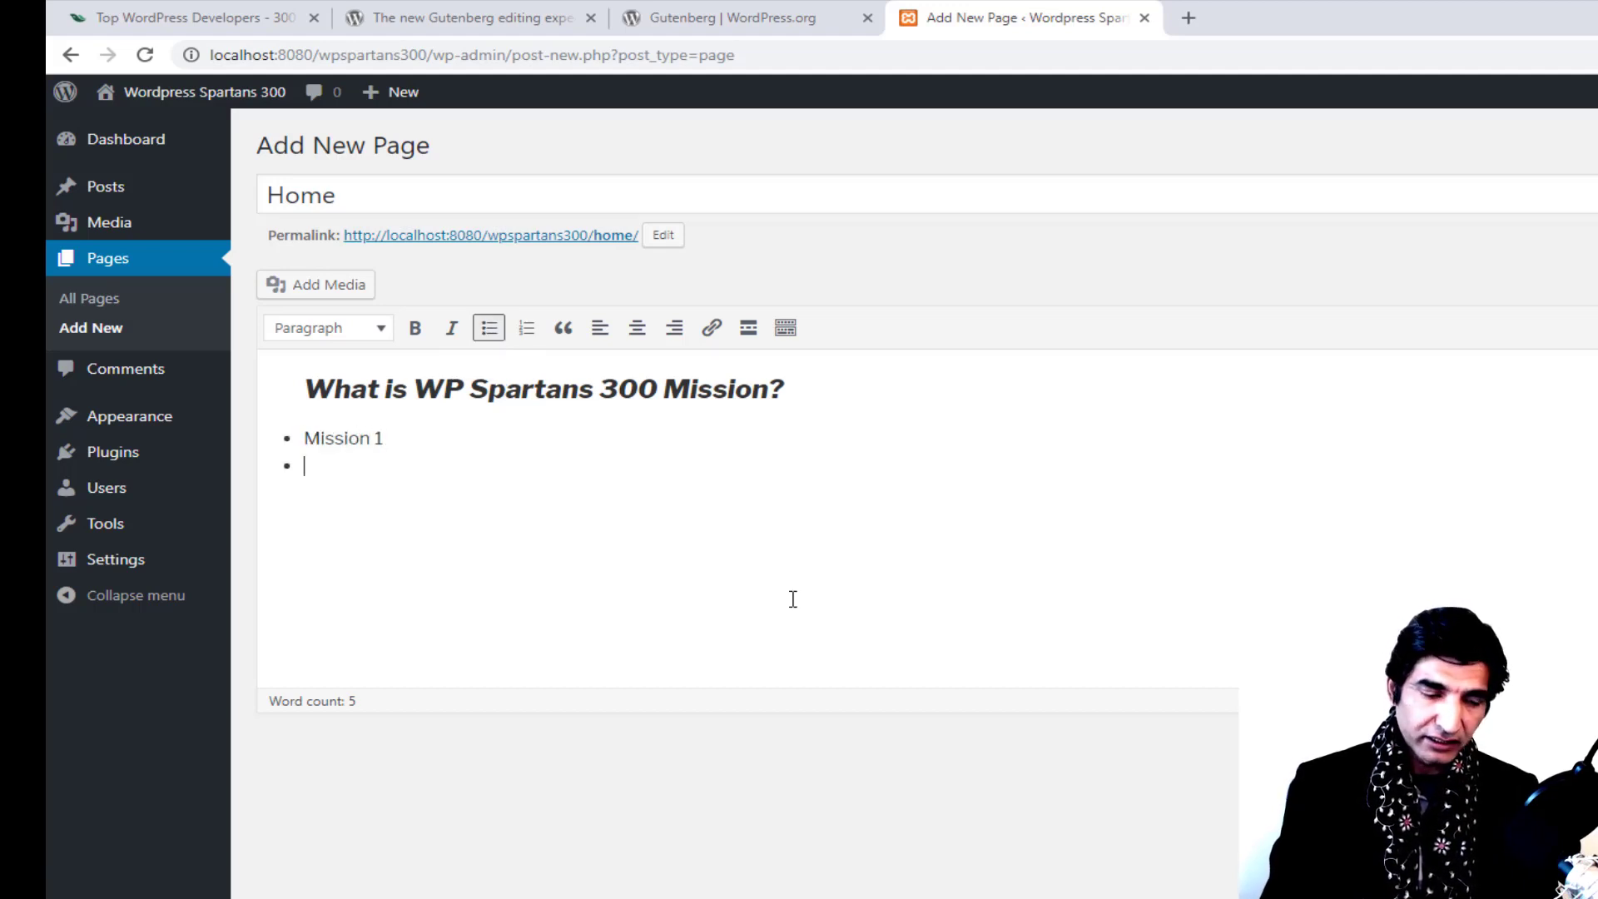
pyautogui.write('Mission 2')
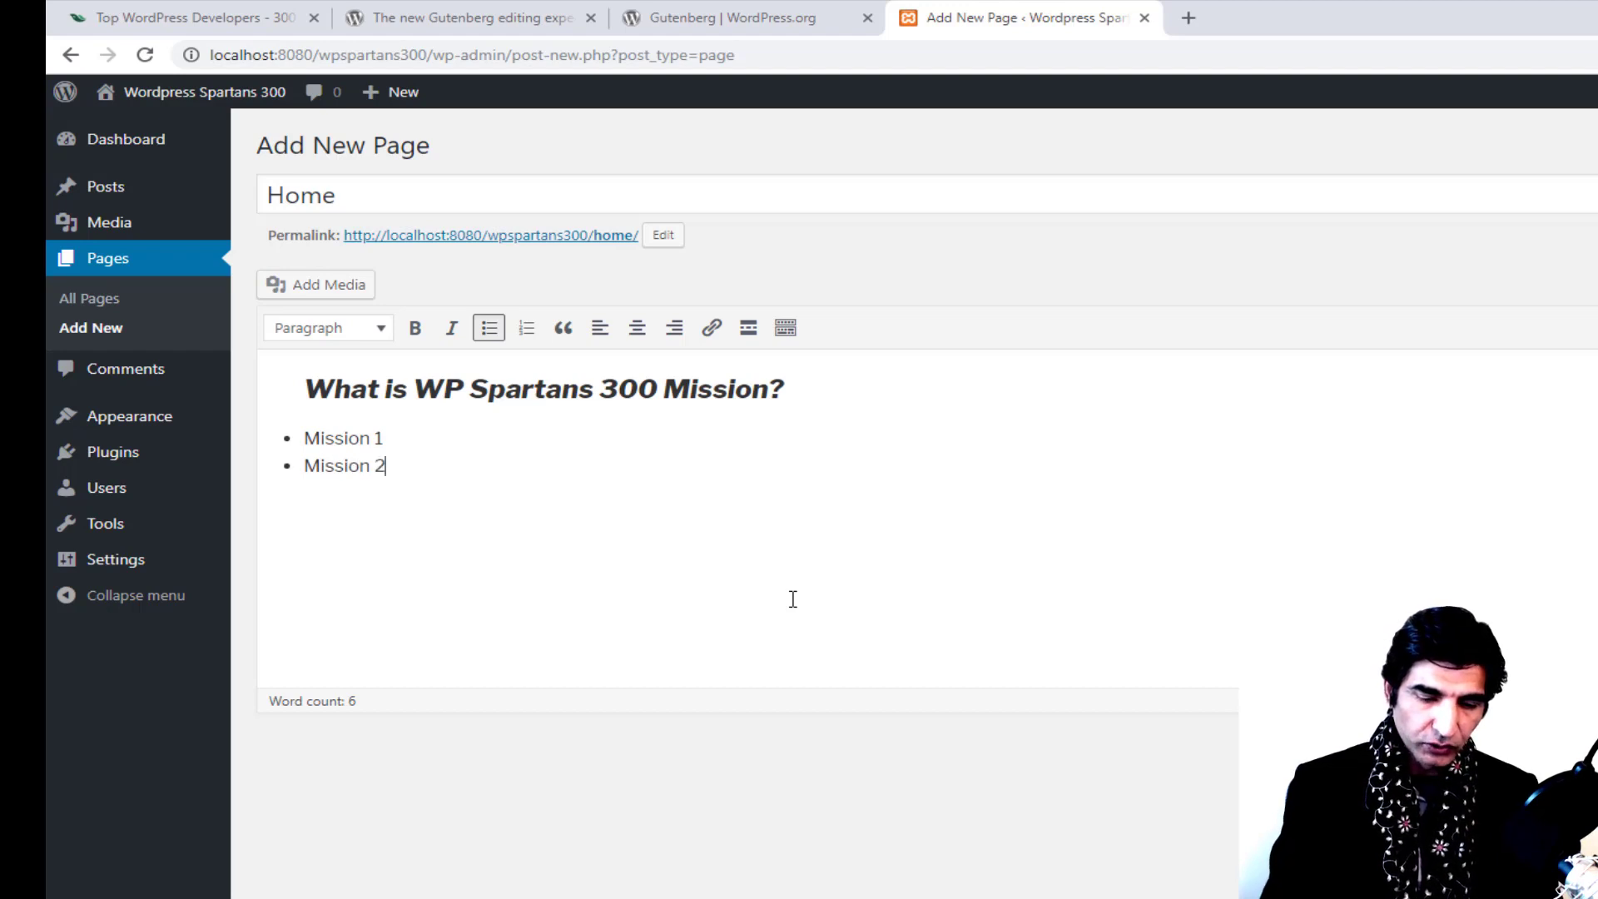
pyautogui.write('Mission 3')
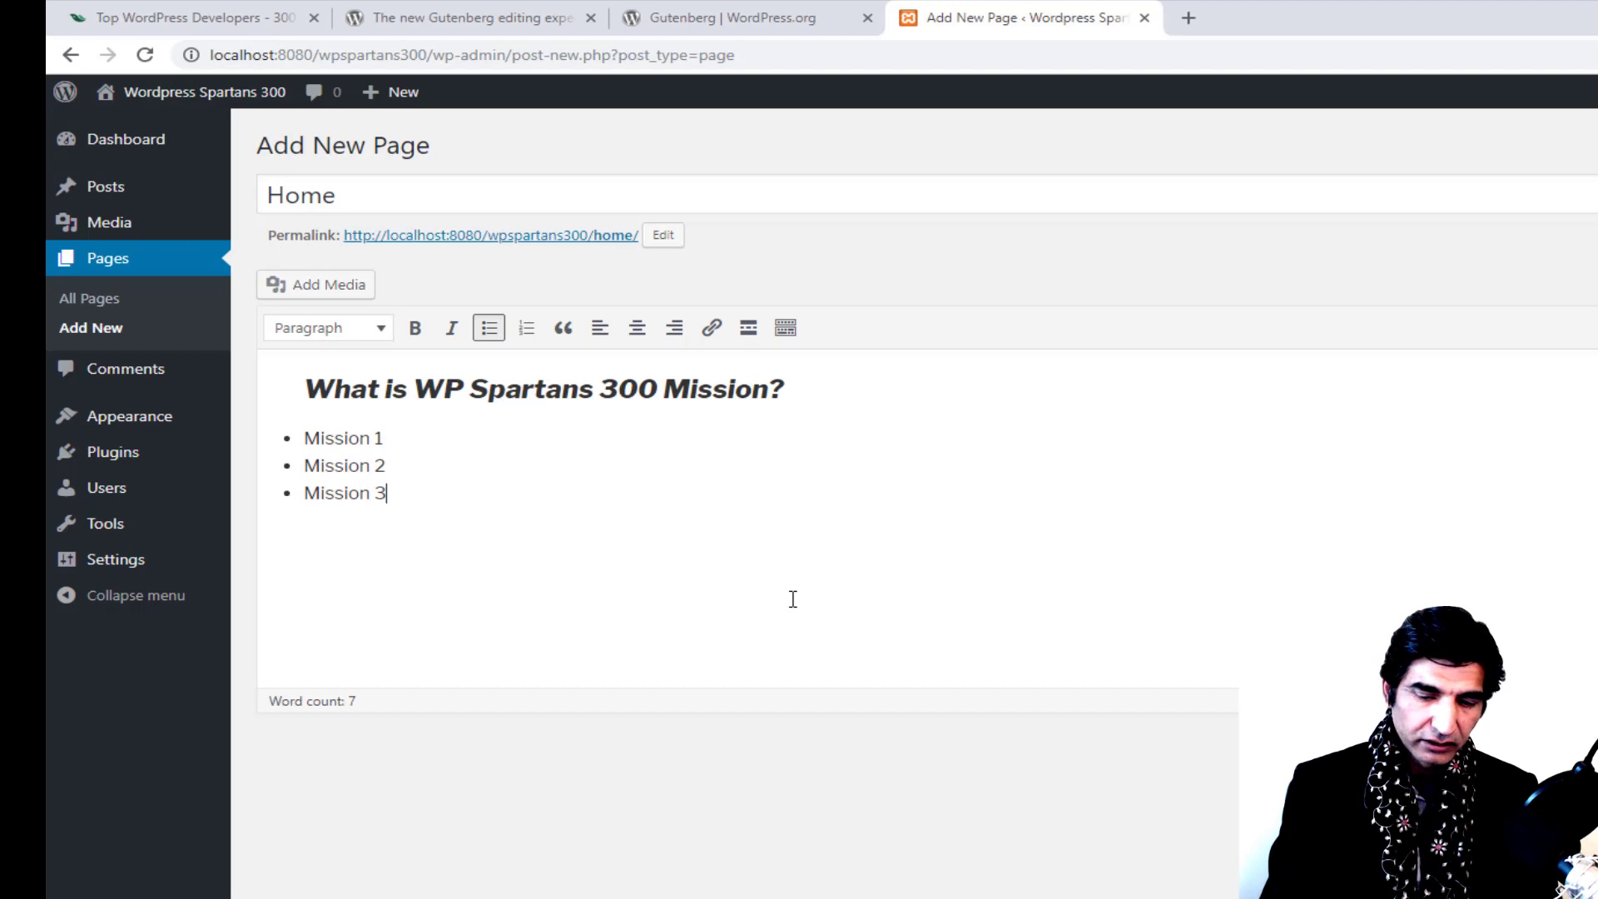
pyautogui.press('Return')
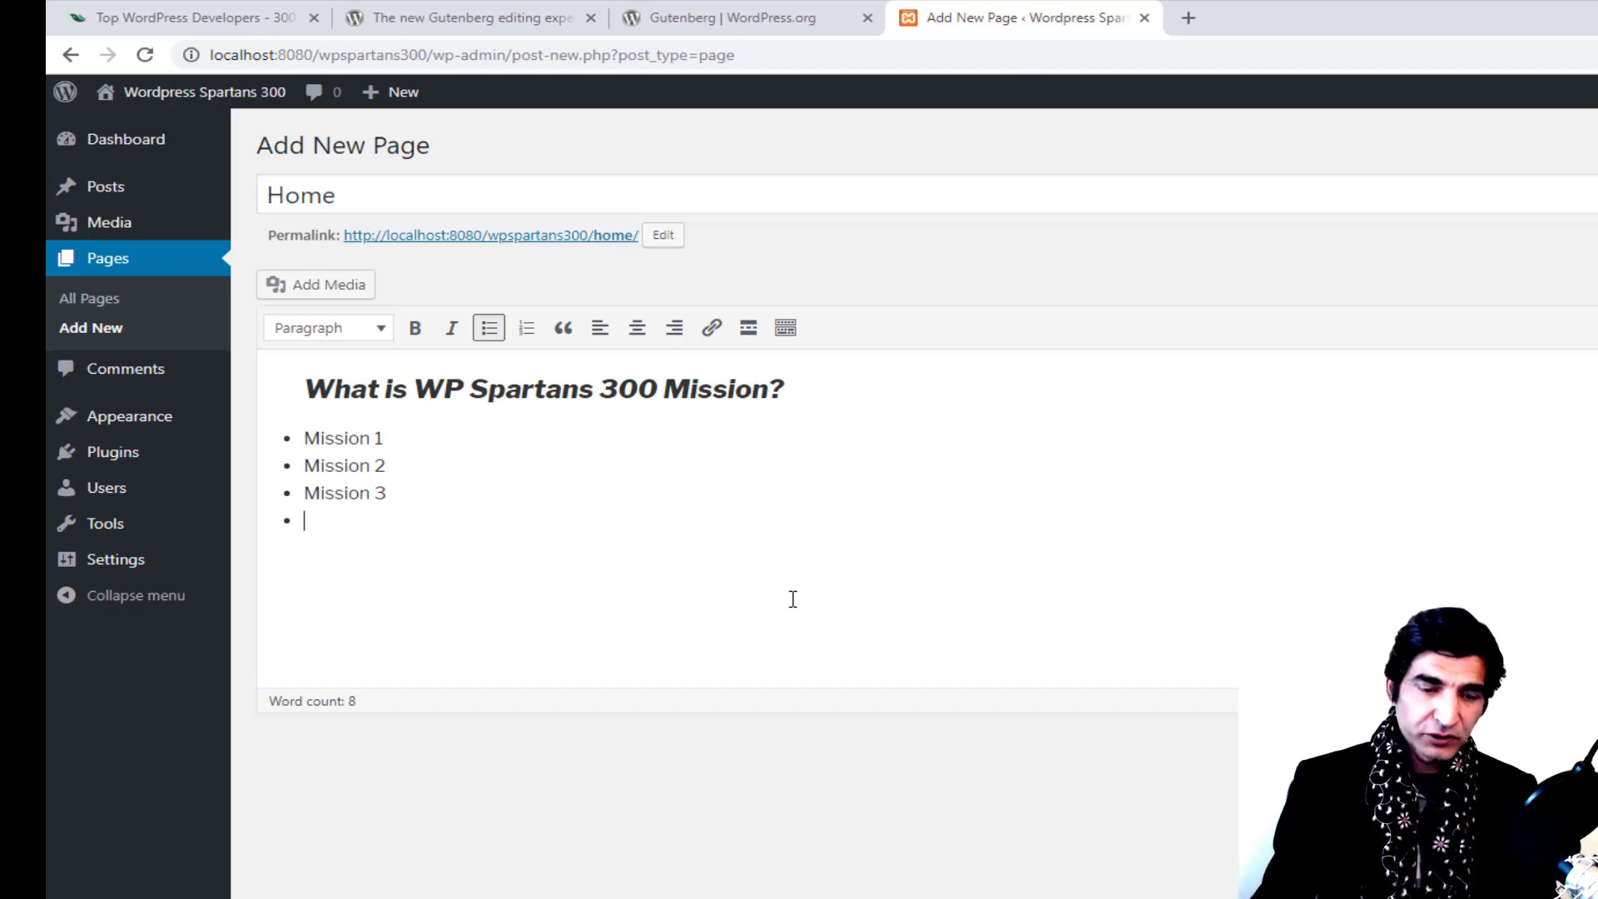
pyautogui.write('Mission')
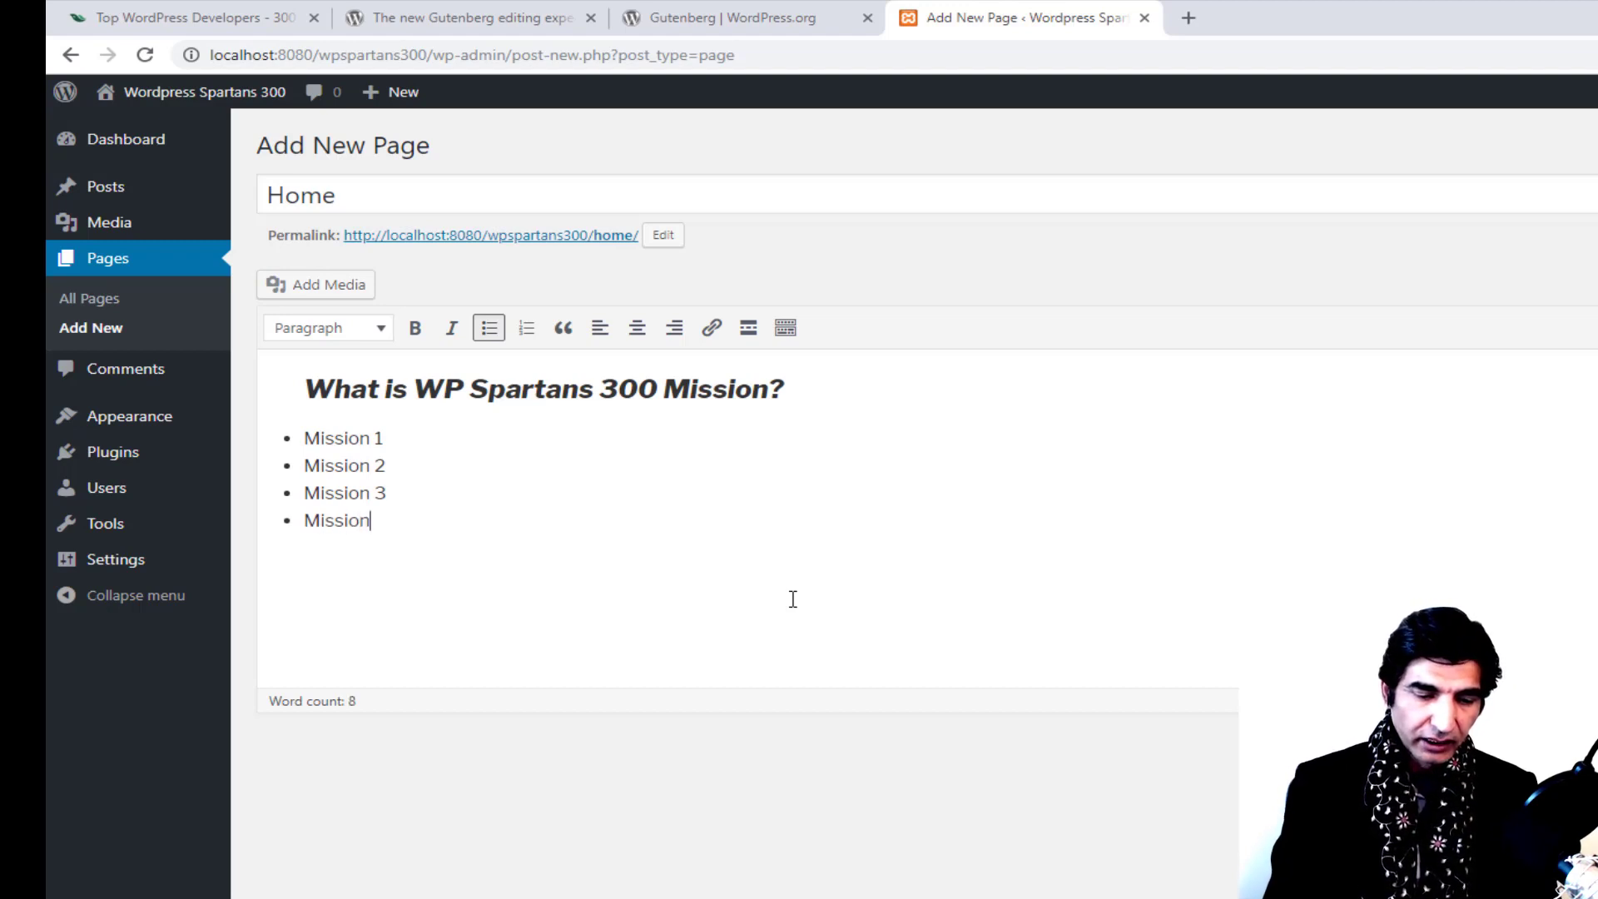
pyautogui.write(' 4')
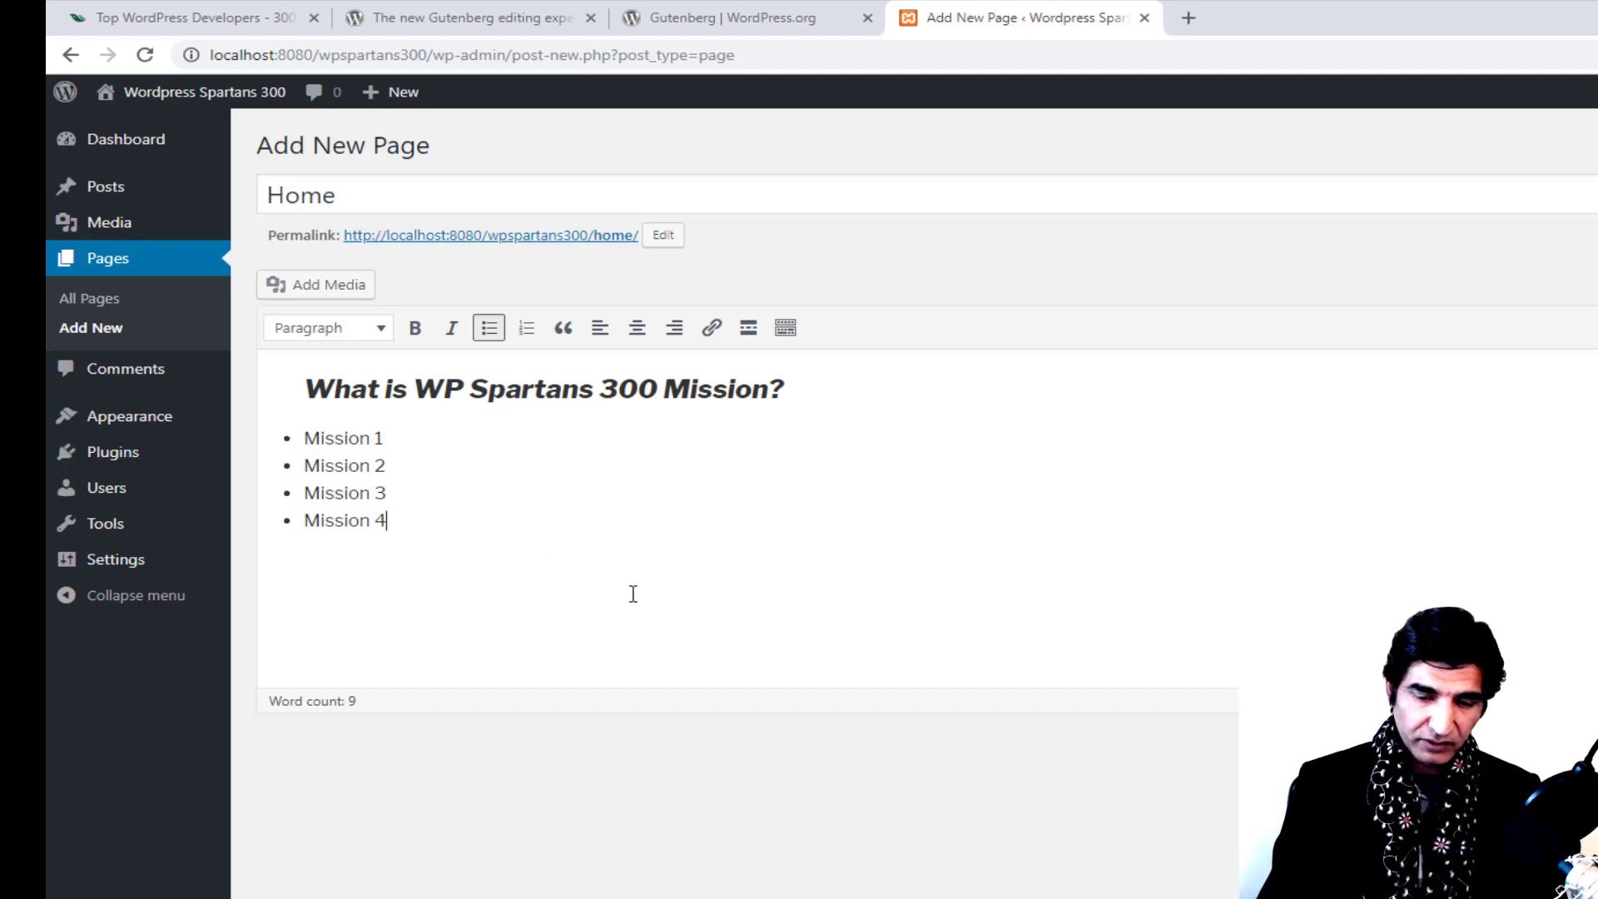
pyautogui.press('Return')
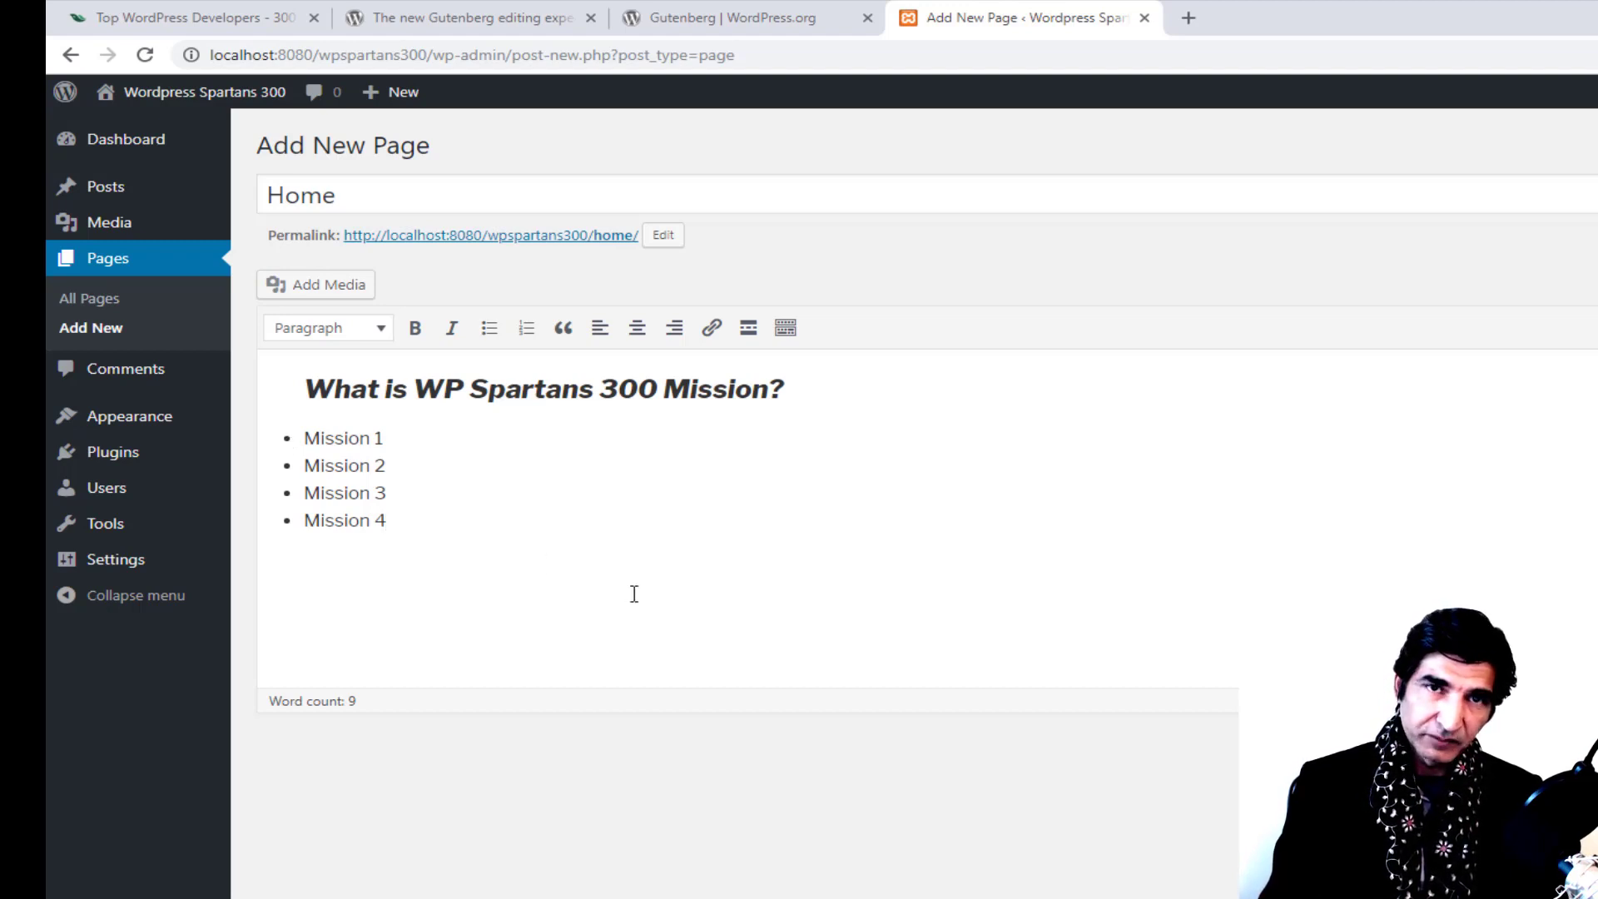
pyautogui.press('BackSpace')
pyautogui.press('Return')
pyautogui.press('Return')
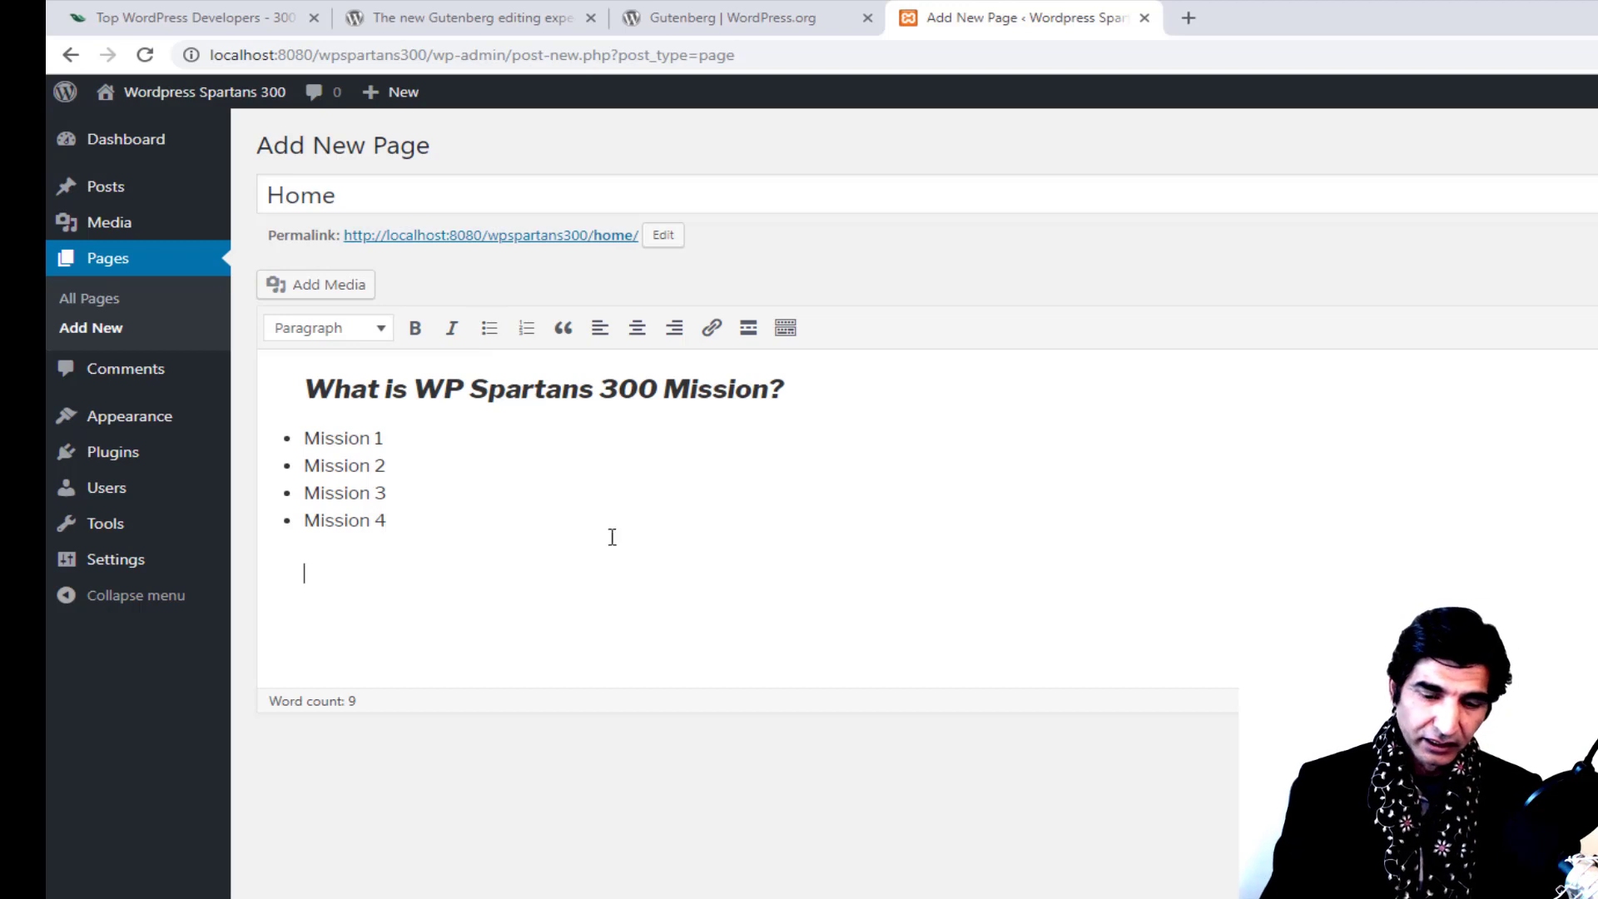
# Step: Add a numbered list below the bullets with the items Vision A, Vision B and Vision C, and end the list
pyautogui.click(527, 330)
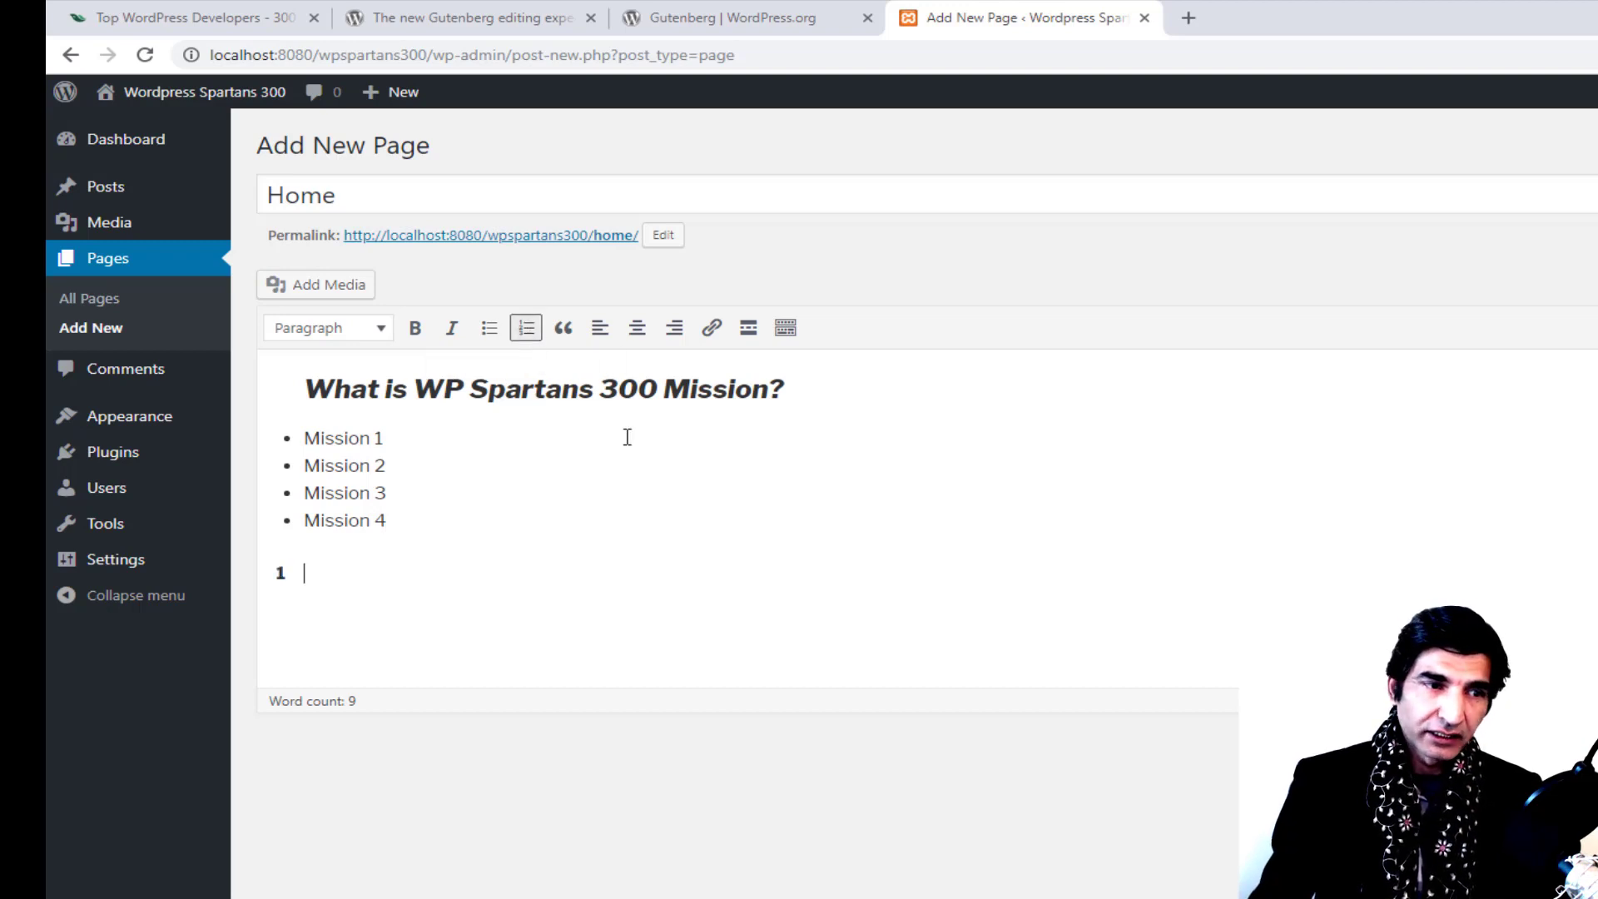
pyautogui.write('Vision A')
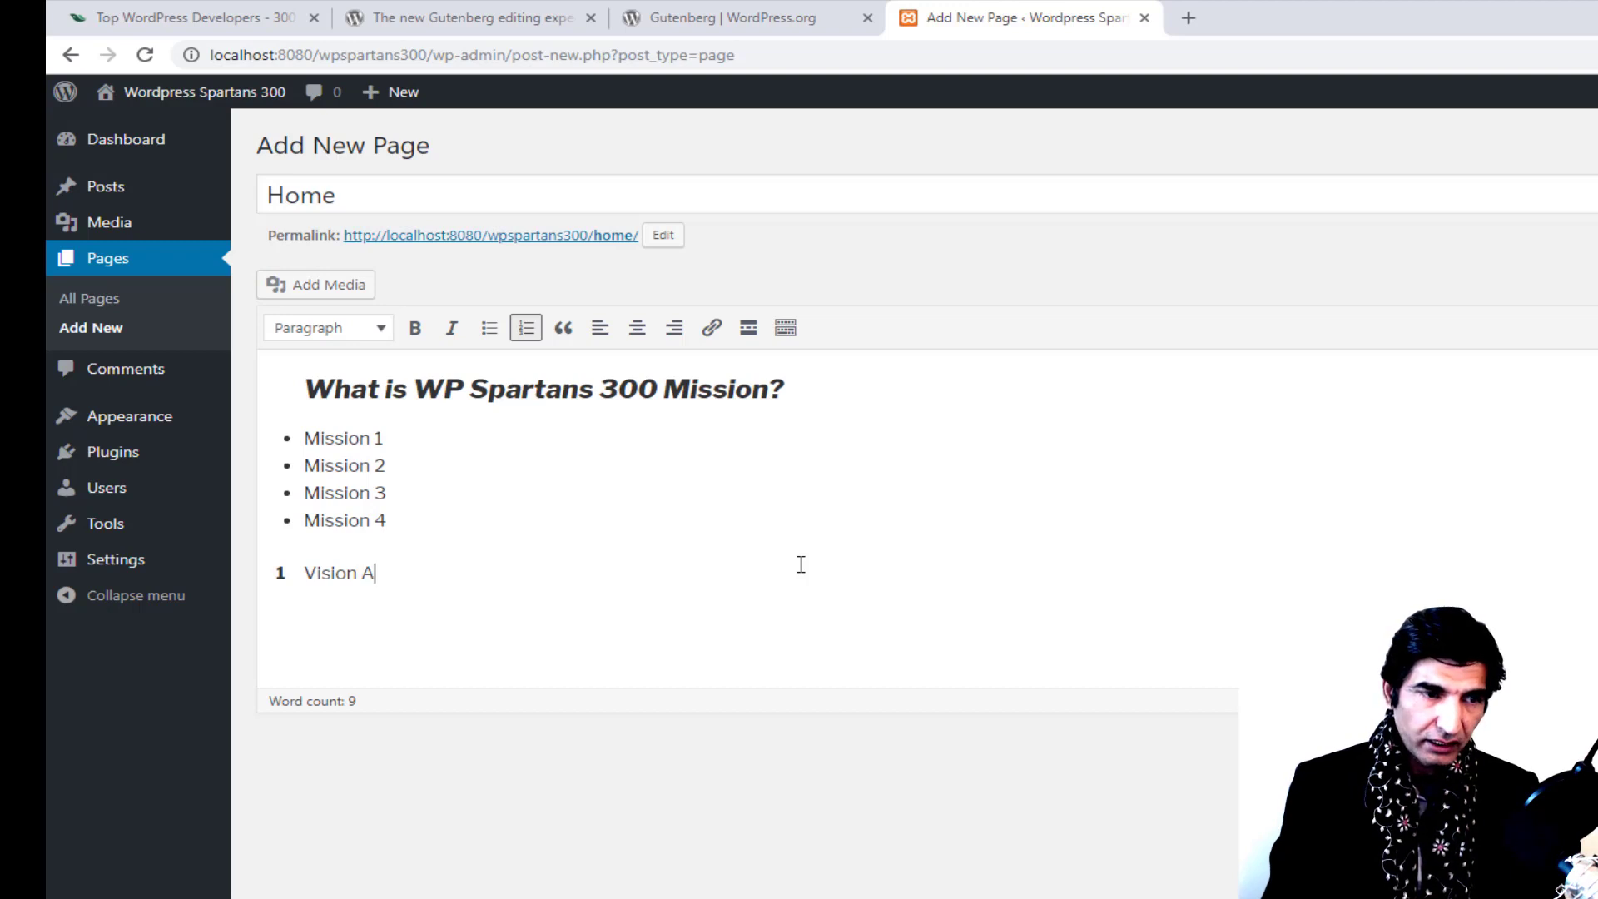
pyautogui.press('Return')
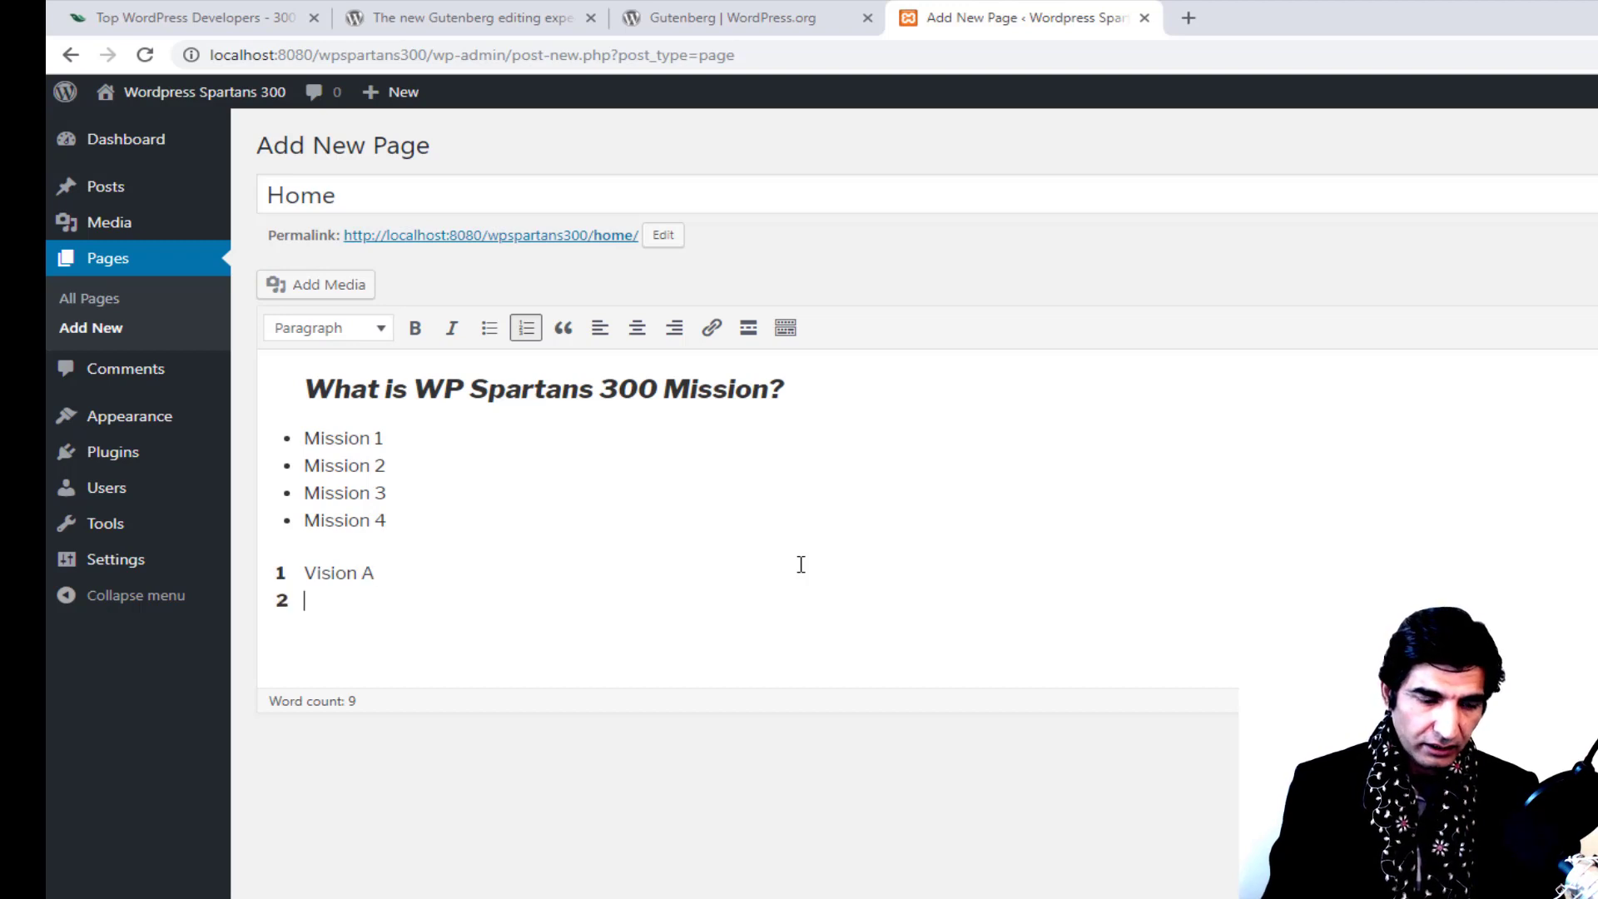
pyautogui.write('Vision ')
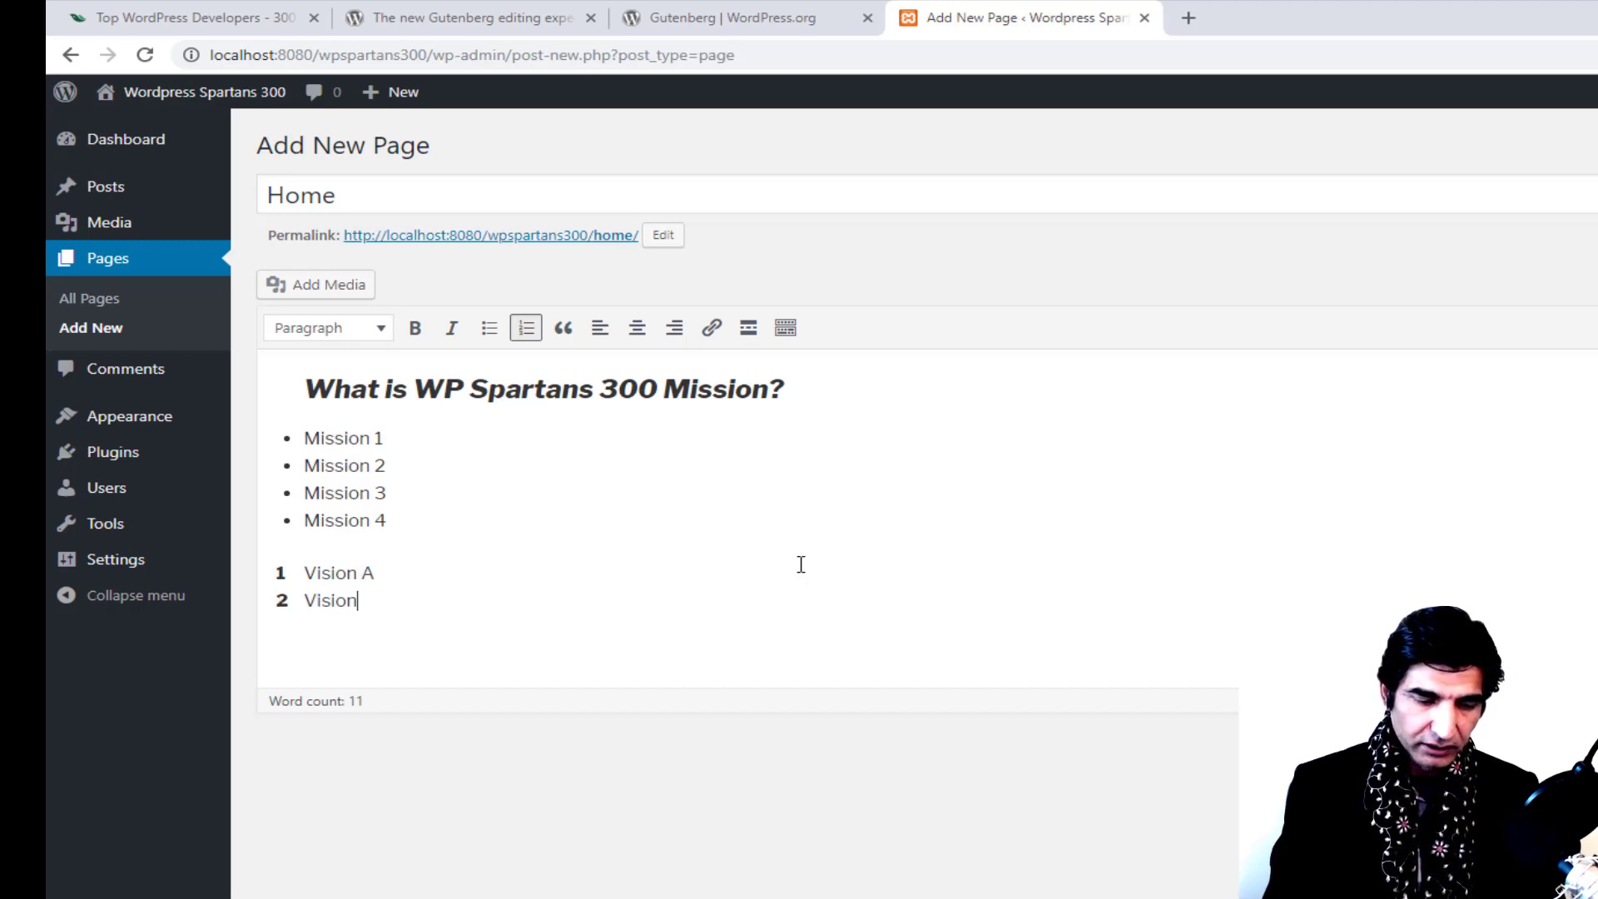
pyautogui.write('B')
pyautogui.press('Return')
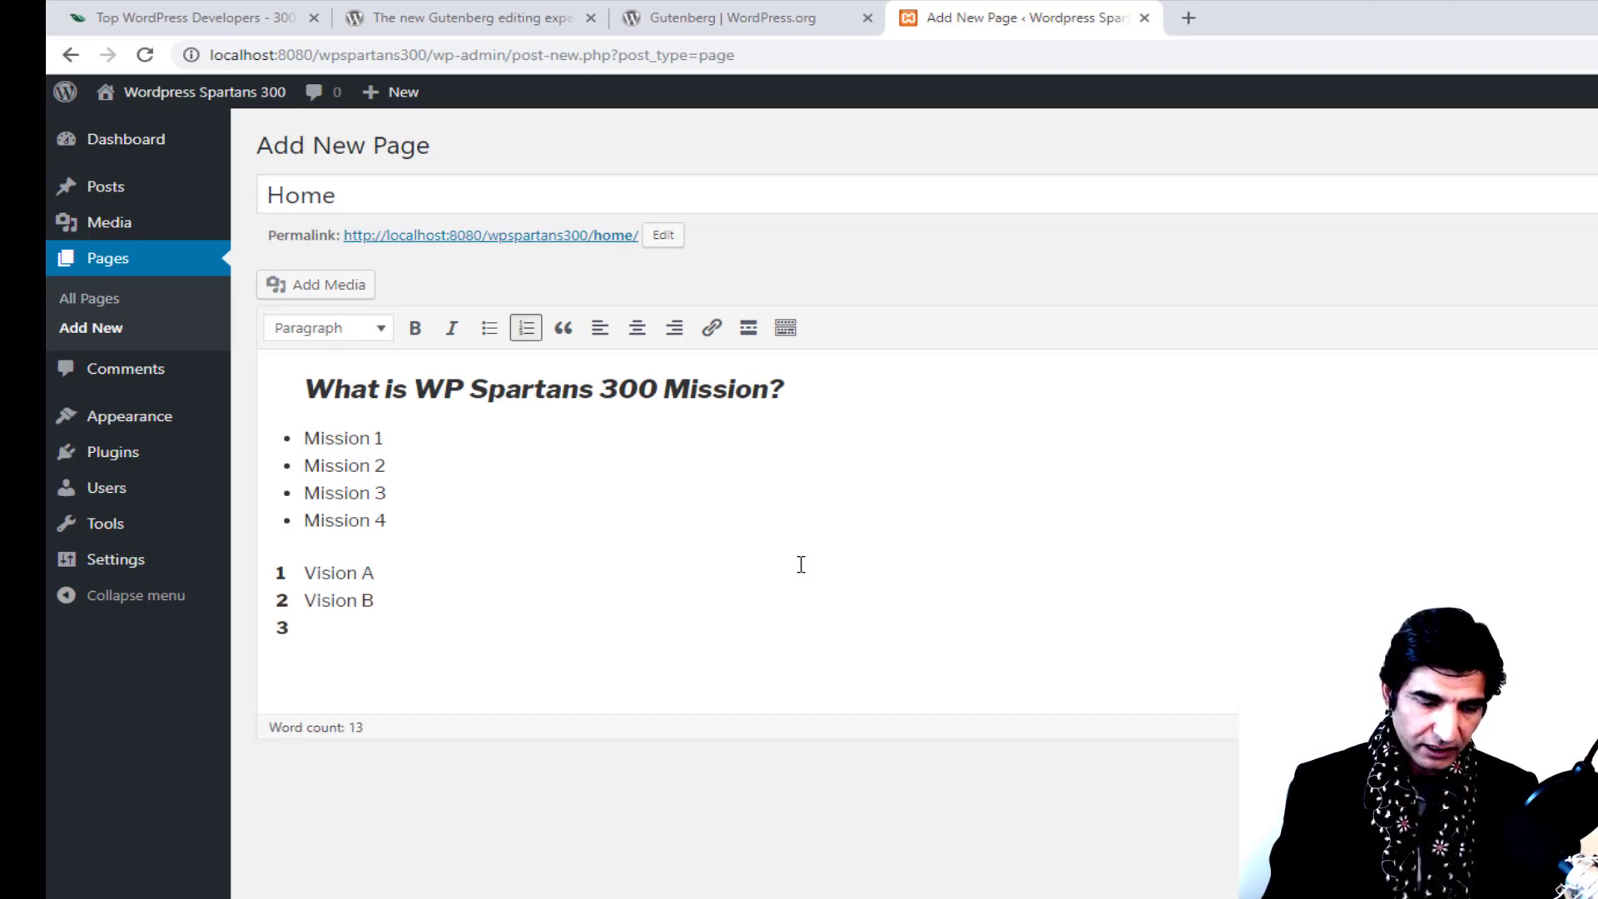
pyautogui.write('Vision C')
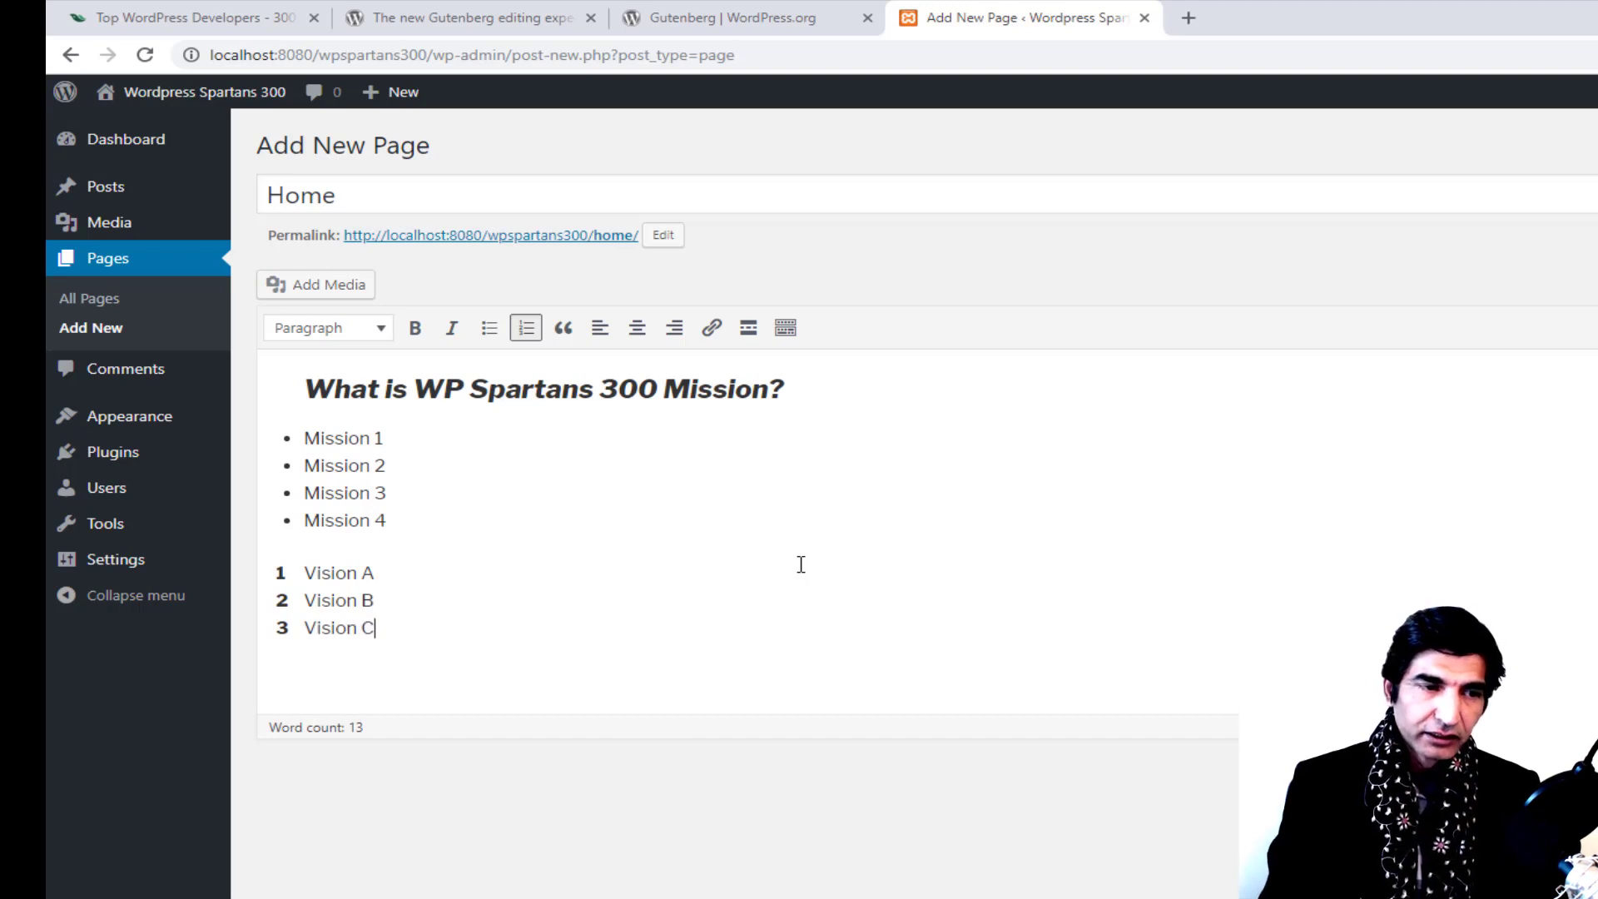
pyautogui.press('Return')
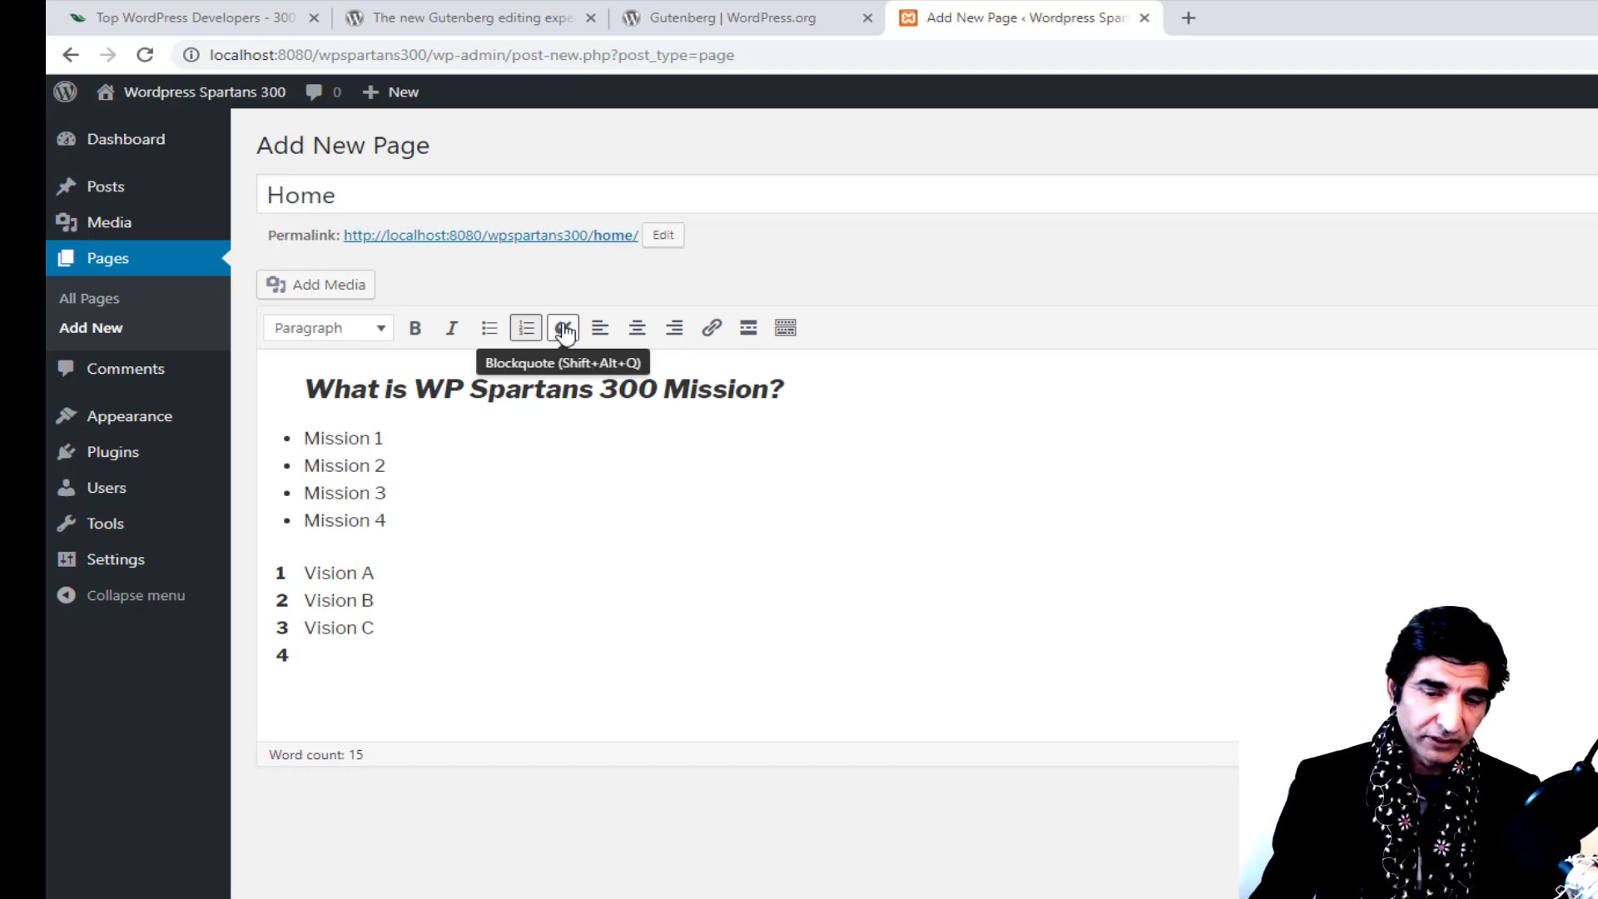
pyautogui.press('BackSpace')
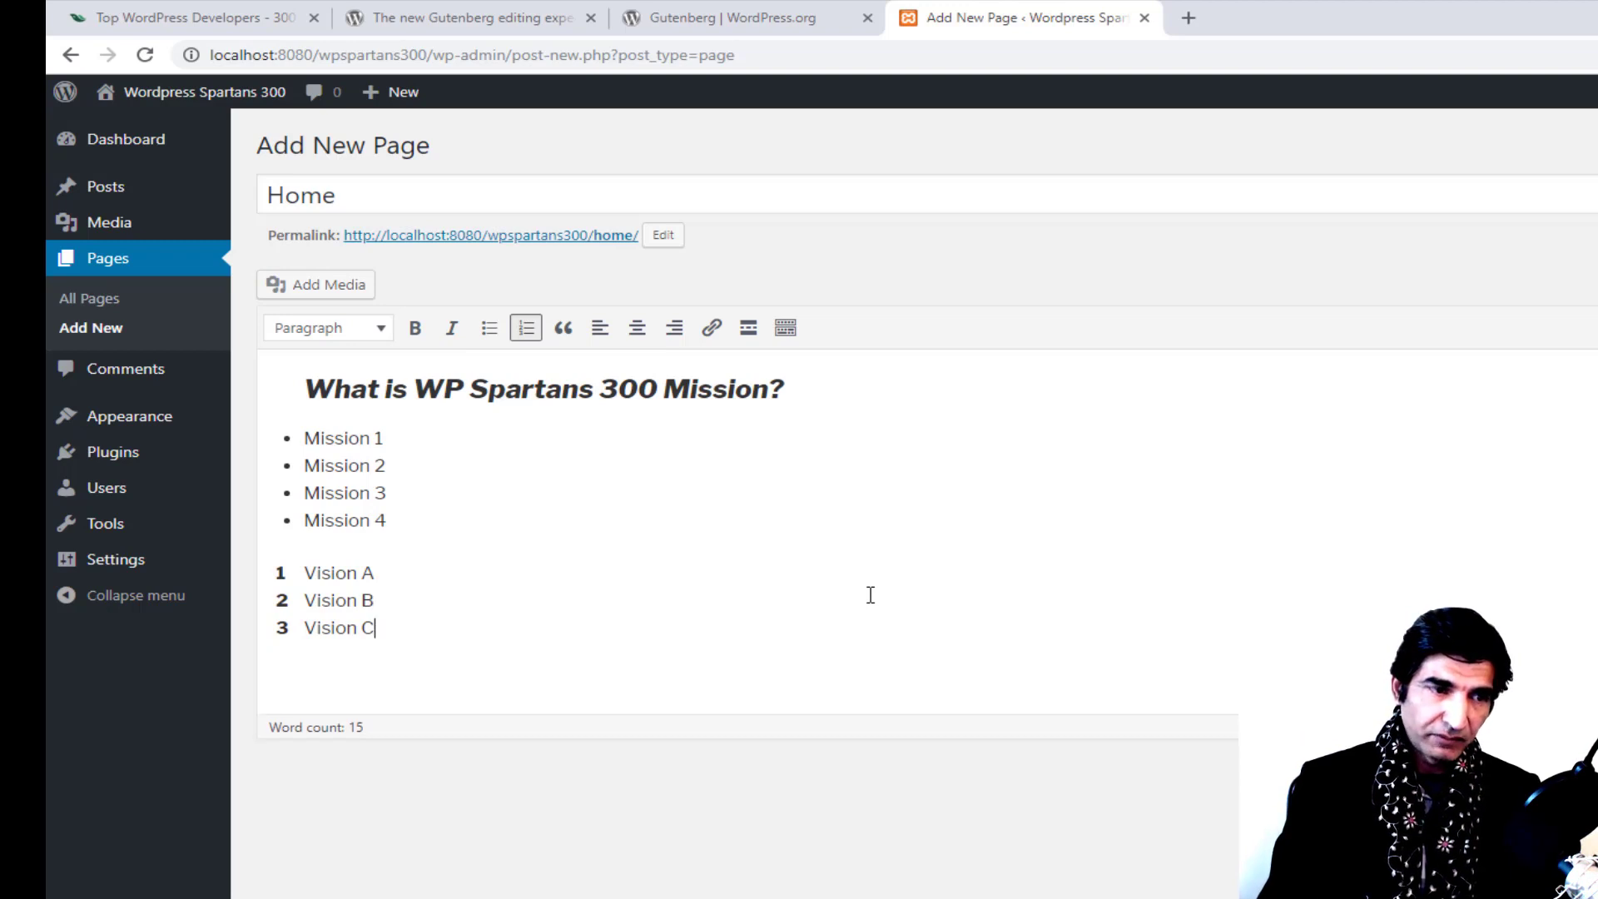
pyautogui.press('Return')
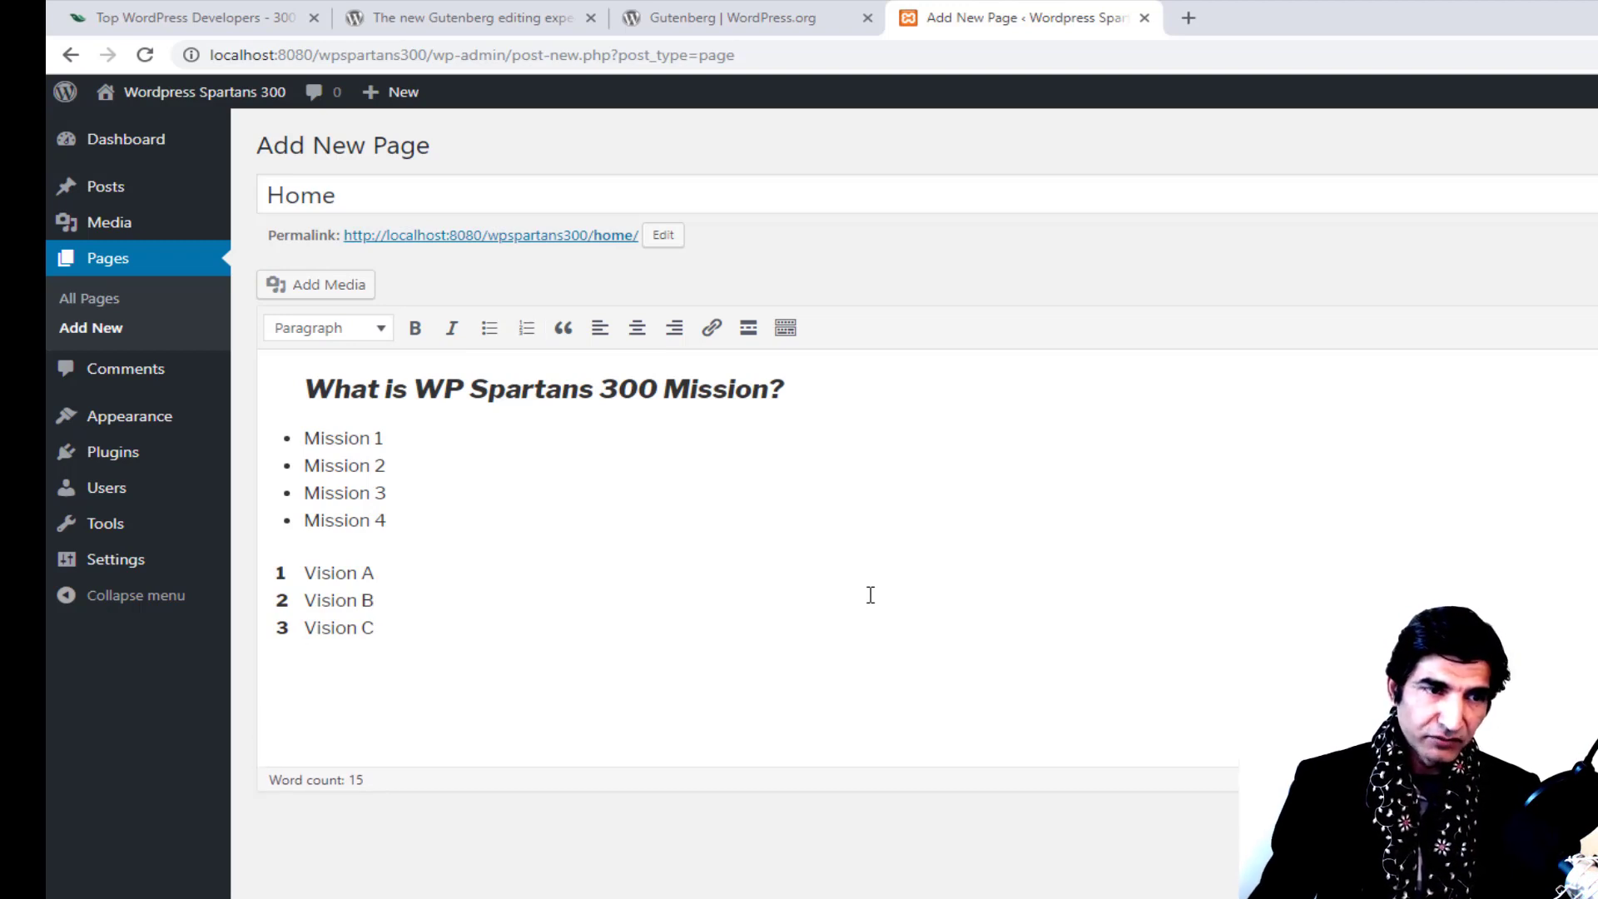
# Step: Add a blockquote below the numbered list with the text "We are die heard WP Spartans."
pyautogui.click(562, 329)
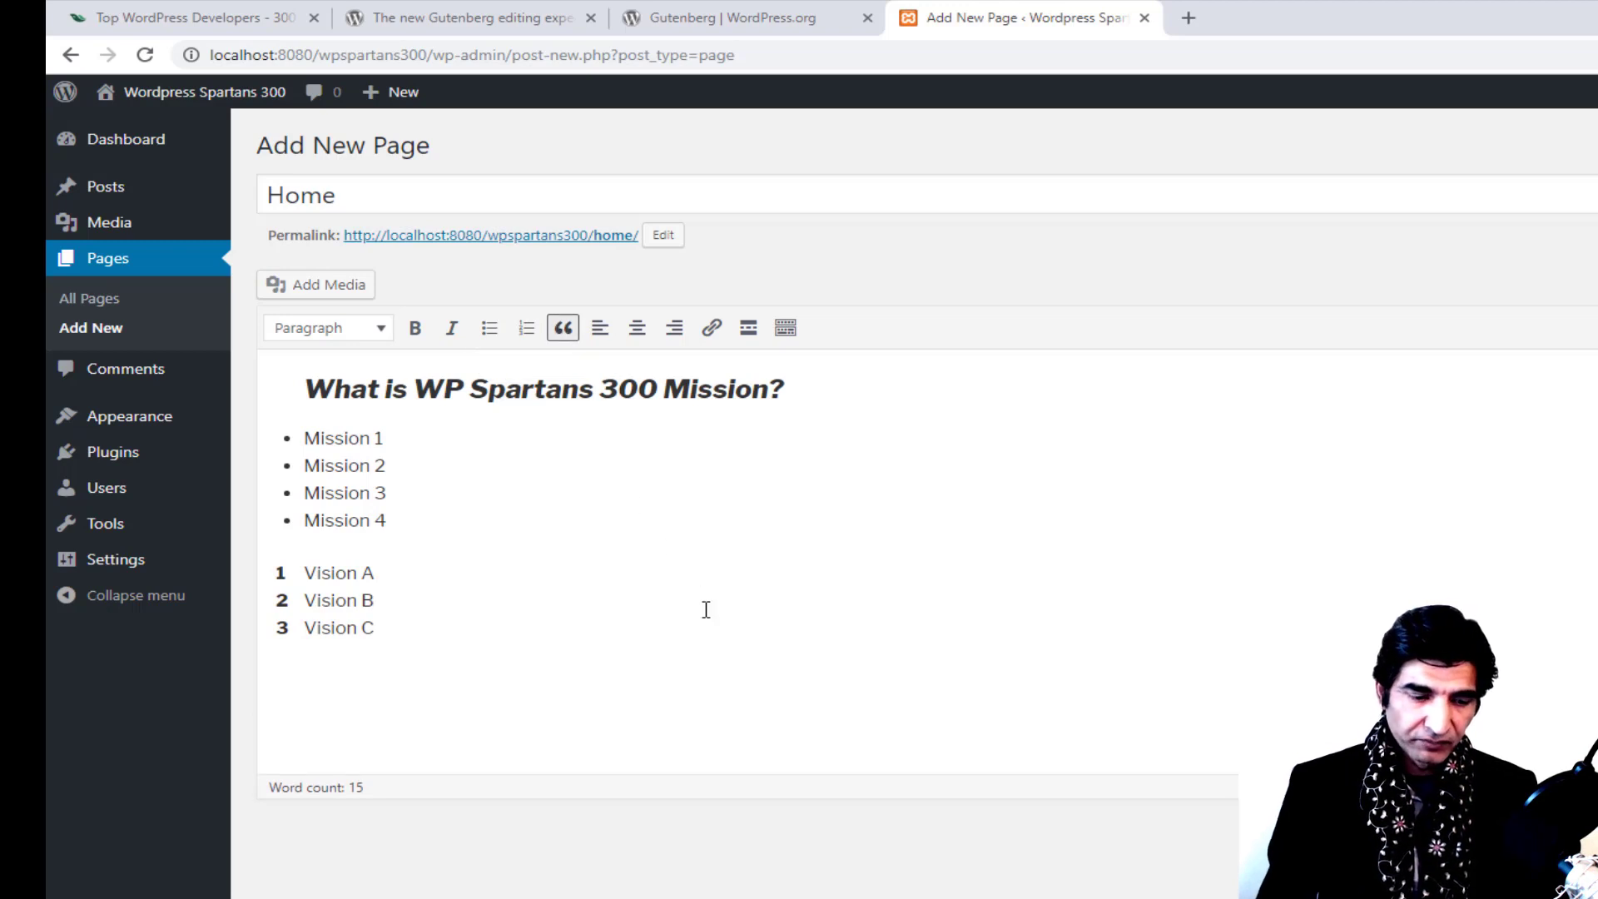
pyautogui.write('We are d')
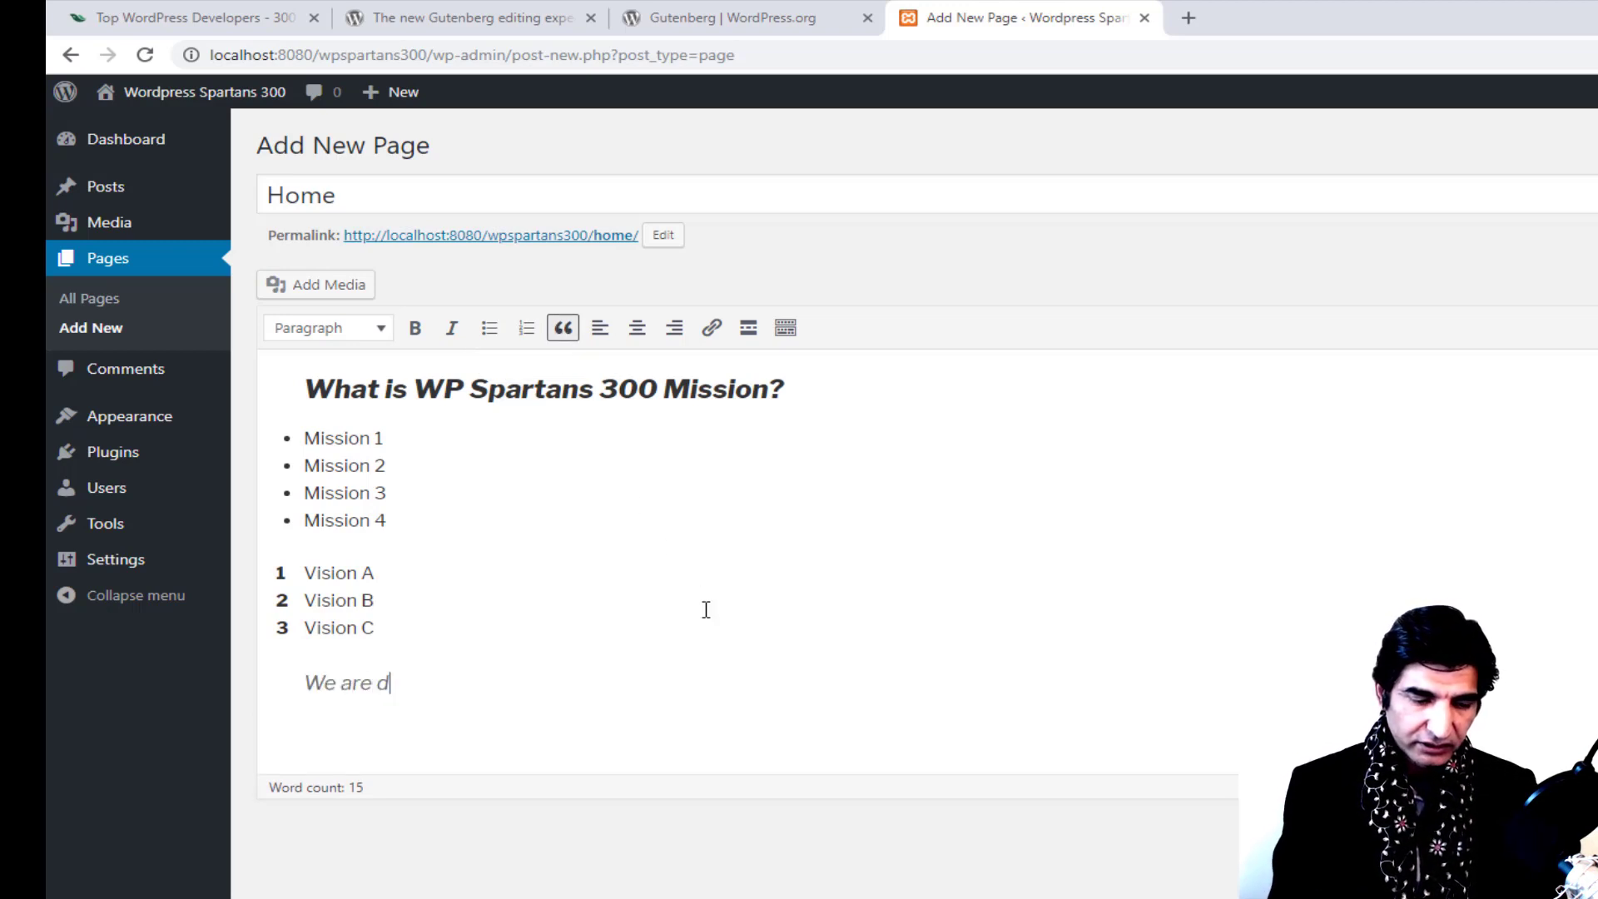
pyautogui.write('ie heard WP')
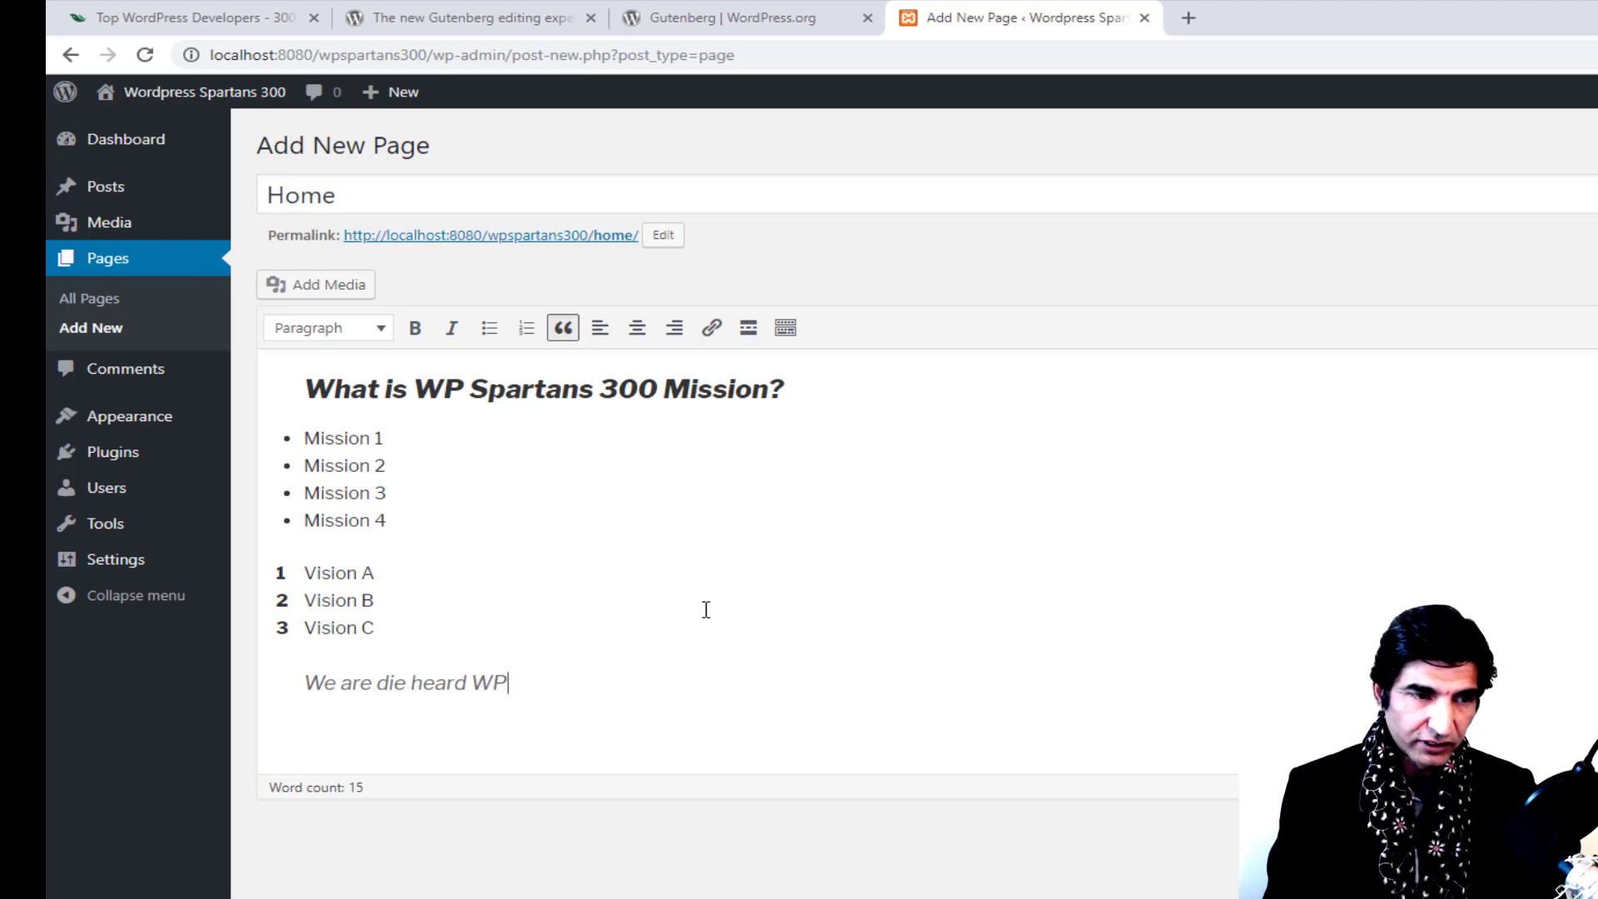
pyautogui.write(' Spartans')
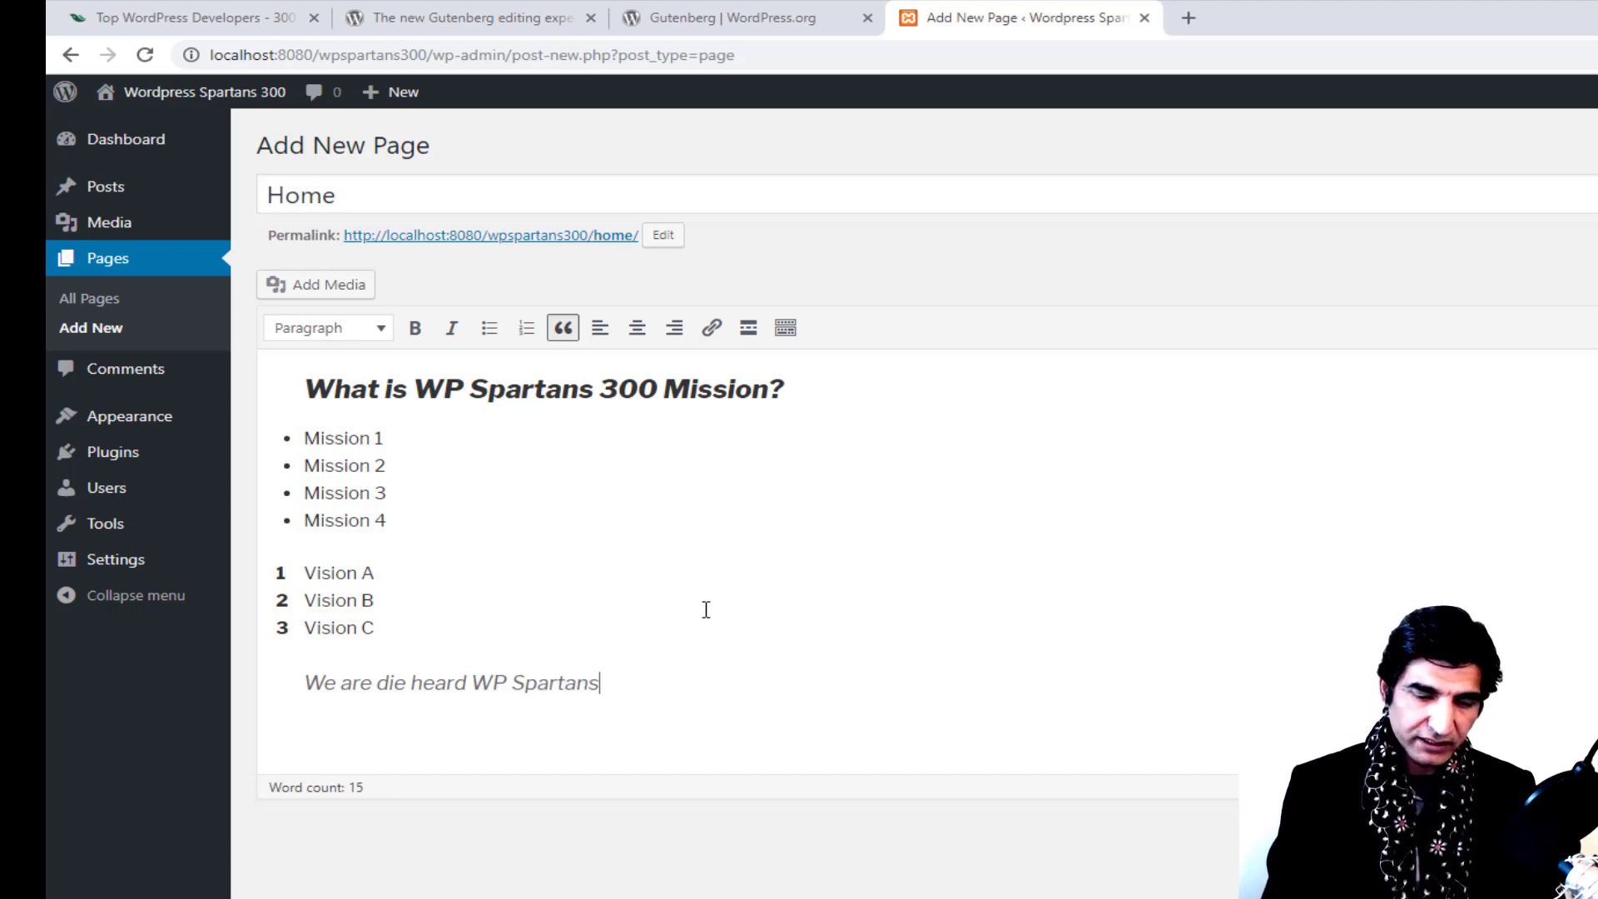
pyautogui.write('.')
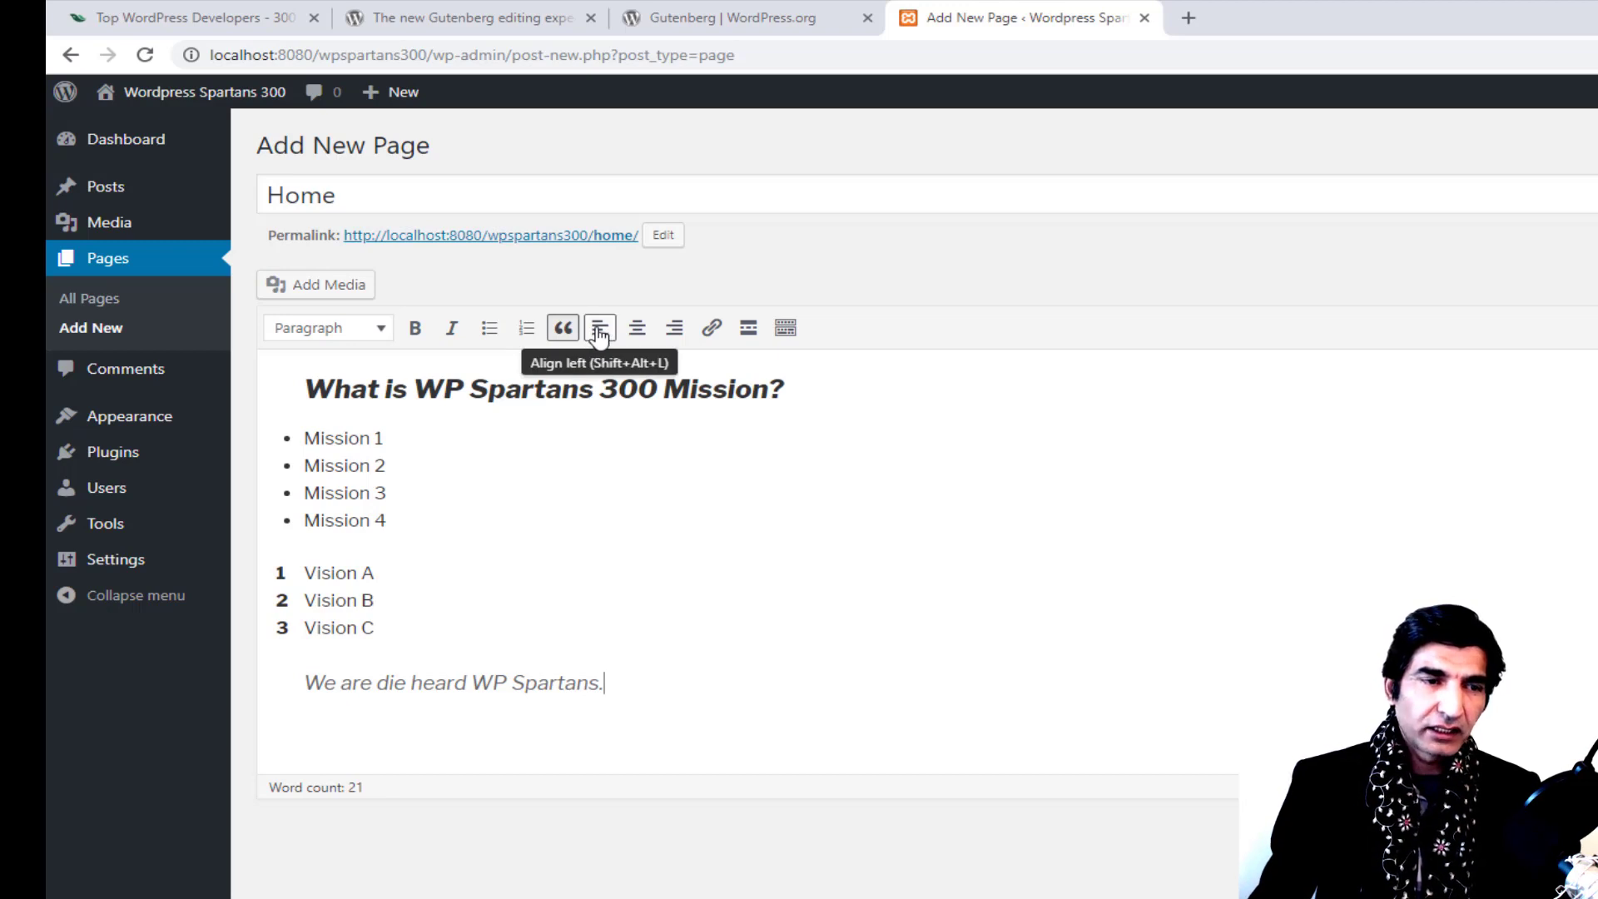
# Step: Upload freelancepakistan-300-spartans.png from the Design Assets 300 Spartans folder and insert it after the blockquote text
pyautogui.click(323, 292)
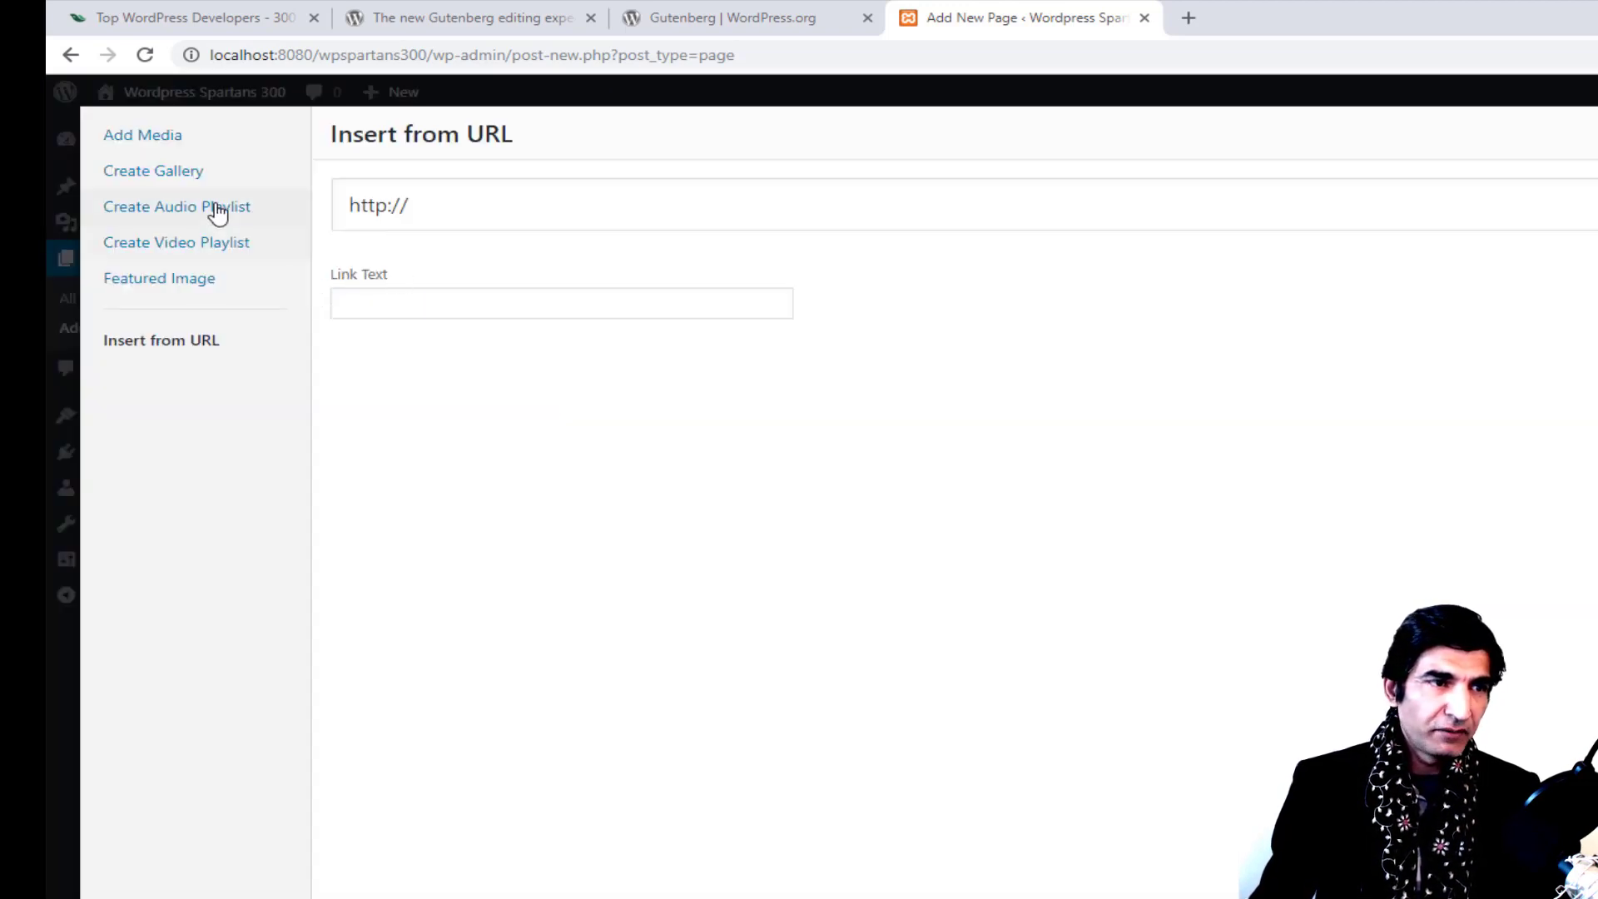
pyautogui.click(143, 136)
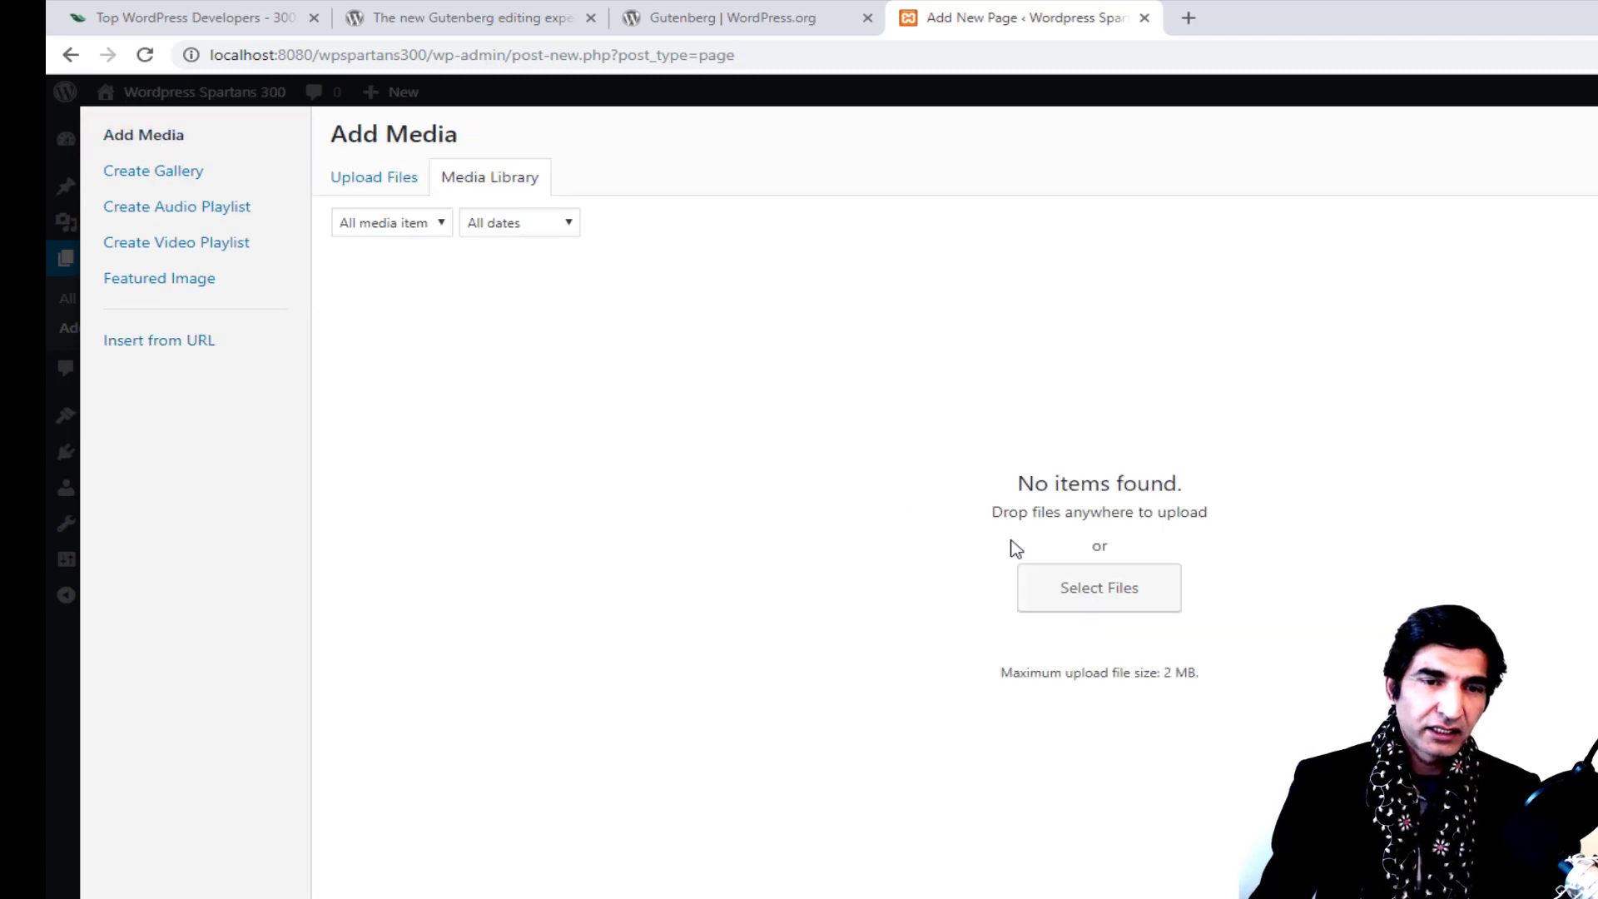
pyautogui.click(1116, 592)
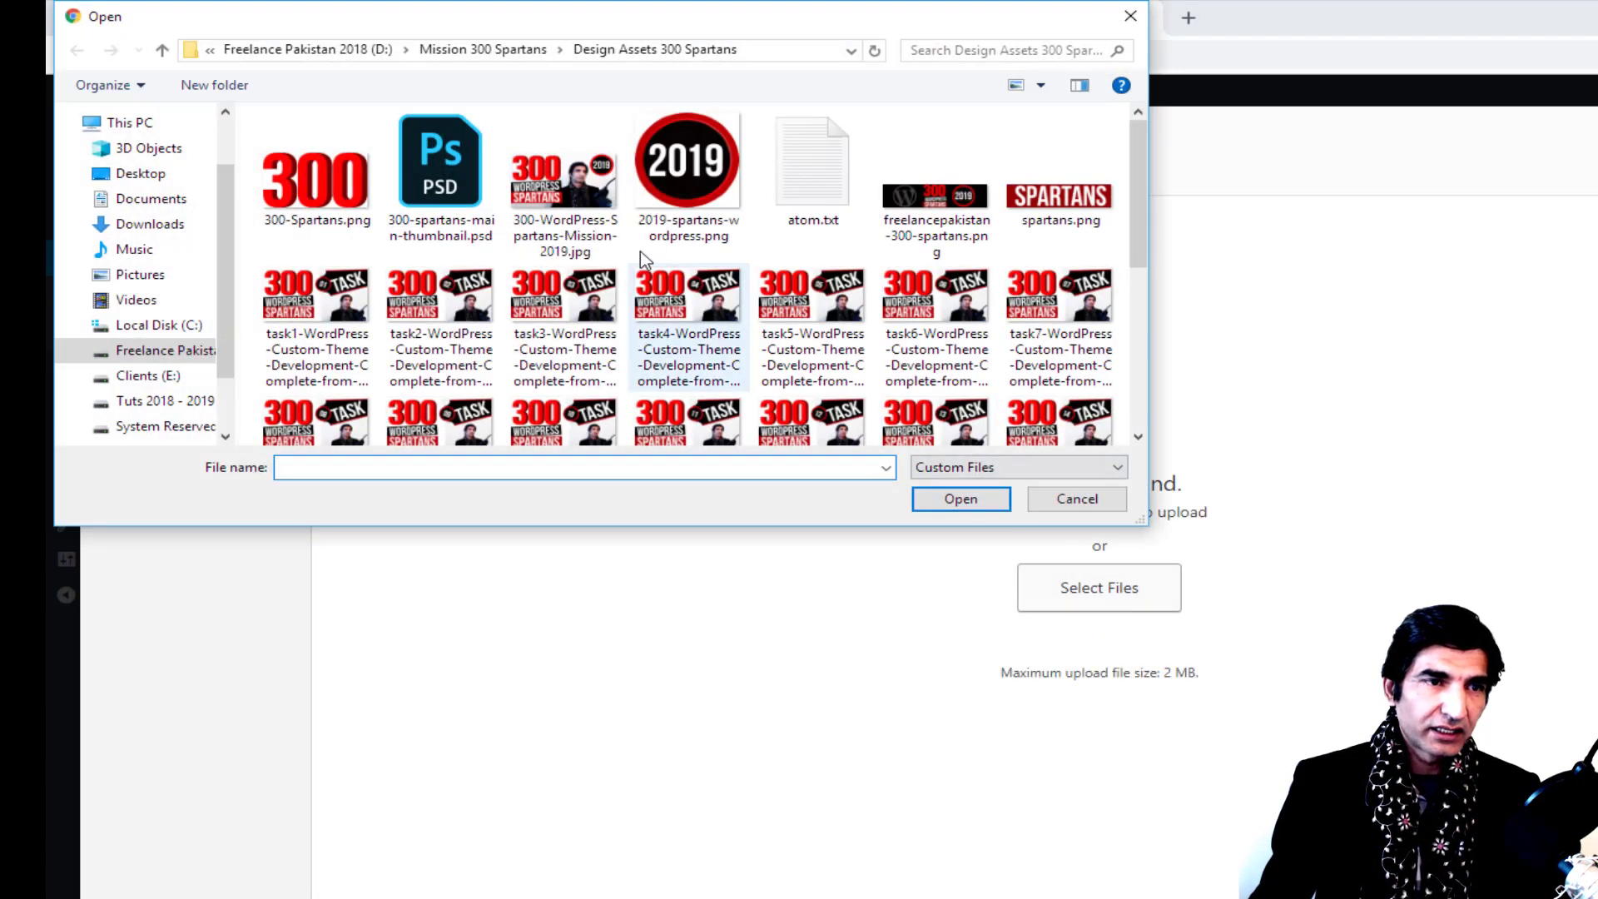
pyautogui.click(310, 190)
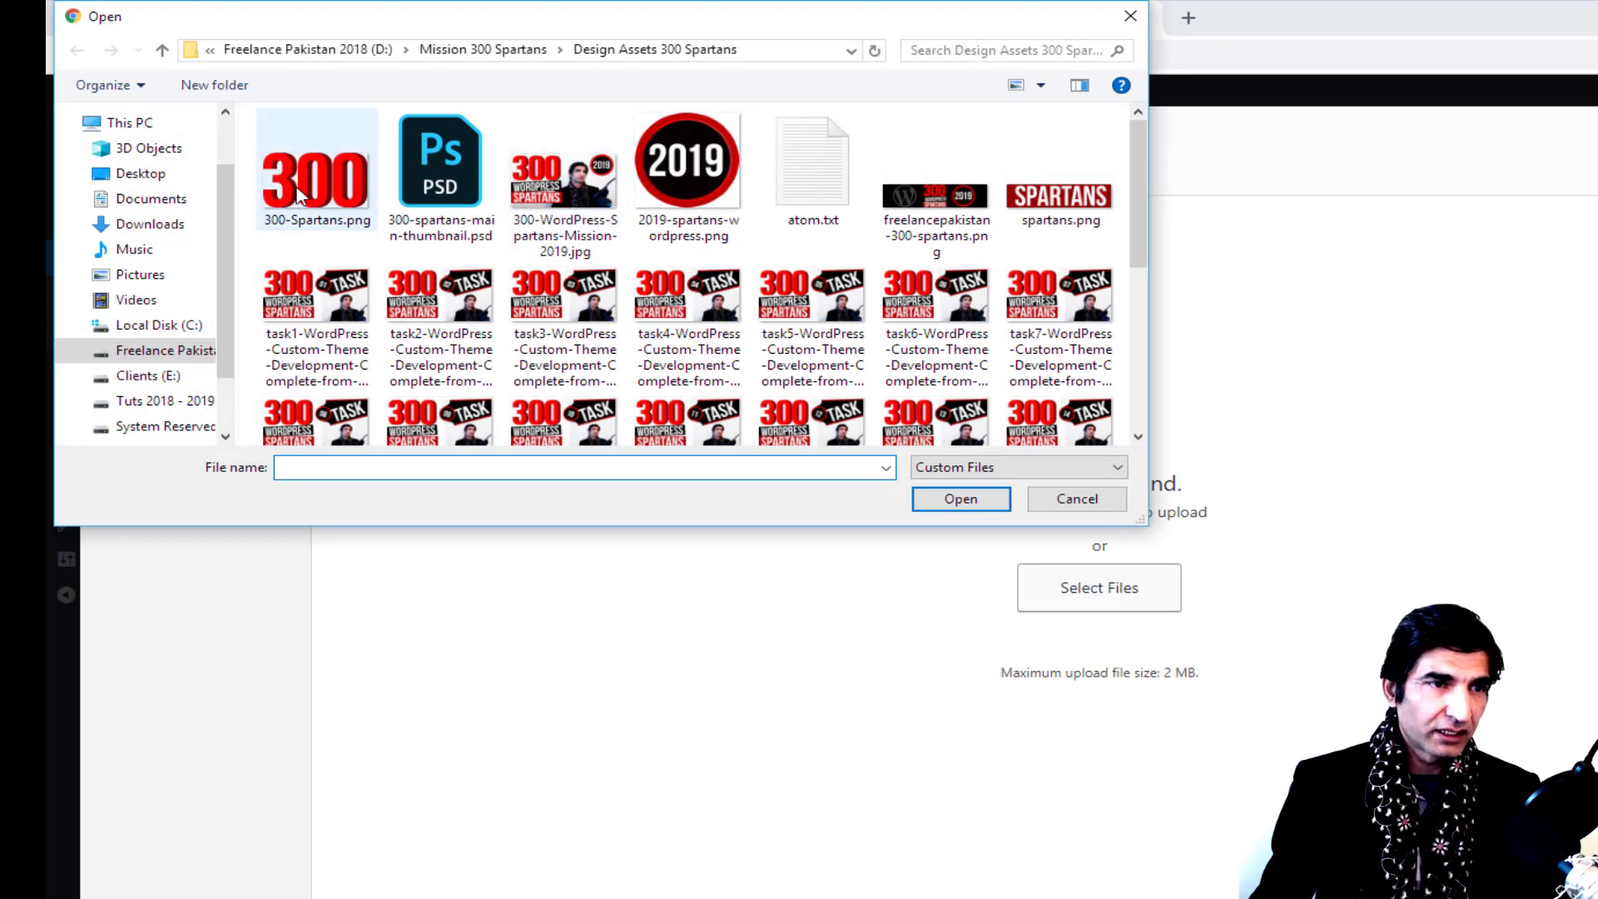
pyautogui.click(927, 208)
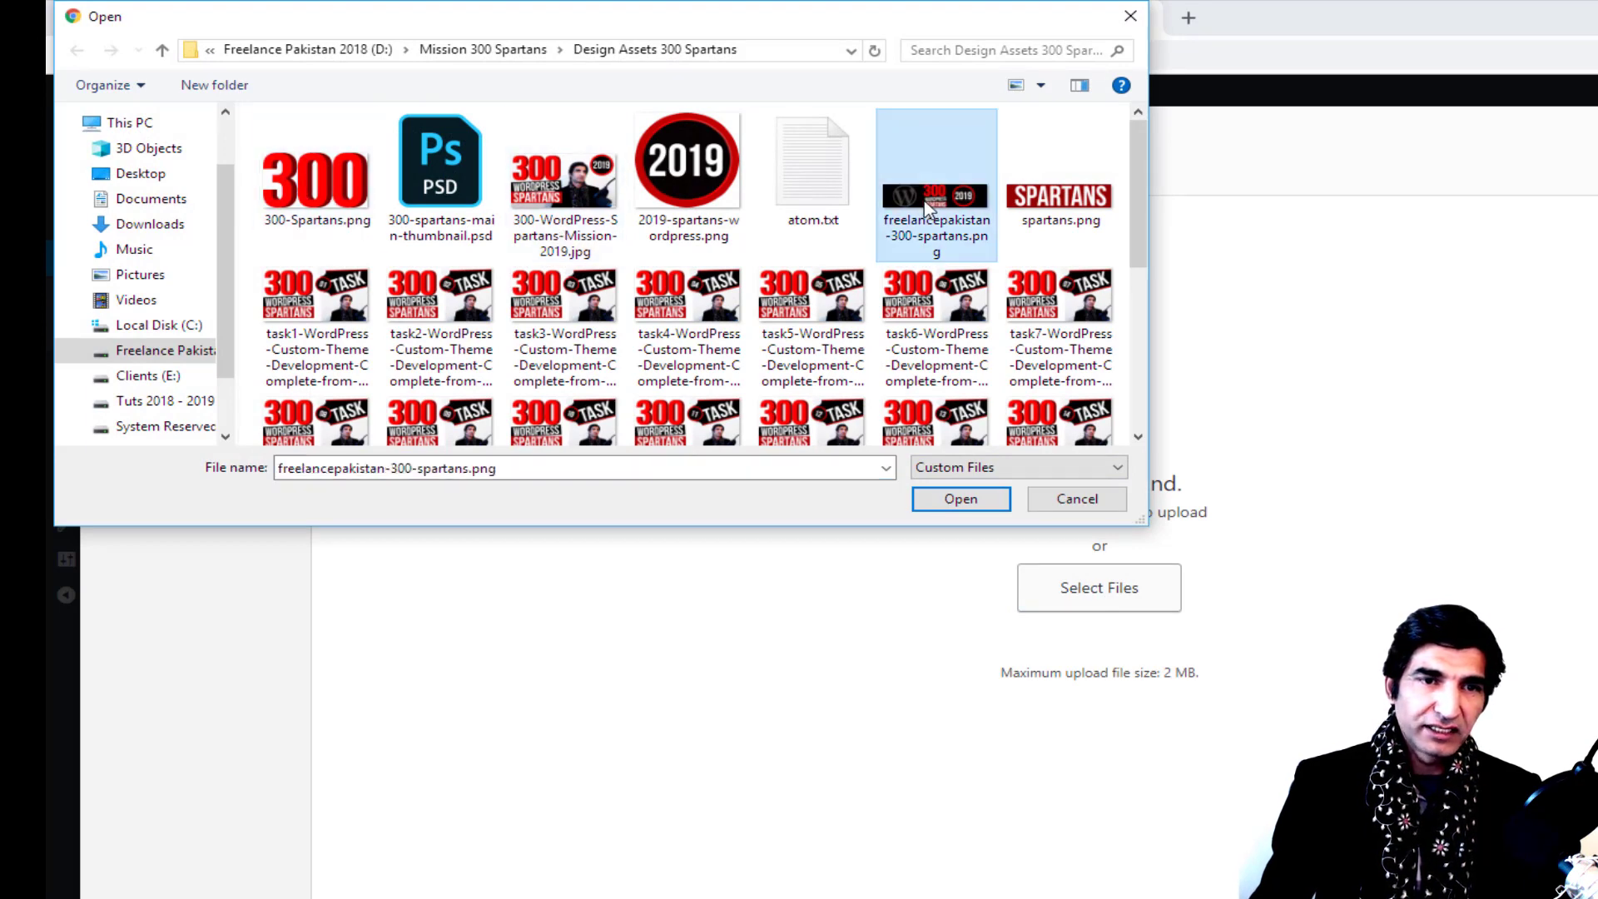
pyautogui.click(962, 498)
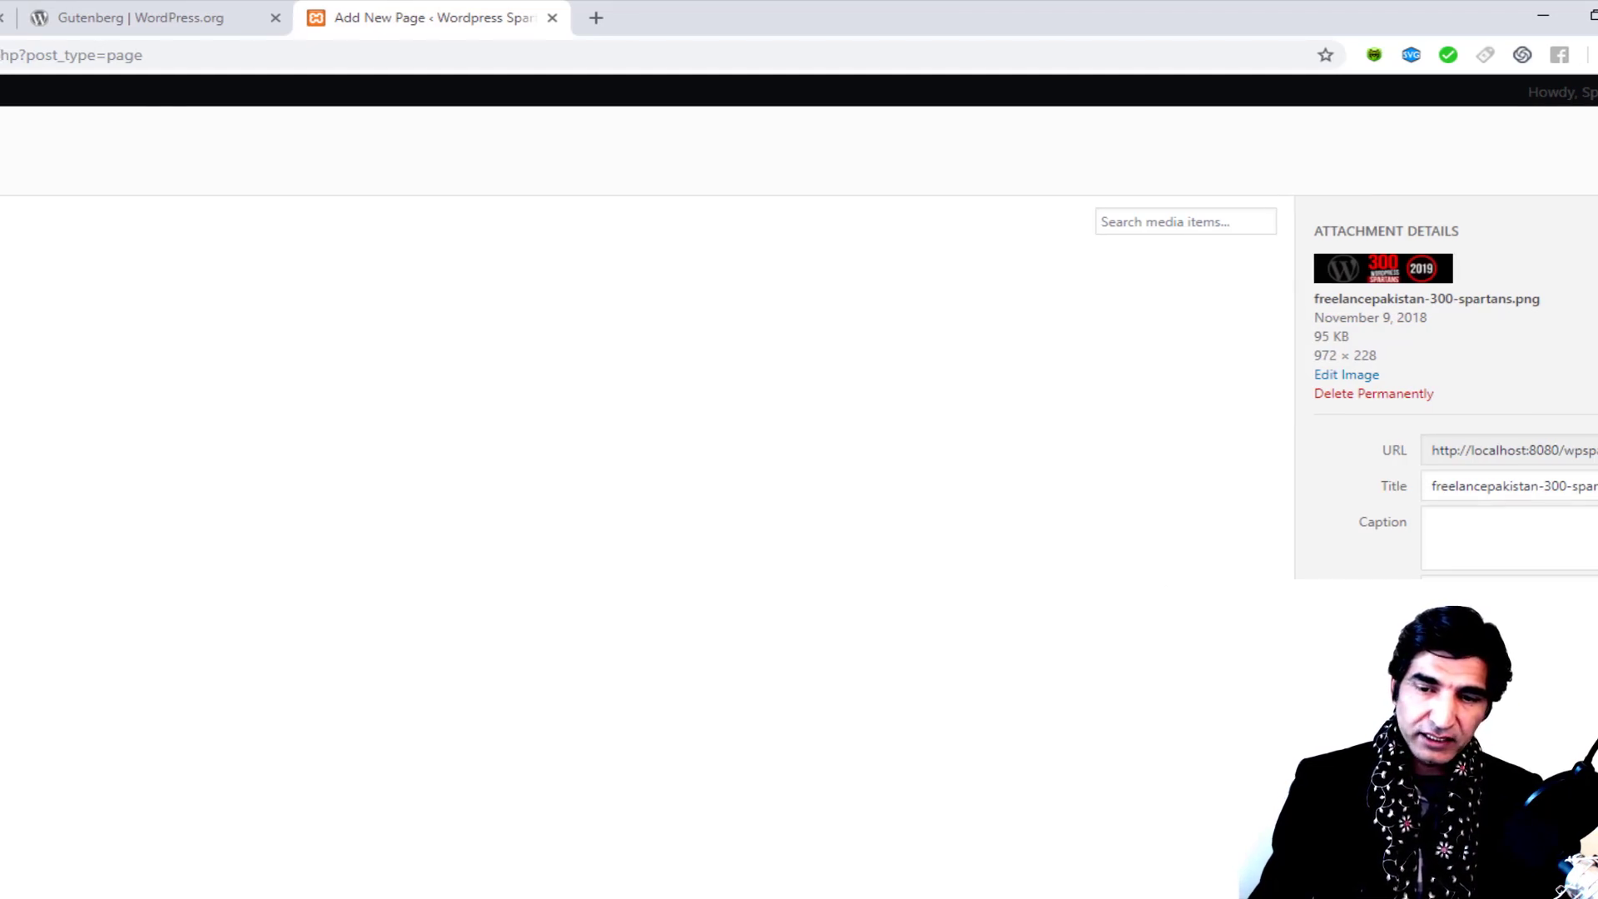
pyautogui.press('Escape')
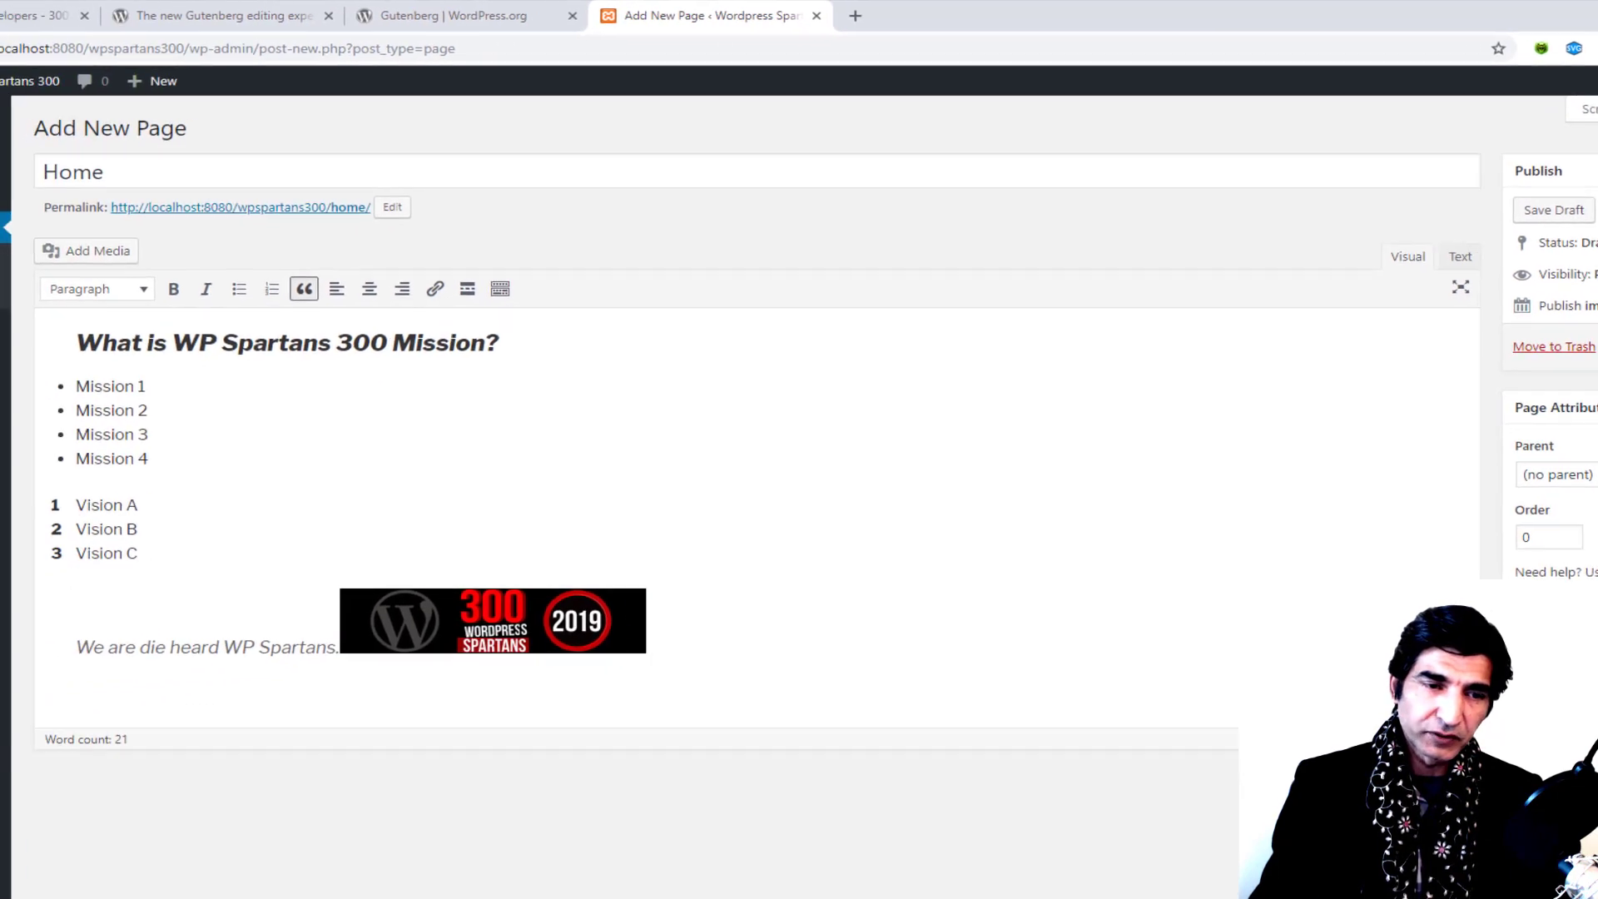
# Step: Try left and centre alignment on the inserted banner image and finish with it aligned right
pyautogui.click(506, 607)
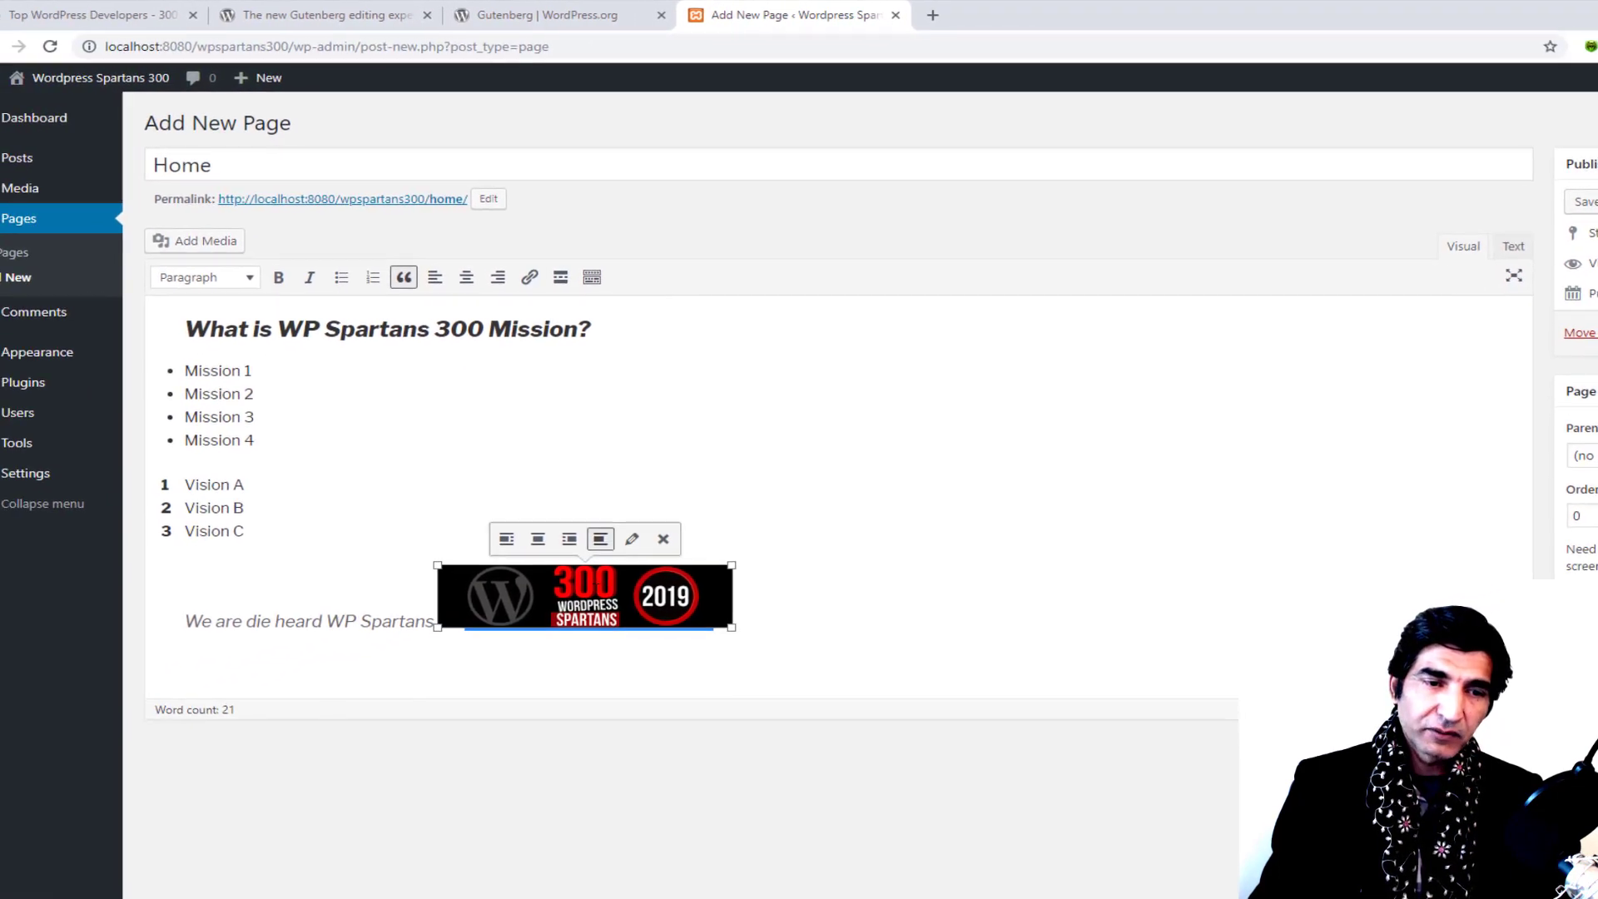
pyautogui.click(899, 531)
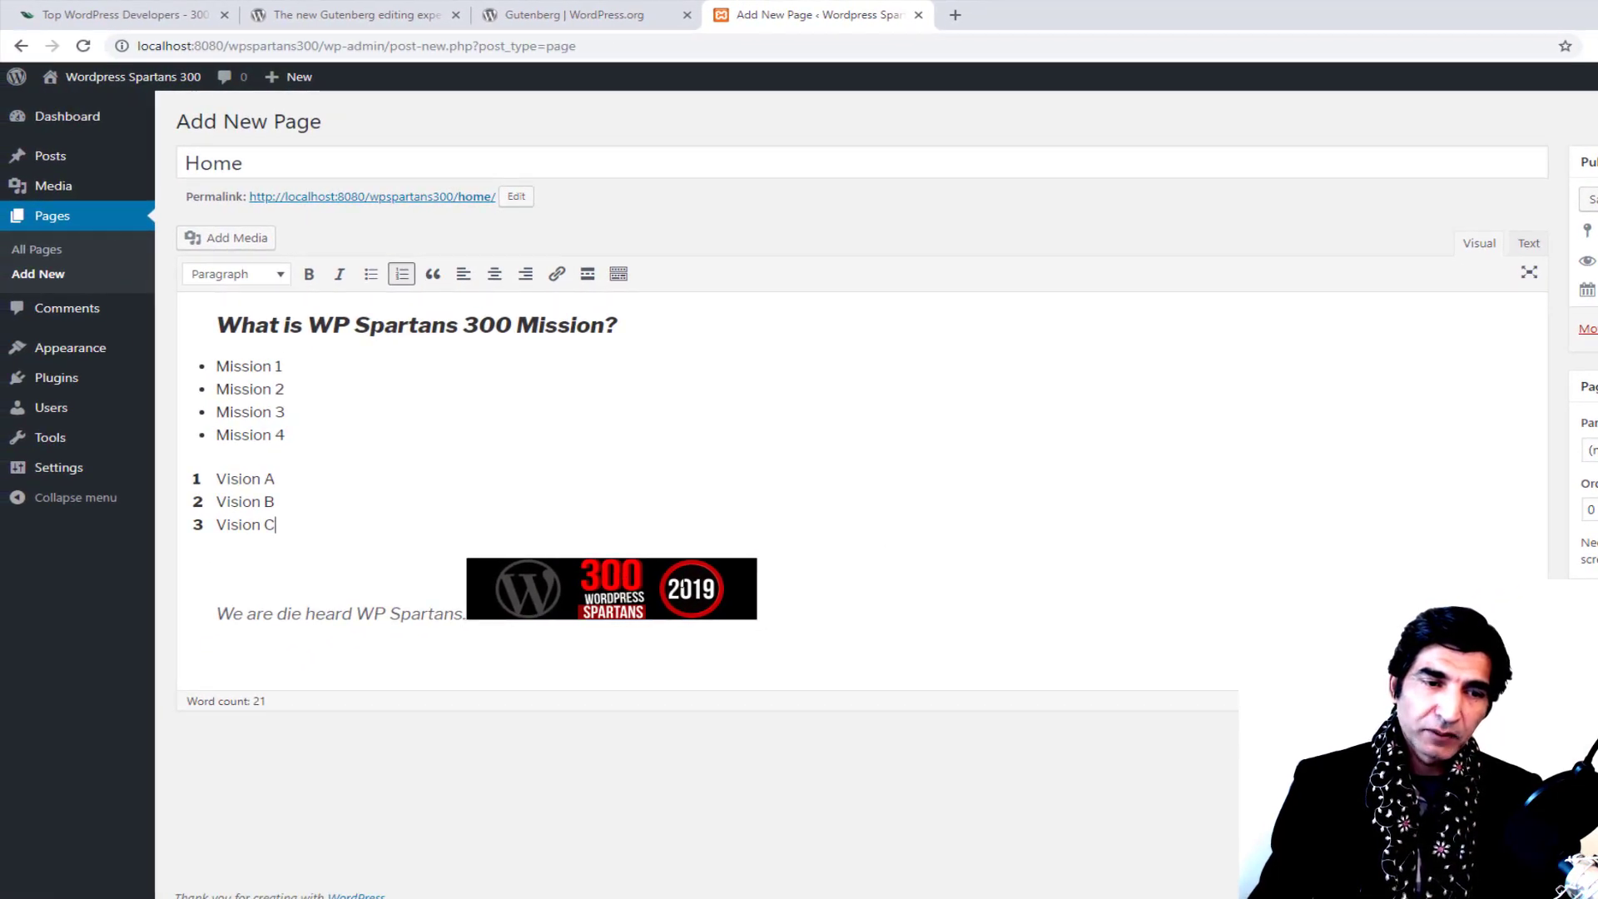
pyautogui.click(682, 585)
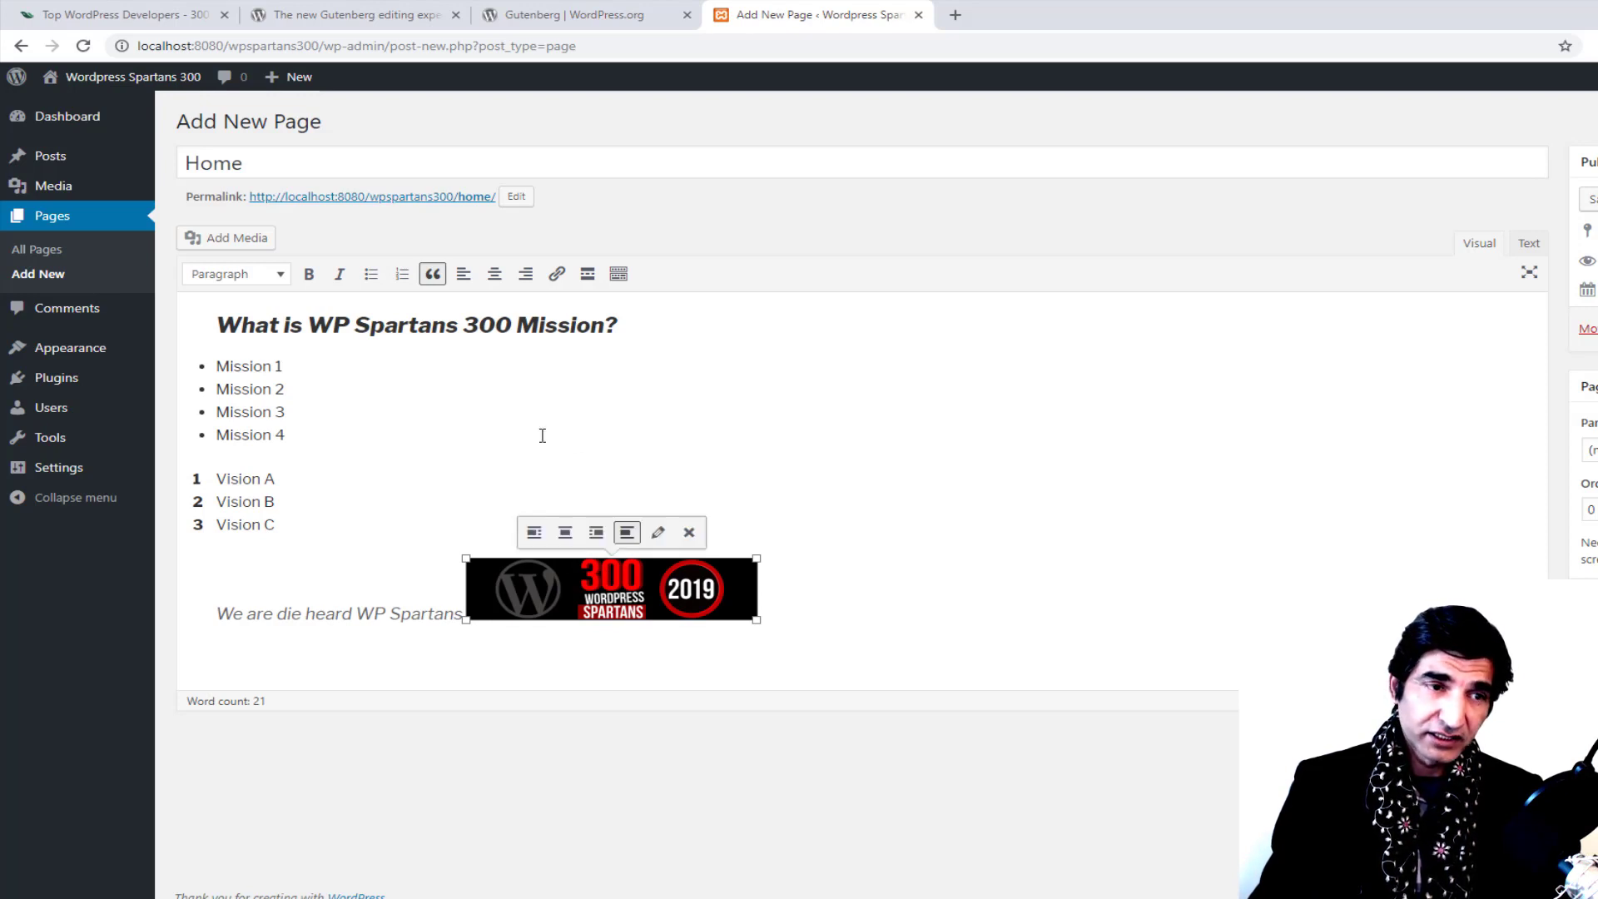
pyautogui.click(463, 277)
pyautogui.click(495, 274)
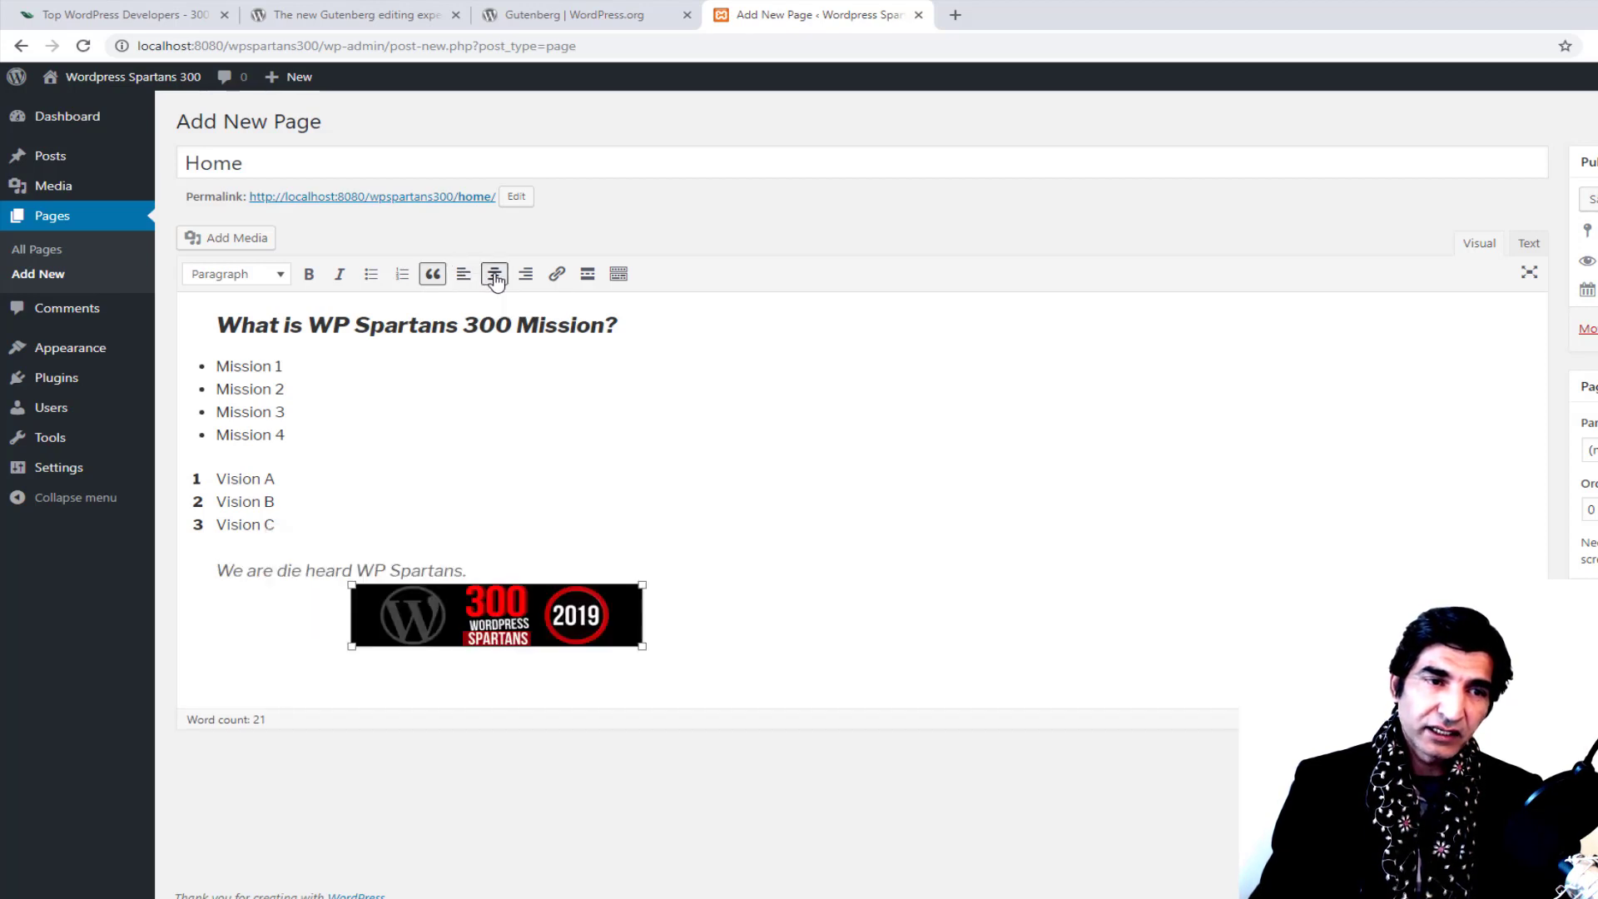
pyautogui.click(526, 276)
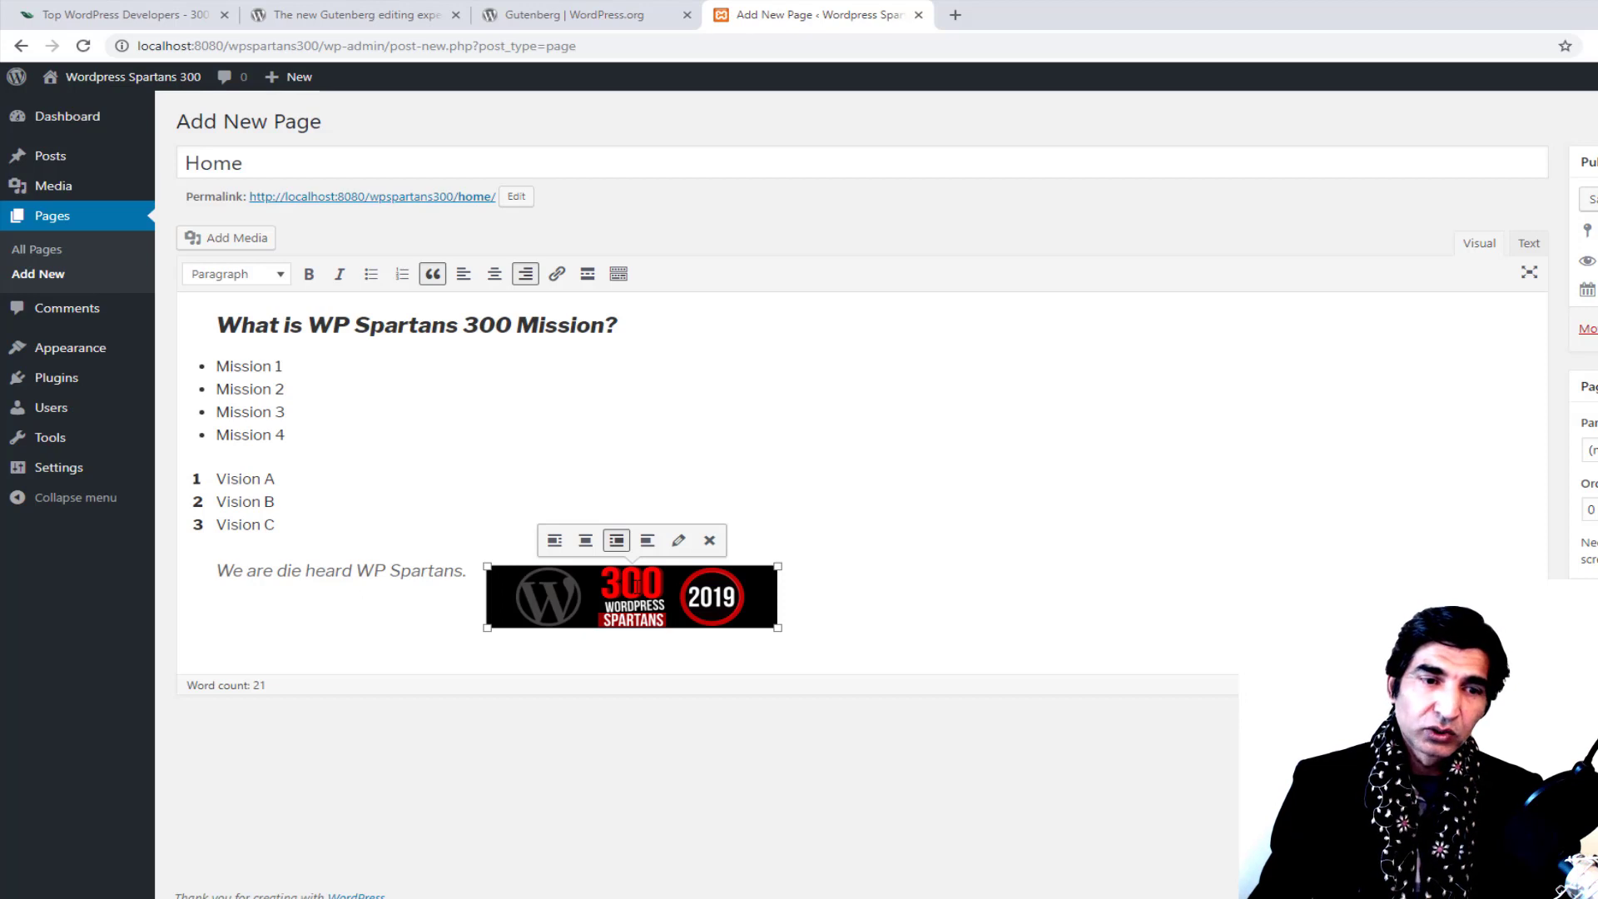
# Step: Link the banner image to freelancepakistan.com
pyautogui.click(557, 275)
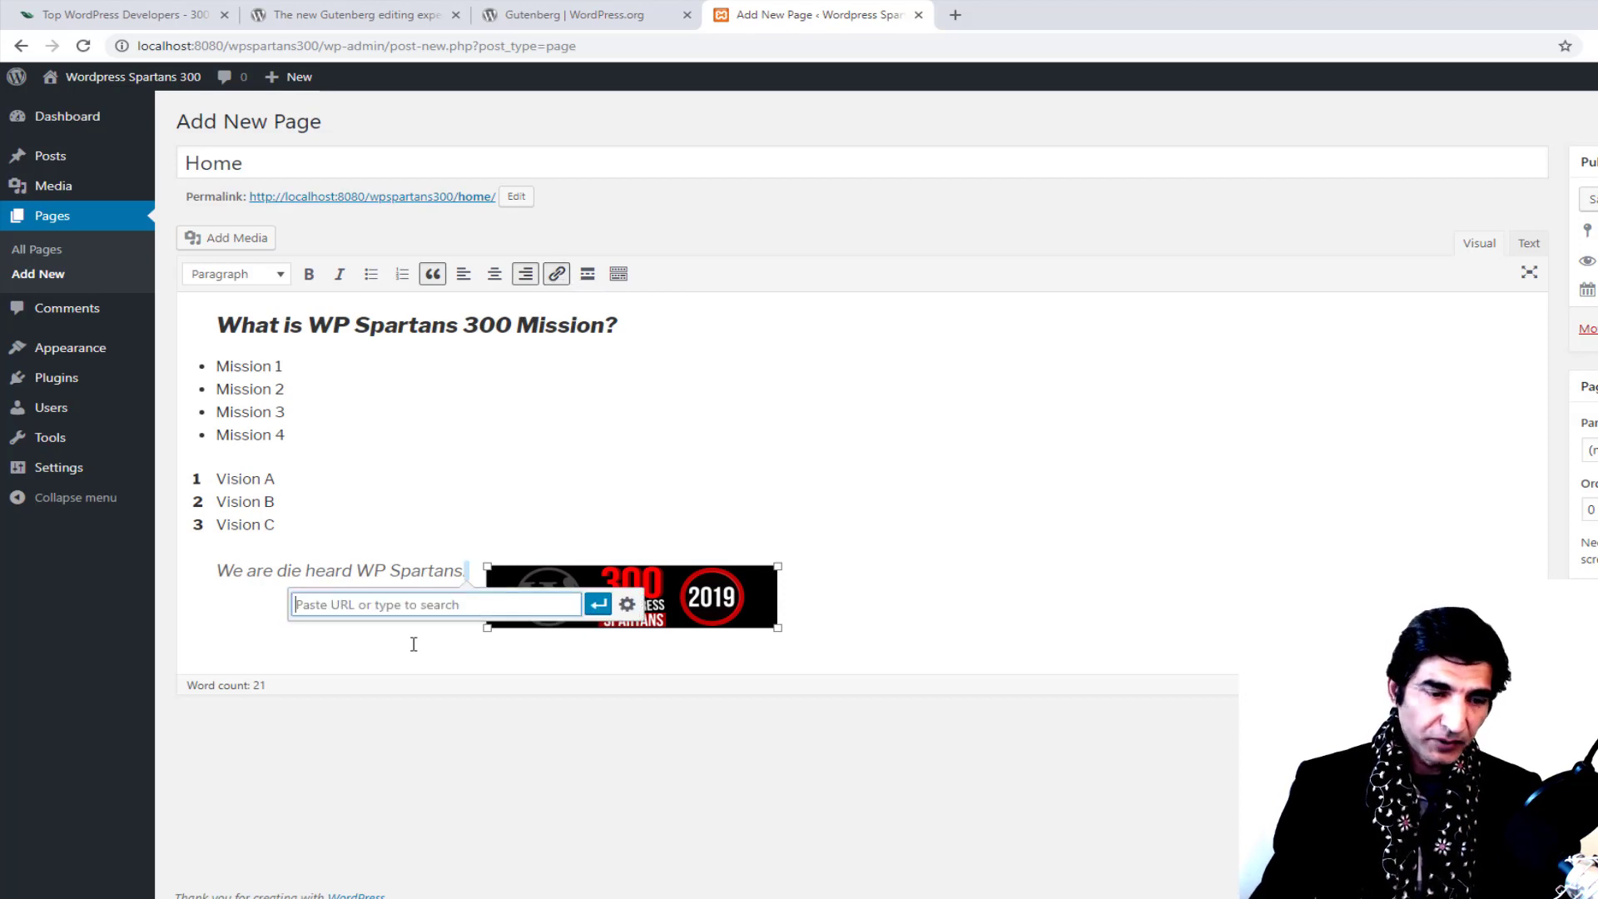
pyautogui.write('freelancepakistan')
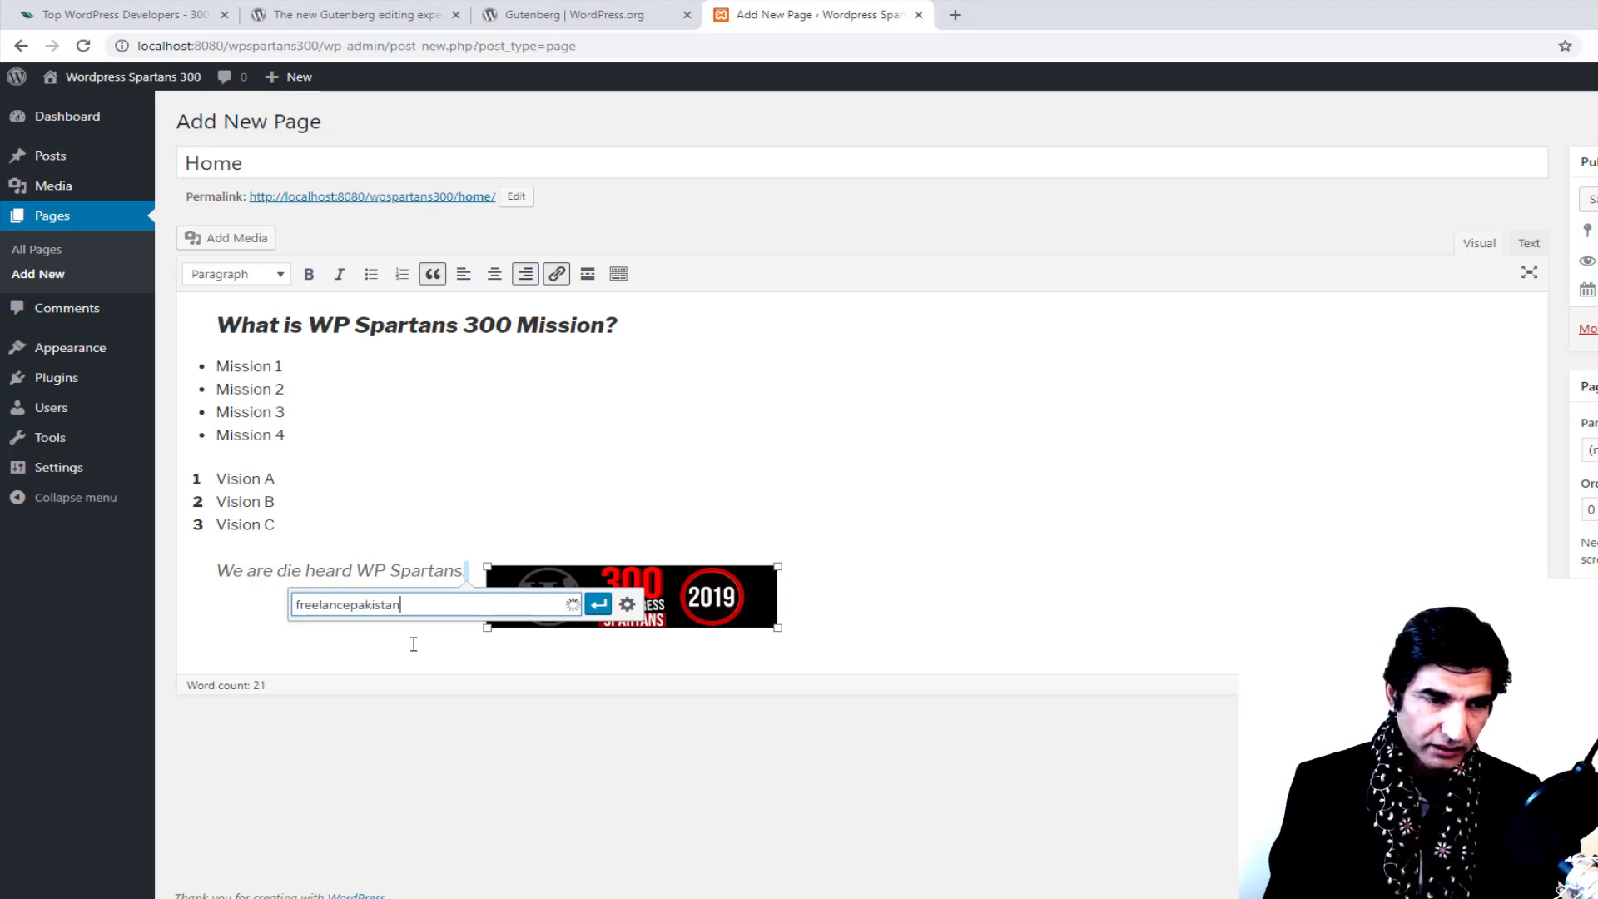
pyautogui.write('.com')
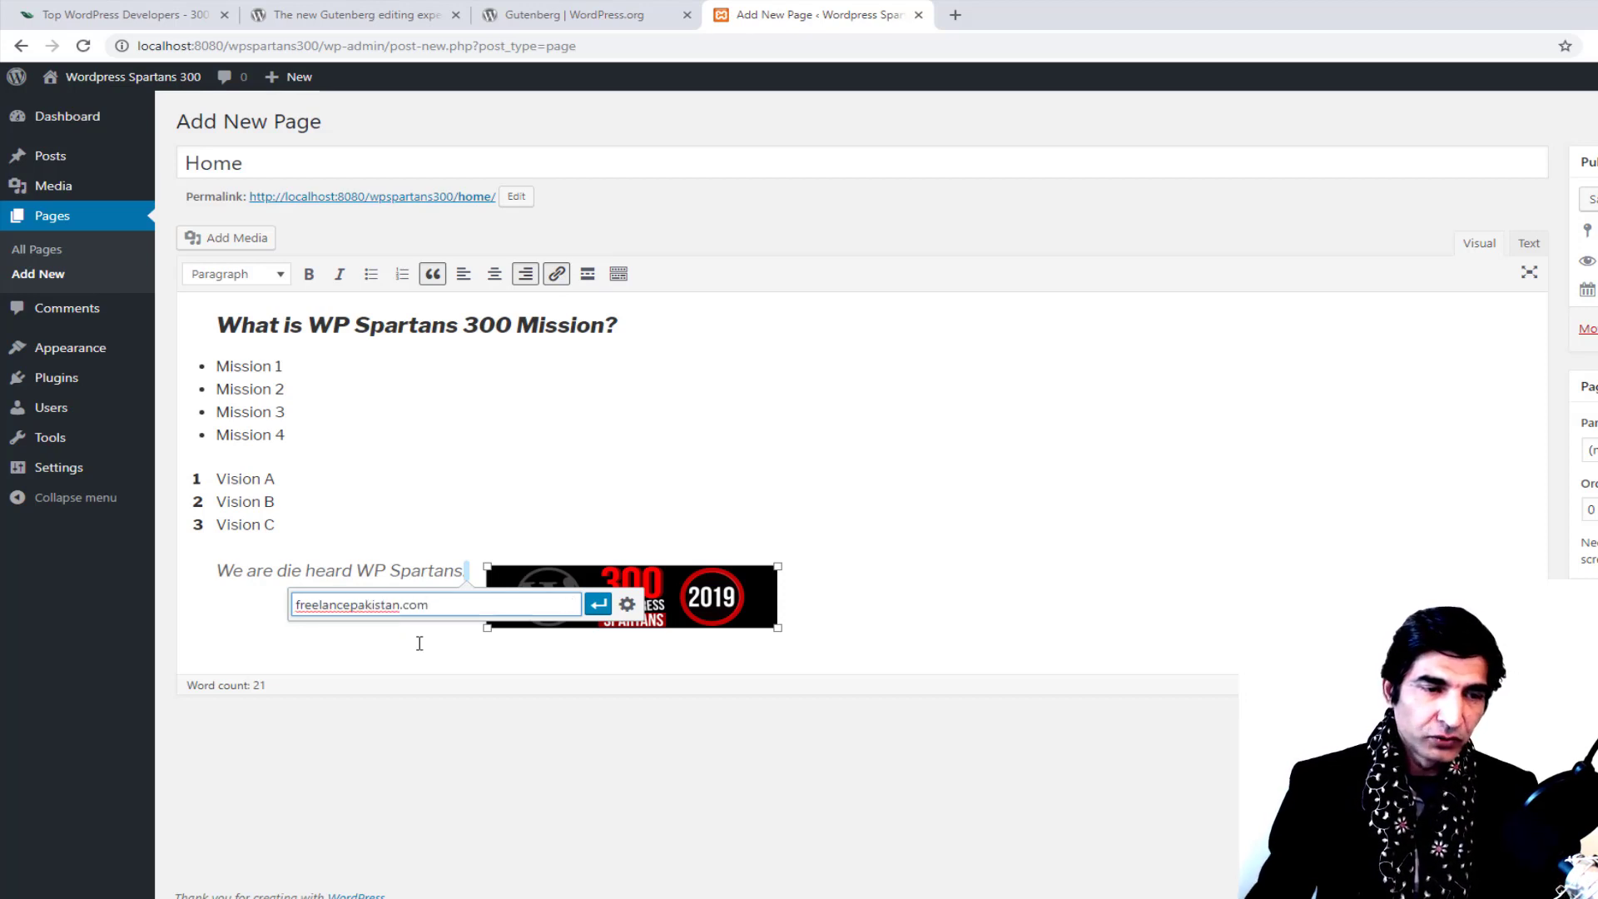
pyautogui.click(591, 615)
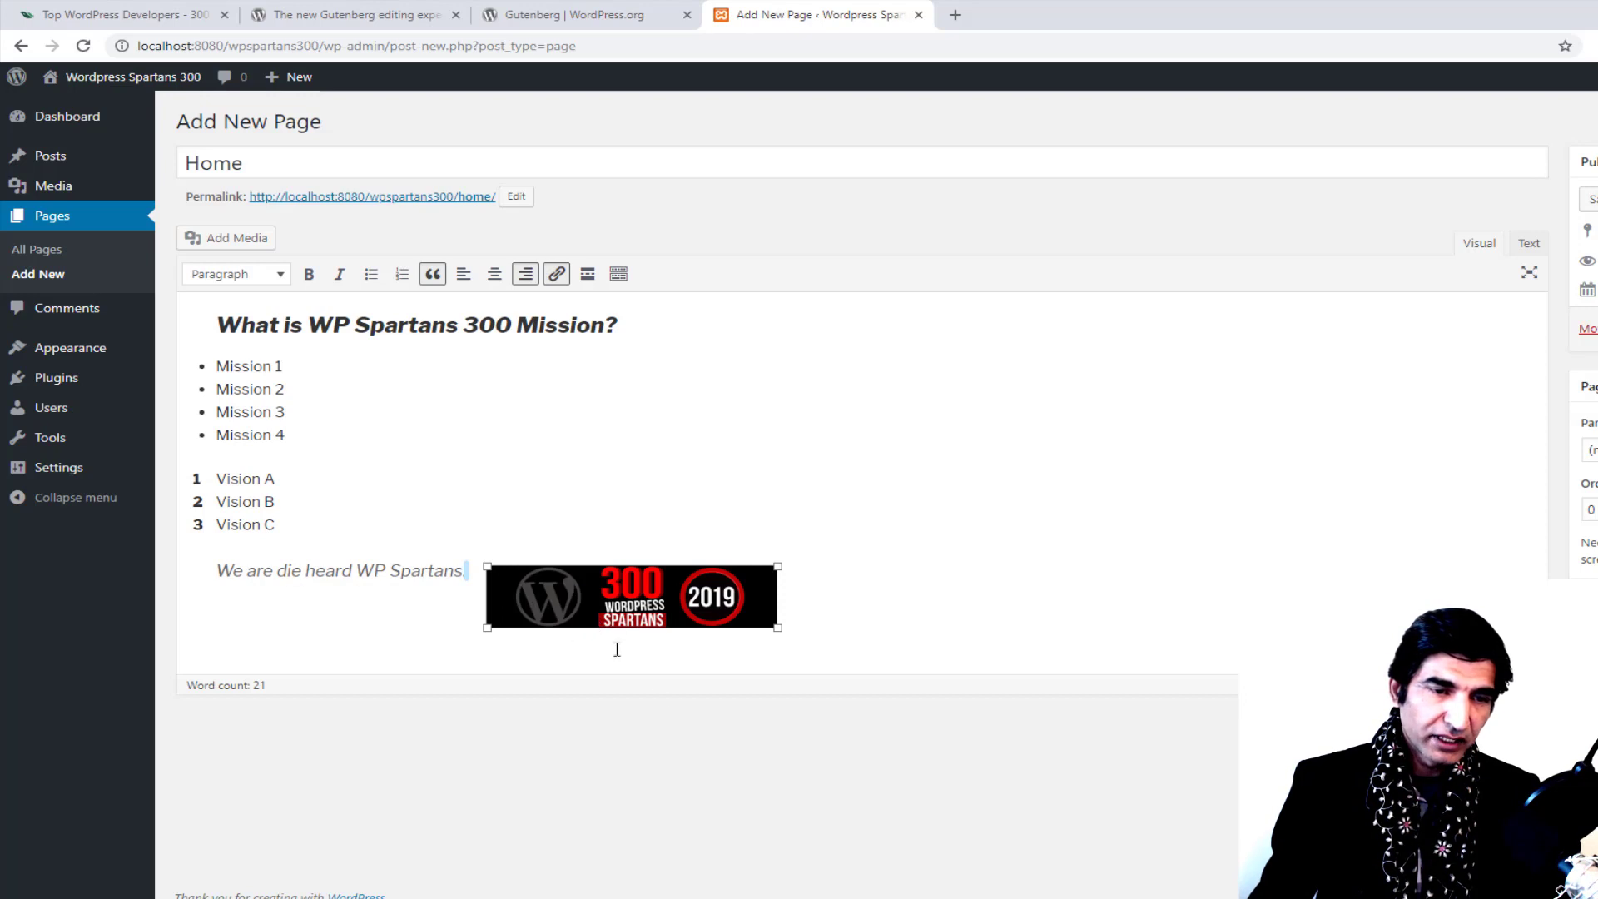
# Step: Move the linked banner image to a new paragraph below the quote text and insert a Read More tag beneath it
pyautogui.press('Return')
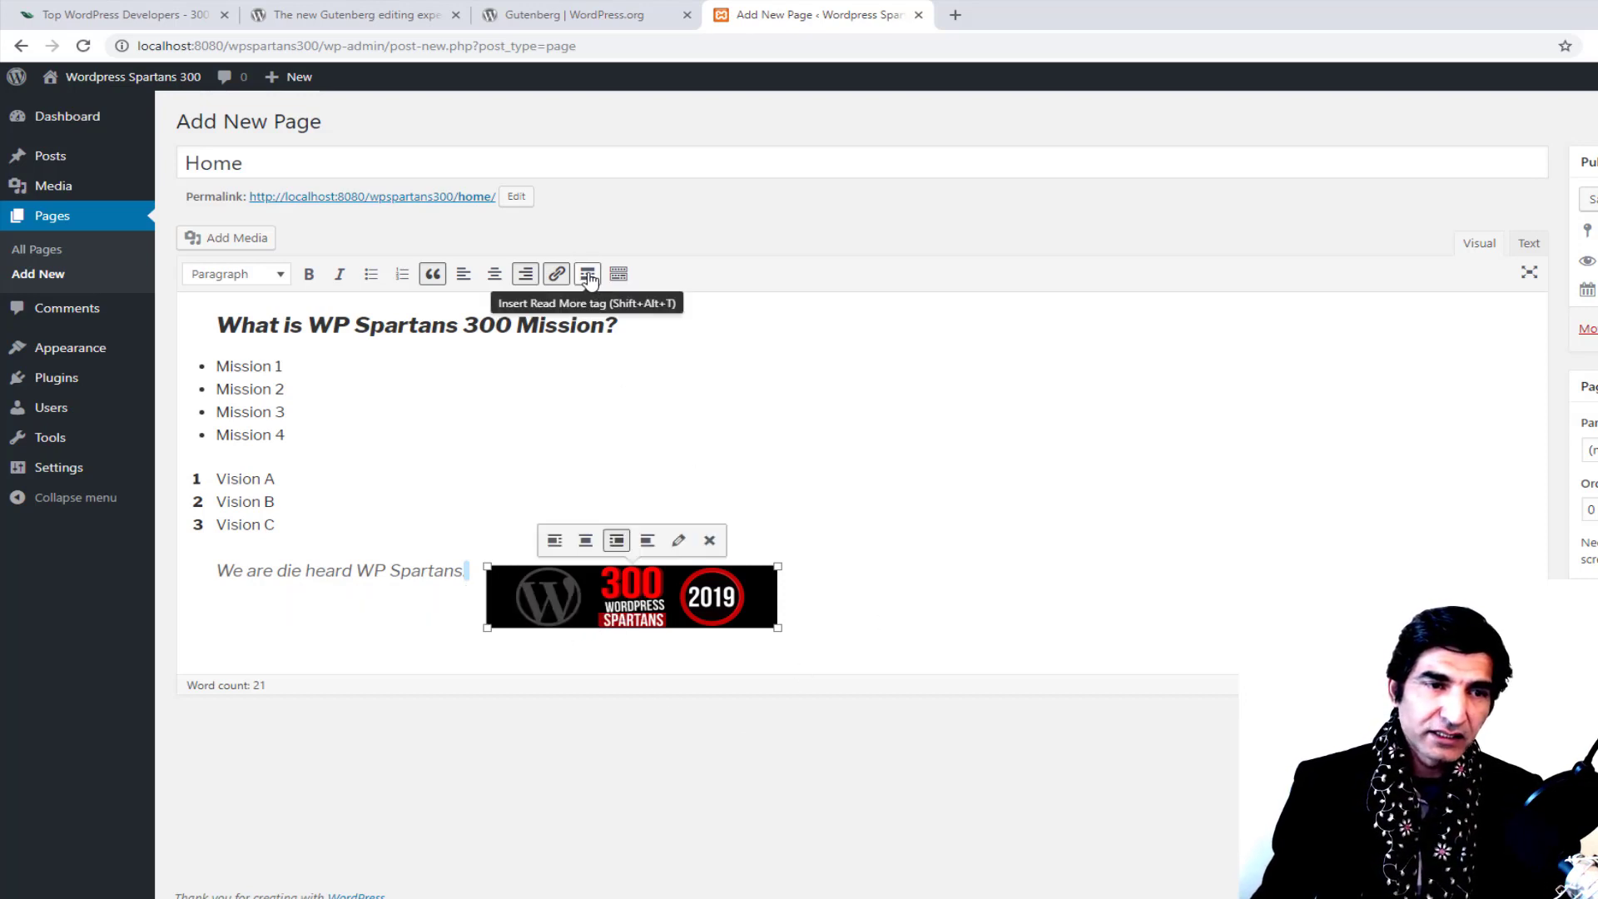
pyautogui.press('Return')
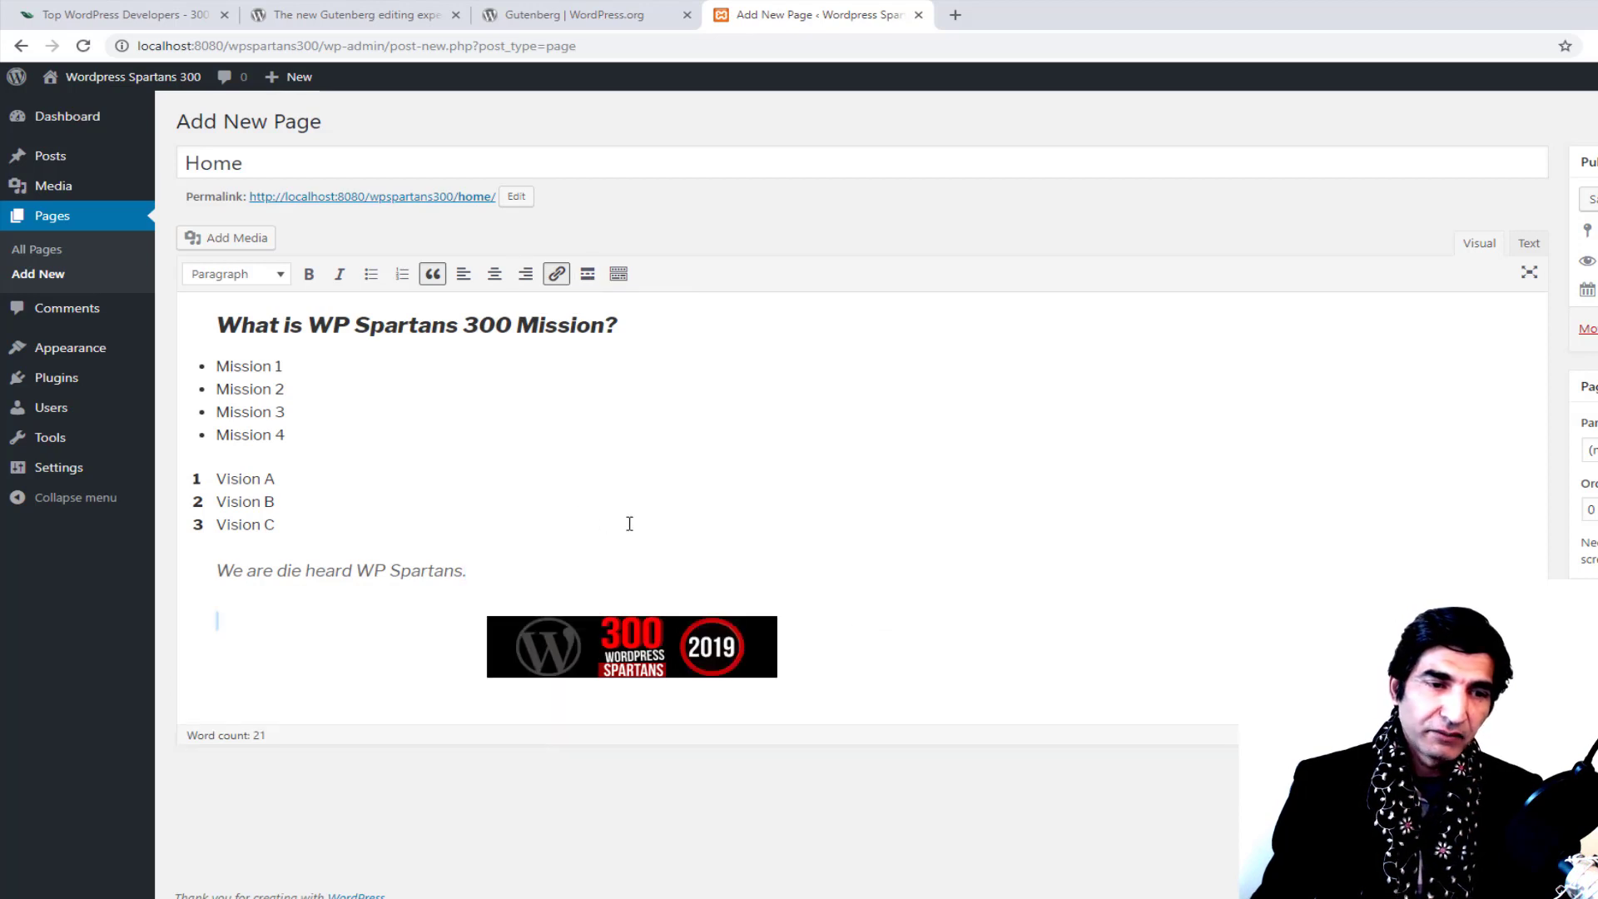
pyautogui.click(589, 276)
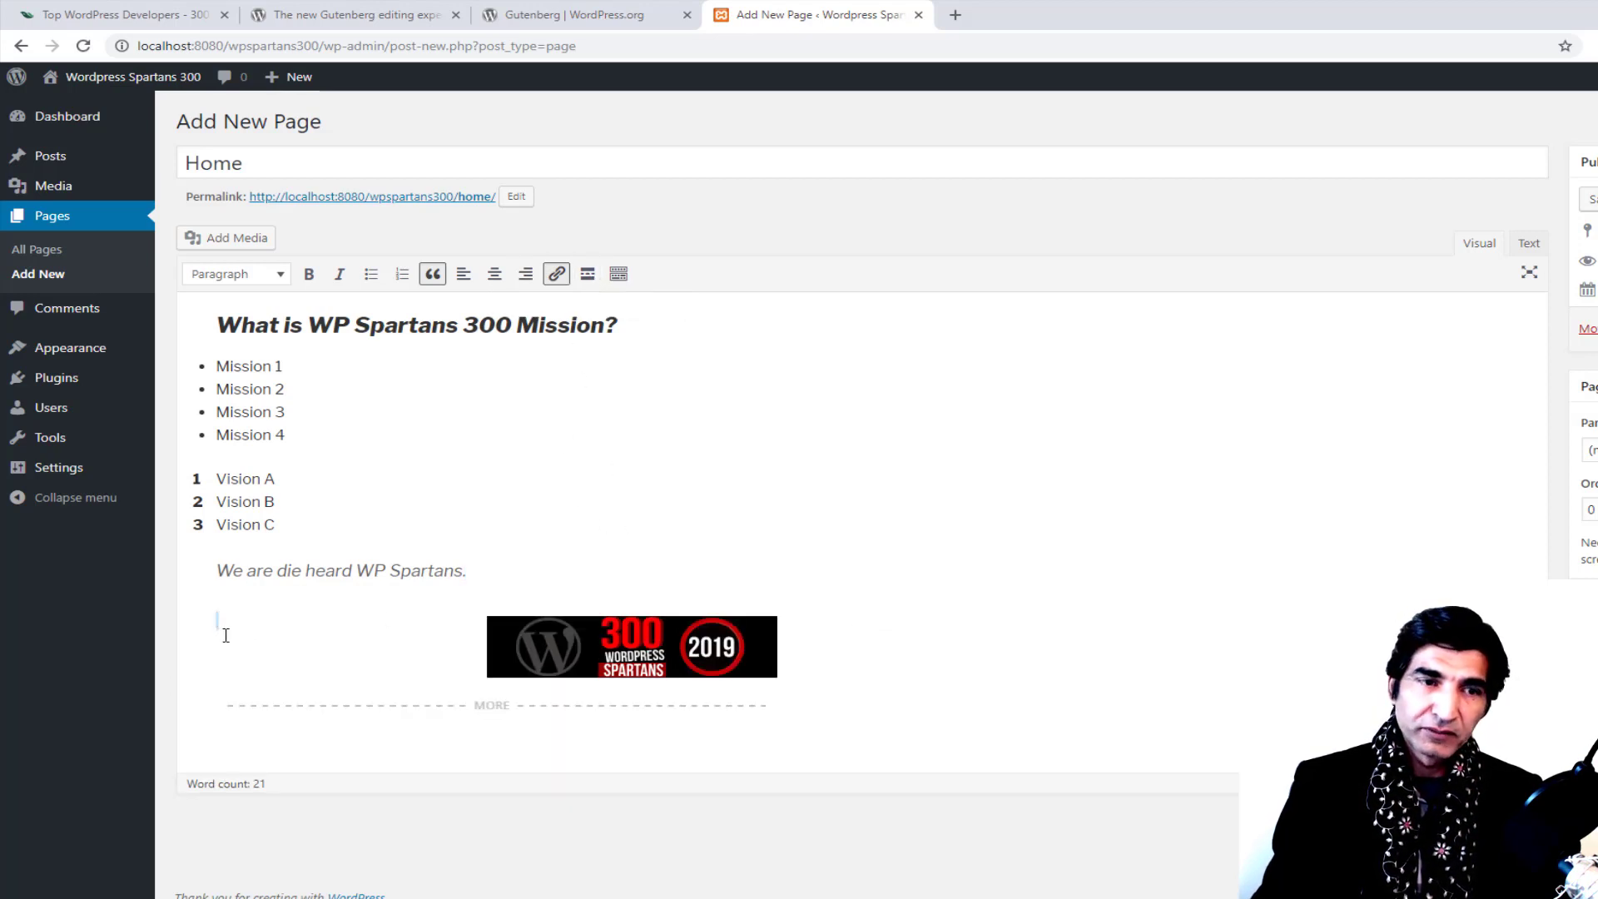
# Step: Show the additional formatting controls and colour the heading "What is WP Spartans 300 Mission?" dark red (#800000)
pyautogui.click(619, 275)
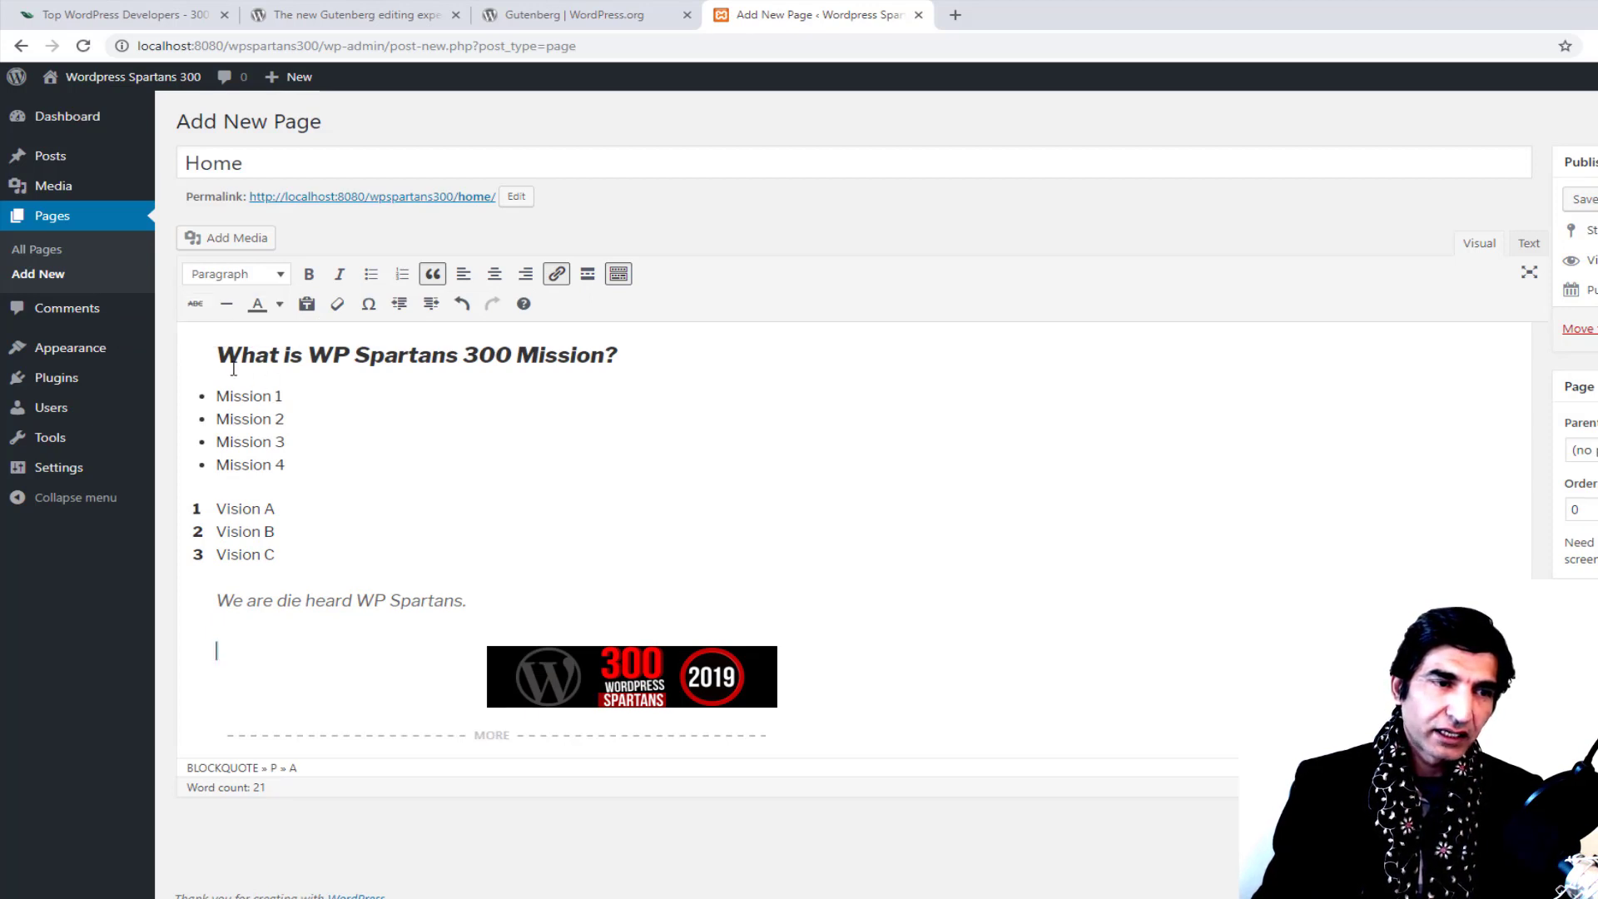
pyautogui.moveTo(218, 358); pyautogui.dragTo(655, 351)
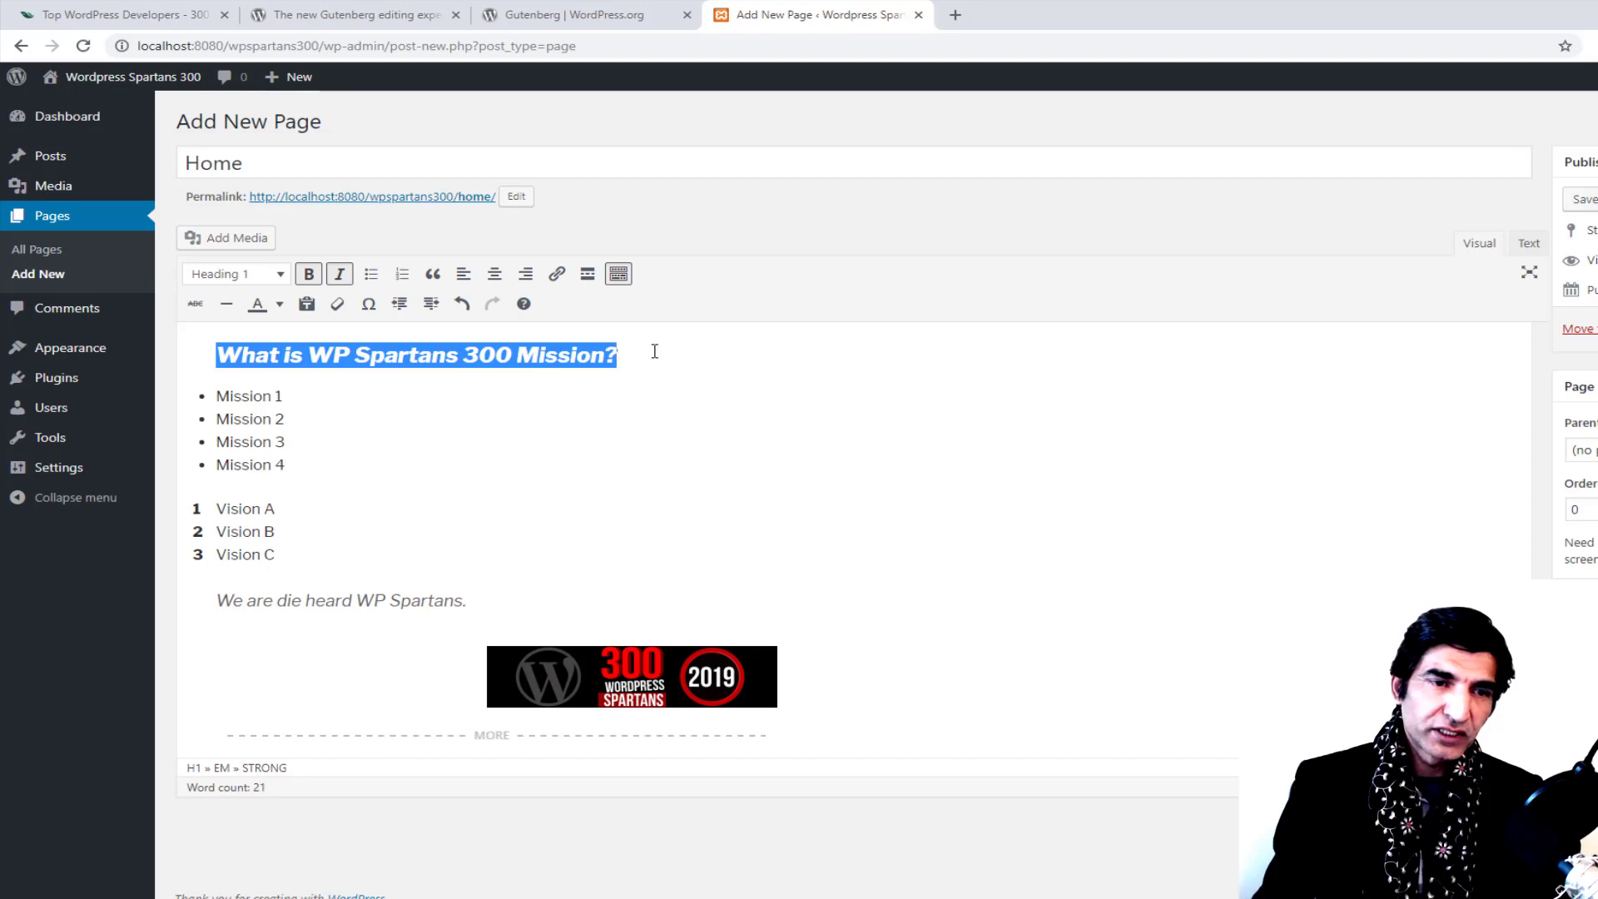
pyautogui.click(279, 304)
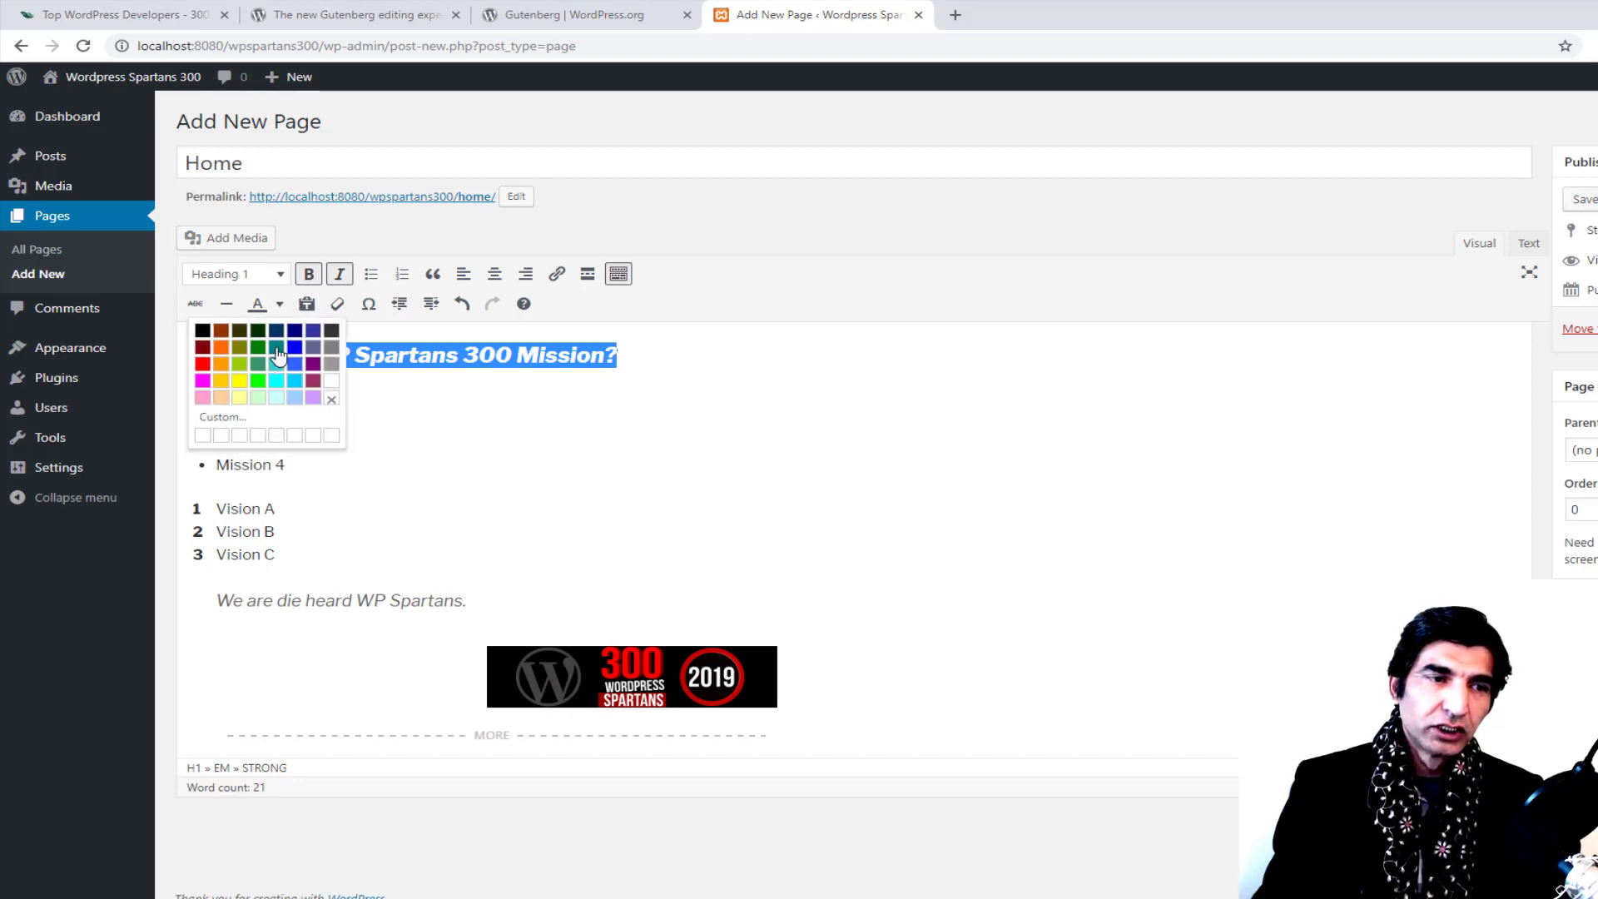
pyautogui.click(202, 350)
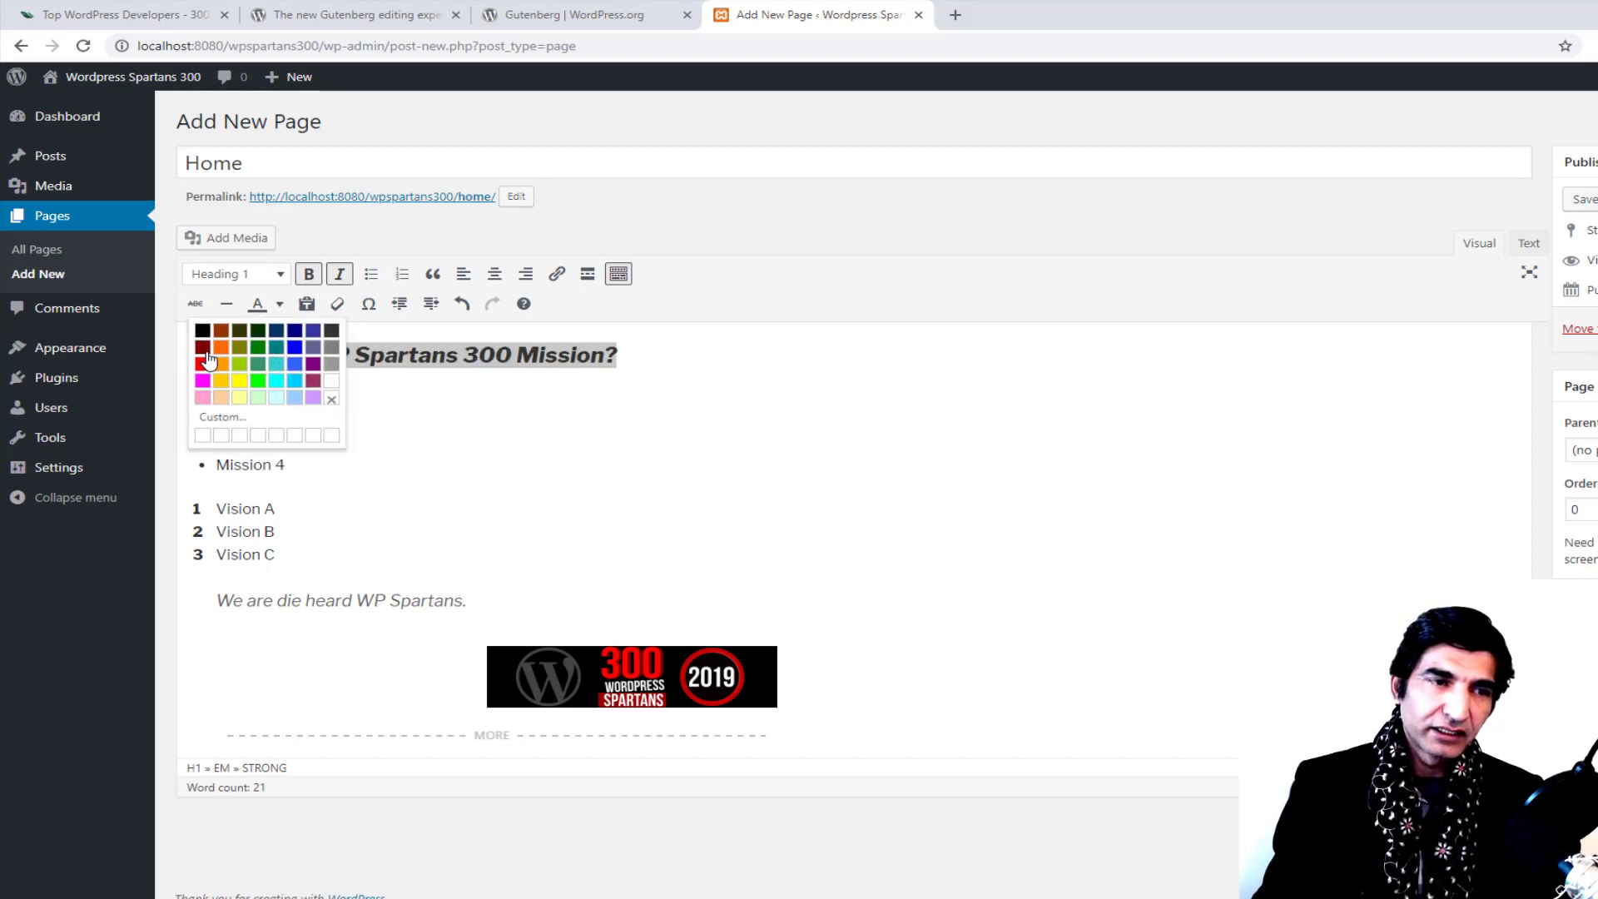
pyautogui.click(687, 364)
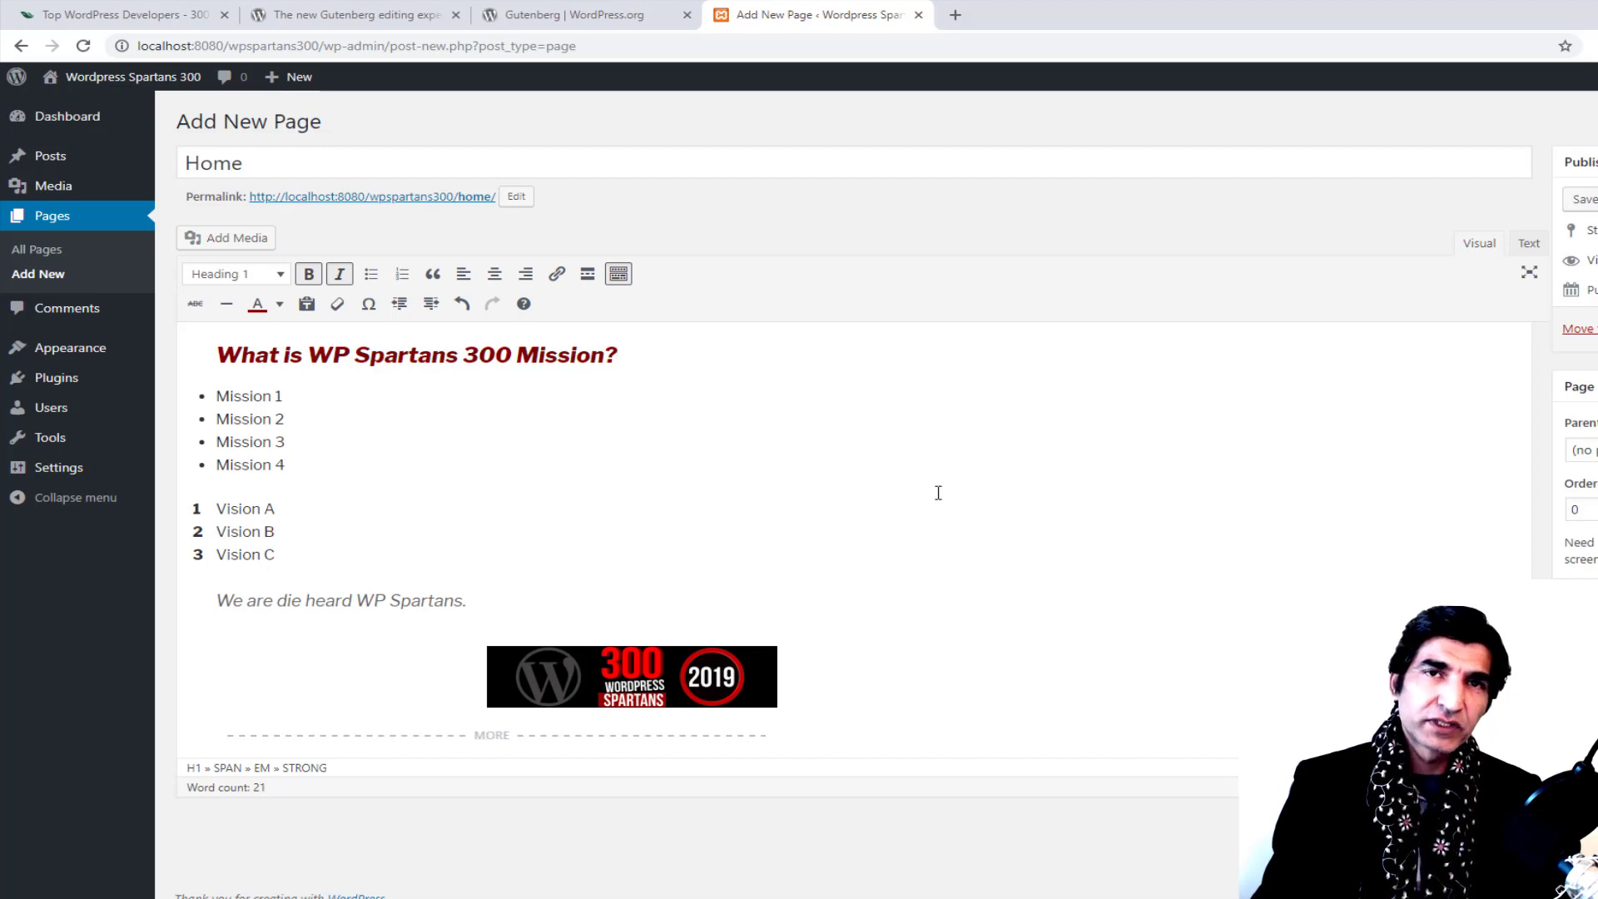
# Step: Compare the page's visual and HTML source views and examine the heading's h1 tag in the source
pyautogui.click(1528, 247)
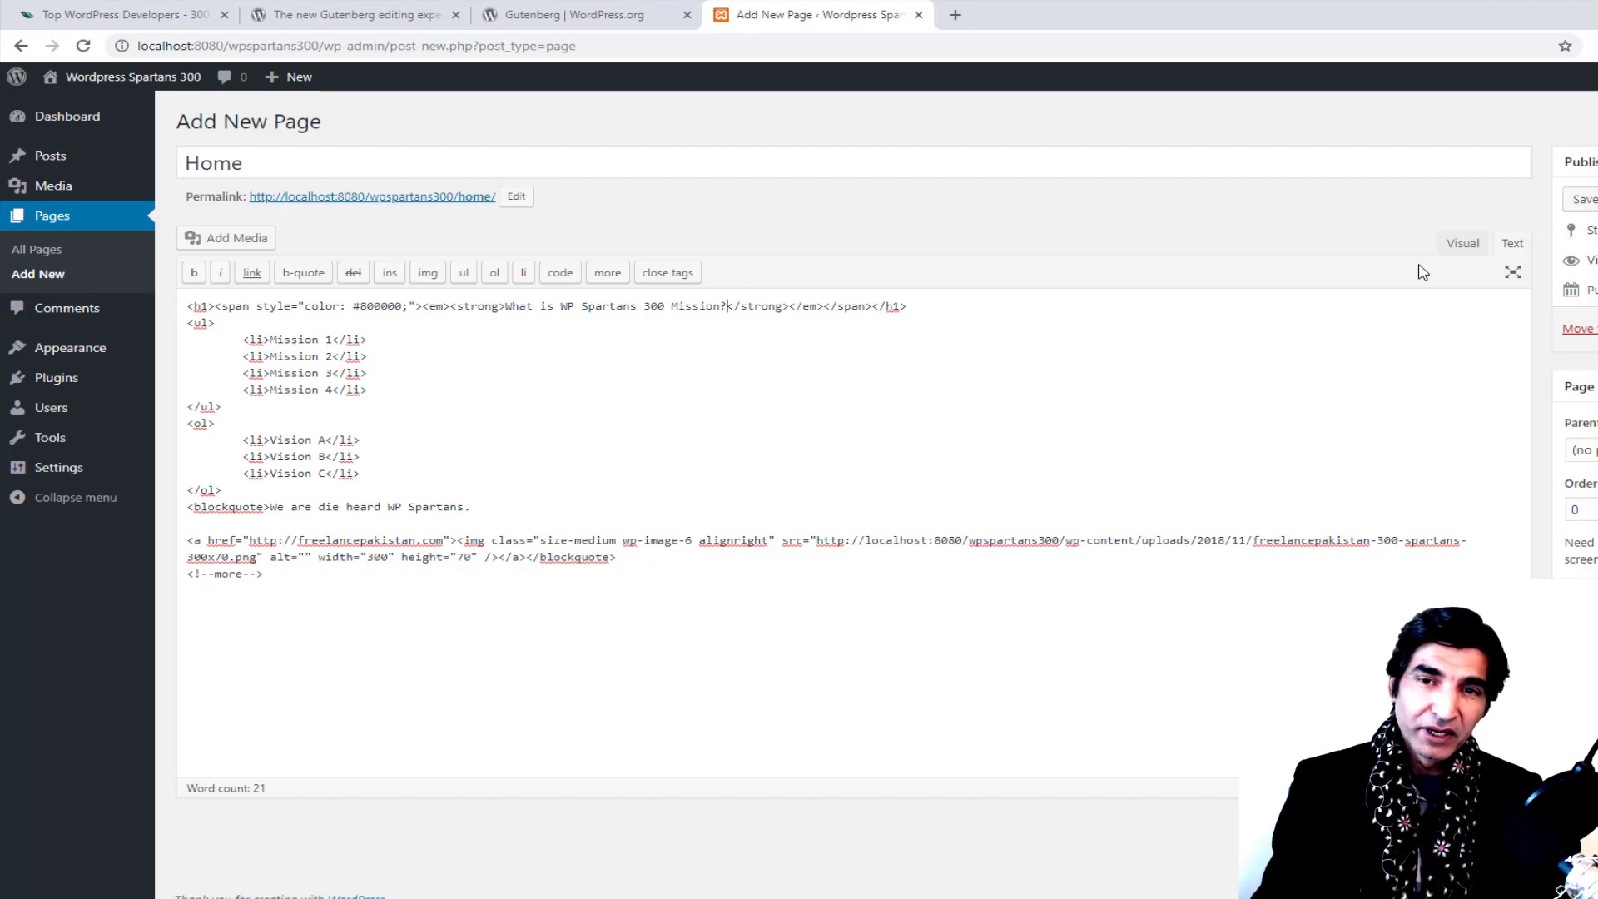
pyautogui.click(1455, 243)
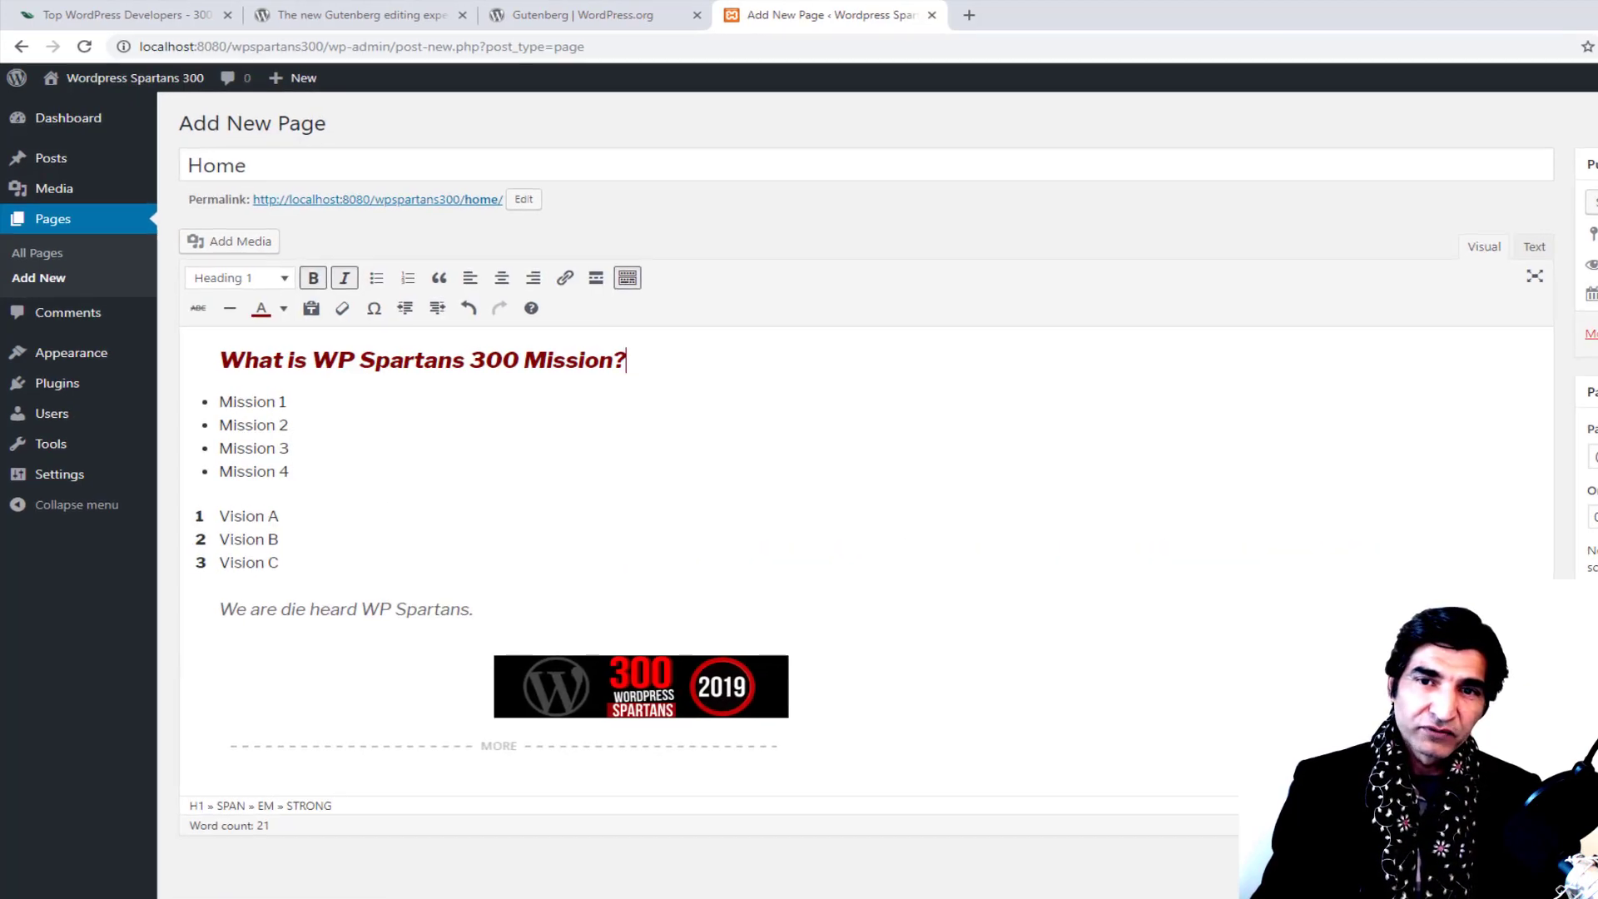
pyautogui.click(1514, 243)
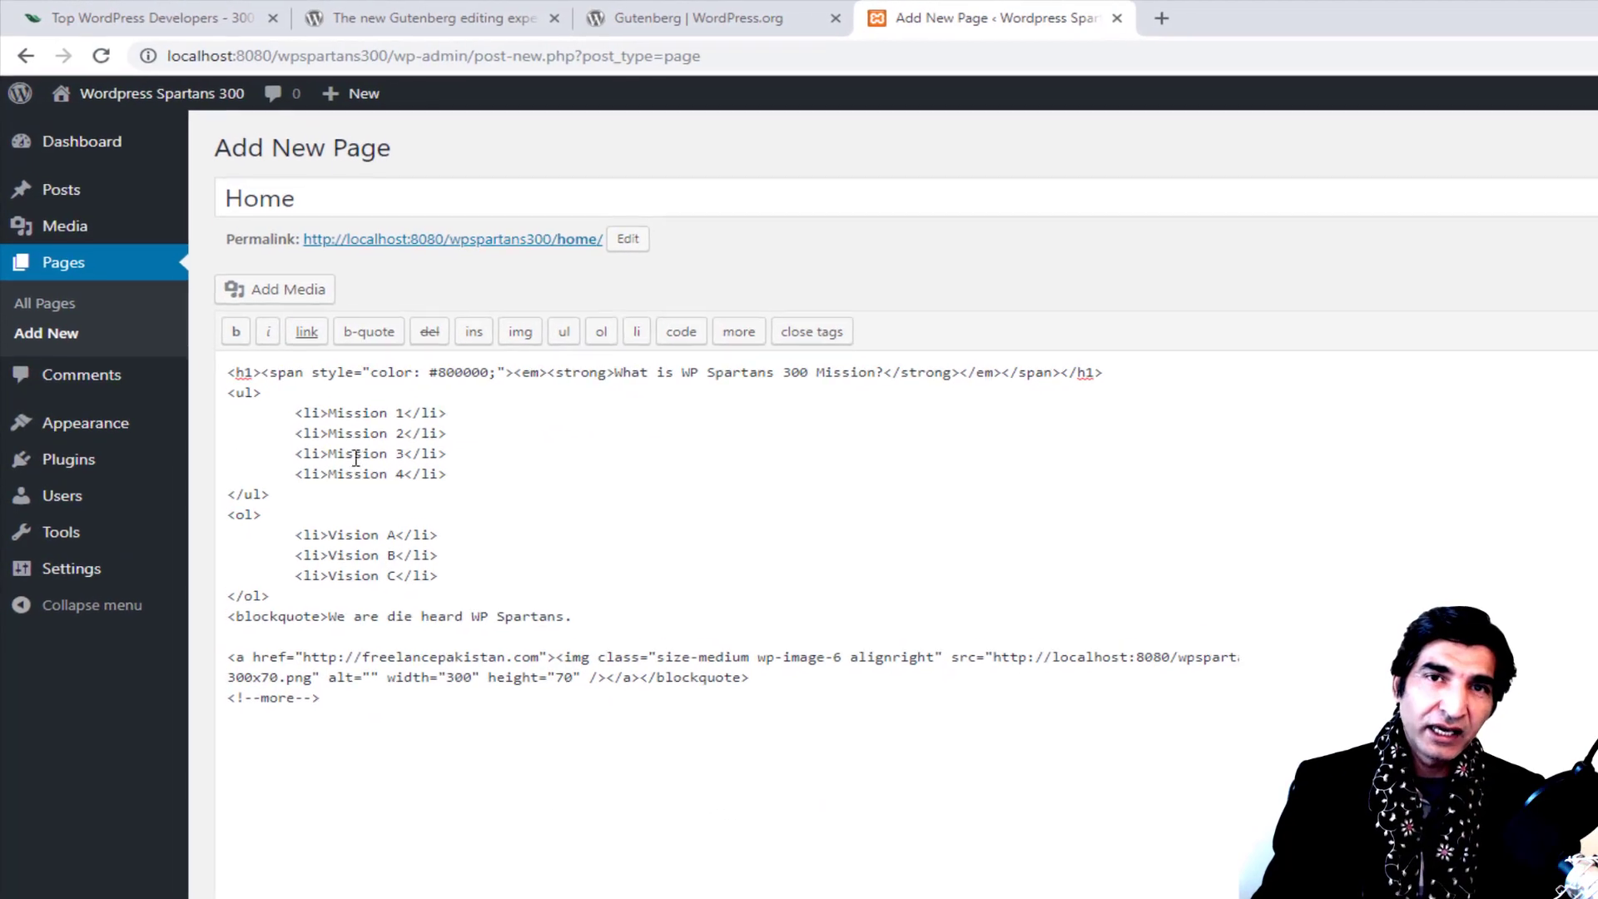
pyautogui.moveTo(245, 349); pyautogui.dragTo(217, 348)
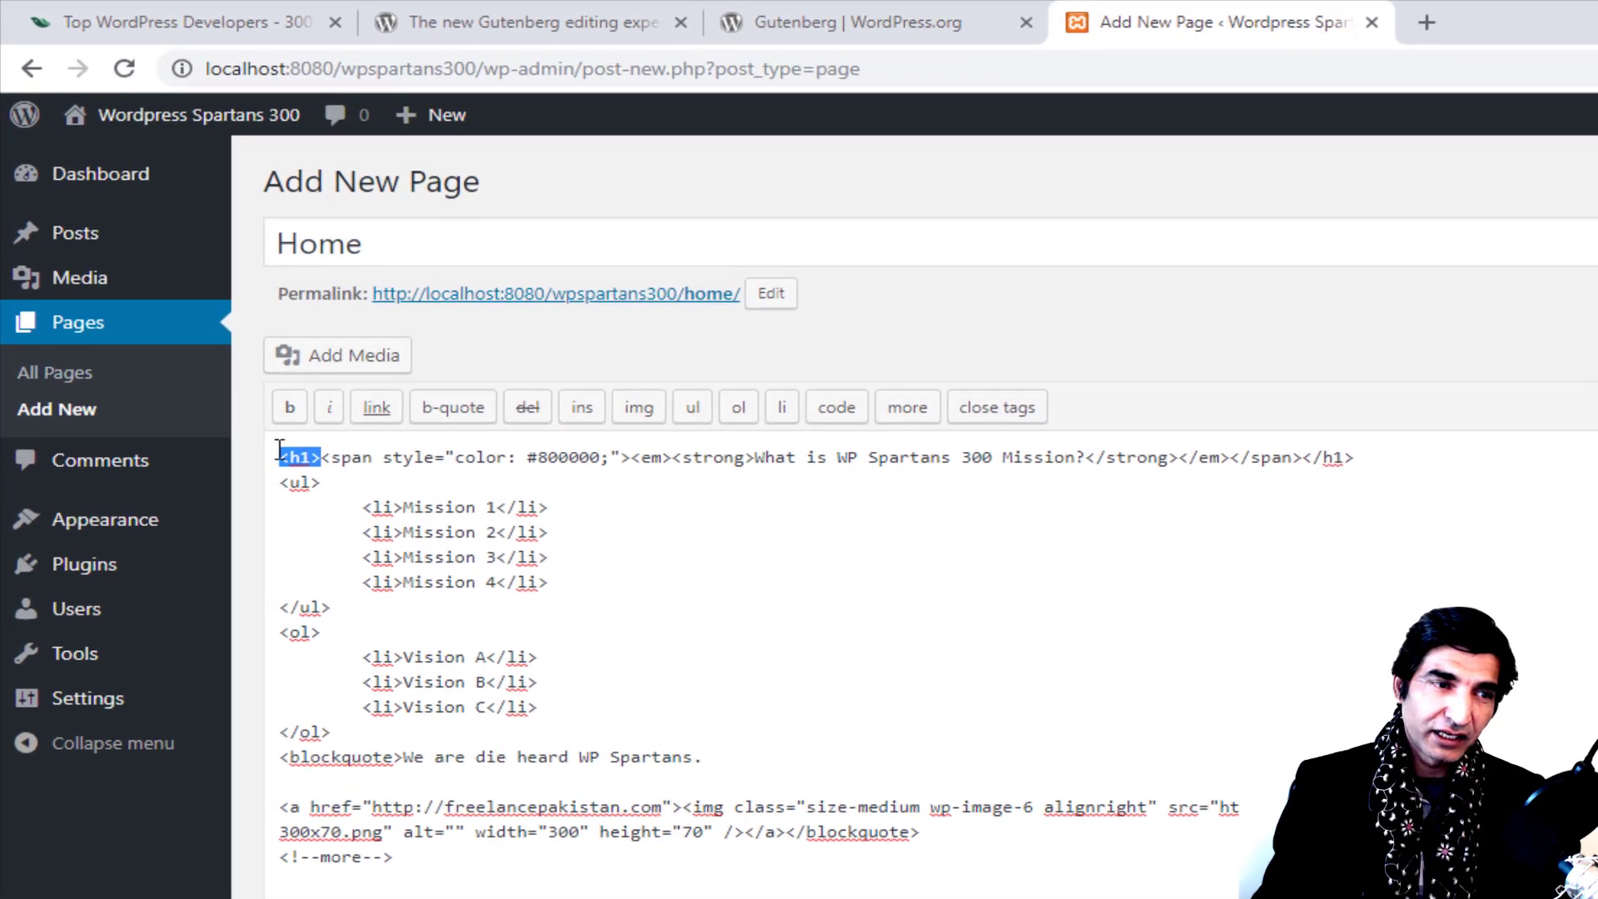
pyautogui.click(285, 477)
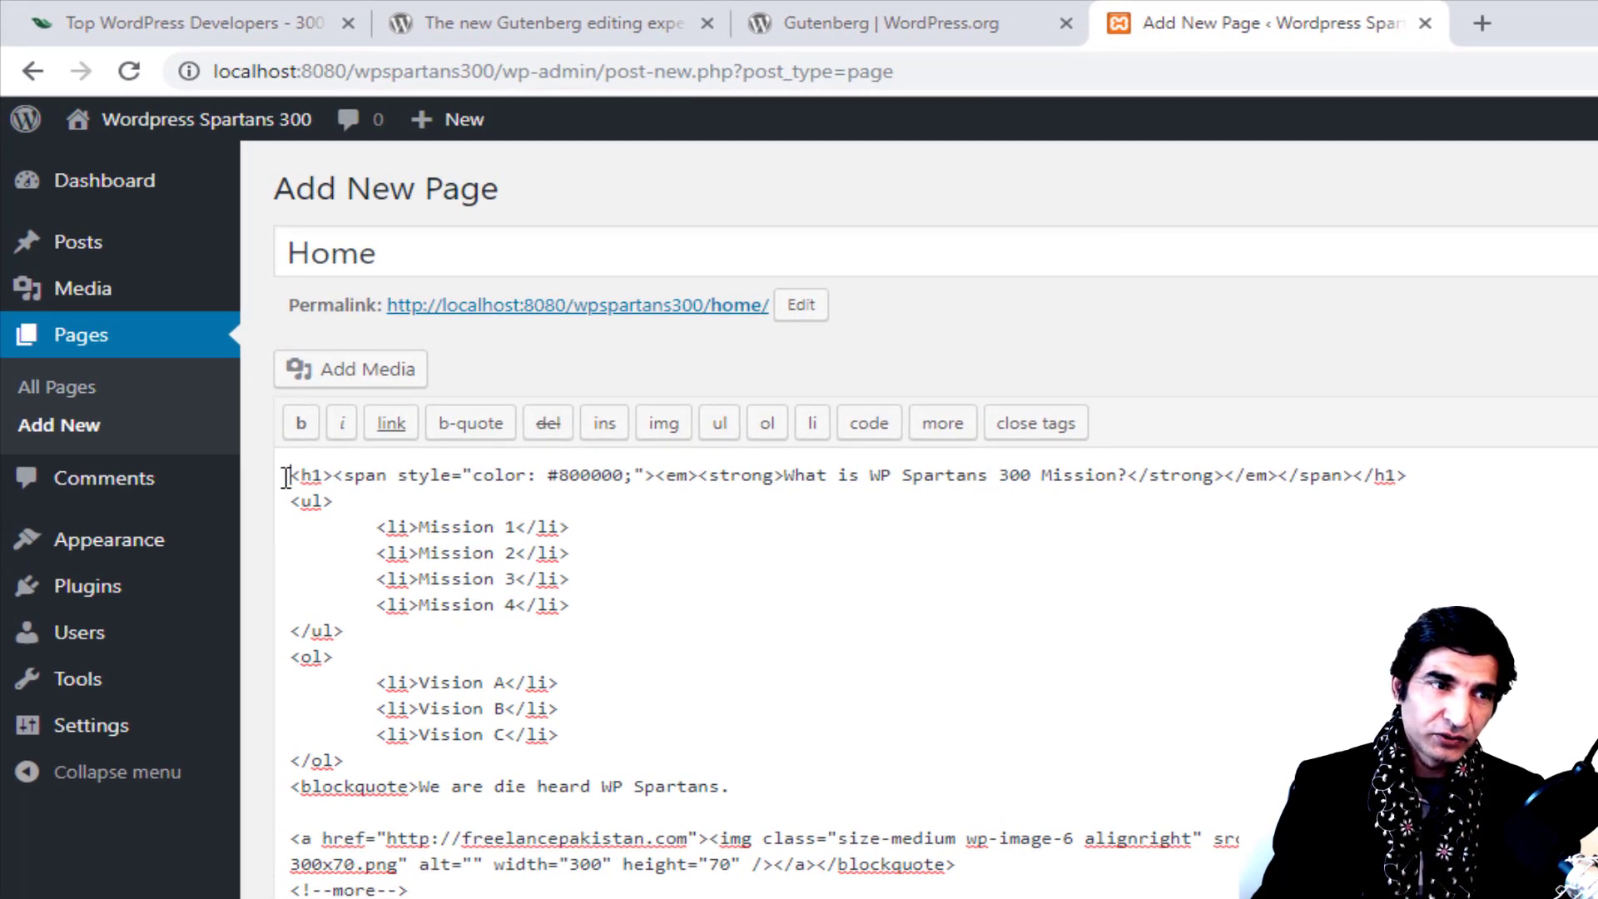
# Step: Examine the ul and li tags of the mission list in the HTML source, including the closing tags
pyautogui.moveTo(291, 502); pyautogui.dragTo(333, 504)
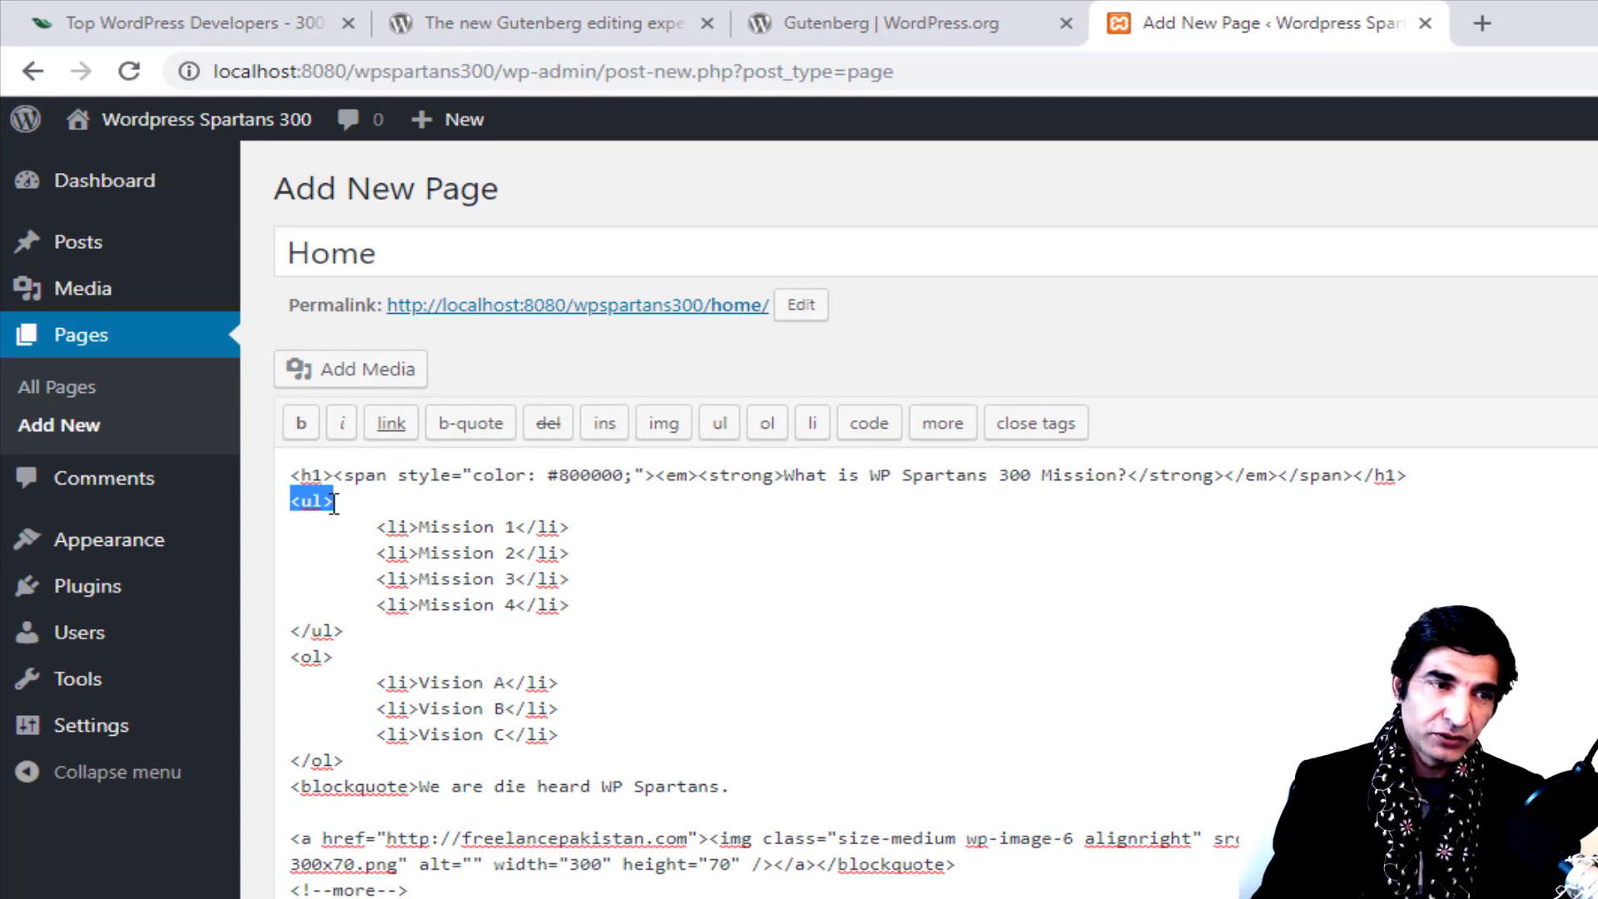
pyautogui.moveTo(376, 527); pyautogui.dragTo(421, 527)
pyautogui.click(402, 530)
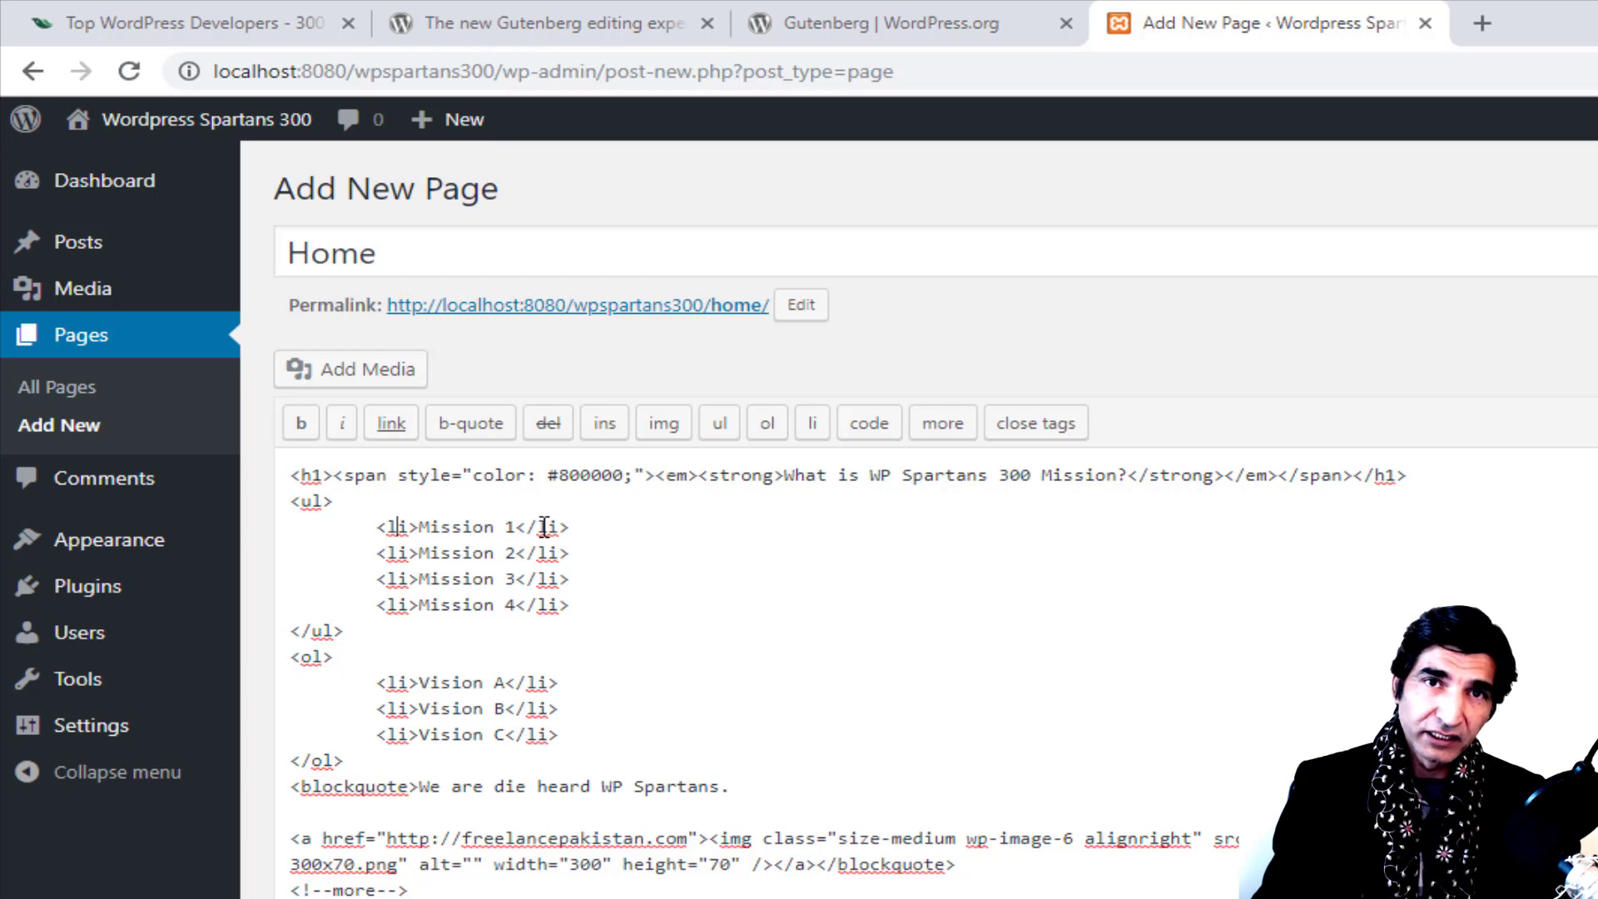
pyautogui.click(340, 630)
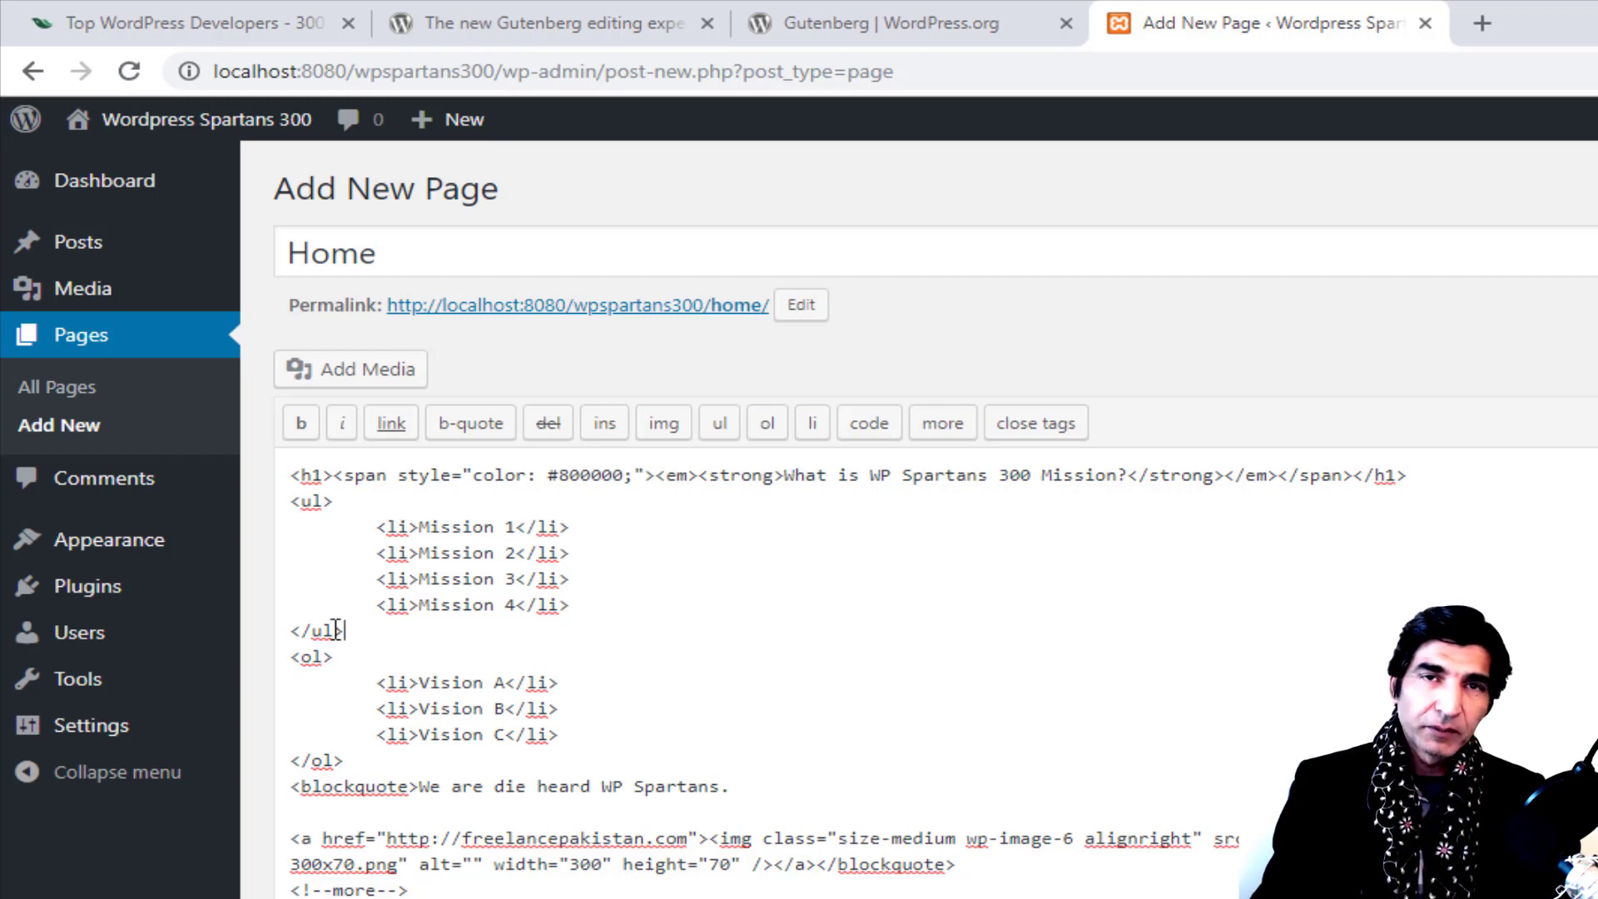
pyautogui.moveTo(340, 630); pyautogui.dragTo(293, 630)
pyautogui.click(348, 662)
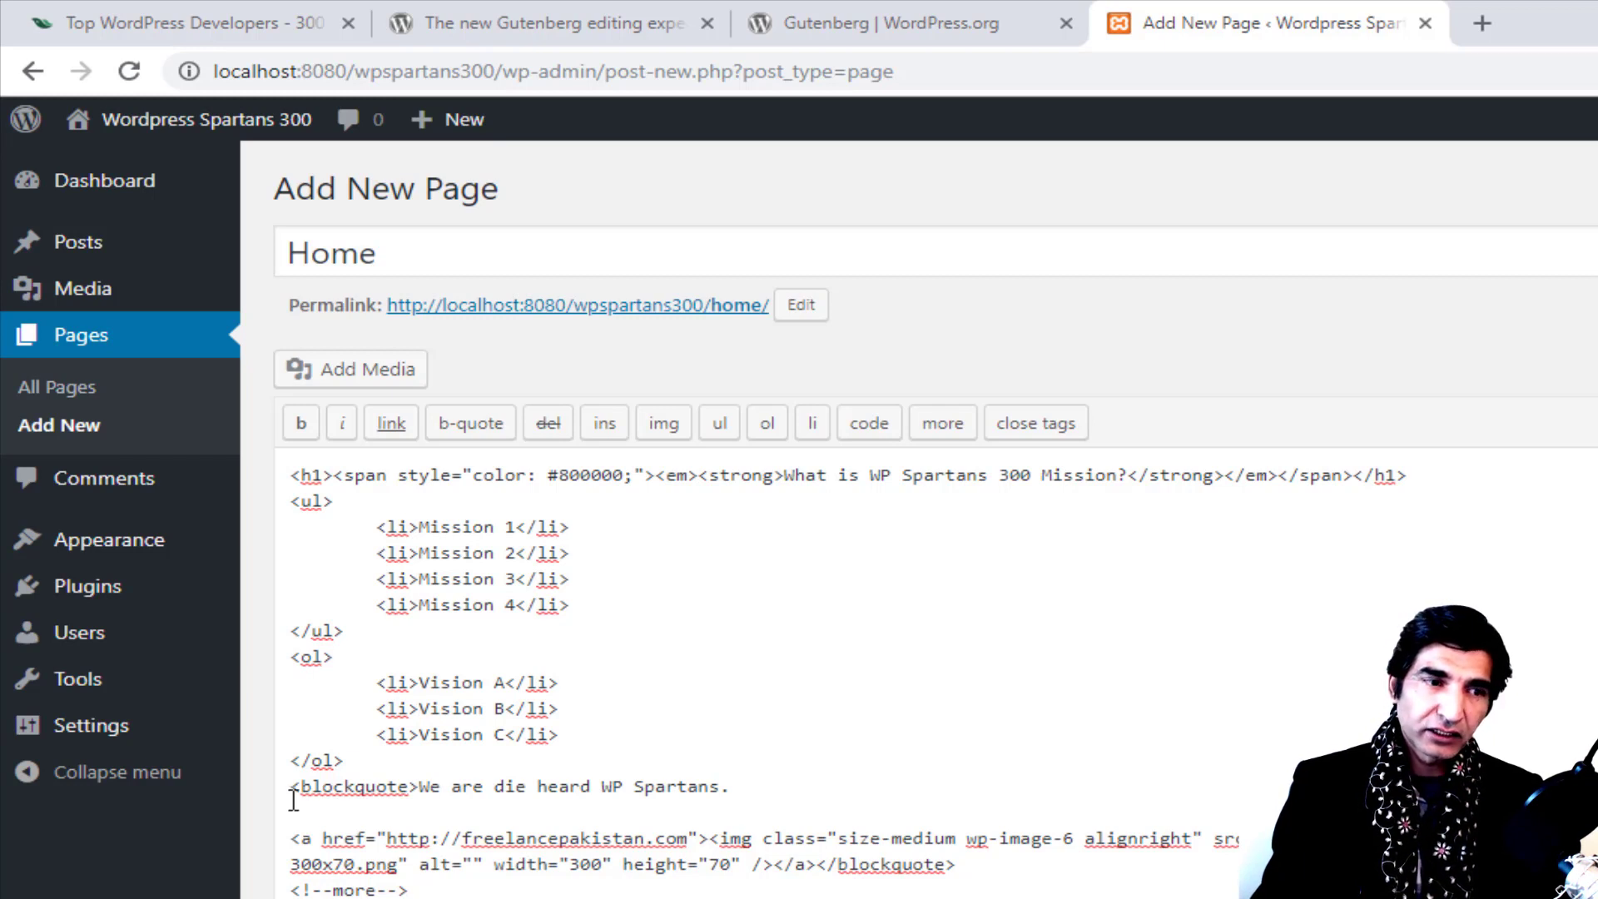
# Step: Examine the blockquote line and the linked banner's img tag in the HTML source
pyautogui.moveTo(285, 787); pyautogui.dragTo(868, 778)
pyautogui.click(734, 786)
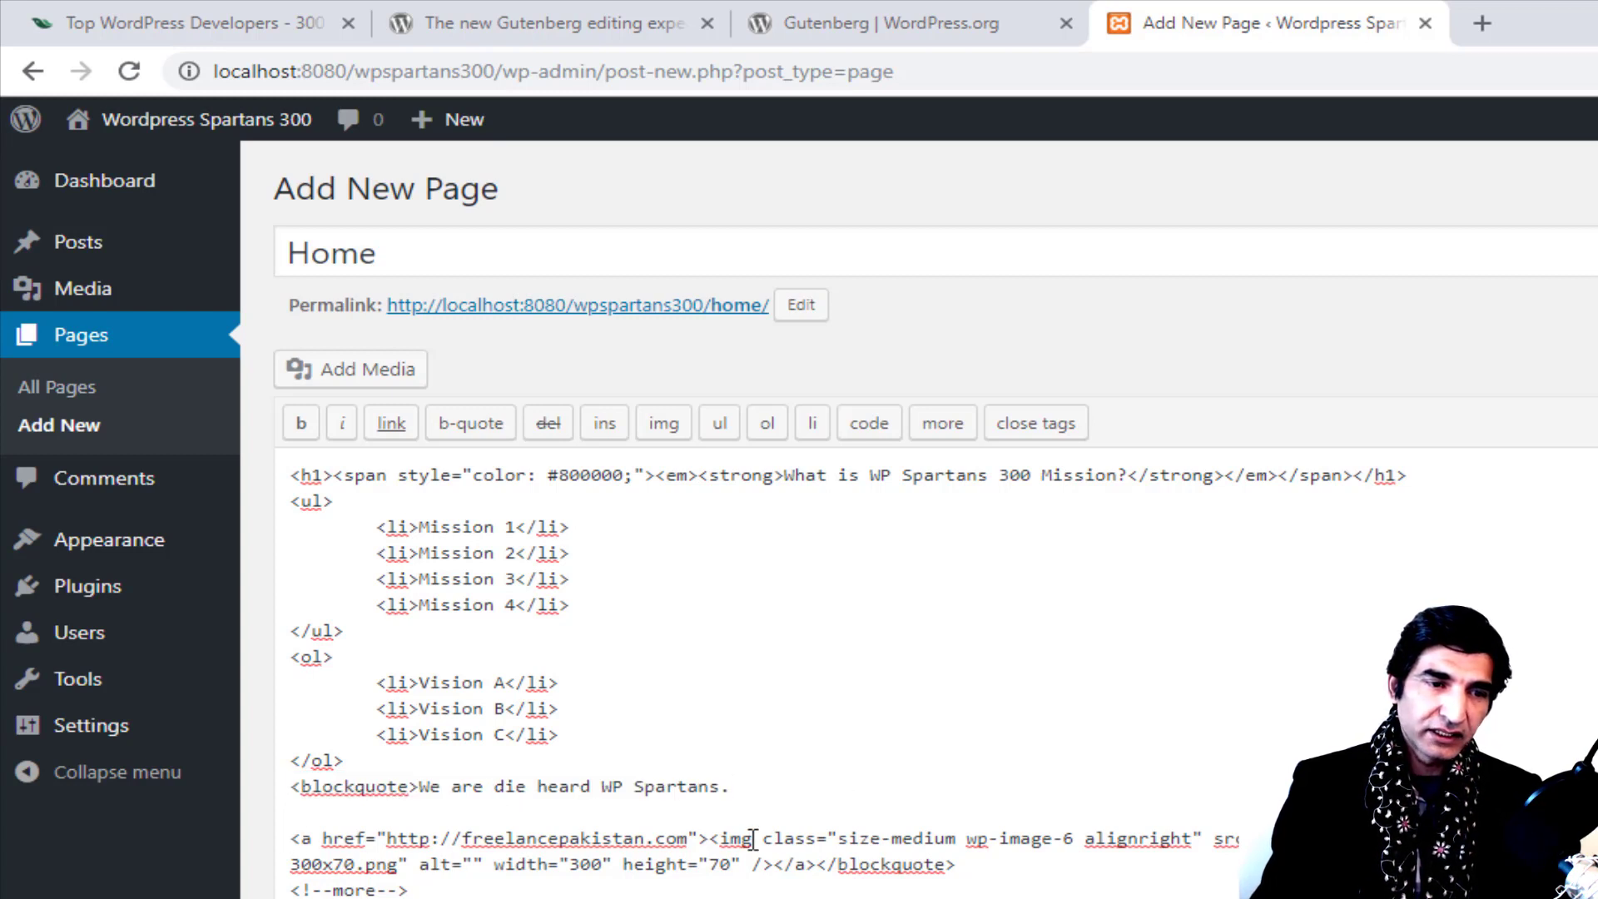
pyautogui.moveTo(711, 838); pyautogui.dragTo(764, 838)
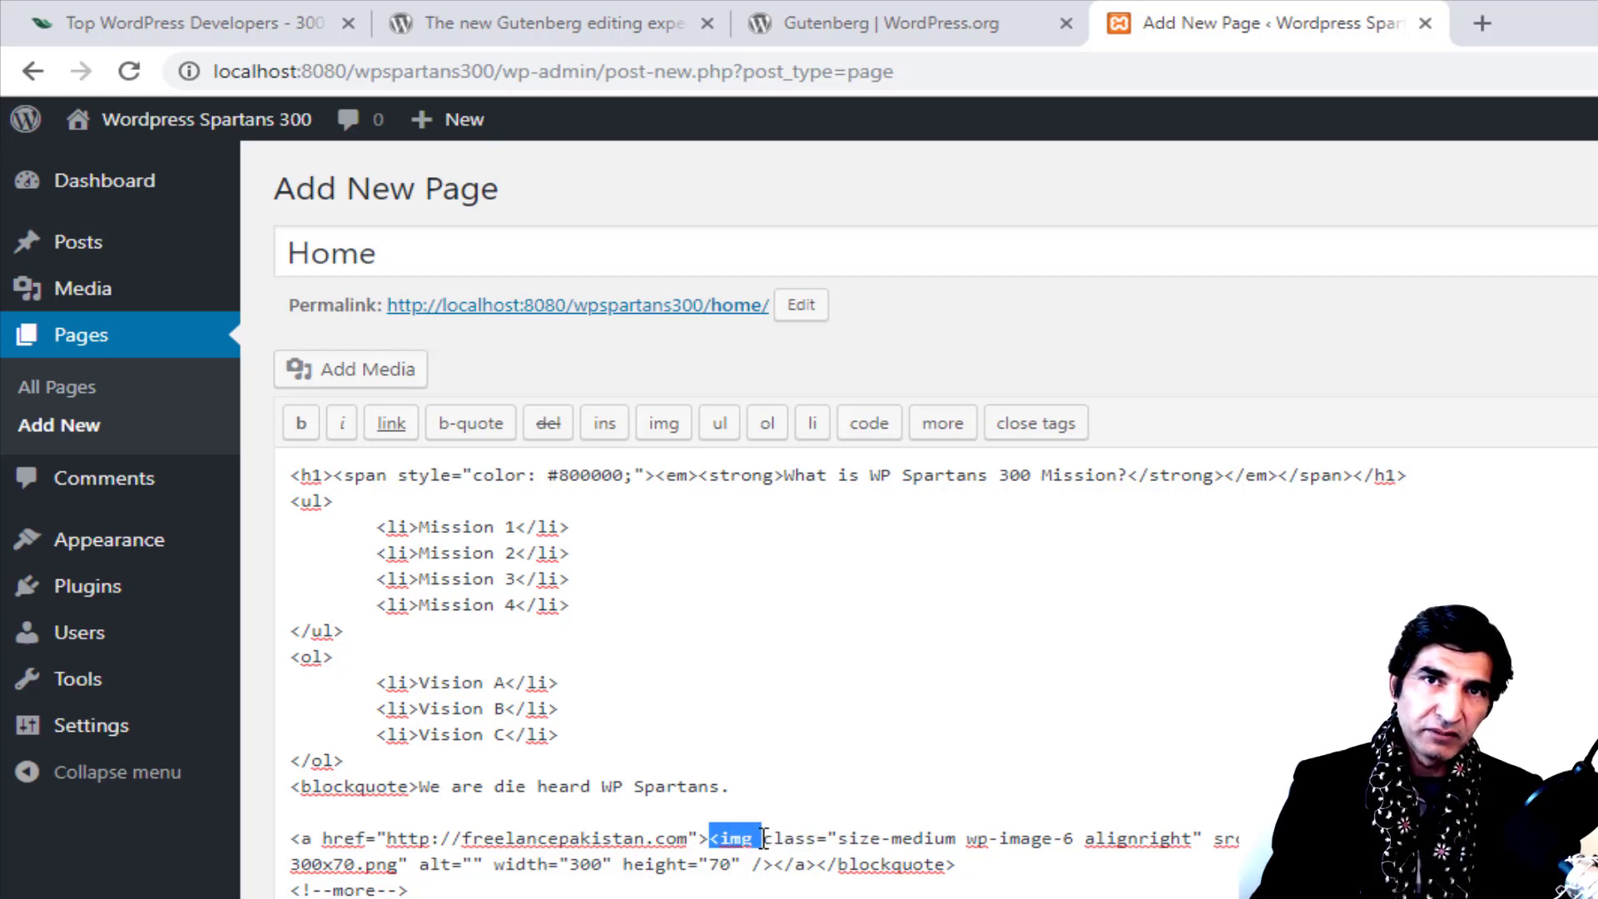
pyautogui.click(764, 838)
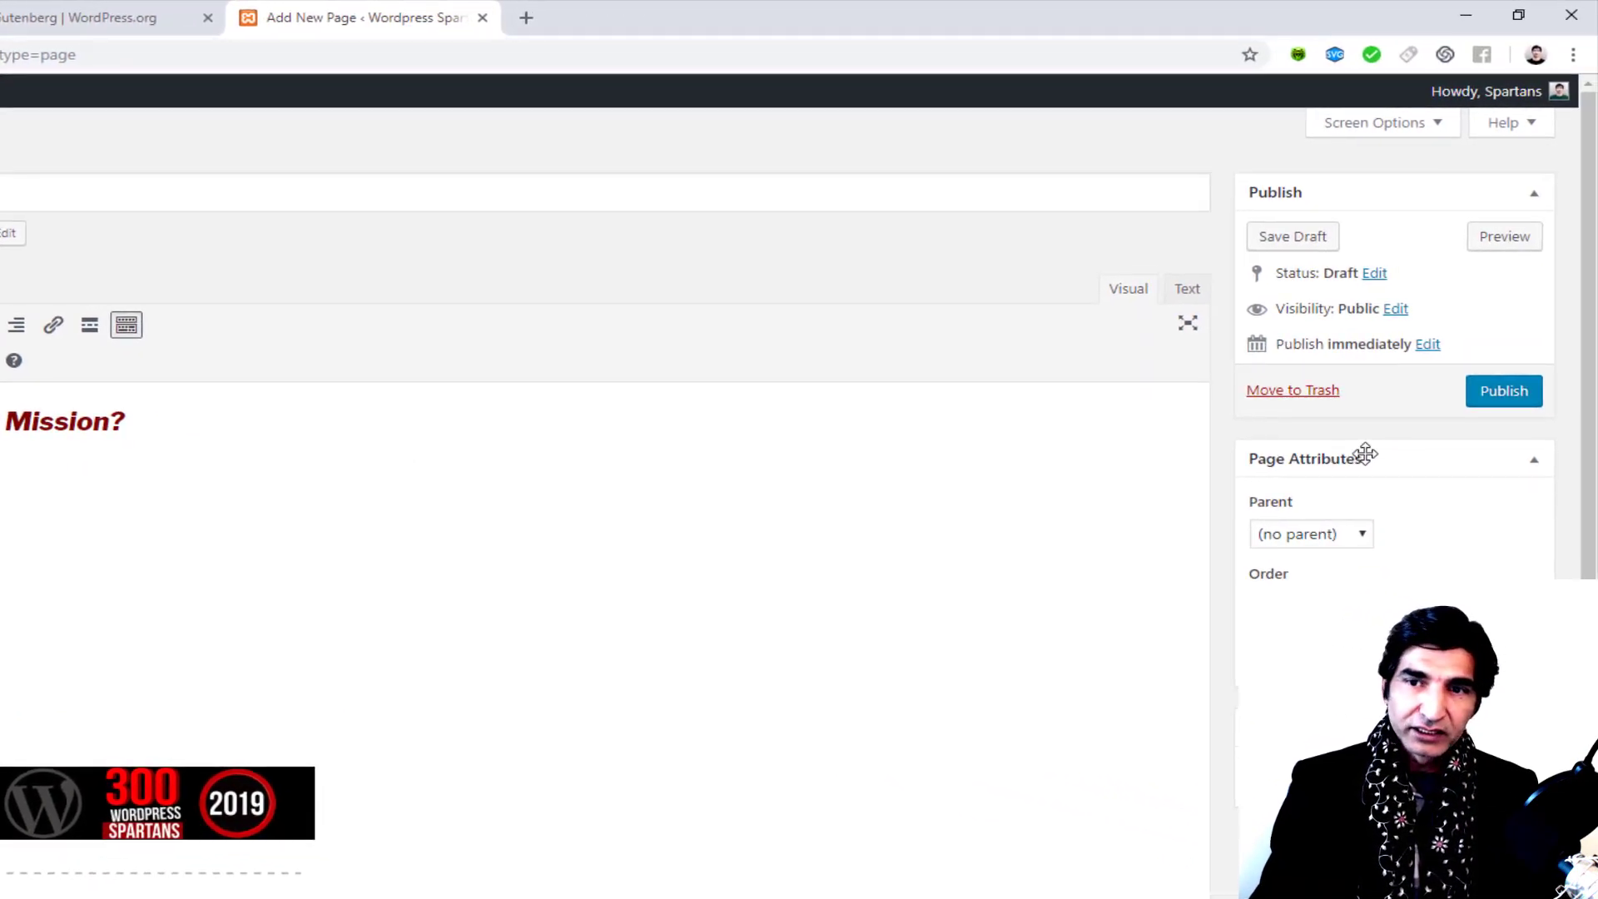
# Step: Publish the Home page and open the published page in a new browser tab
pyautogui.click(1496, 397)
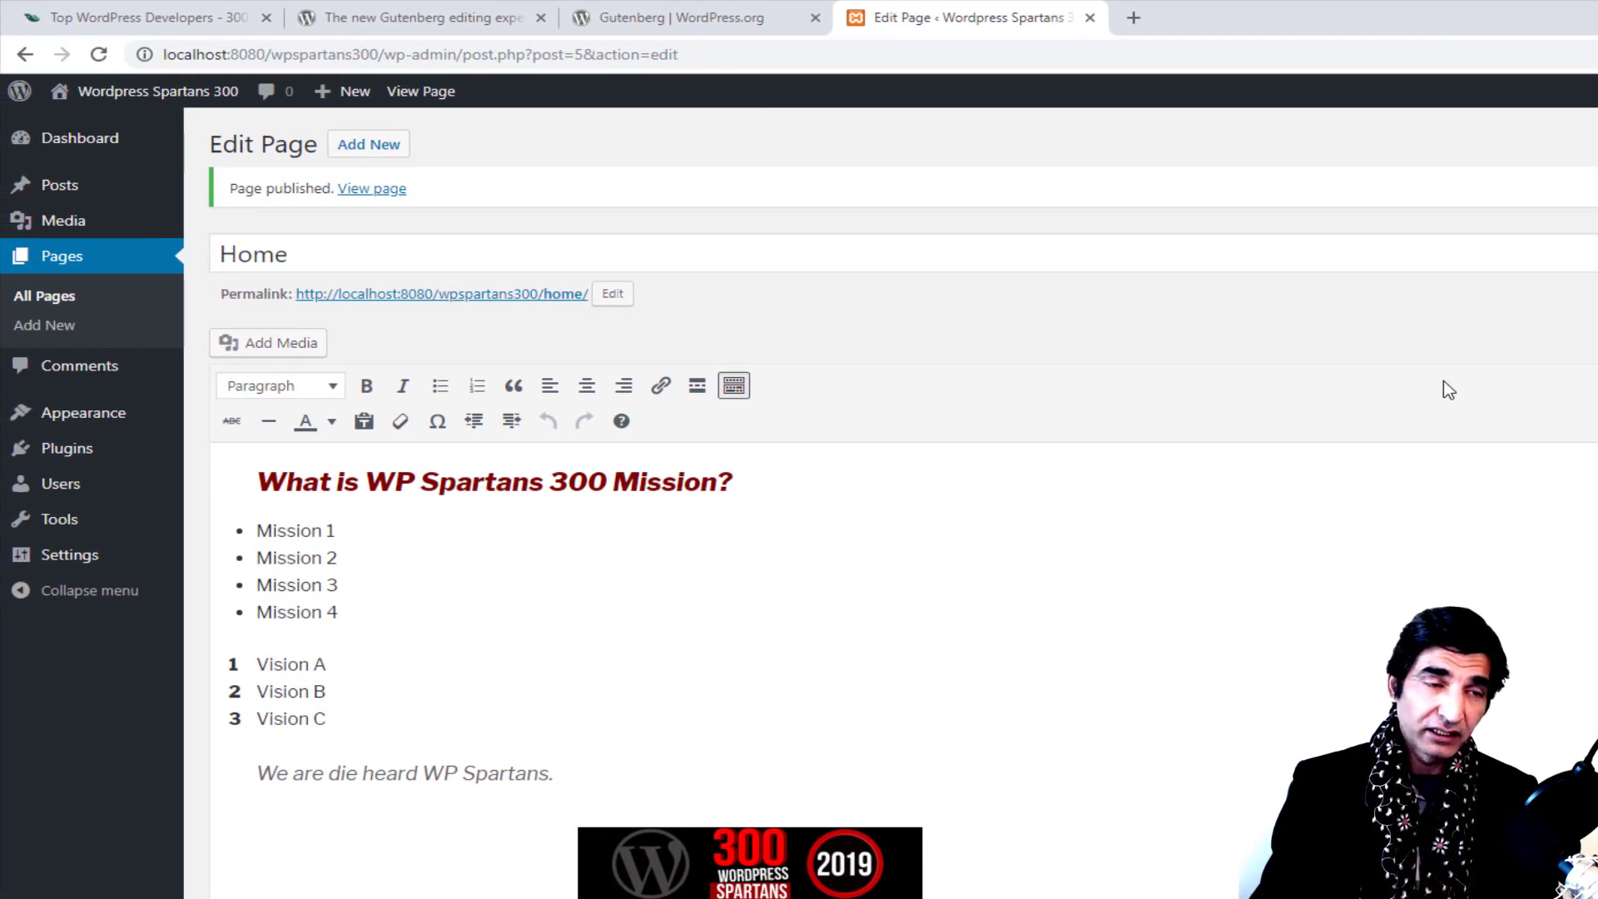
pyautogui.rightClick(359, 198)
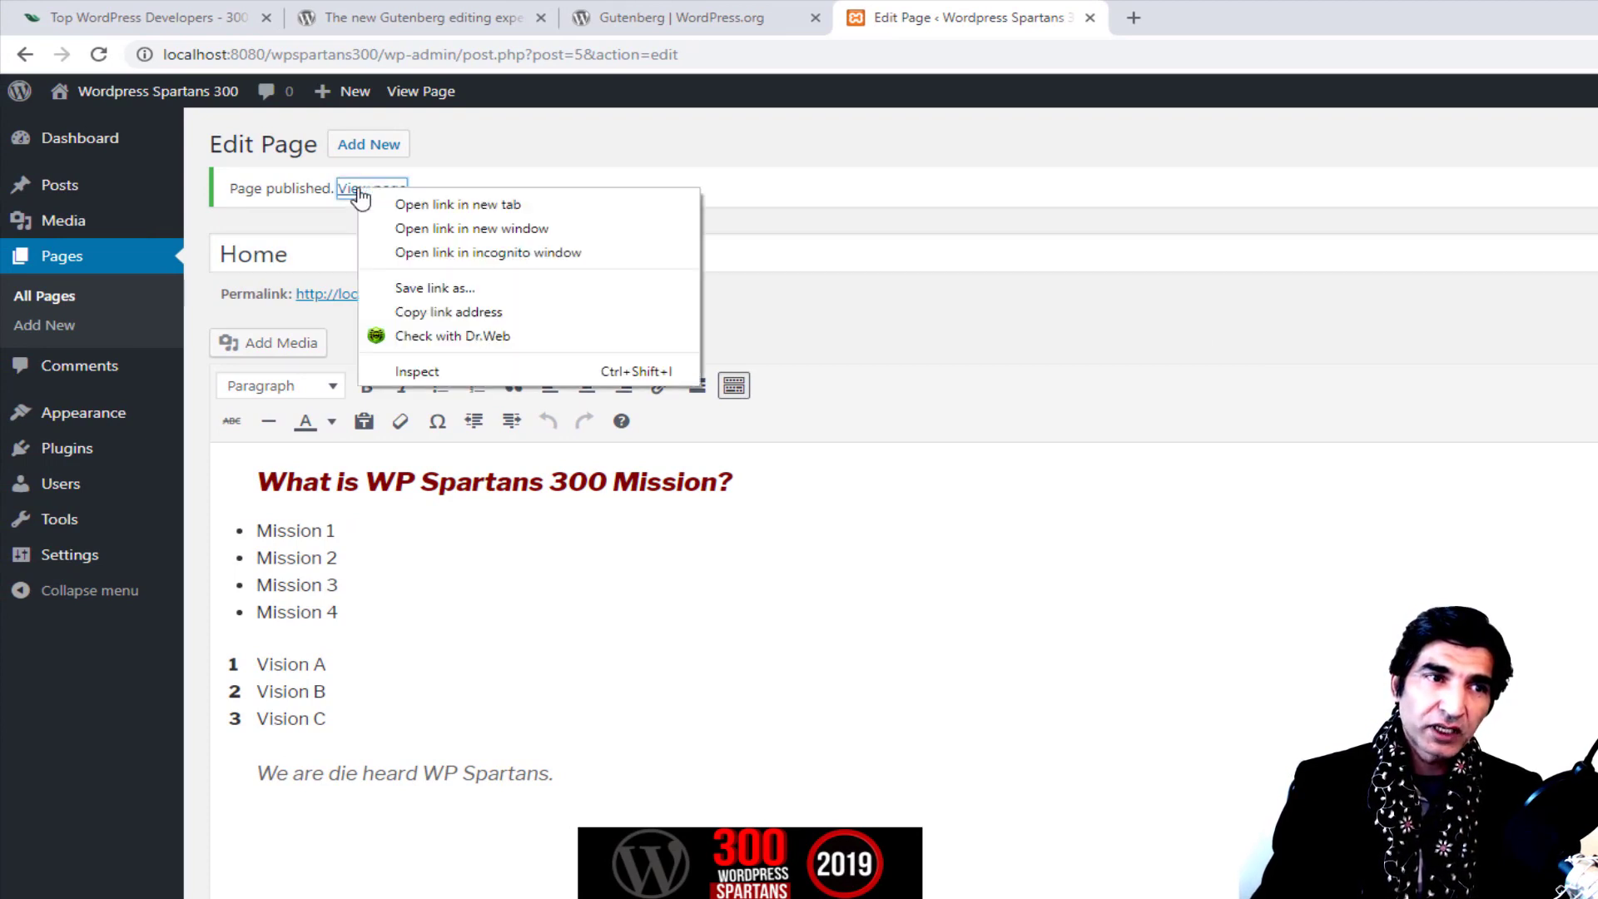
pyautogui.click(454, 204)
pyautogui.click(1290, 15)
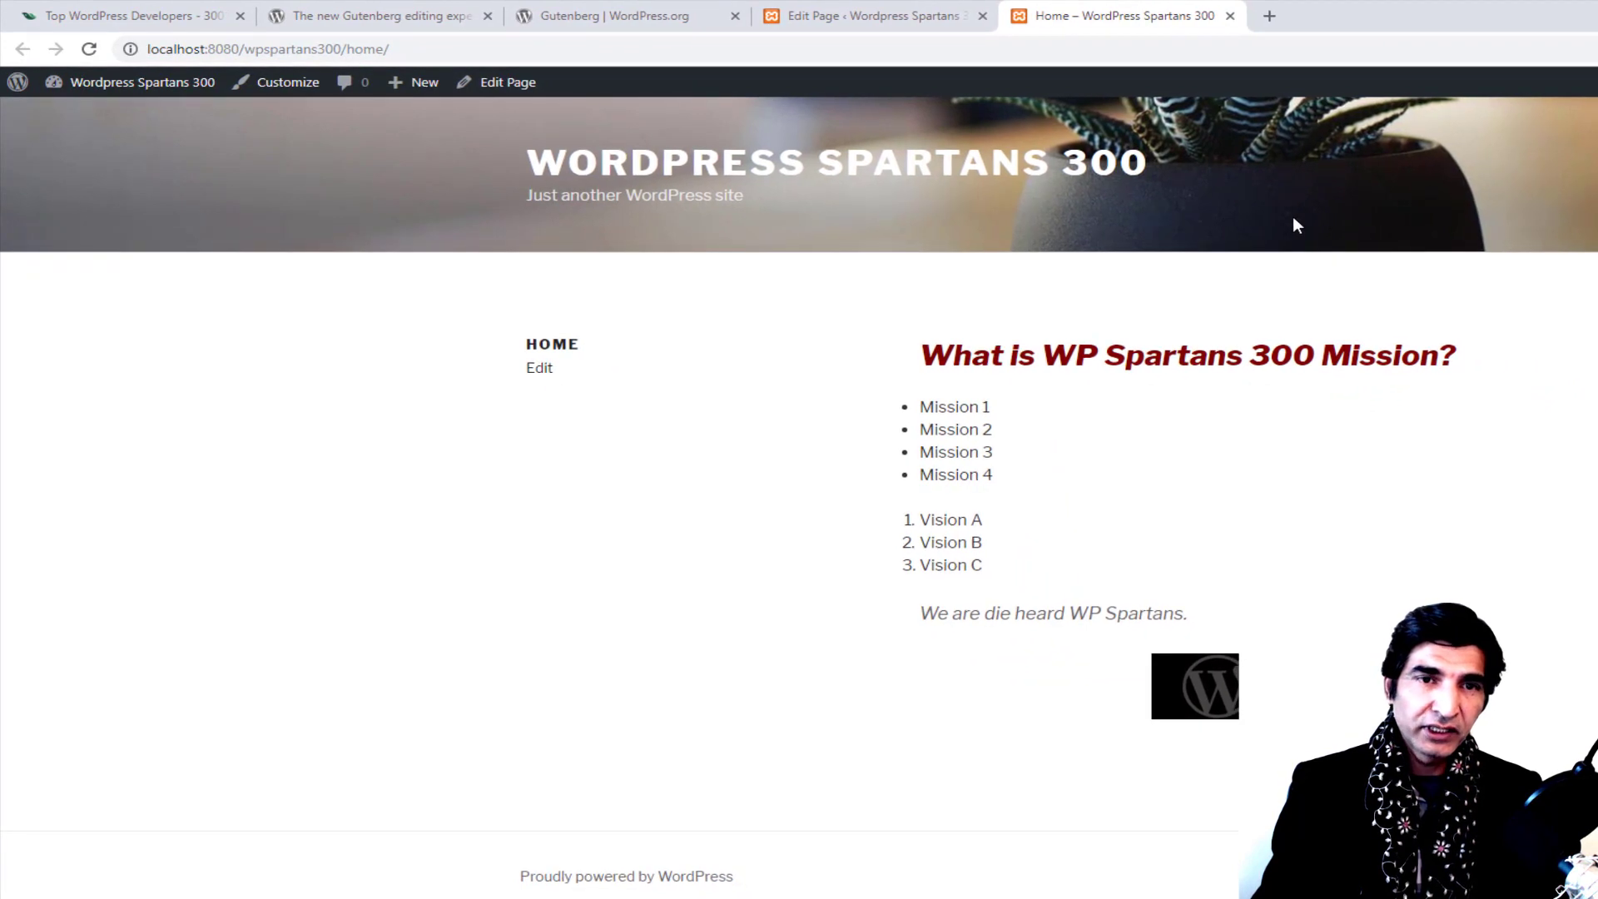
# Step: Review the heading and mission list on the published Home page, check the banner's linked site, and return to the page
pyautogui.moveTo(930, 348); pyautogui.dragTo(1559, 335)
pyautogui.click(1553, 336)
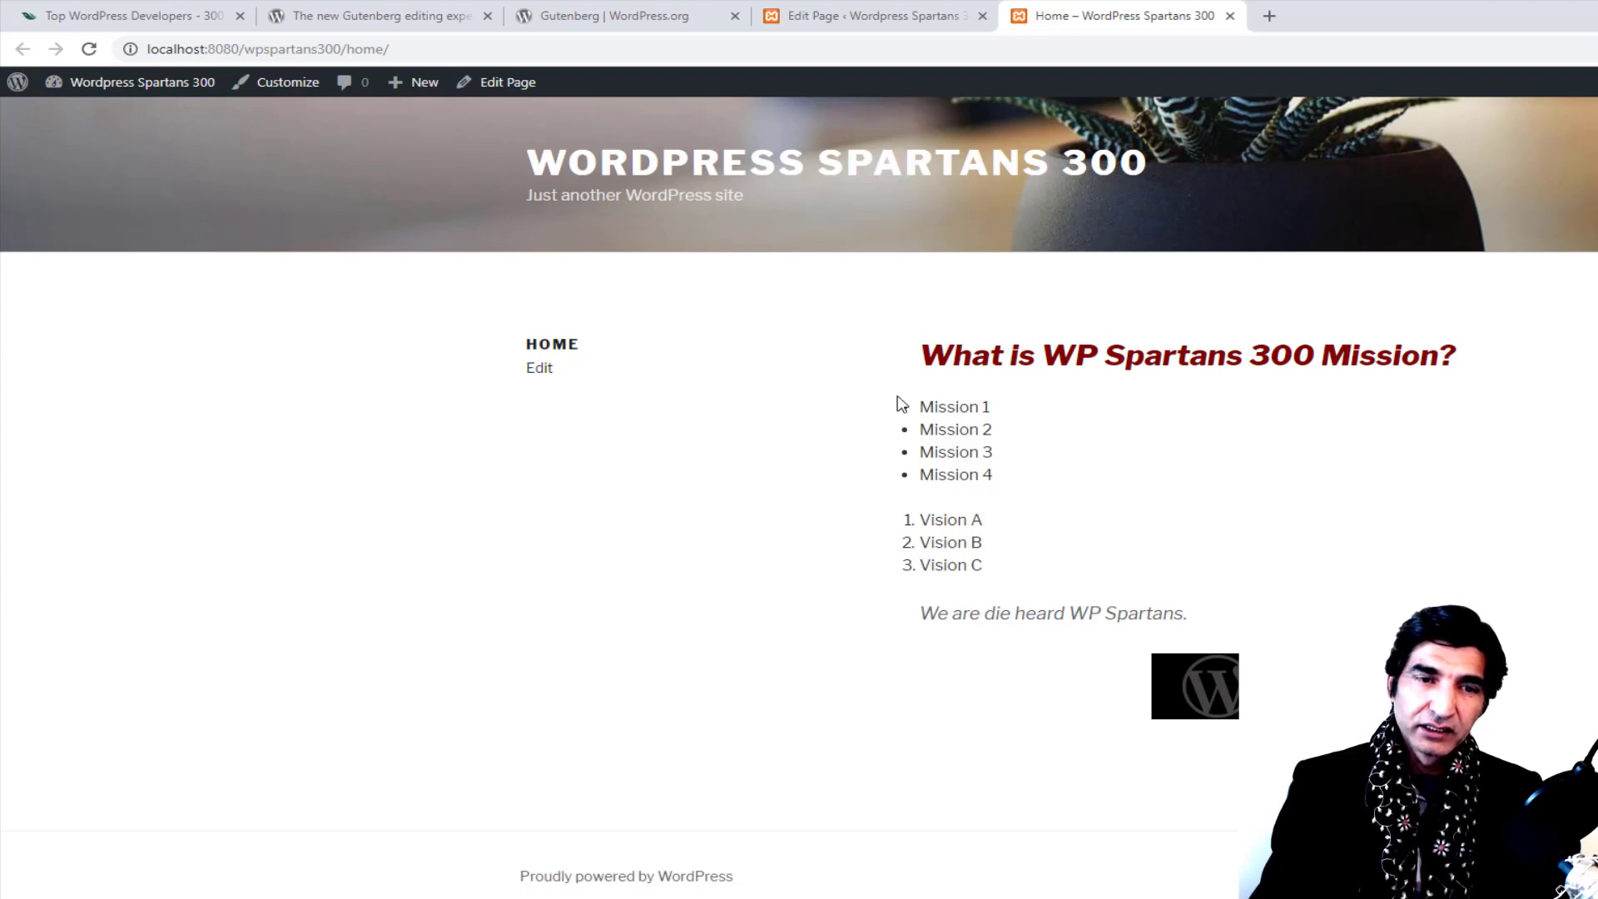
pyautogui.moveTo(954, 439); pyautogui.dragTo(1038, 503)
pyautogui.click(1040, 503)
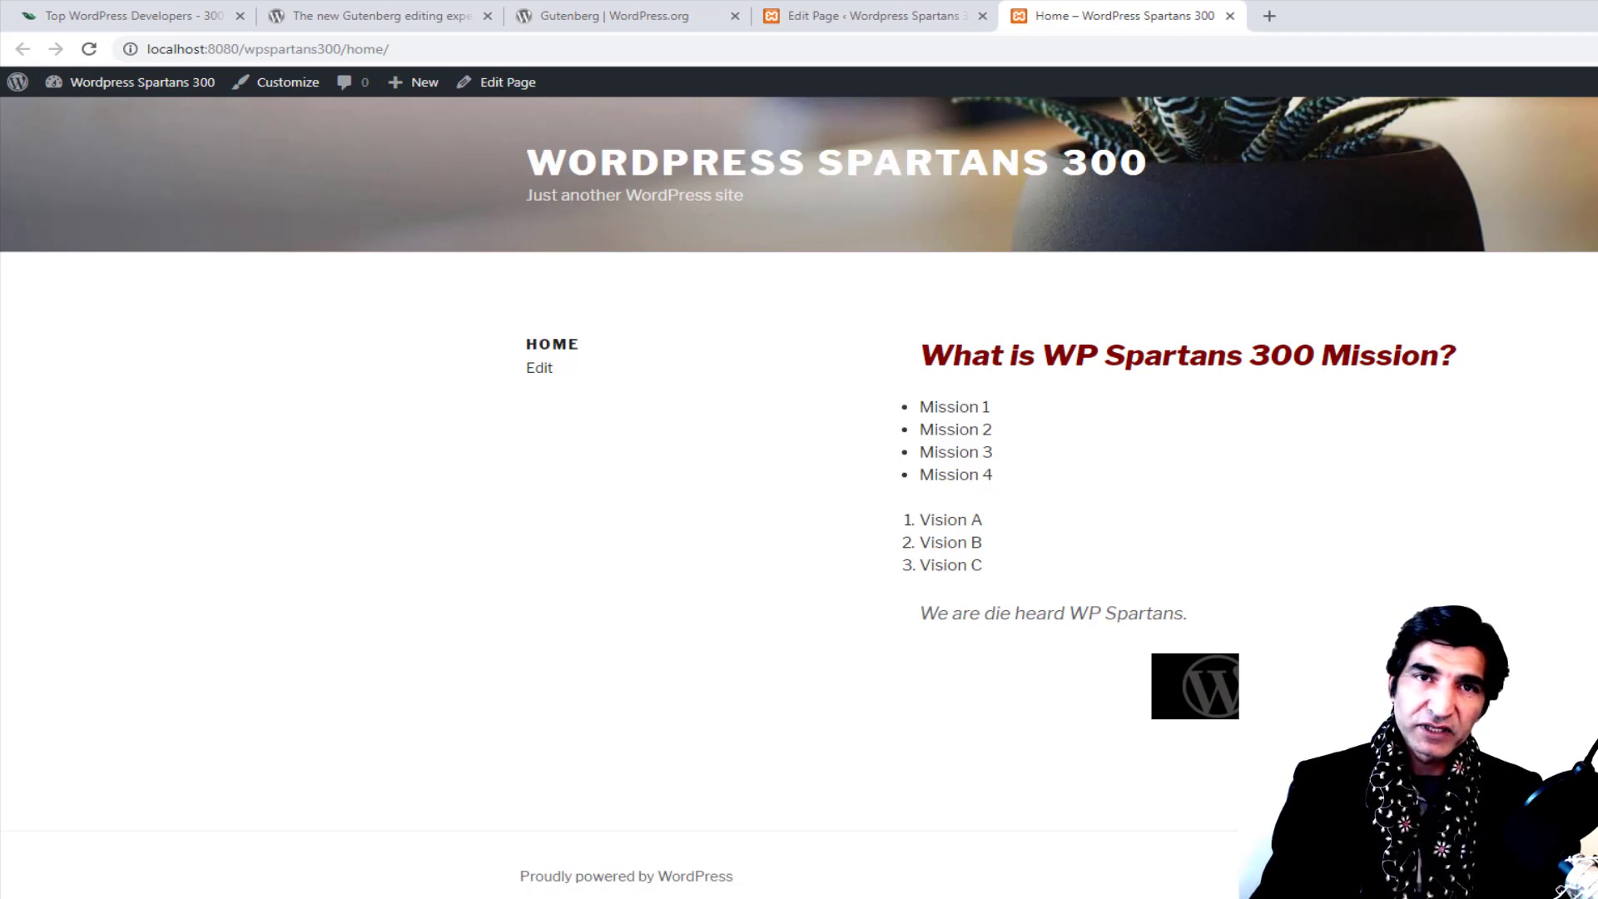
pyautogui.press('F5')
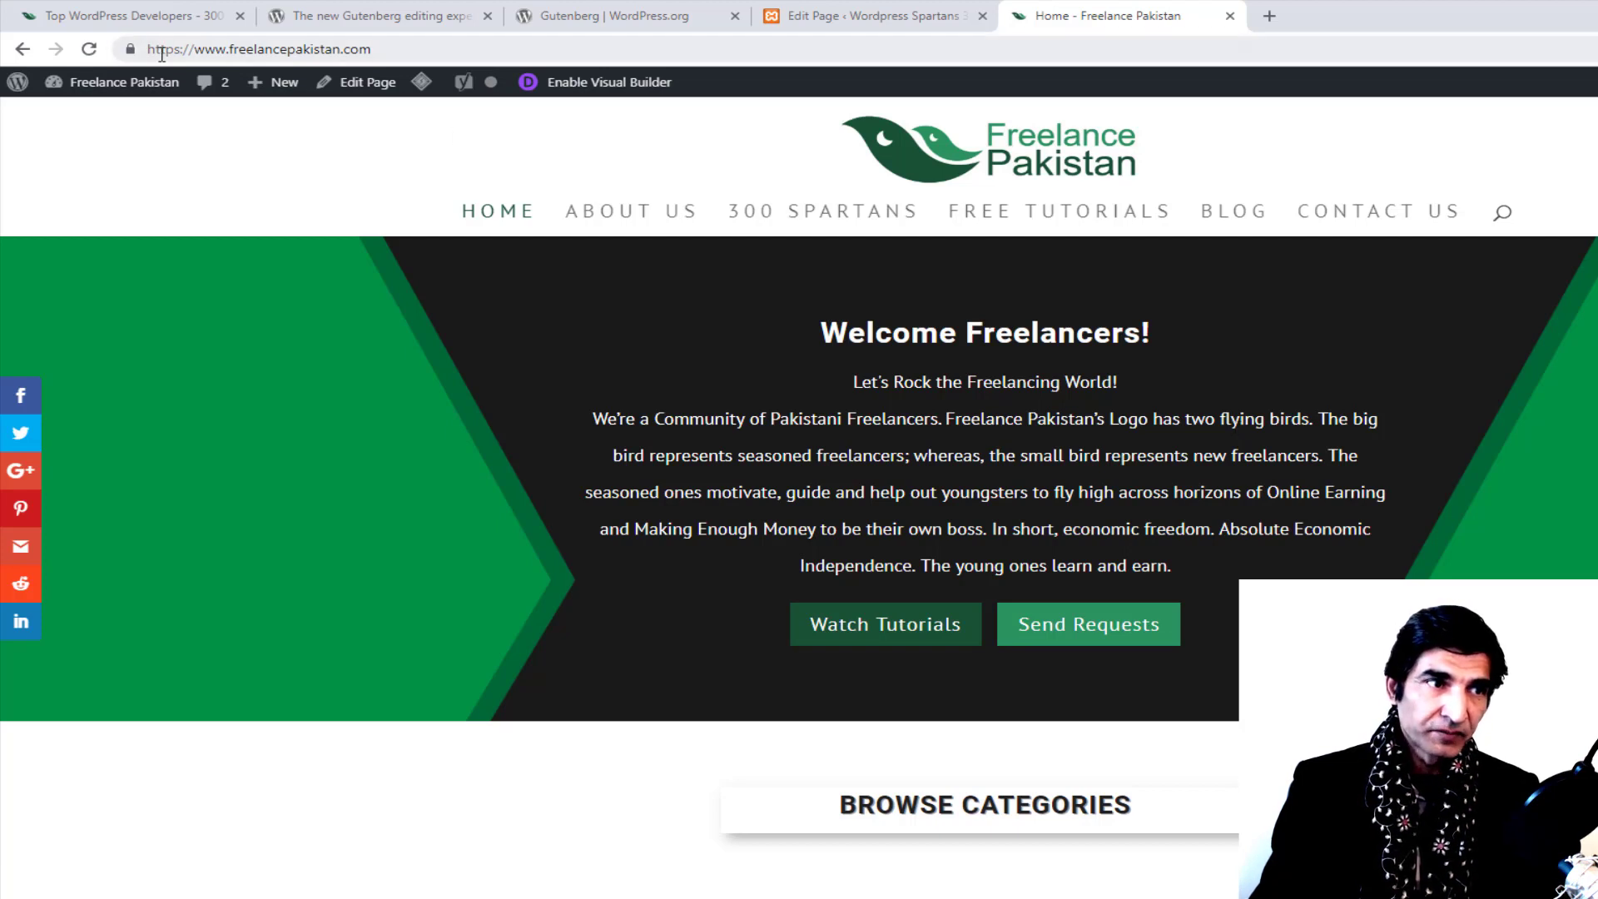
pyautogui.click(22, 49)
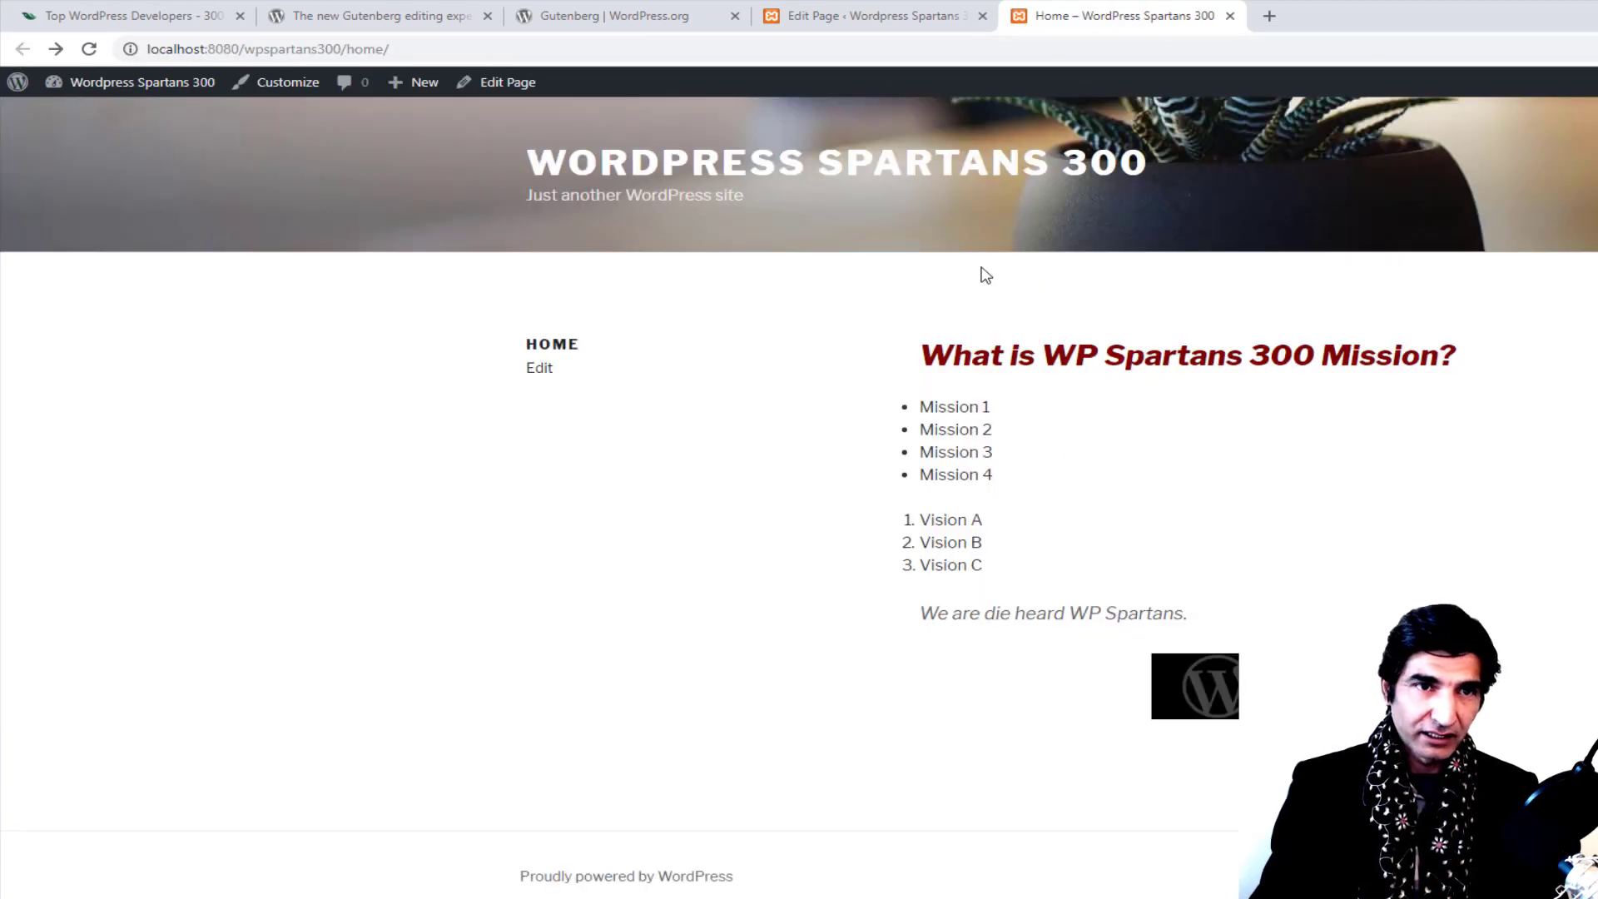
# Step: Return to the WordPress admin and activate the installed Gutenberg plugin
pyautogui.click(869, 16)
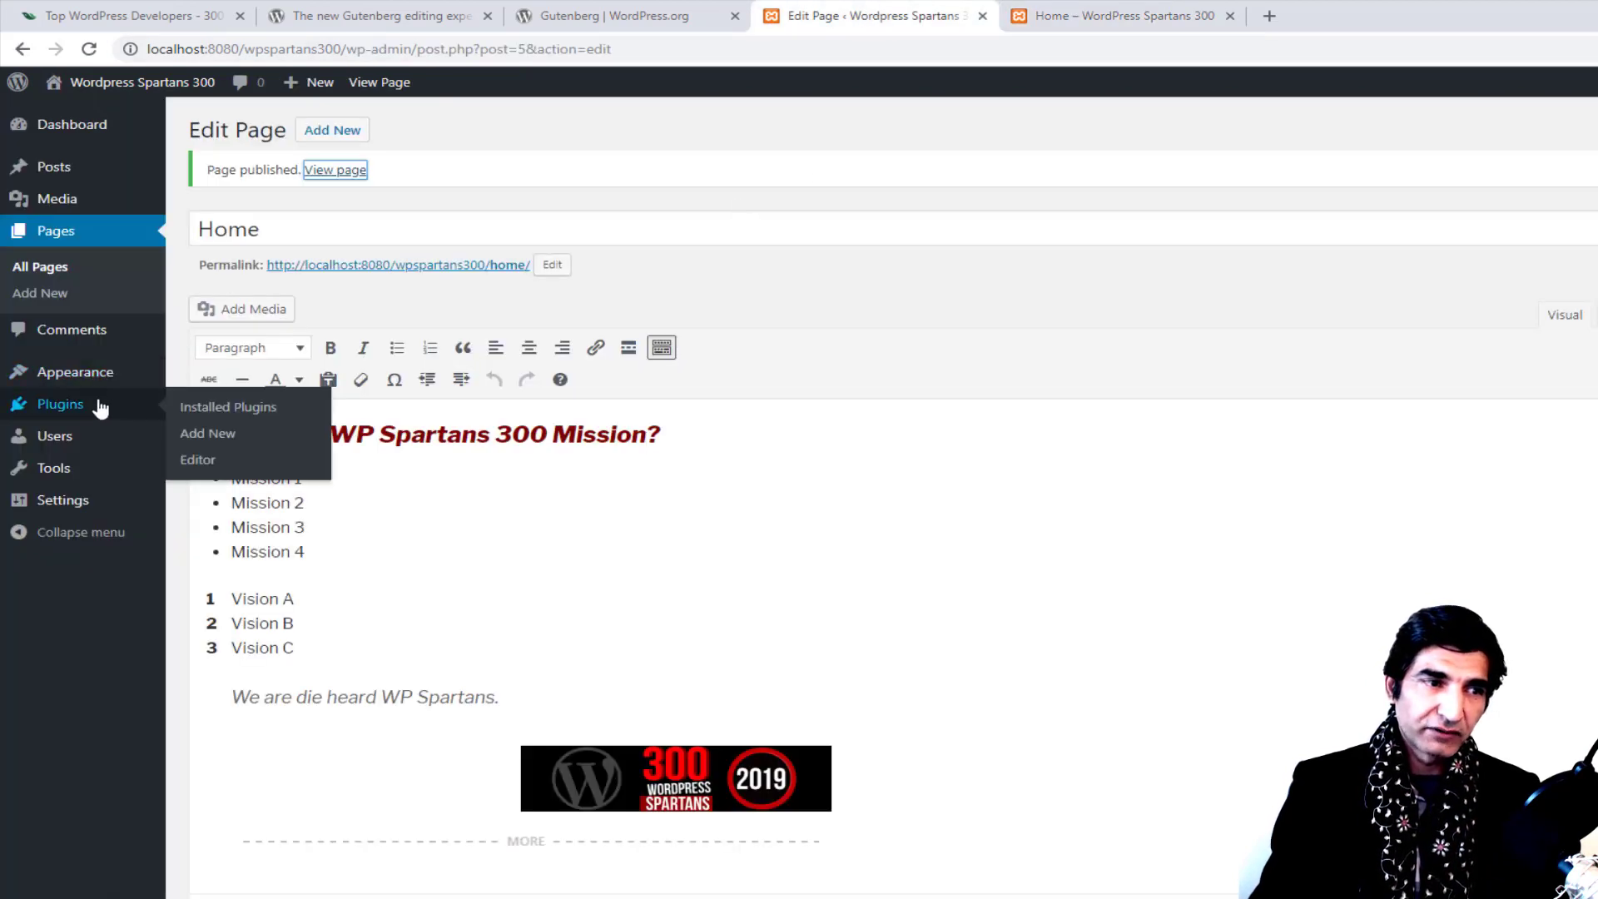
pyautogui.moveTo(76, 412)
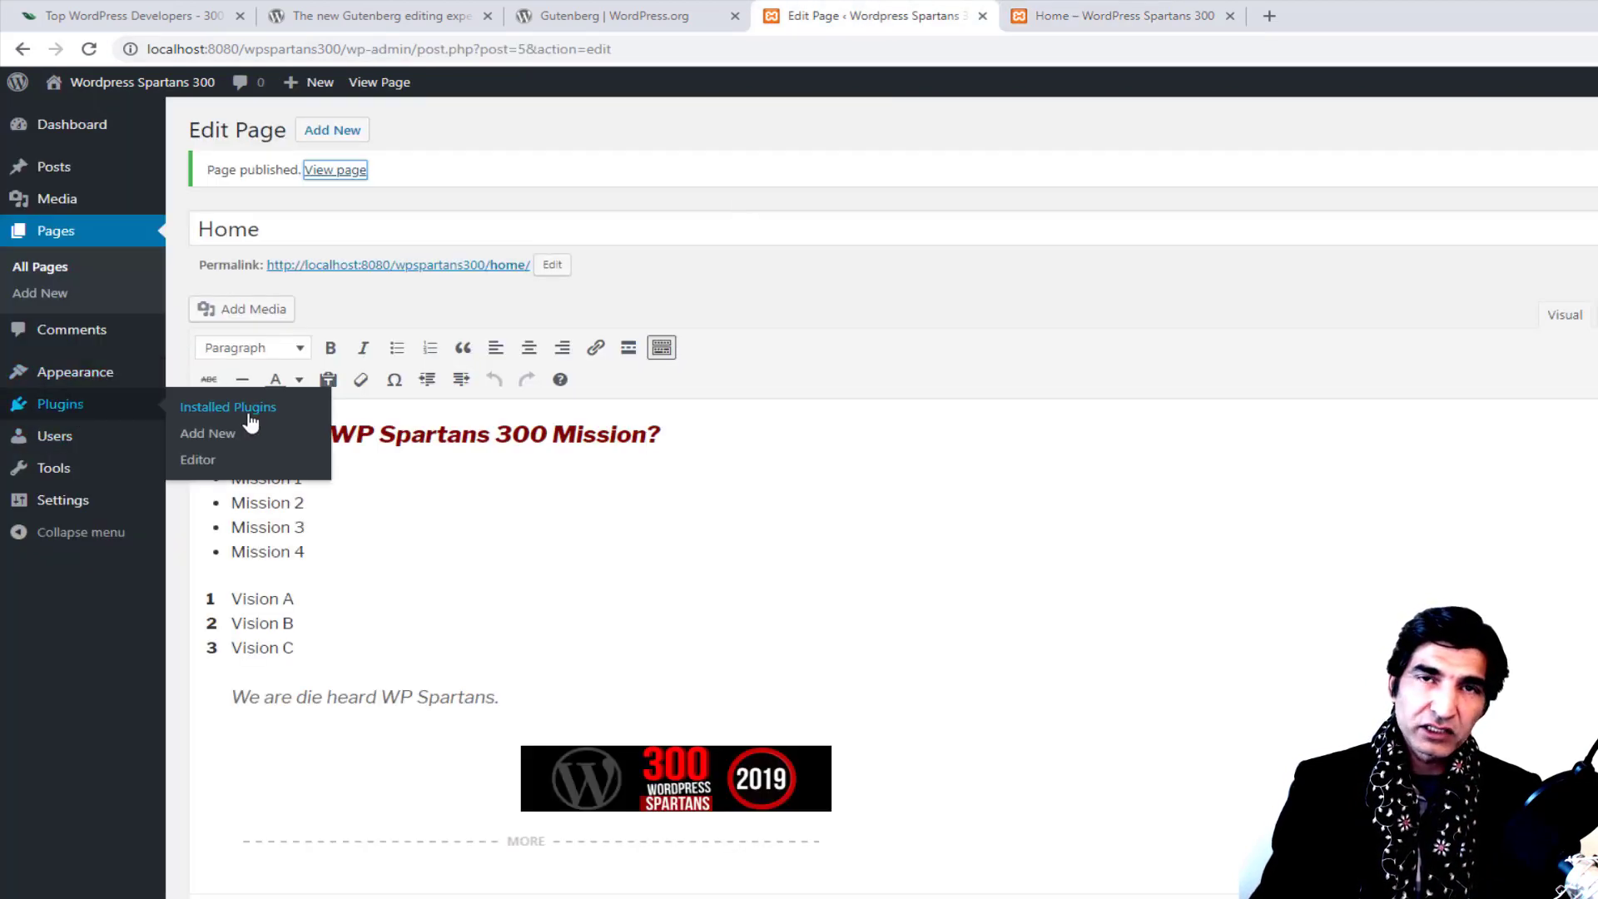
pyautogui.click(250, 416)
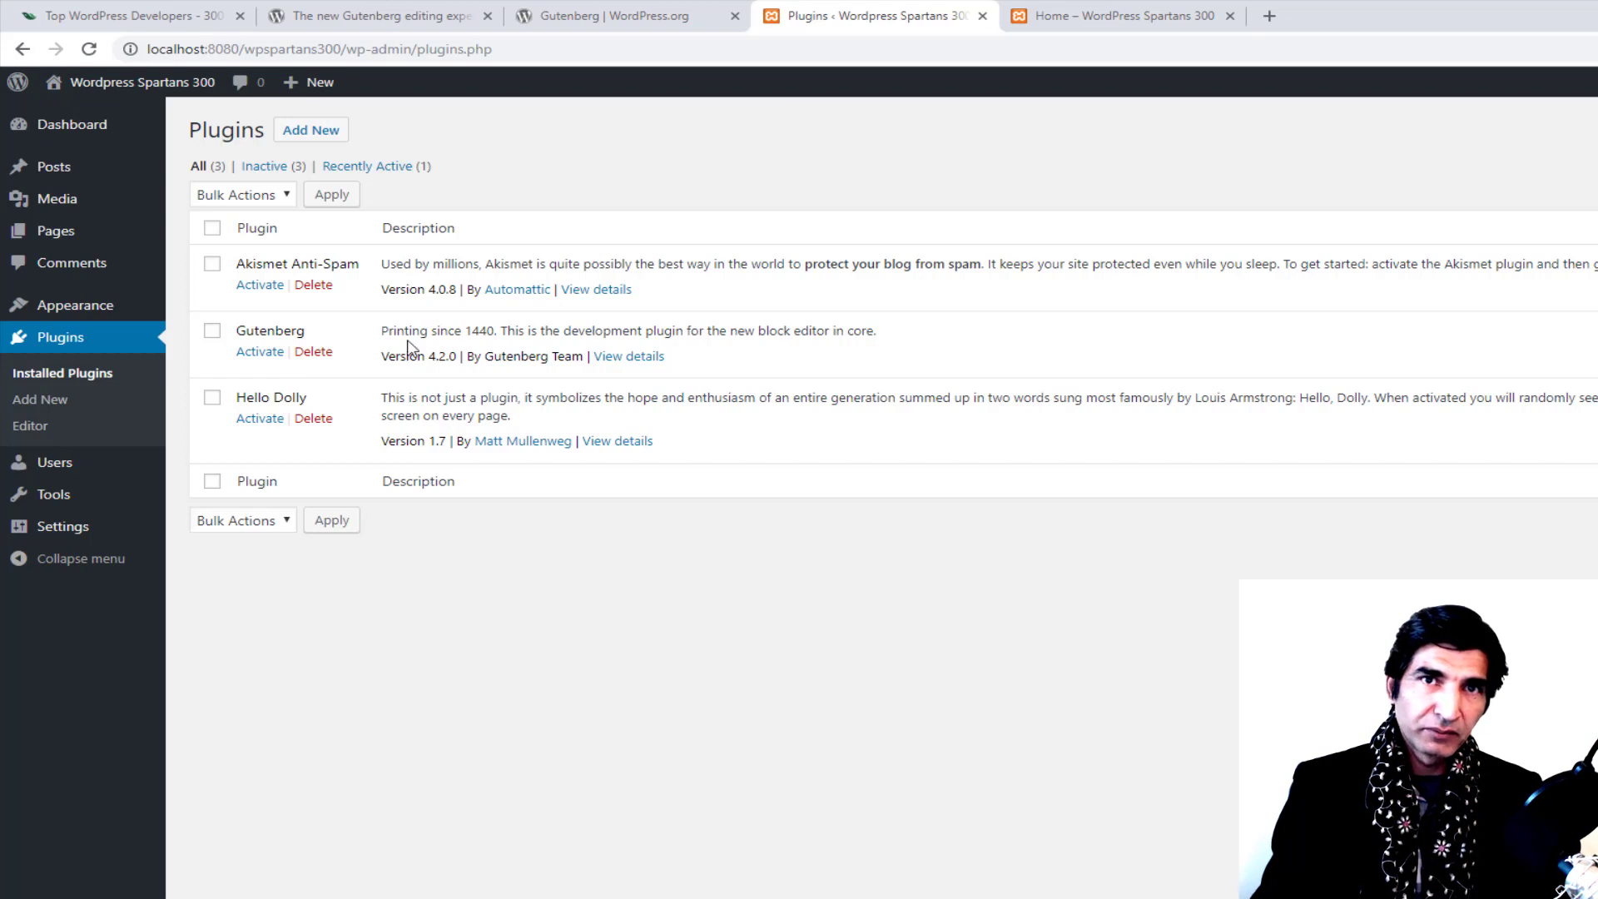
pyautogui.click(248, 353)
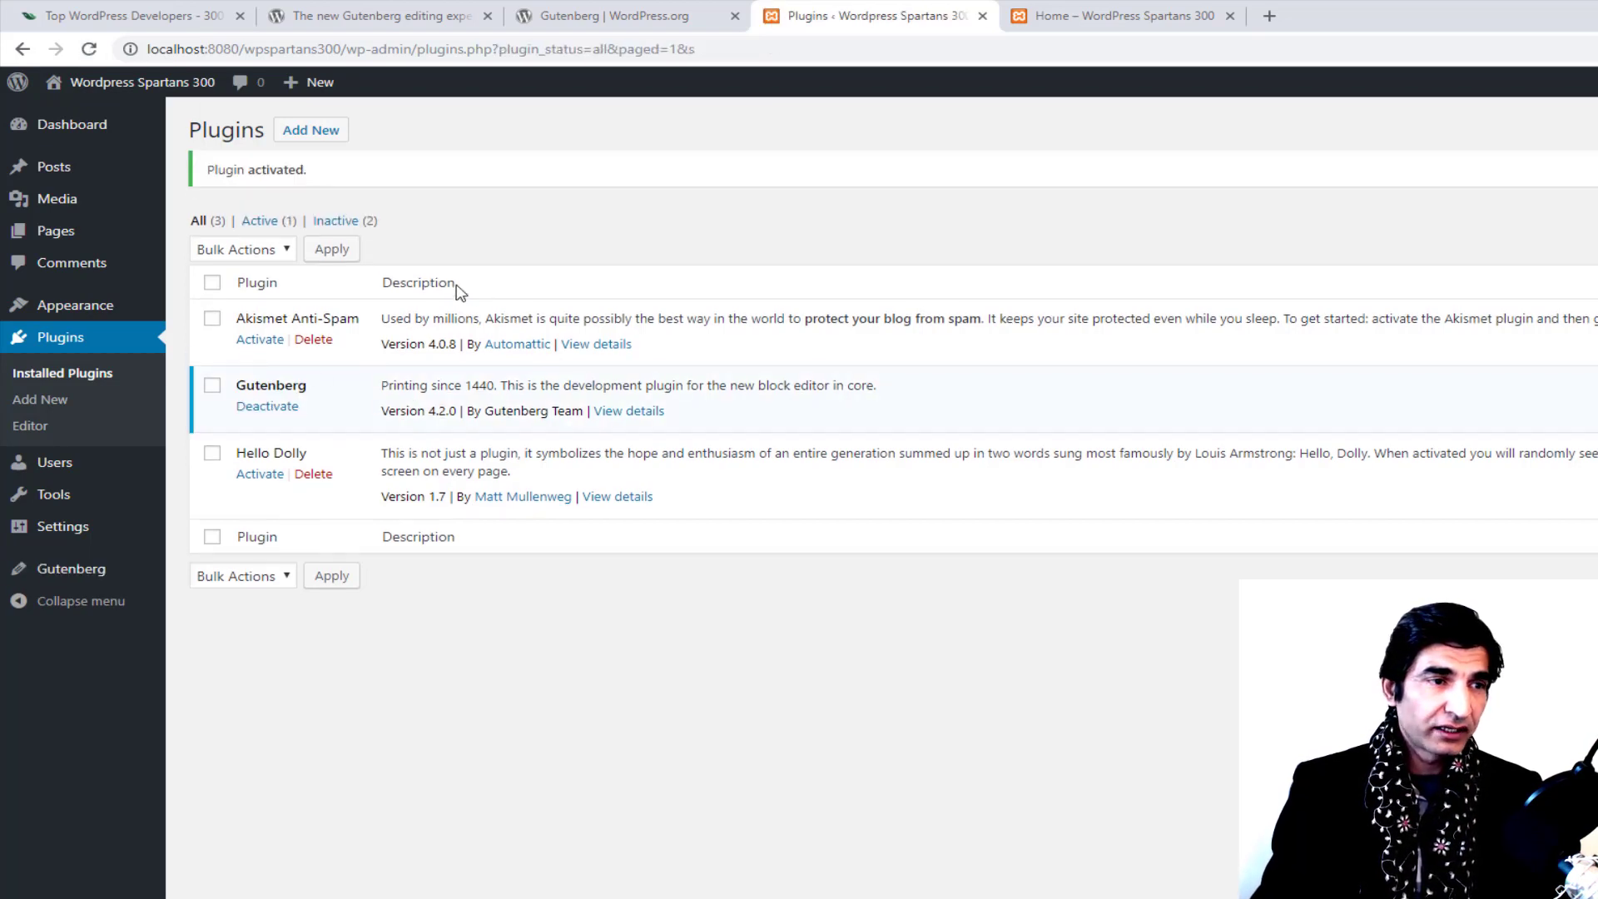
# Step: Start a new page in the Gutenberg editor and look through the blocks and categories offered in the block inserter
pyautogui.moveTo(55, 231)
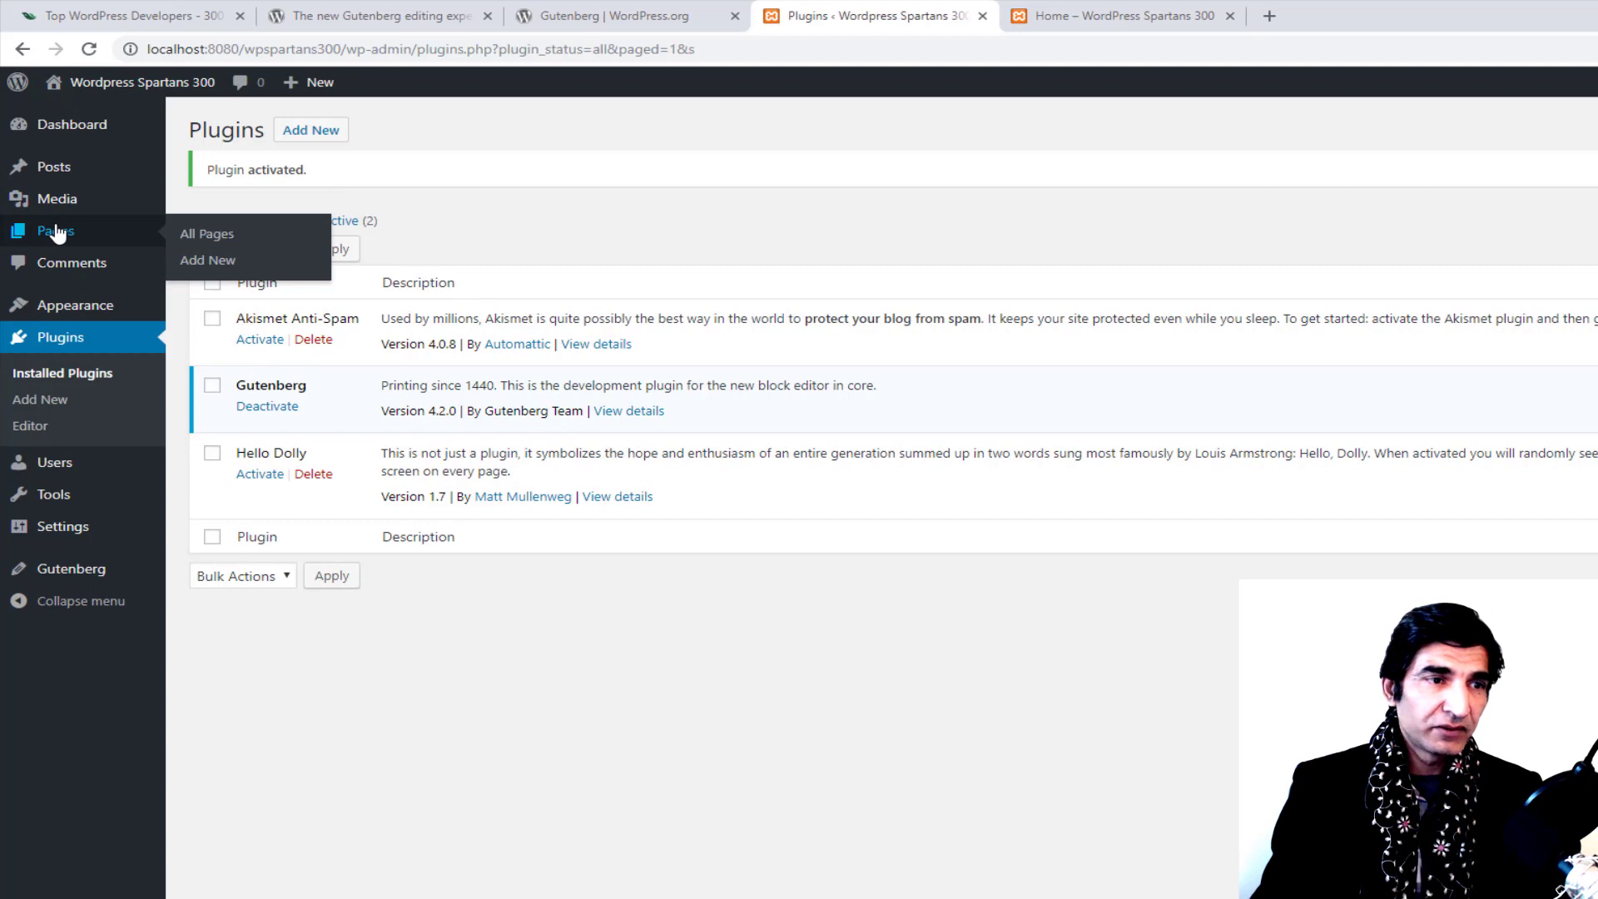
pyautogui.click(213, 263)
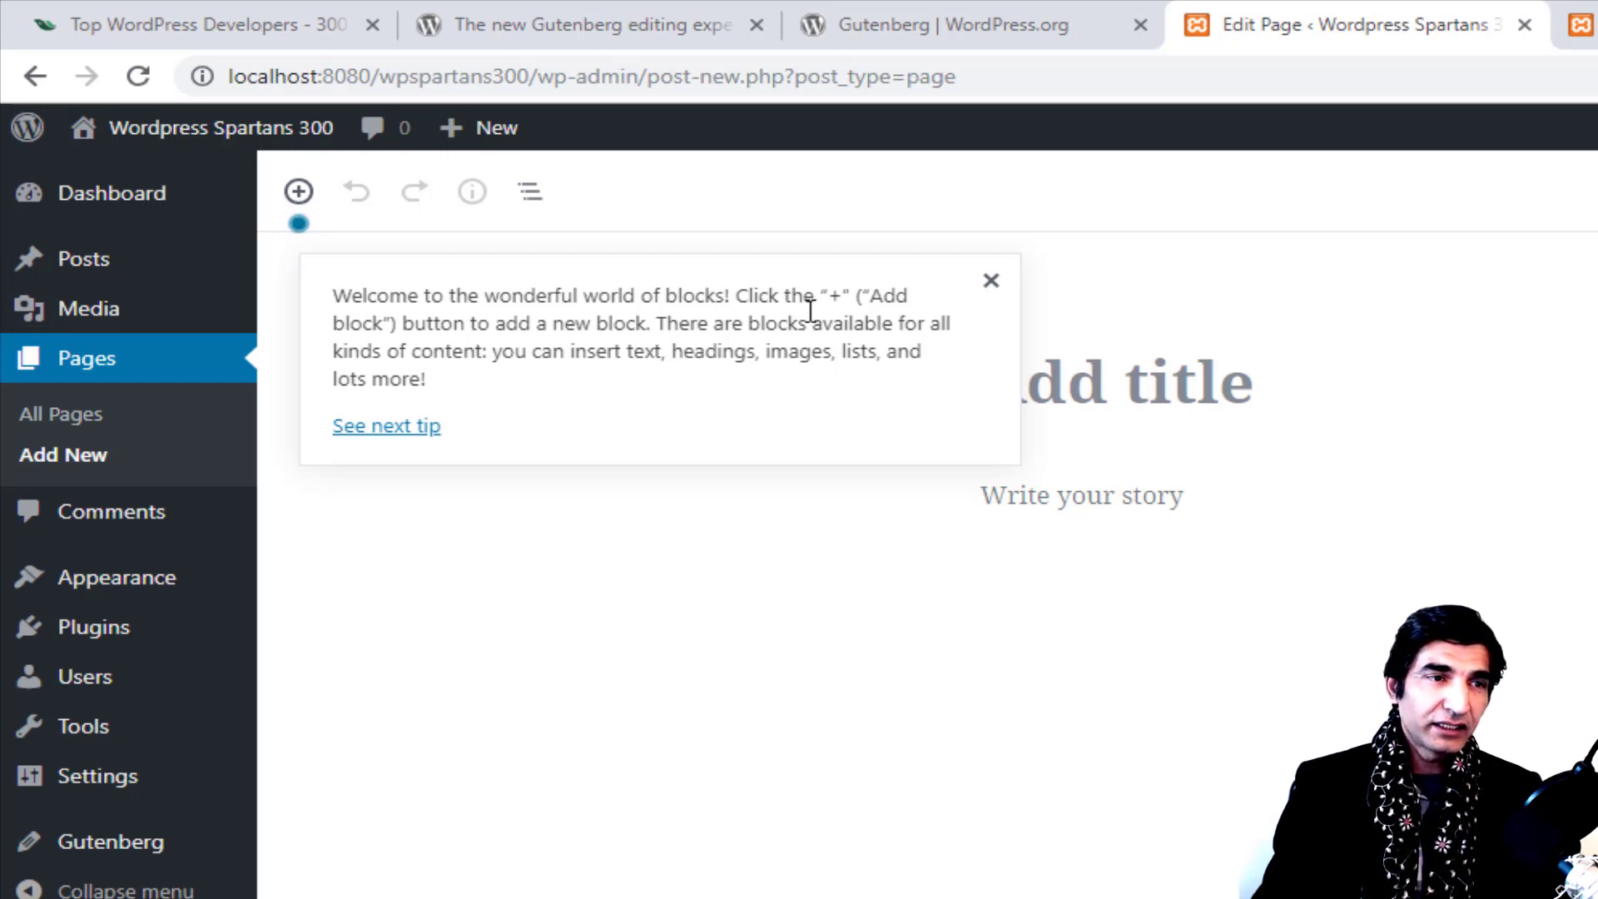
pyautogui.click(298, 193)
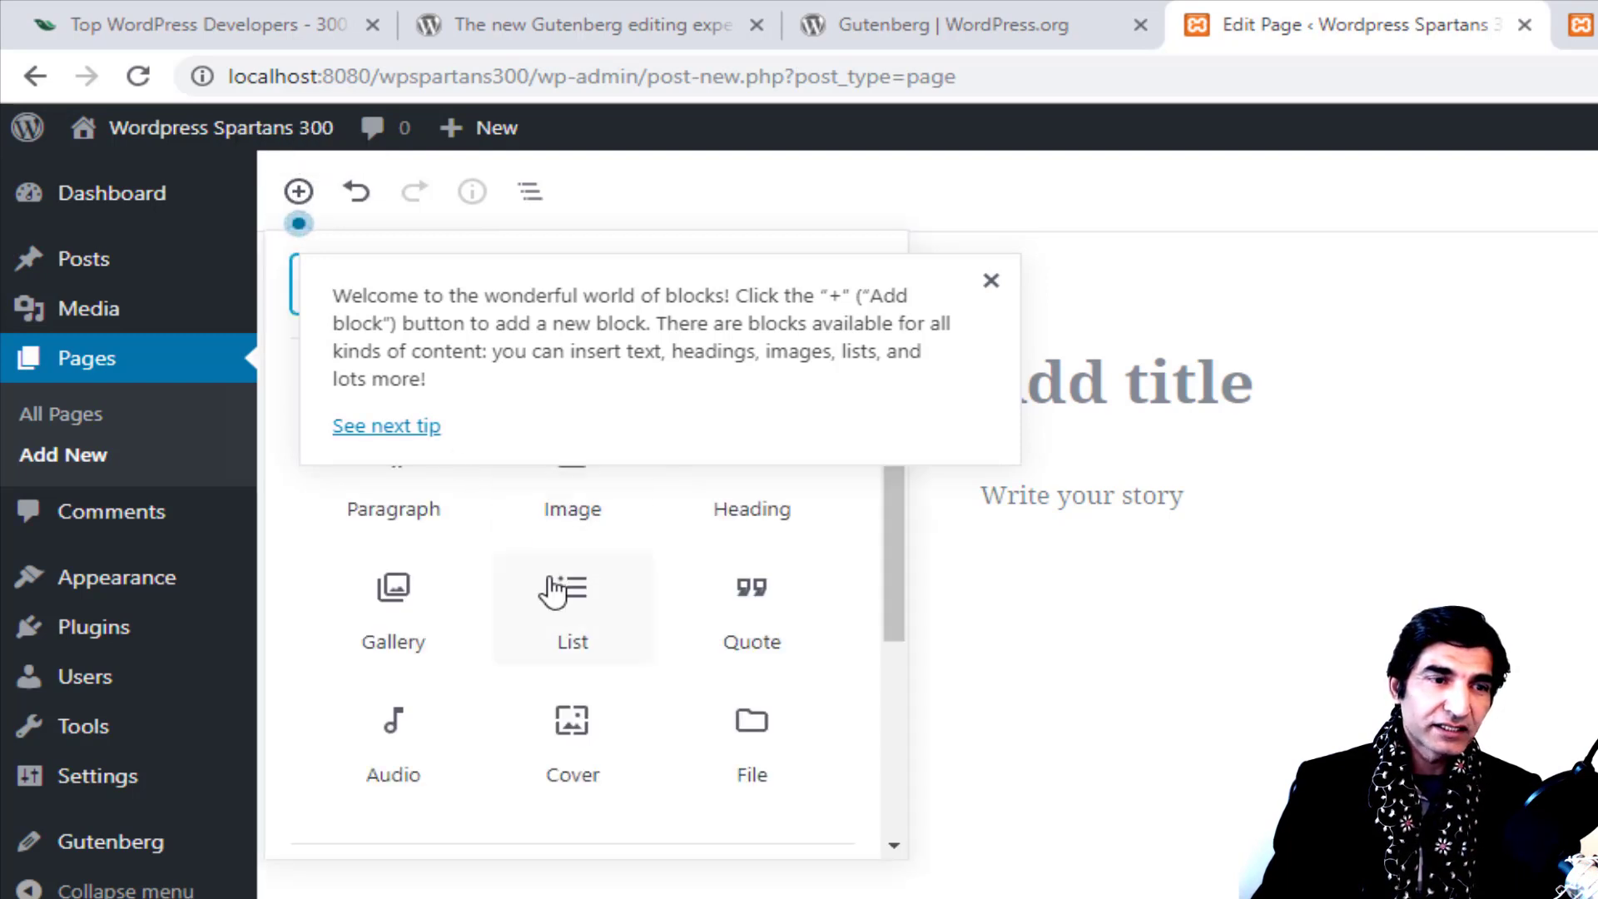
pyautogui.click(894, 501)
pyautogui.moveTo(893, 504)
pyautogui.mouseDown()
pyautogui.moveTo(895, 582)
pyautogui.moveTo(889, 516)
pyautogui.mouseUp()
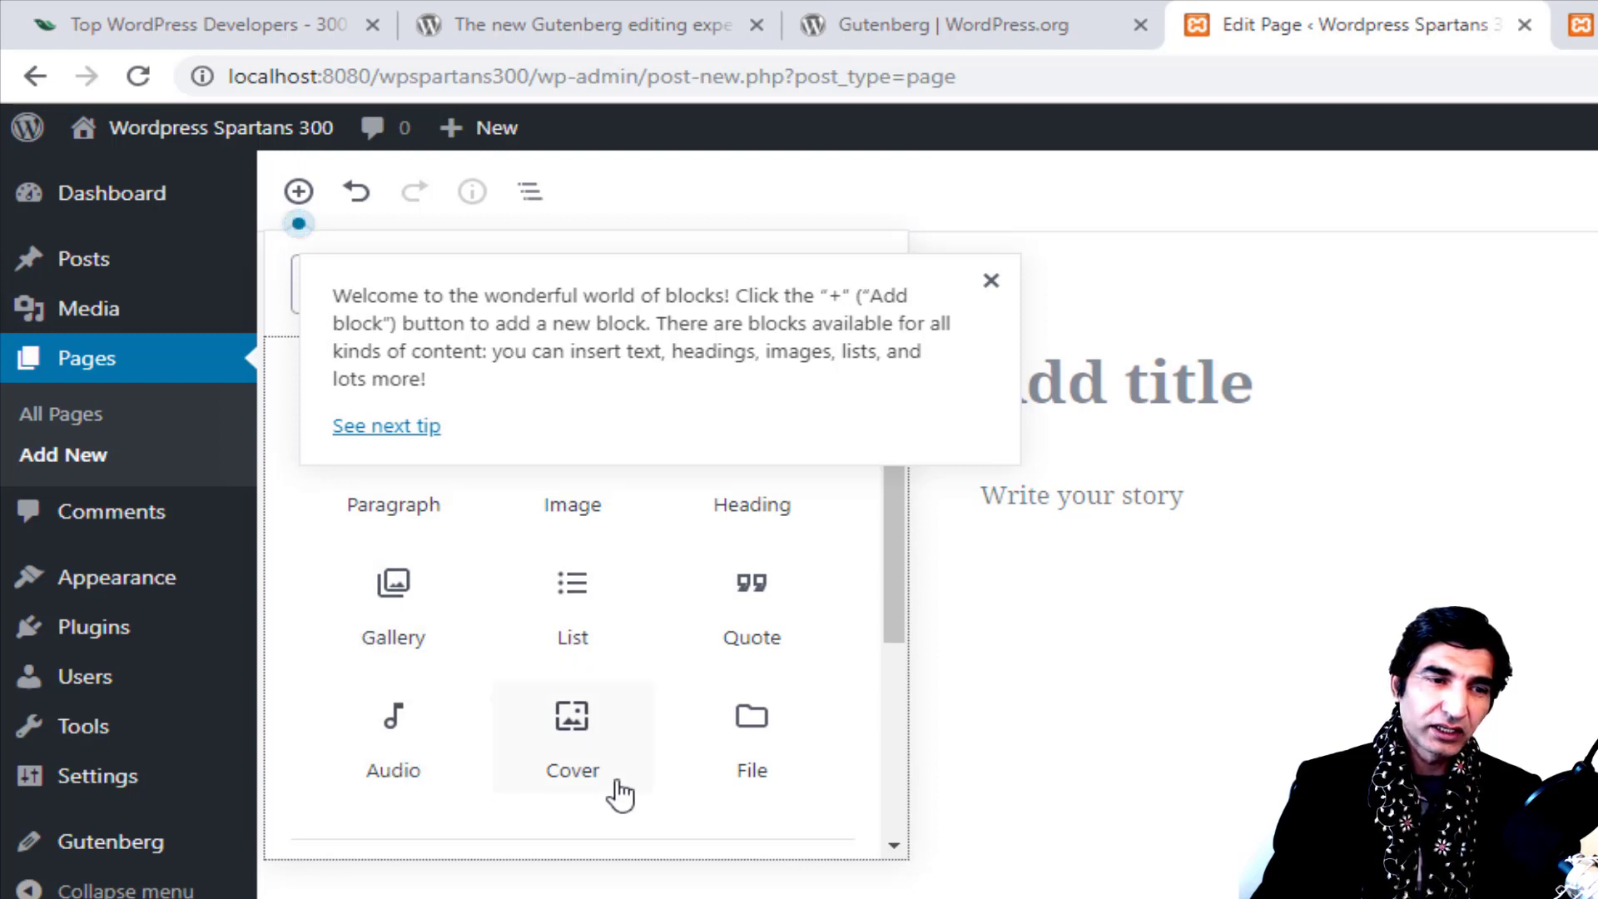
pyautogui.scroll(-3, 772, 694)
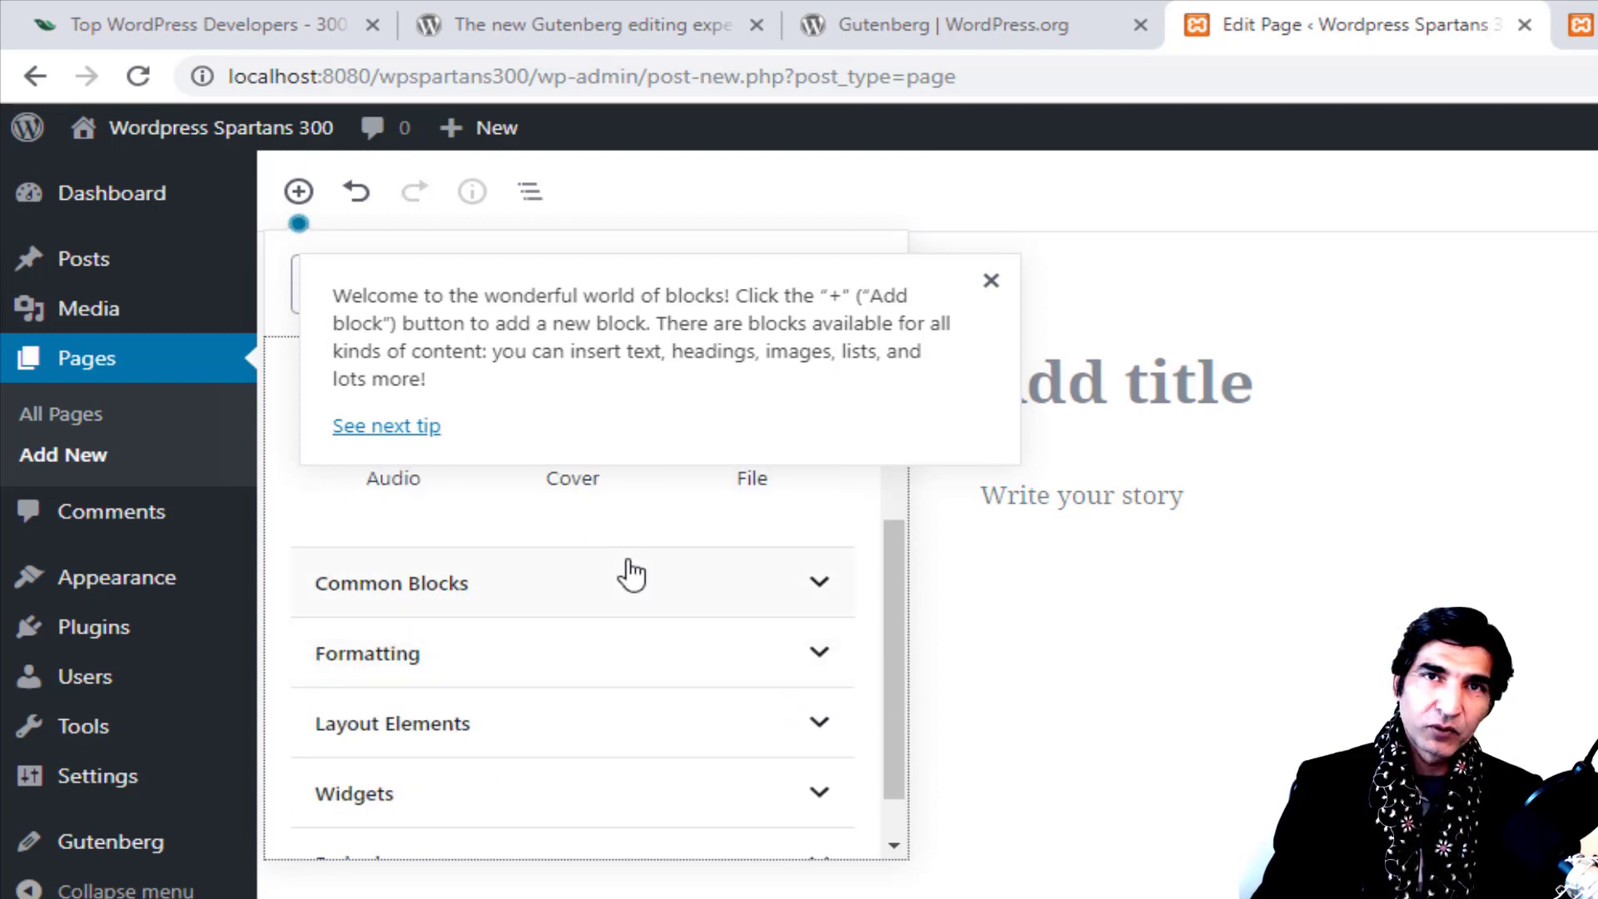
pyautogui.scroll(2, 630, 573)
pyautogui.scroll(-2, 630, 573)
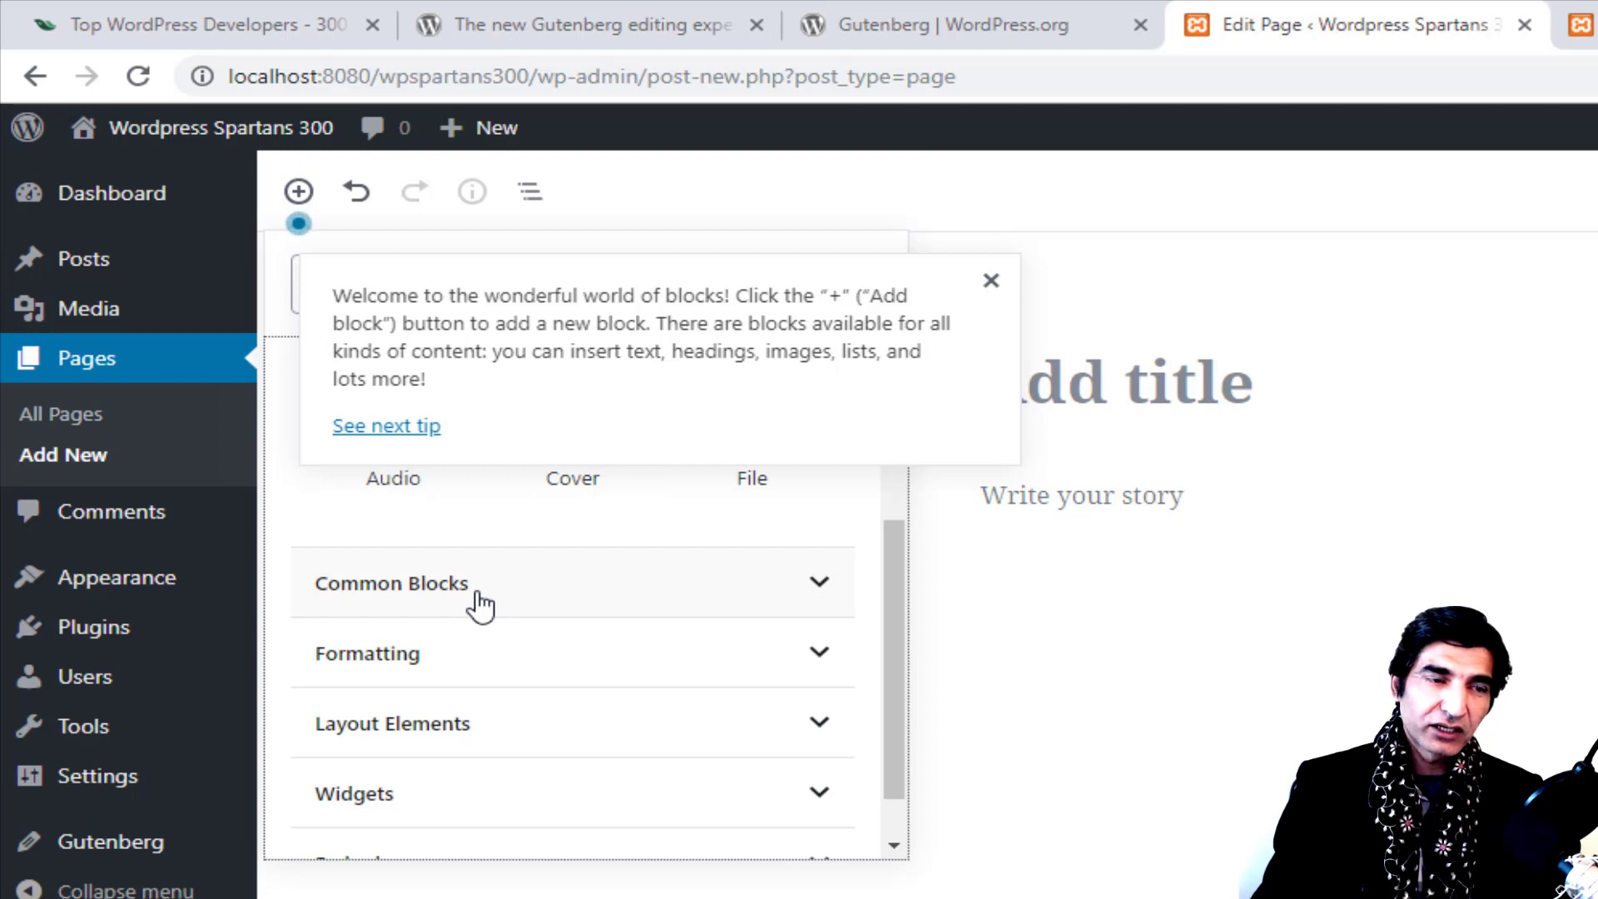
# Step: Expand the Common Blocks and Formatting categories in the block inserter and look through their blocks
pyautogui.click(814, 606)
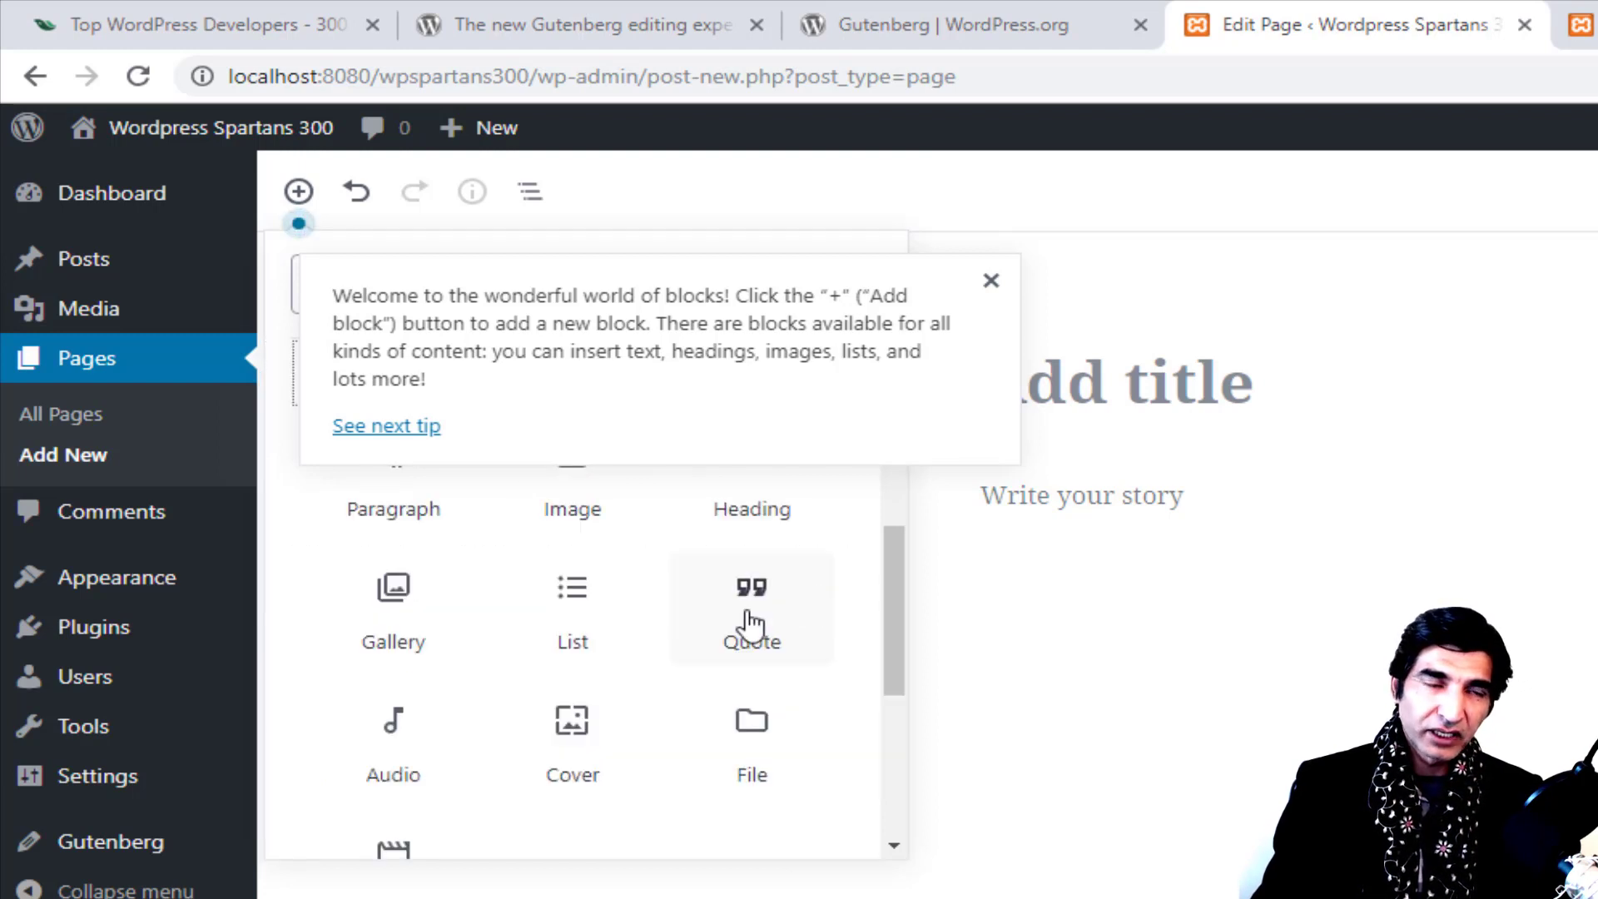
pyautogui.scroll(-5, 751, 623)
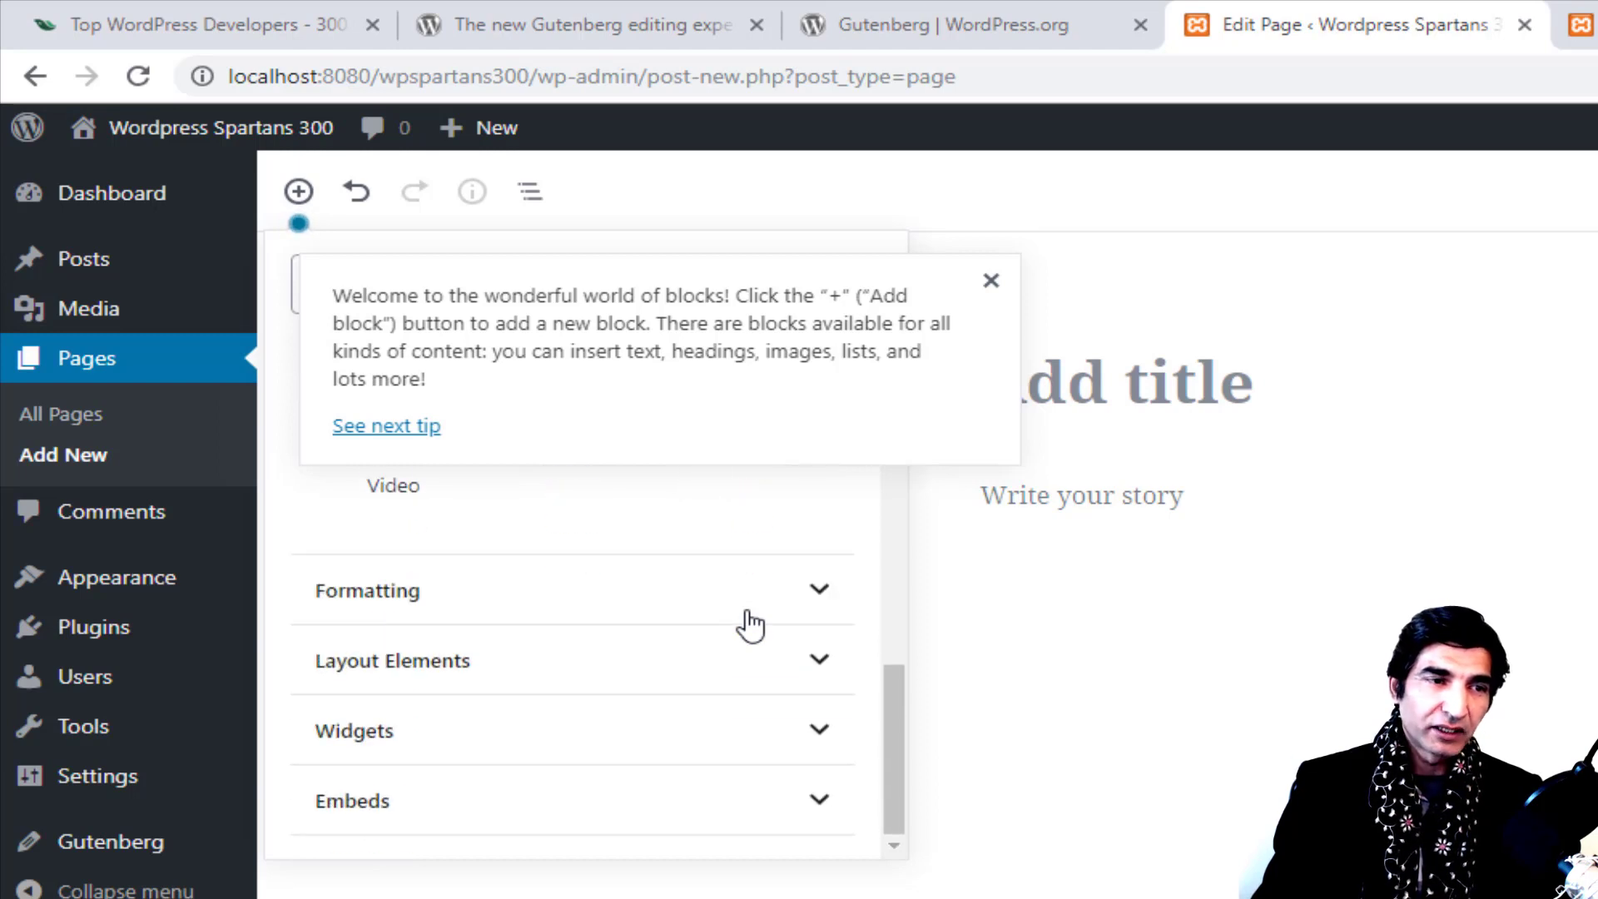
pyautogui.scroll(3, 528, 510)
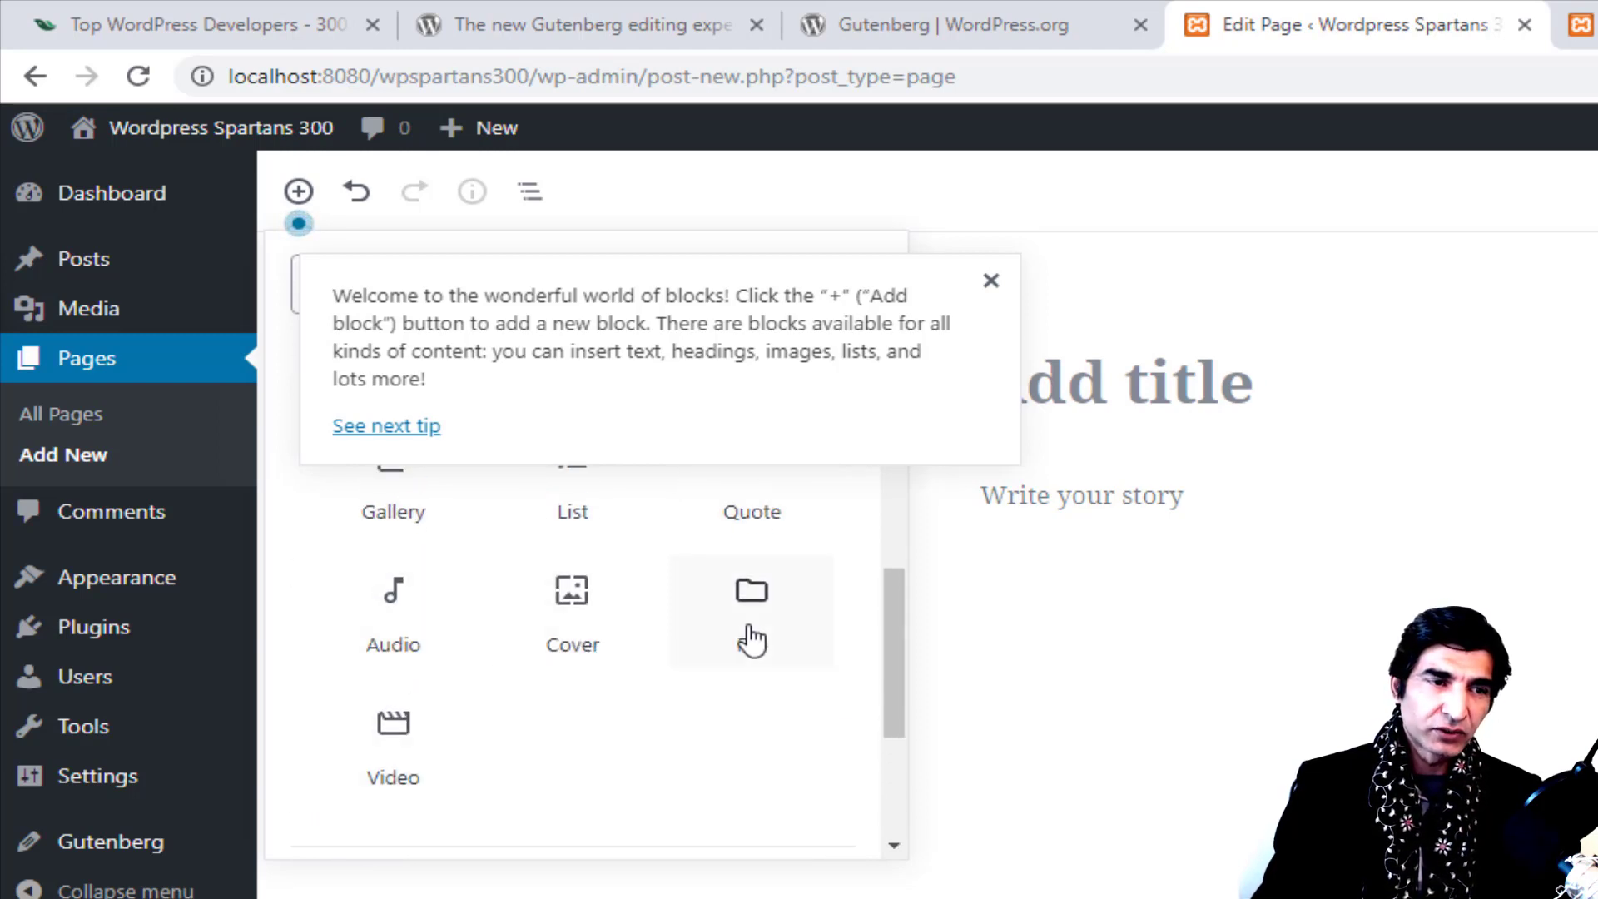
pyautogui.scroll(-2, 752, 641)
pyautogui.scroll(-2, 474, 691)
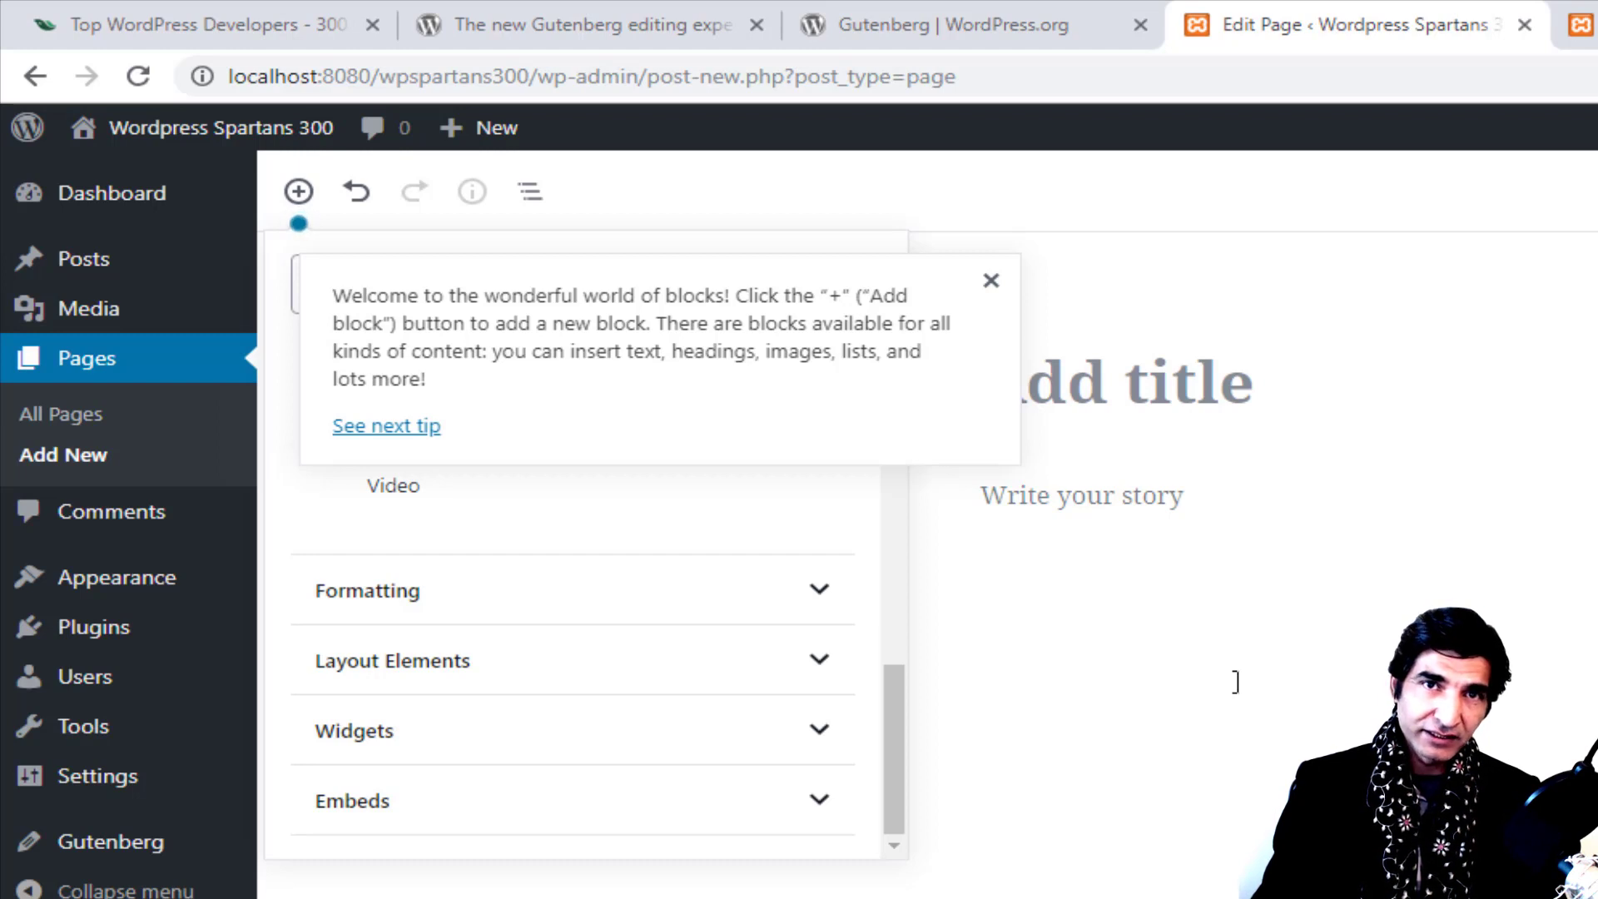
pyautogui.click(606, 599)
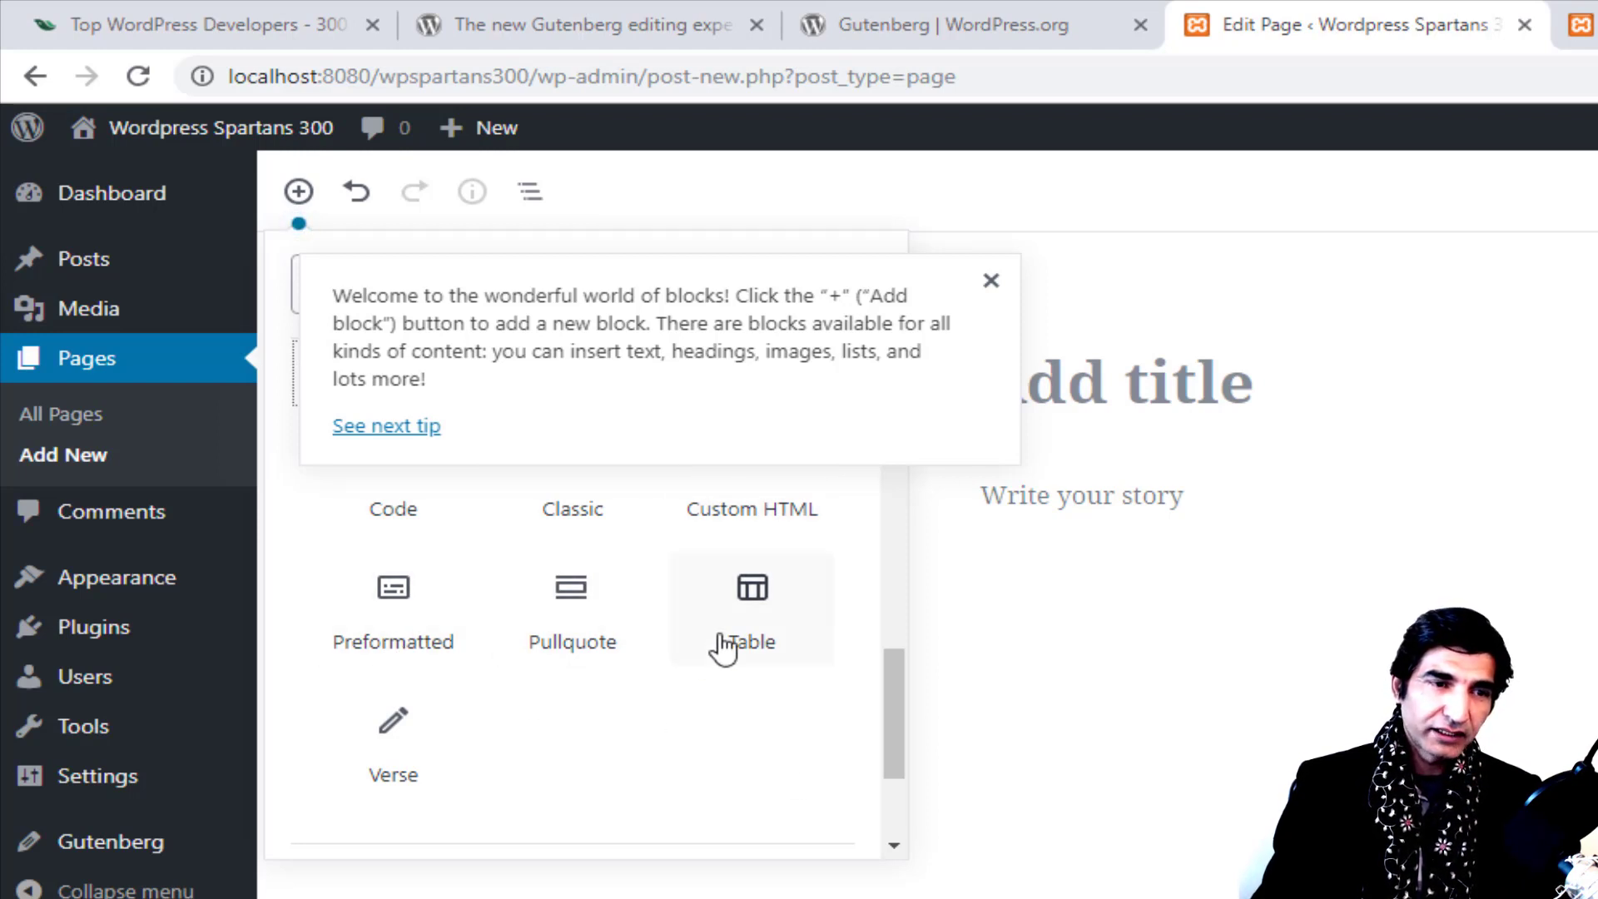
pyautogui.scroll(-3, 731, 642)
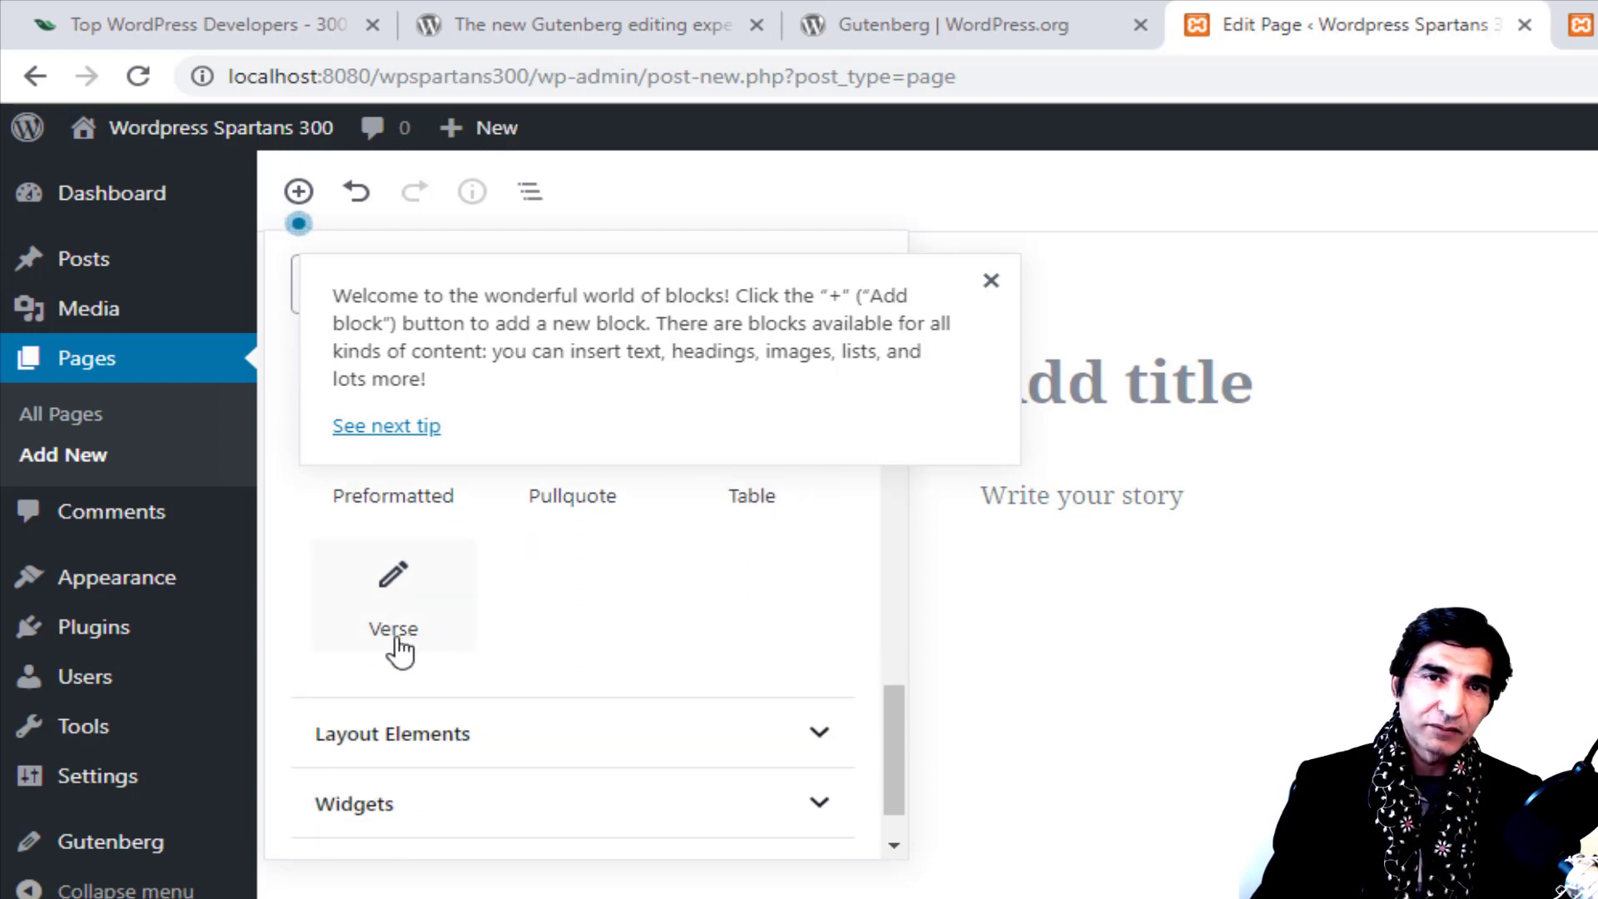
# Step: Expand the Layout Elements and Widgets categories in the block inserter and look through their blocks
pyautogui.scroll(-1, 660, 638)
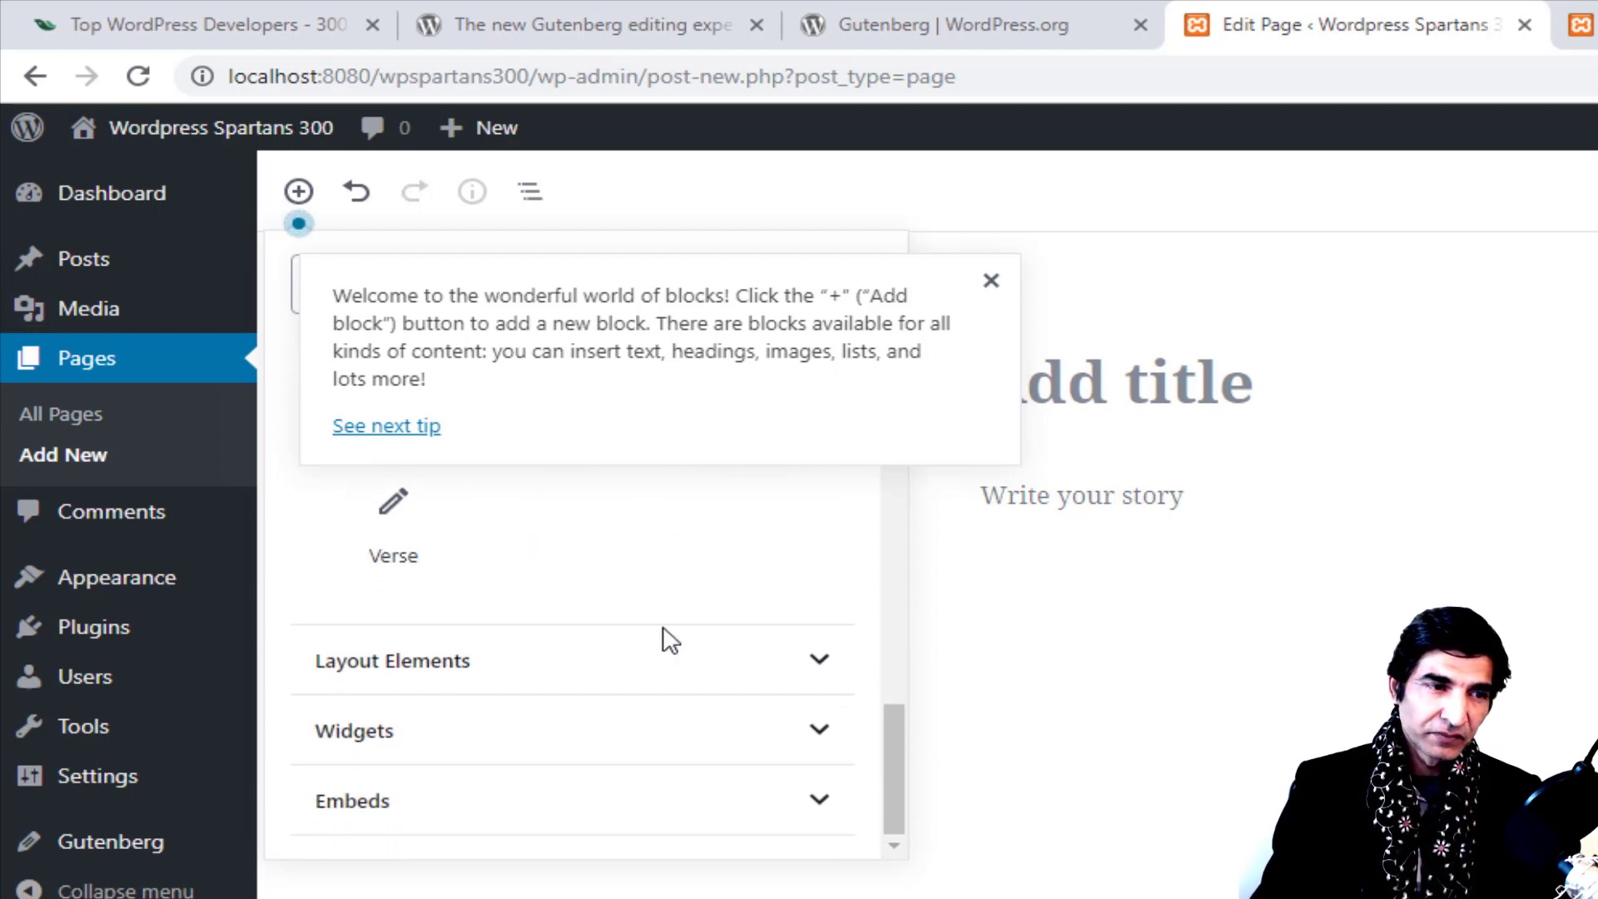
pyautogui.click(506, 674)
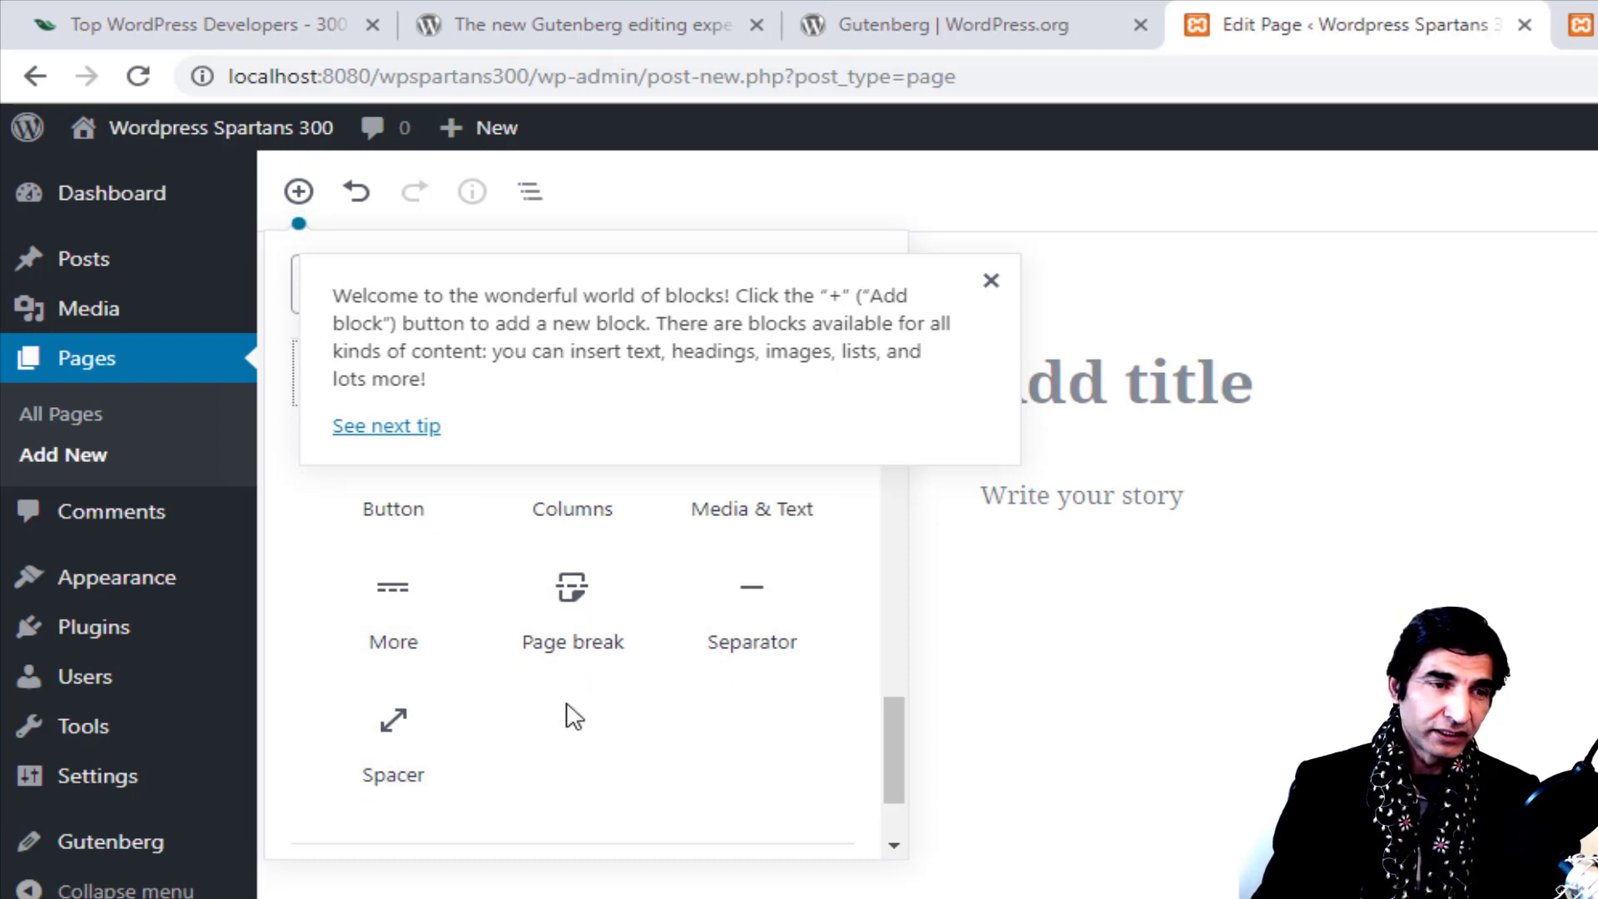
pyautogui.scroll(-3, 573, 716)
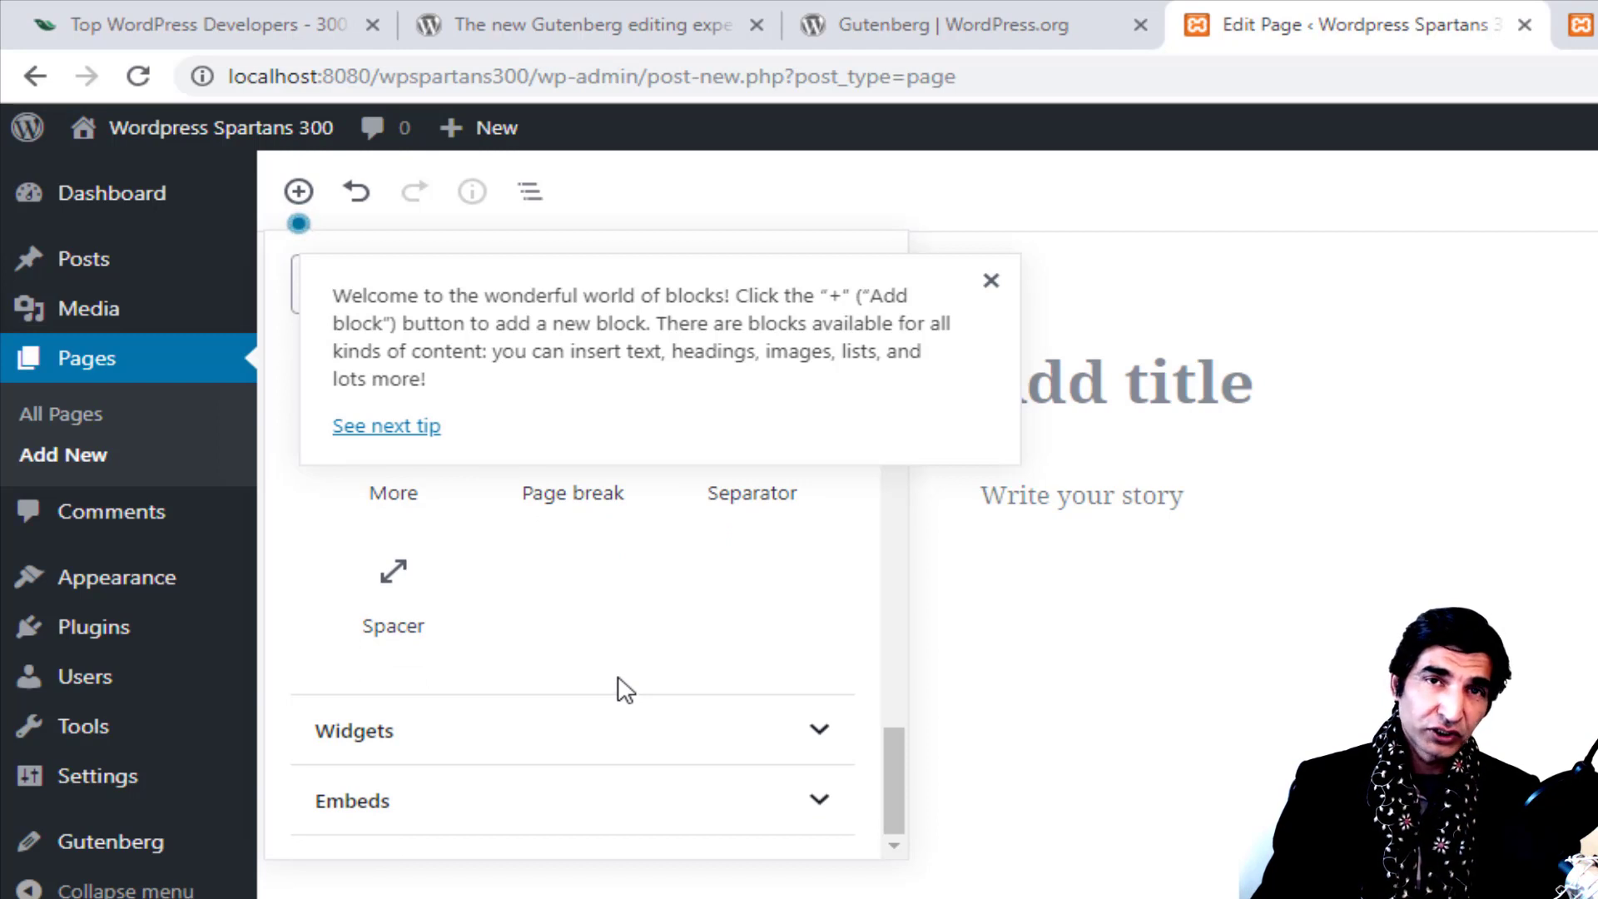
pyautogui.click(620, 736)
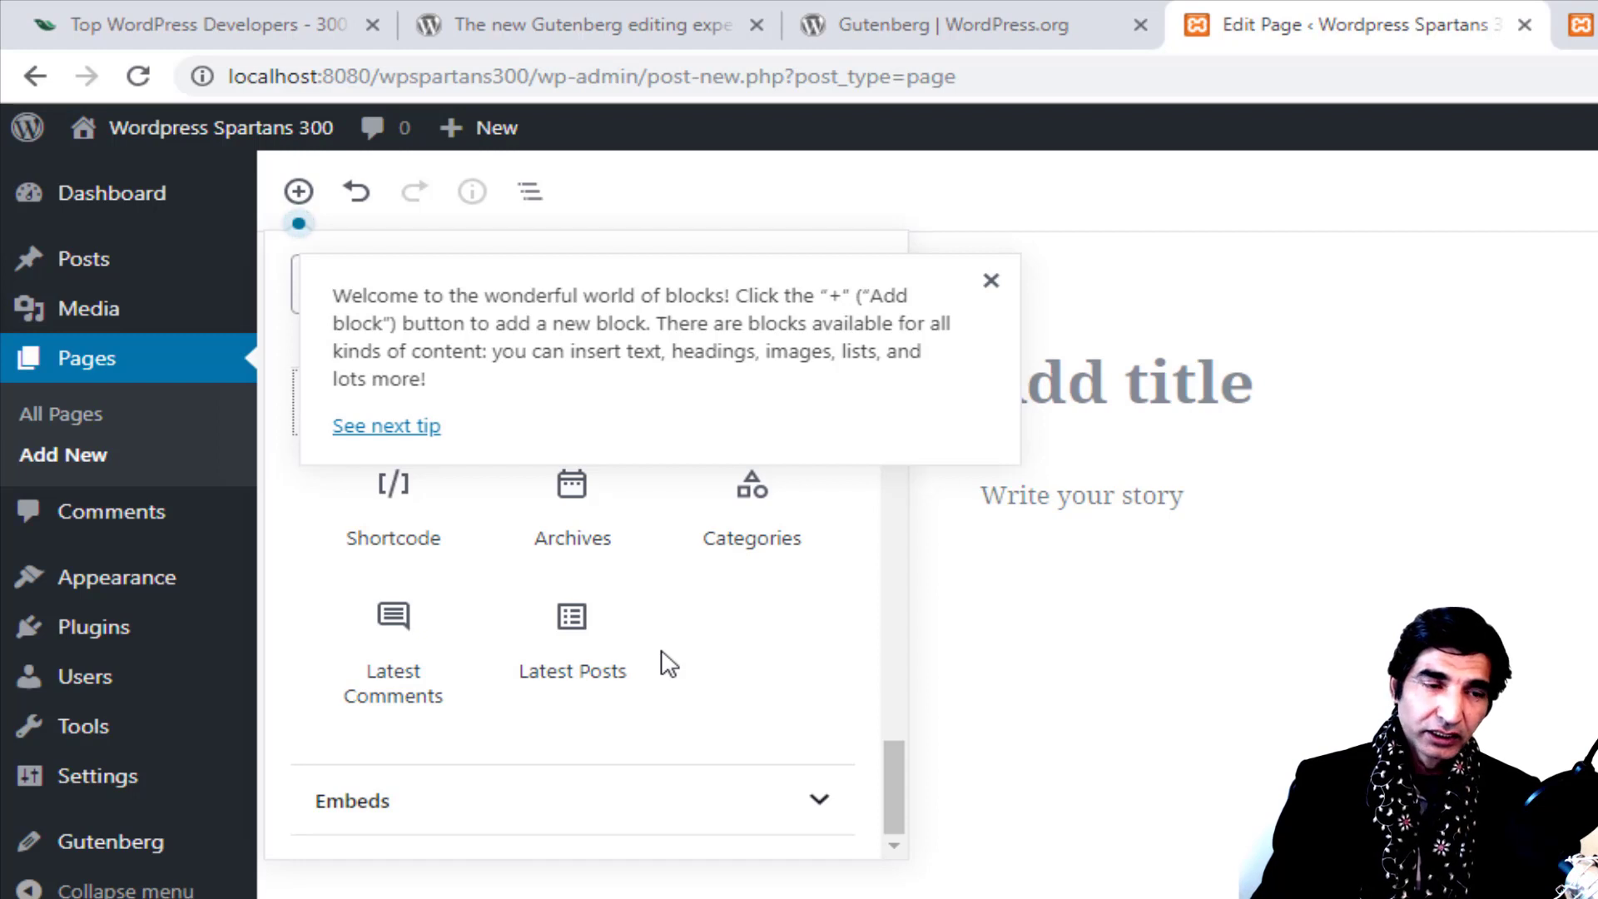
pyautogui.scroll(2, 662, 662)
pyautogui.scroll(-2, 662, 662)
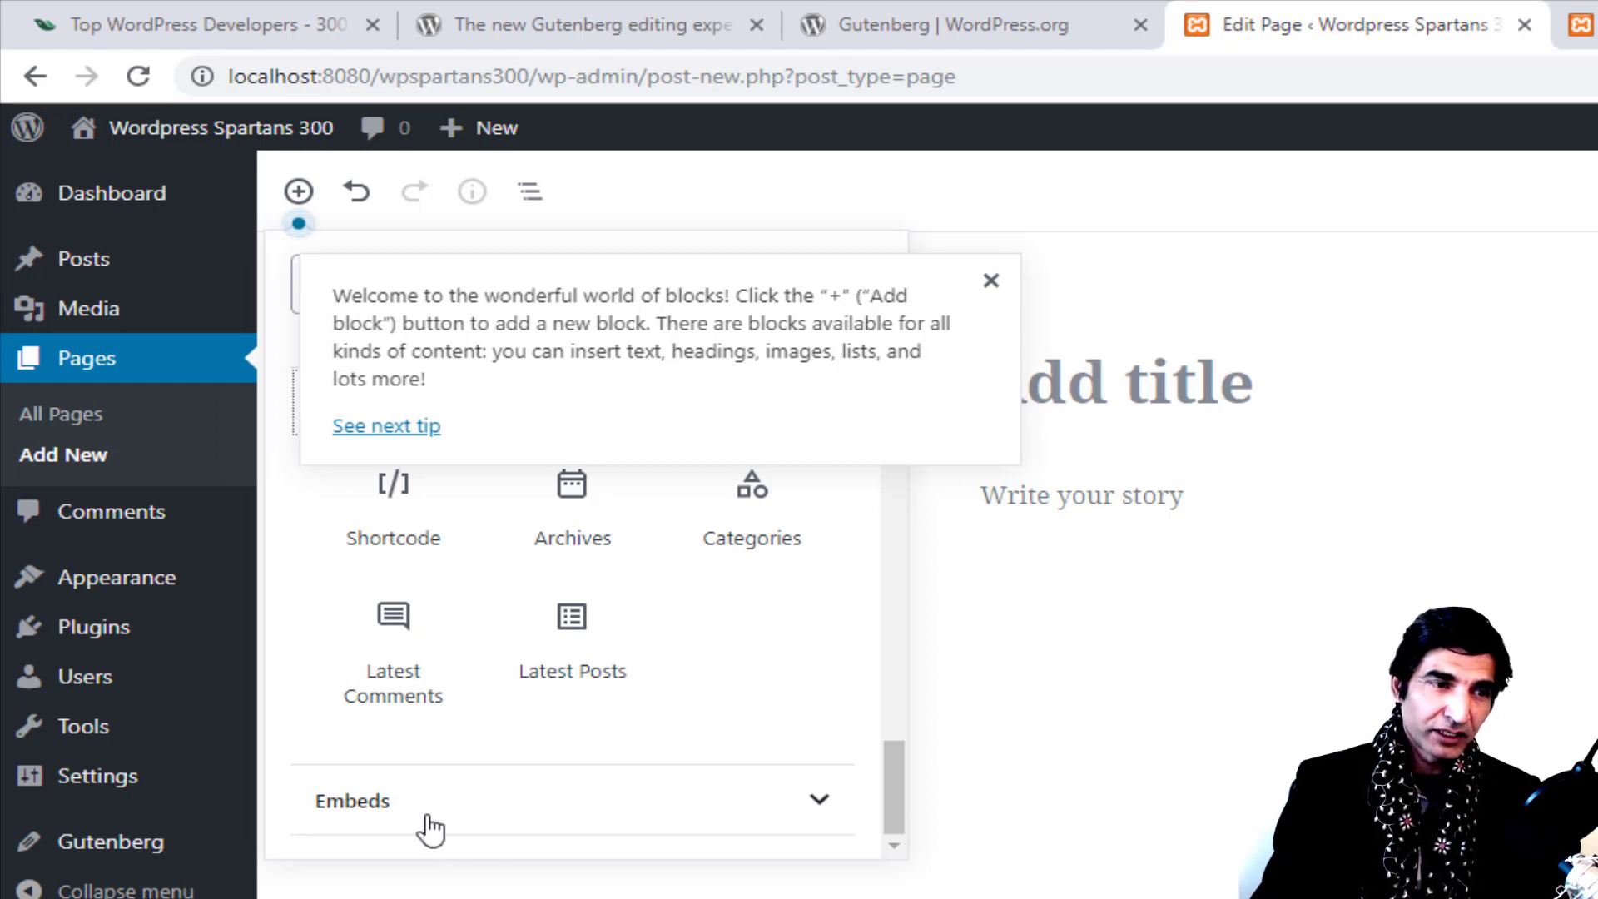
# Step: Expand the Embeds category, look through its blocks, and add a Polldaddy embed block to the page
pyautogui.click(490, 821)
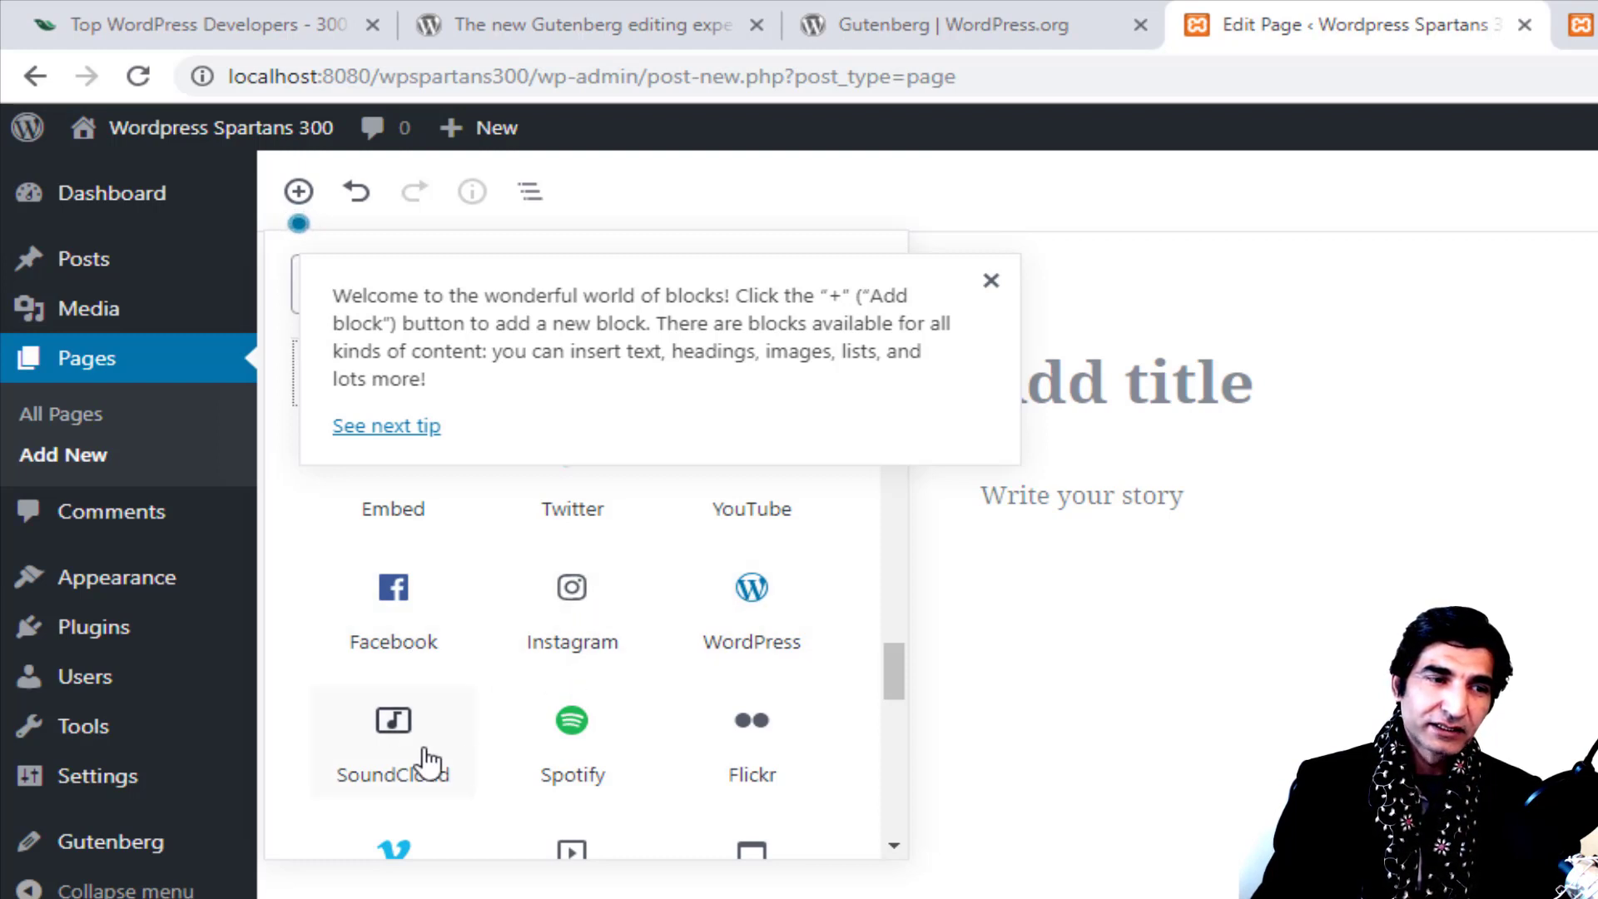
pyautogui.scroll(-4, 583, 731)
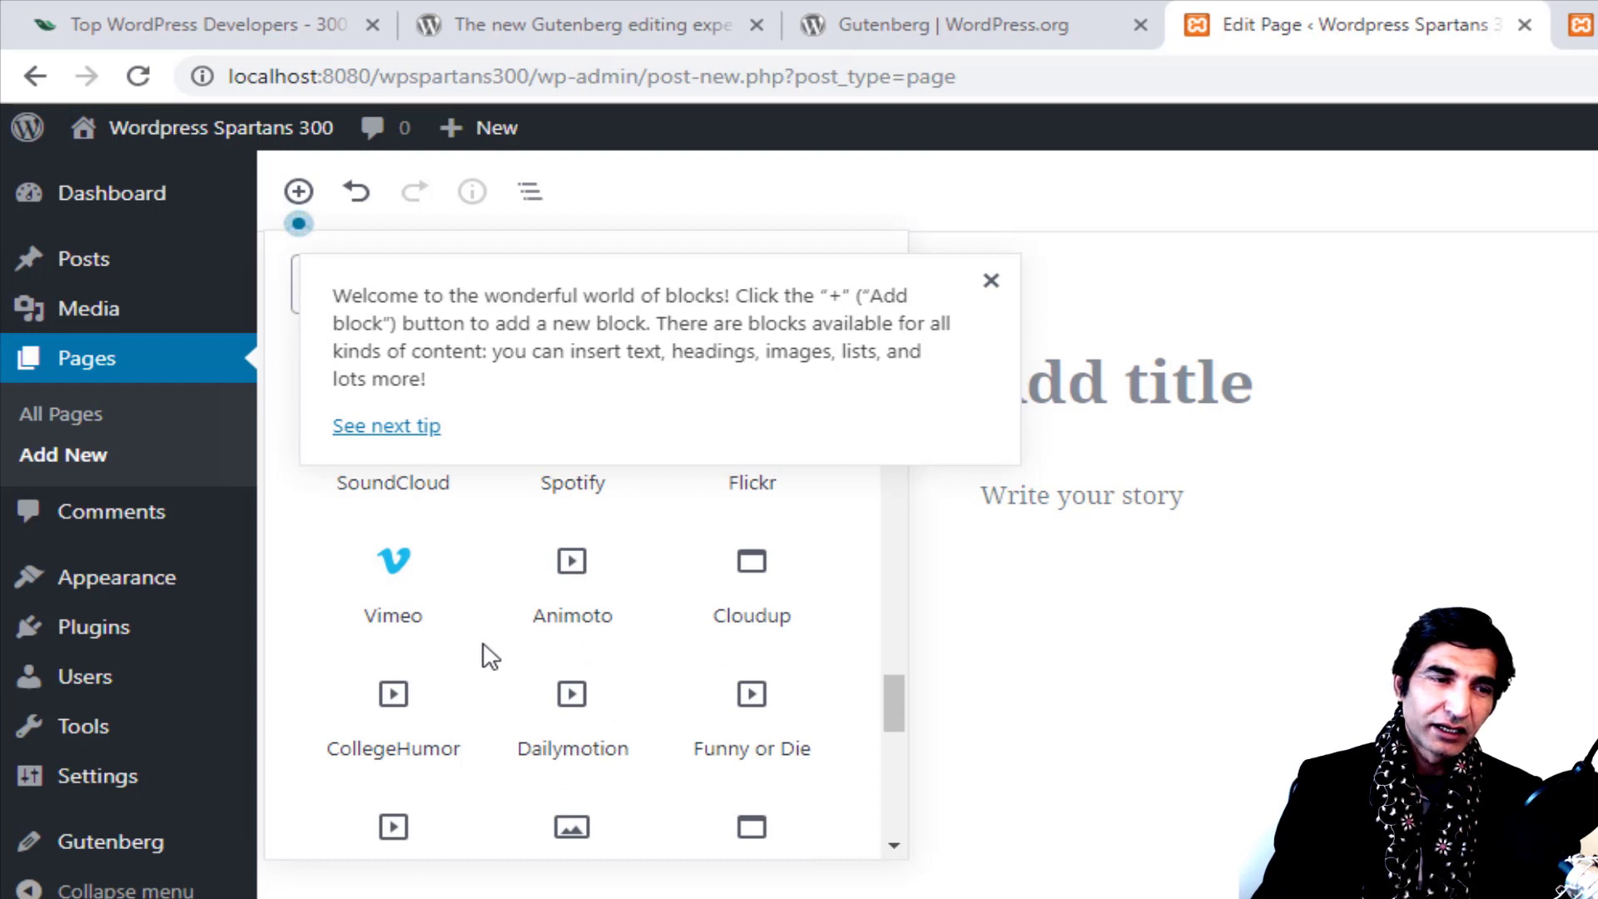
pyautogui.scroll(-4, 486, 655)
pyautogui.scroll(-2, 541, 663)
pyautogui.click(542, 662)
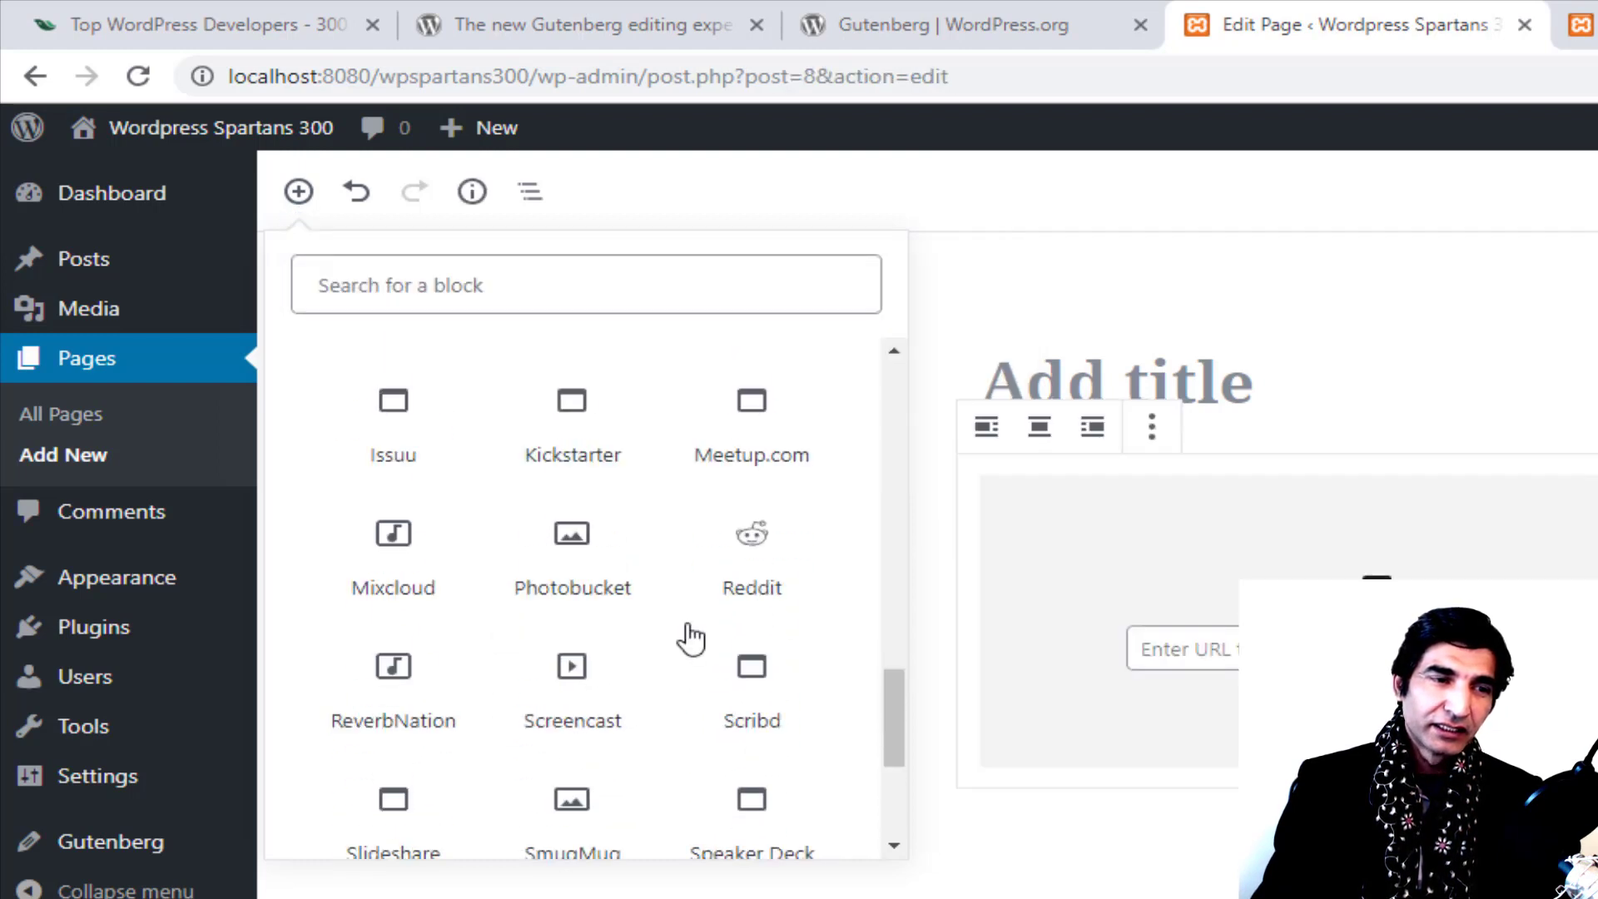
# Step: Look through the remaining Embeds blocks and add a YouTube embed block below the Polldaddy block
pyautogui.scroll(-2, 691, 638)
pyautogui.scroll(-2, 657, 642)
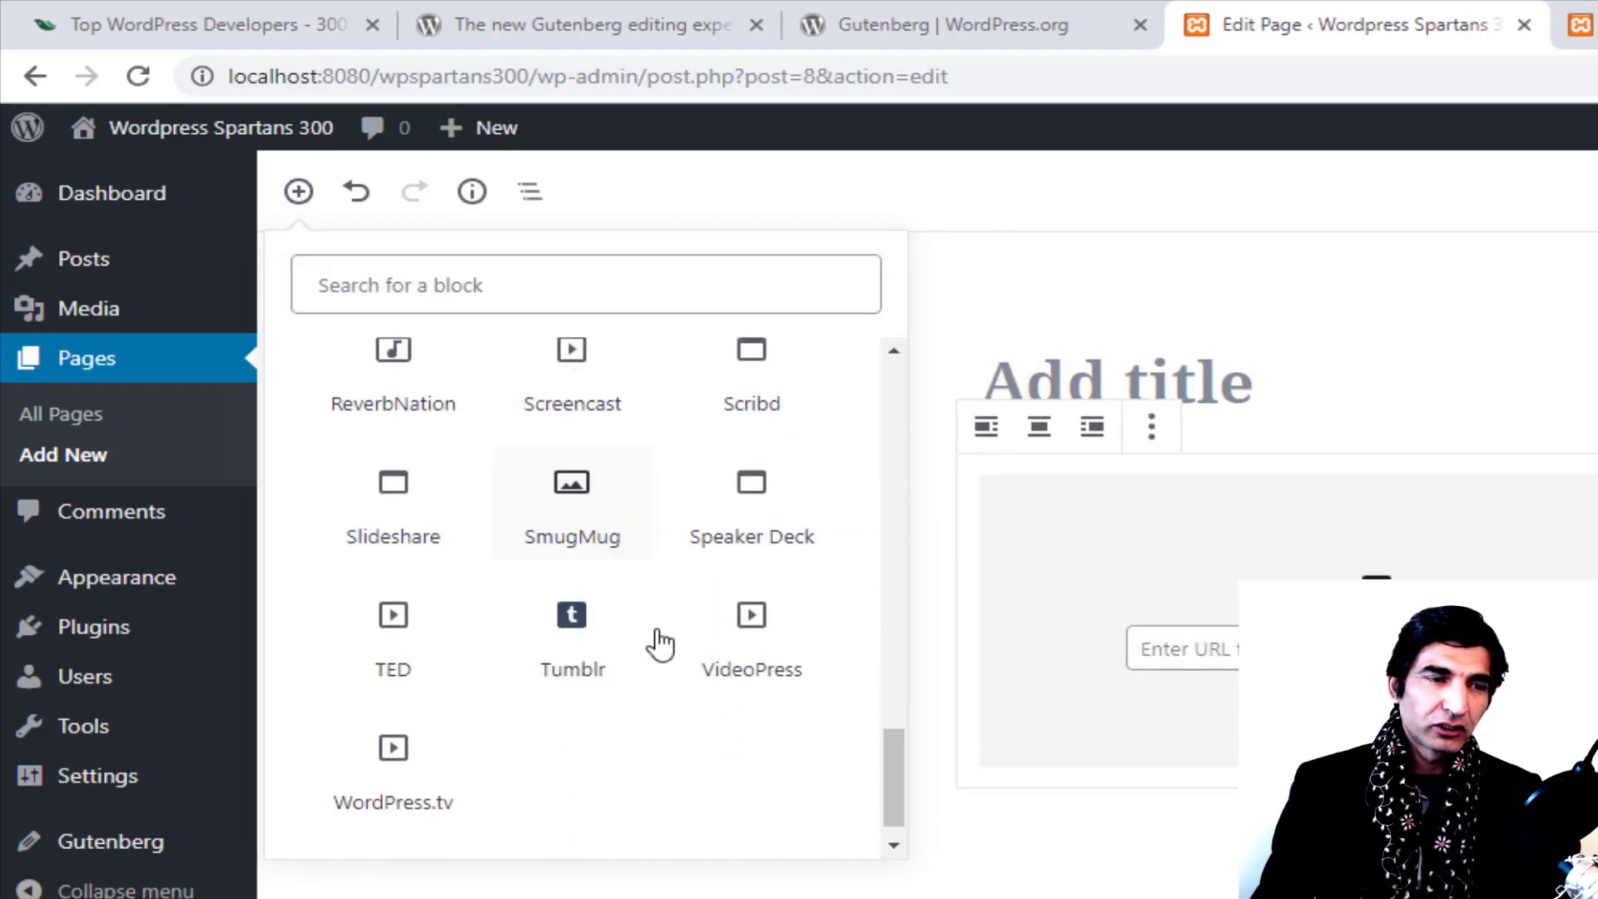
pyautogui.scroll(8, 661, 643)
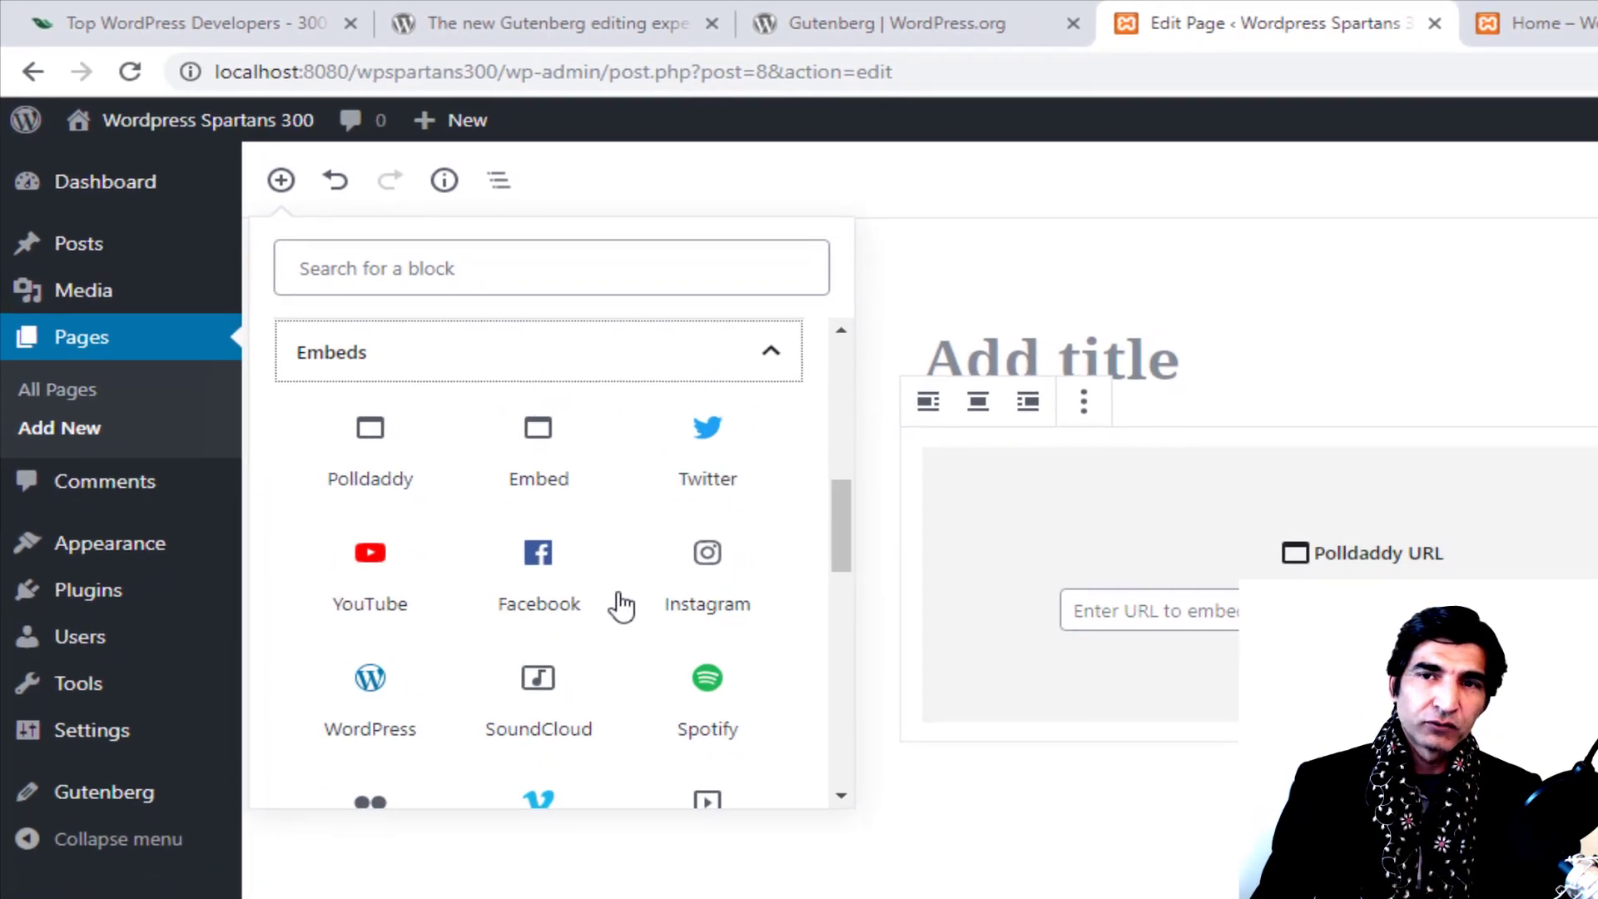
pyautogui.scroll(10, 615, 599)
pyautogui.scroll(-10, 620, 606)
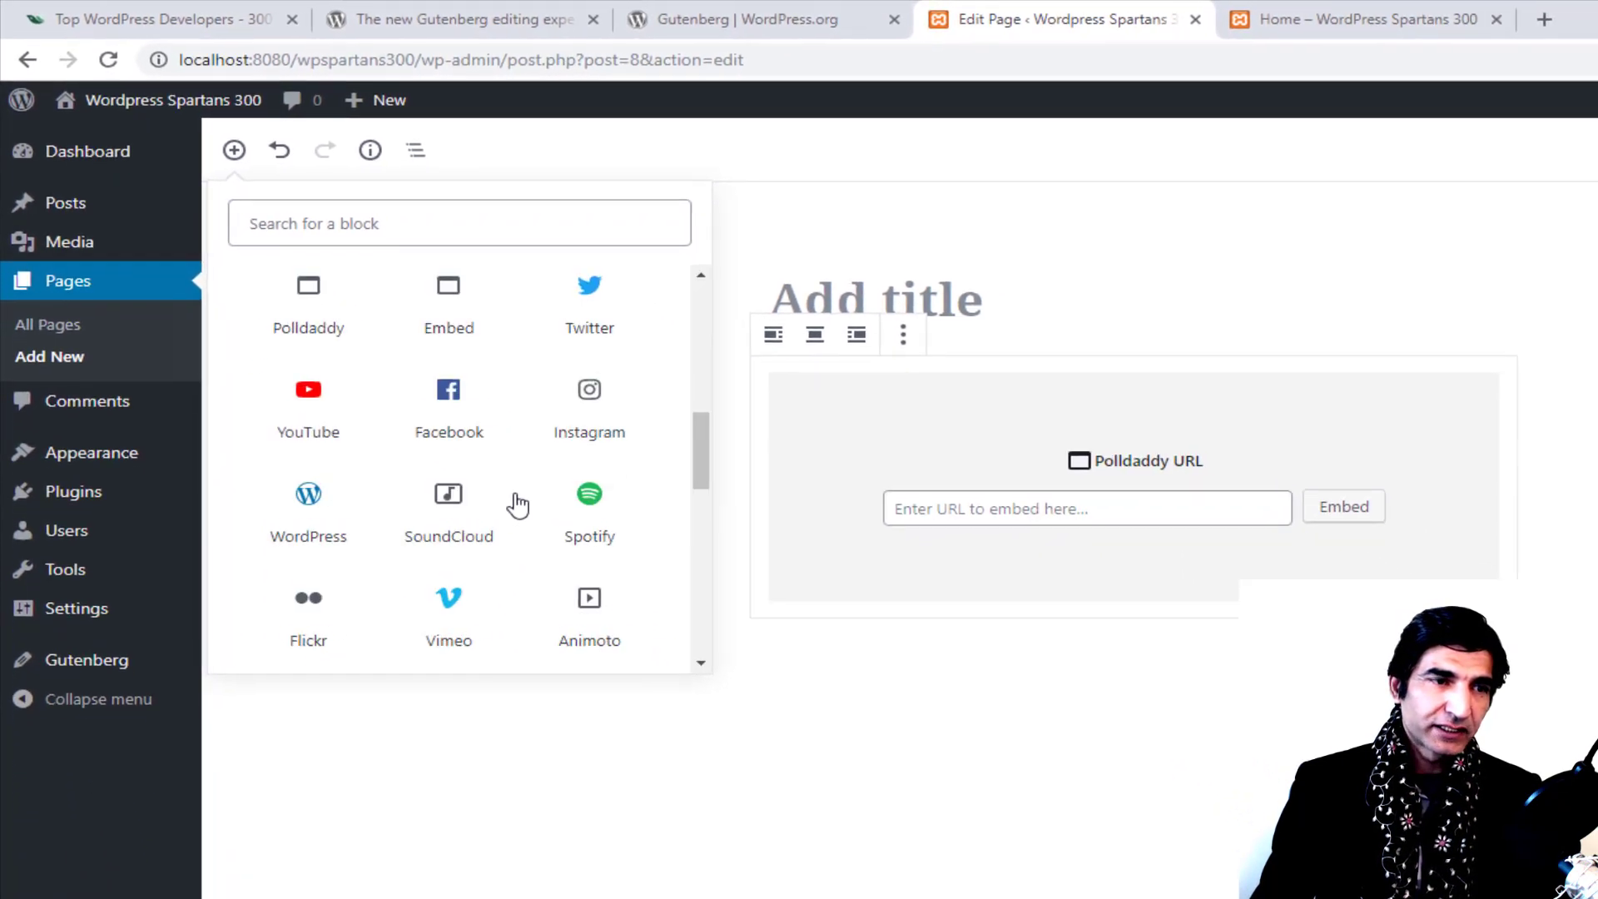
pyautogui.click(308, 403)
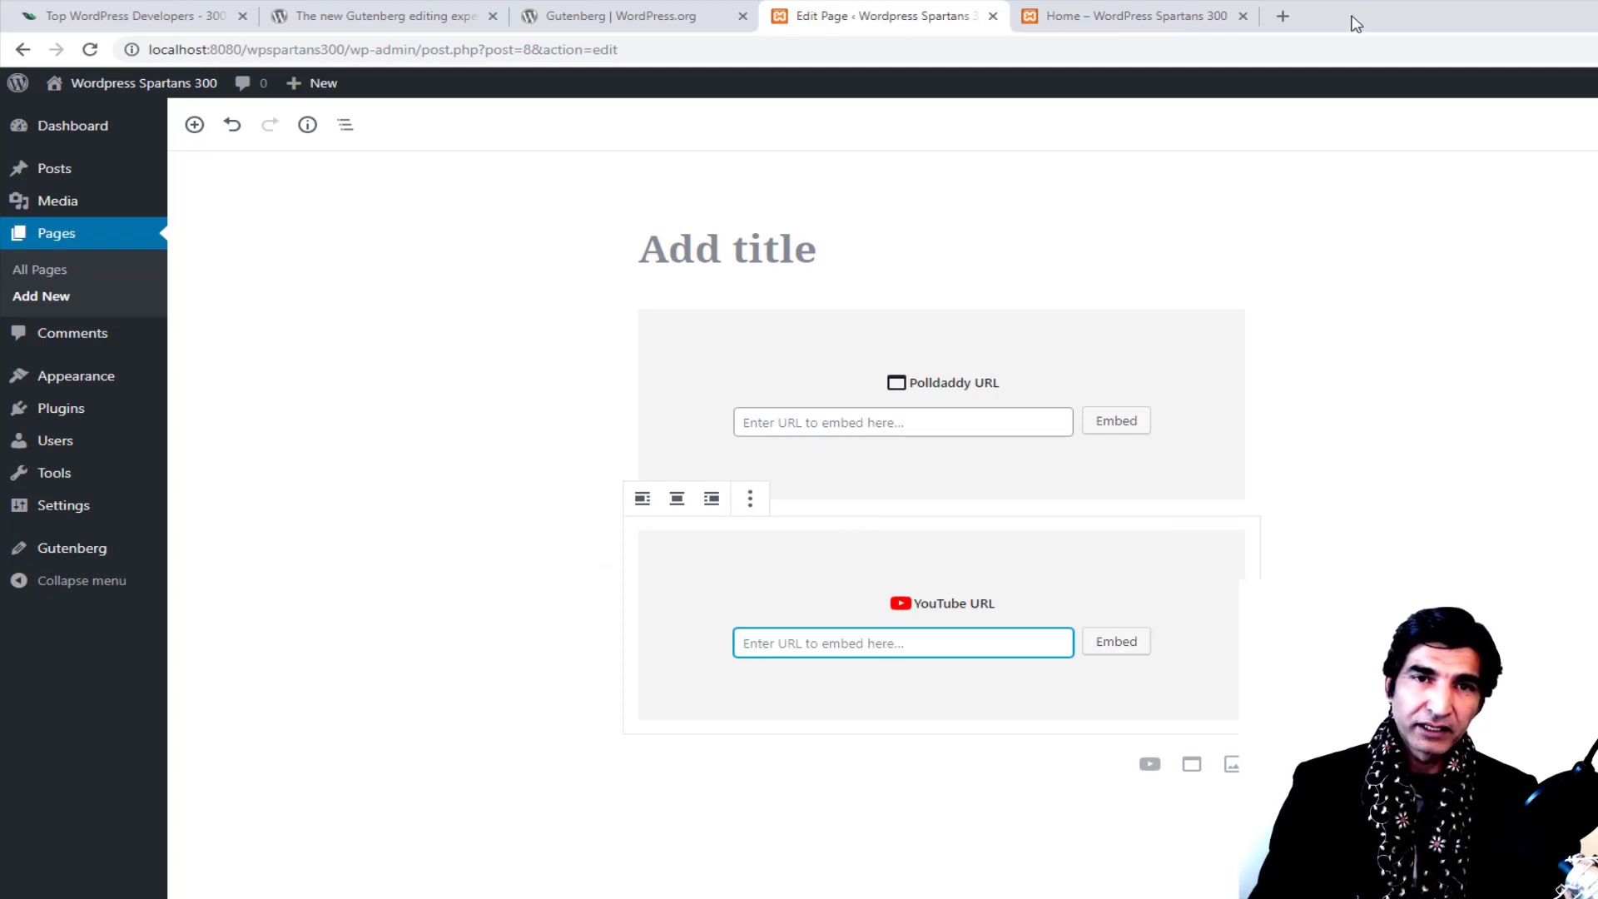
# Step: Open youtube.com/FreelancePakistan in a new browser tab and copy the link of the "Top 300 WordPress Spartans Mission 2019" video from the channel's videos
pyautogui.click(1283, 15)
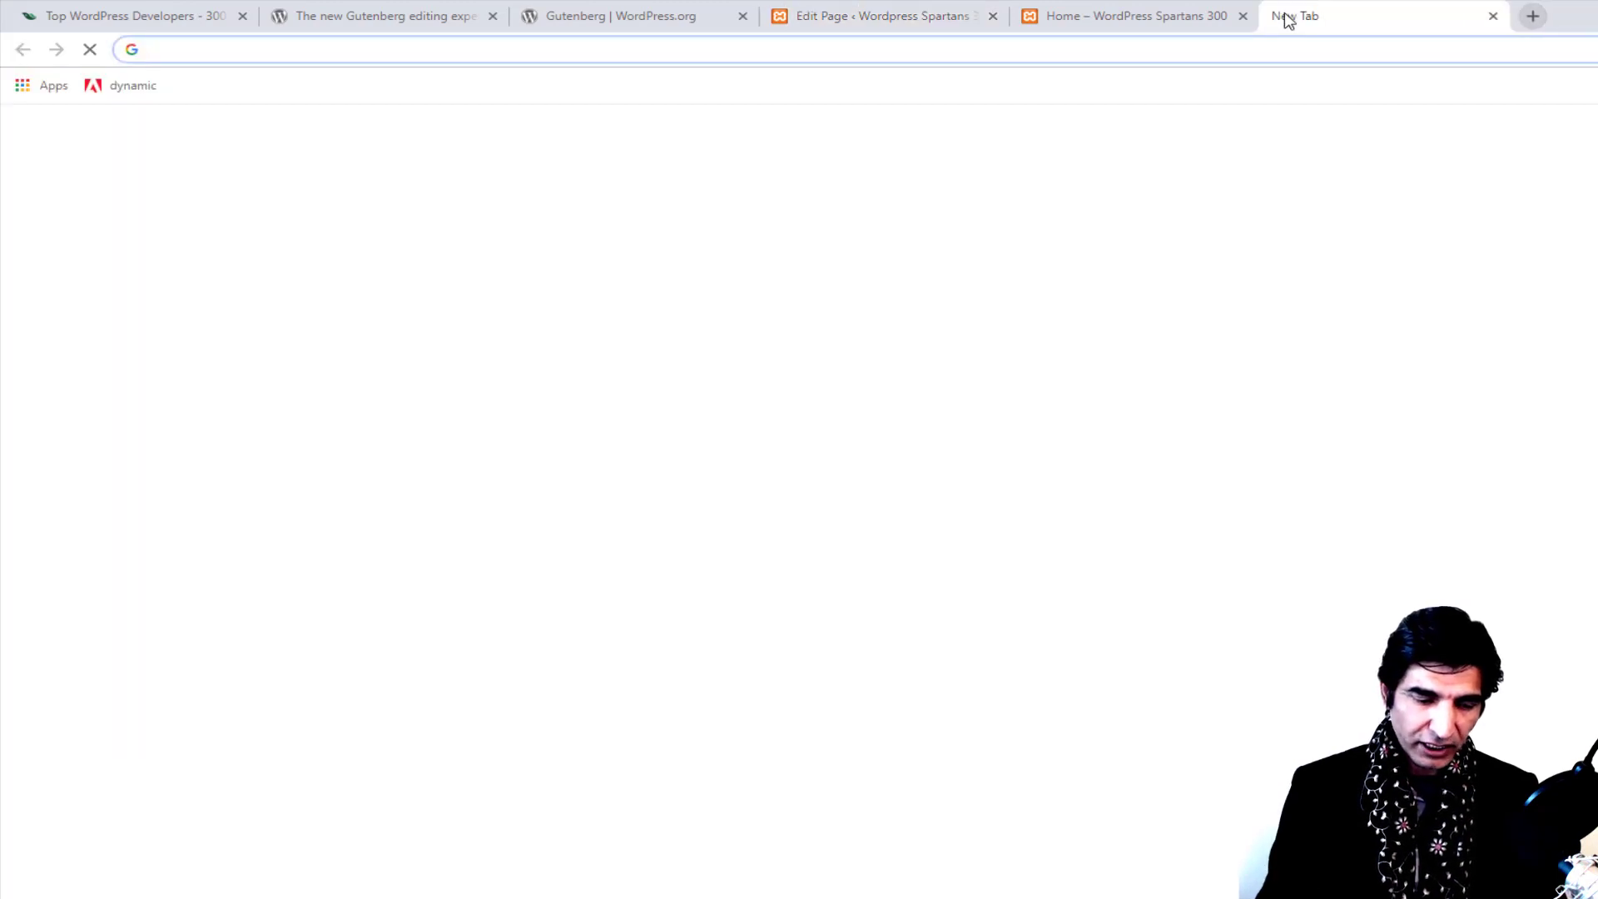
pyautogui.write('youtube.com/FreelancePakistan')
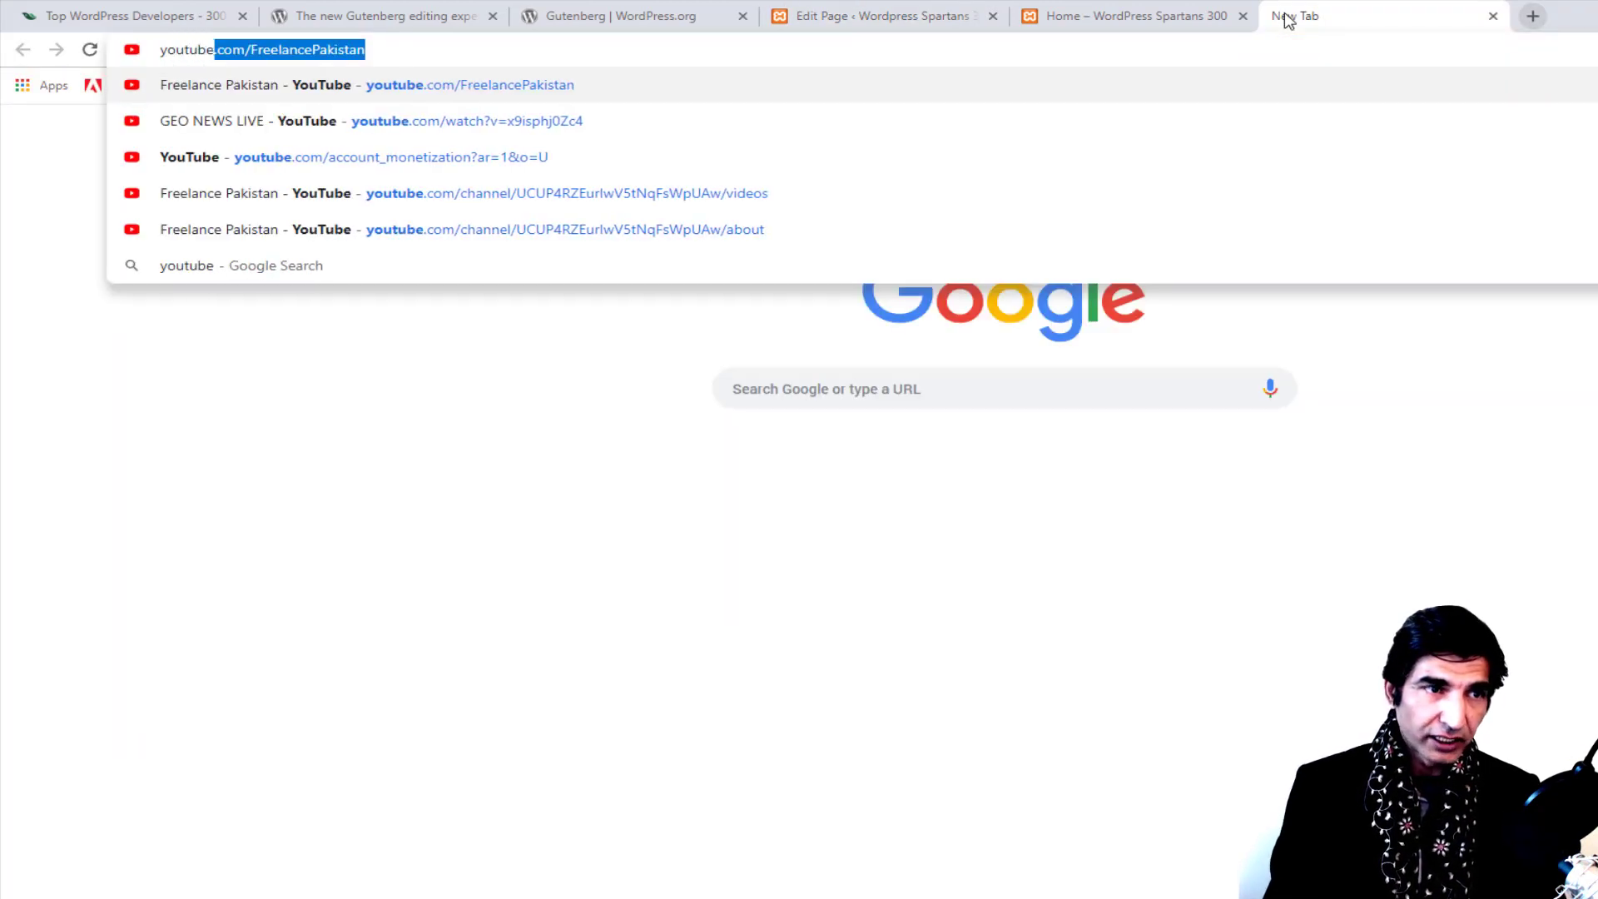
pyautogui.press('Return')
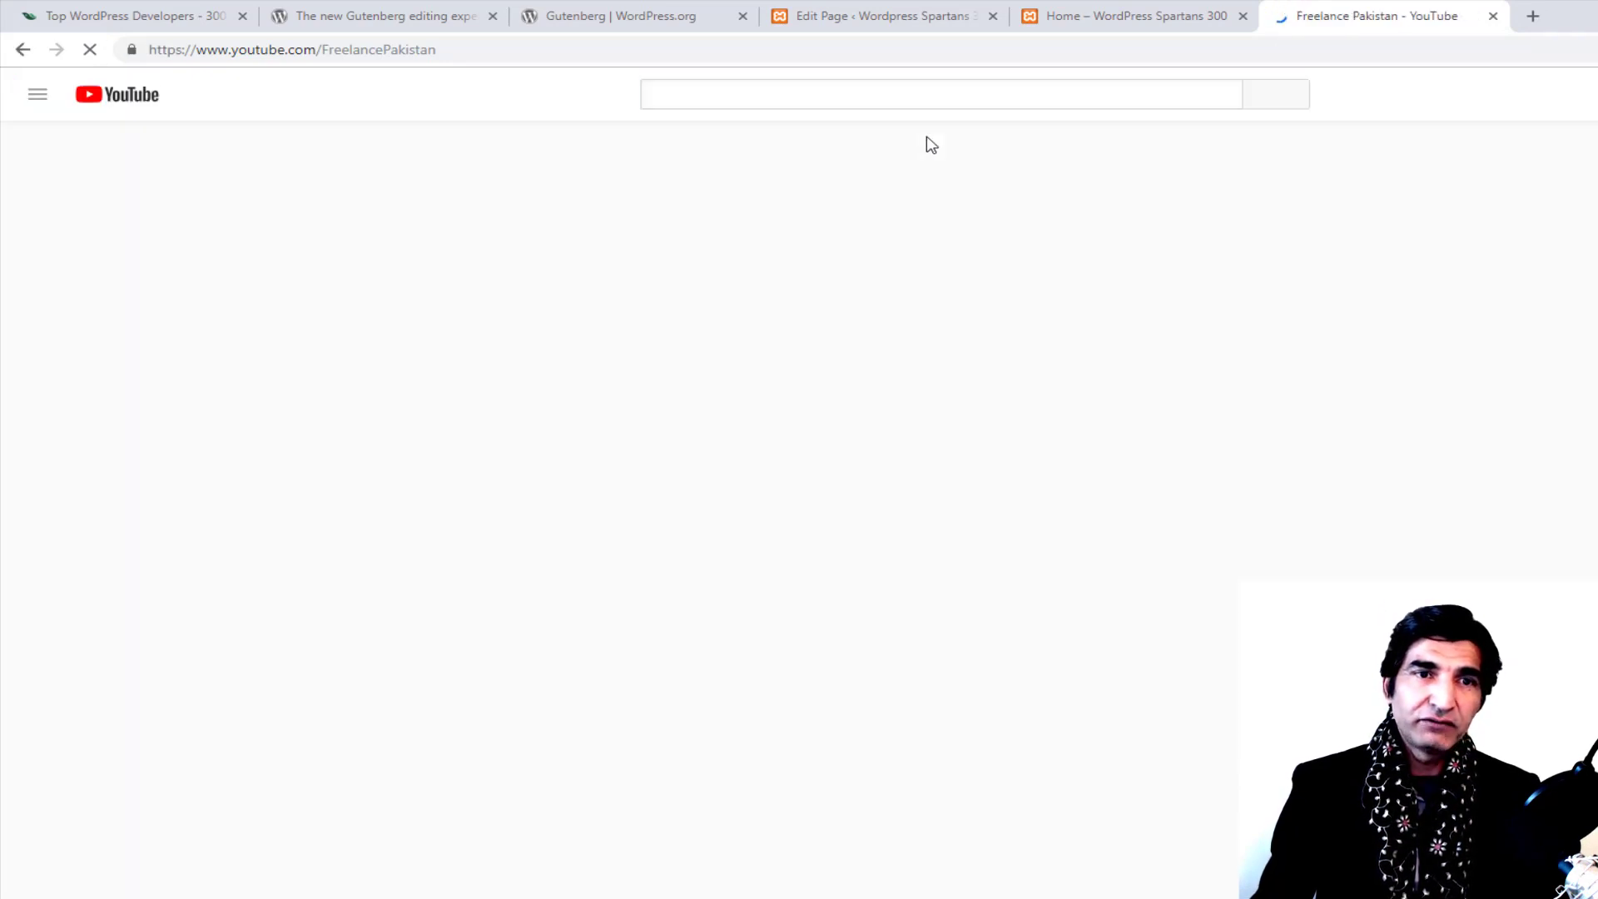
pyautogui.click(617, 491)
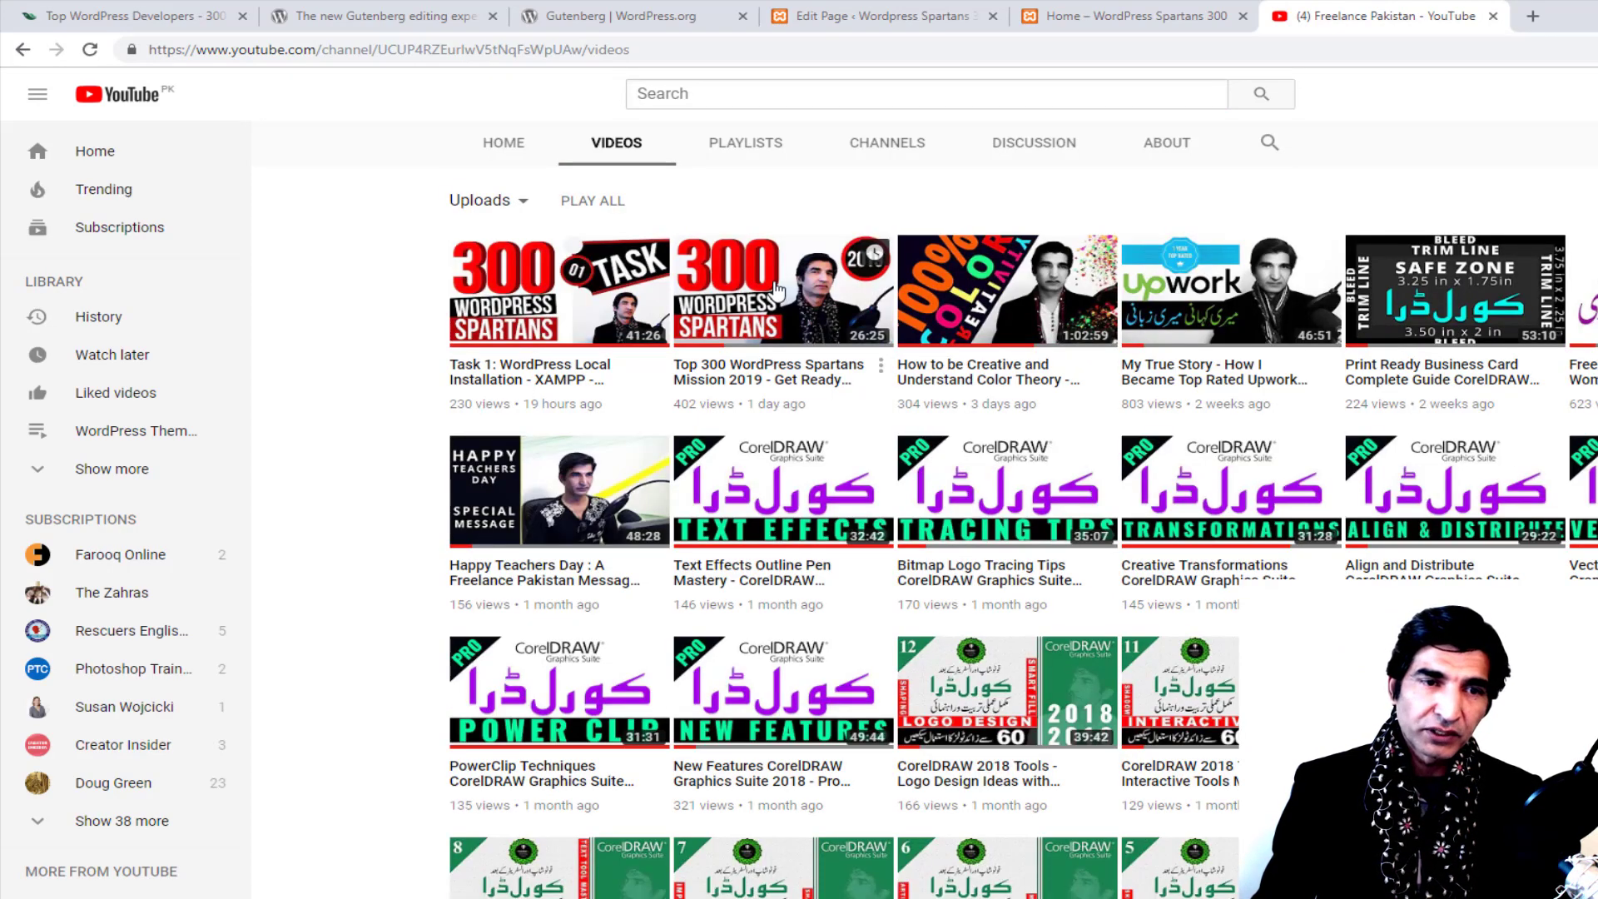
pyautogui.rightClick(775, 283)
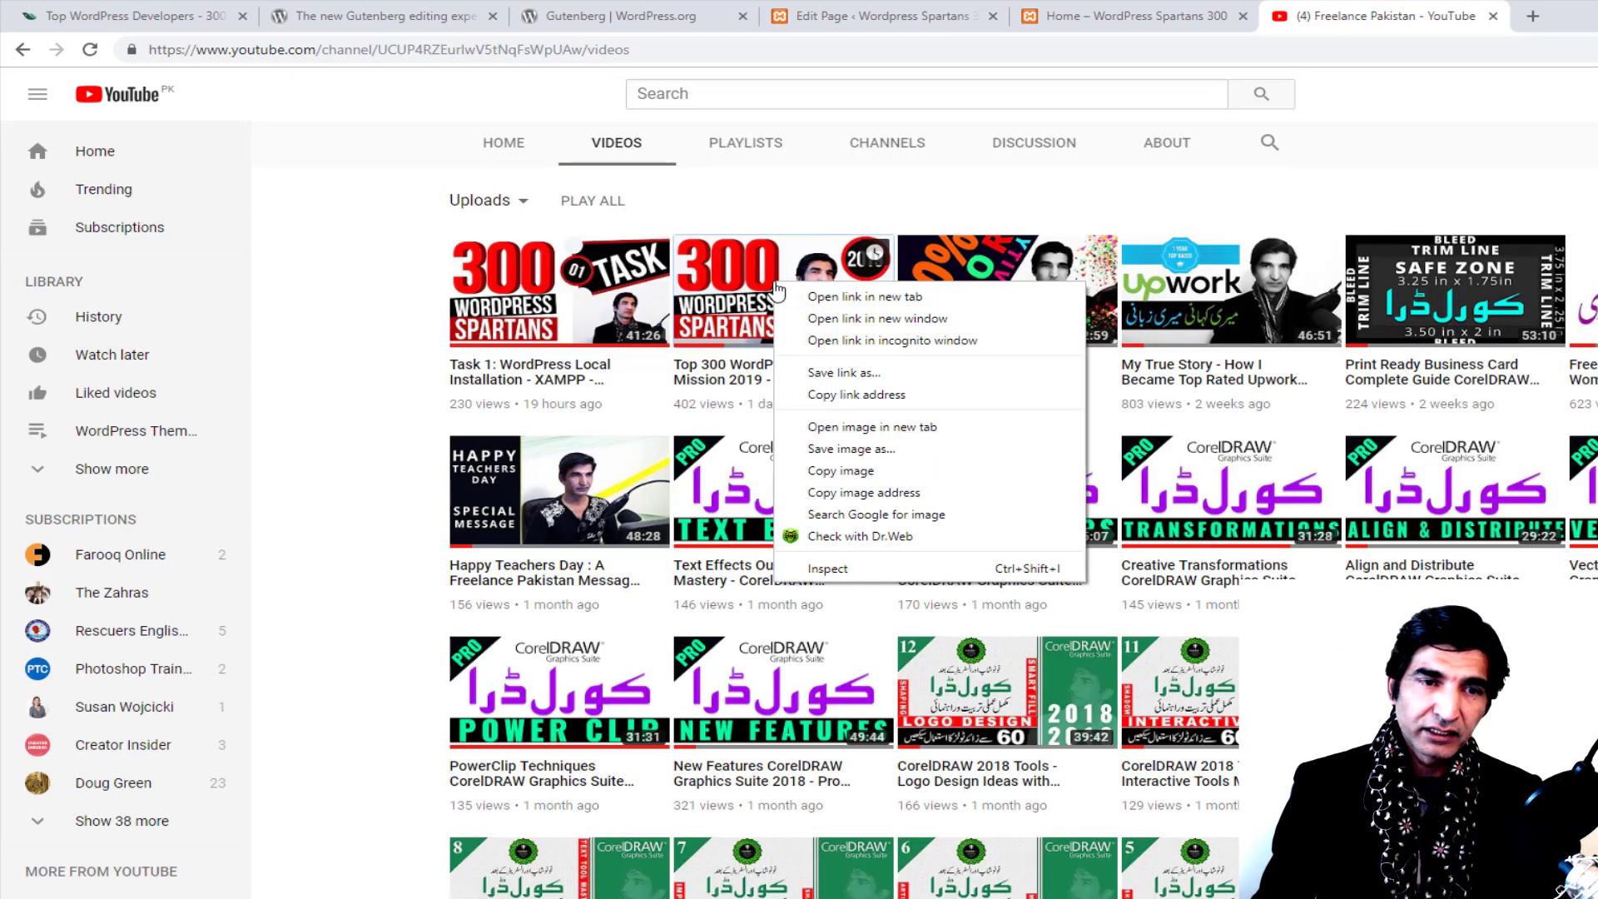
pyautogui.click(865, 394)
# Step: Return to the page editor and embed the copied video link in the YouTube block
pyautogui.click(936, 12)
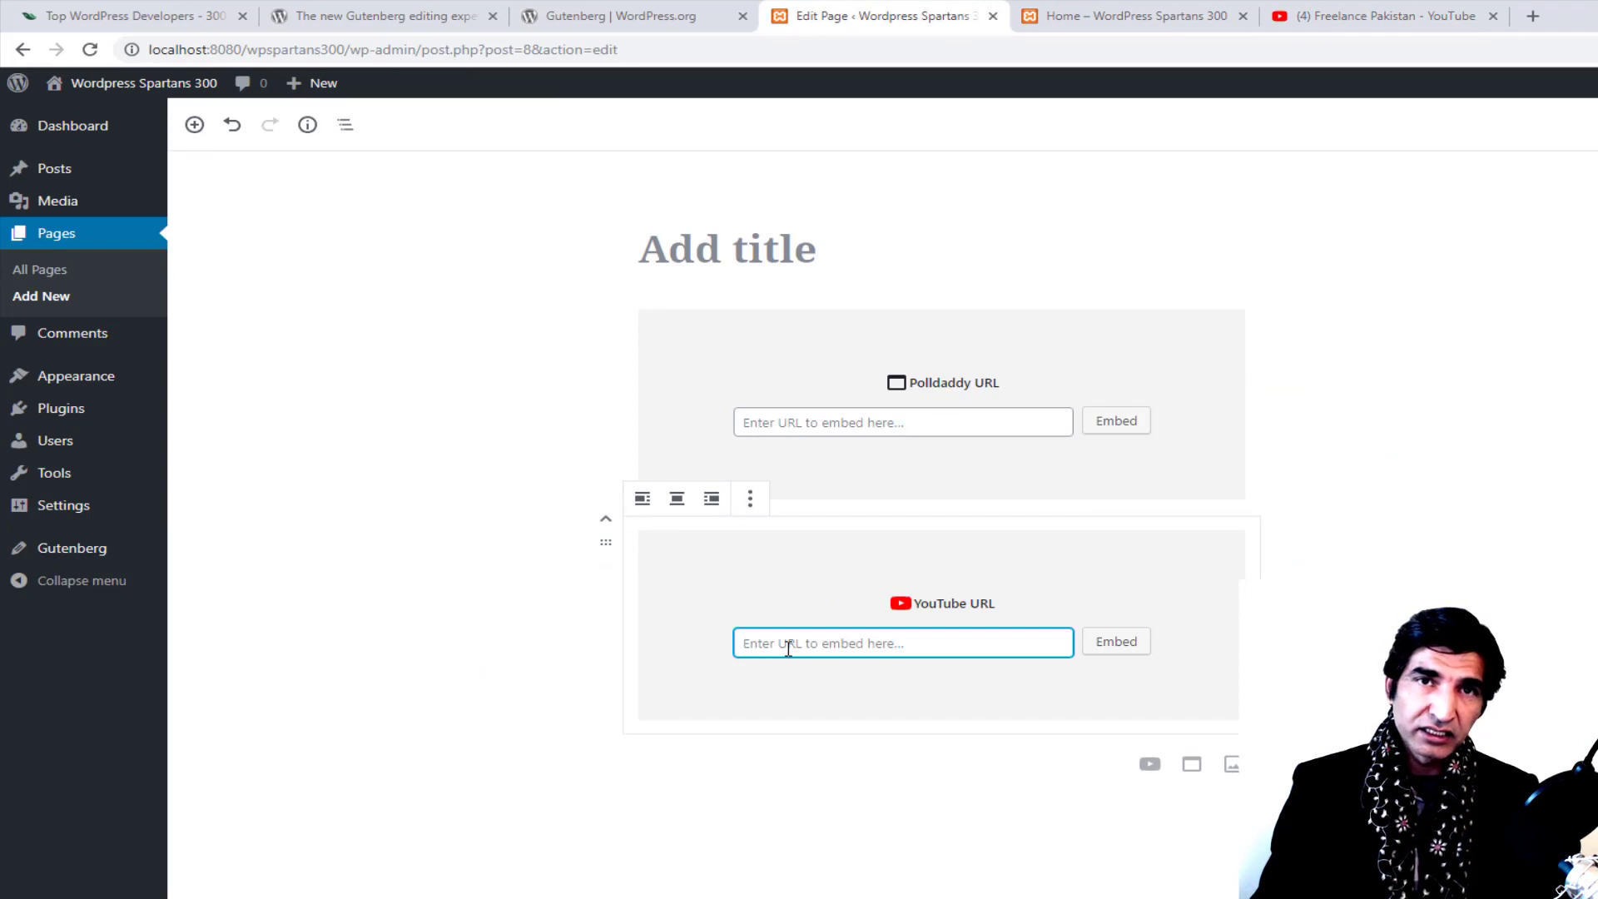
pyautogui.hotkey('ctrl', 'v')
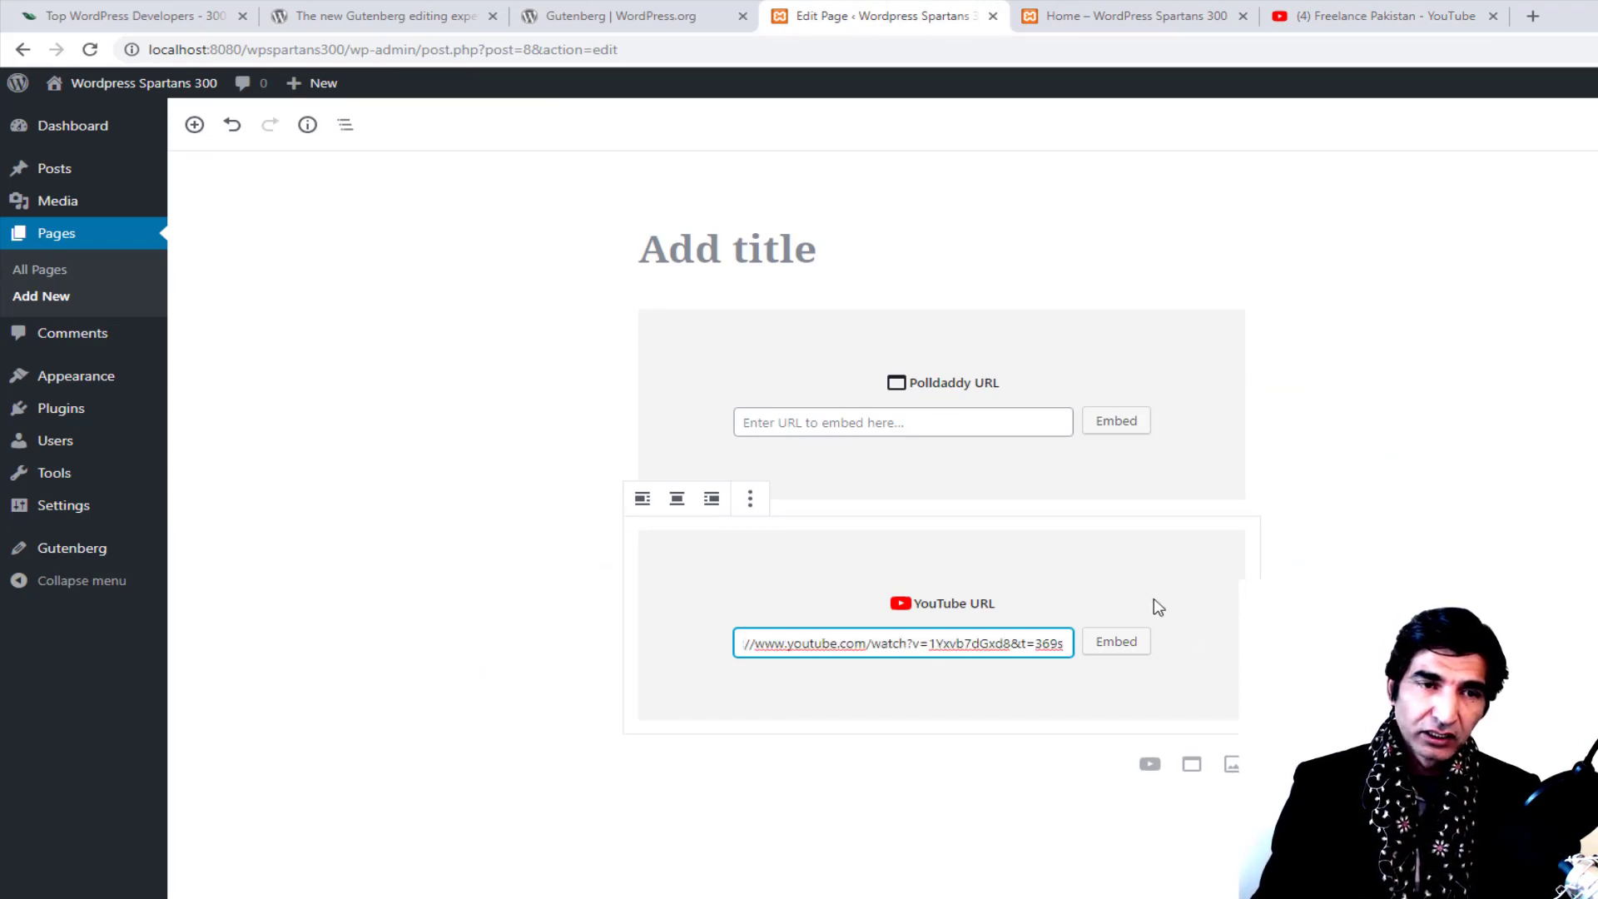
pyautogui.click(1116, 643)
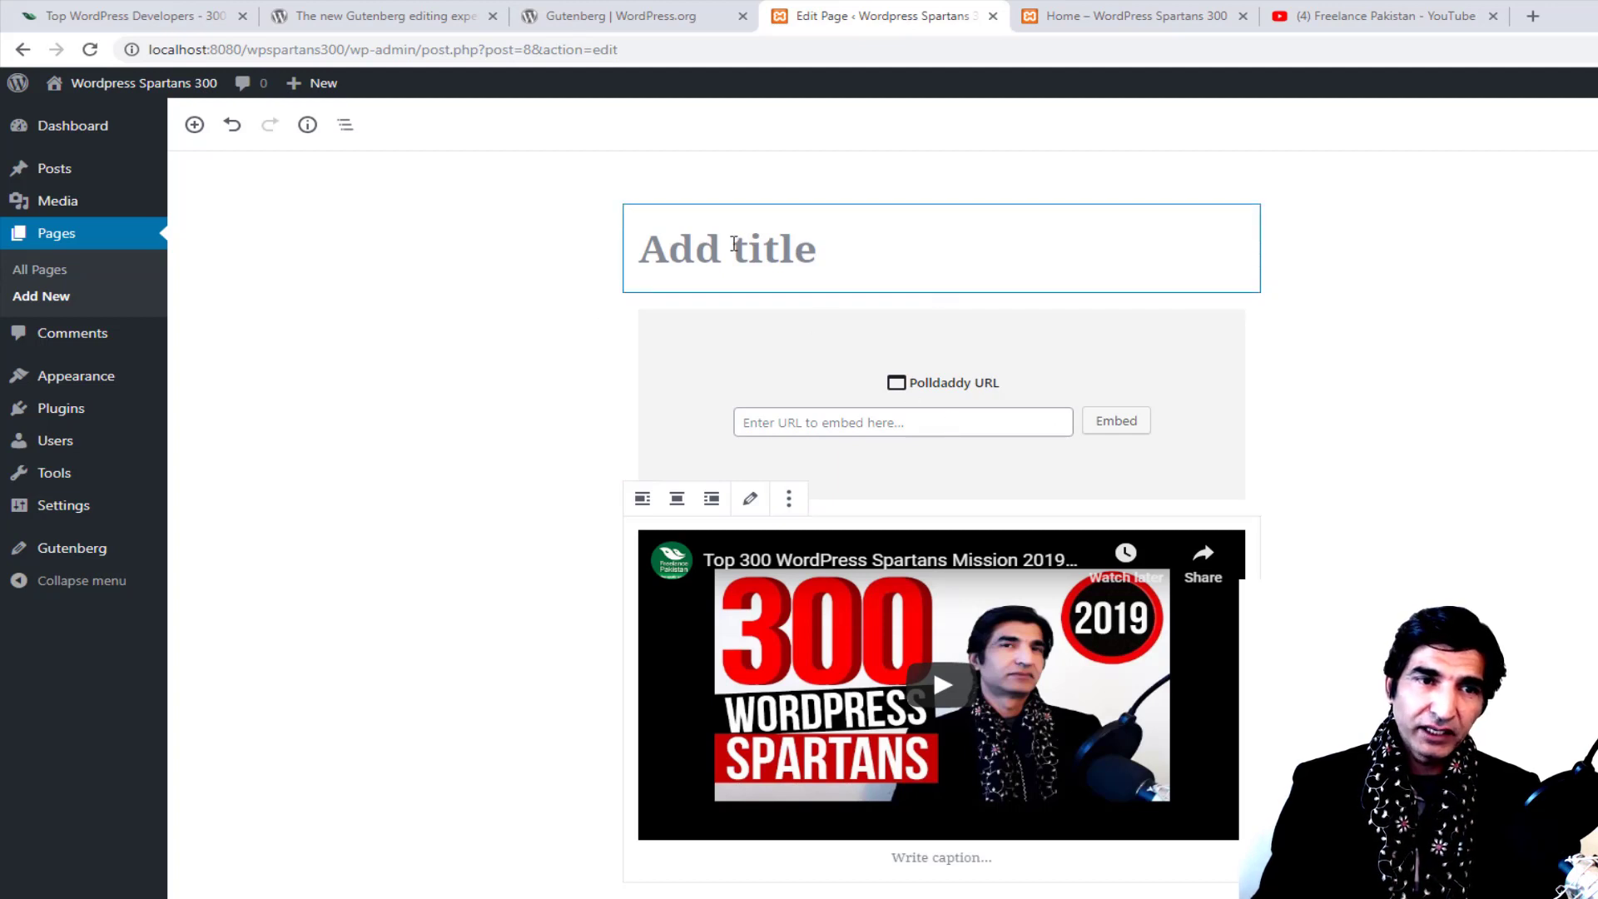
# Step: Title the page "About Spartans"
pyautogui.click(733, 244)
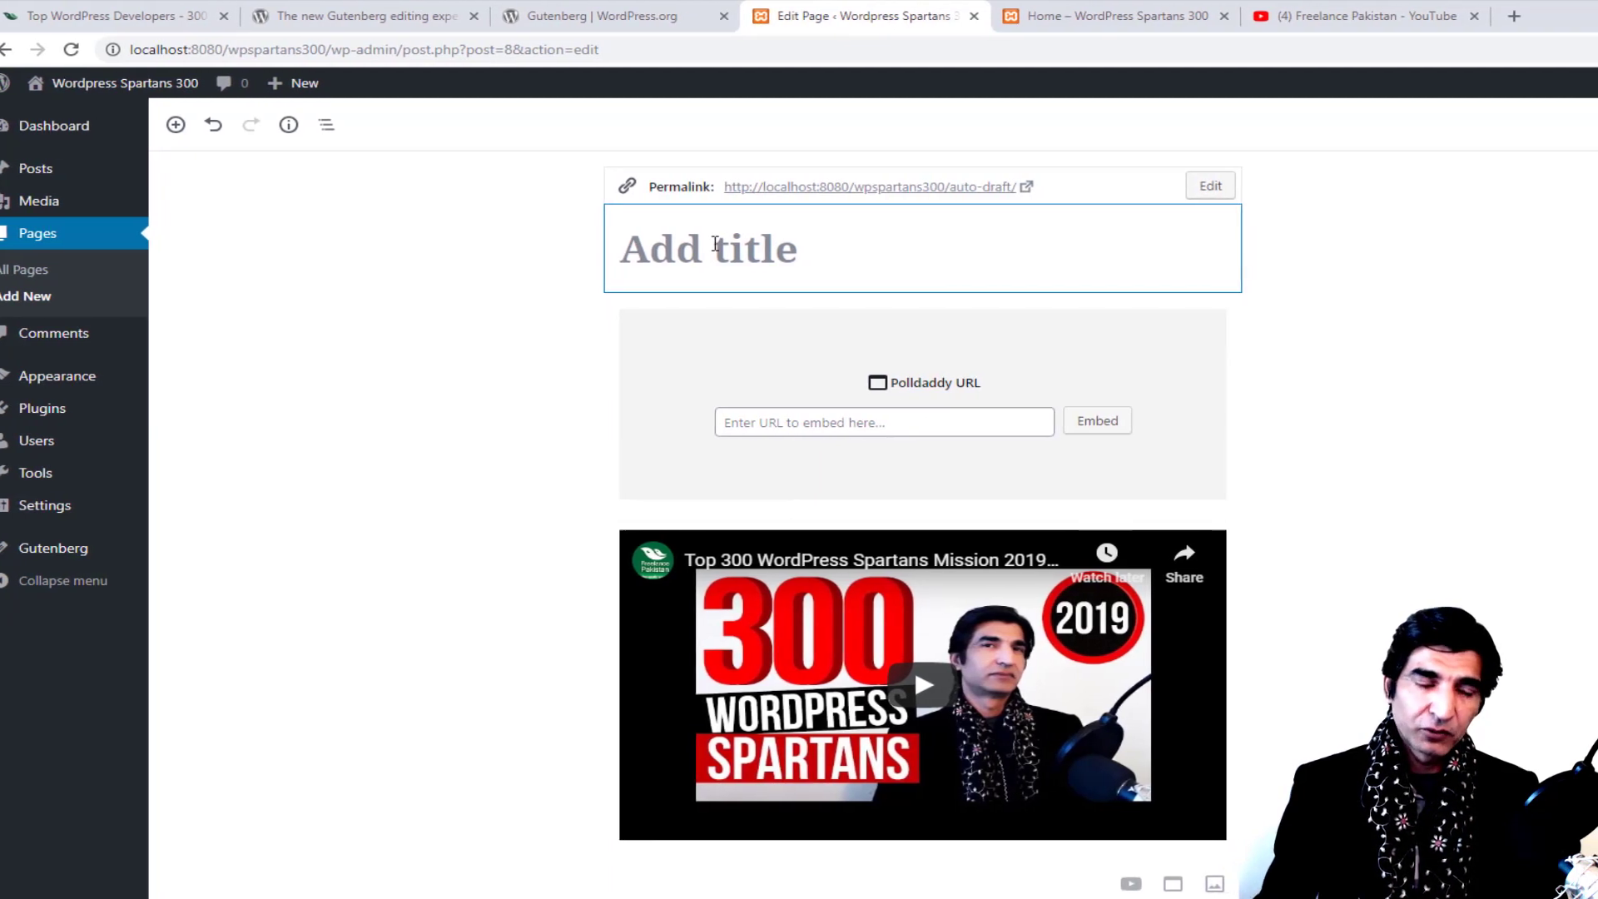
pyautogui.write('A')
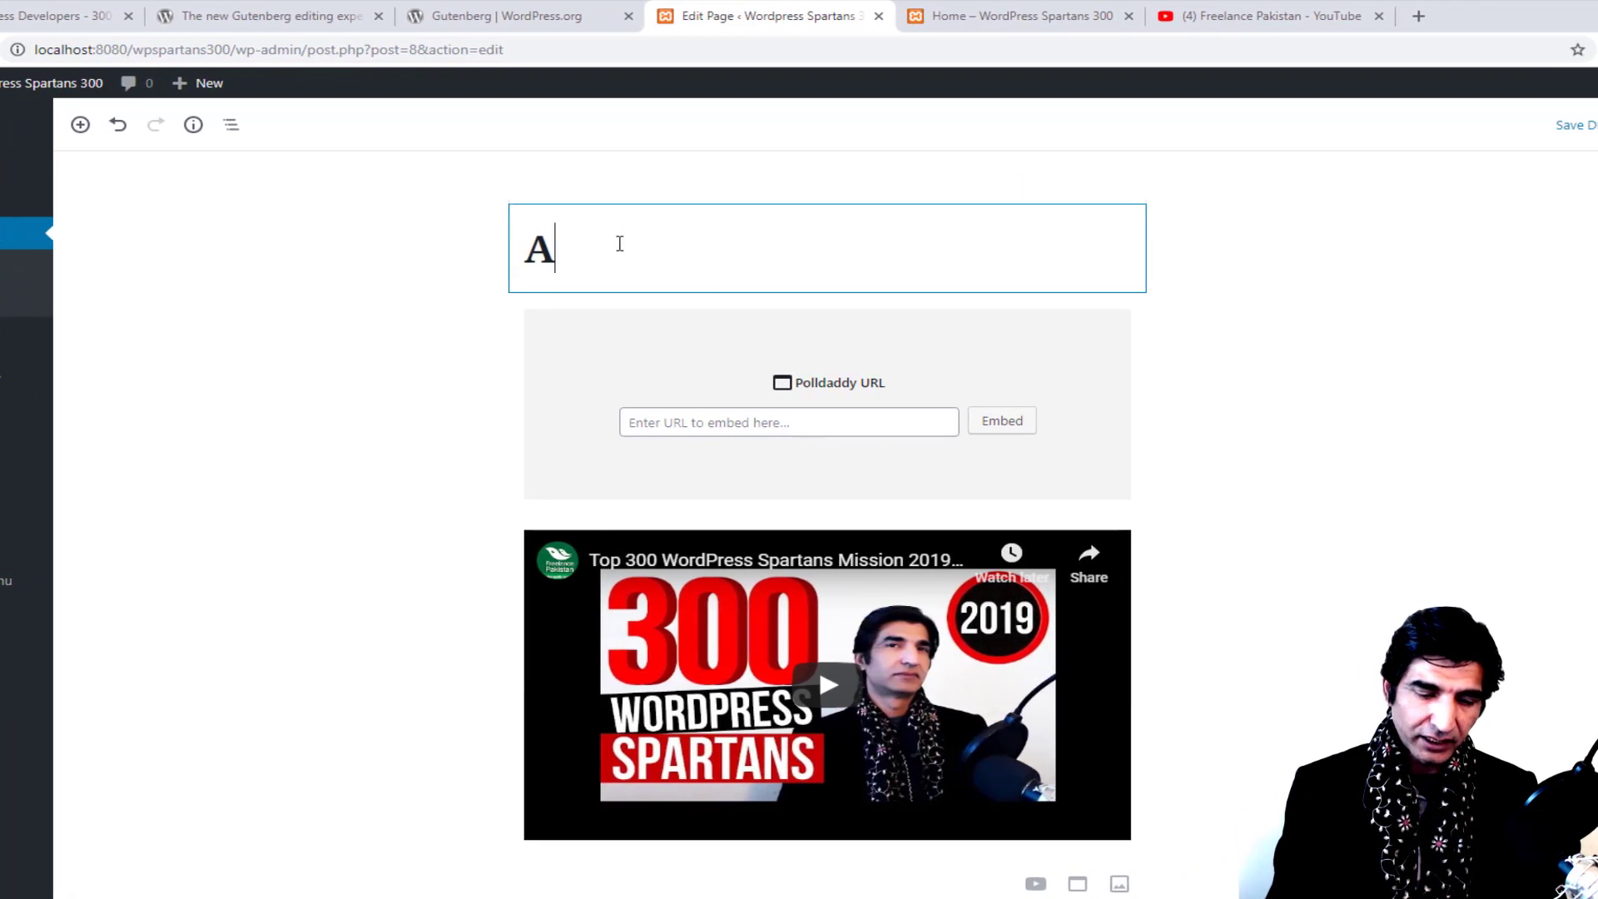
pyautogui.write('bout Spar')
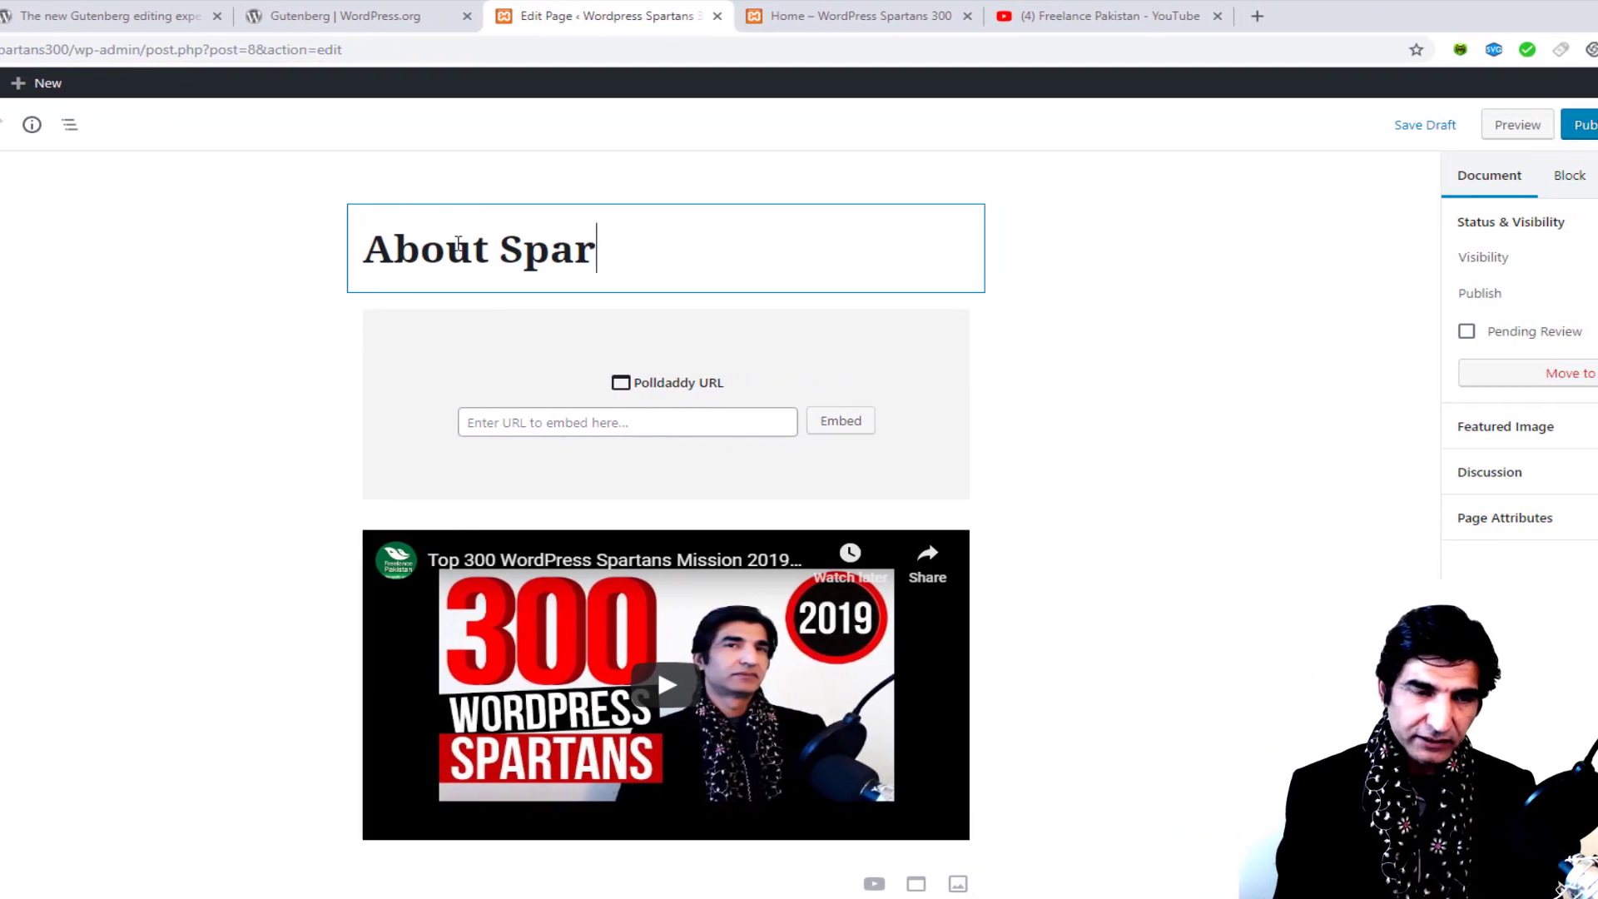
pyautogui.write('tans')
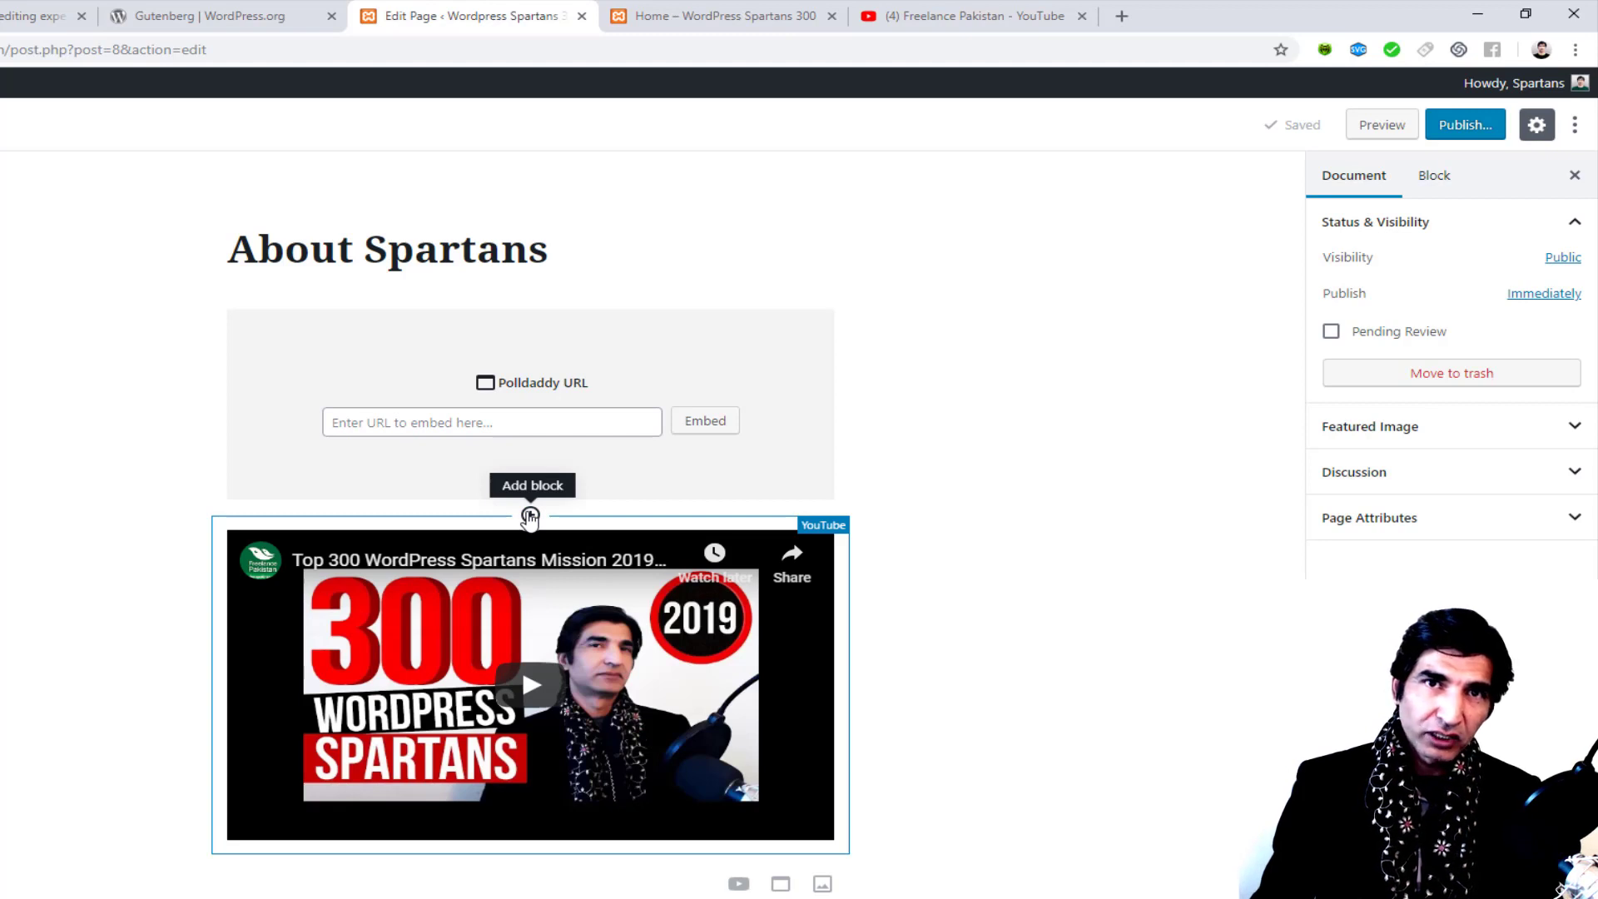
# Step: Insert a Heading block from Common Blocks between the Polldaddy block and the YouTube video
pyautogui.click(530, 516)
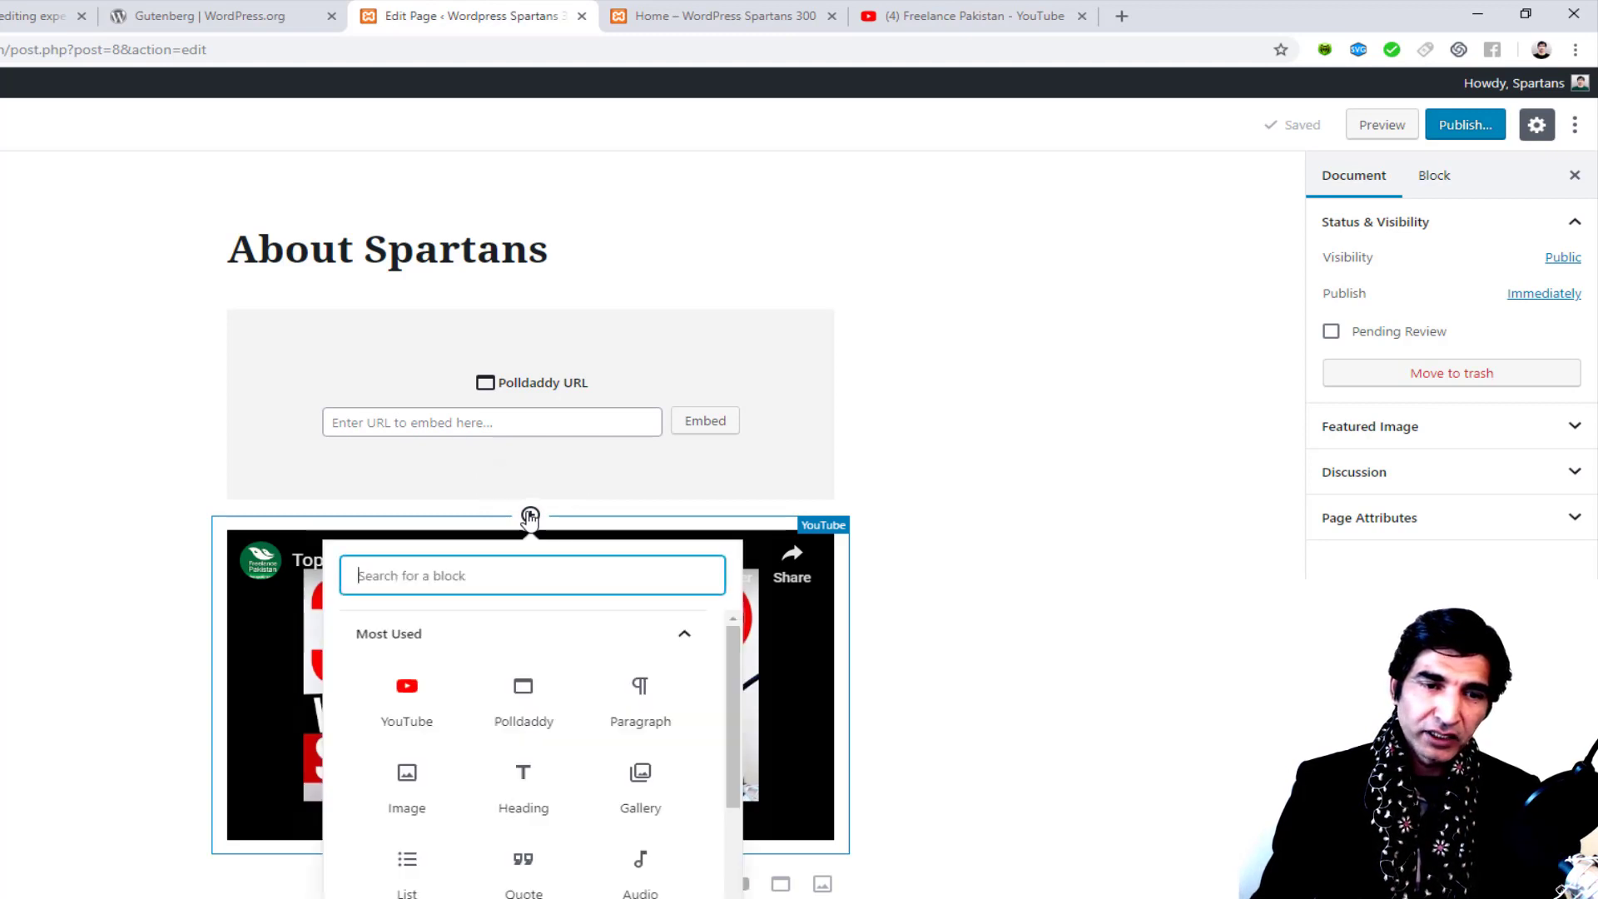
pyautogui.scroll(-3, 599, 649)
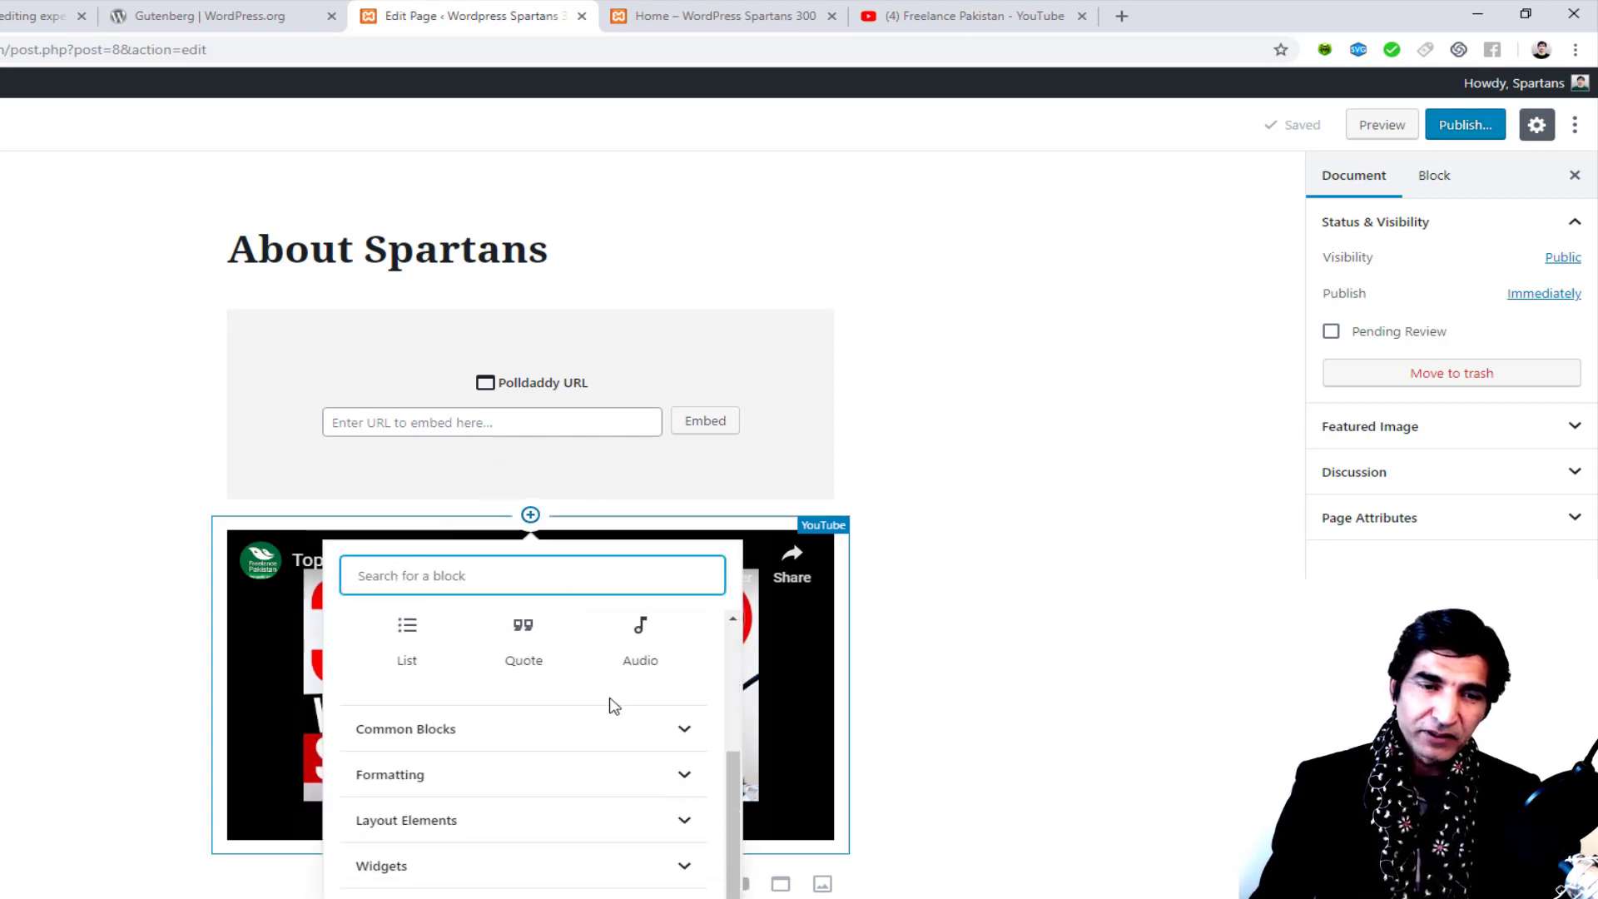
pyautogui.click(460, 730)
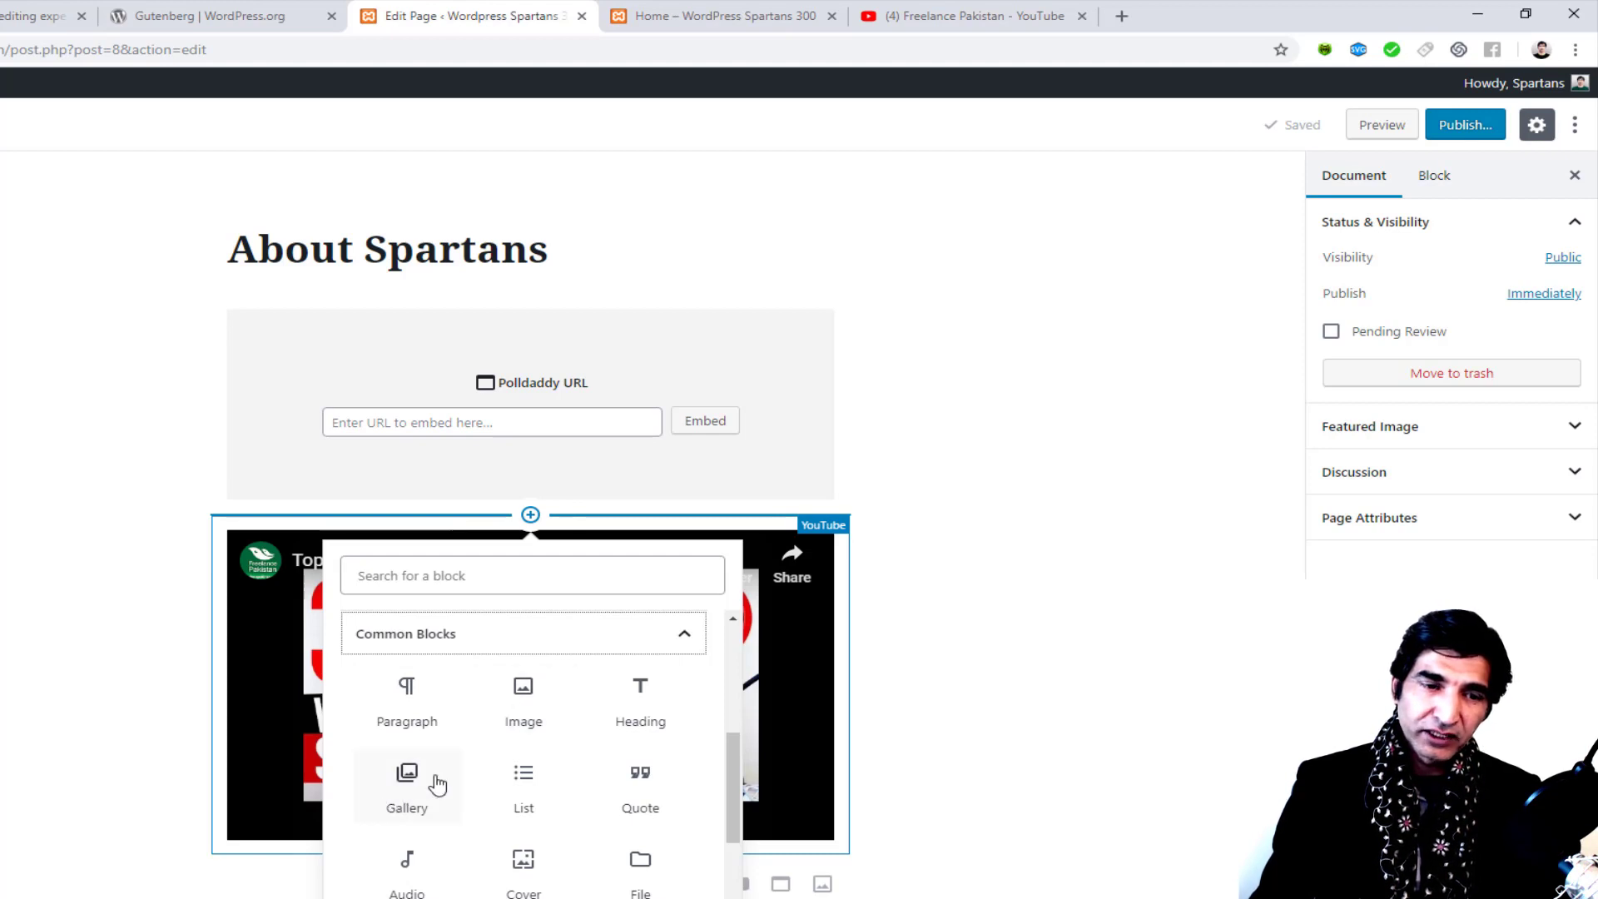
pyautogui.scroll(2, 423, 749)
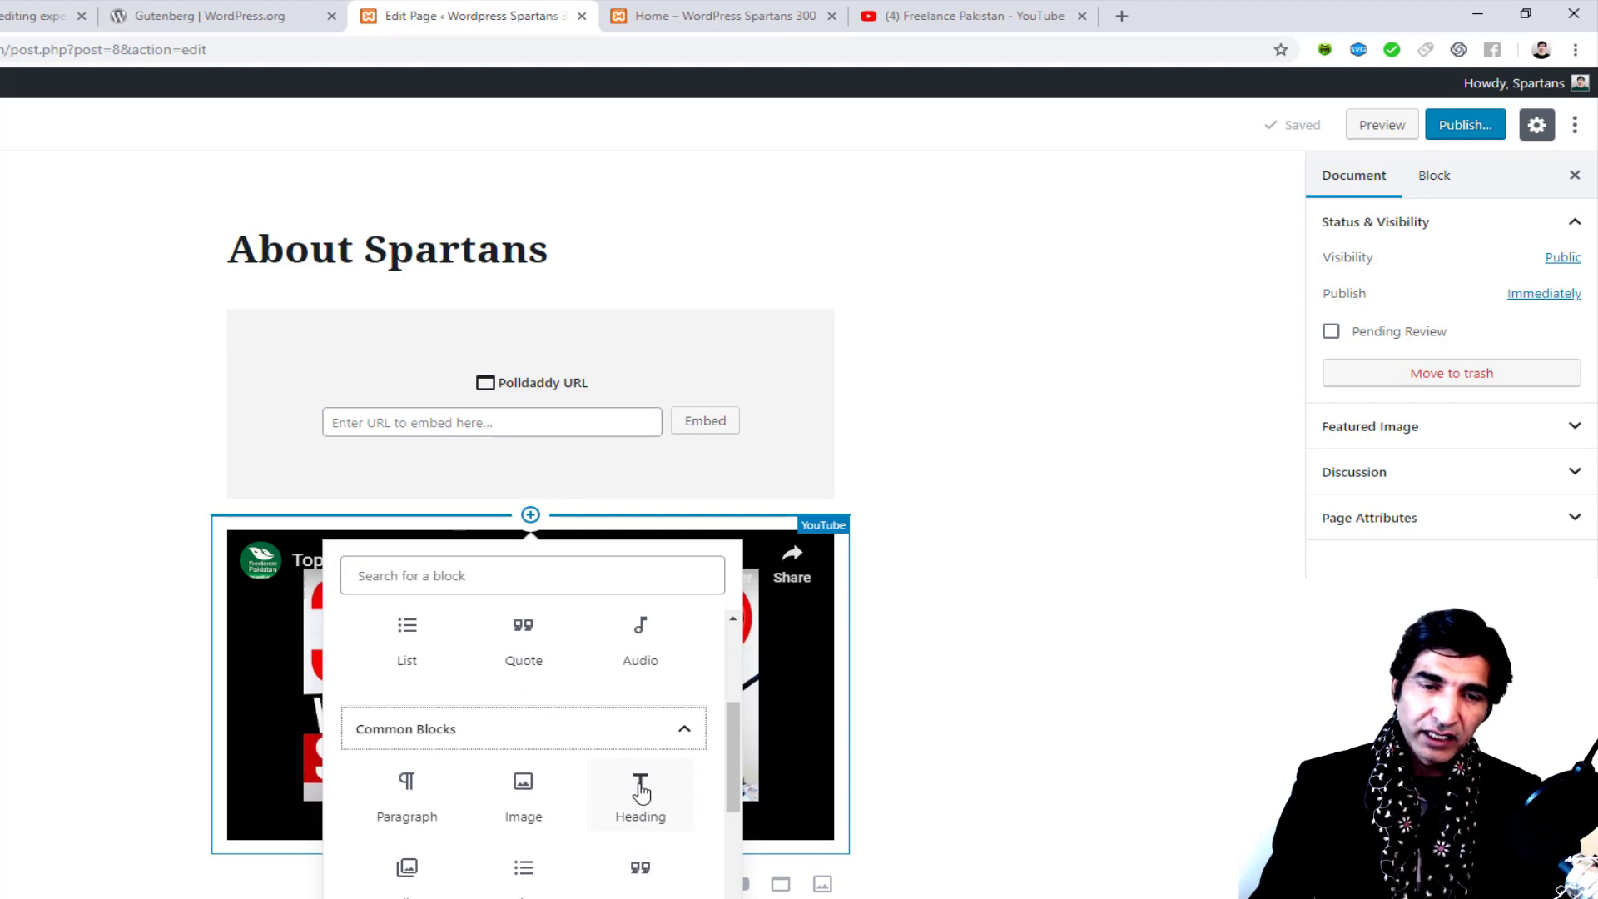
pyautogui.click(640, 791)
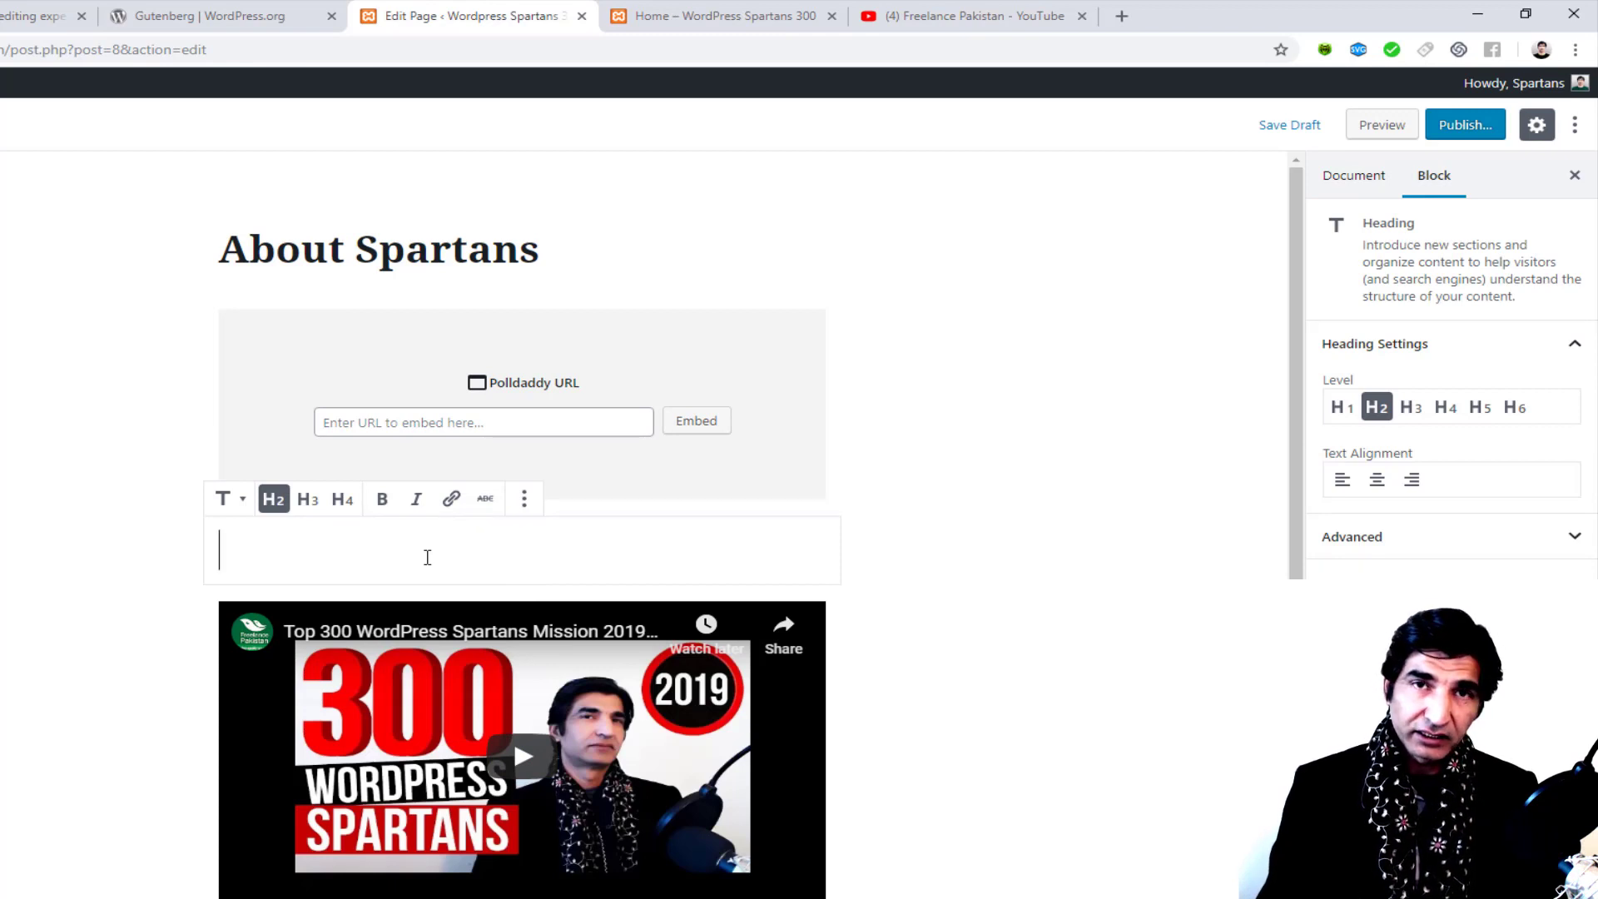
# Step: Enter "SP Spartans 300 Are Warriors!" as the text of the new heading above the video
pyautogui.write('SP ')
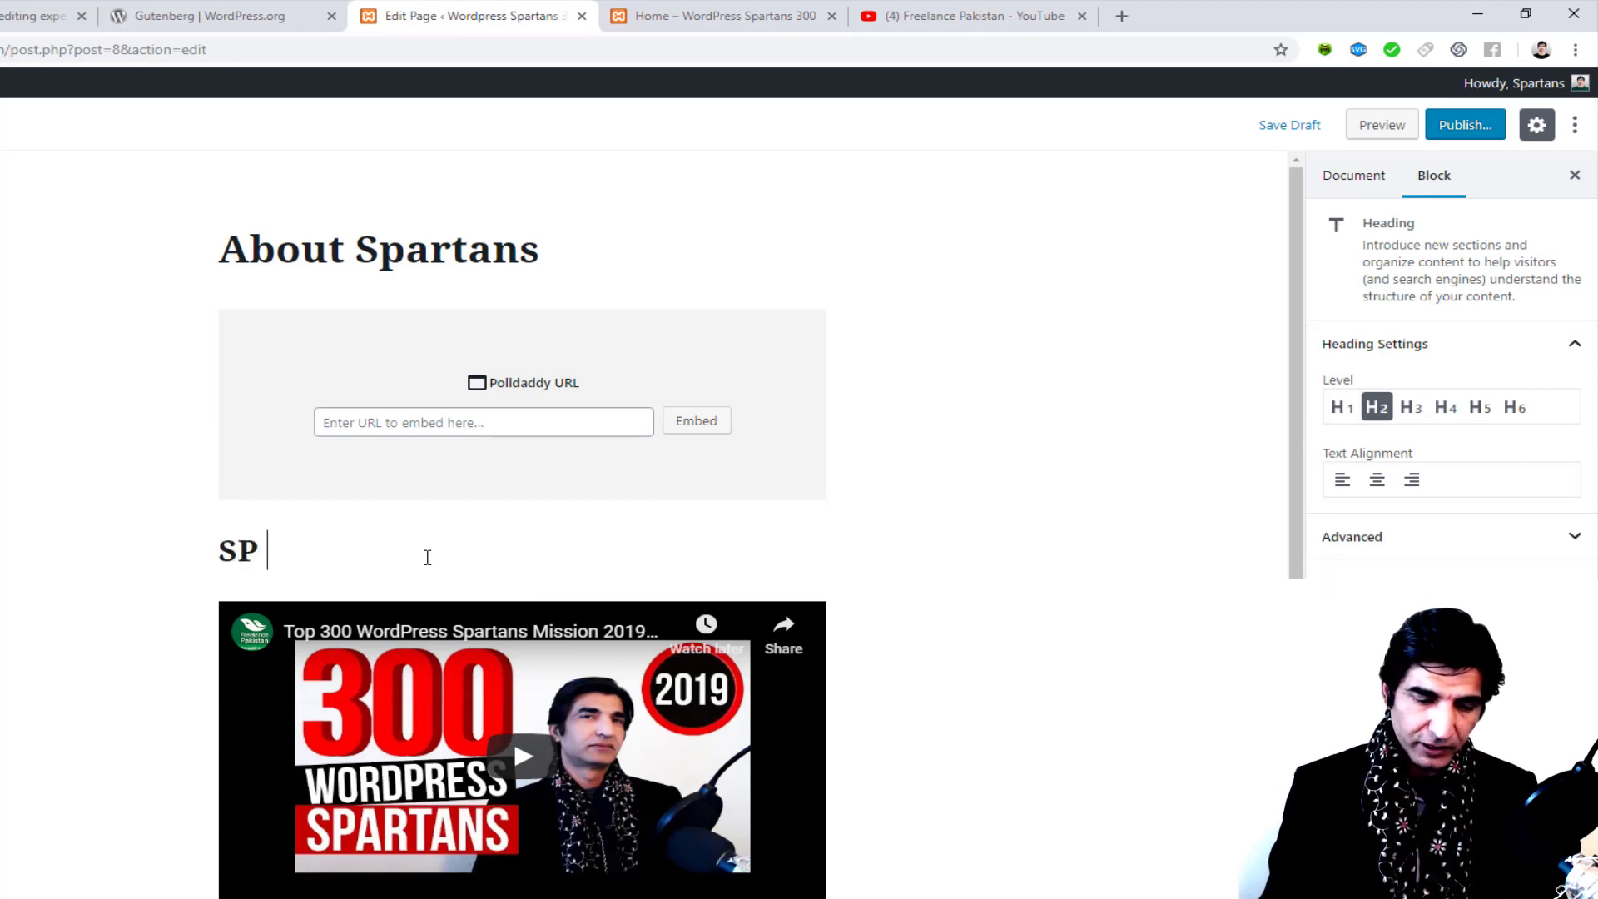
pyautogui.write('Spartans')
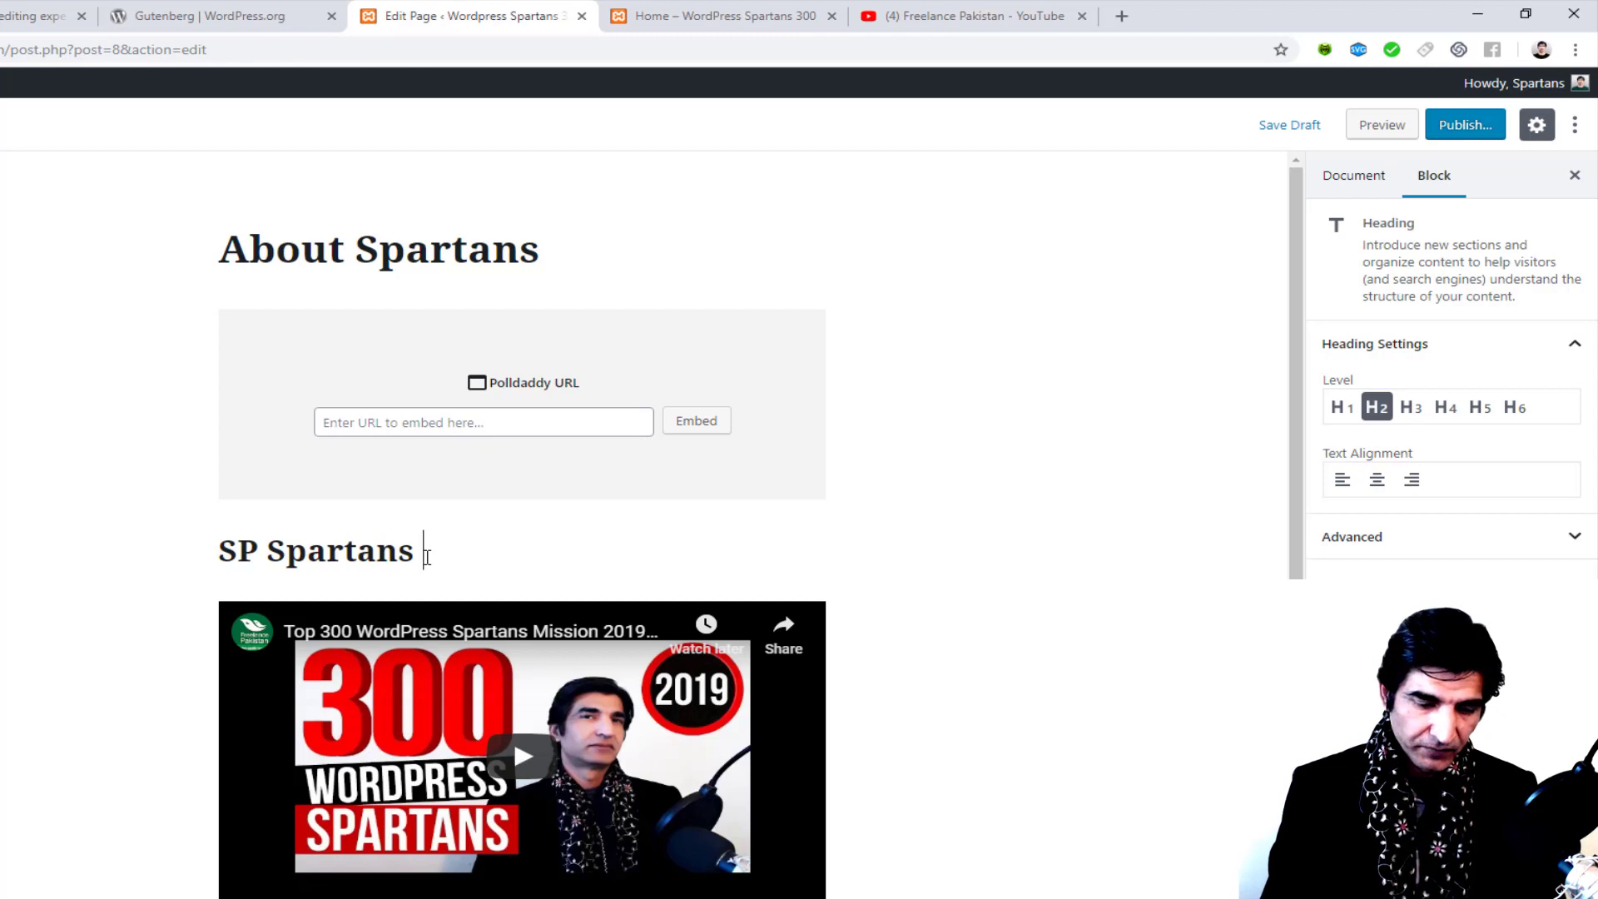
pyautogui.write(' 300 Are ')
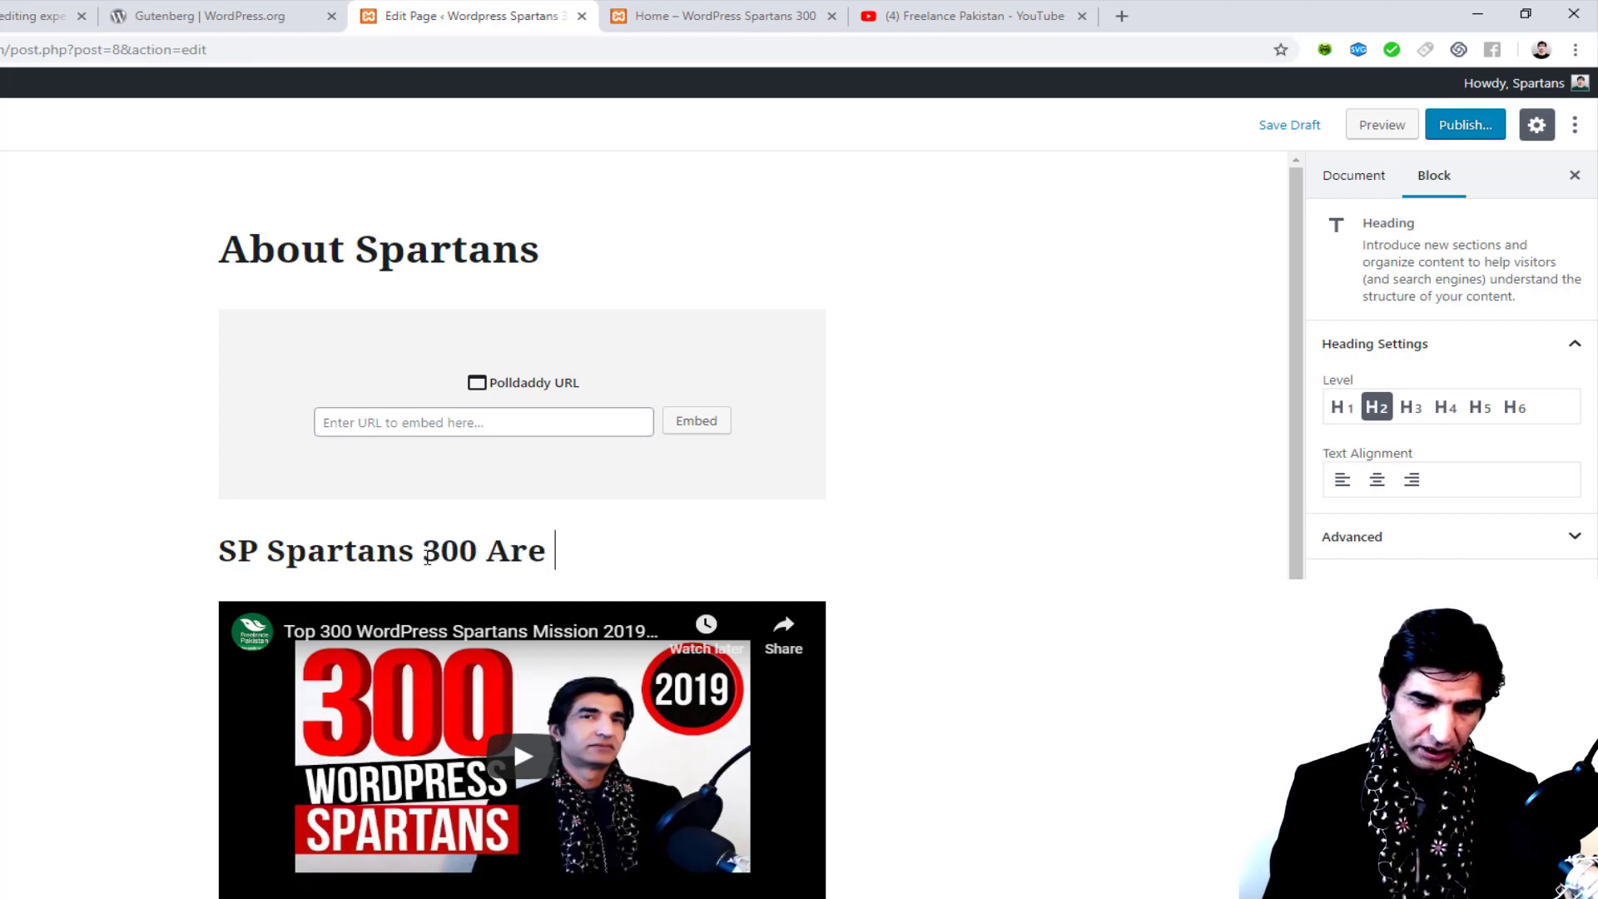
pyautogui.write('Warriors')
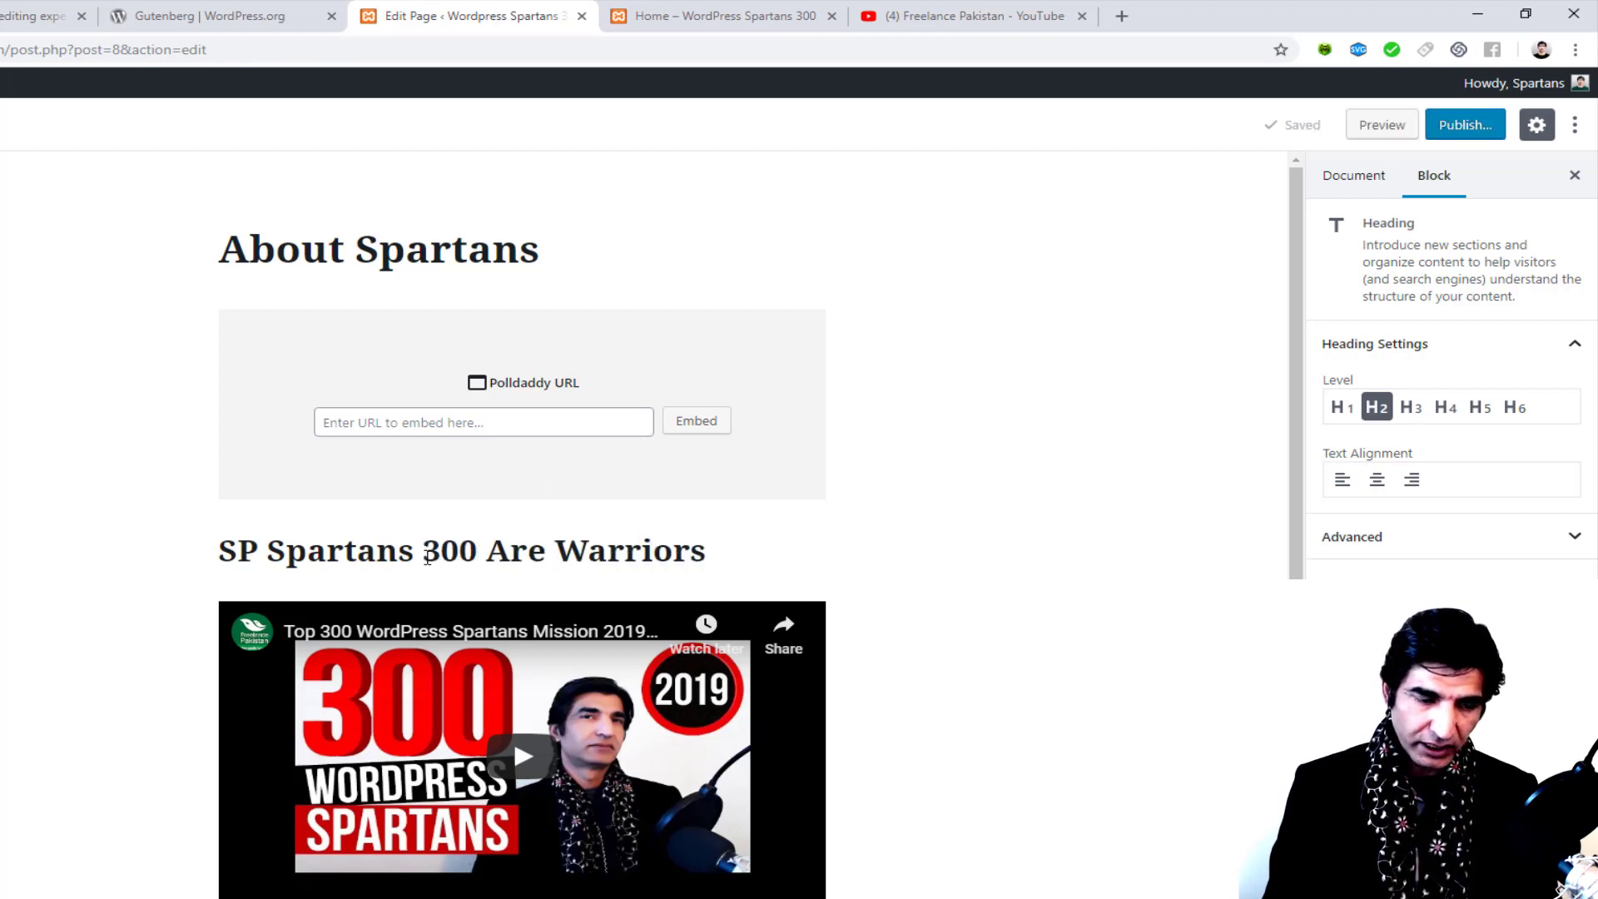
pyautogui.write('!')
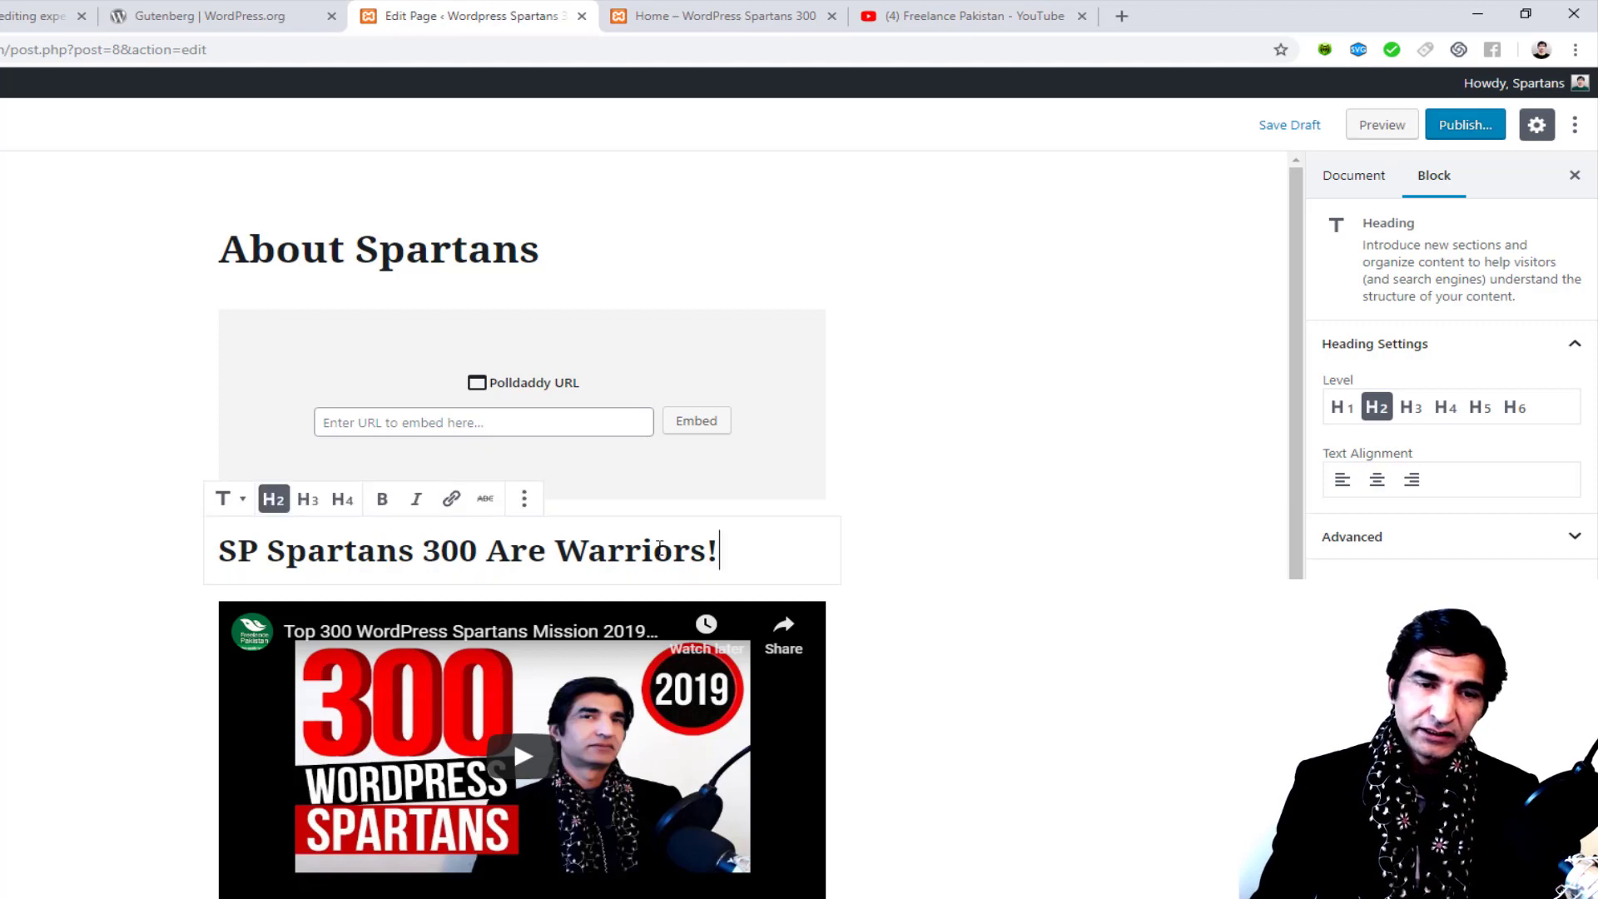
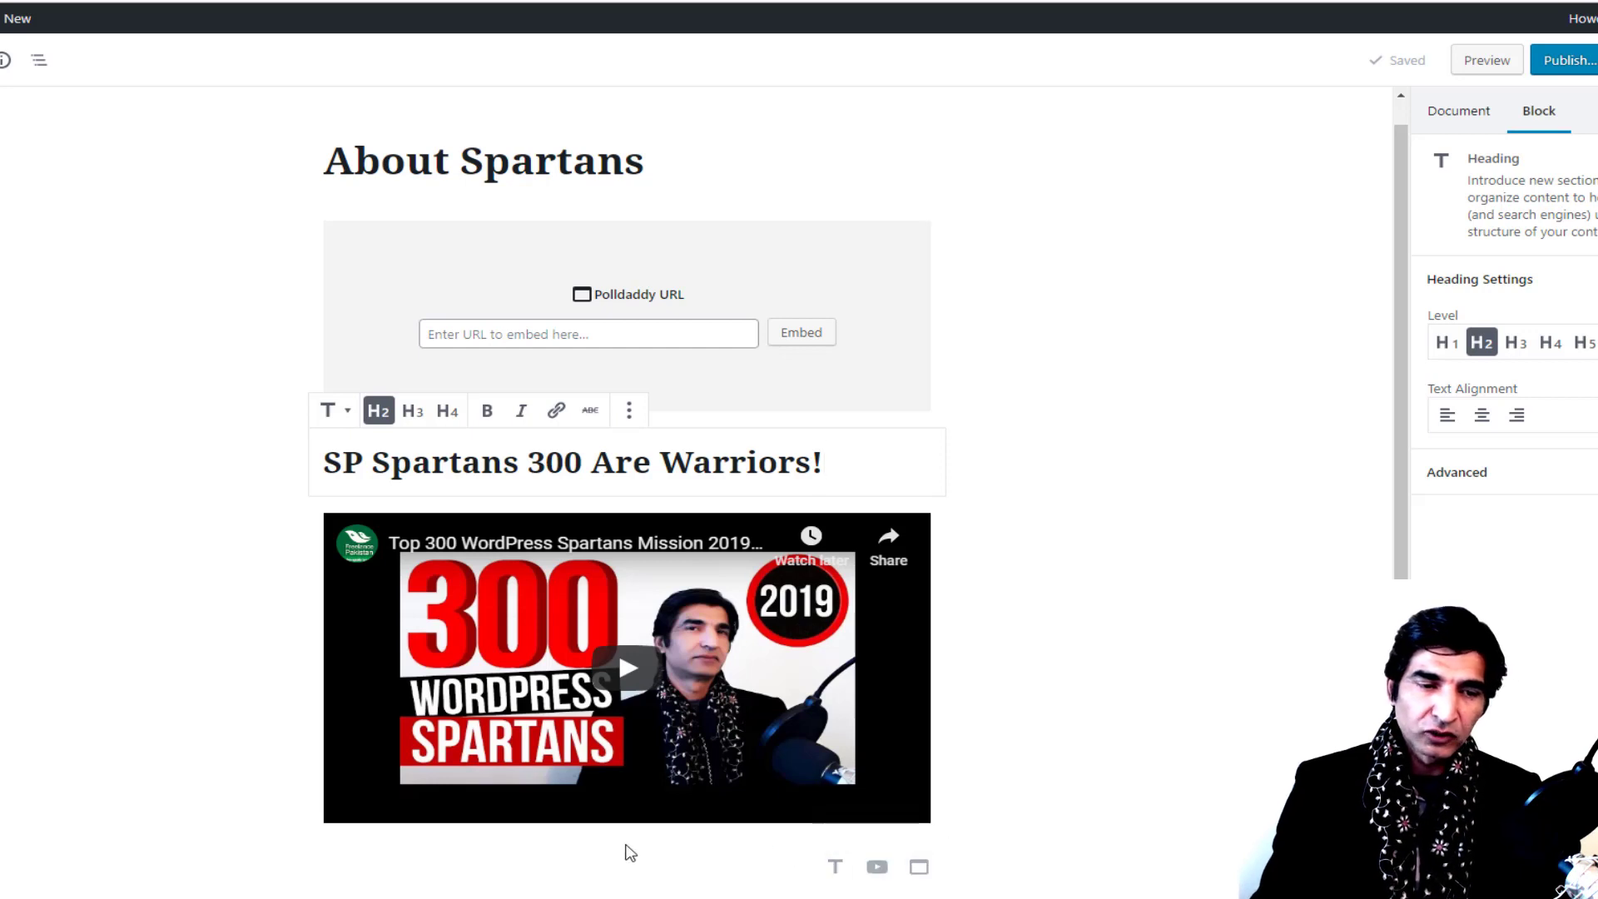
# Step: Insert a Twitter embed block between the "SP Spartans 300 Are Warriors!" heading and the YouTube video
pyautogui.click(277, 868)
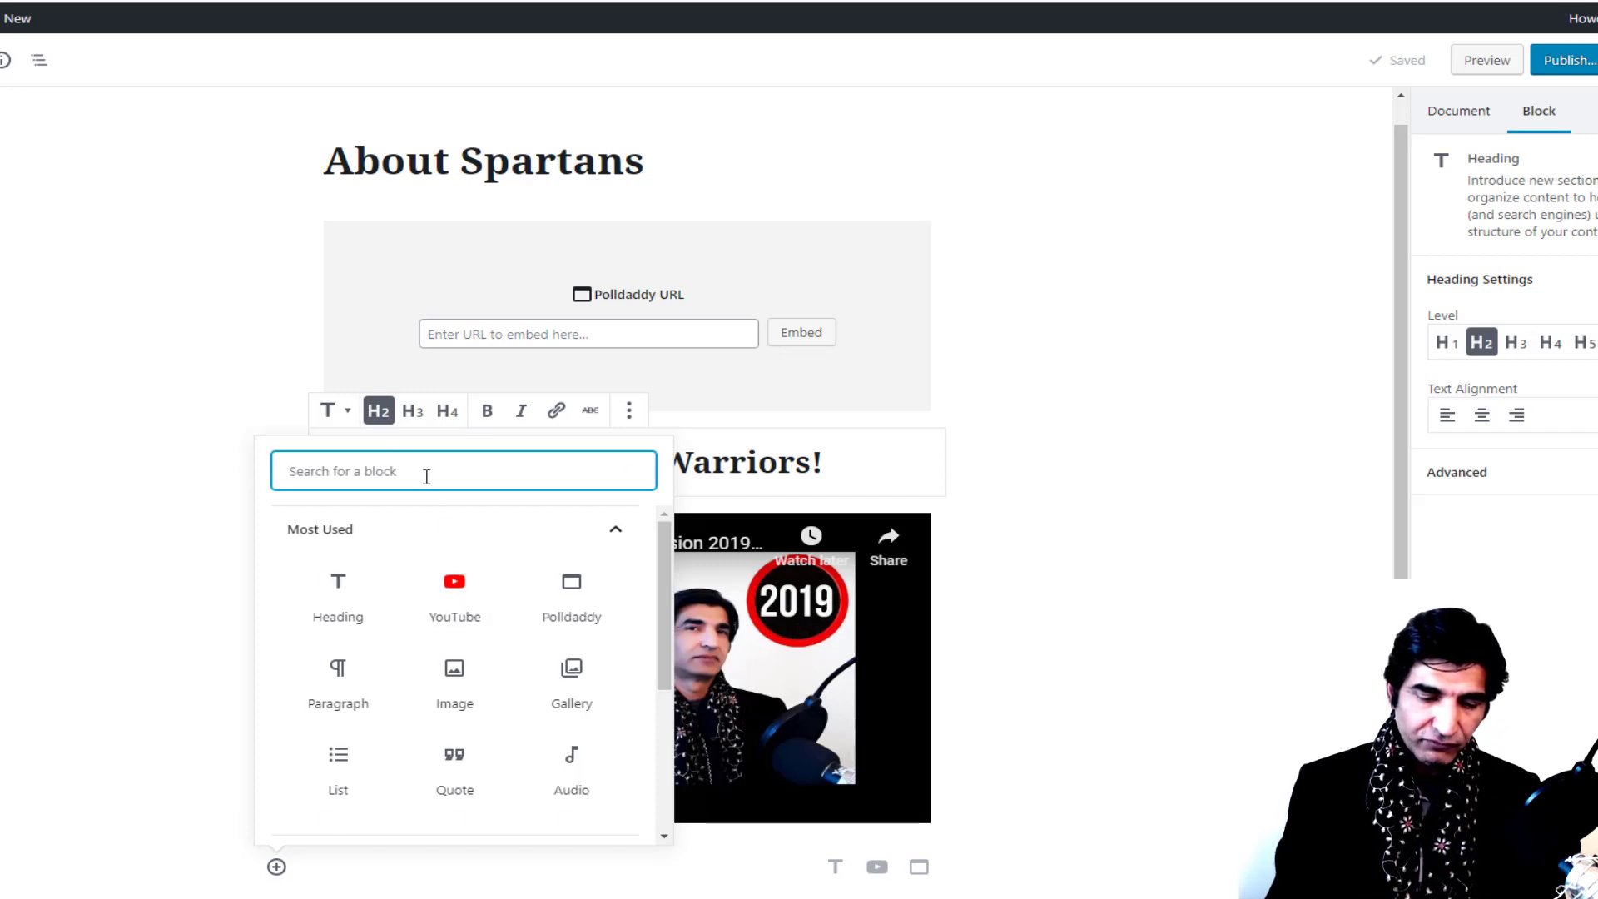
pyautogui.write('form')
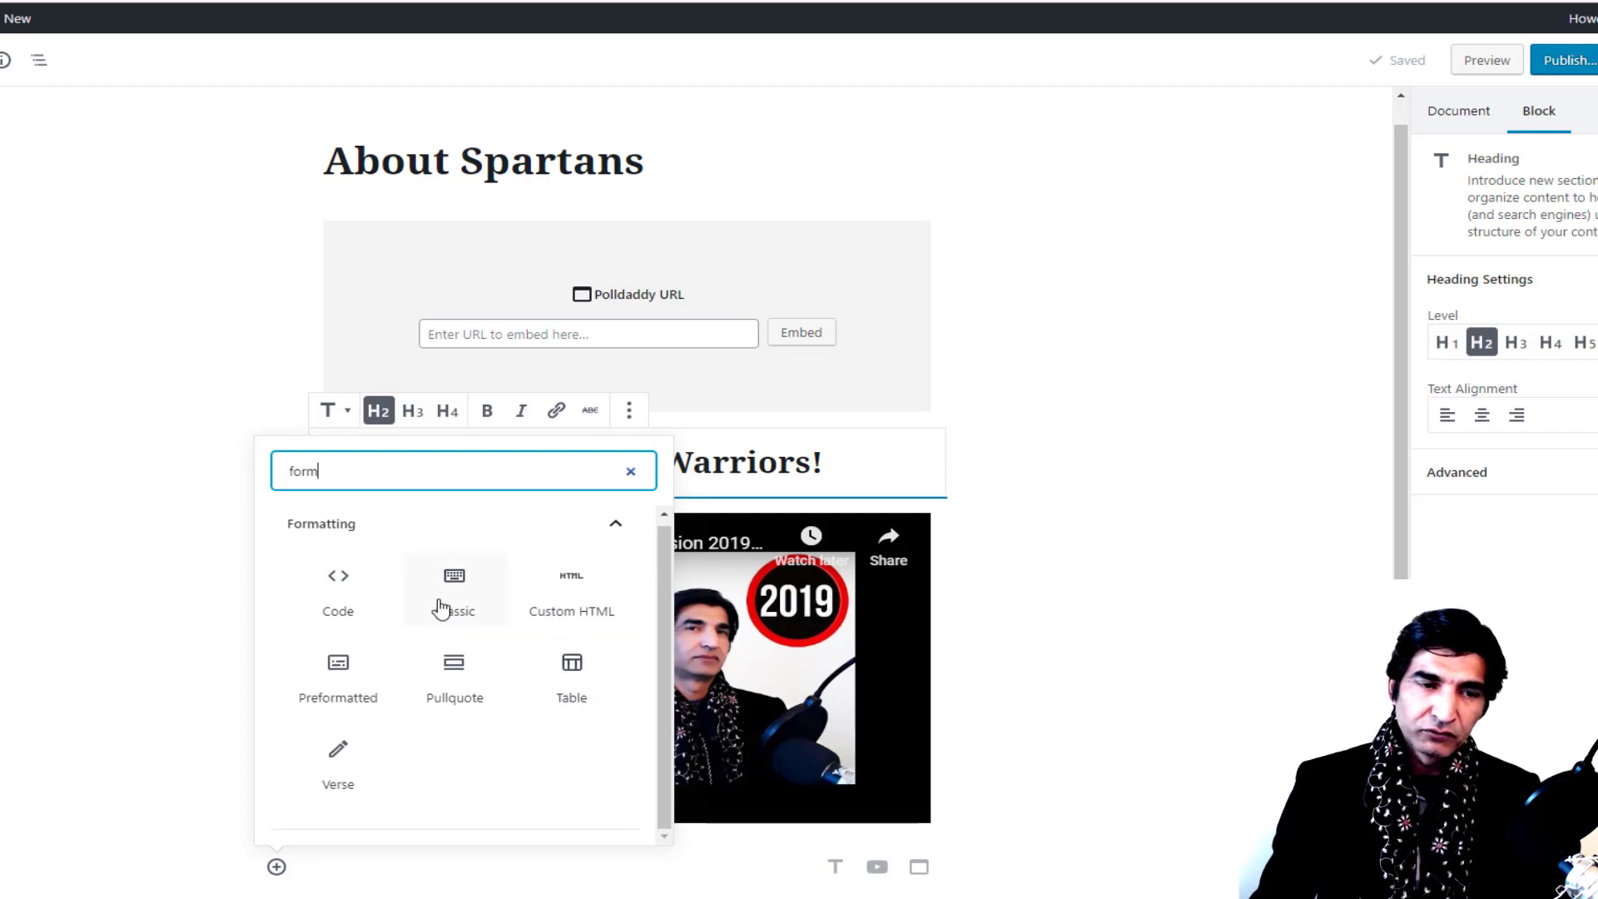
pyautogui.moveTo(347, 471); pyautogui.dragTo(270, 465)
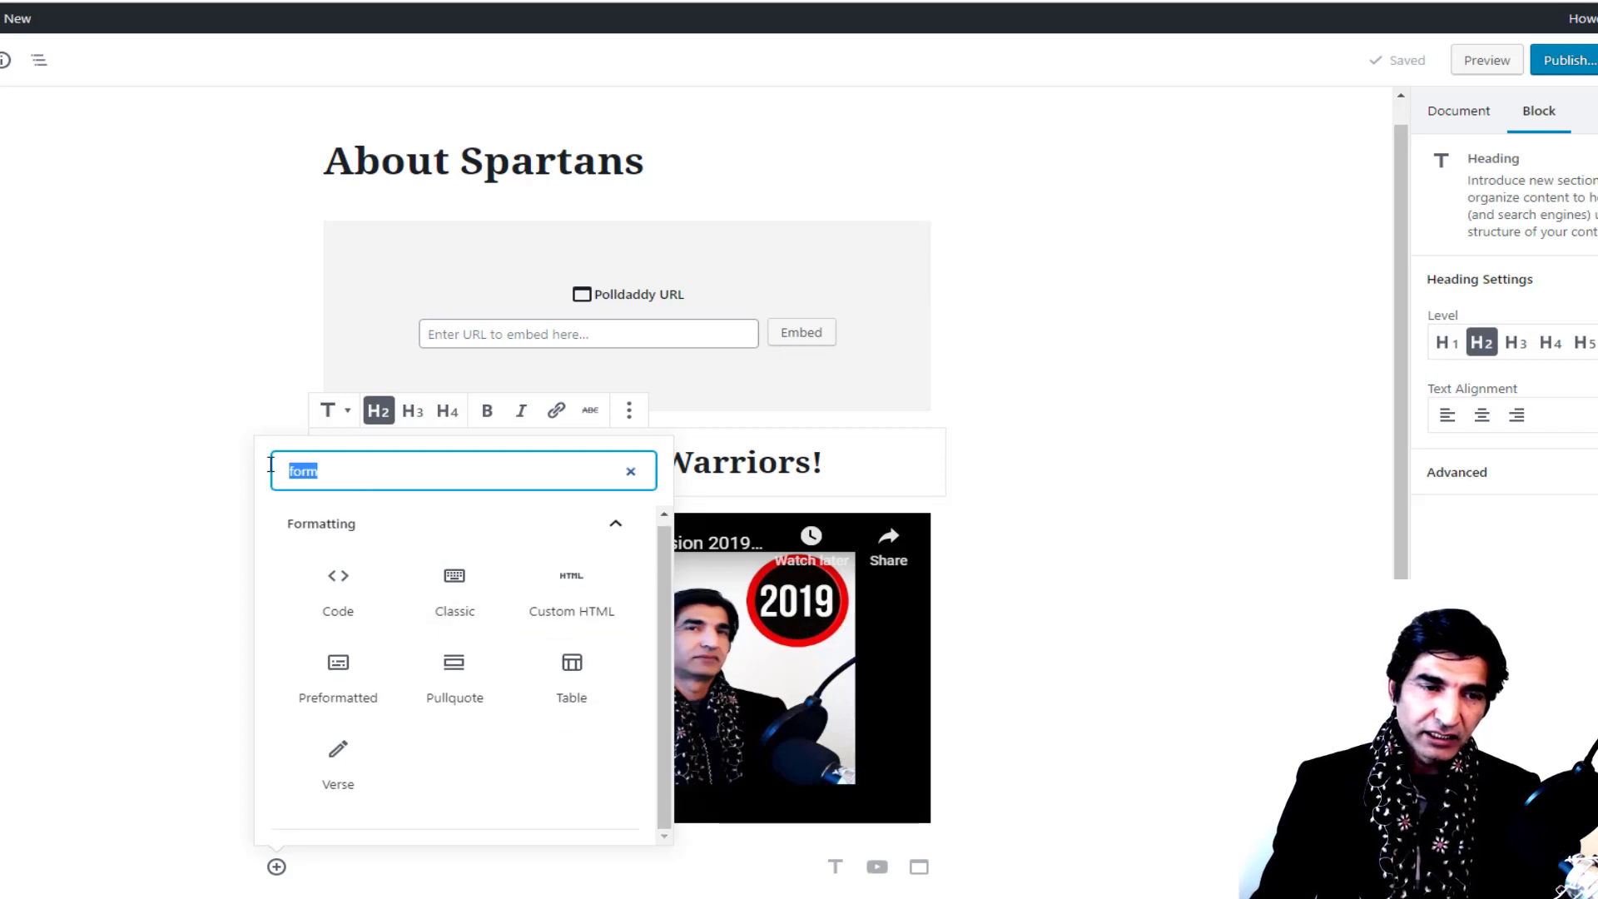
pyautogui.write('twitter')
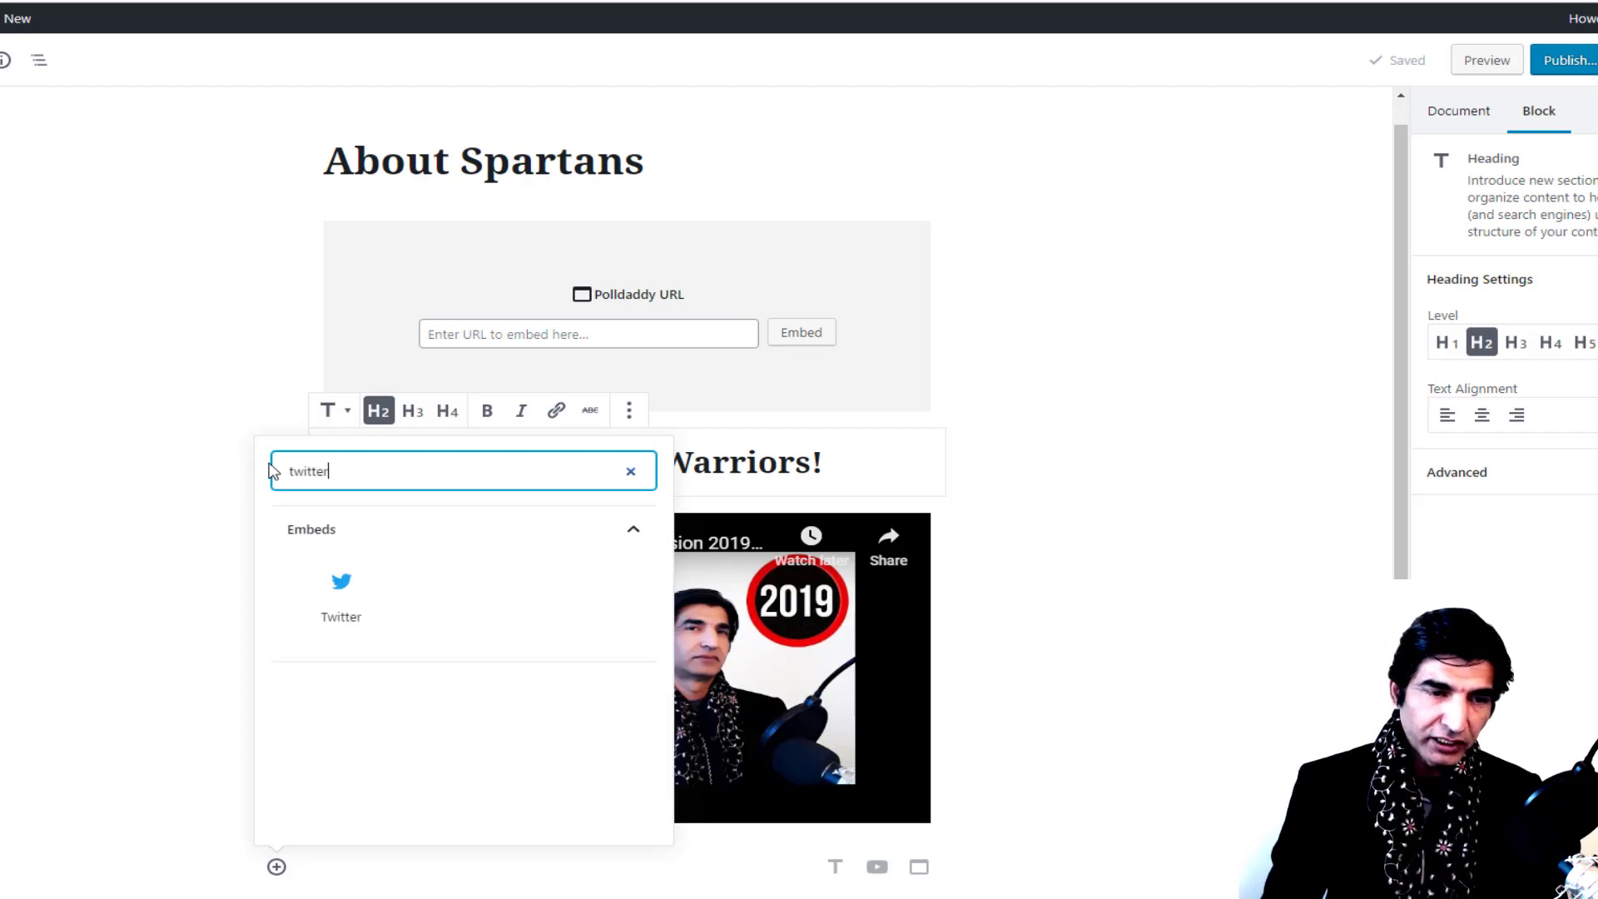
pyautogui.click(346, 591)
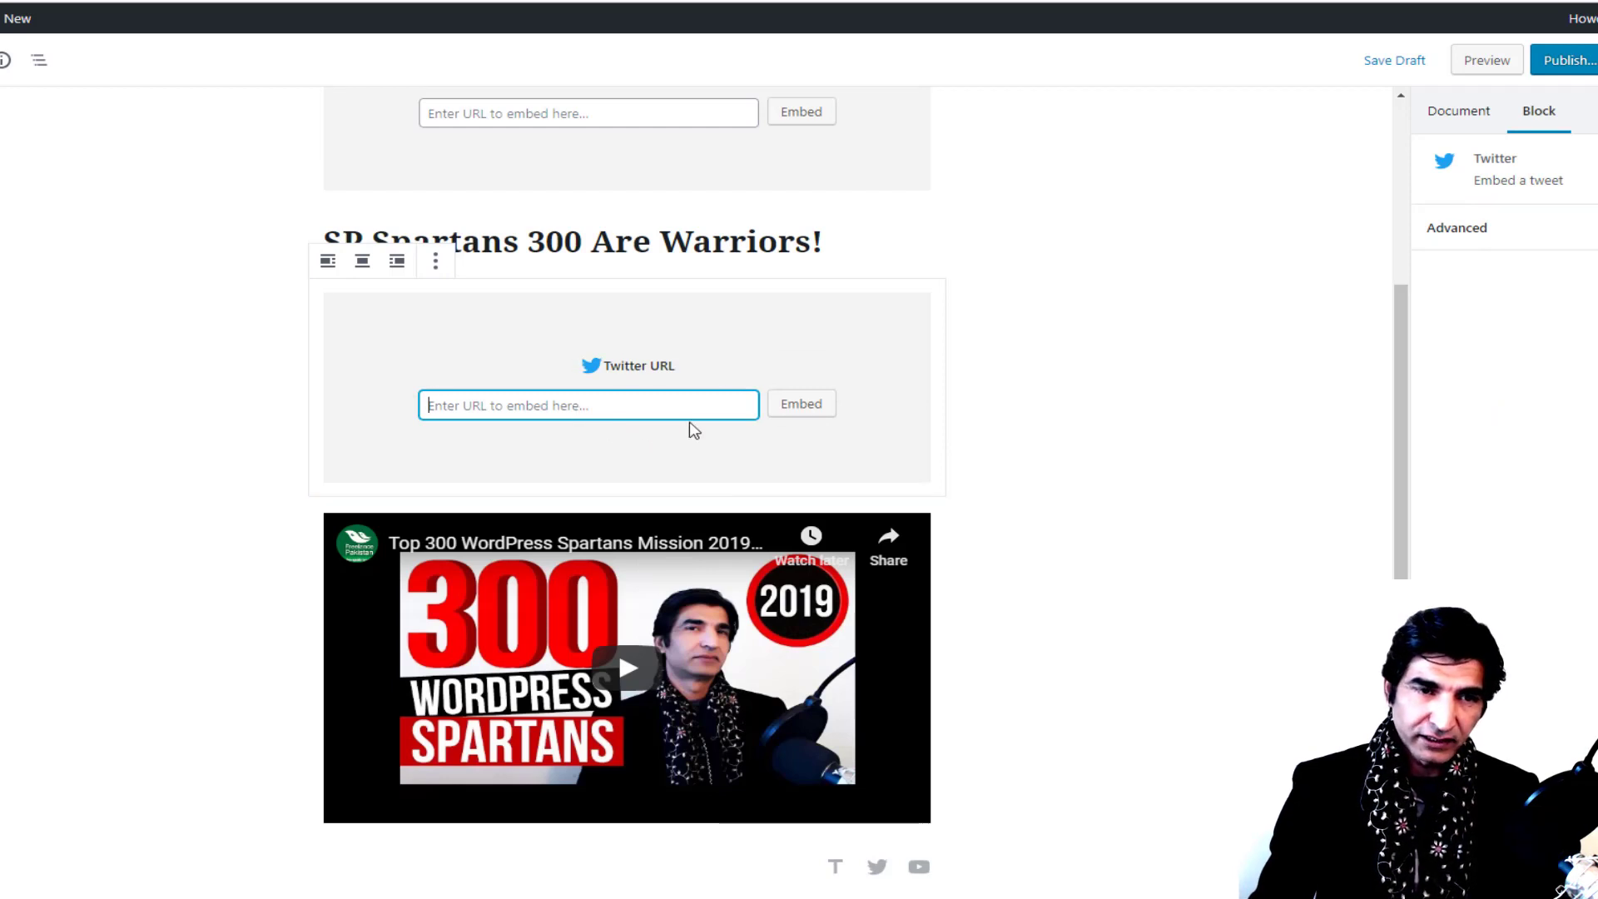
# Step: Examine the YouTube block's Advanced settings and the page's Featured Image, Discussion and Page Attributes settings
pyautogui.click(706, 516)
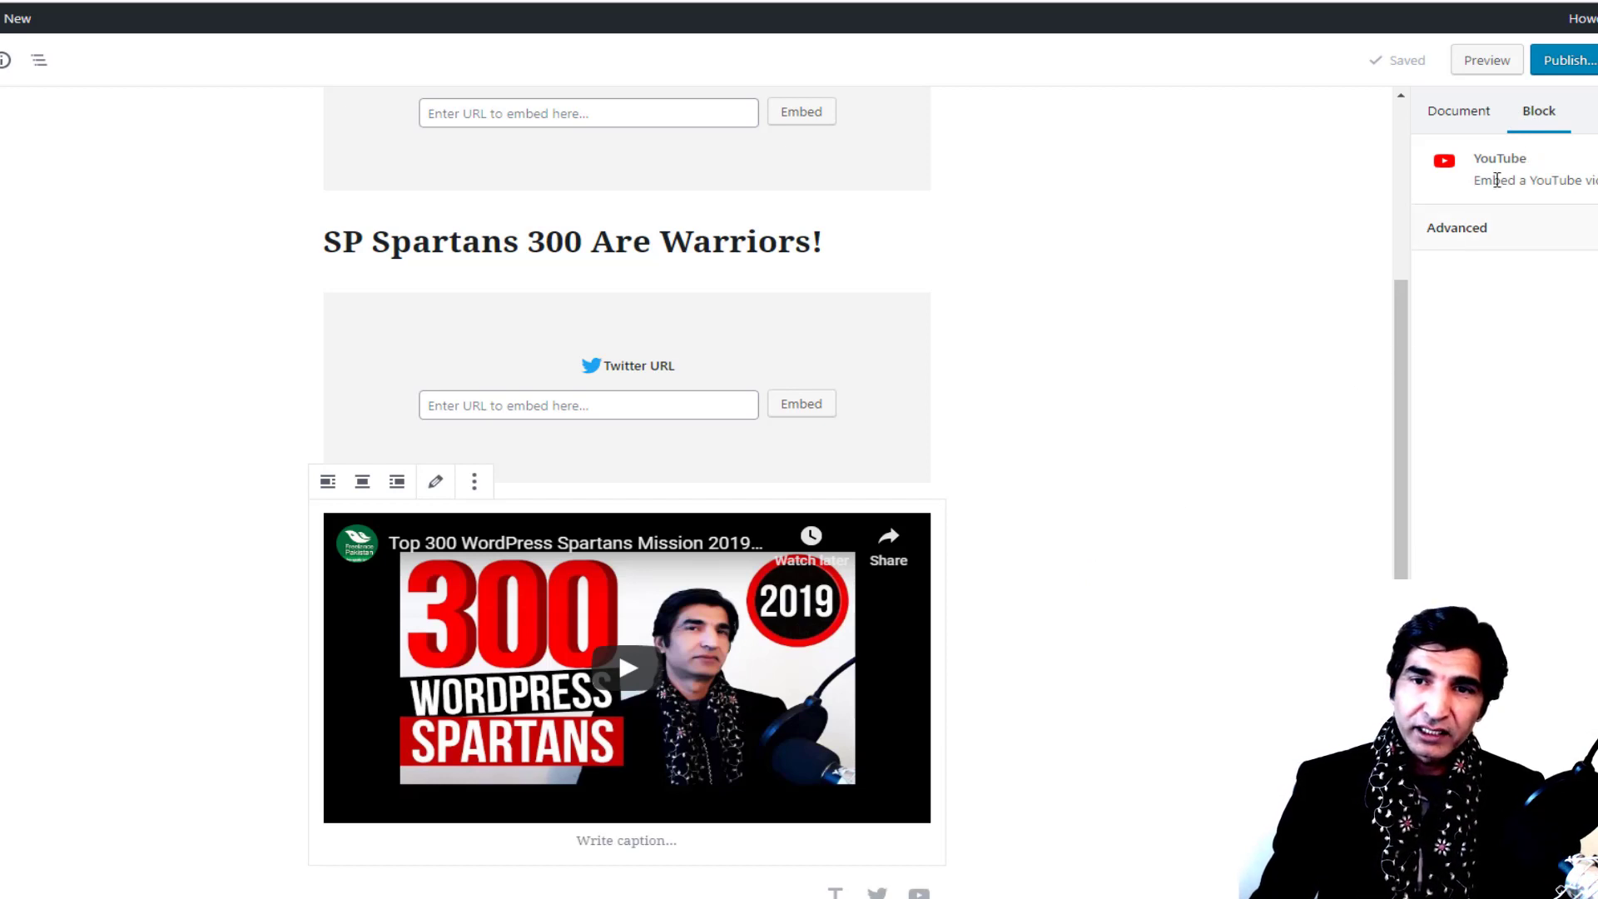
pyautogui.click(1466, 241)
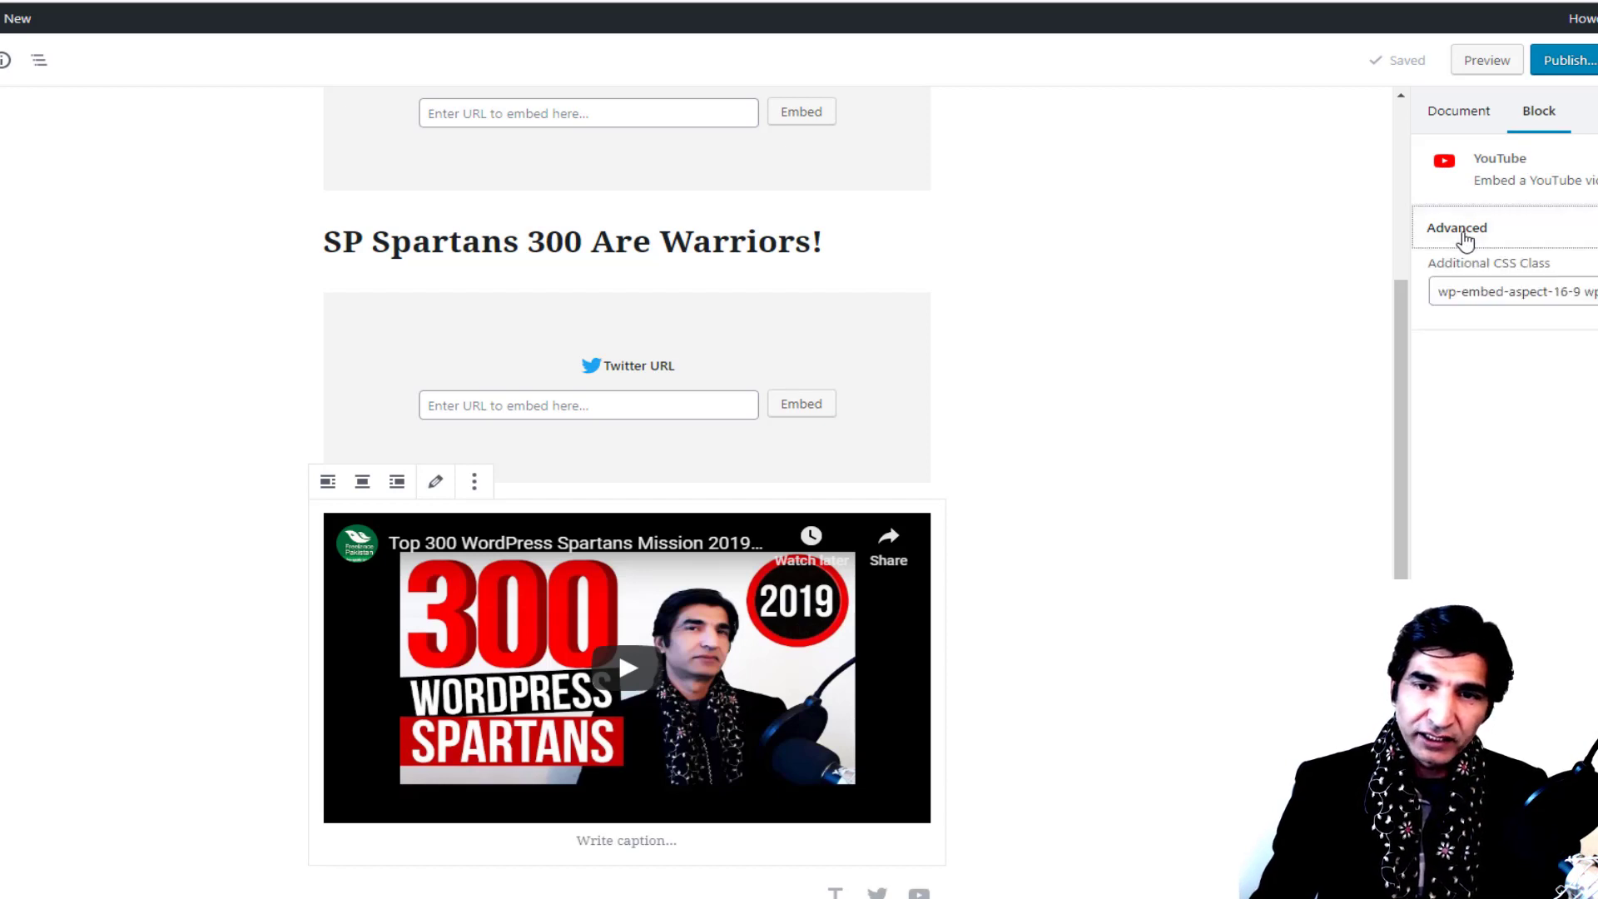
pyautogui.click(1468, 118)
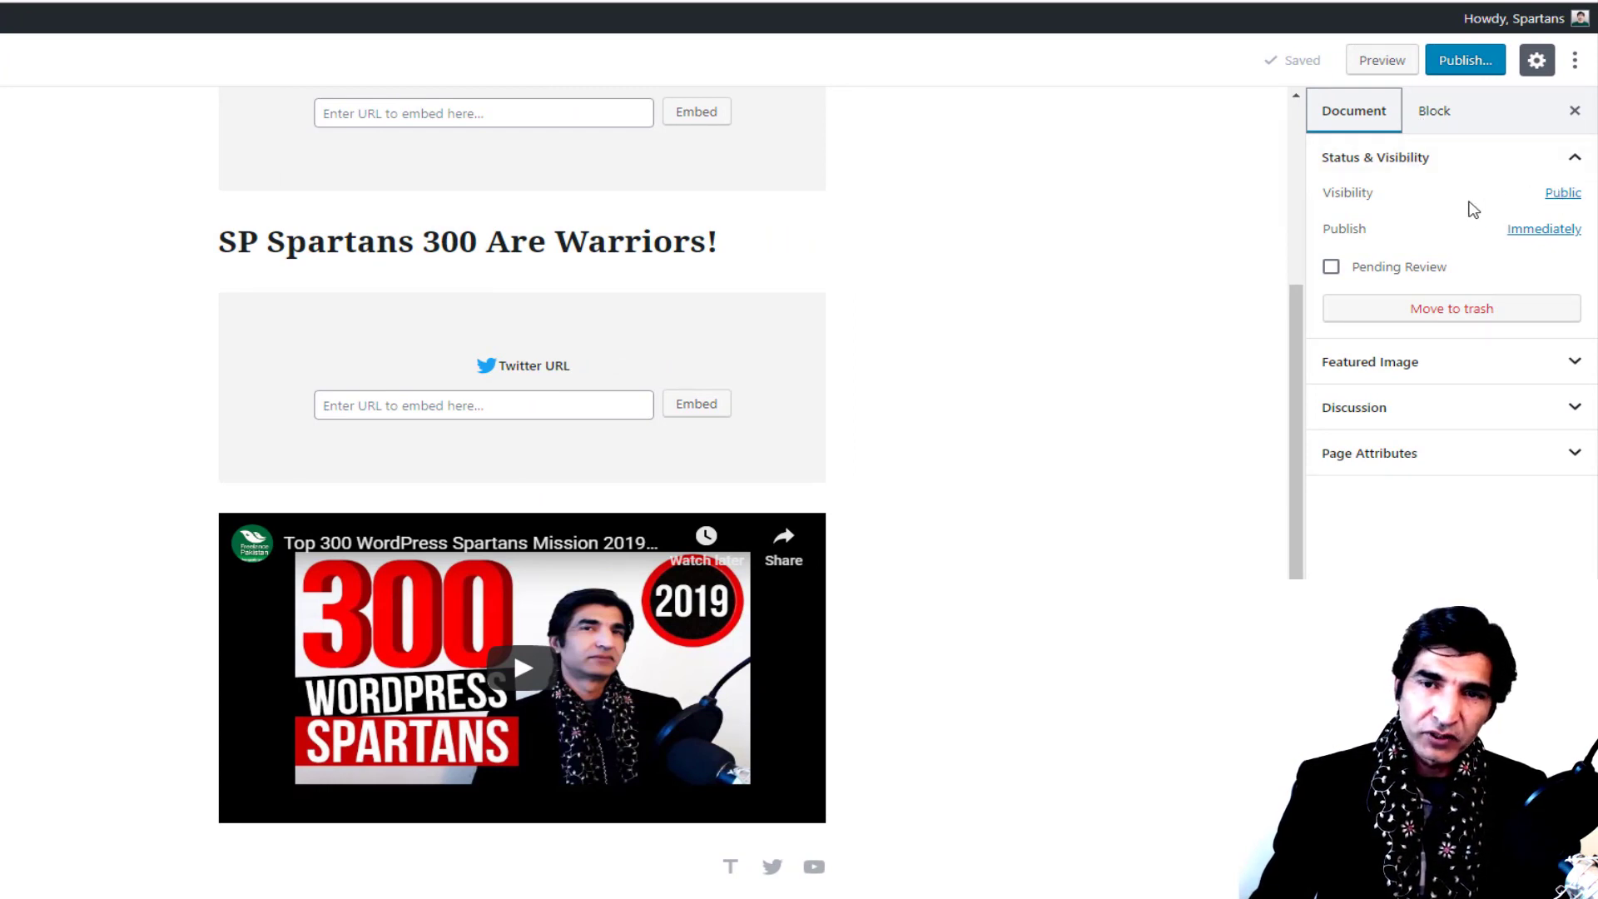
pyautogui.click(1411, 375)
pyautogui.click(1392, 470)
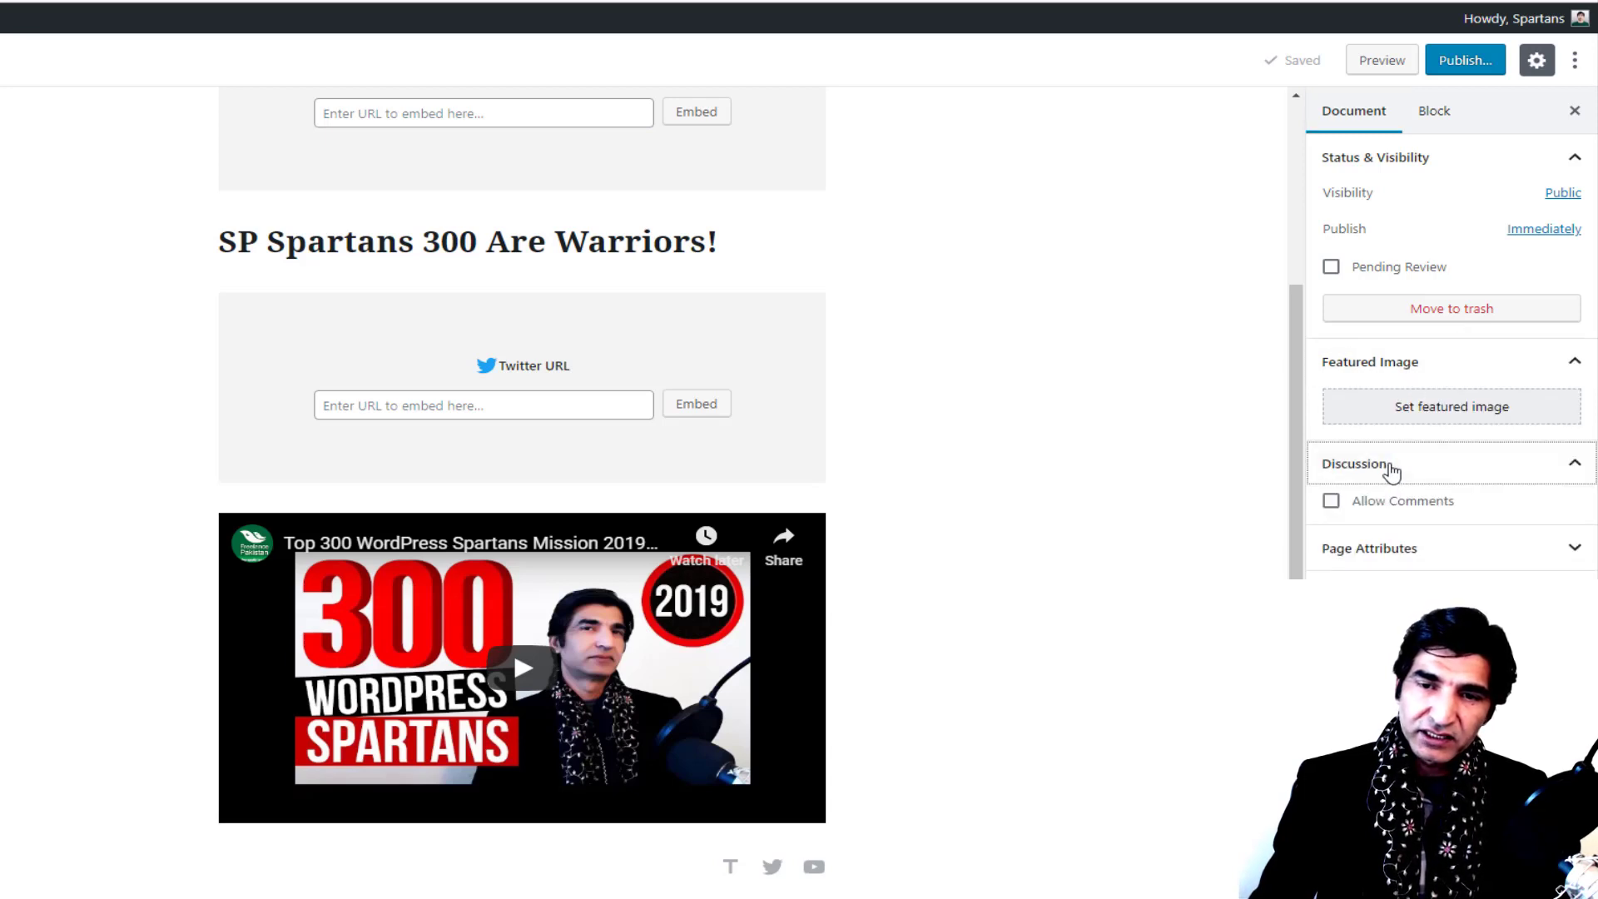
pyautogui.click(1391, 556)
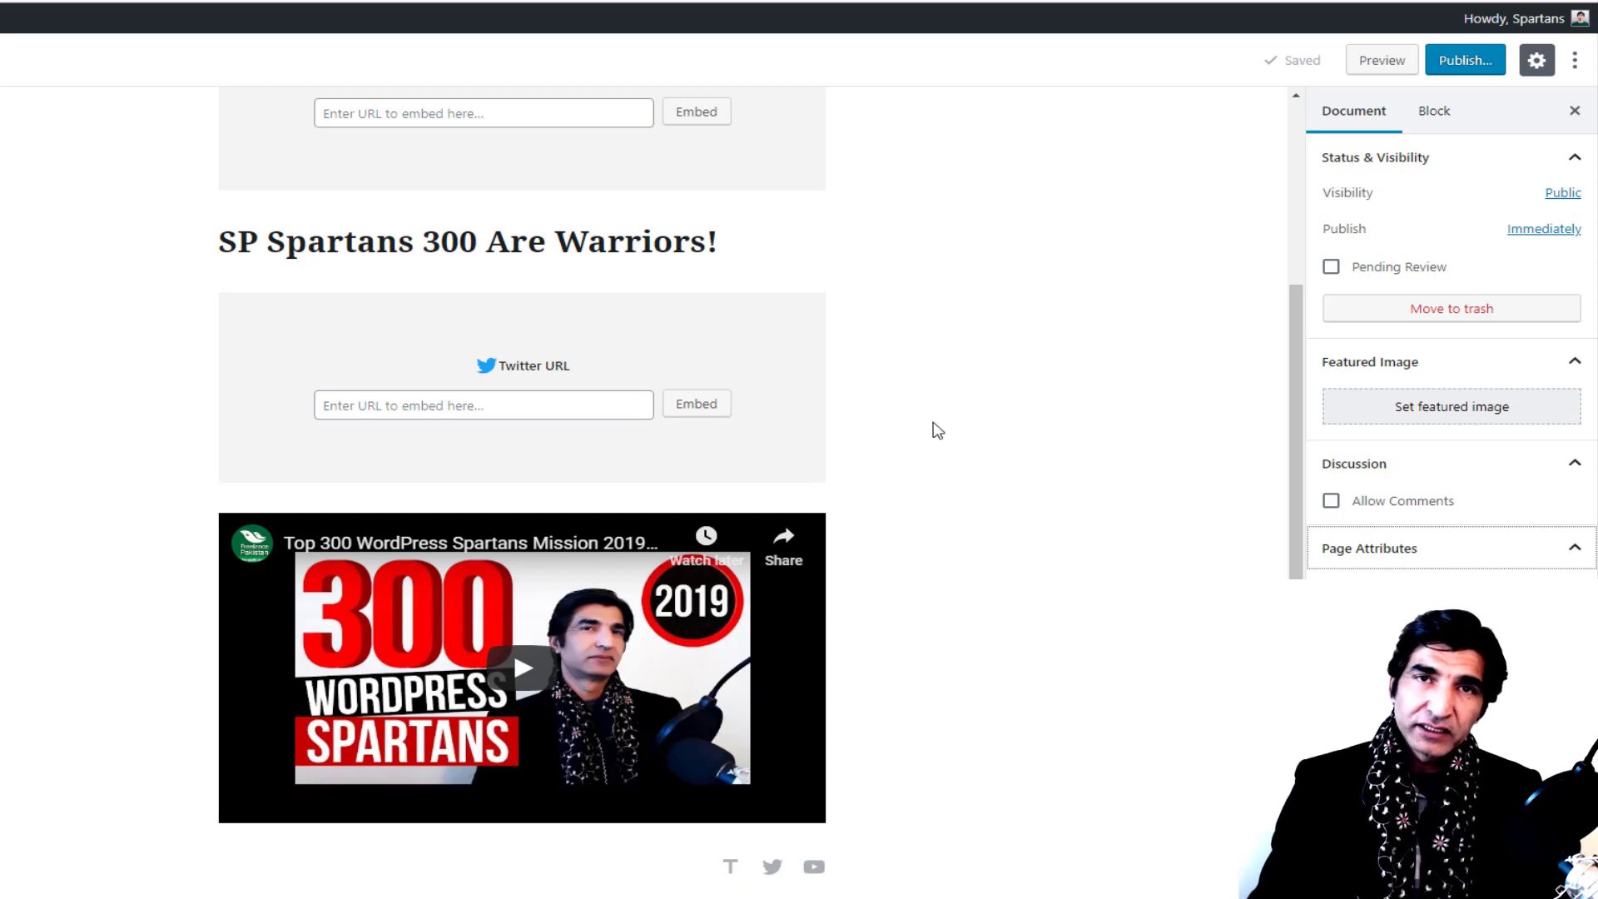
pyautogui.scroll(1, 934, 428)
pyautogui.scroll(-1, 935, 428)
pyautogui.click(721, 612)
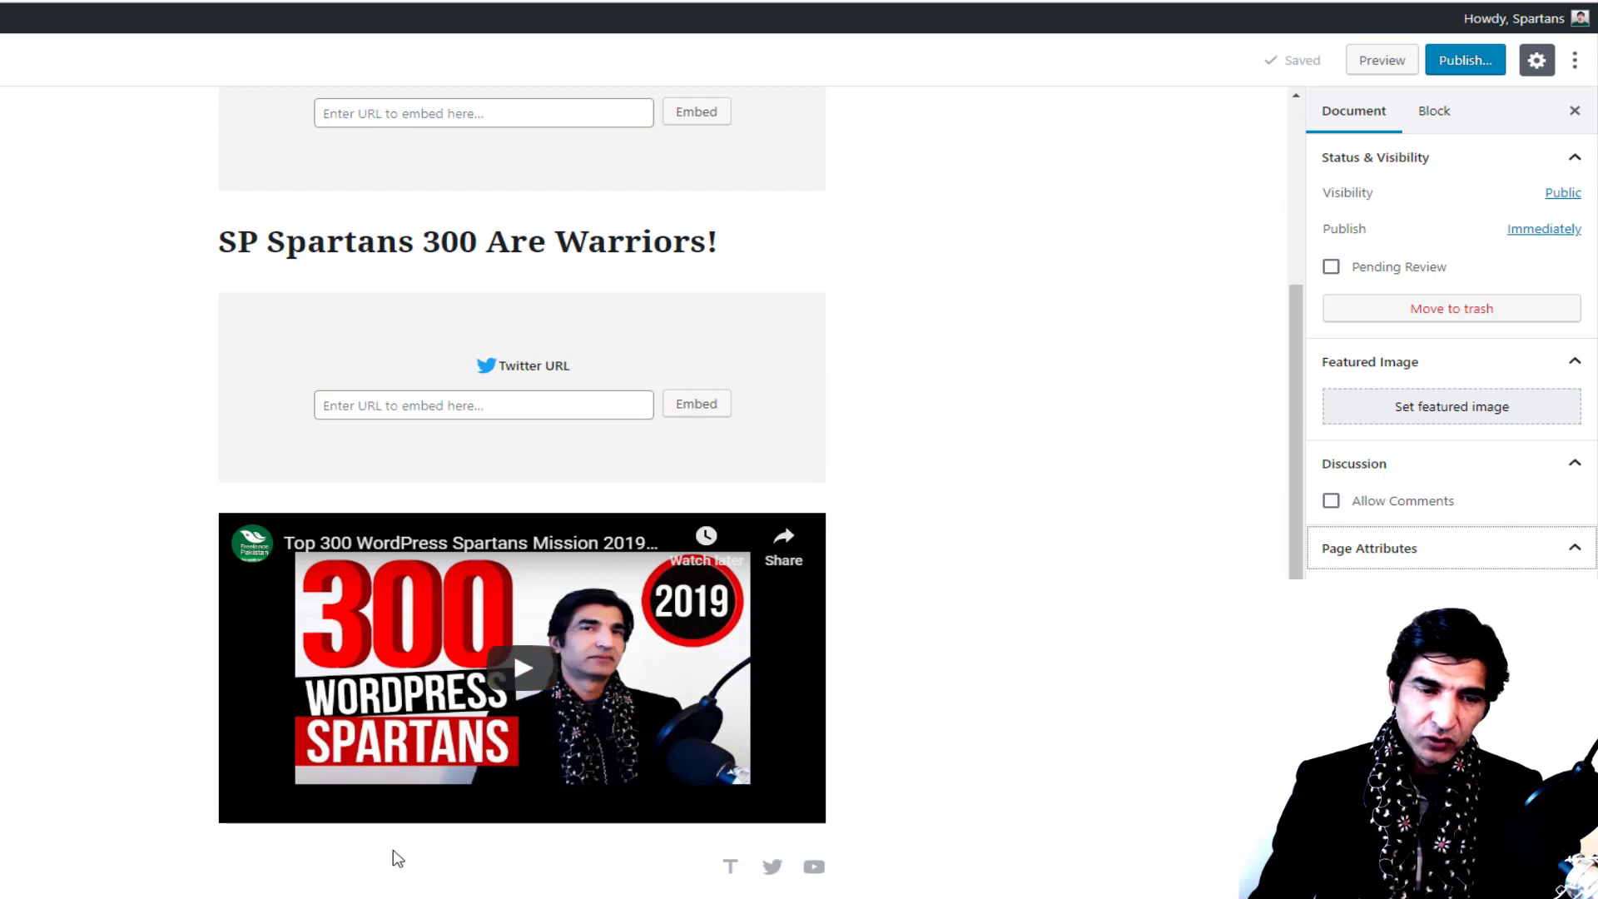
# Step: Add a Columns block below the YouTube video
pyautogui.moveTo(174, 879)
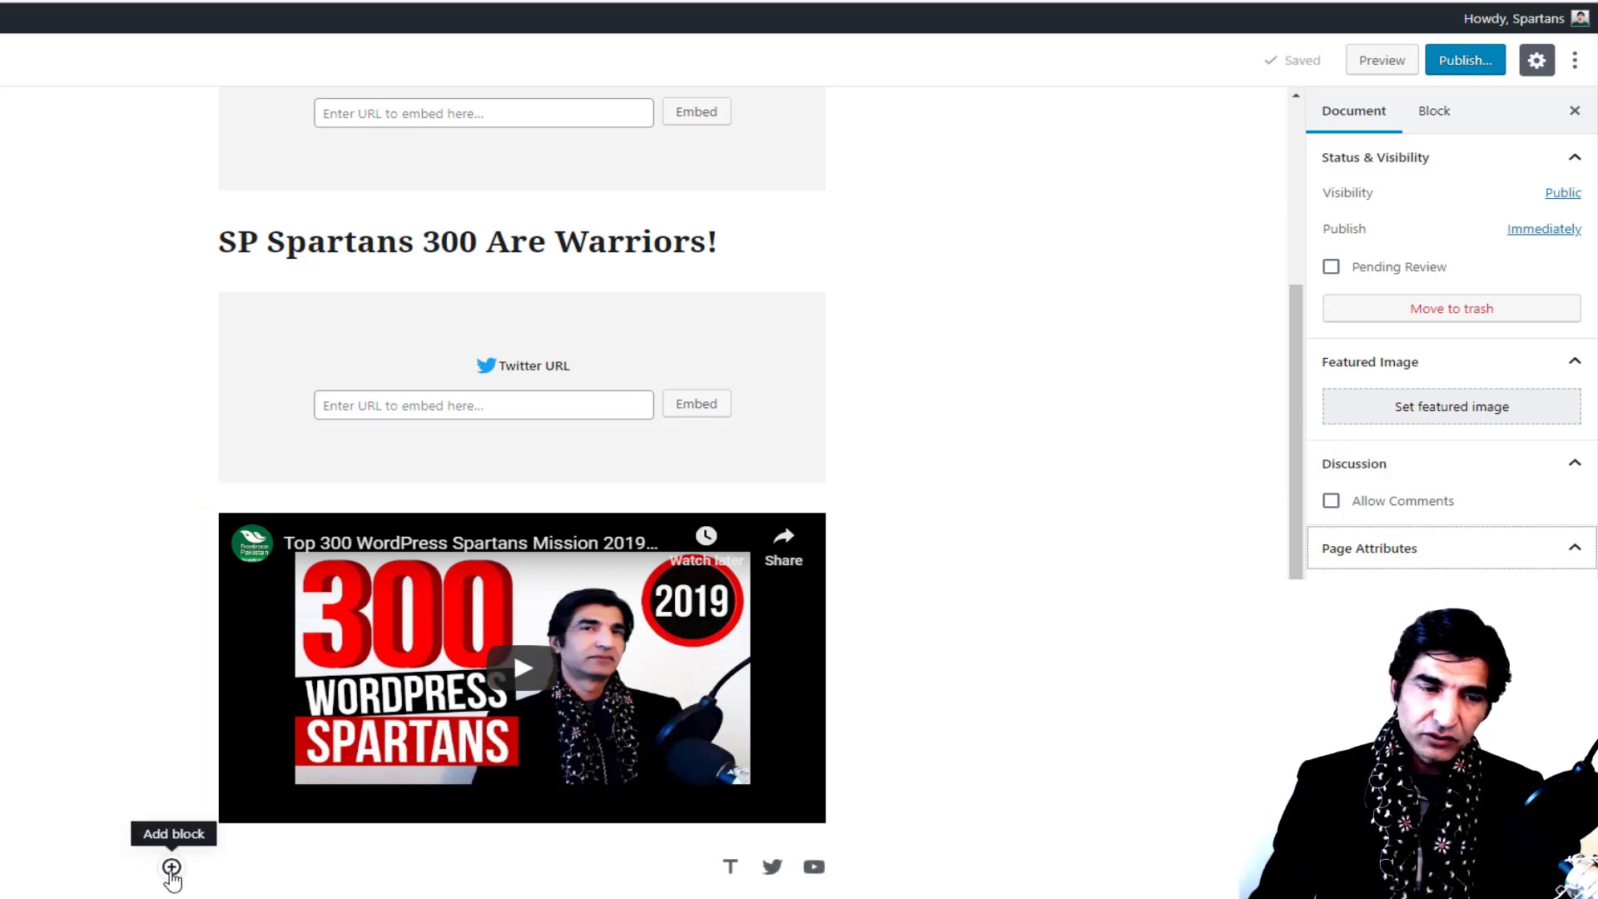
pyautogui.click(171, 868)
pyautogui.write('c')
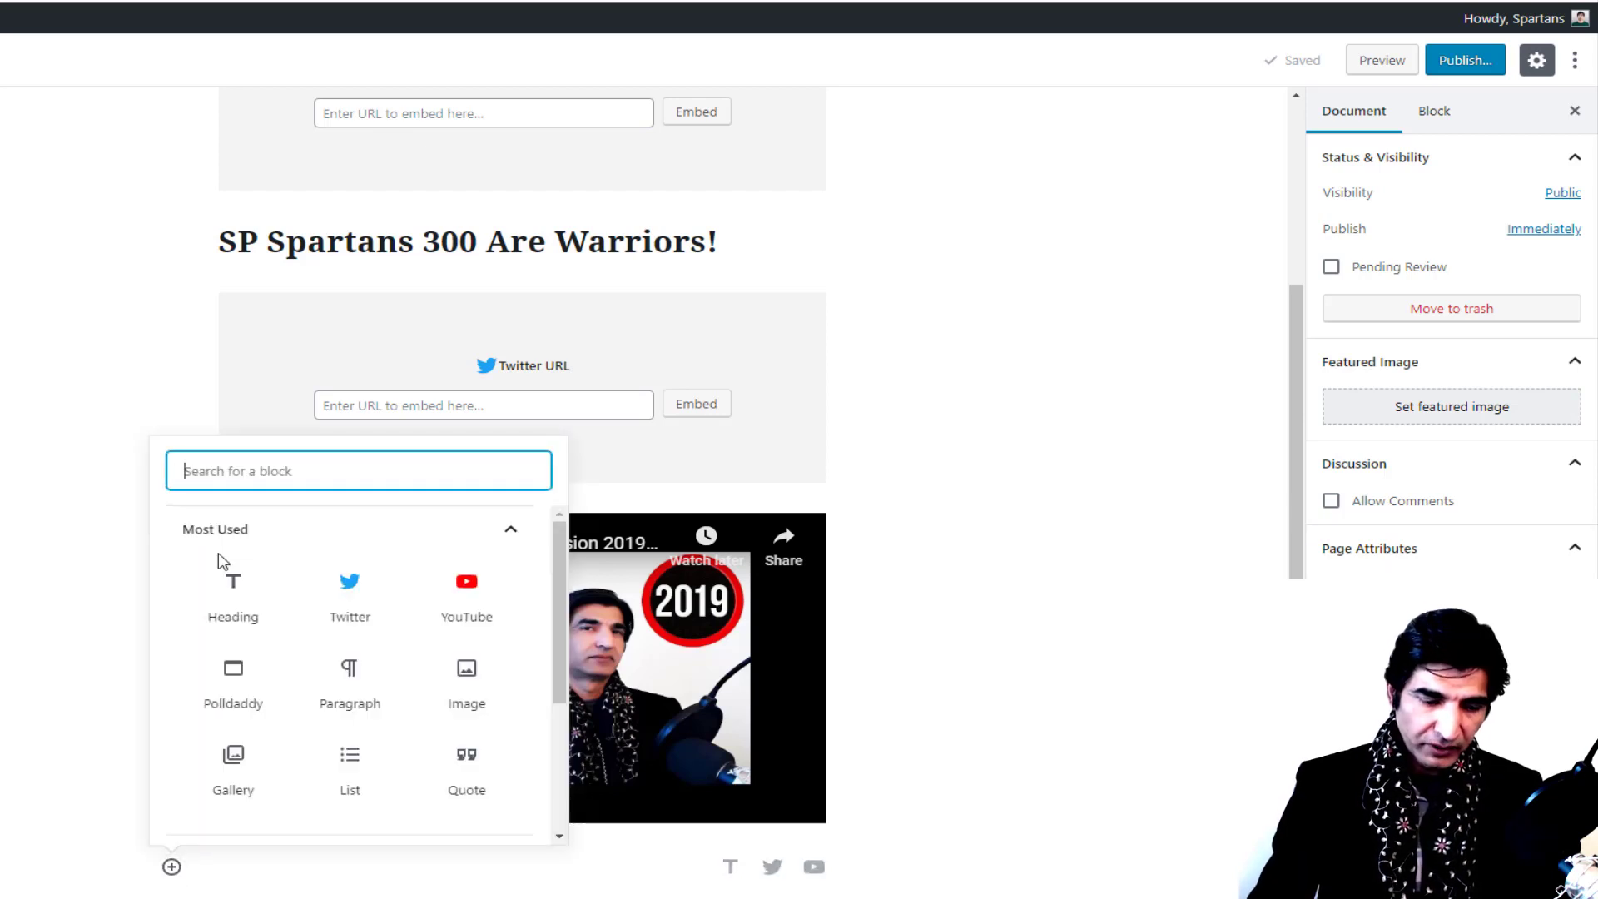
pyautogui.write('olum')
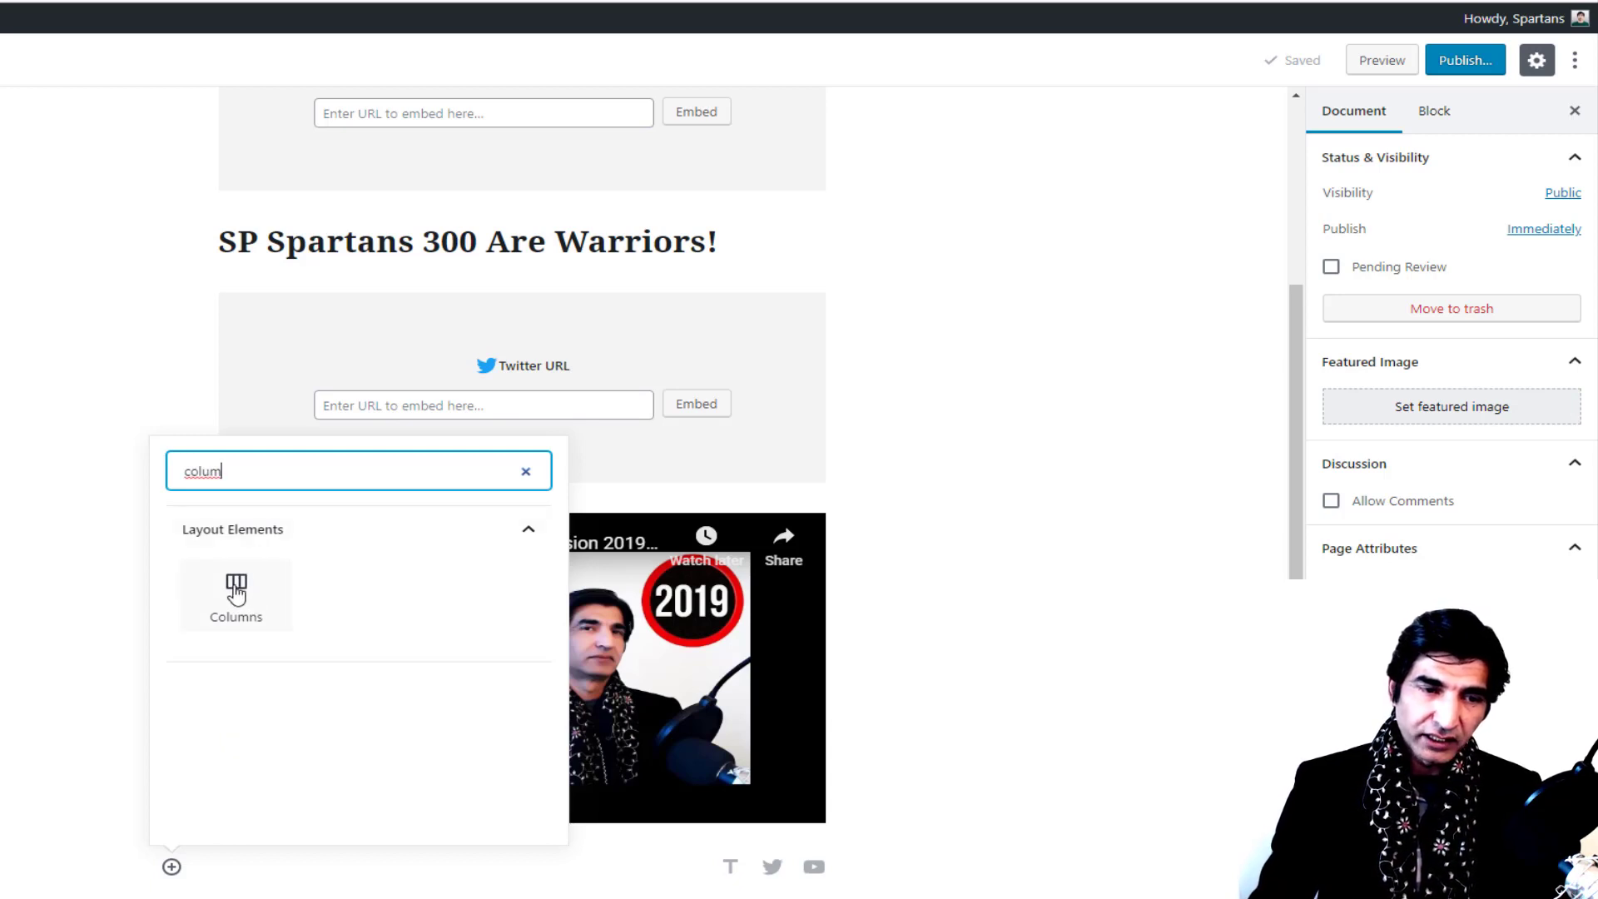
pyautogui.click(236, 593)
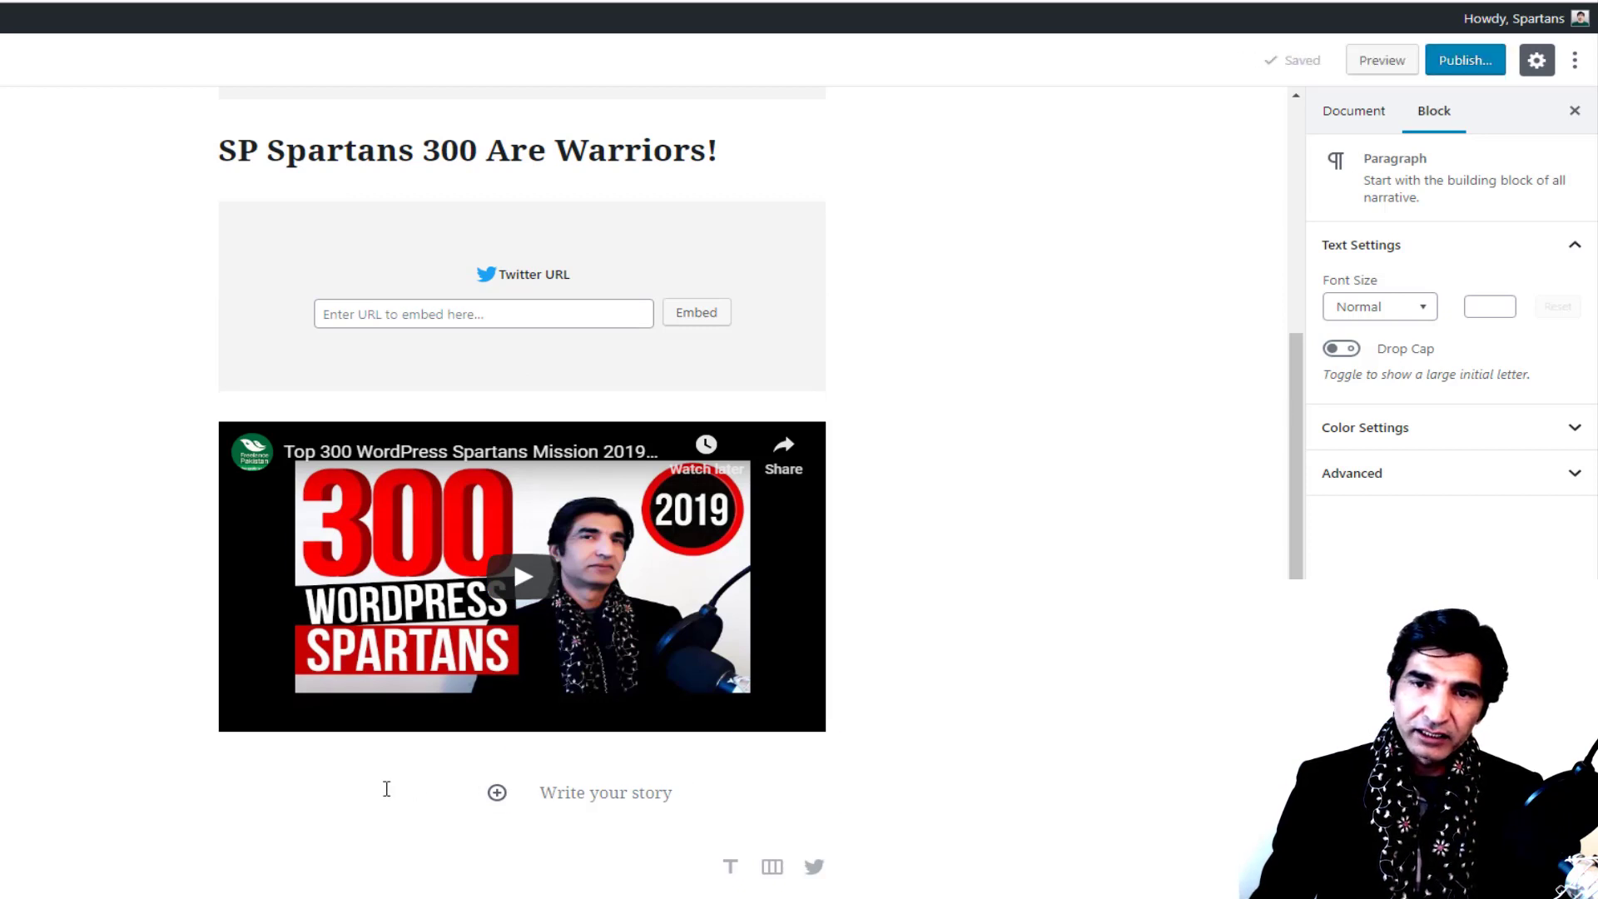
# Step: Give the first column's paragraph a red background and the second column's paragraph a green background
pyautogui.click(1430, 440)
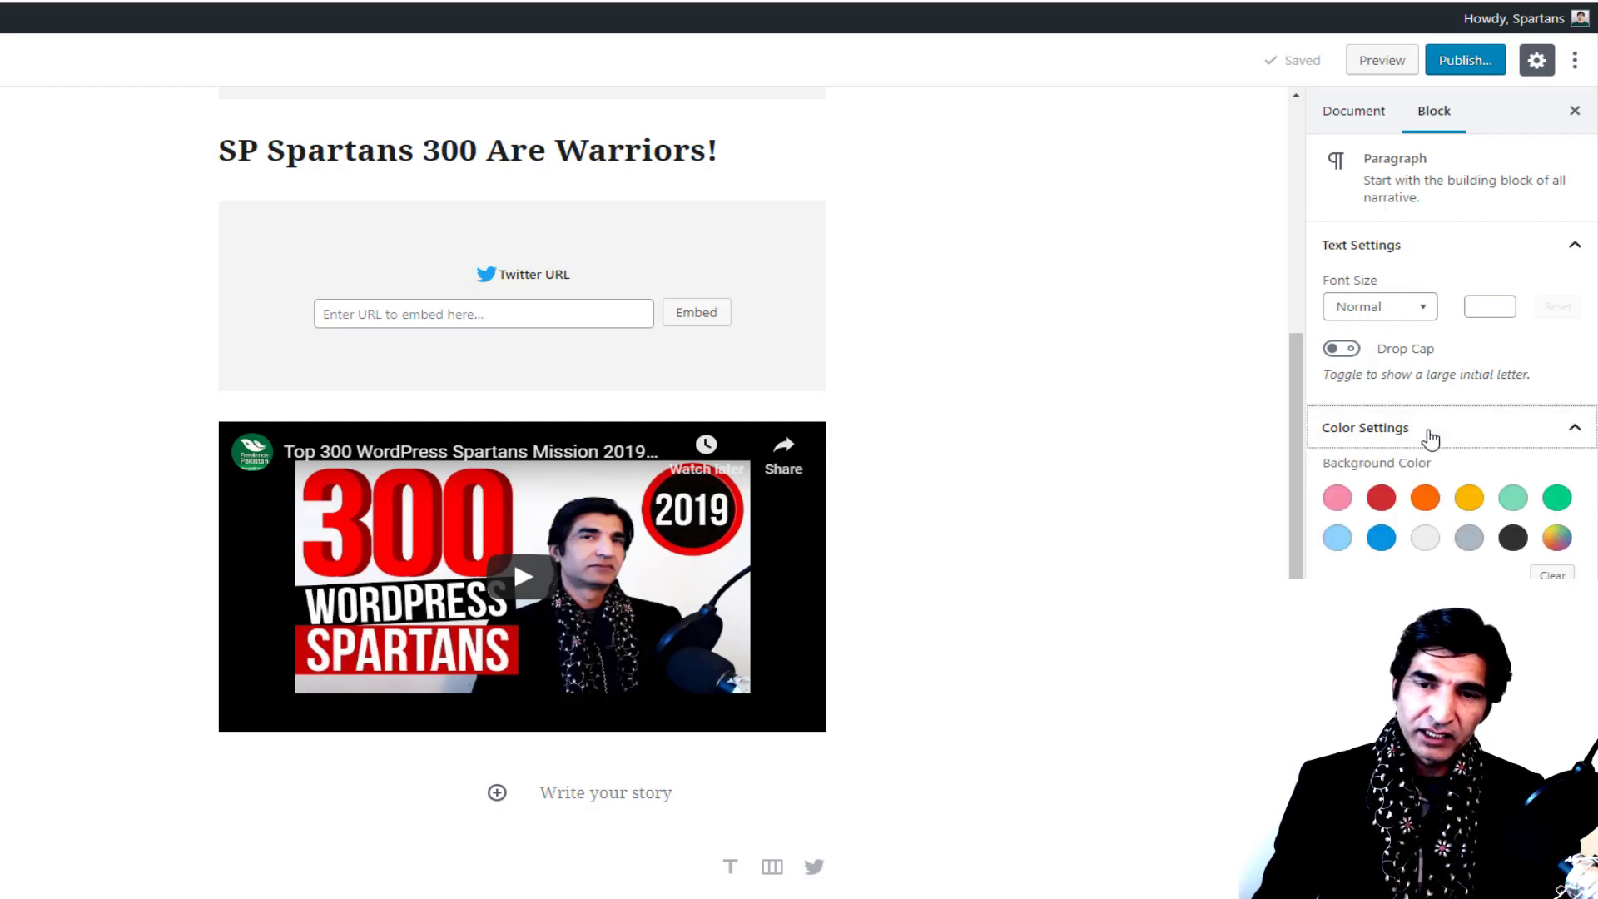
pyautogui.click(1381, 500)
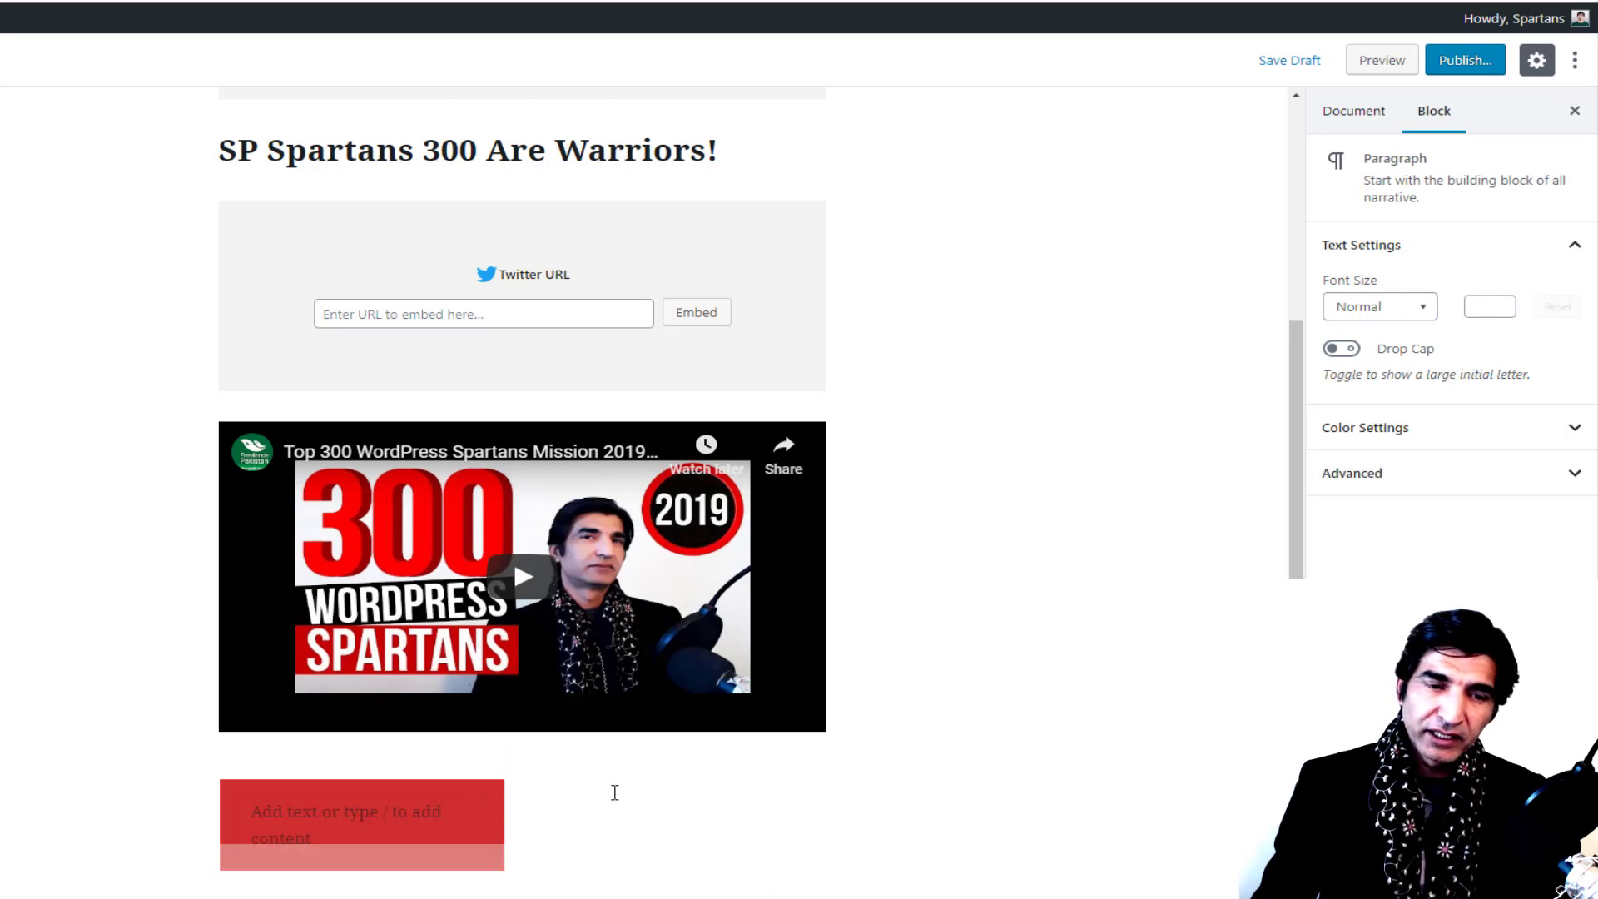
pyautogui.click(1459, 433)
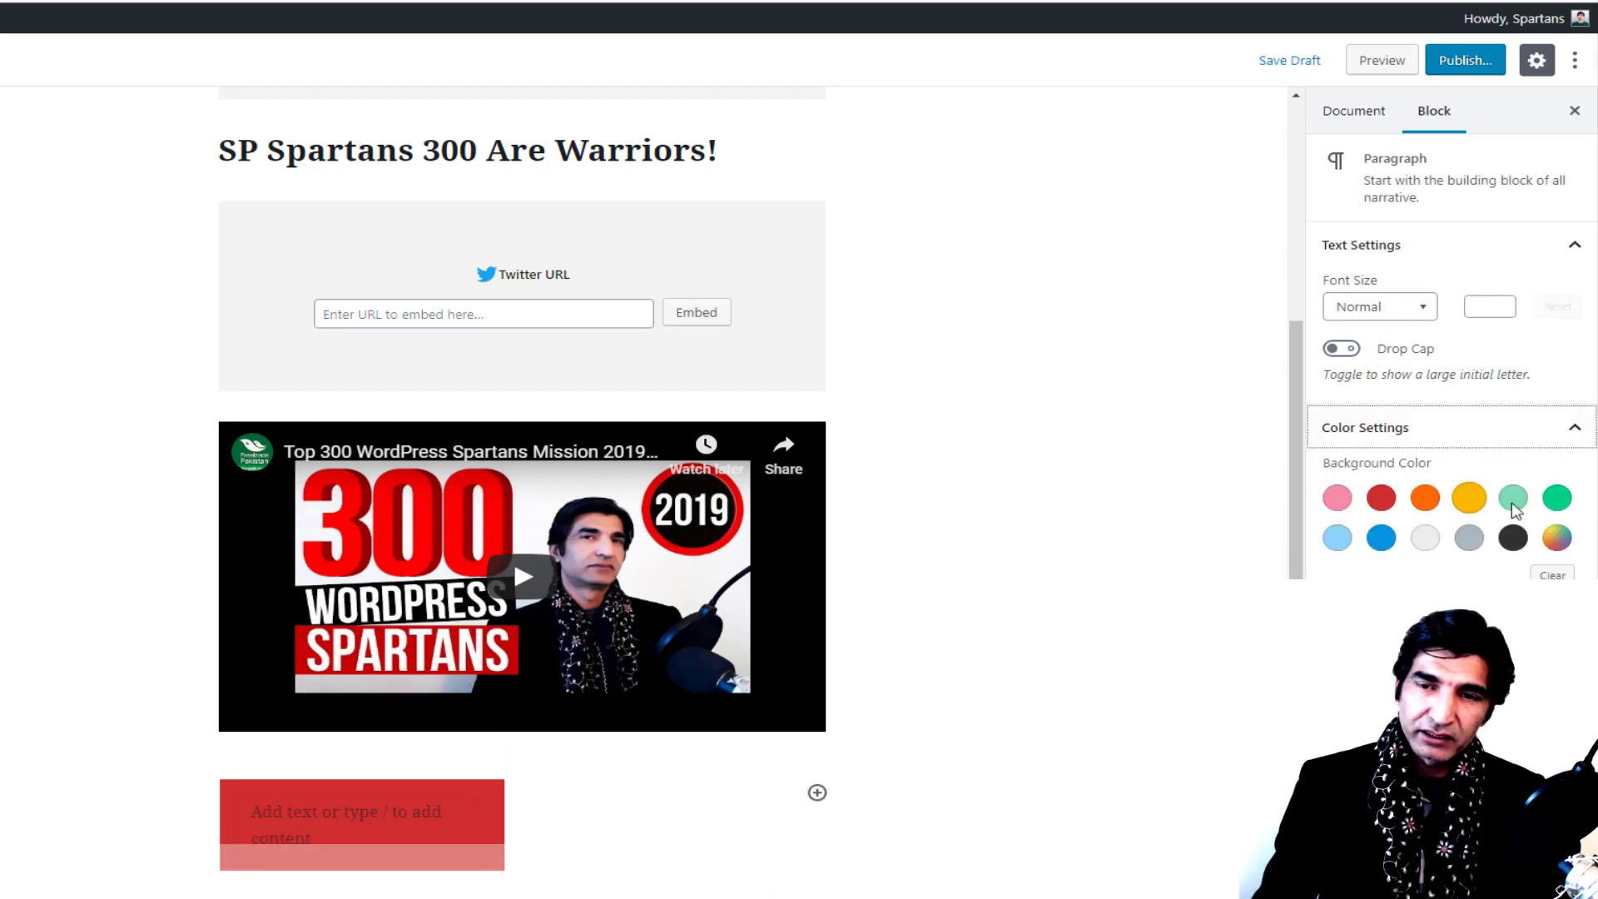
pyautogui.click(1557, 499)
pyautogui.scroll(-1, 845, 703)
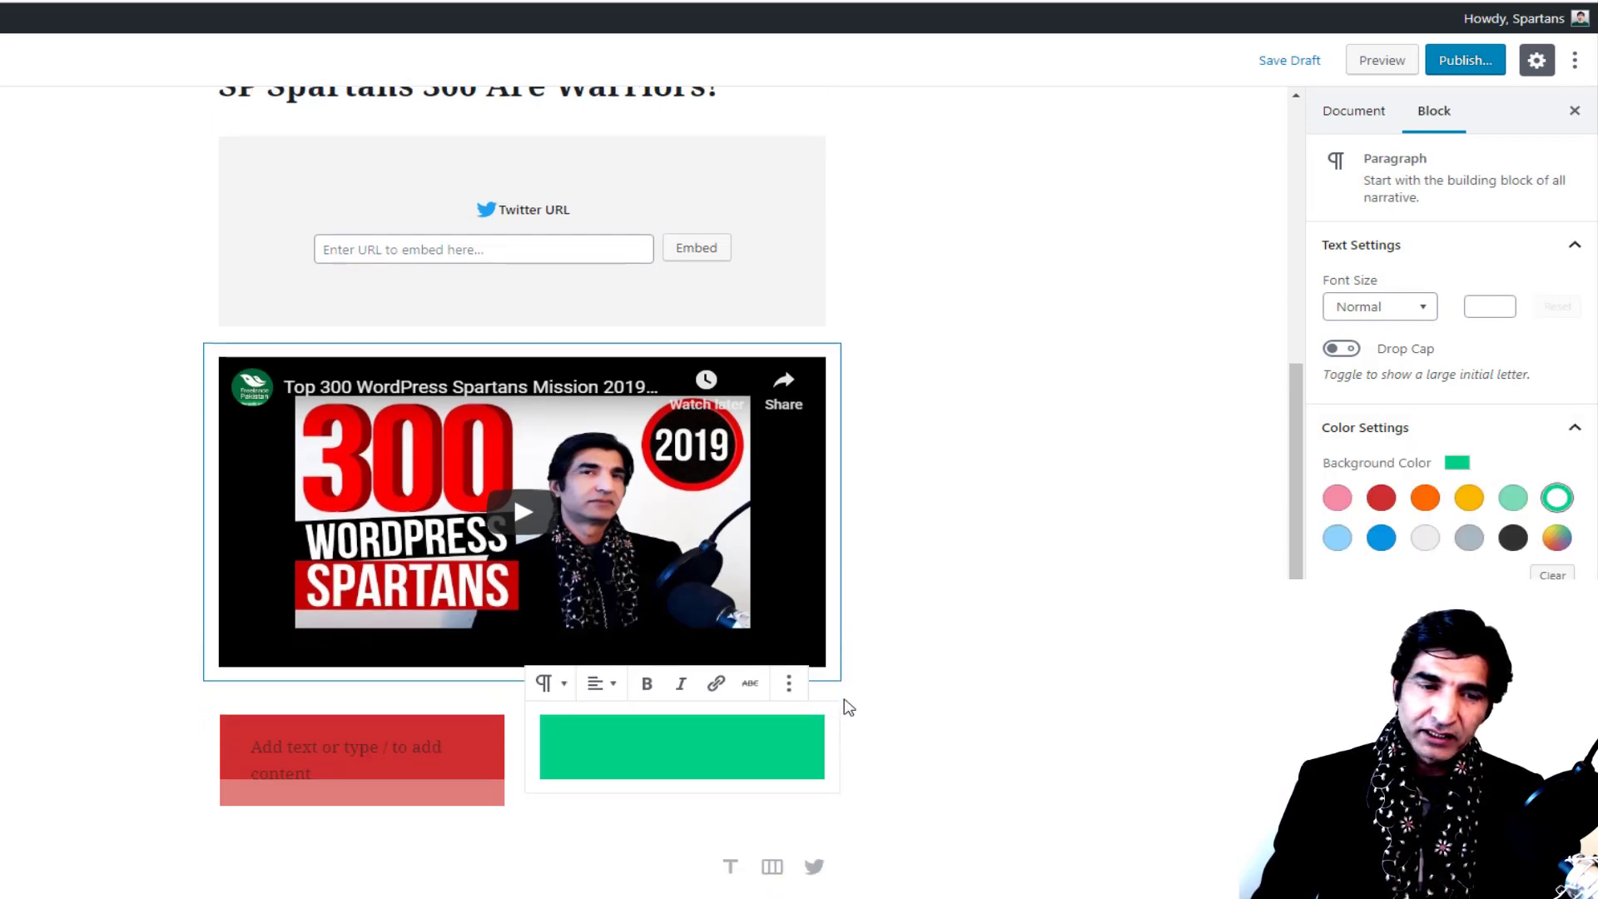
pyautogui.click(715, 790)
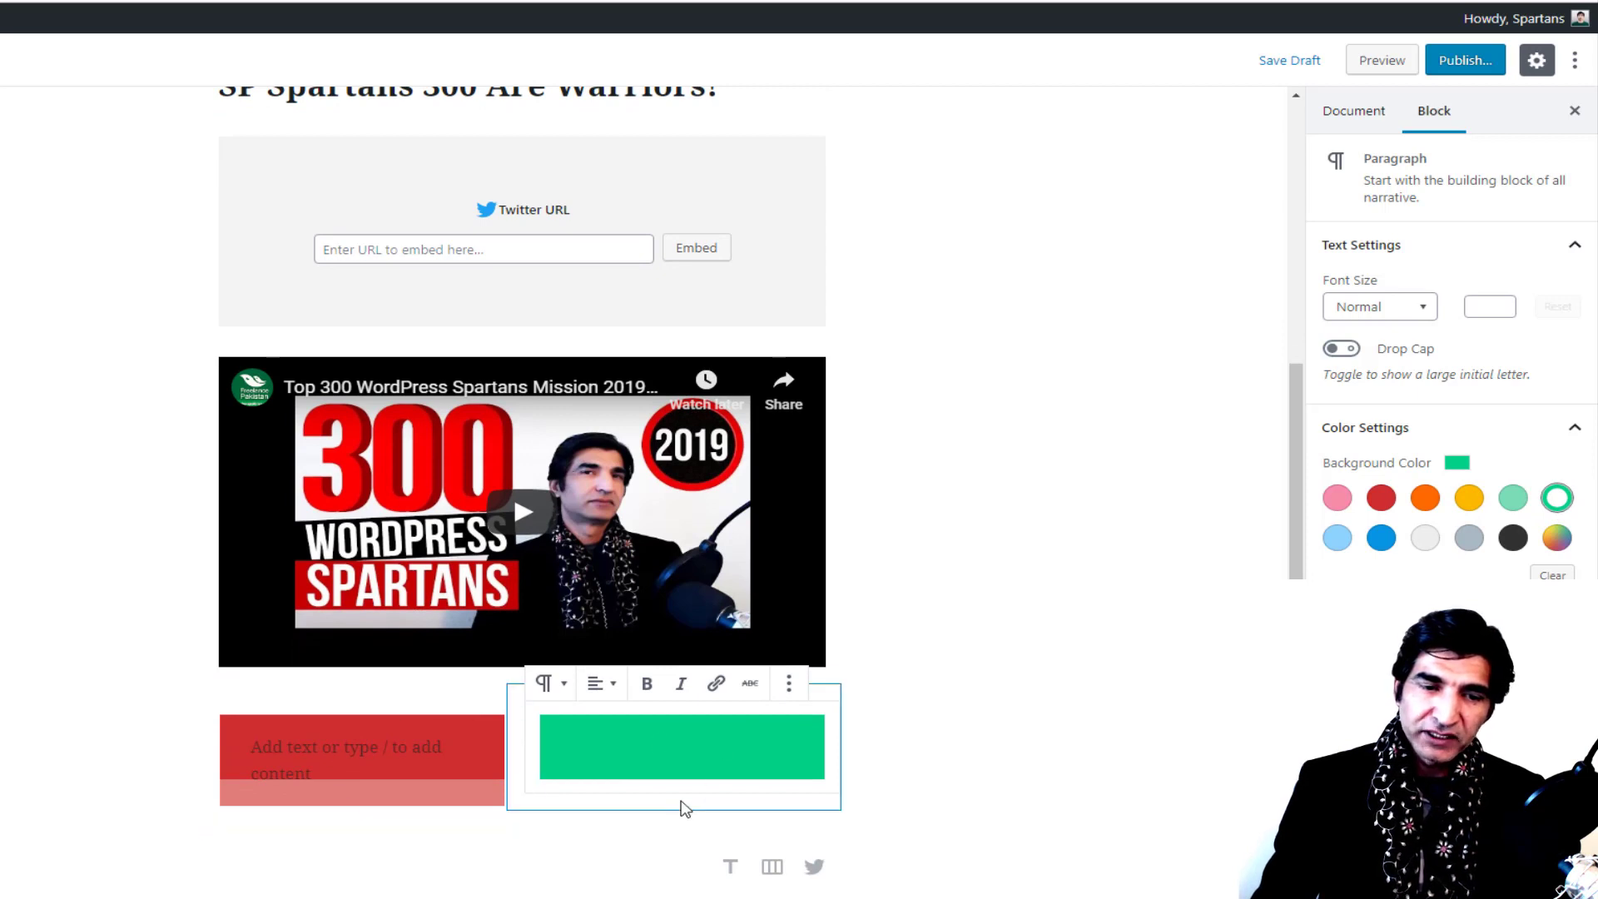
pyautogui.click(681, 816)
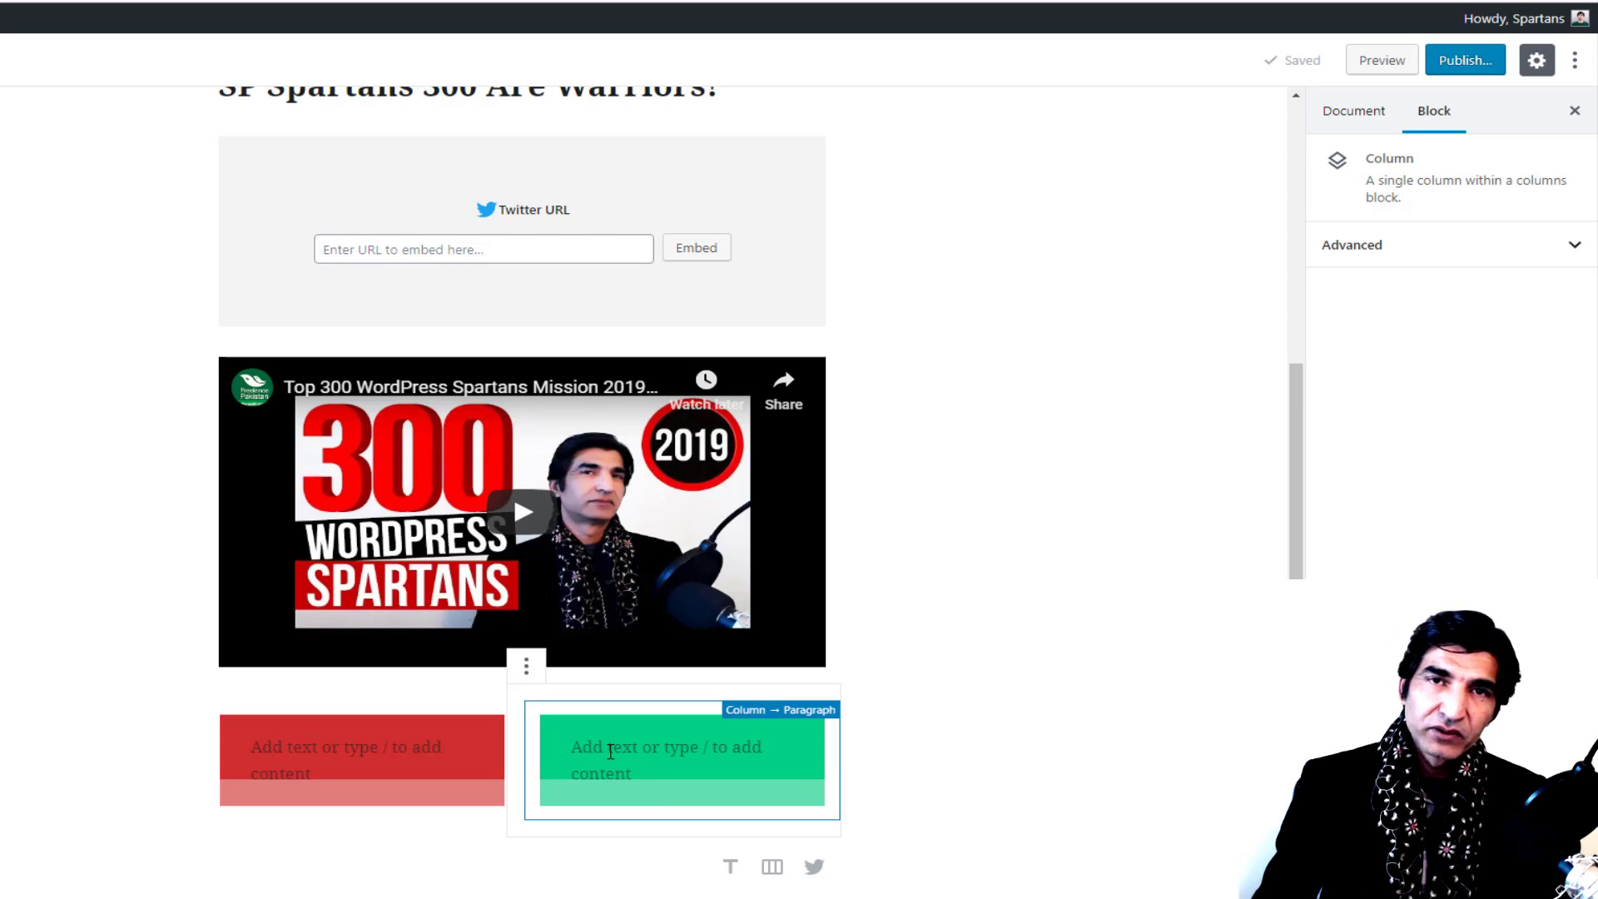
# Step: Examine the alignment, font size and additional CSS class options of the first column's red paragraph
pyautogui.click(304, 750)
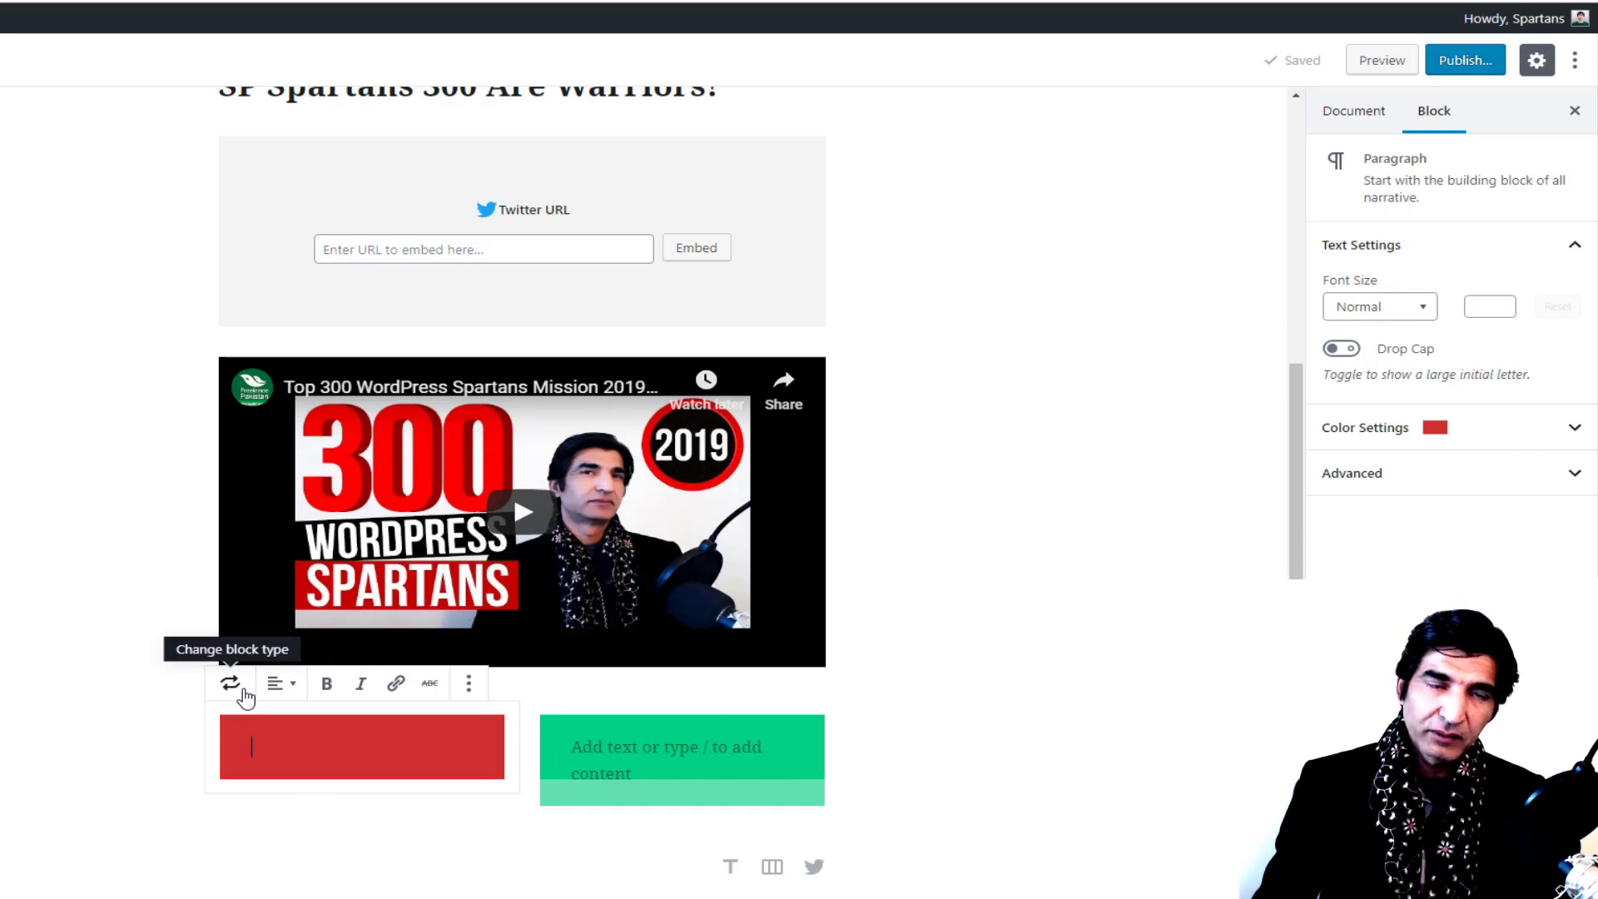
pyautogui.click(287, 692)
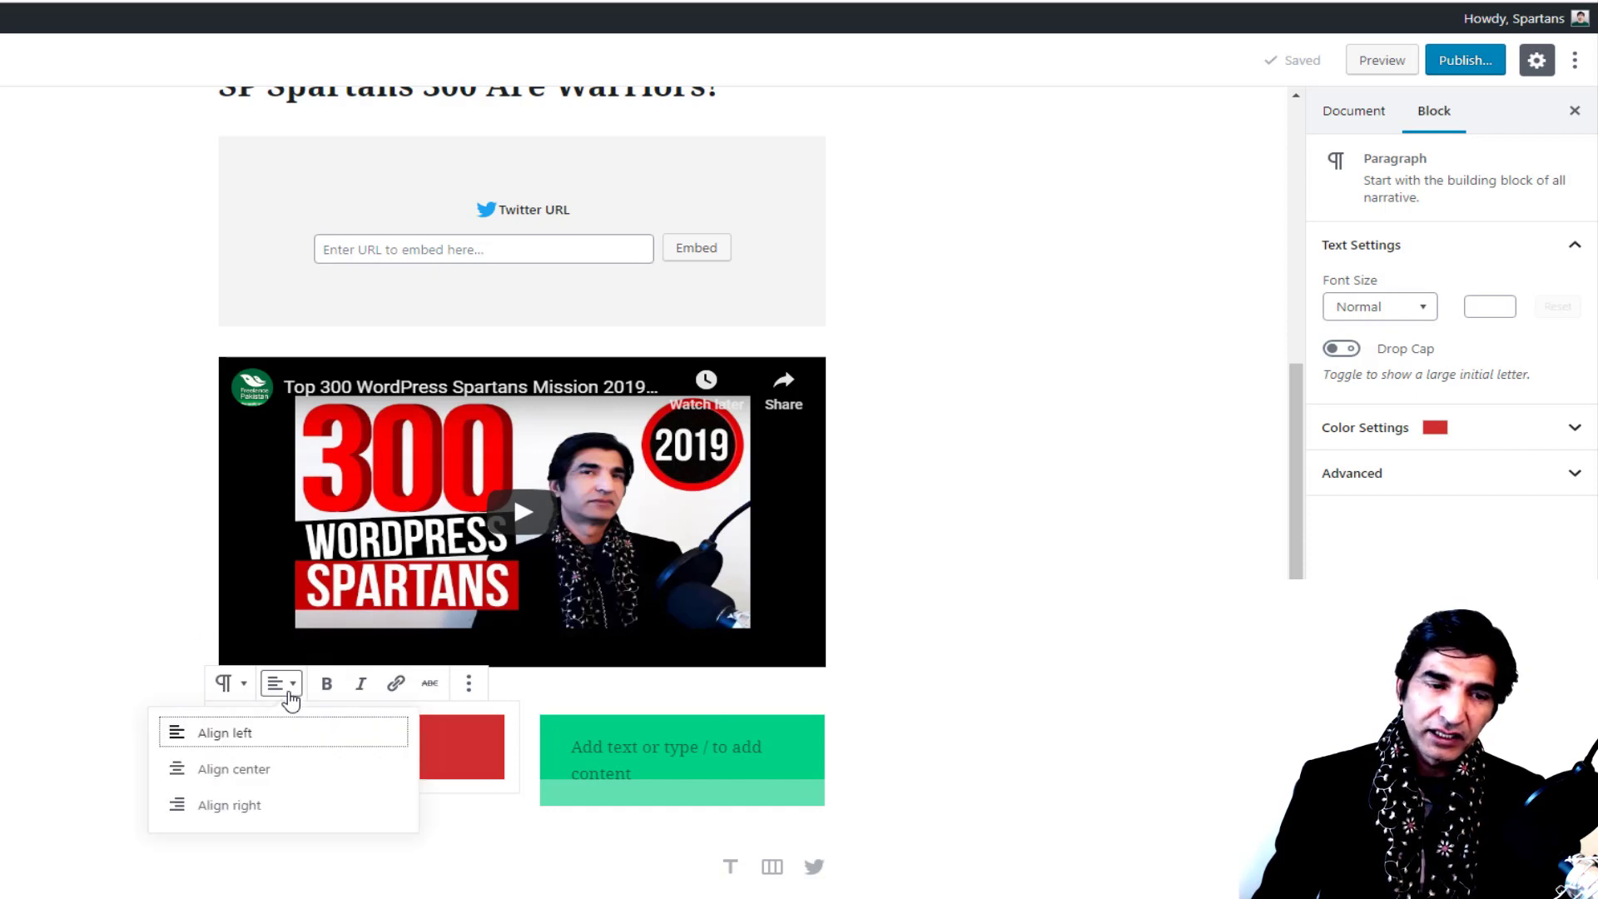
pyautogui.click(289, 696)
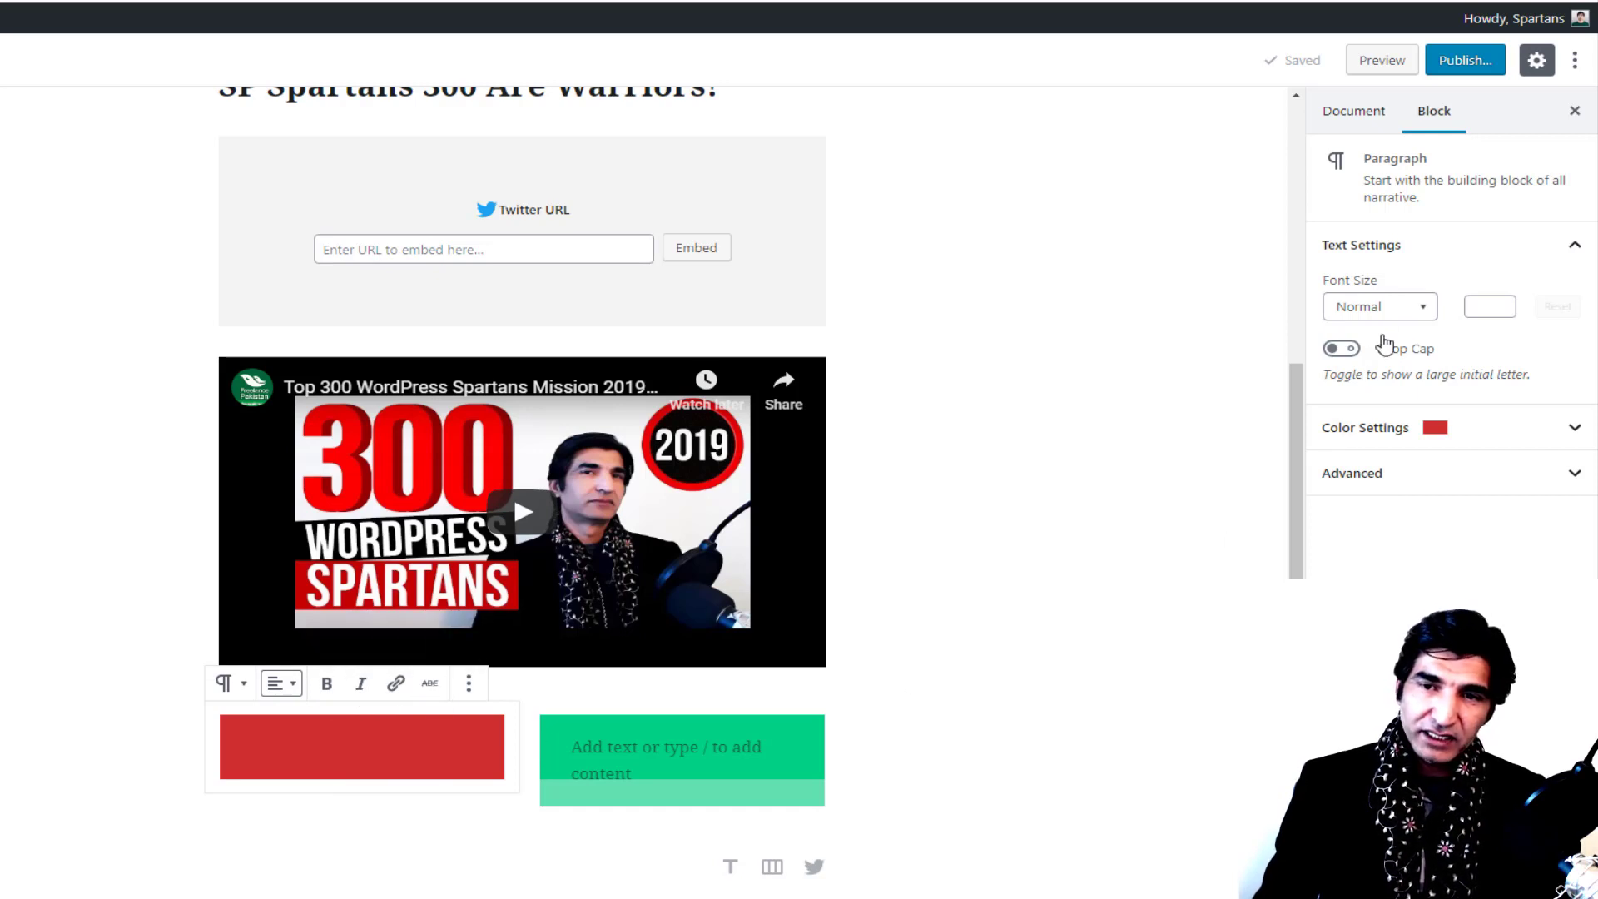
pyautogui.click(1400, 308)
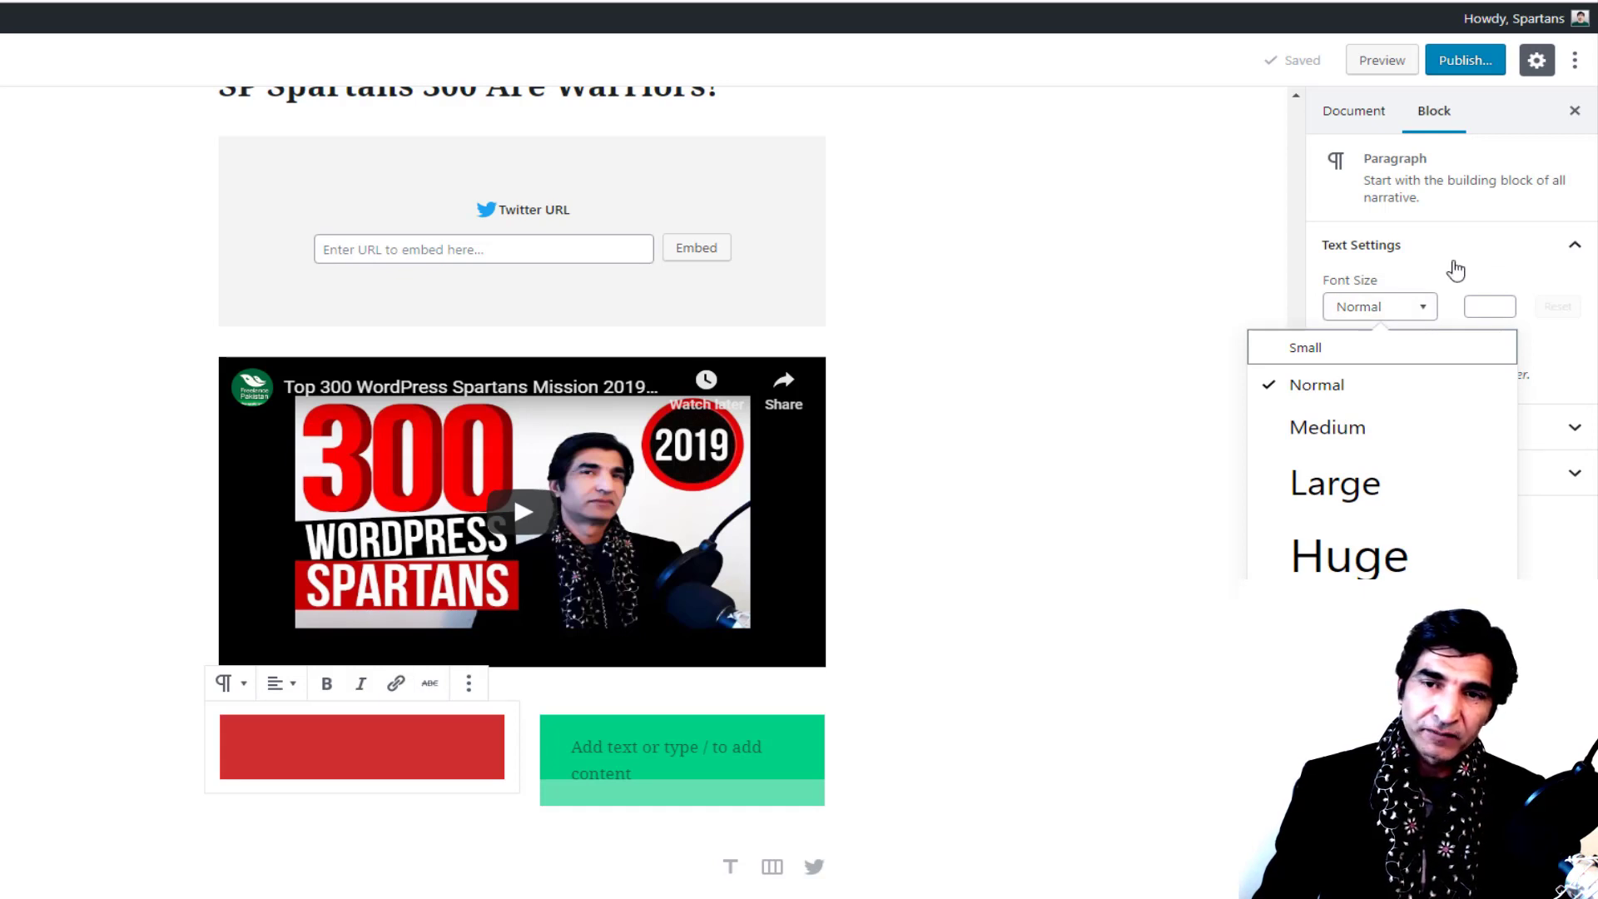
pyautogui.click(1452, 265)
pyautogui.click(1381, 343)
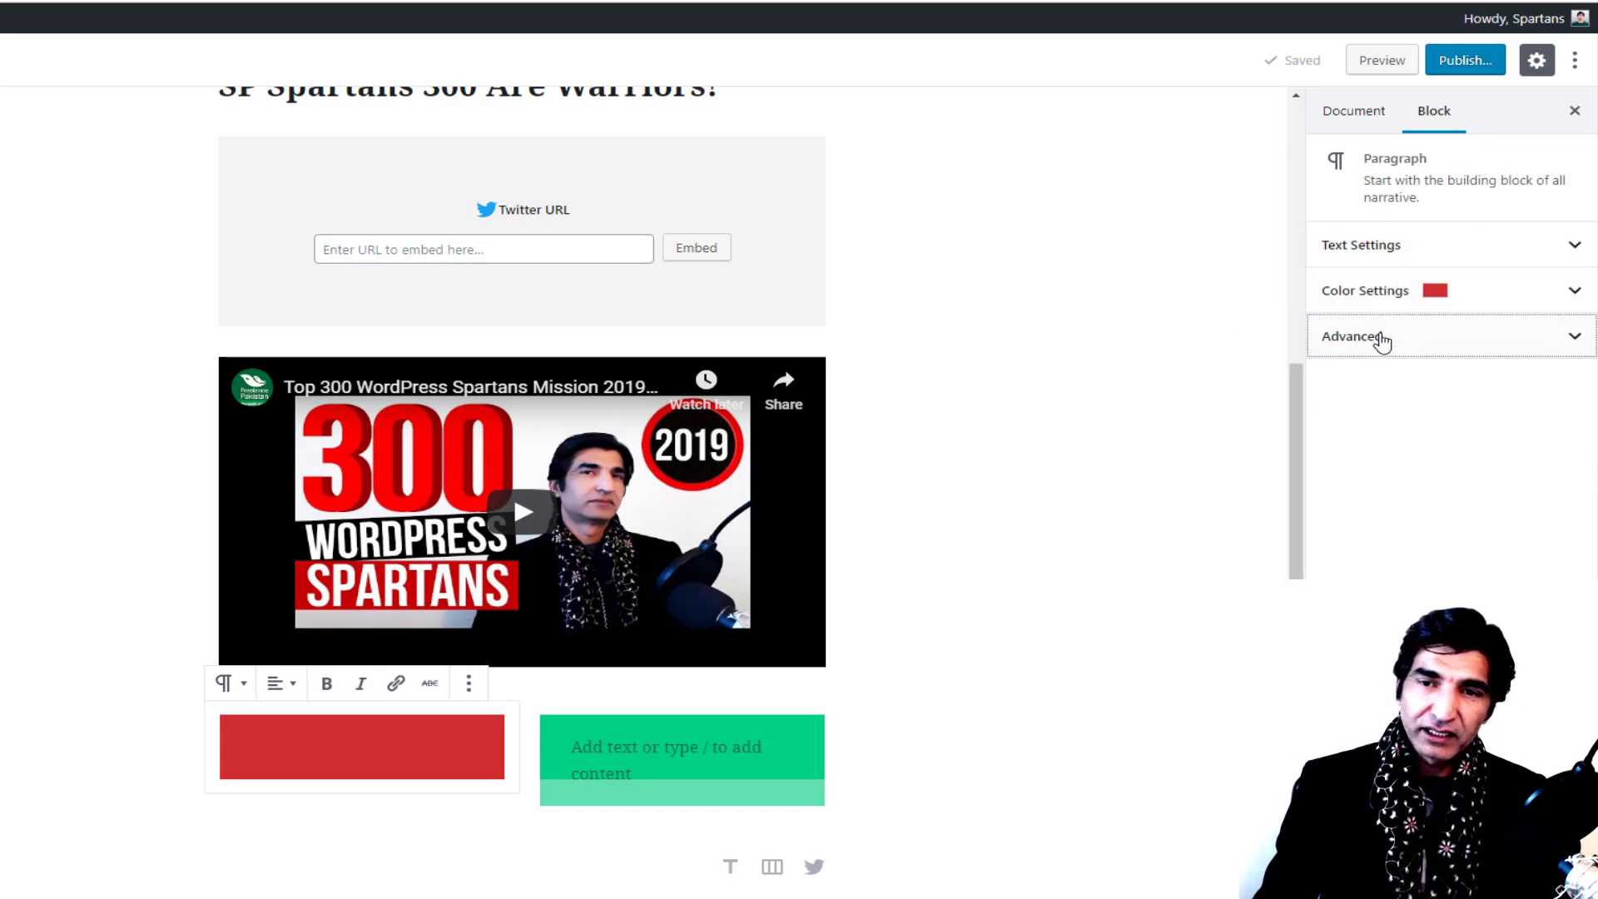
pyautogui.click(1398, 395)
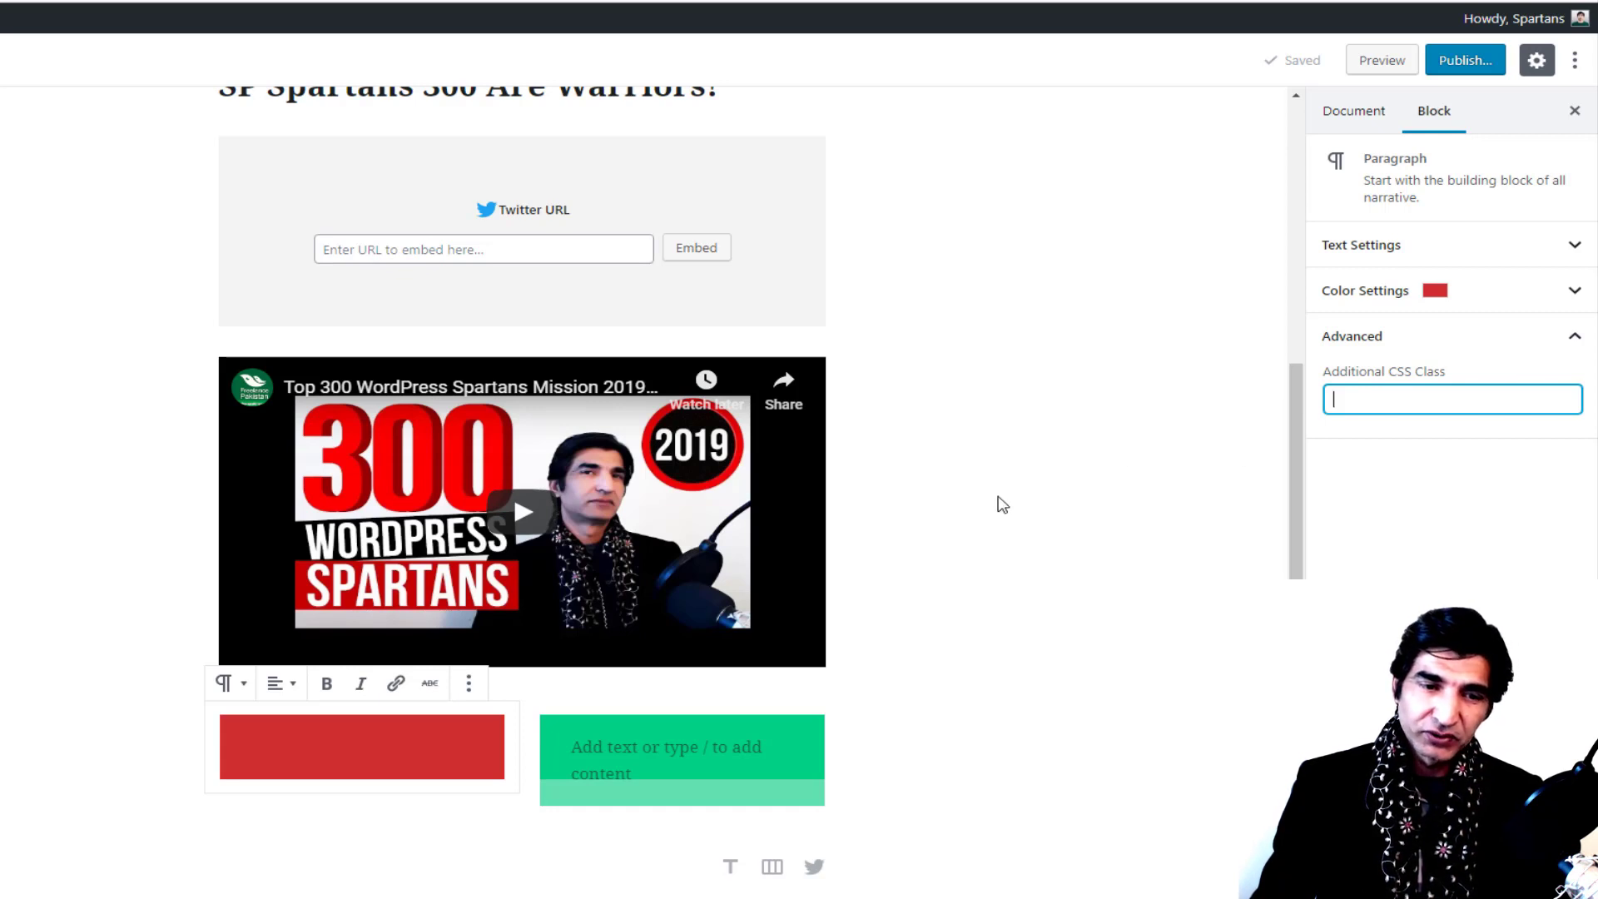
pyautogui.click(376, 758)
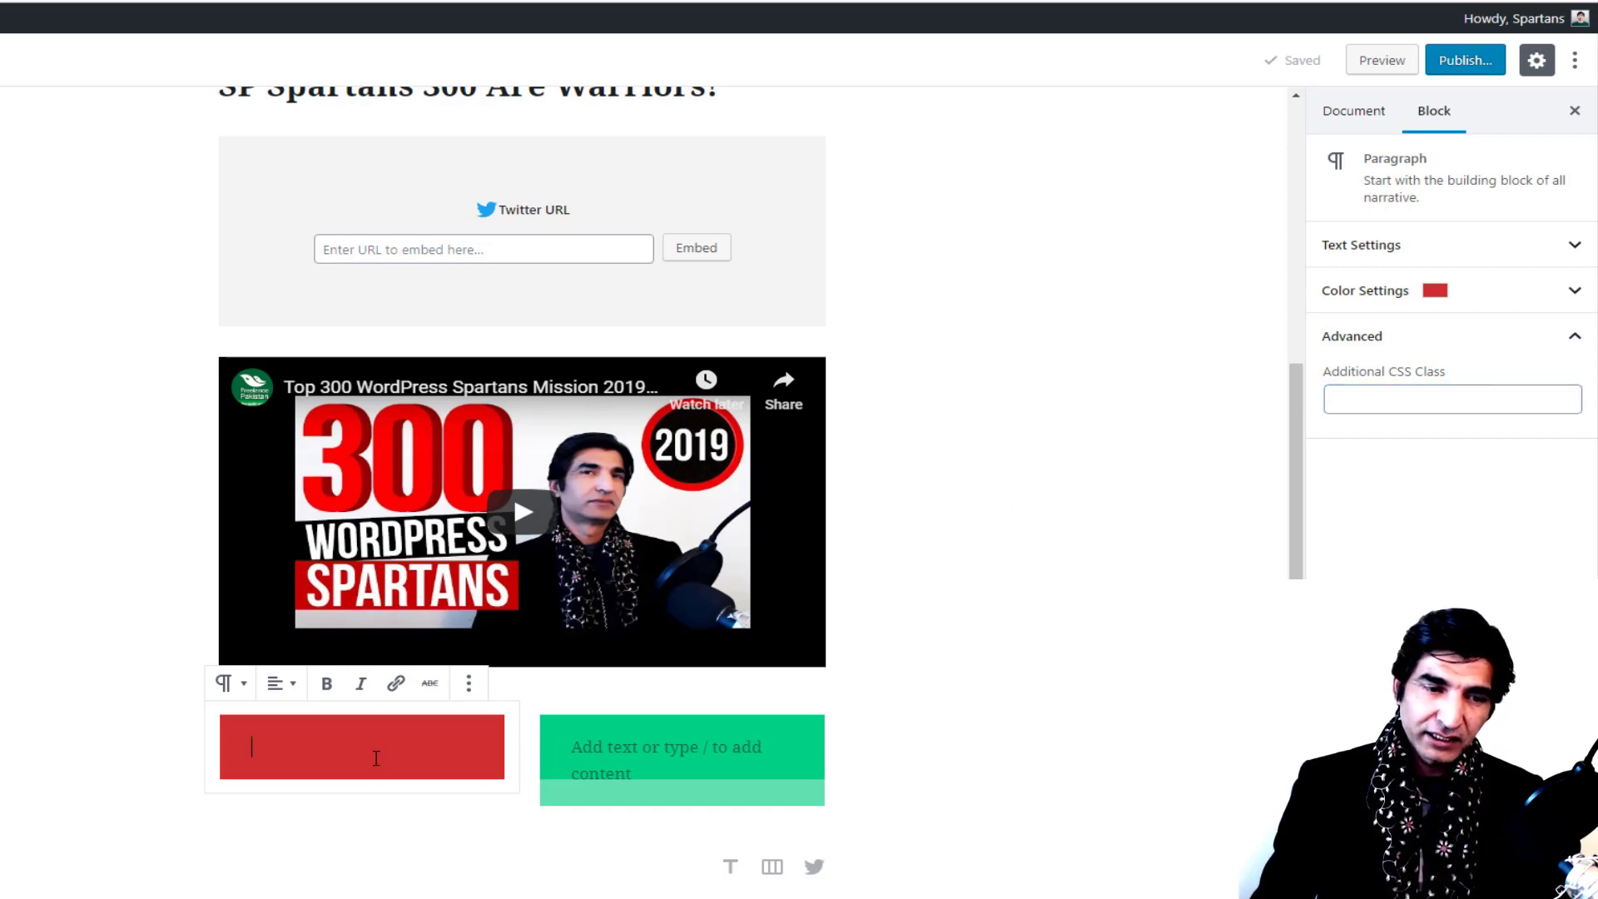
pyautogui.write('sdfsdfjsdkjjsdj')
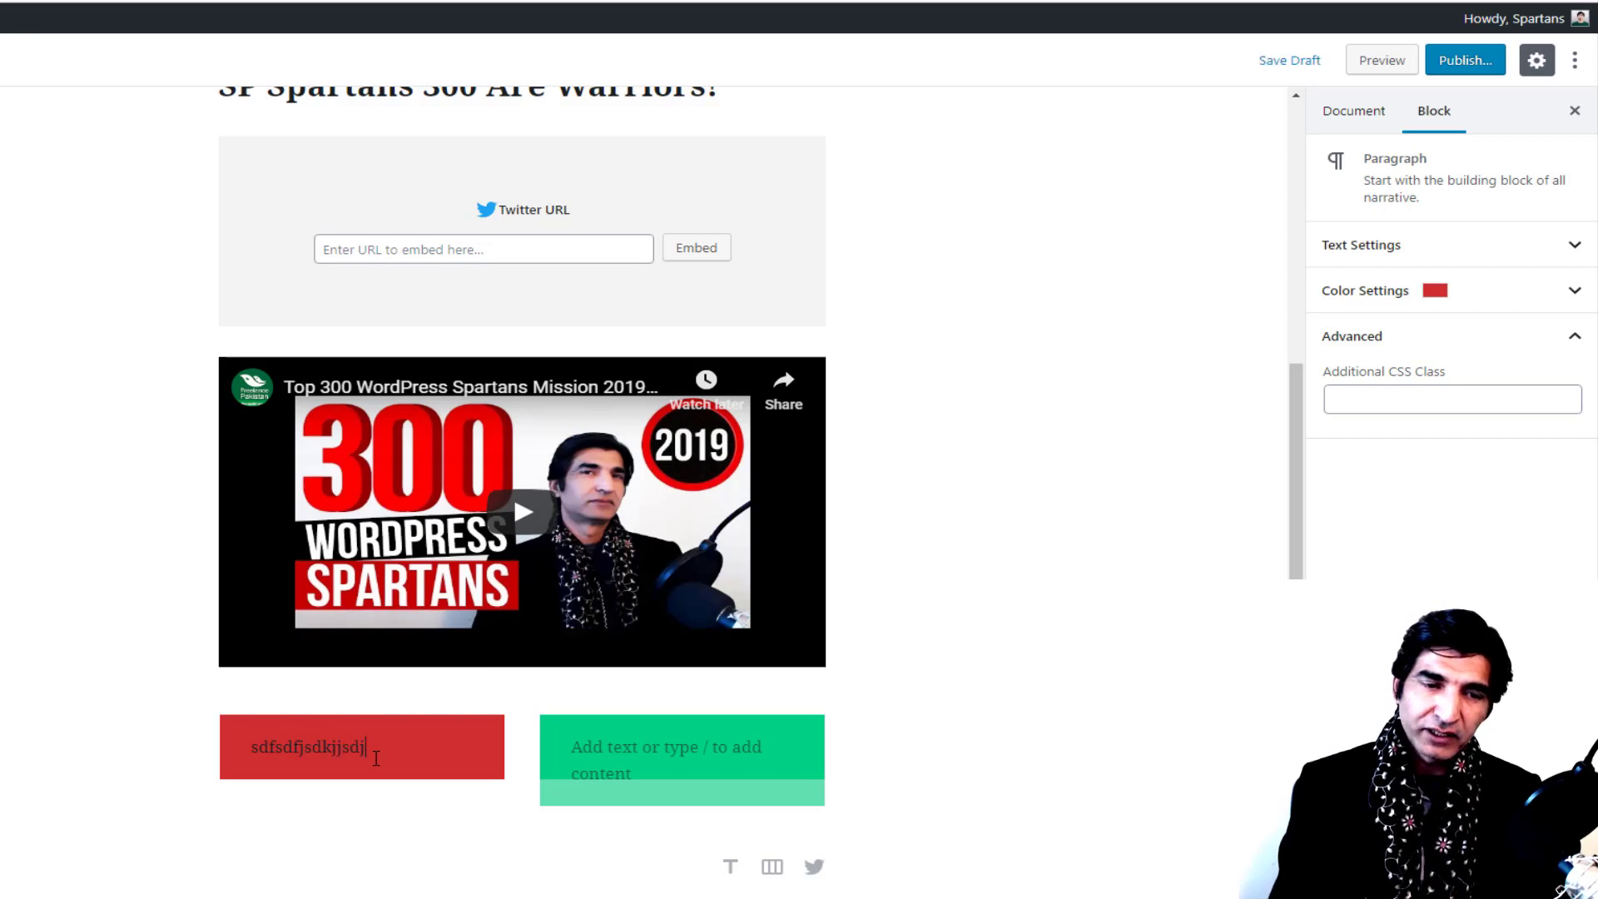
pyautogui.press('BackSpace')
pyautogui.press('BackSpace')
pyautogui.press('BackSpace')
pyautogui.press('BackSpace')
pyautogui.press('BackSpace')
pyautogui.press('BackSpace')
pyautogui.press('BackSpace')
pyautogui.press('BackSpace')
pyautogui.press('BackSpace')
pyautogui.press('BackSpace')
pyautogui.press('BackSpace')
pyautogui.press('BackSpace')
pyautogui.press('BackSpace')
pyautogui.press('BackSpace')
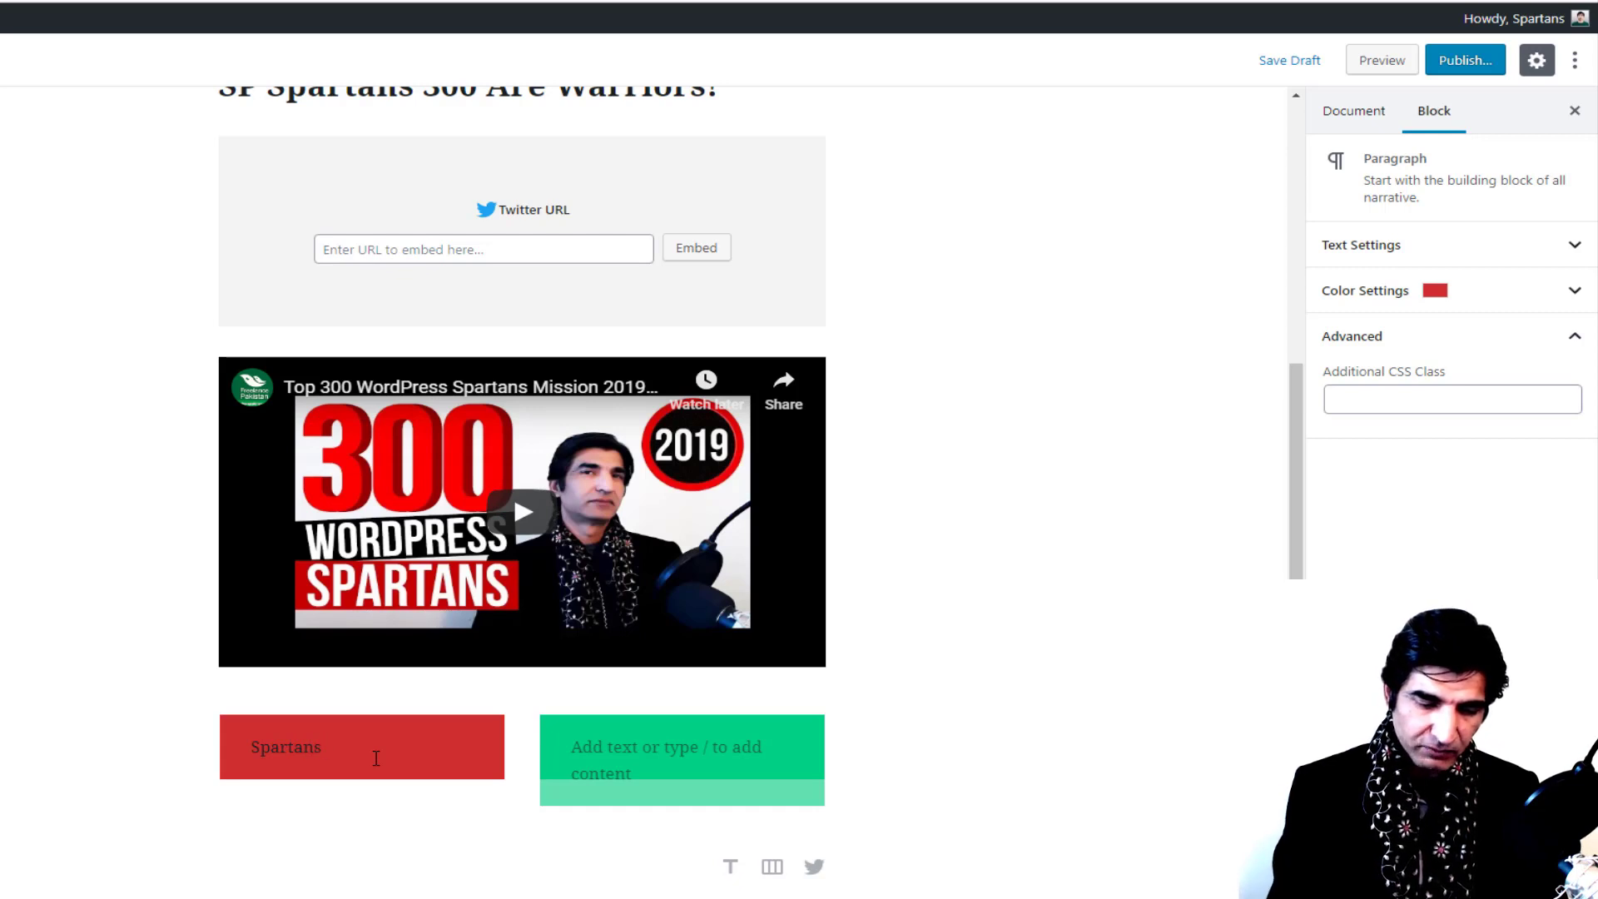
# Step: Write "Spartans Mission" in the first column's red paragraph and select that text
pyautogui.write('Spartans Mission')
pyautogui.moveTo(426, 754); pyautogui.dragTo(253, 754)
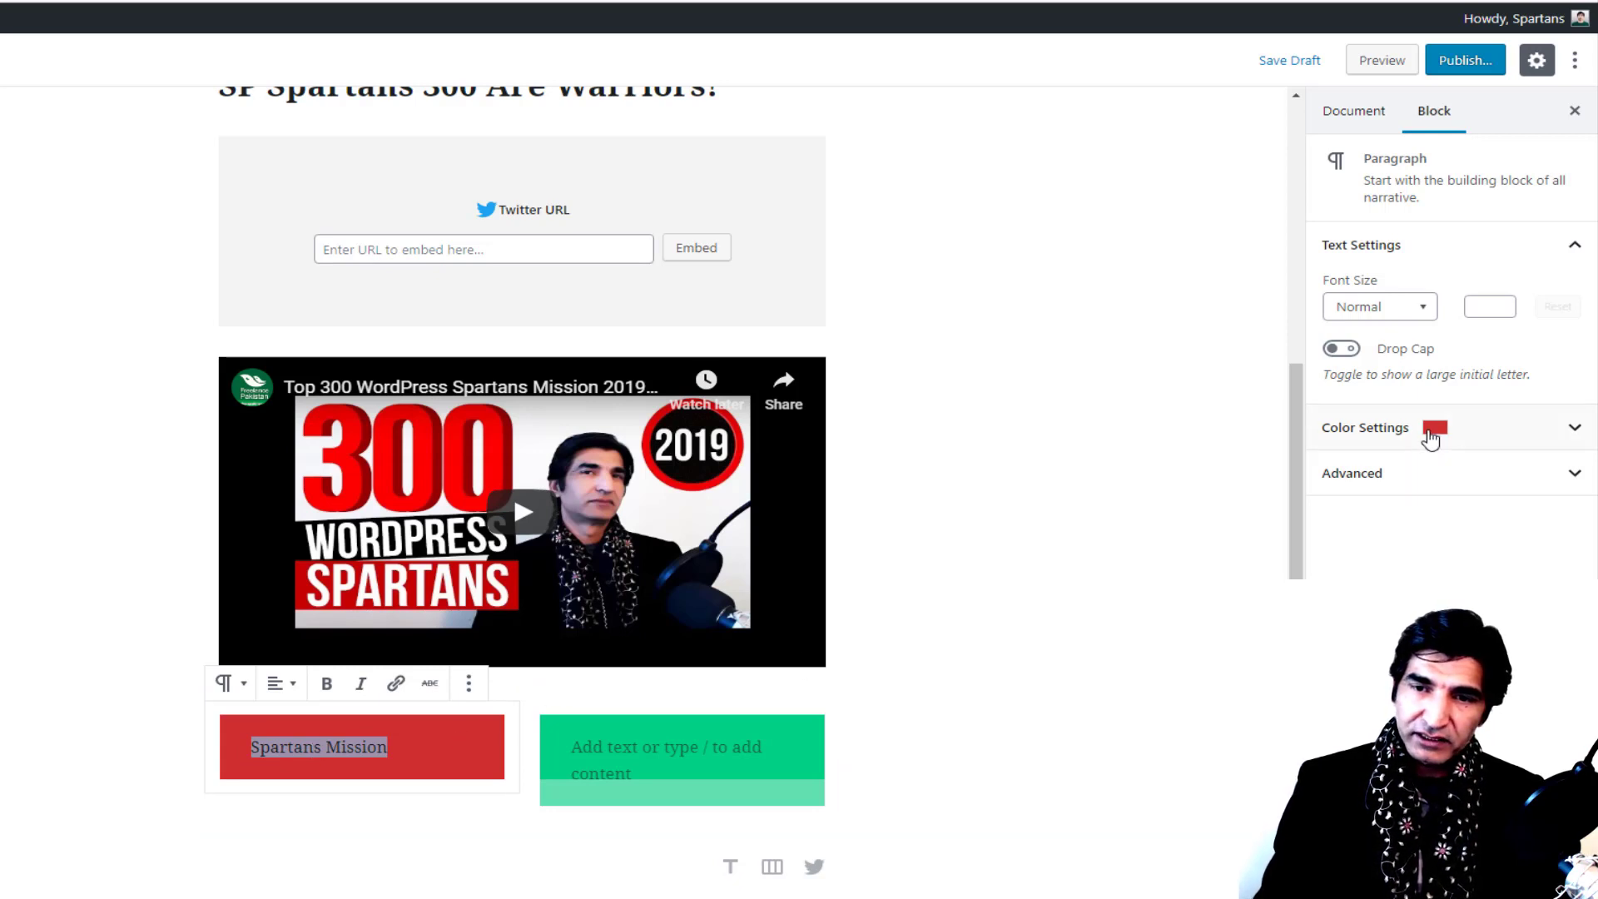
# Step: Try custom green #3ea300, dark grey and orange as the red paragraph's text color, and clear the choice
pyautogui.click(1517, 434)
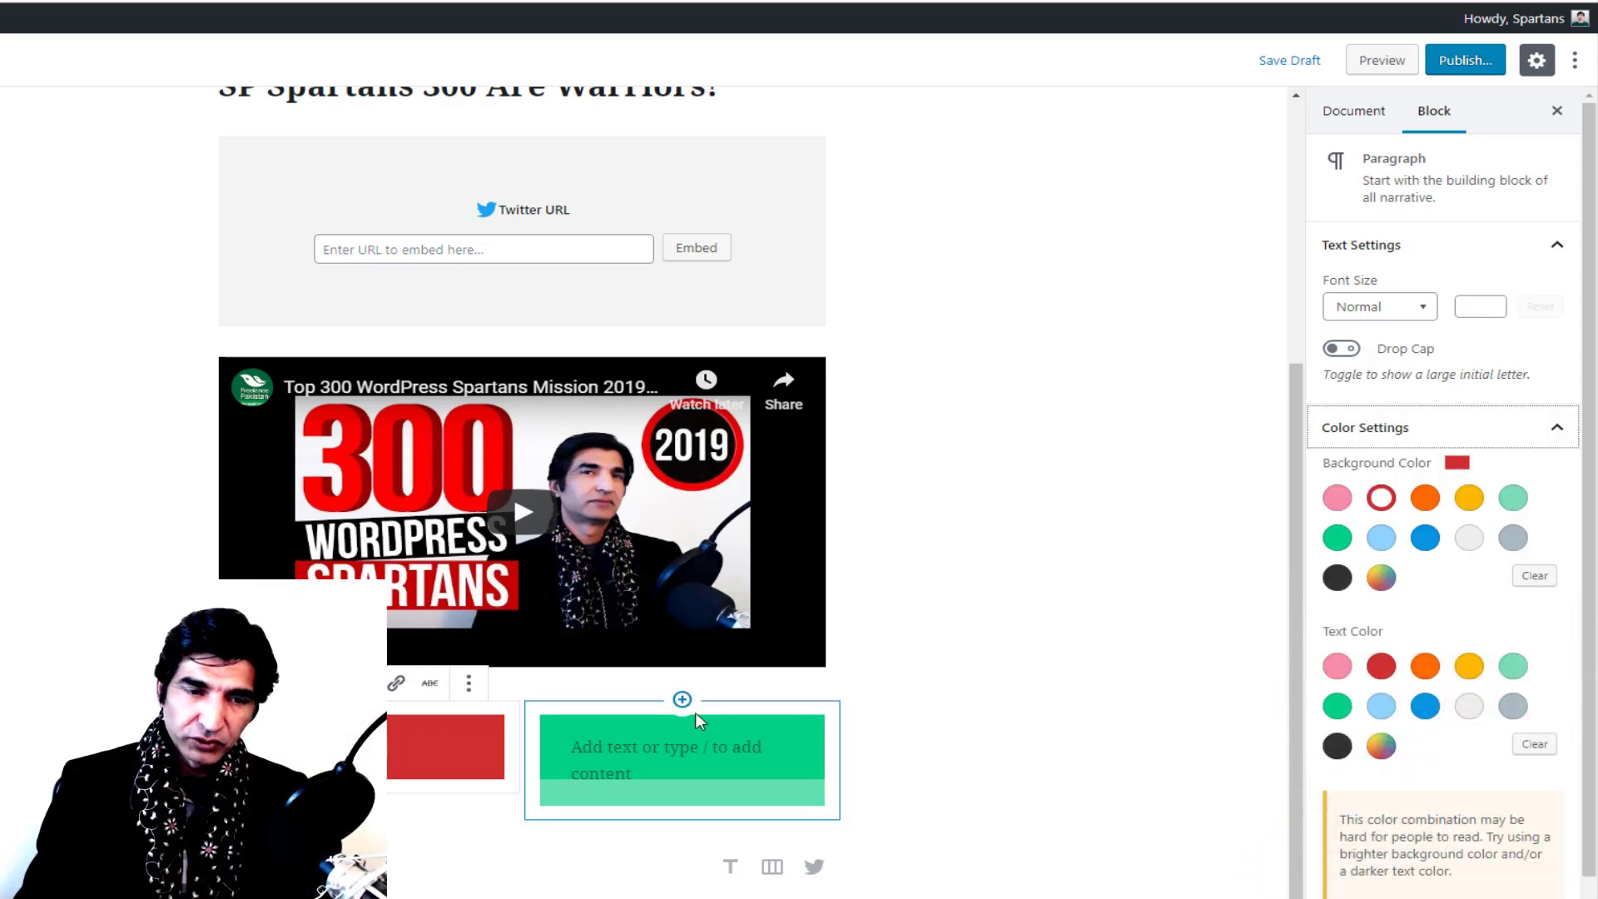
pyautogui.scroll(-1, 1415, 638)
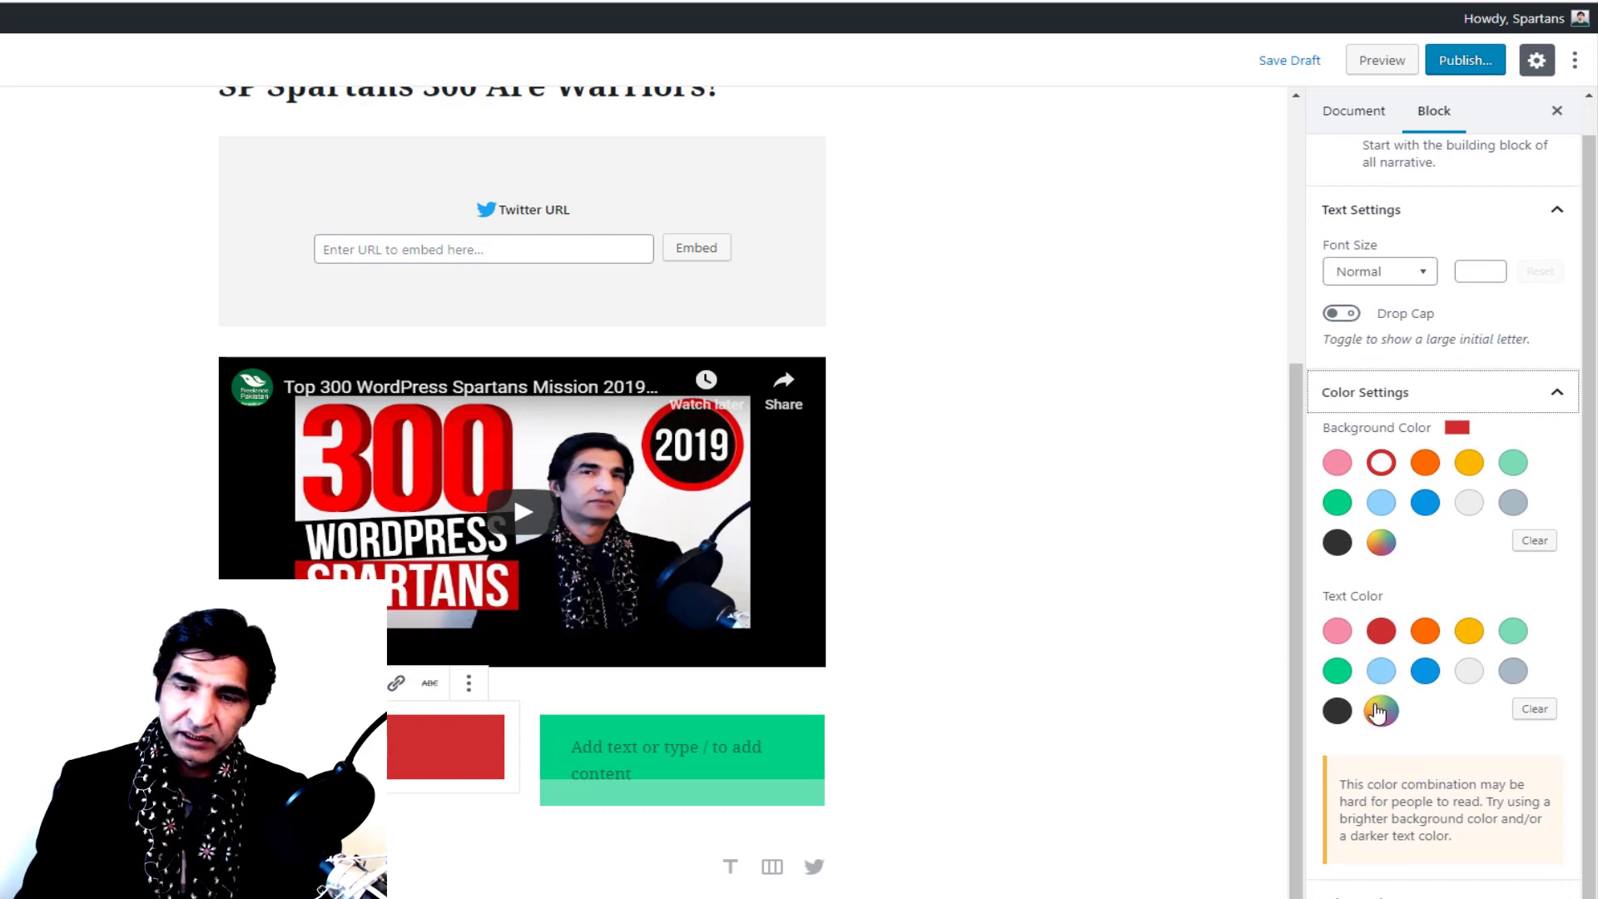
pyautogui.click(1380, 710)
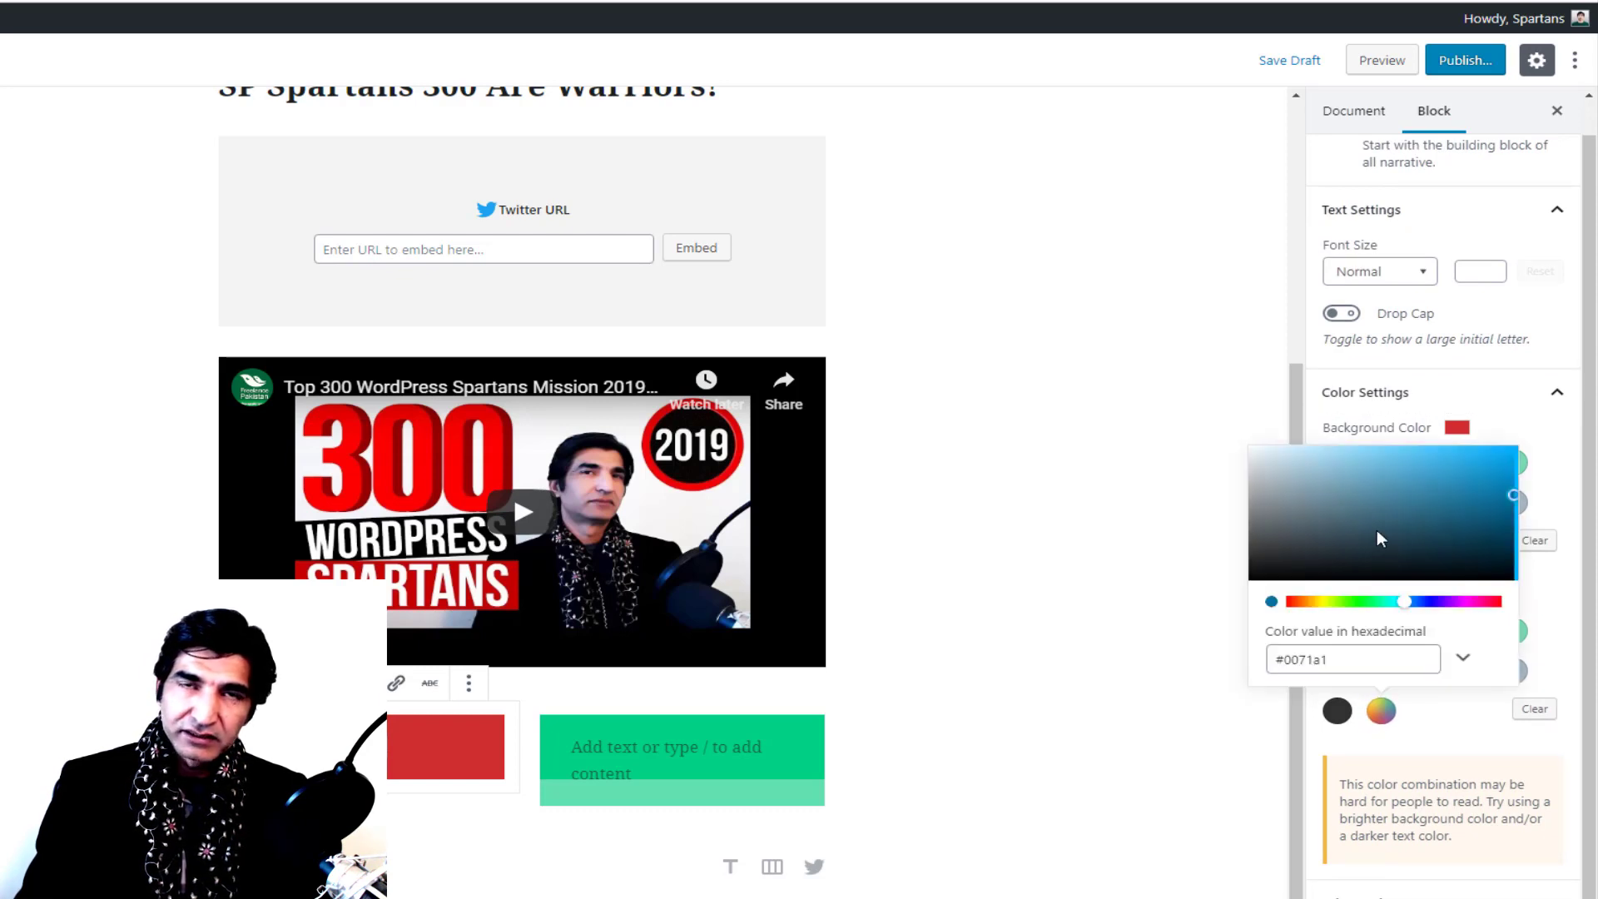
pyautogui.moveTo(1380, 601); pyautogui.dragTo(1346, 601)
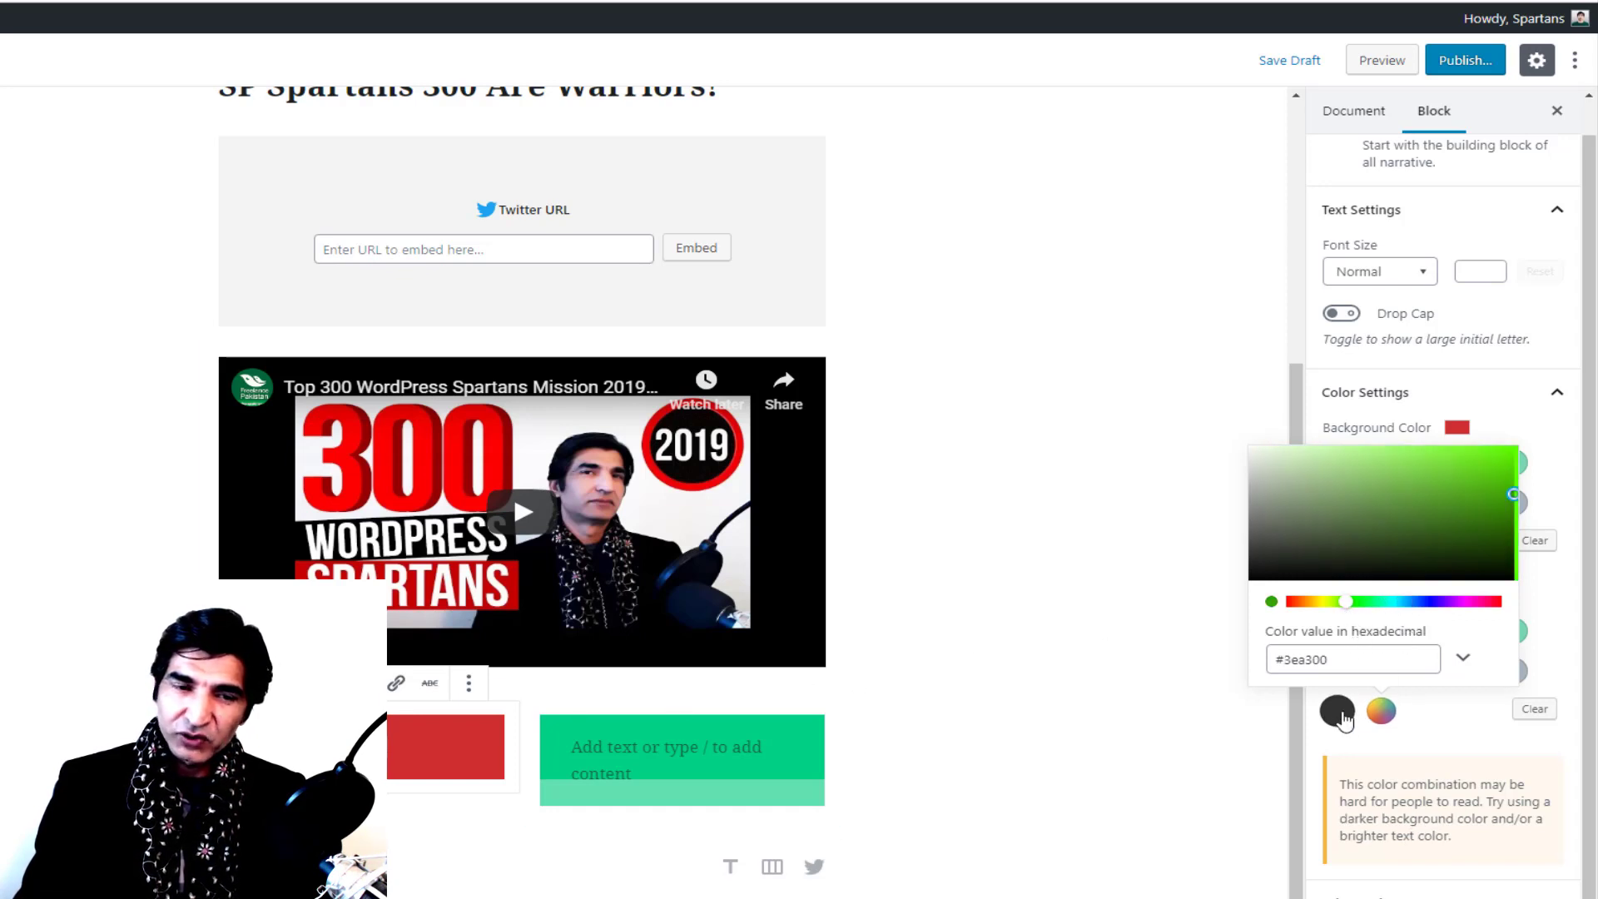
pyautogui.click(1338, 712)
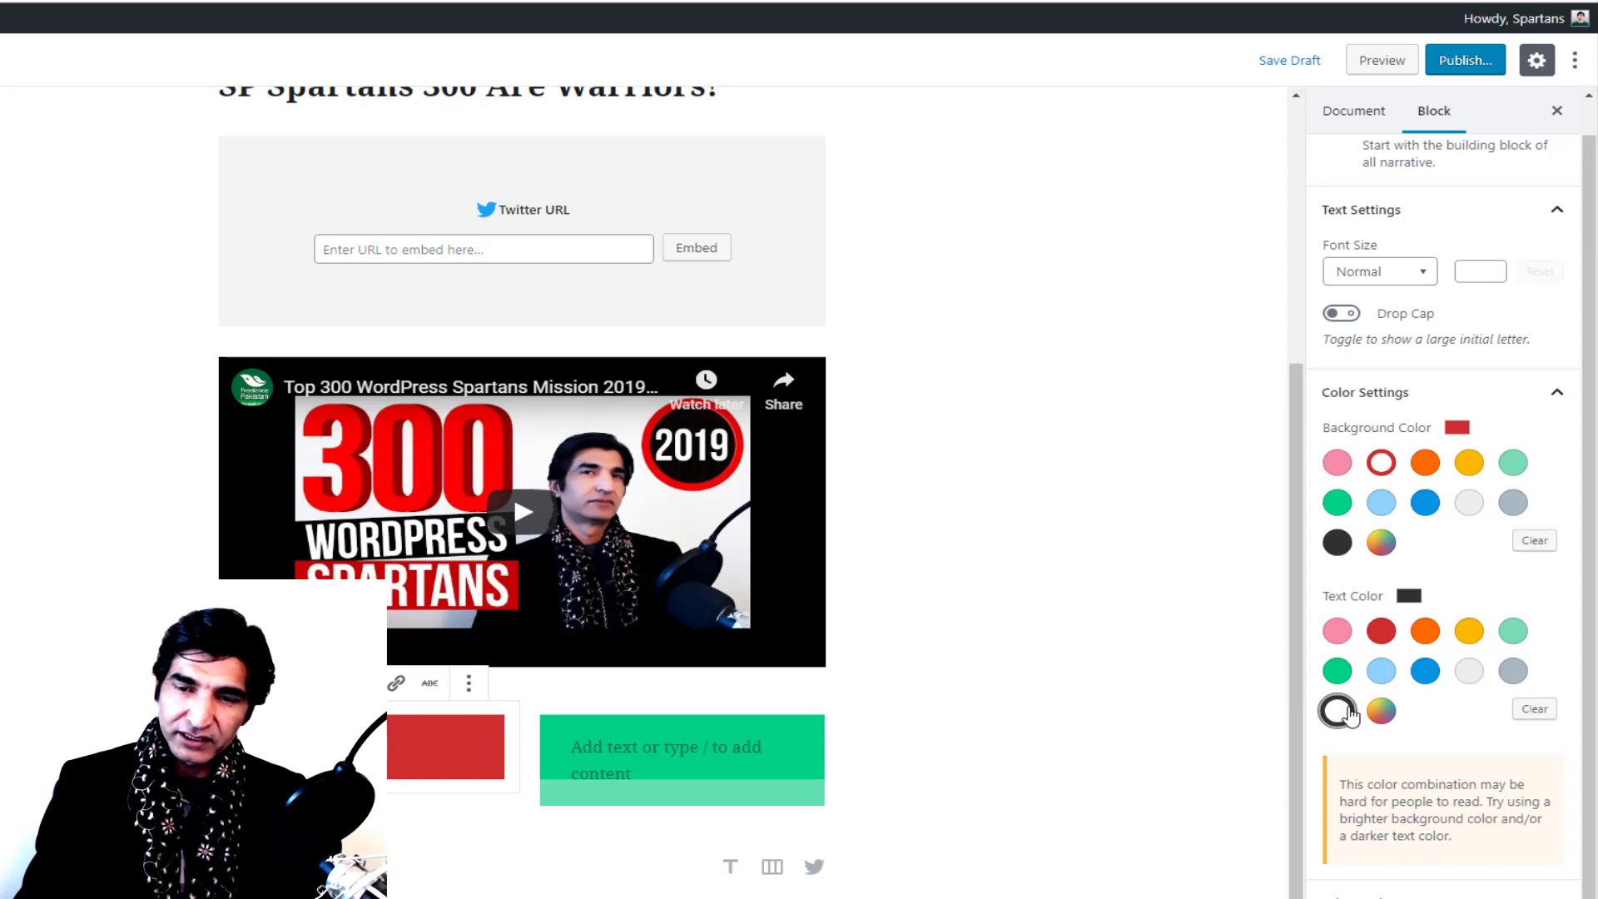
pyautogui.click(1426, 638)
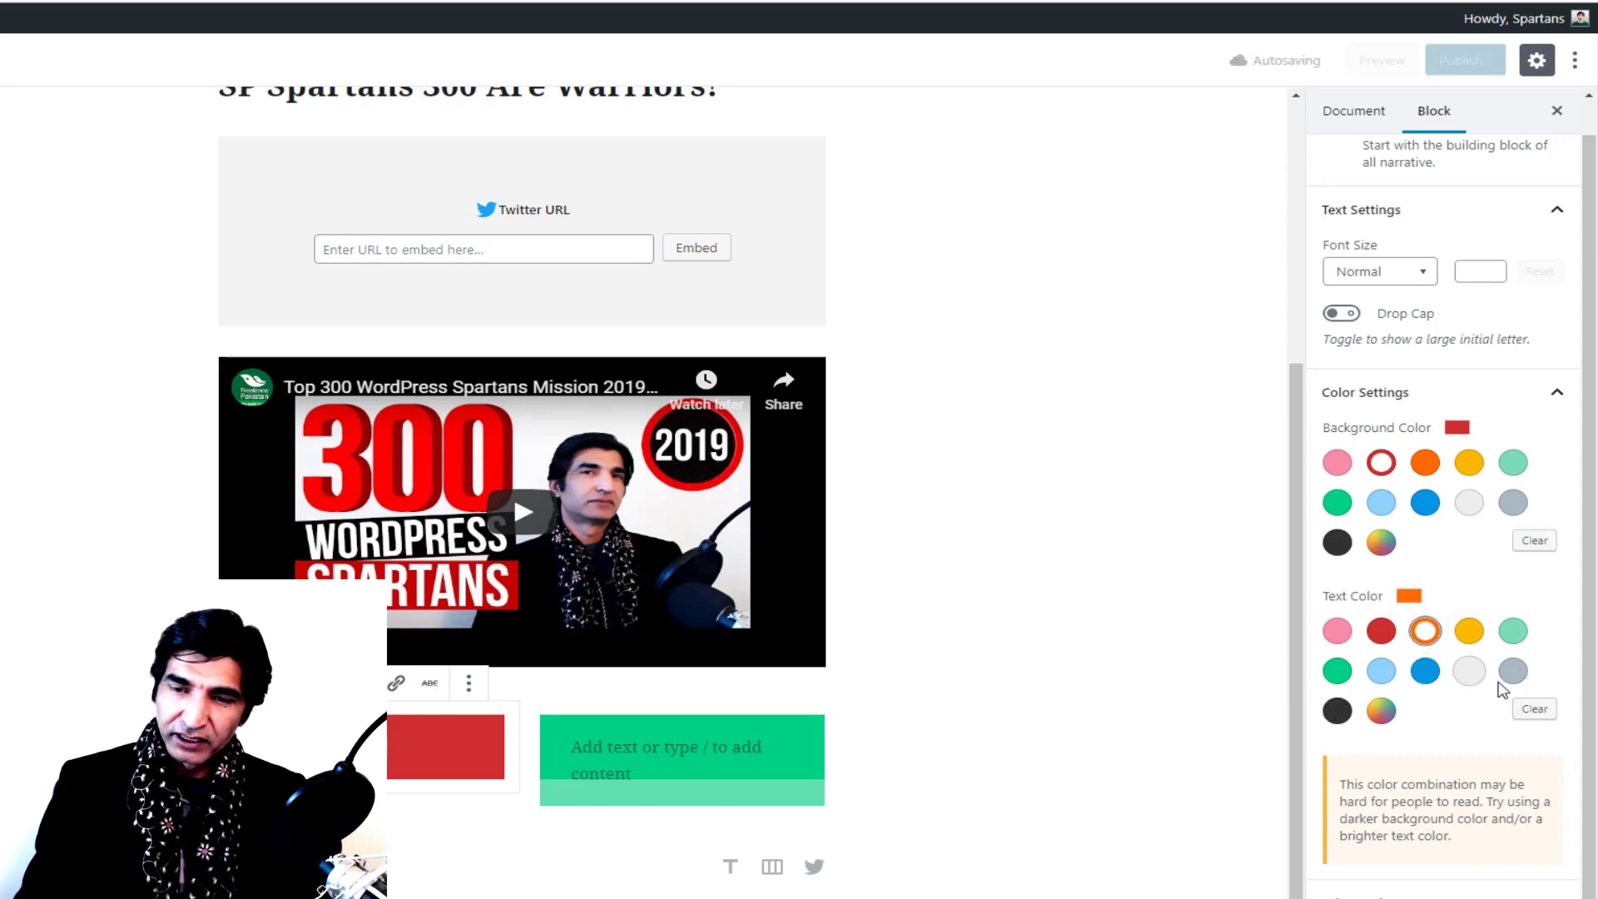
pyautogui.click(1534, 714)
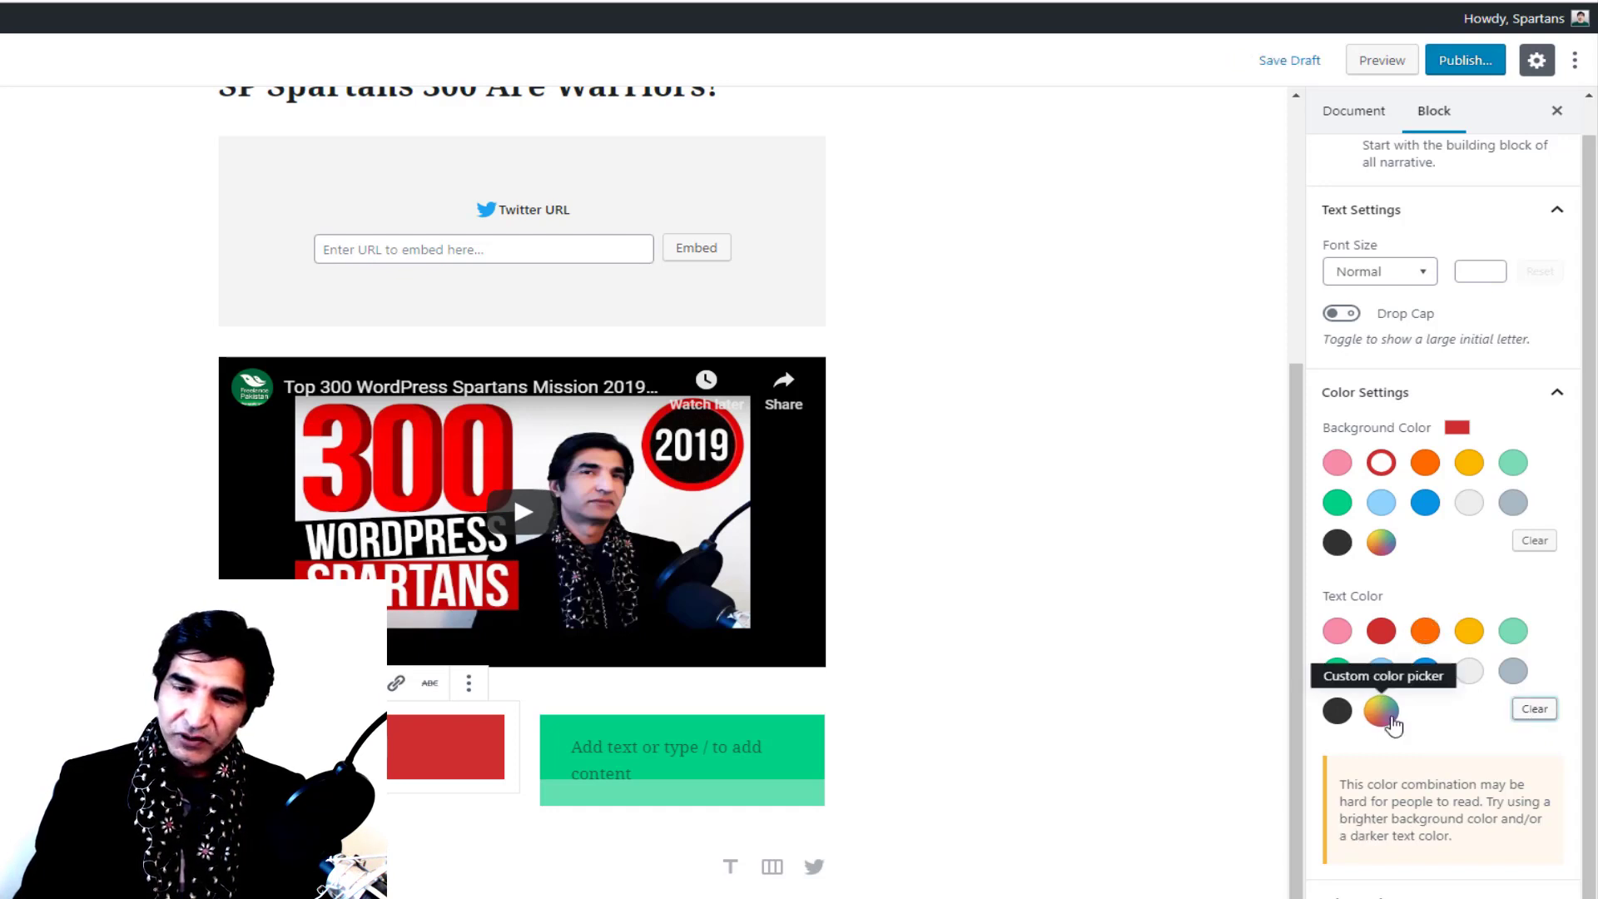
# Step: Set the red paragraph's text color to white with the custom color picker
pyautogui.click(1383, 713)
pyautogui.moveTo(1332, 531); pyautogui.dragTo(1280, 408)
pyautogui.click(1284, 414)
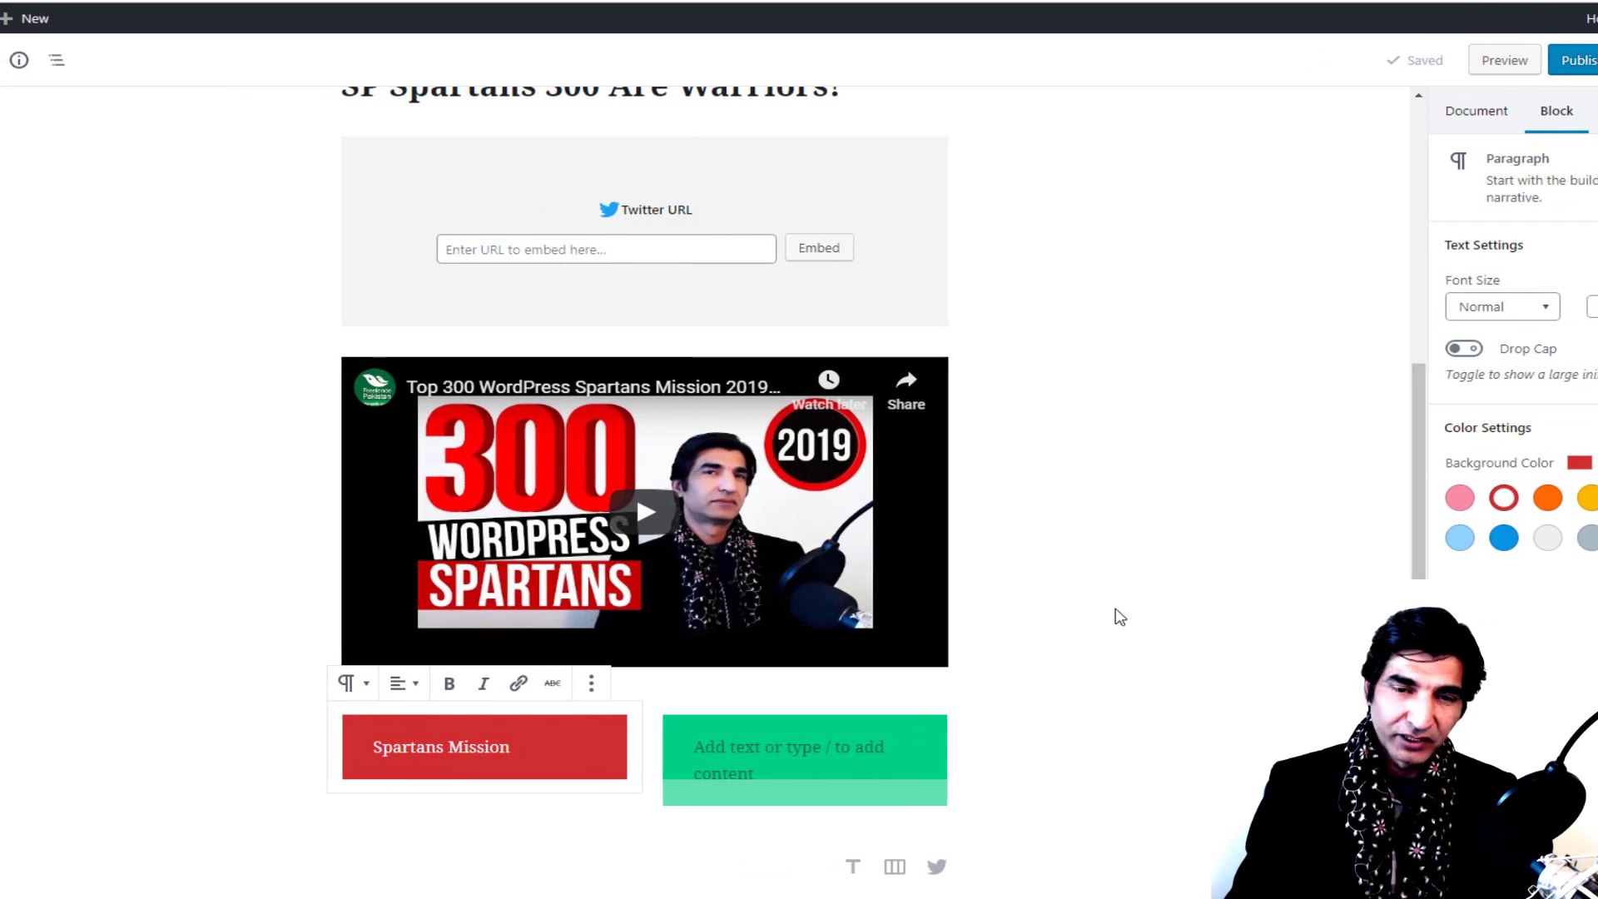
pyautogui.click(1177, 367)
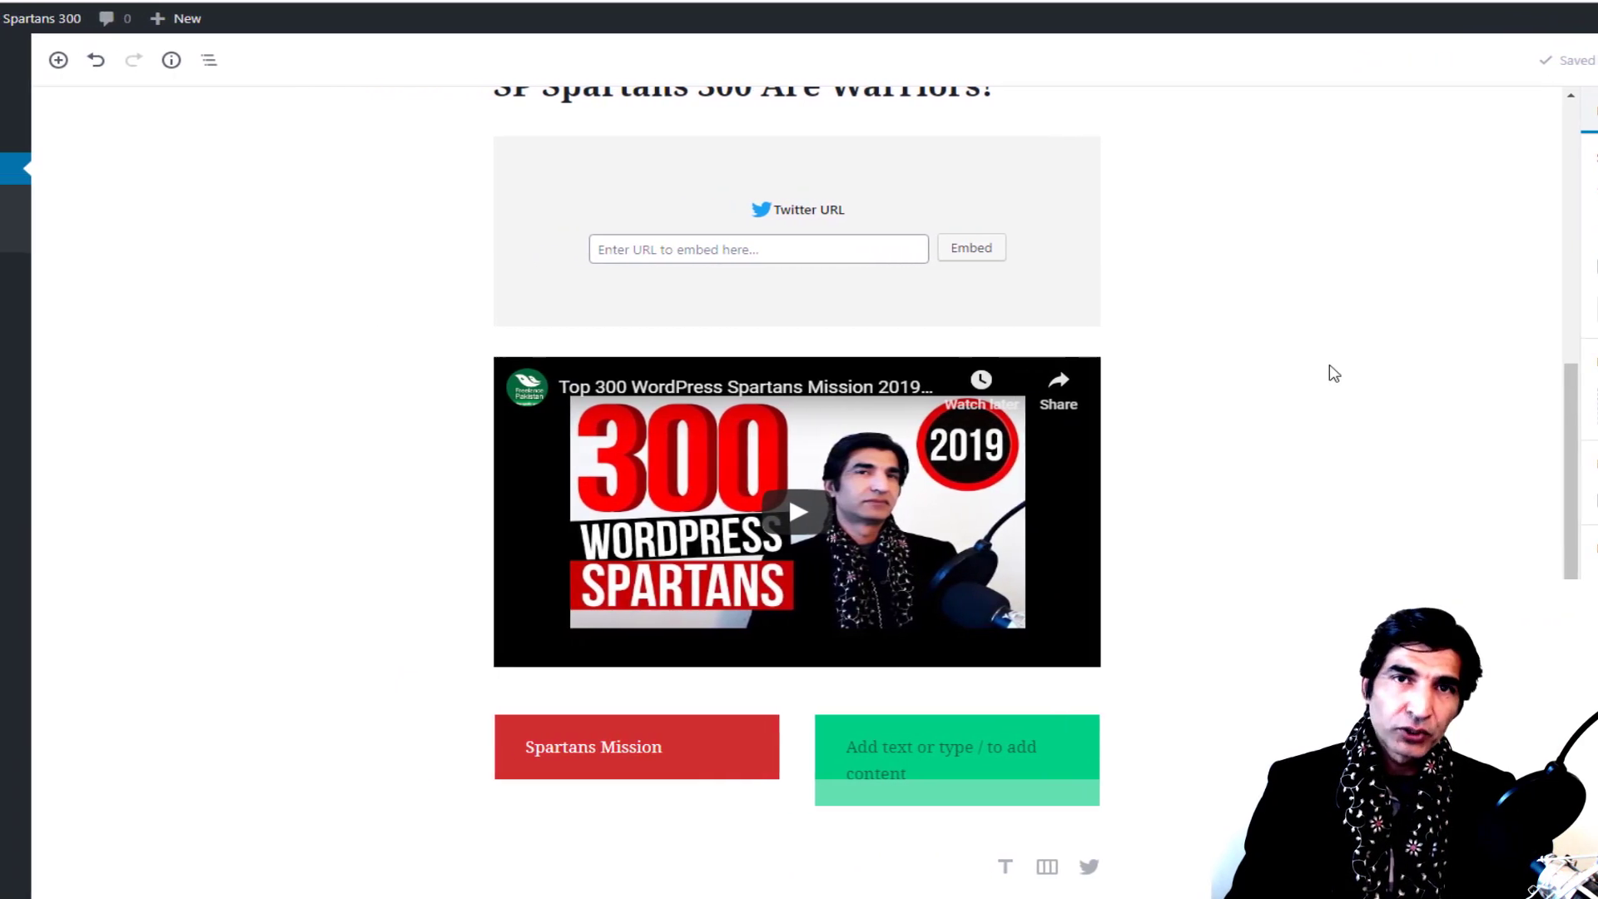
pyautogui.click(58, 60)
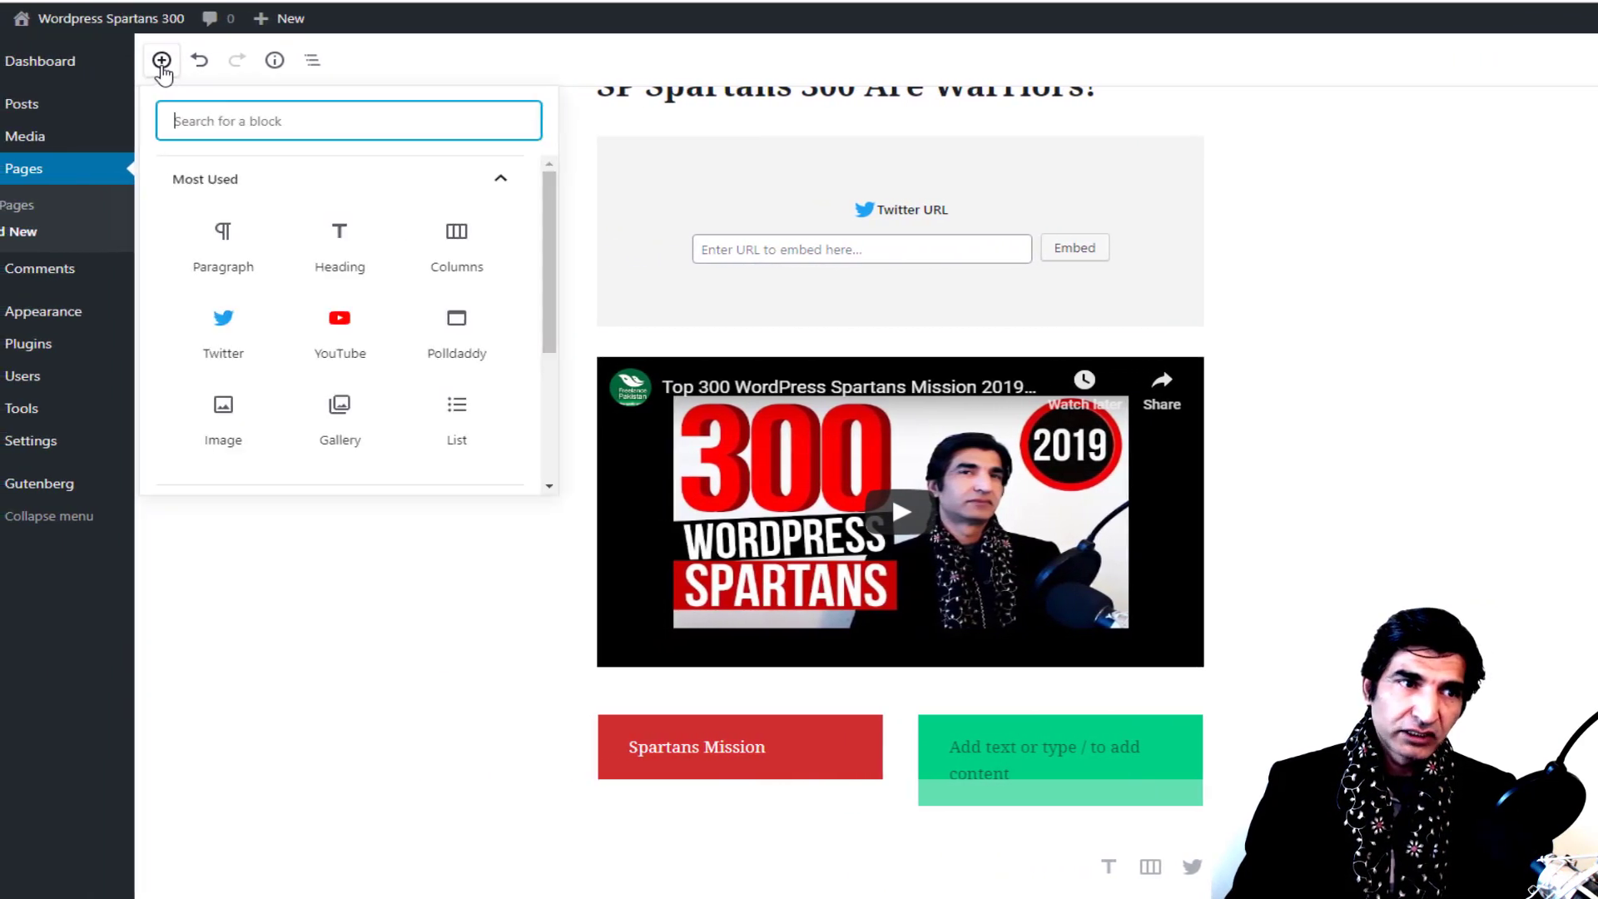
pyautogui.scroll(-3, 325, 250)
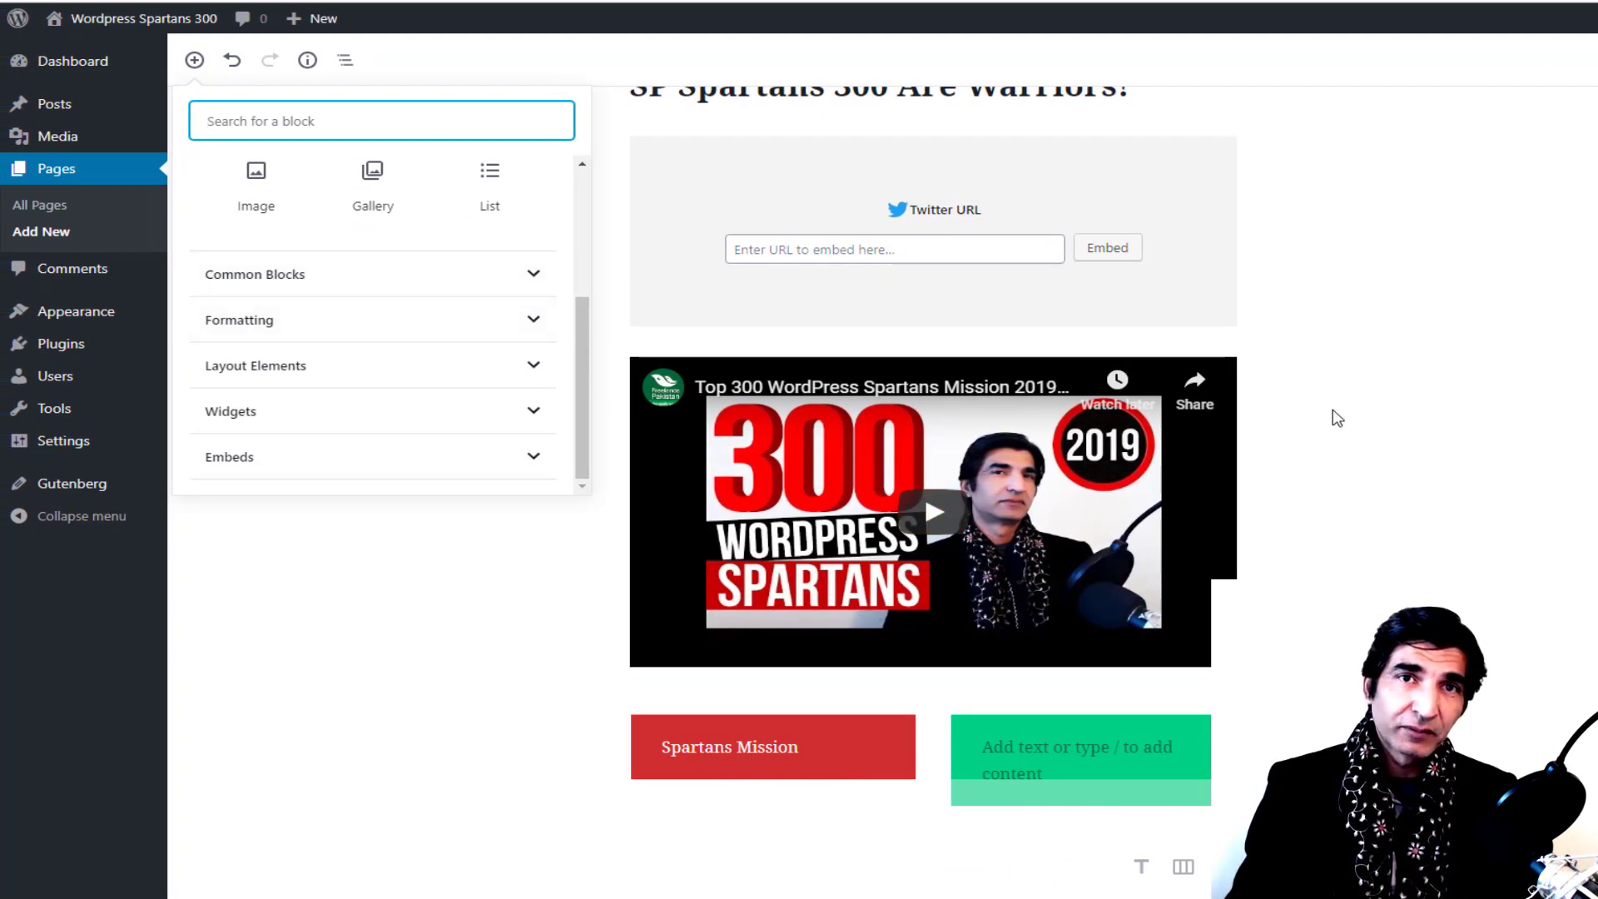
pyautogui.click(1385, 404)
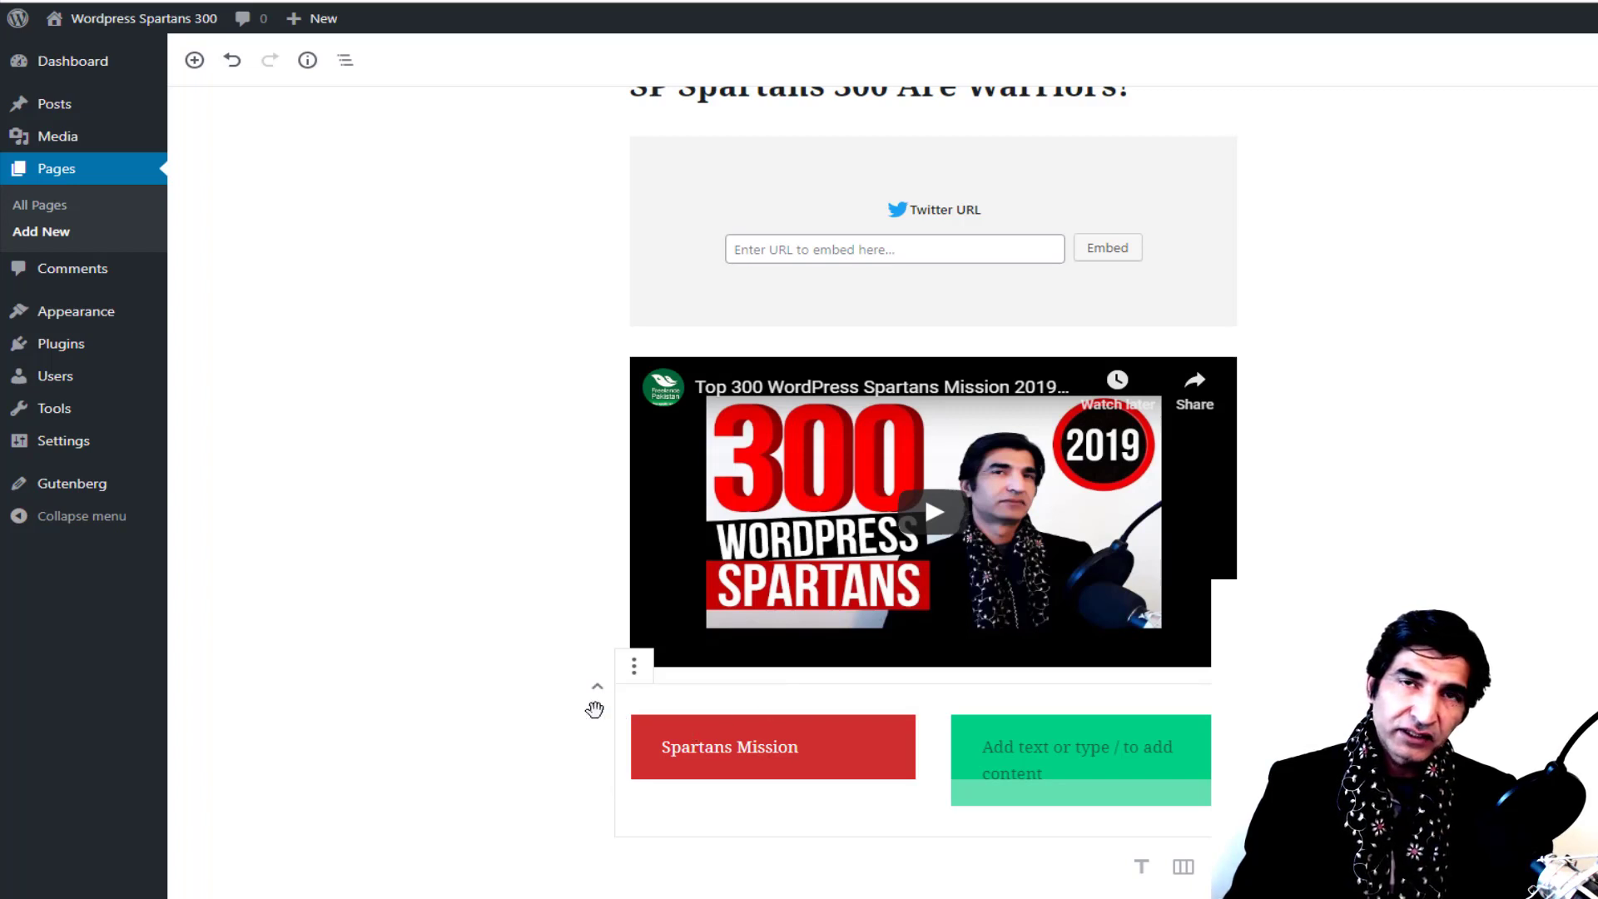
# Step: Move the Columns block above the YouTube video
pyautogui.moveTo(595, 708); pyautogui.dragTo(671, 360)
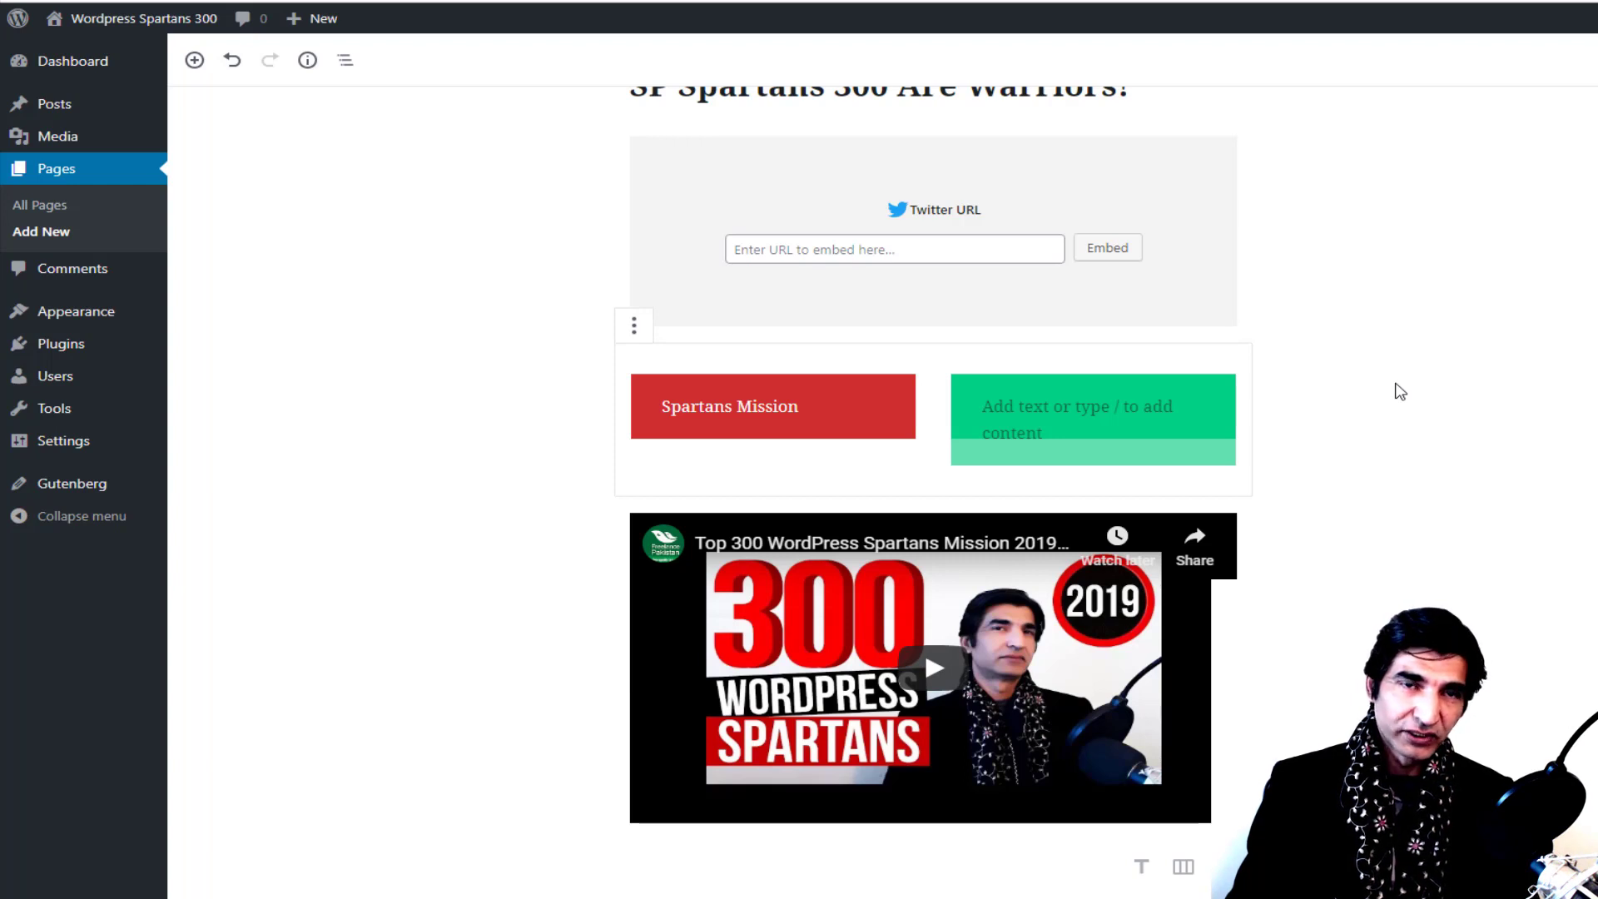
# Step: Remove the Columns, Twitter and Polldaddy blocks, keeping only the heading and the YouTube video on the page
pyautogui.scroll(3, 1400, 392)
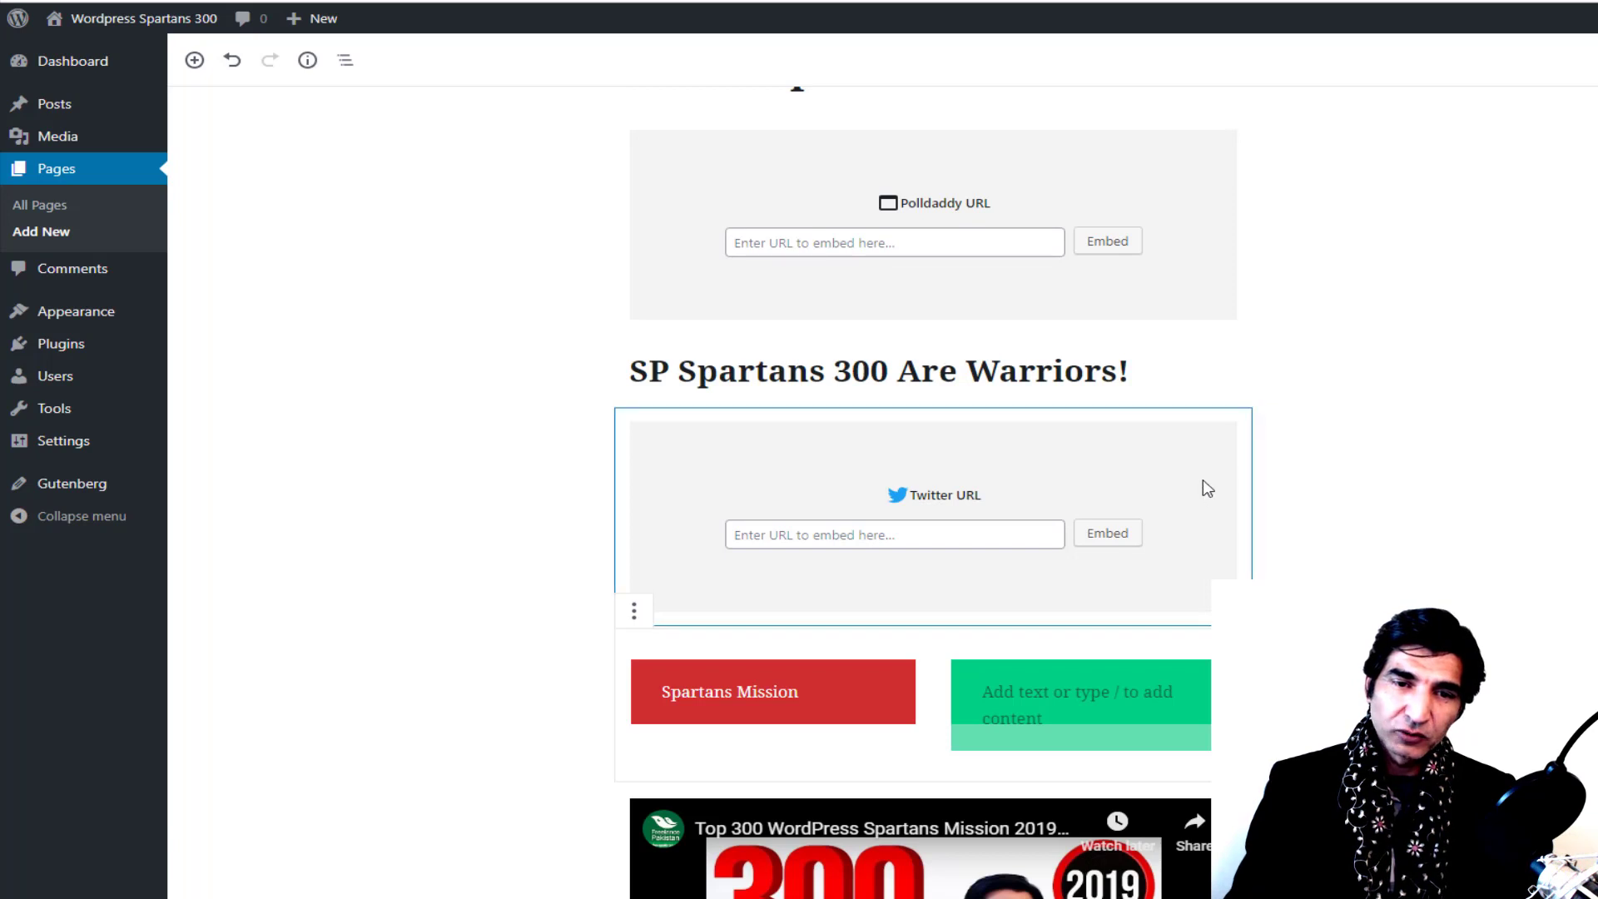
pyautogui.click(634, 614)
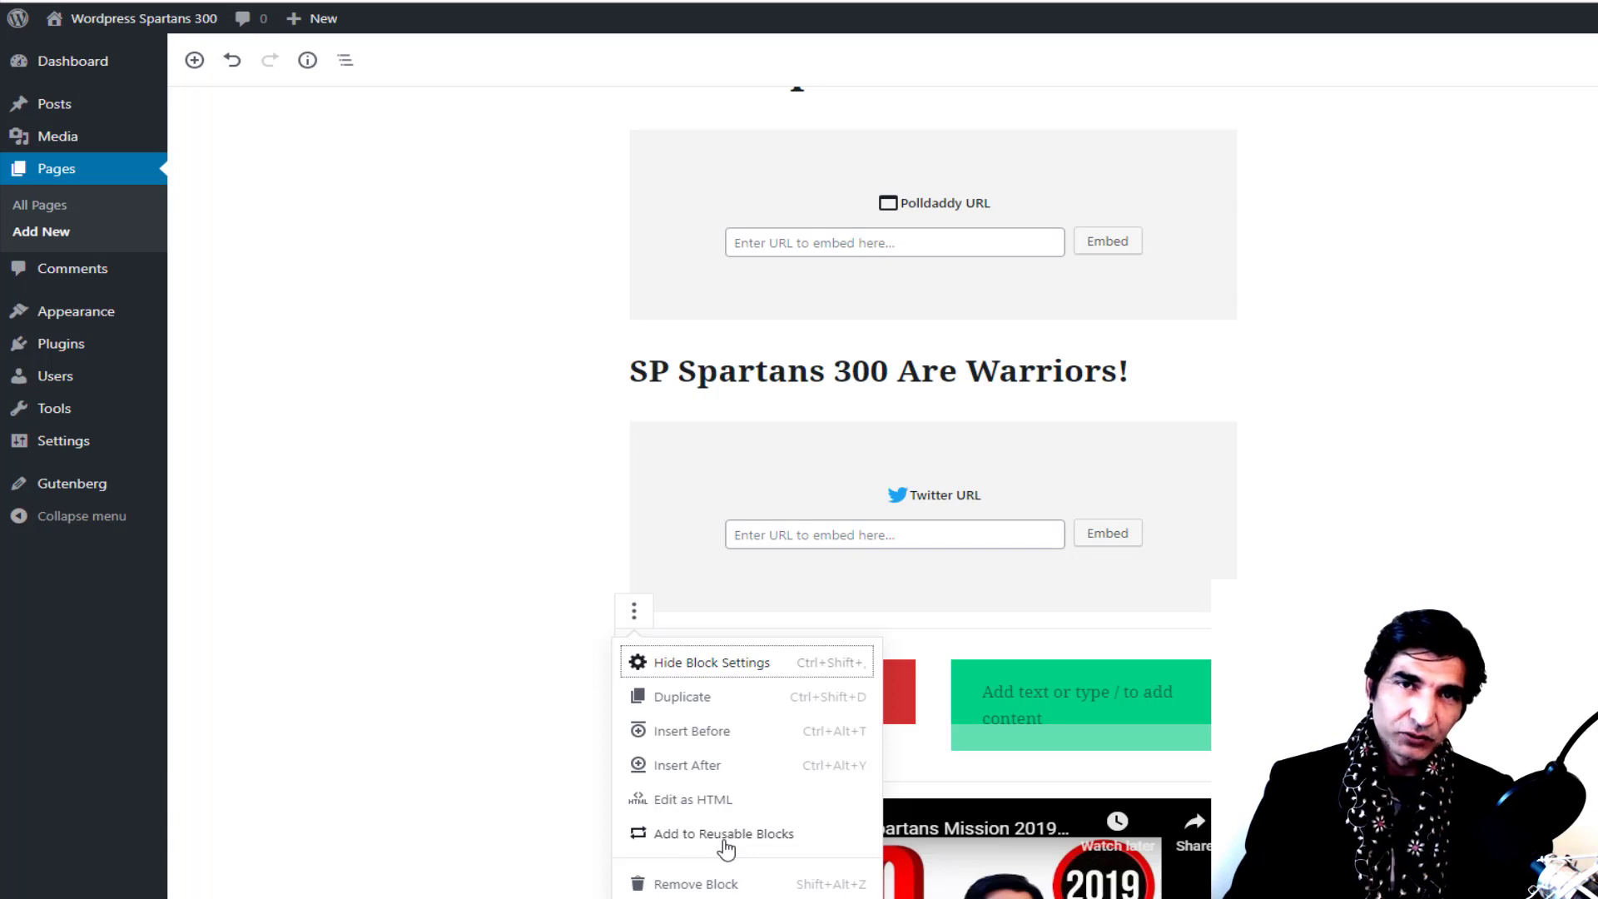
pyautogui.click(693, 884)
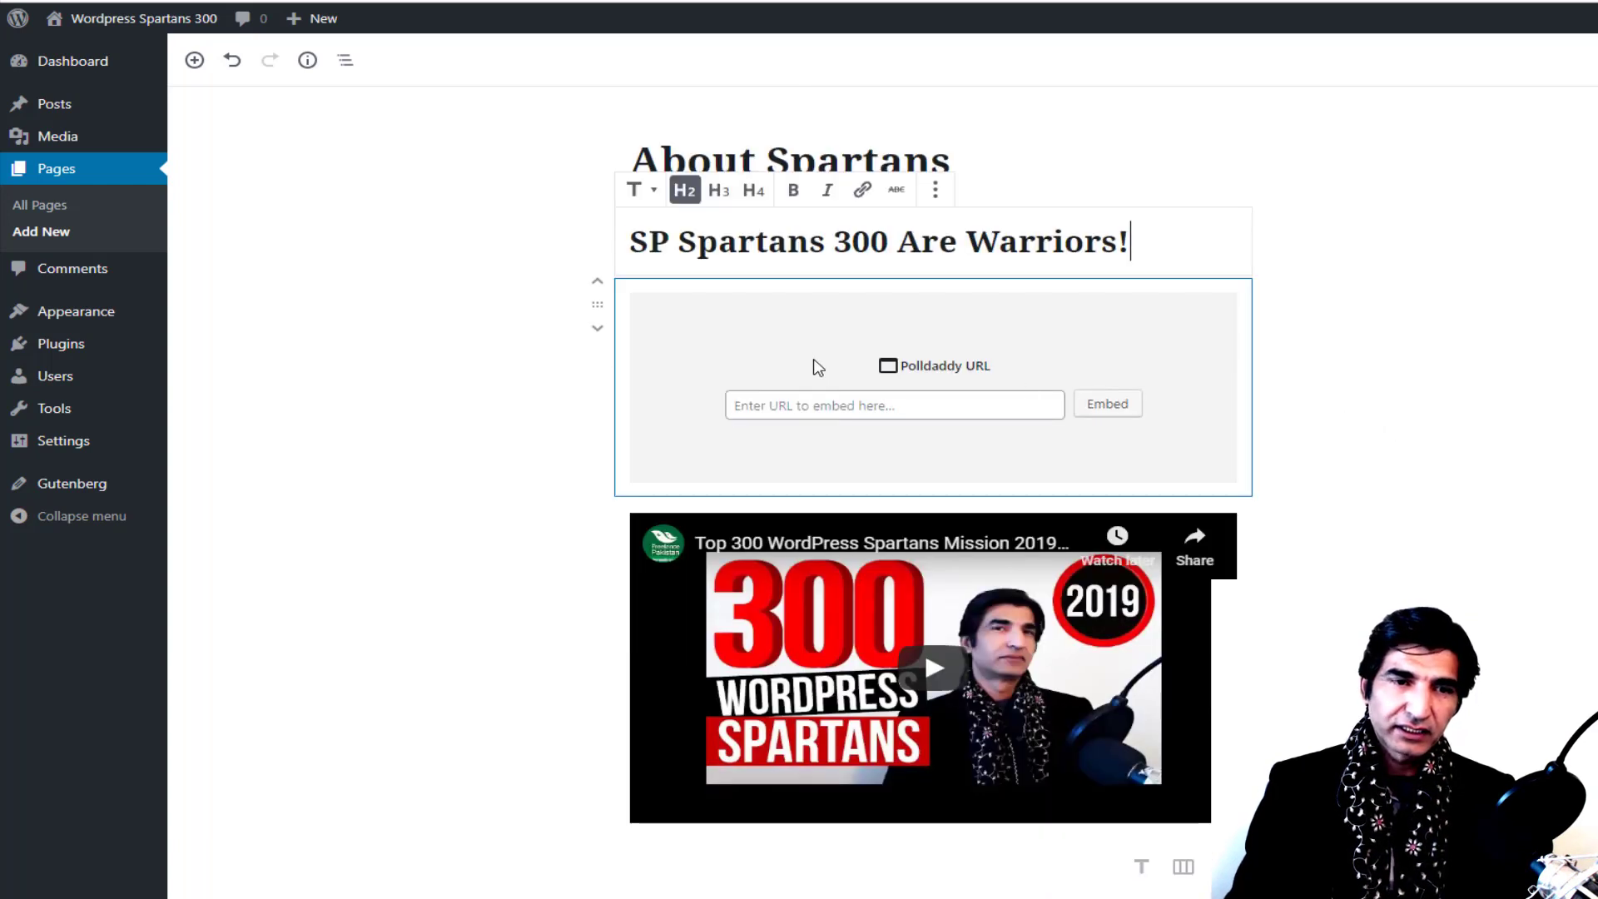
pyautogui.click(807, 336)
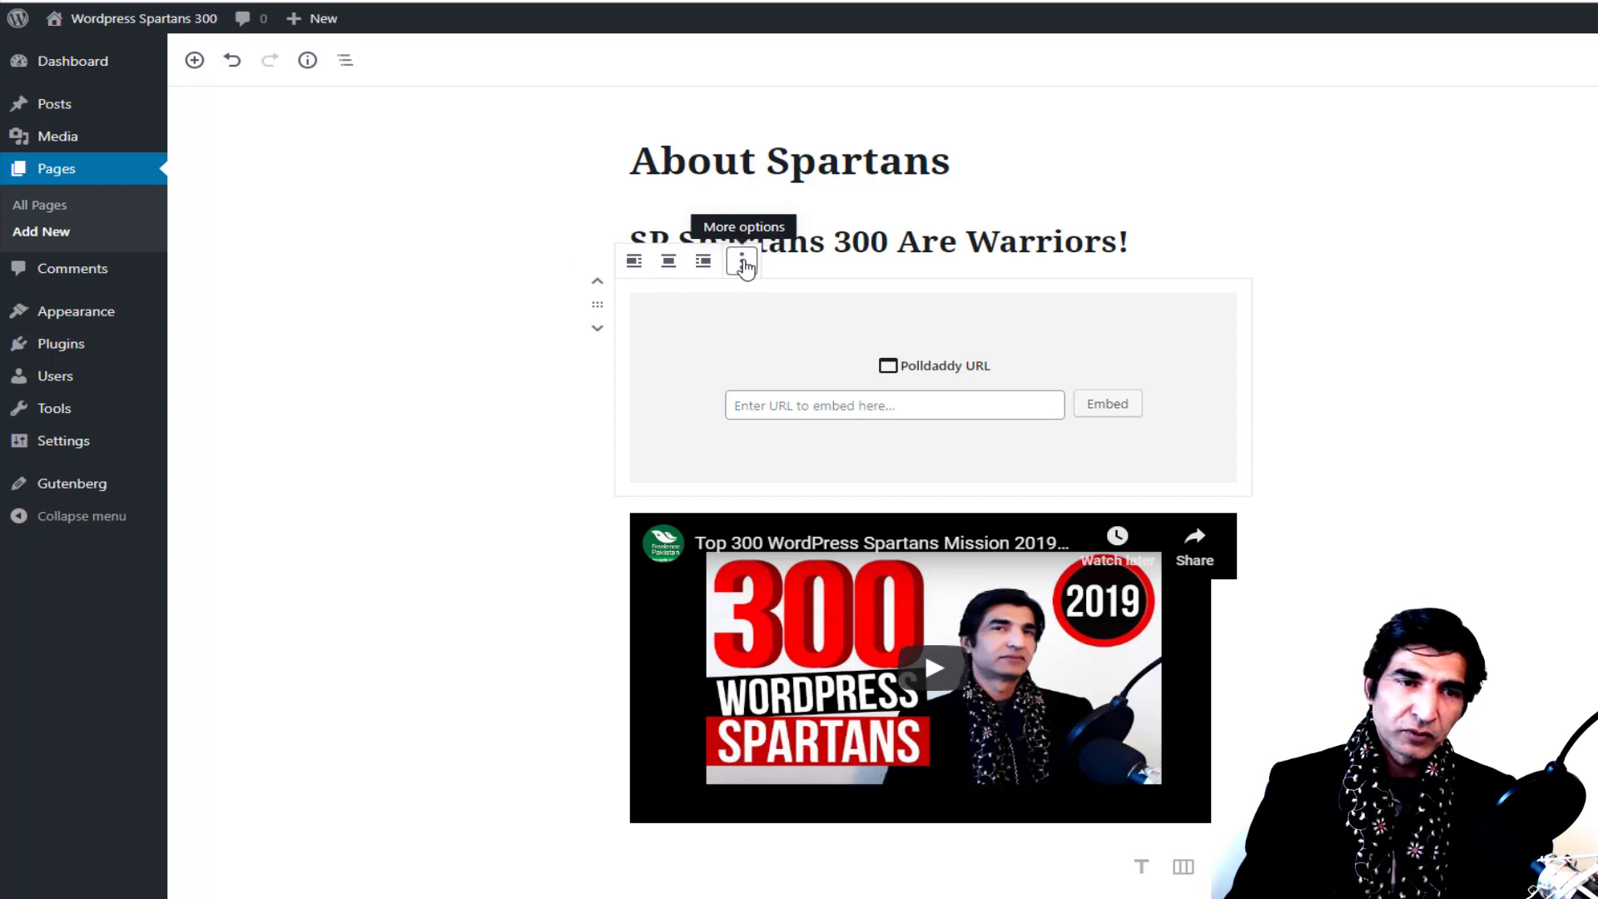
pyautogui.click(742, 262)
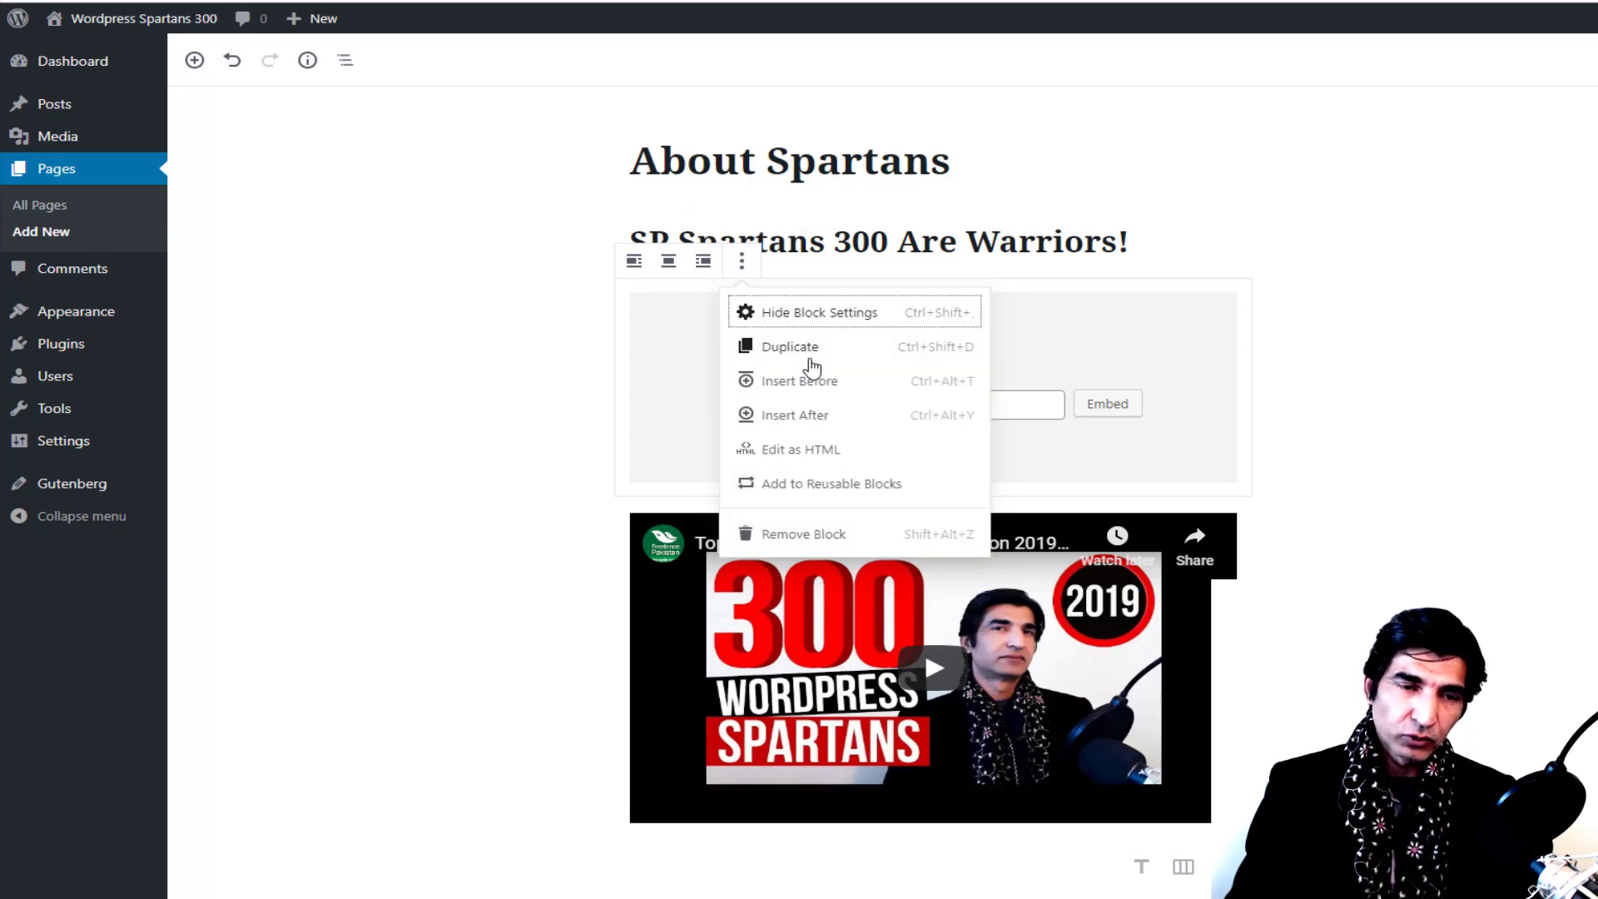
pyautogui.click(804, 535)
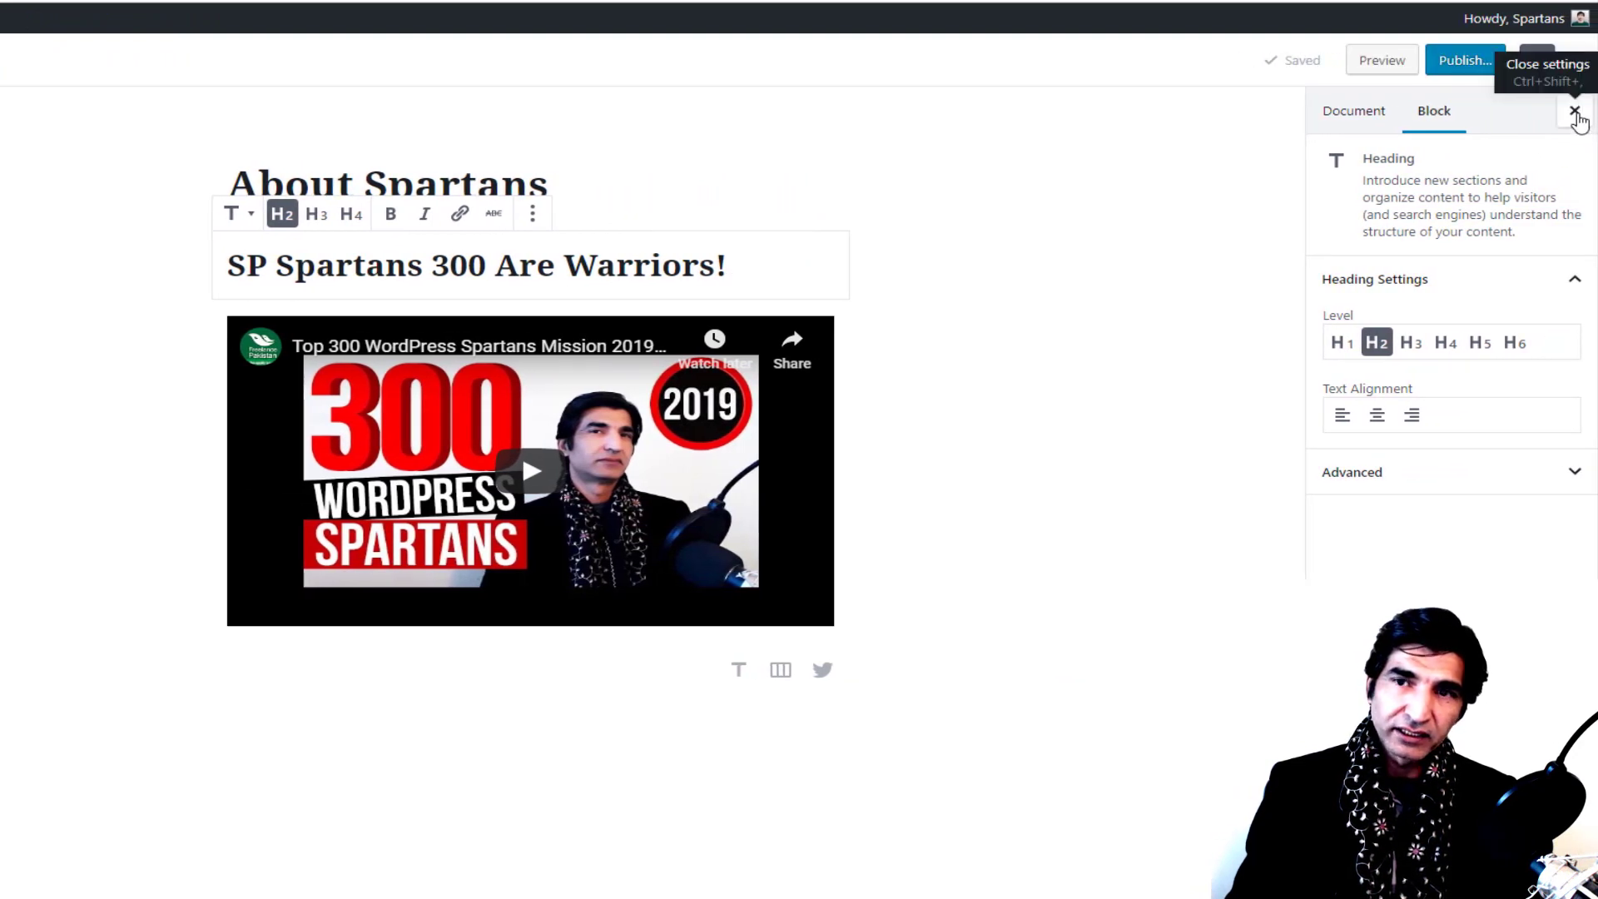
# Step: Publish the "About Spartans" page
pyautogui.click(1575, 112)
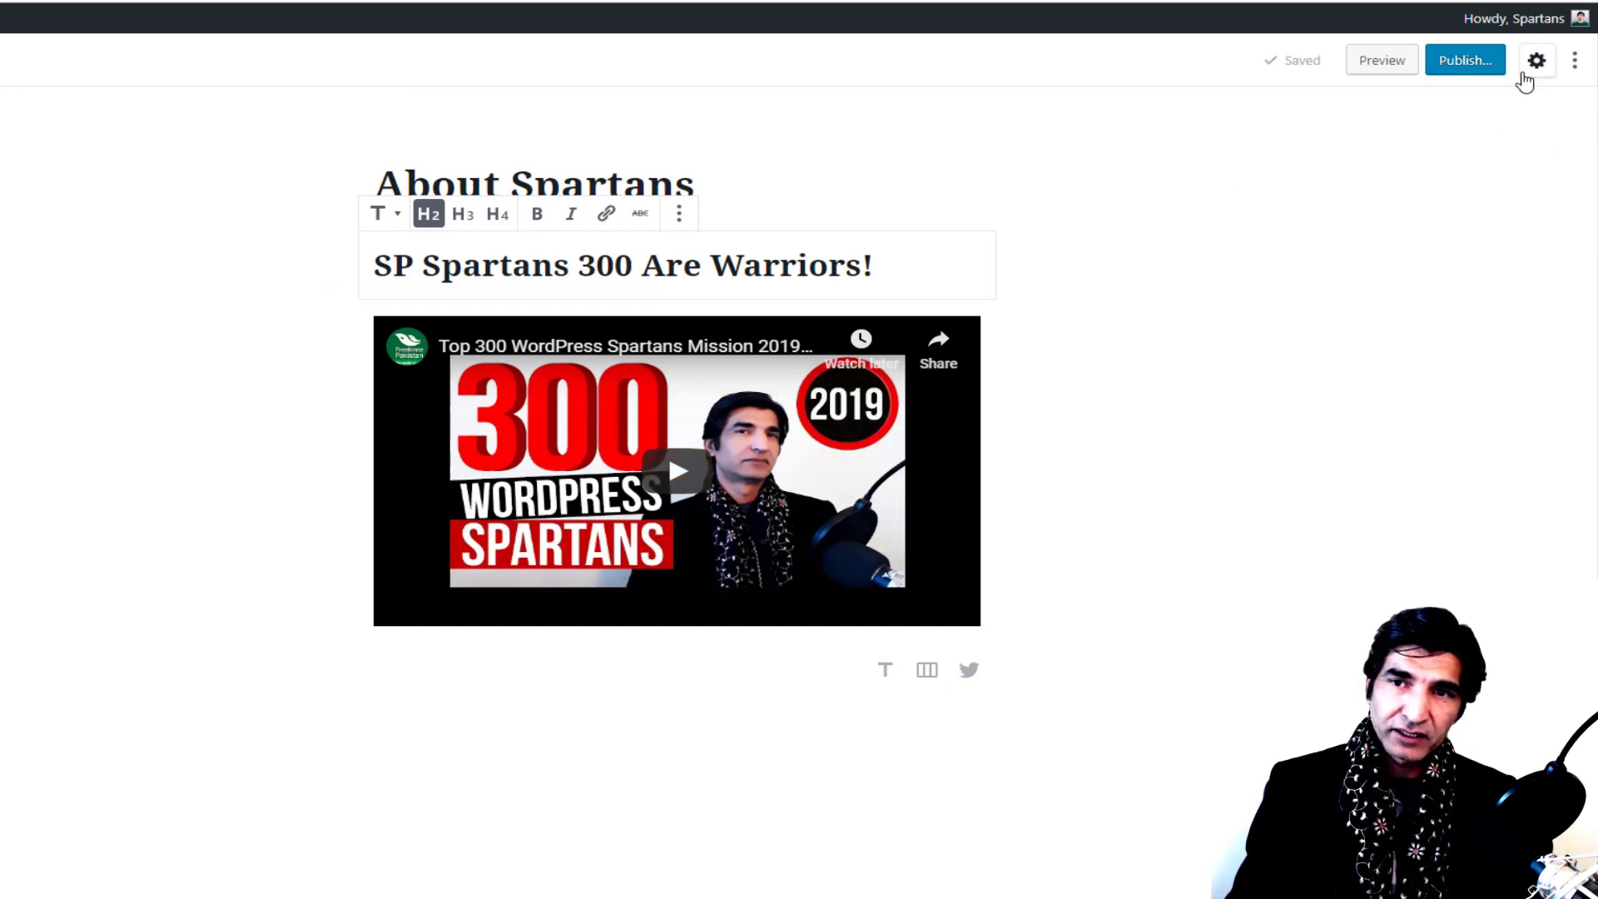
pyautogui.click(1537, 61)
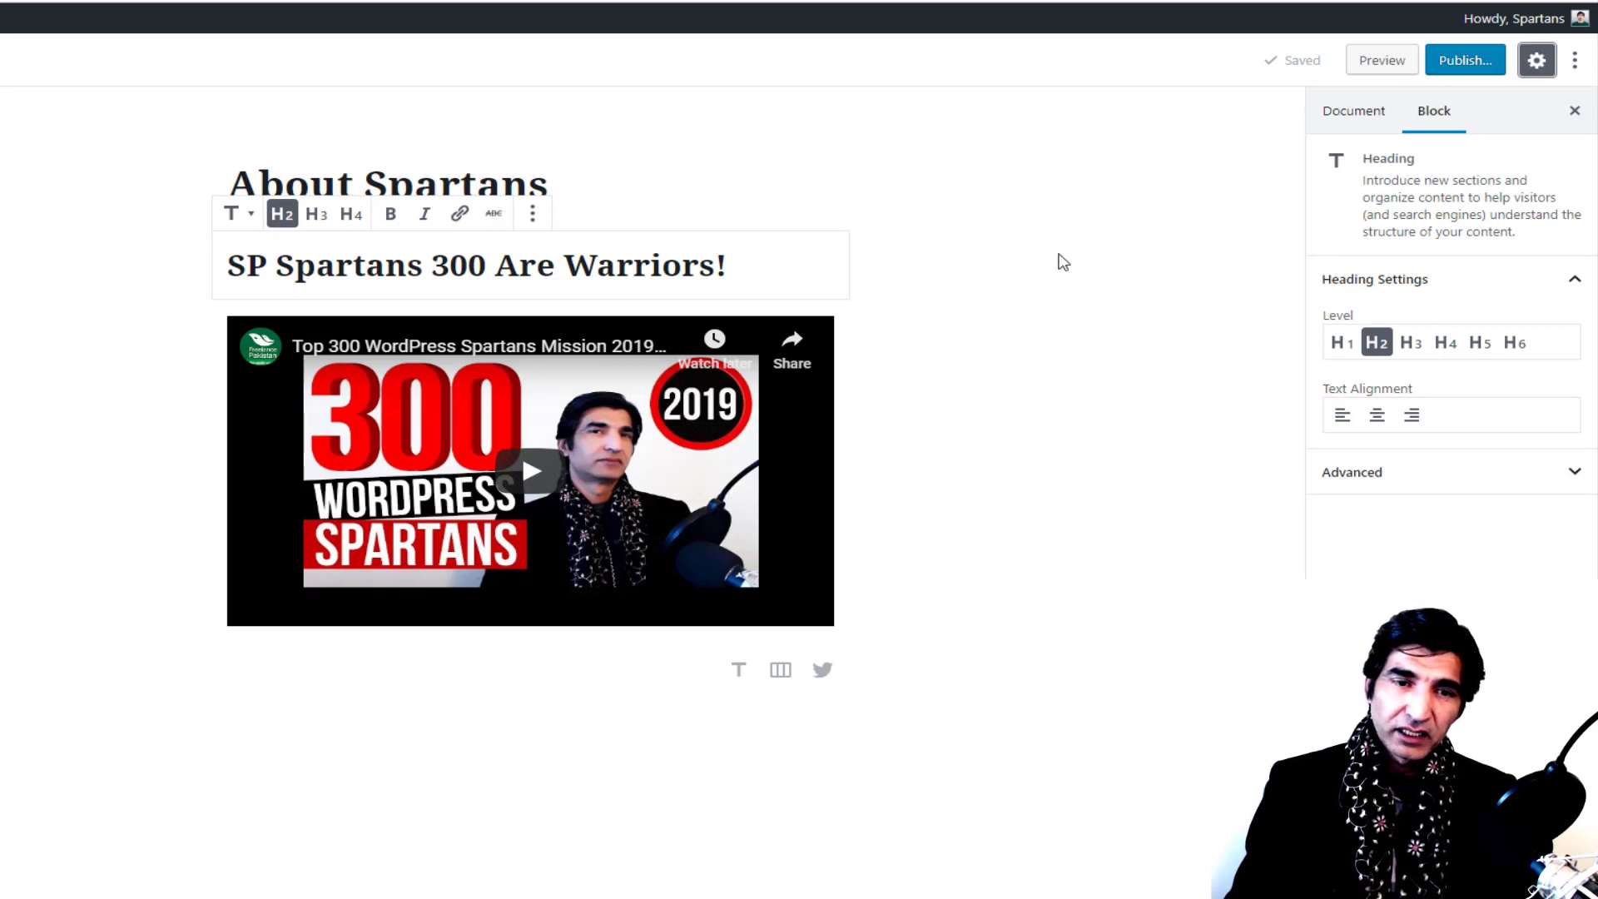
pyautogui.click(1494, 62)
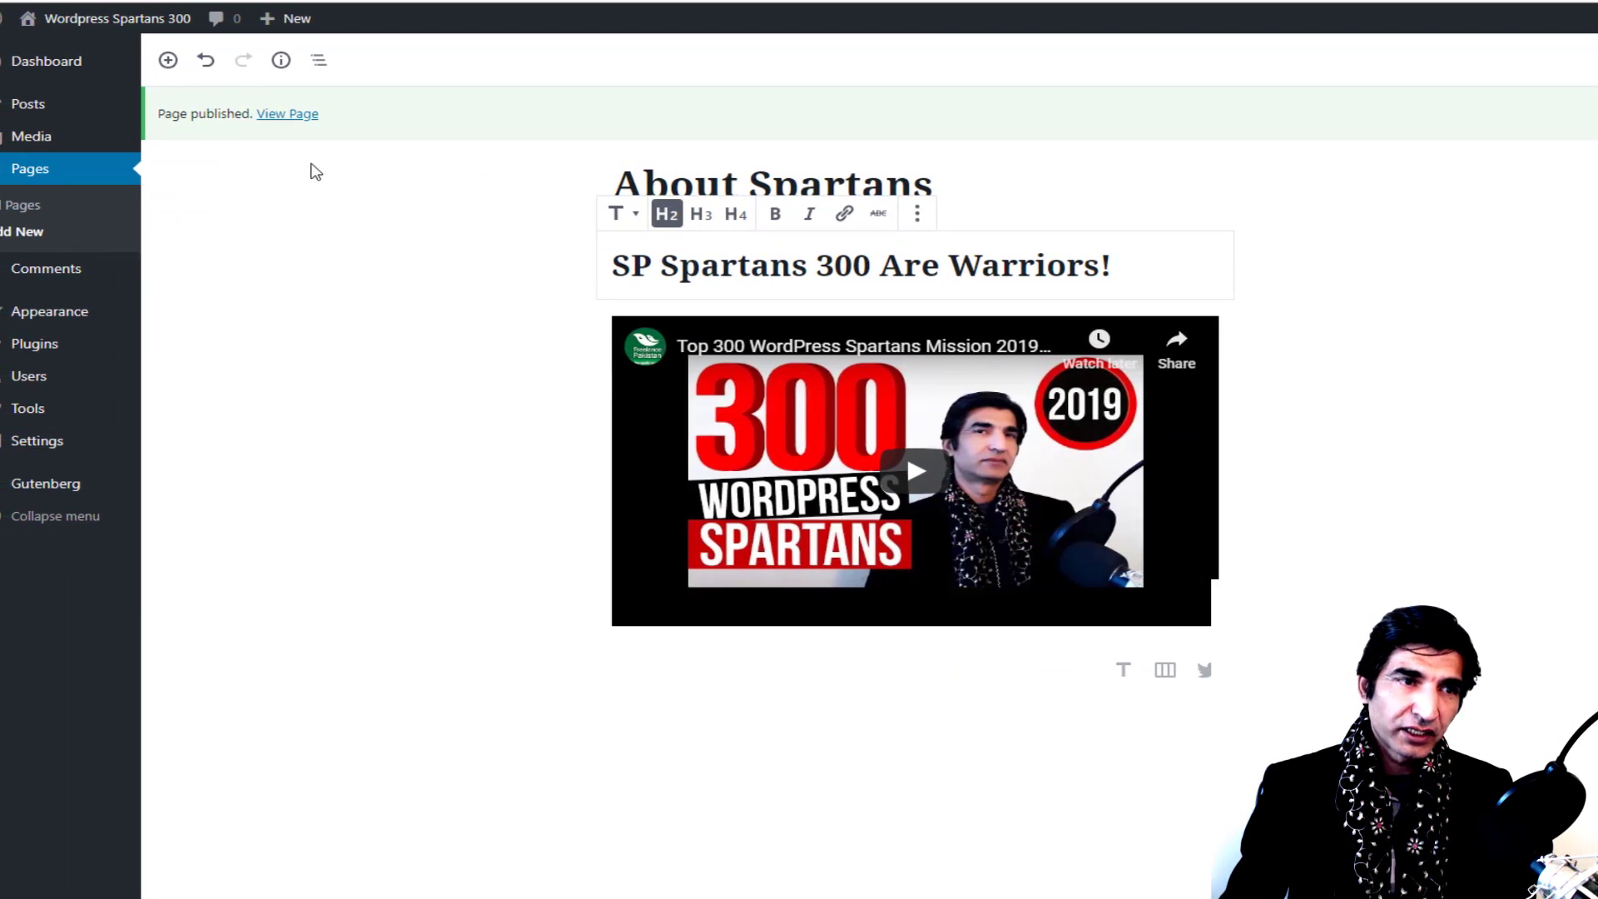
# Step: Open the published page in a new browser tab and examine its heading and video
pyautogui.rightClick(271, 116)
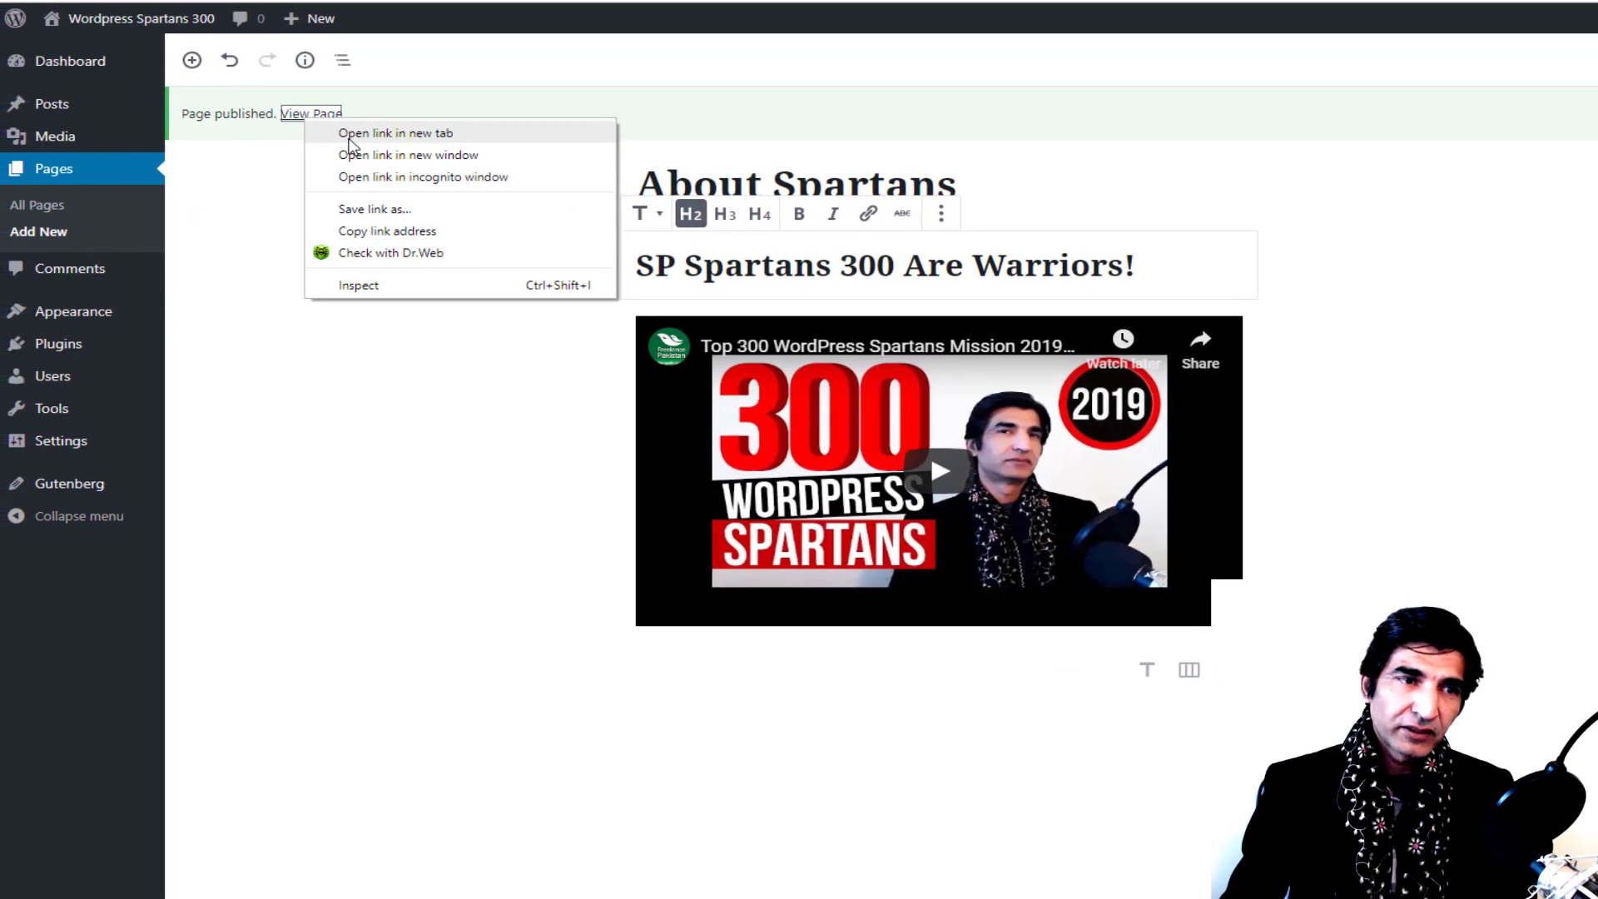
pyautogui.click(353, 138)
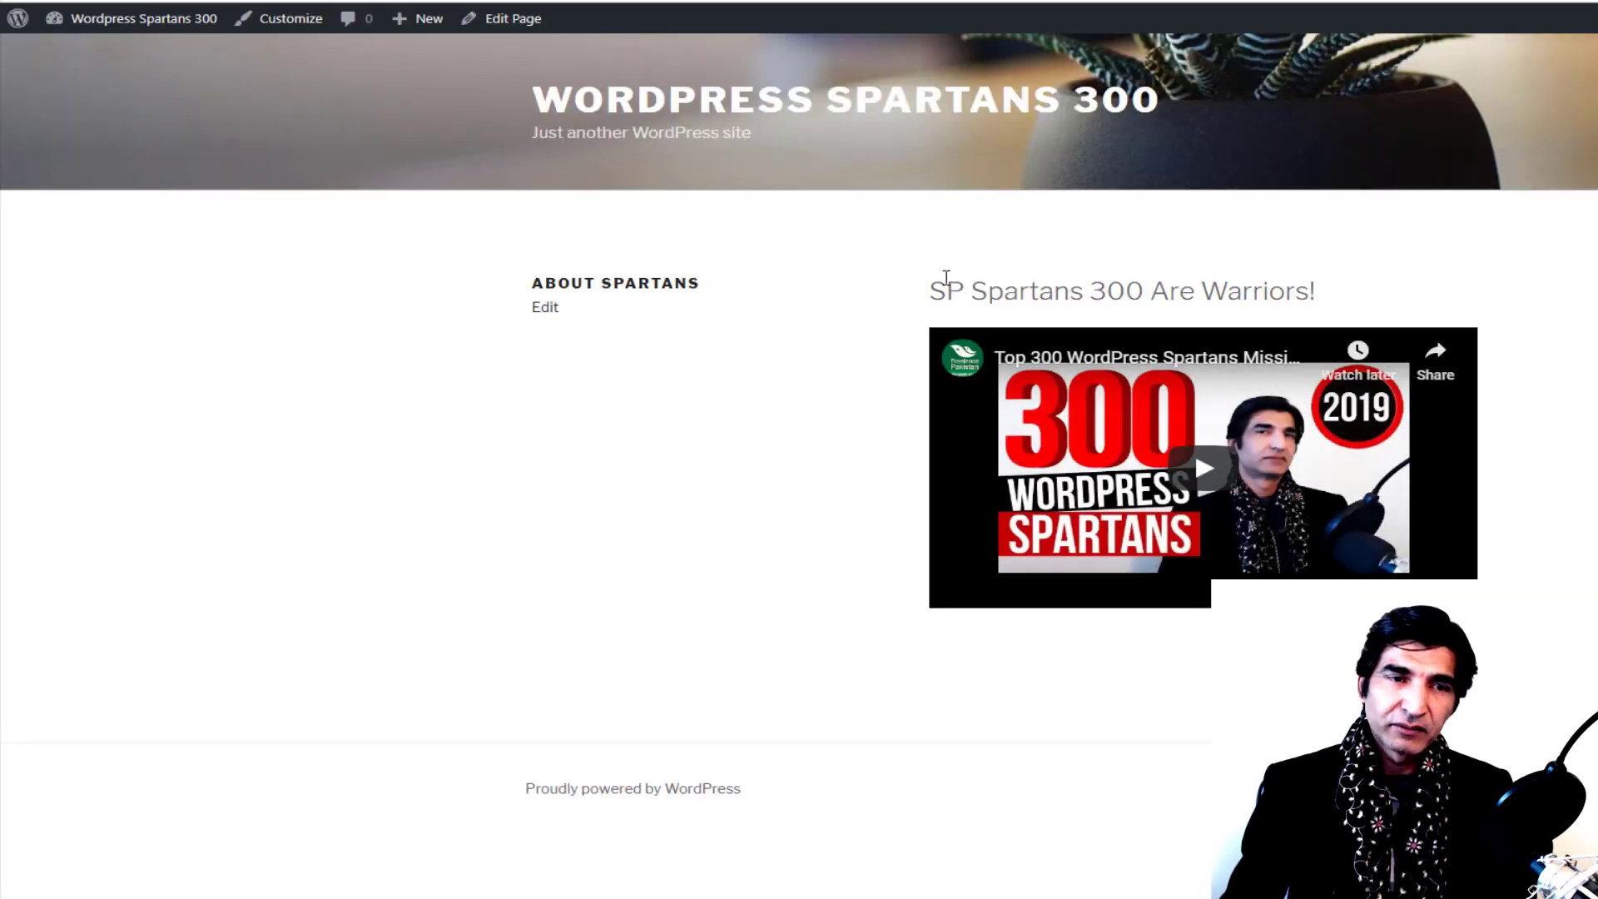
pyautogui.moveTo(935, 285); pyautogui.dragTo(1420, 293)
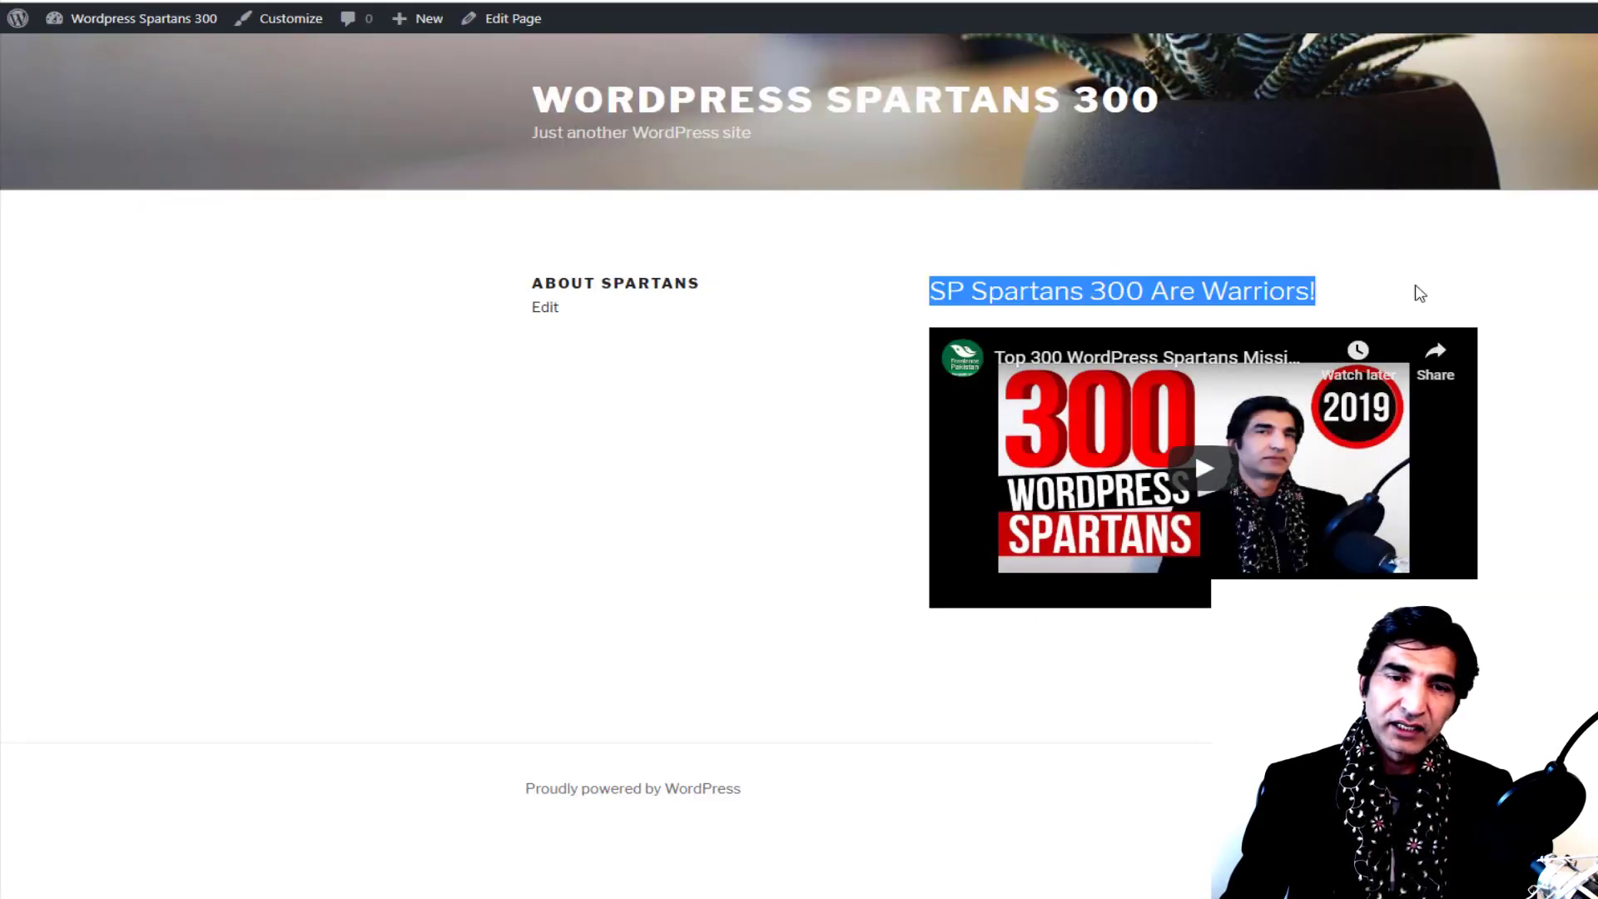
pyautogui.click(1420, 292)
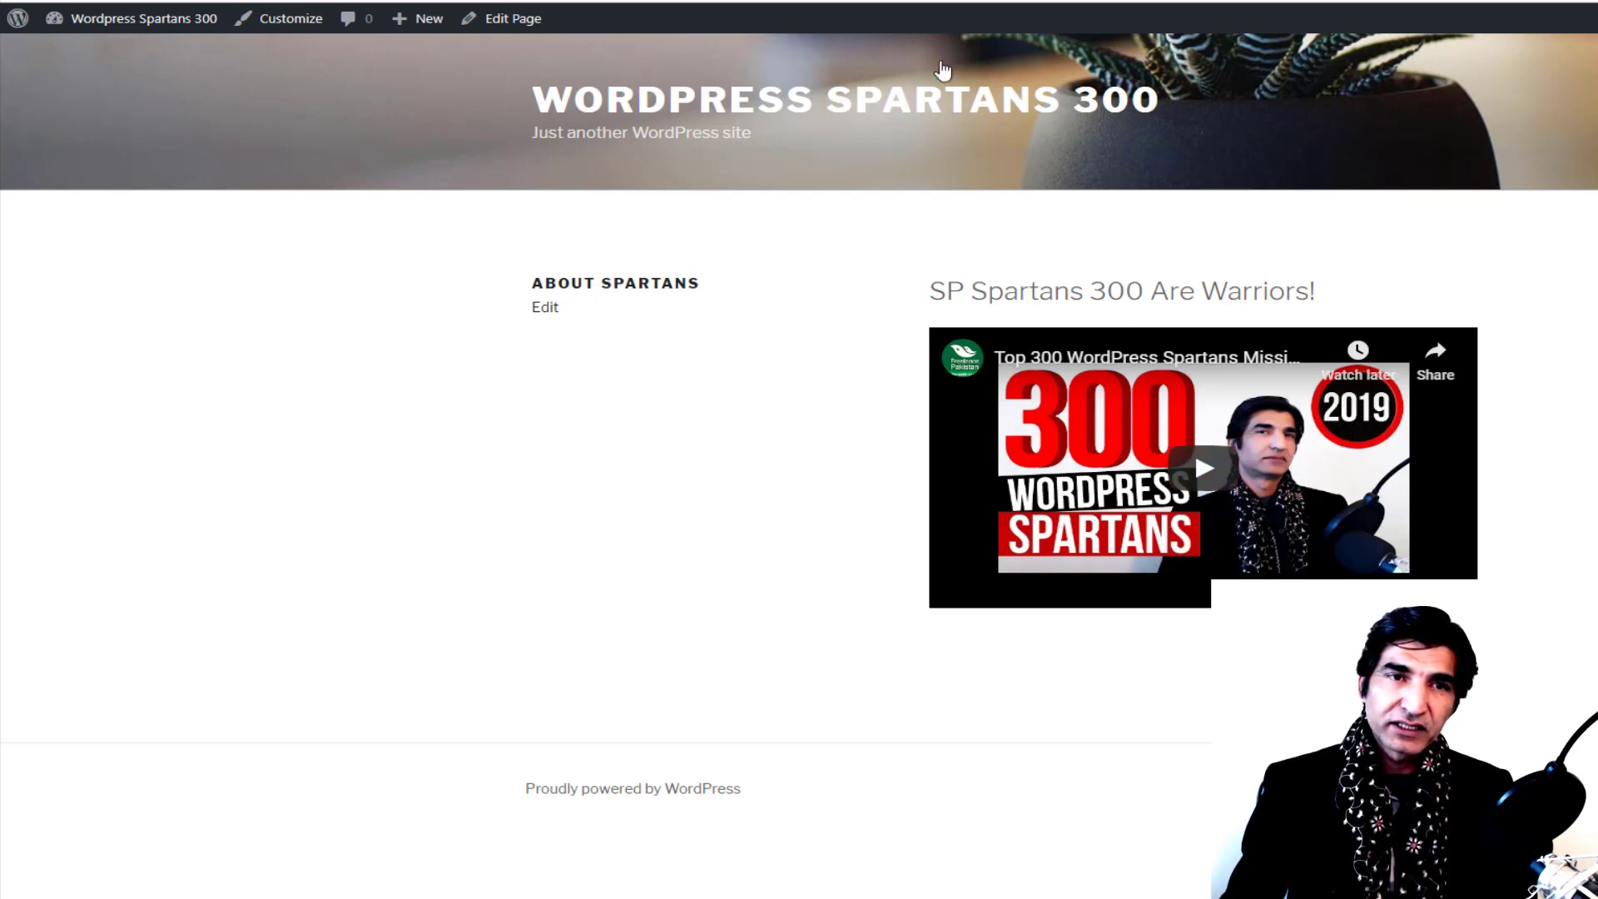
# Step: Back in the page editor, add a second YouTube block and place it below the existing video
pyautogui.click(897, 1)
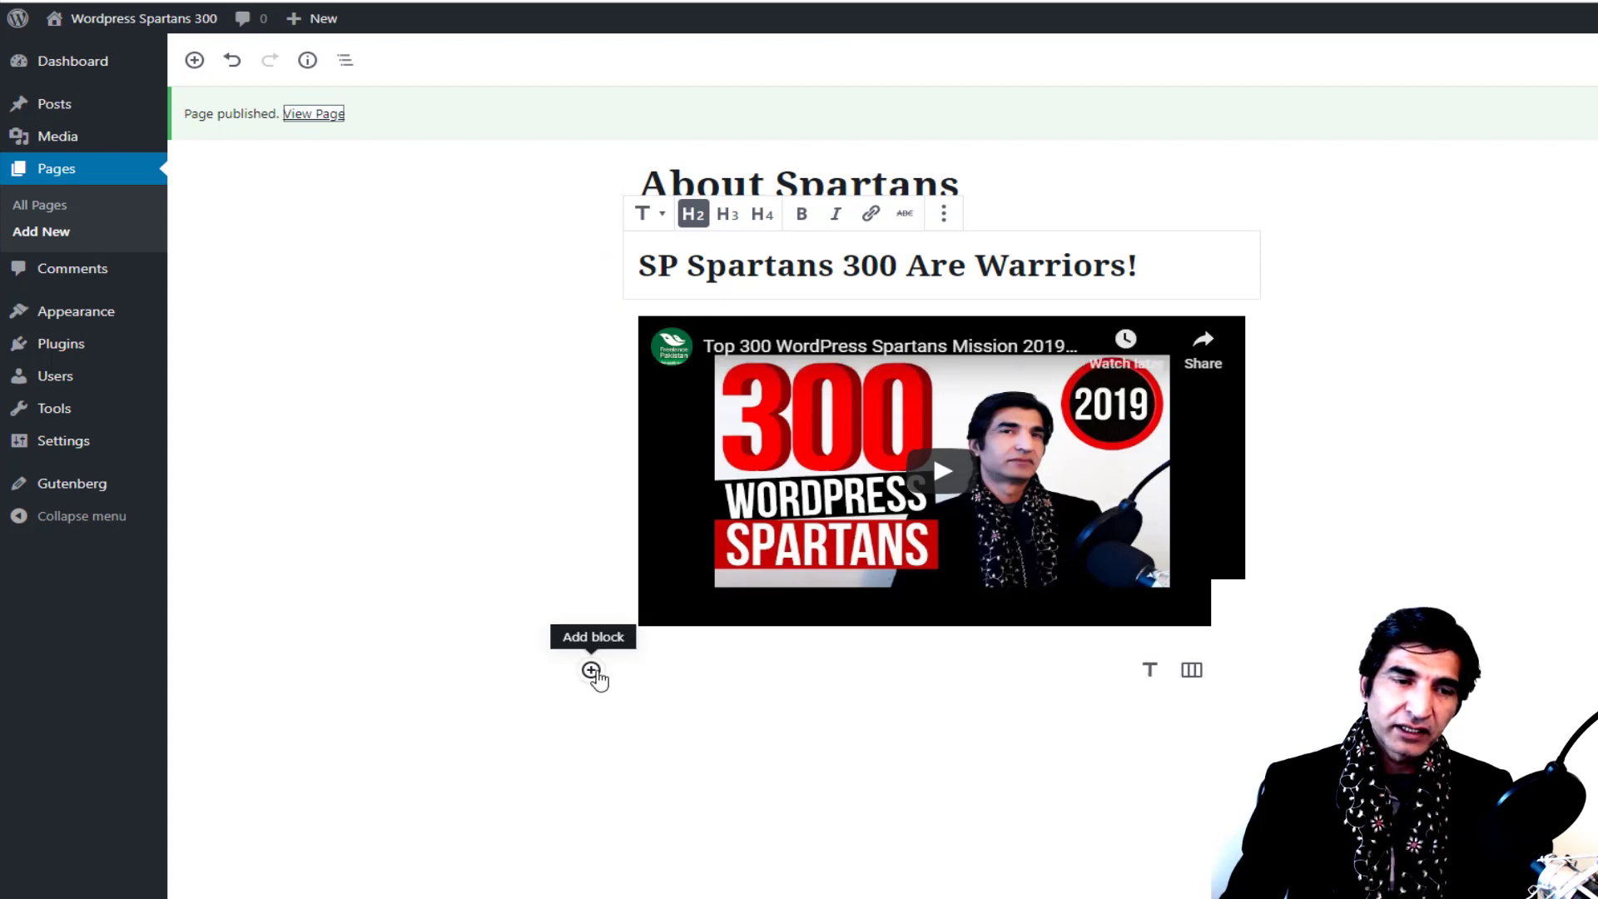
pyautogui.click(194, 65)
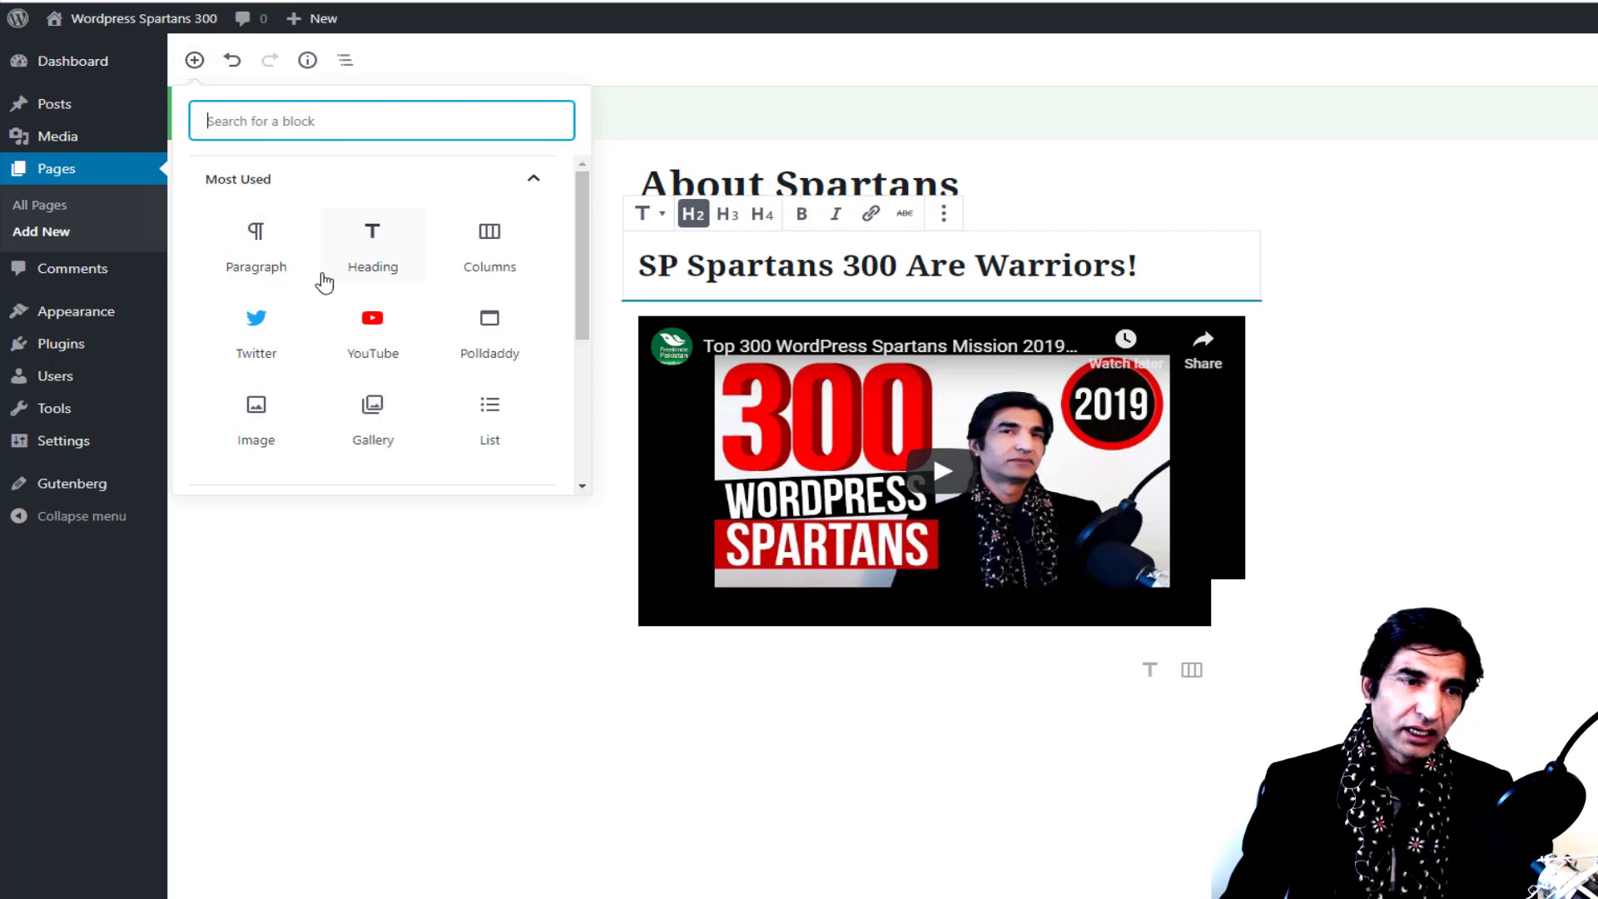
pyautogui.scroll(-2, 325, 282)
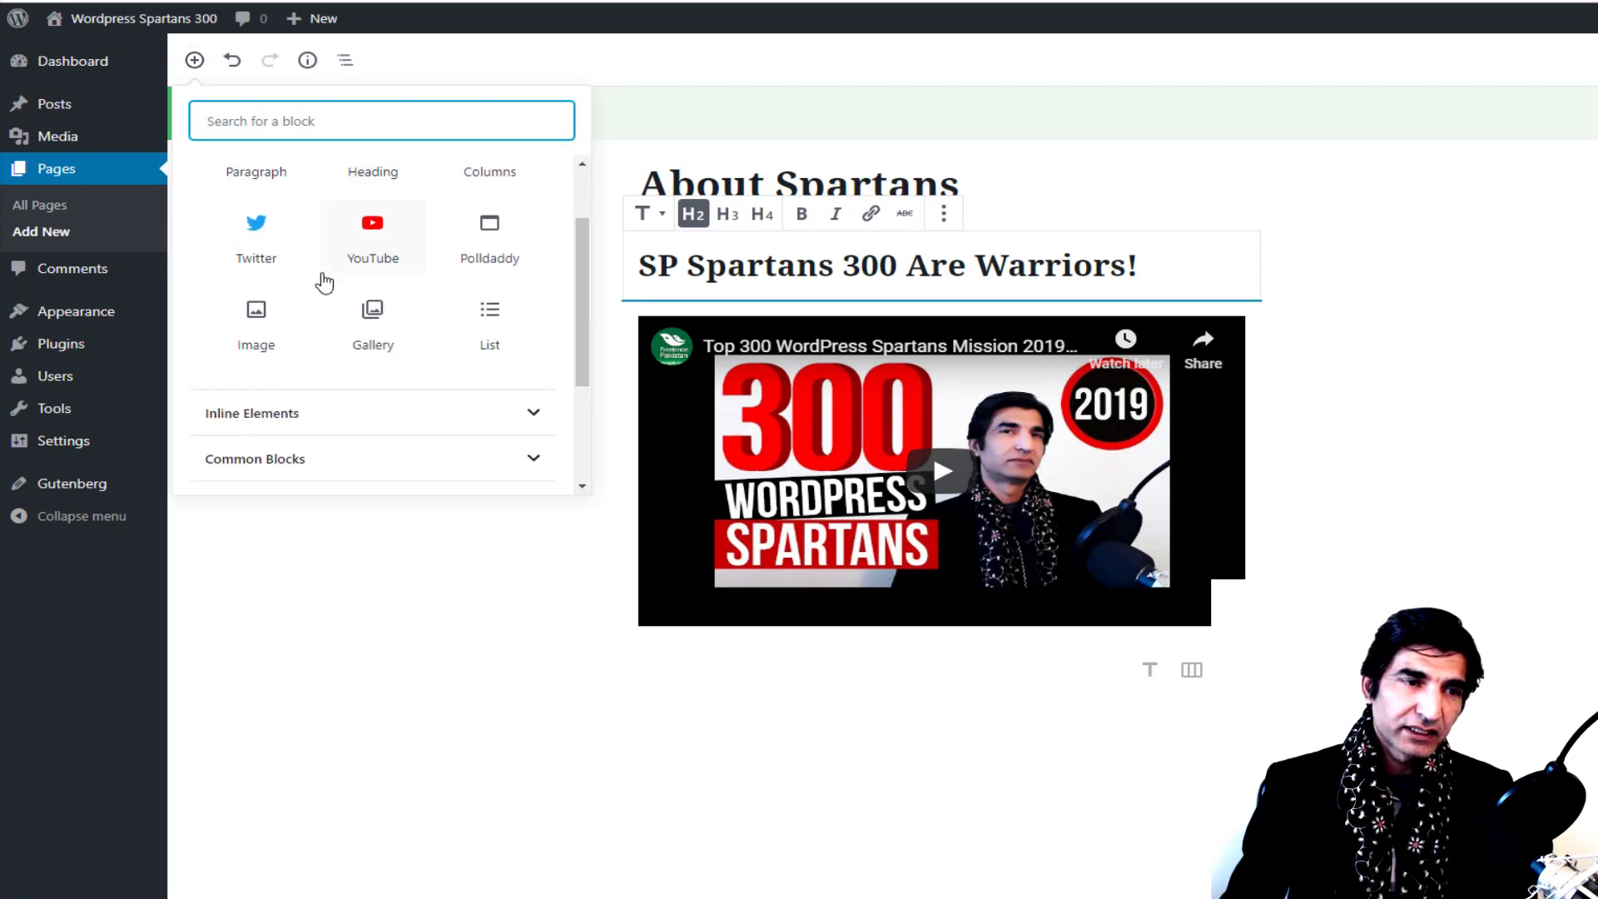
pyautogui.click(372, 232)
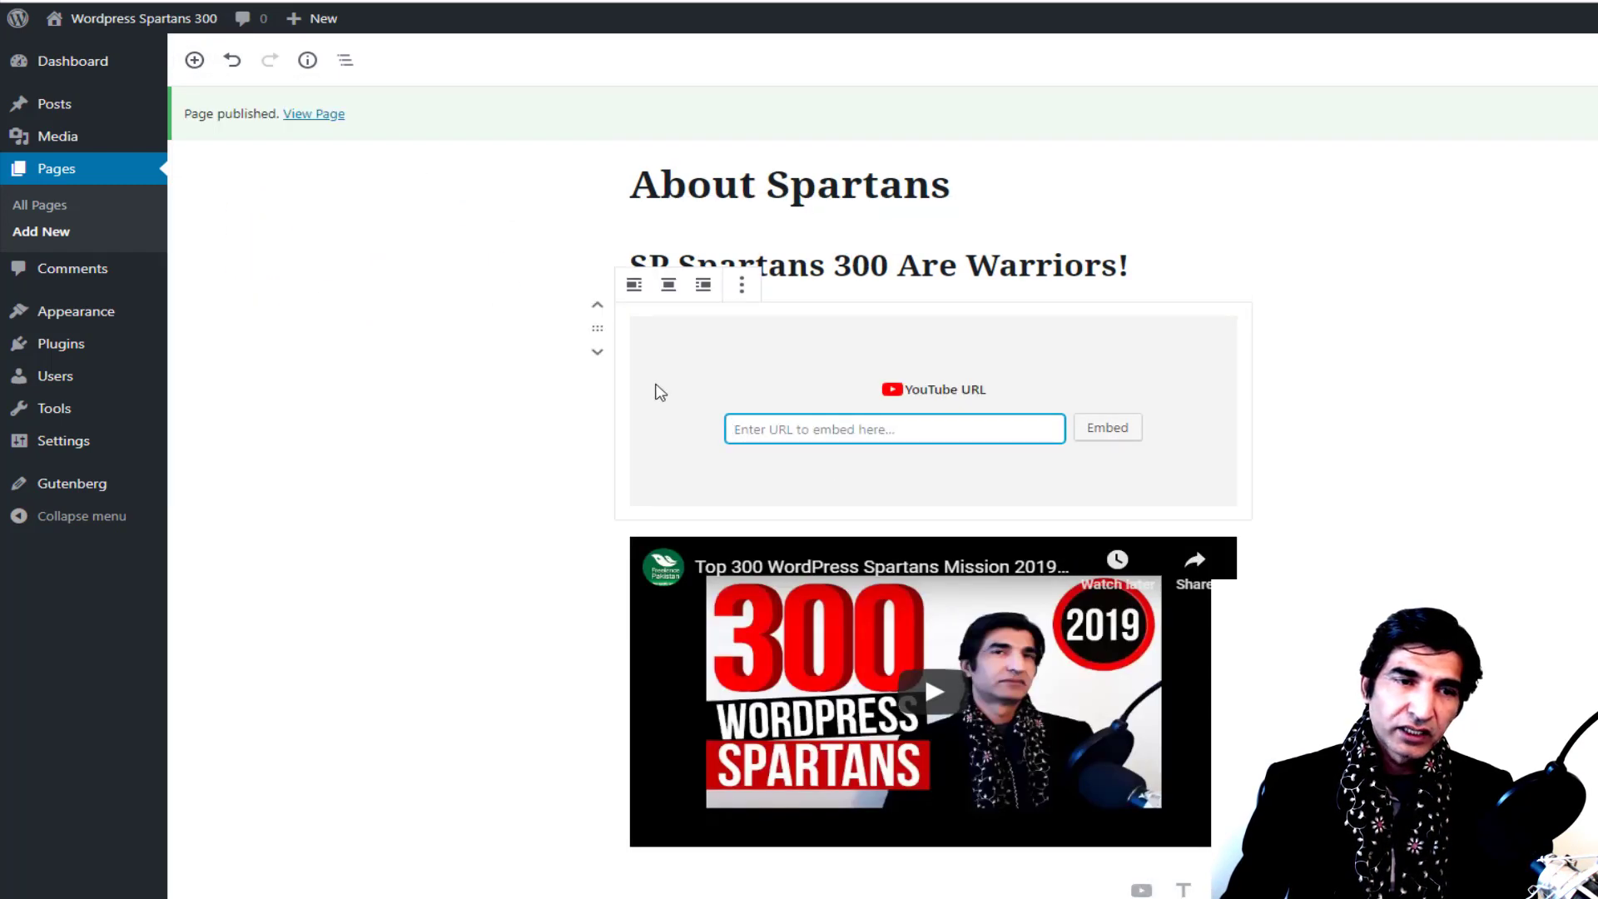
pyautogui.moveTo(594, 326); pyautogui.dragTo(652, 858)
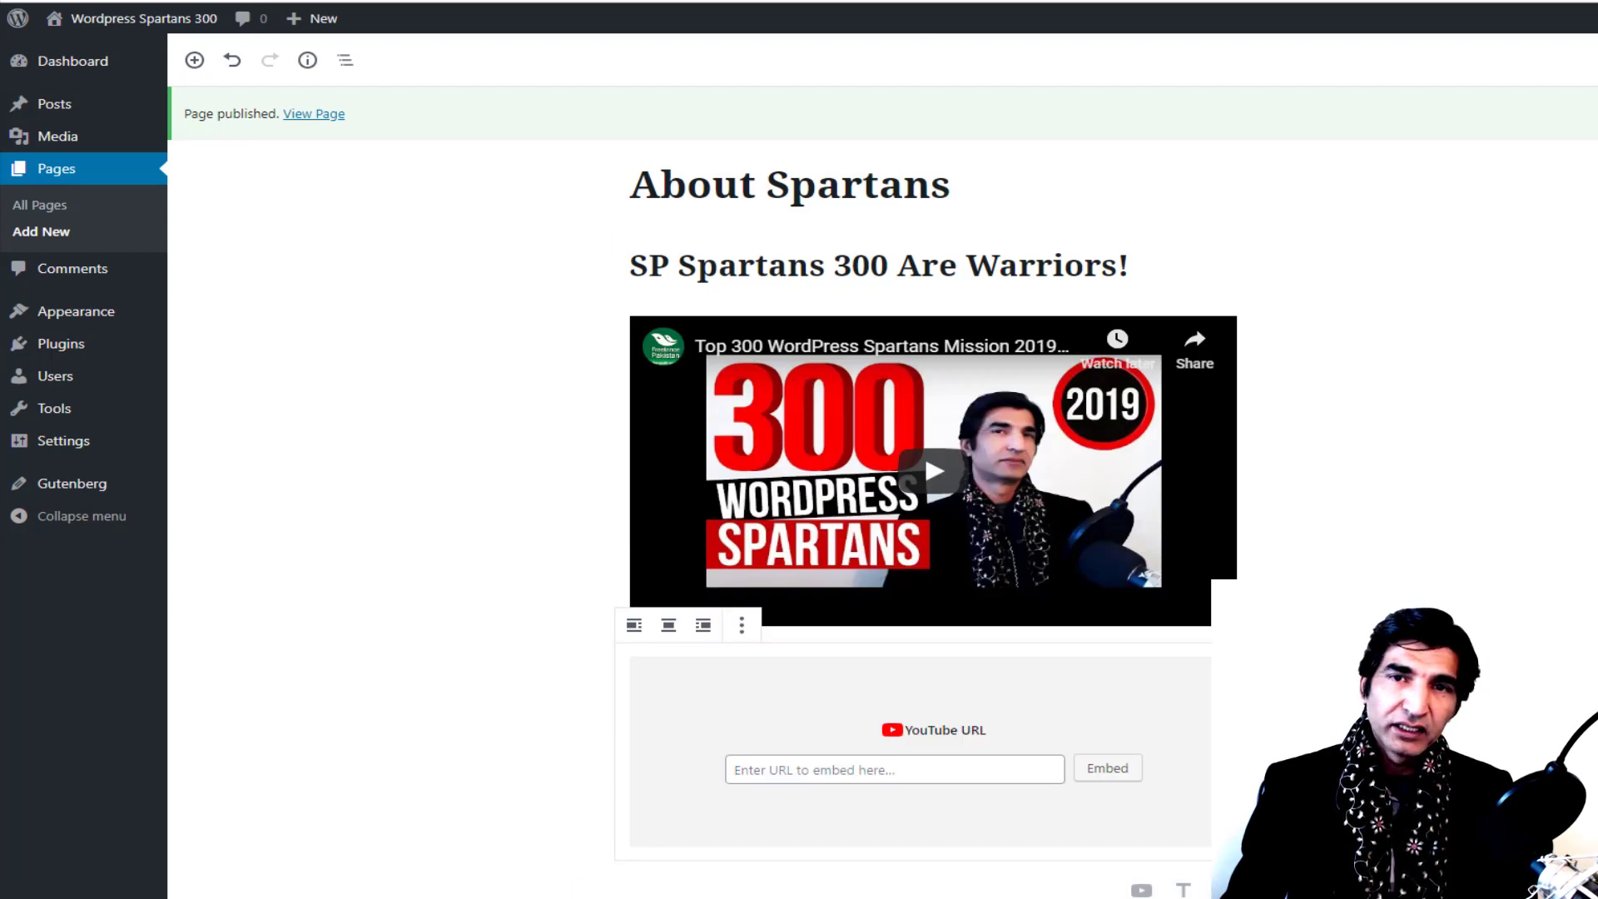
# Step: Copy the link of the "Task 1: WordPress Local Installation - XAMPP" video from the YouTube channel and return to the page editor
pyautogui.click(1165, 1)
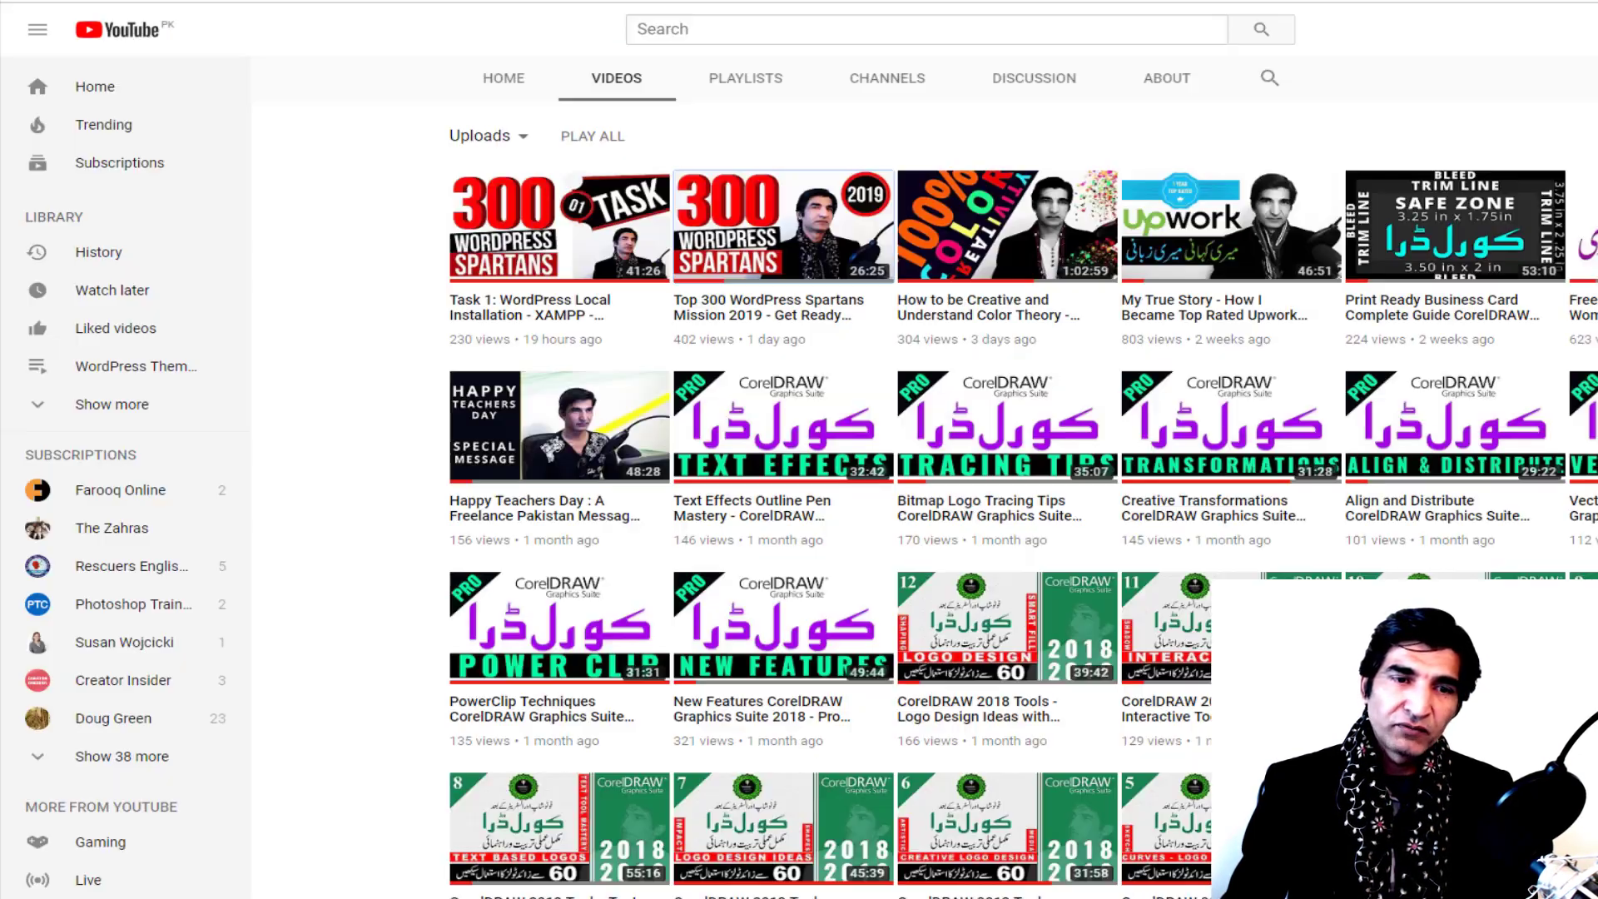
pyautogui.rightClick(591, 225)
pyautogui.click(702, 341)
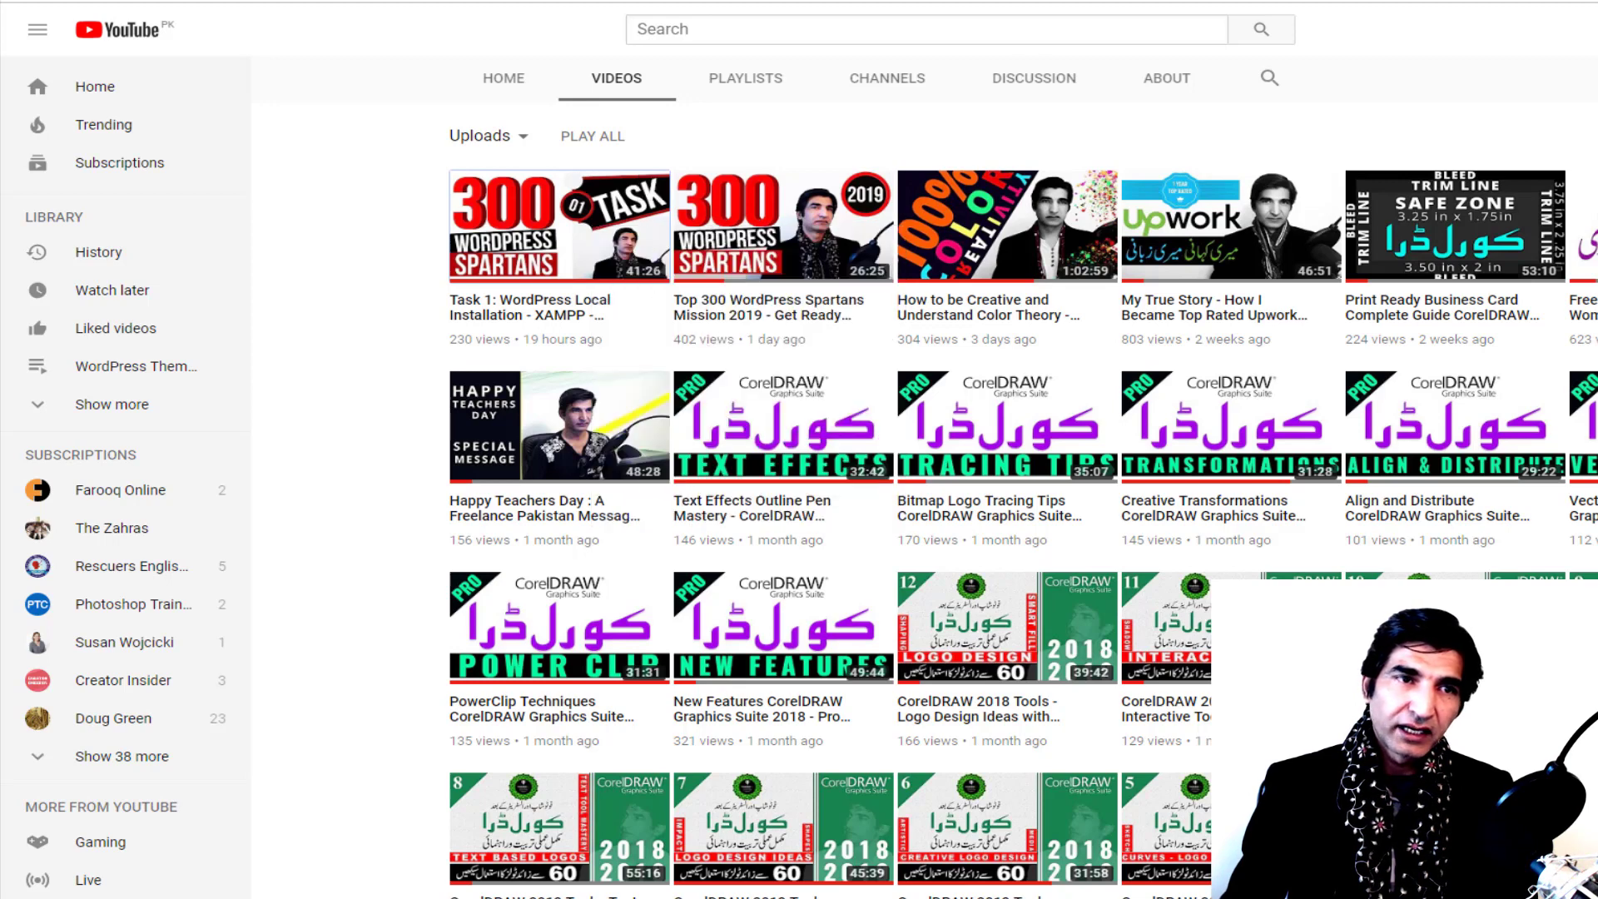
pyautogui.click(1049, 1)
pyautogui.click(948, 1)
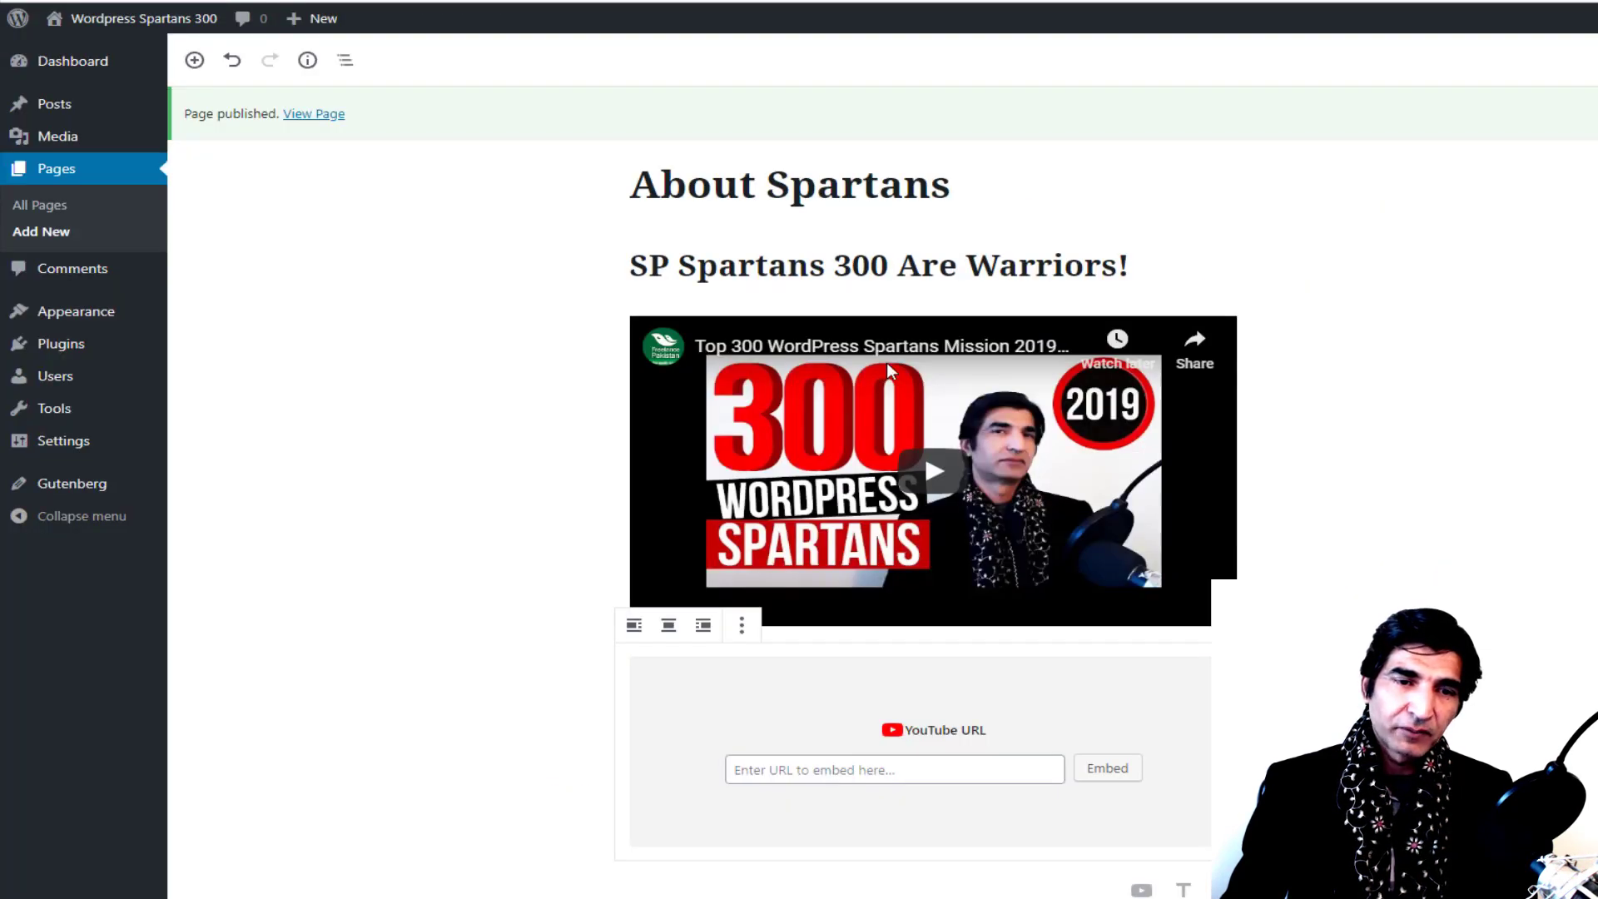
# Step: Embed the copied "Task 1: WordPress Local Installation - XAMPP" link in the second YouTube block and check the two videos
pyautogui.click(762, 772)
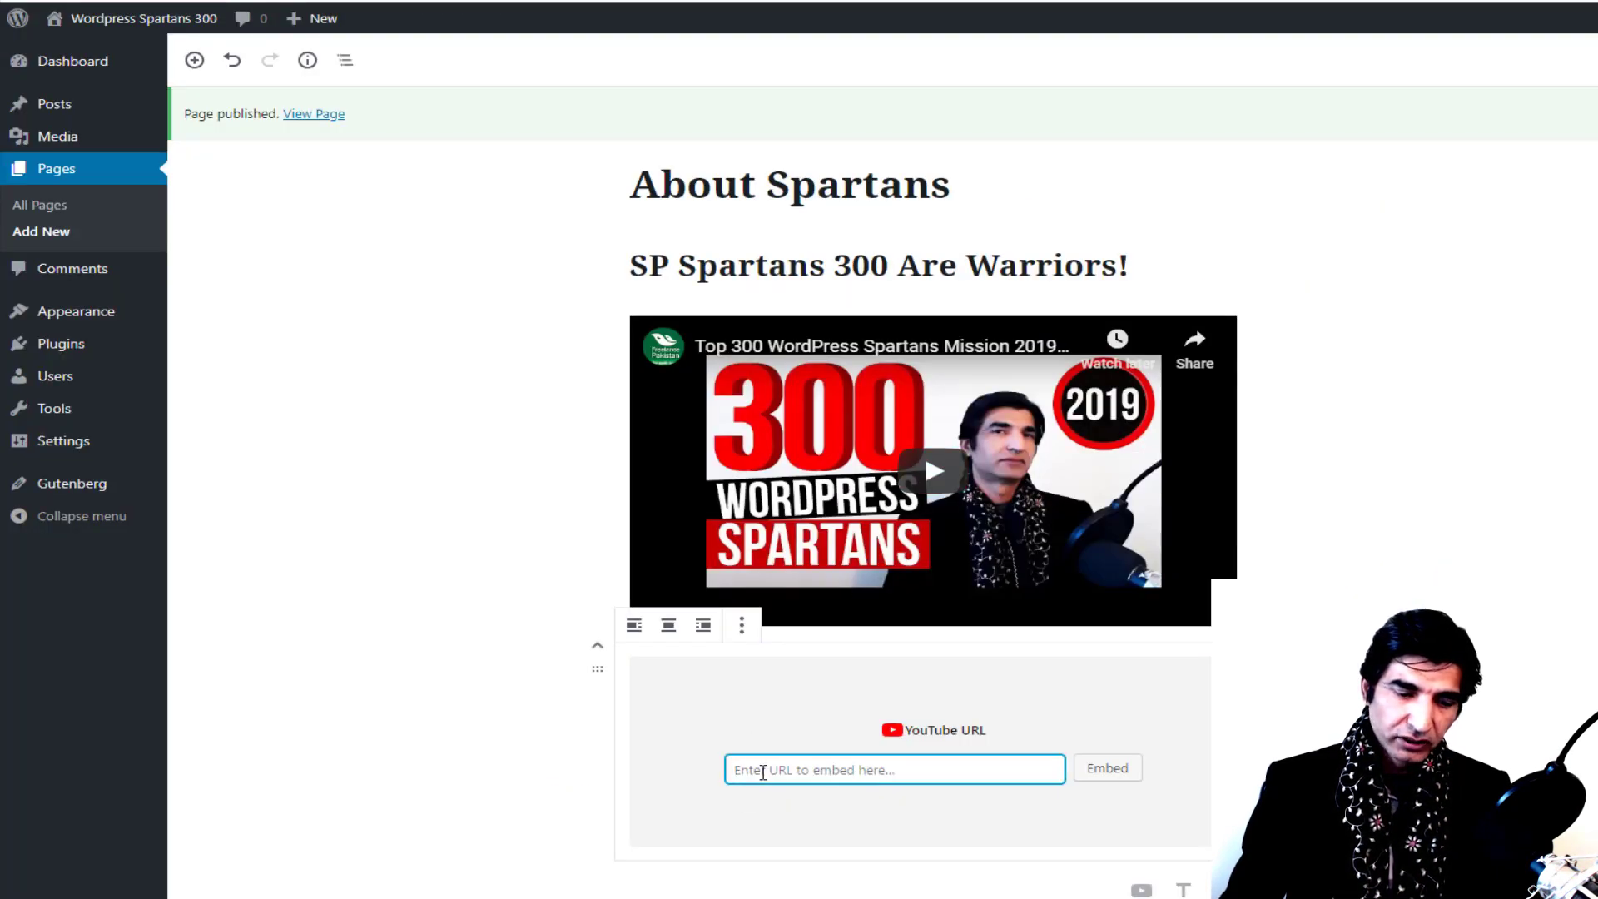
pyautogui.hotkey('ctrl', 'v')
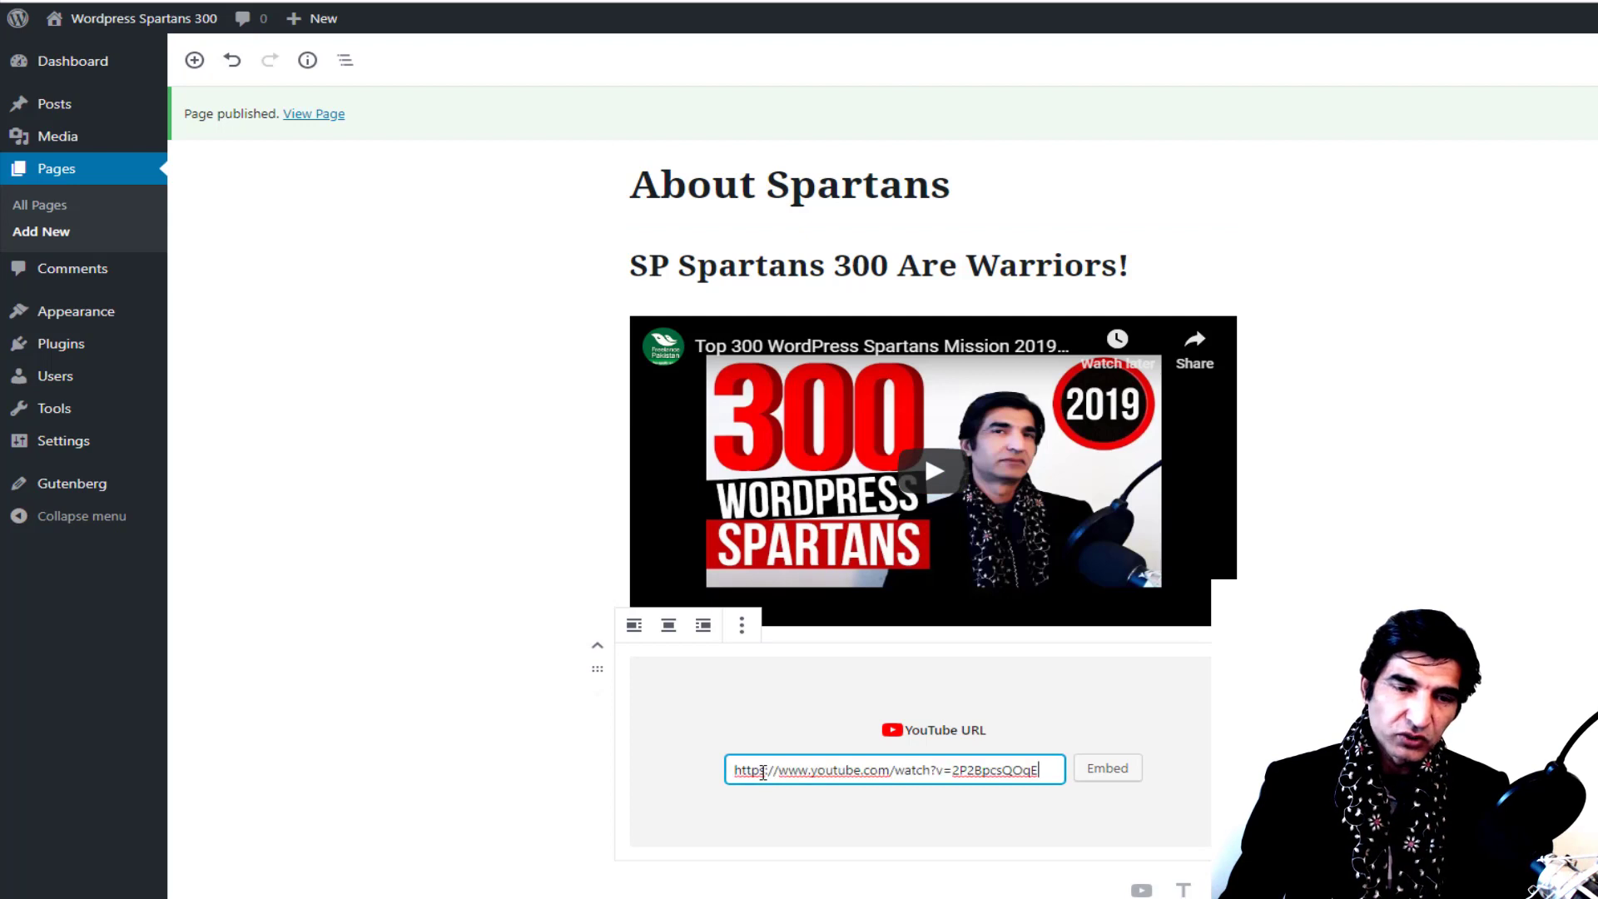
pyautogui.click(1106, 772)
pyautogui.scroll(-1, 1345, 535)
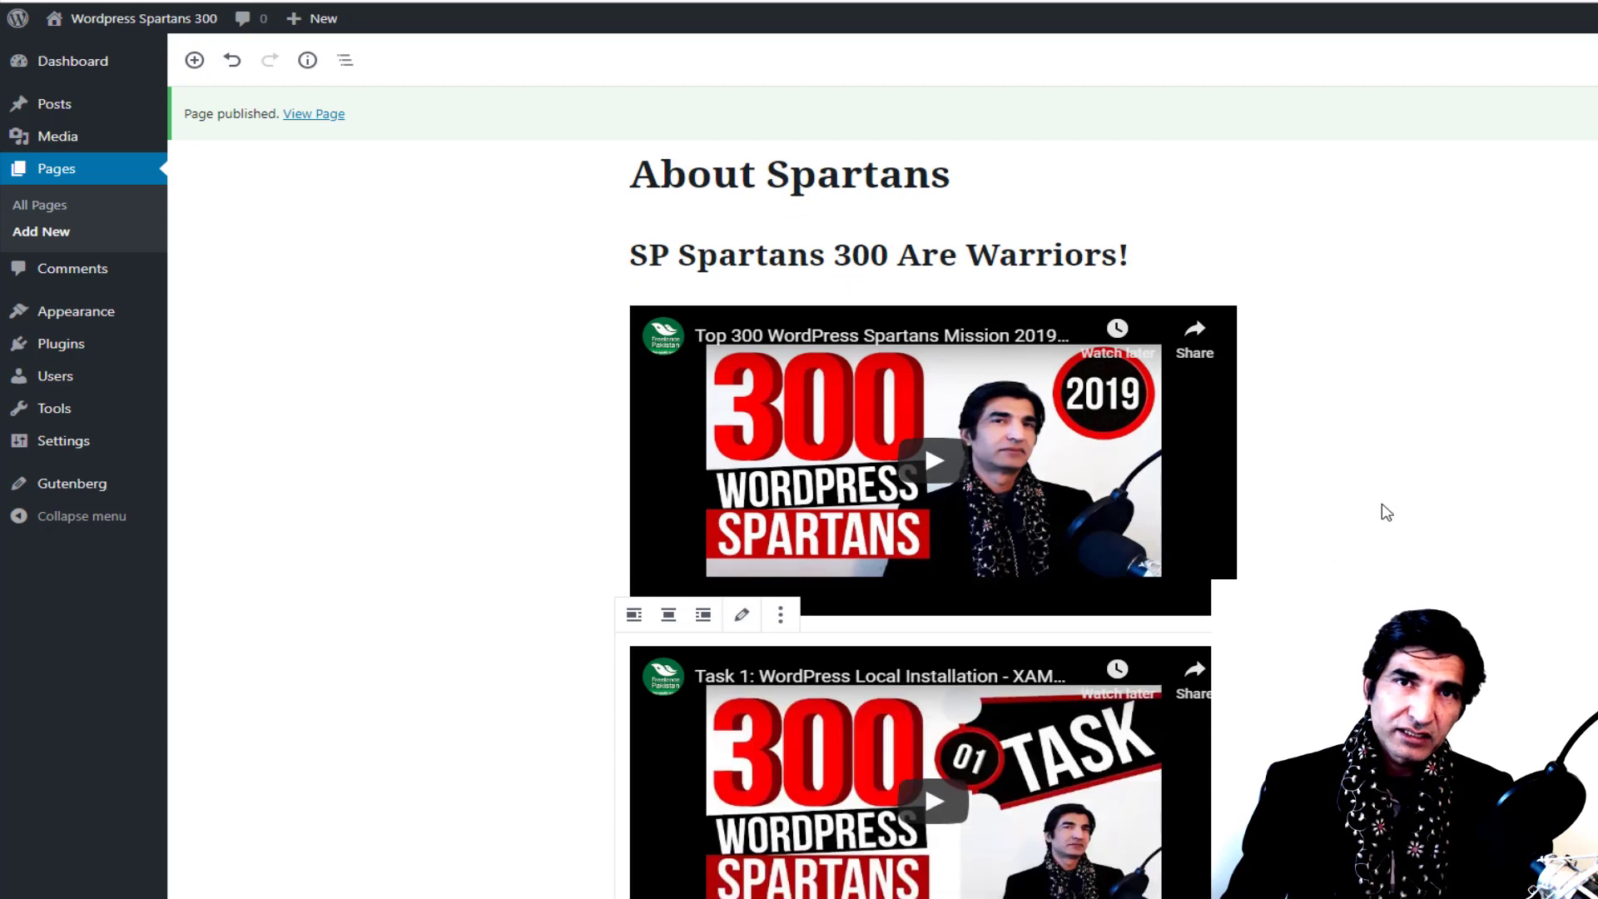
pyautogui.scroll(-1, 1386, 512)
pyautogui.scroll(-1, 1385, 510)
pyautogui.scroll(2, 1340, 498)
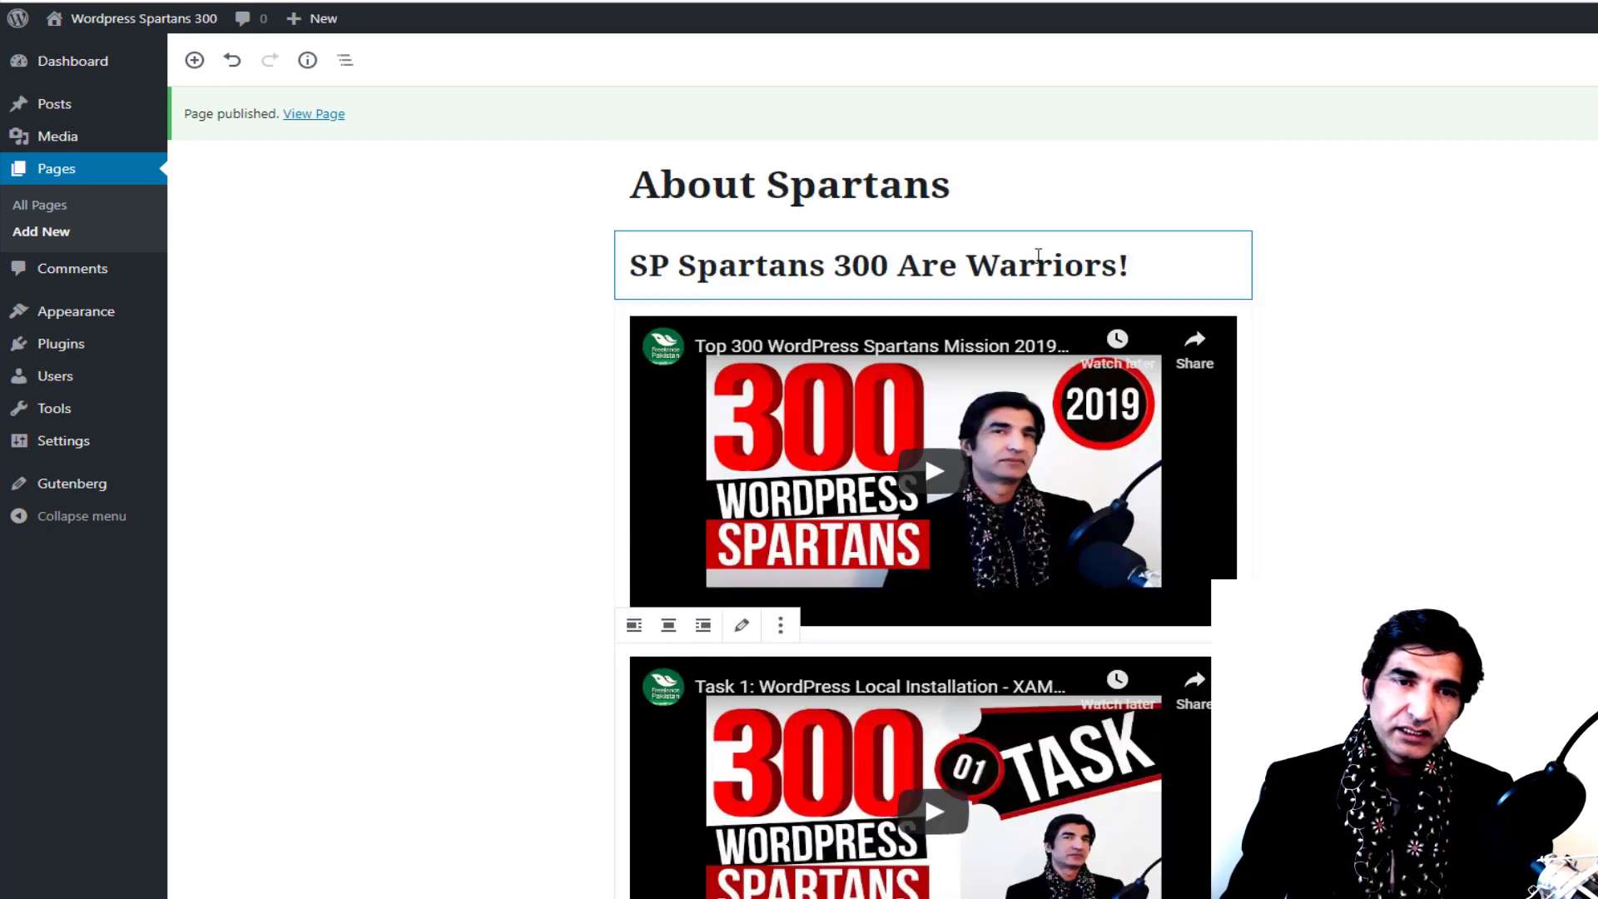
# Step: Duplicate the "SP Spartans 300 Are Warriors!" heading and move the copy between the two videos
pyautogui.click(991, 255)
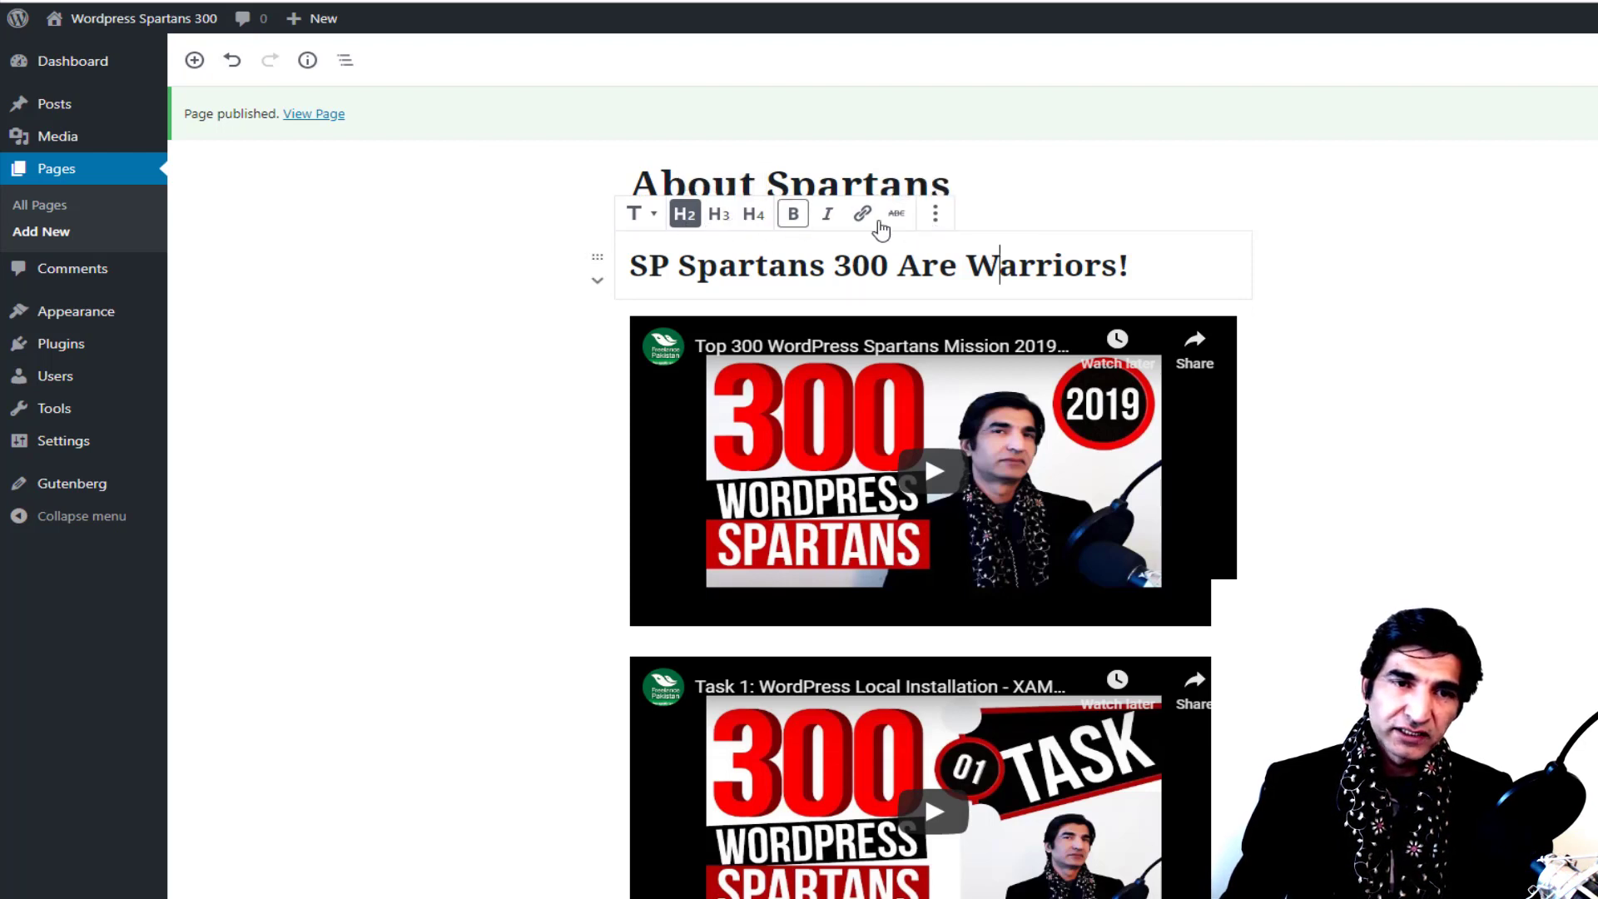
pyautogui.click(935, 218)
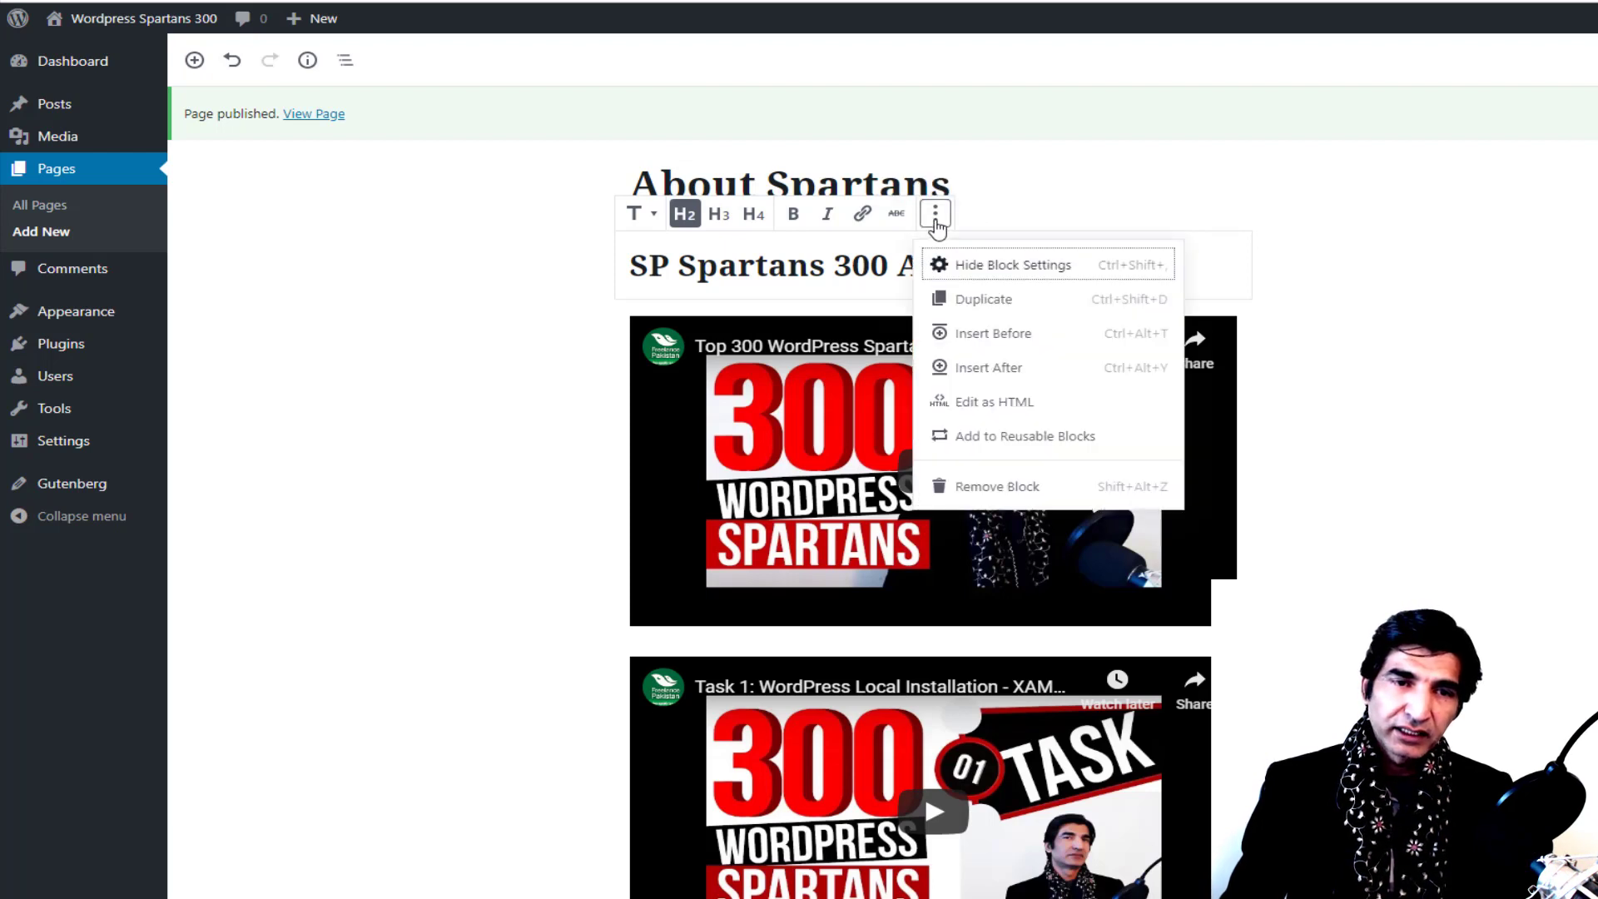
pyautogui.click(989, 307)
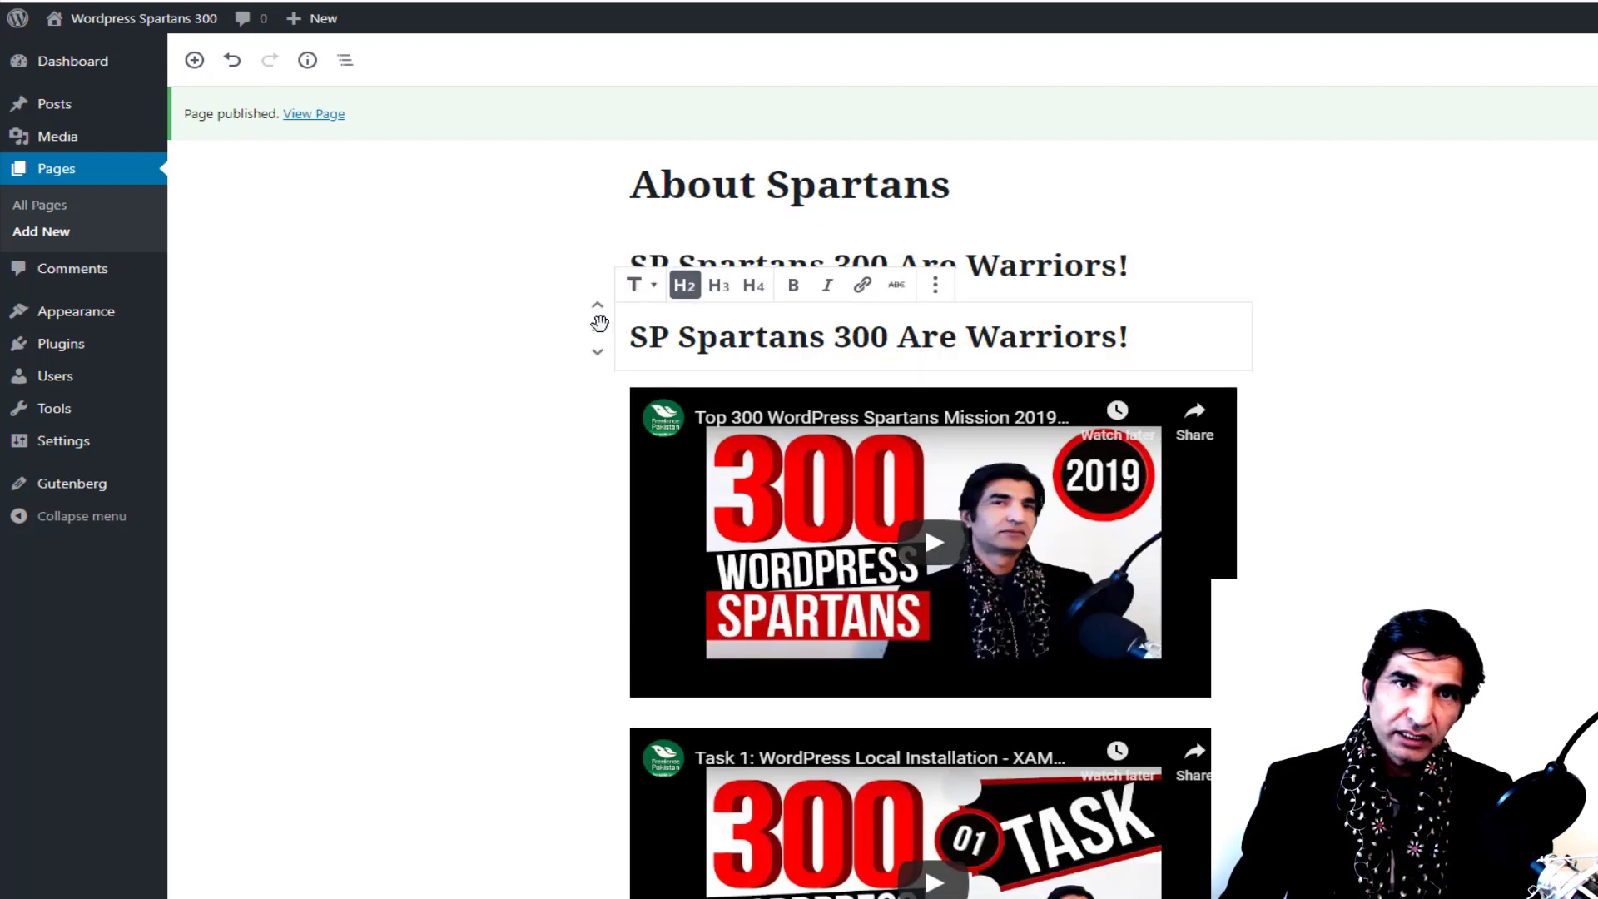
pyautogui.moveTo(598, 326); pyautogui.dragTo(655, 696)
# Step: Set the heading between the two videos to level H3 and update the page
pyautogui.click(702, 264)
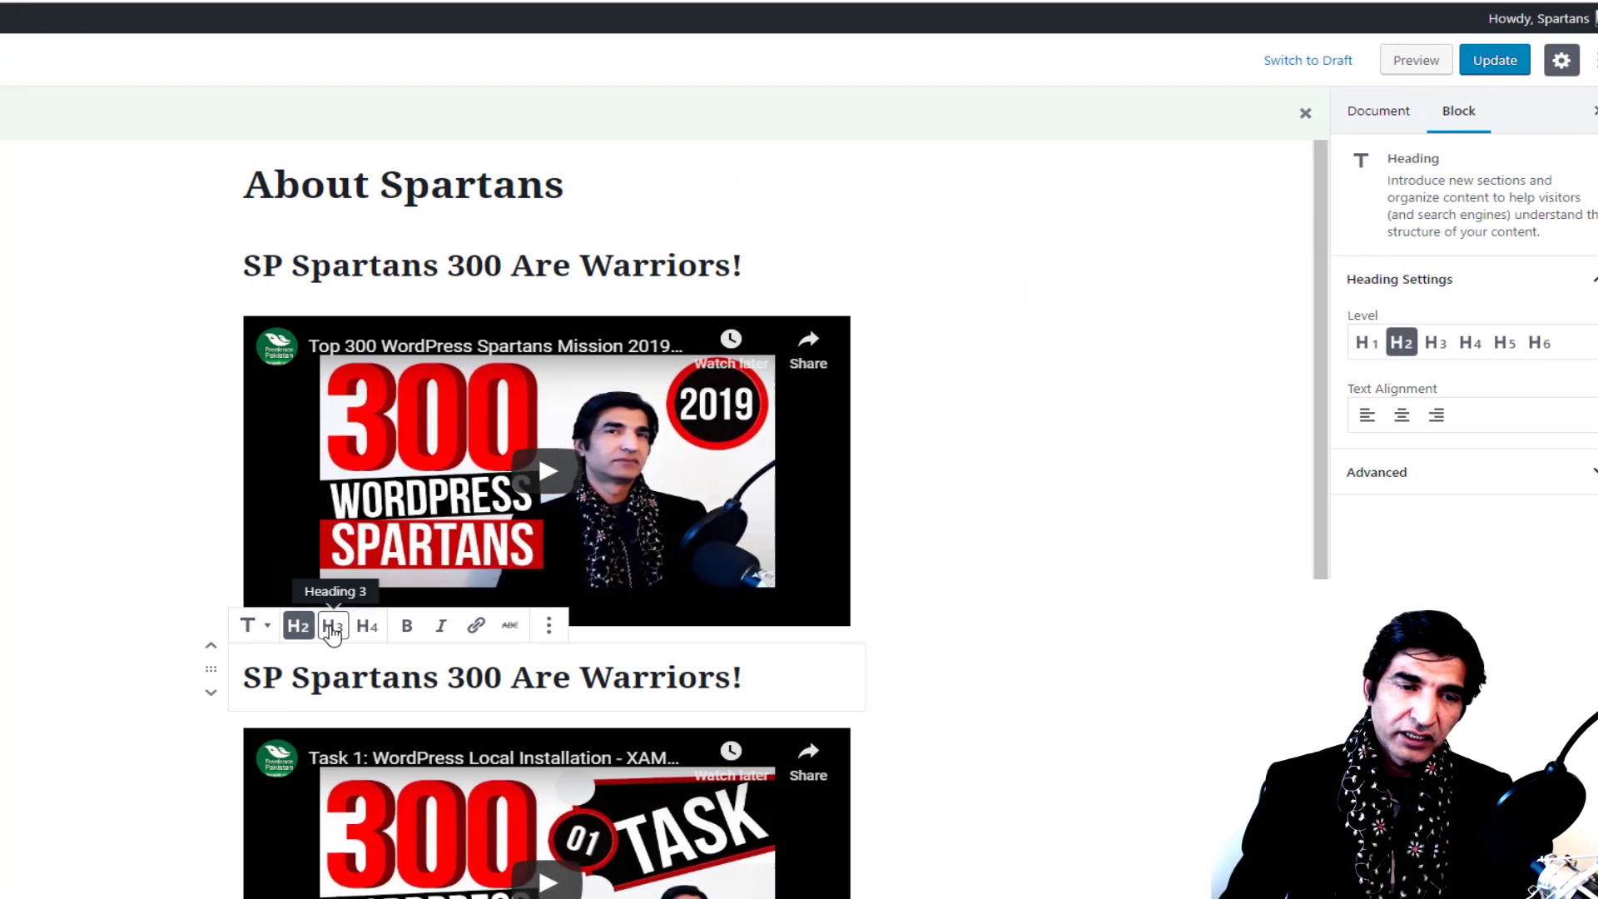
pyautogui.click(373, 635)
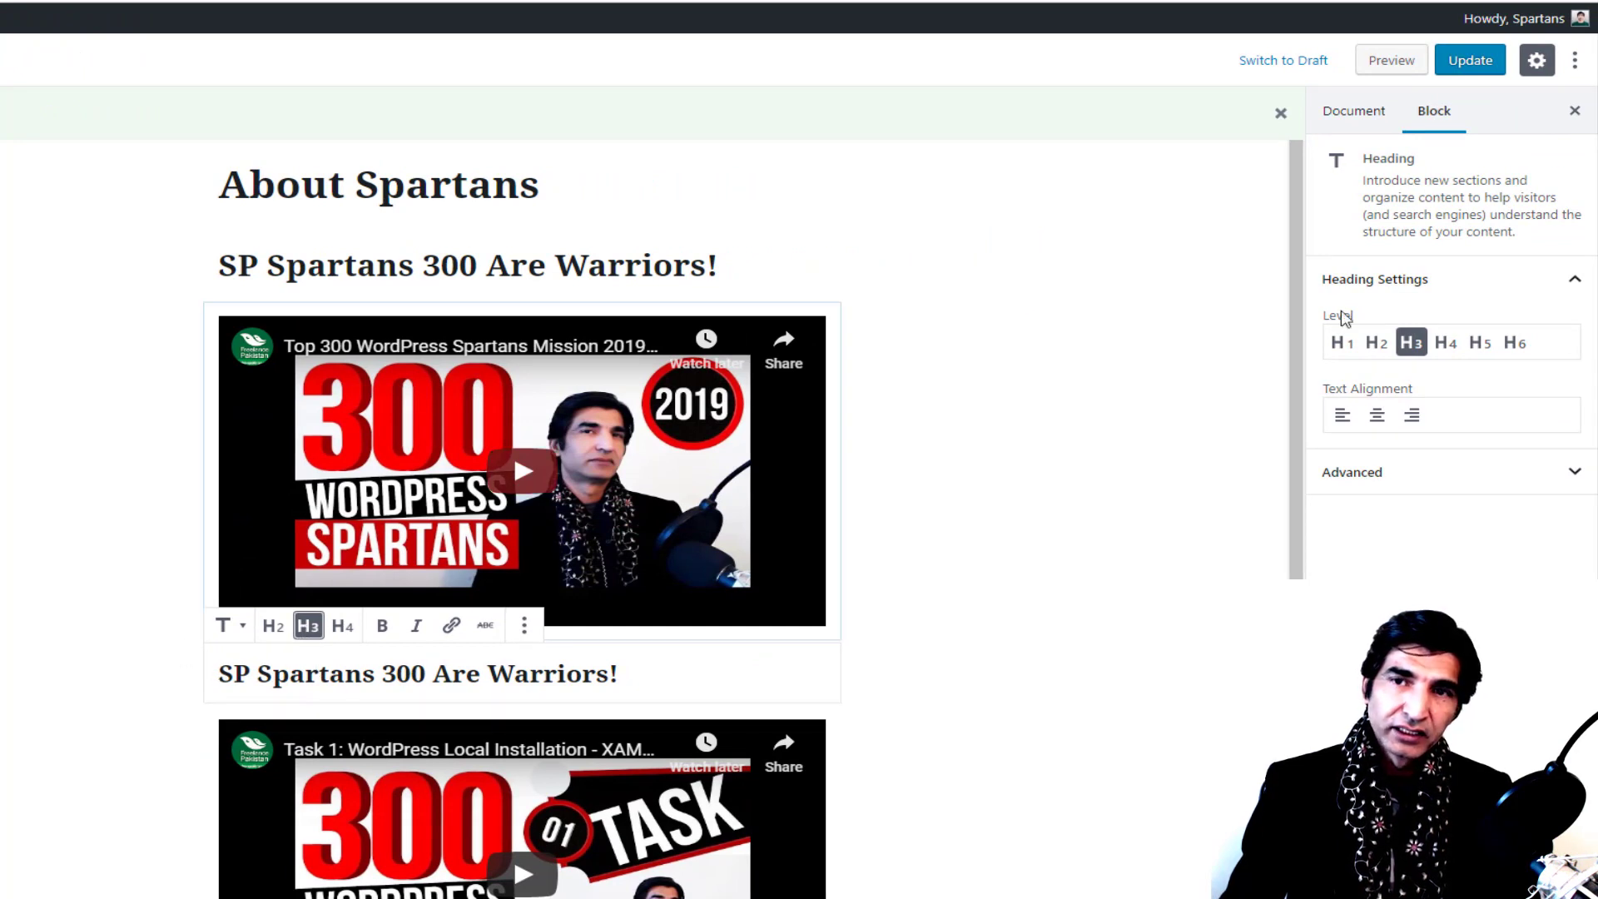
pyautogui.click(1469, 67)
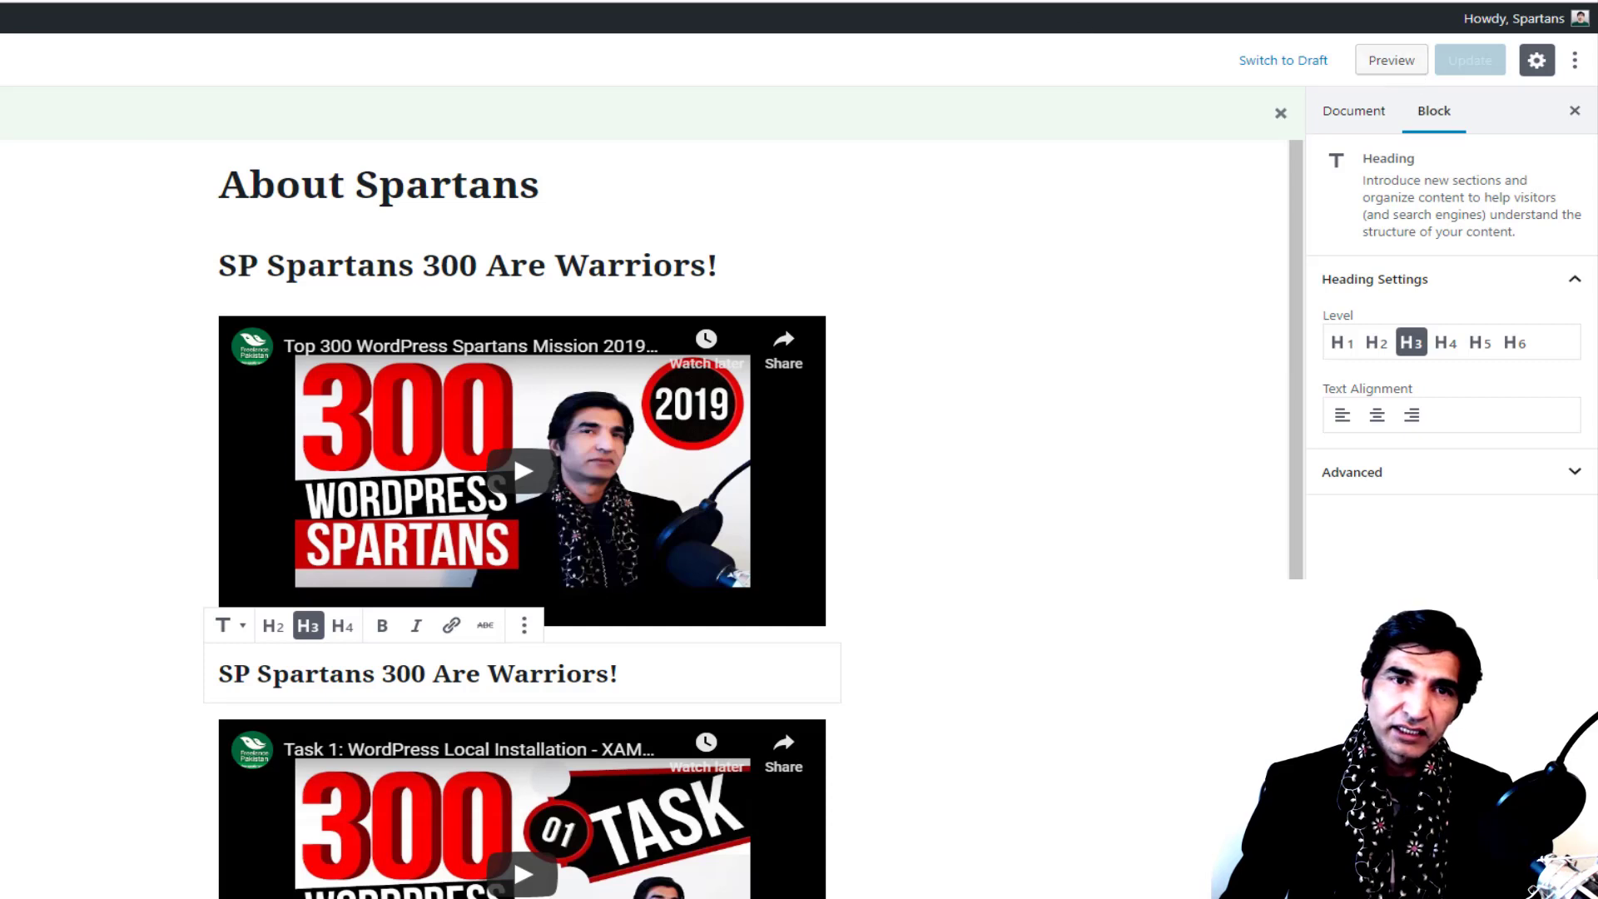
# Step: Refresh the published page, compare its two headings and videos, and return to the page editor
pyautogui.hotkey('ctrl', 'Tab')
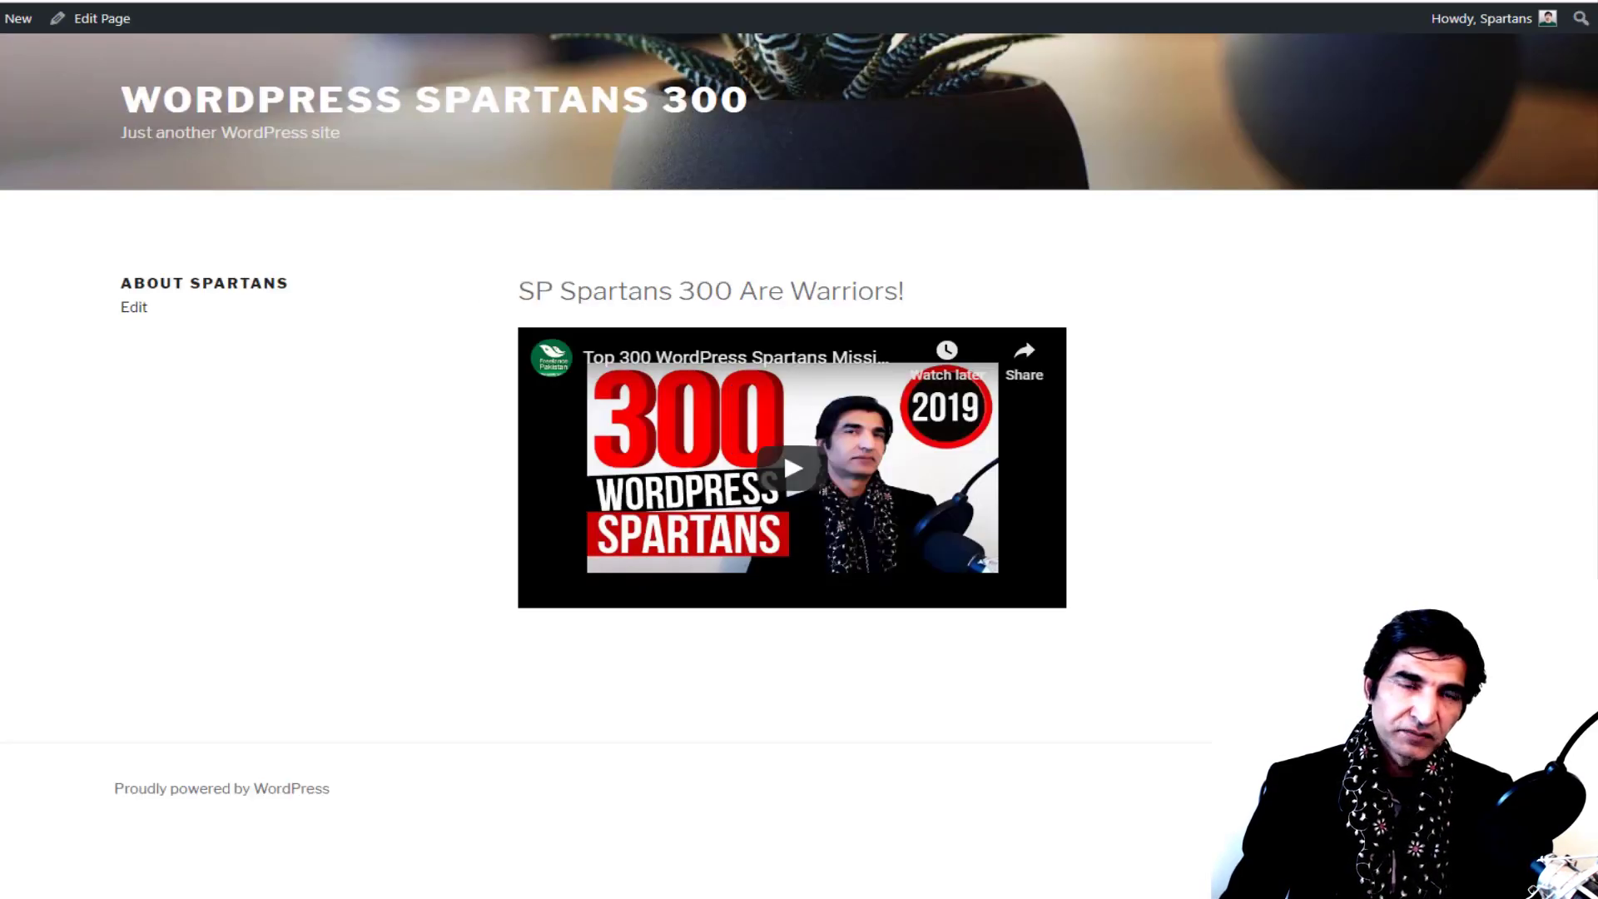
pyautogui.press('F5')
pyautogui.scroll(-2, 1316, 399)
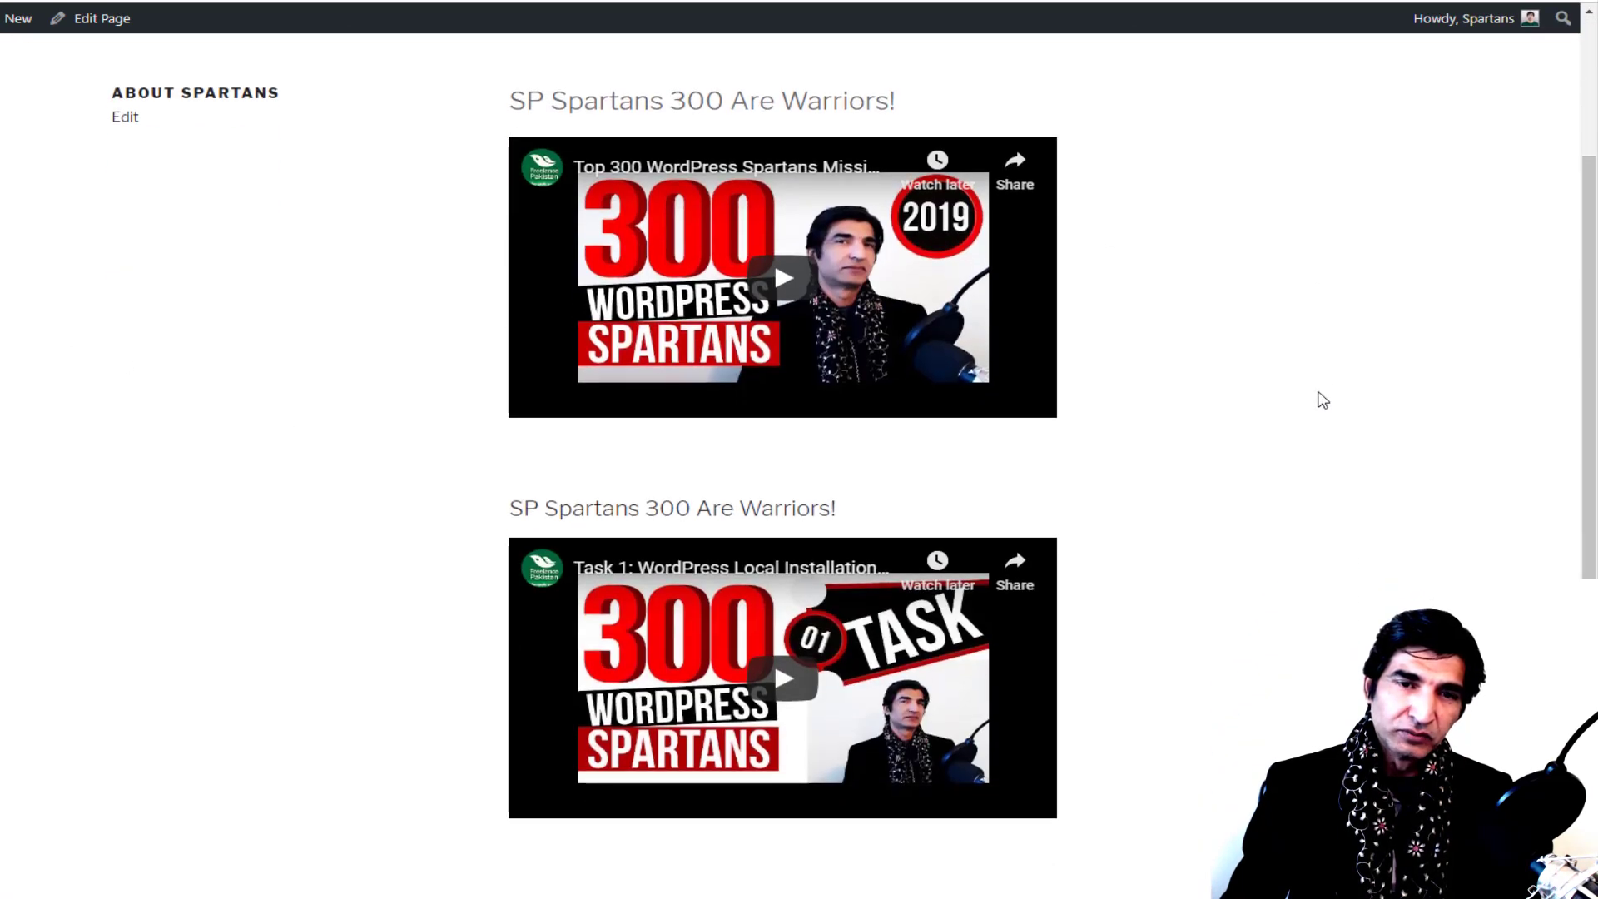
pyautogui.scroll(1, 1348, 378)
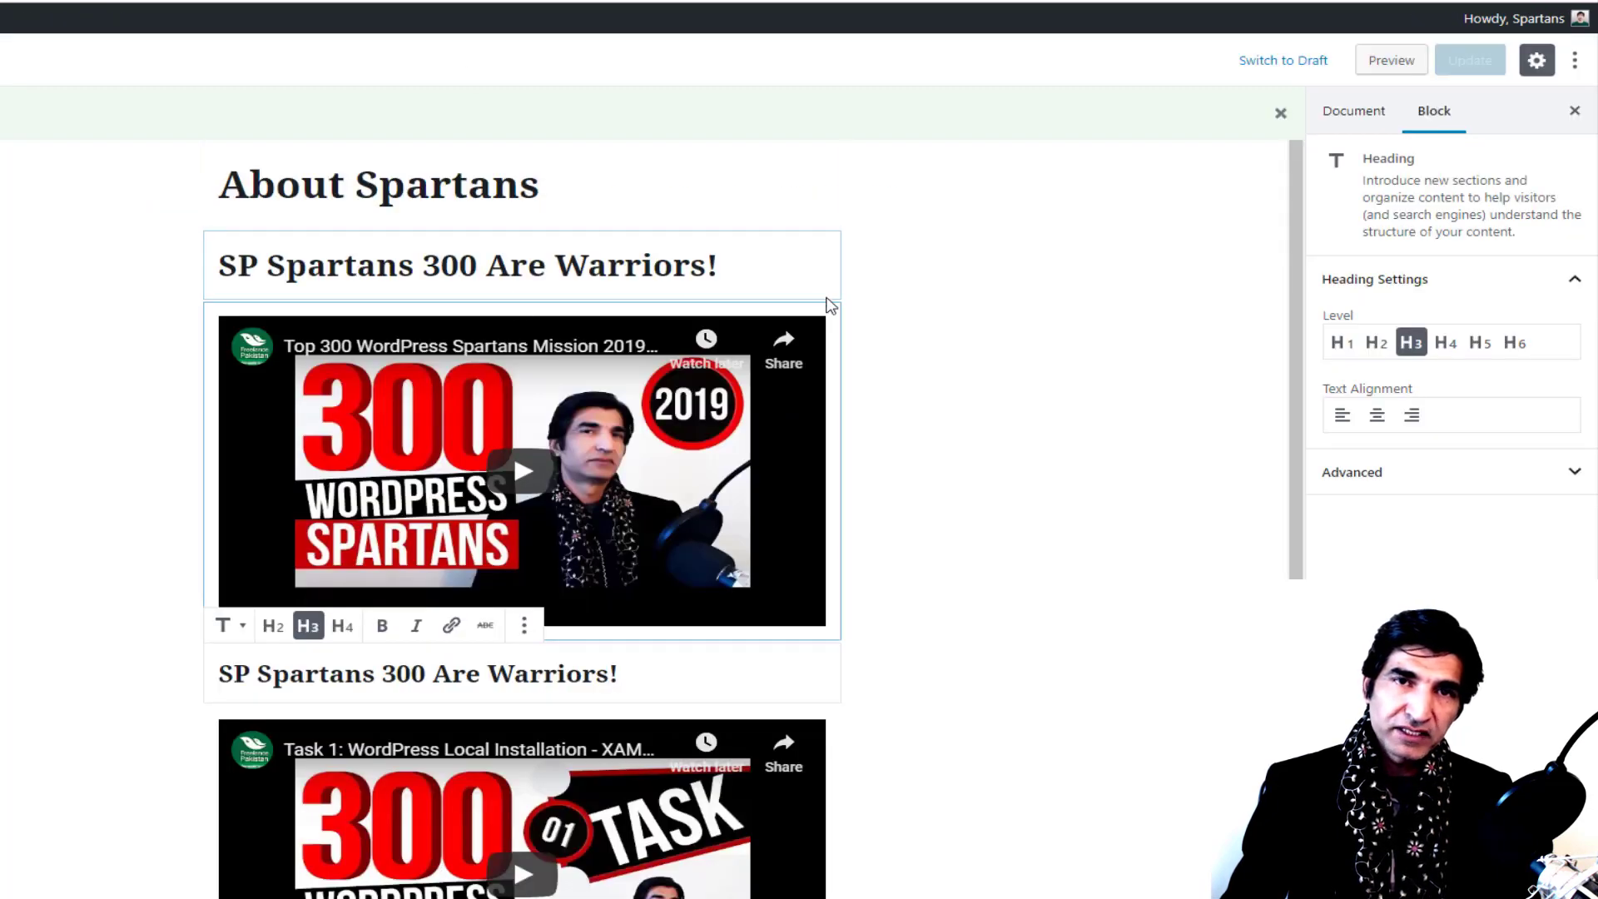
pyautogui.scroll(-2, 829, 304)
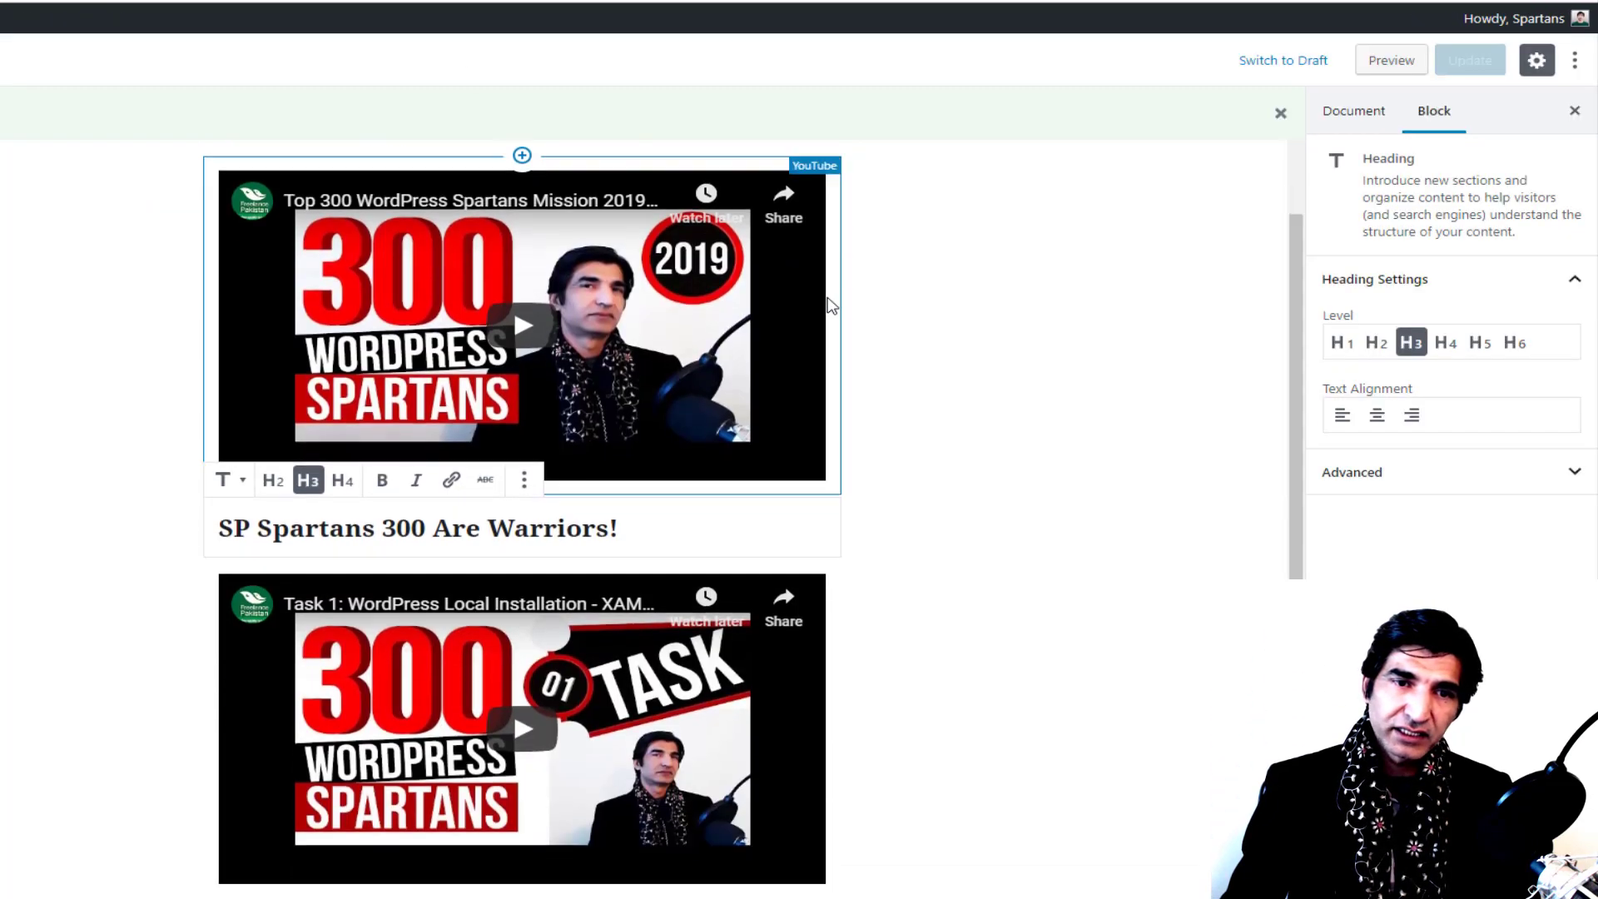
pyautogui.scroll(1, 920, 386)
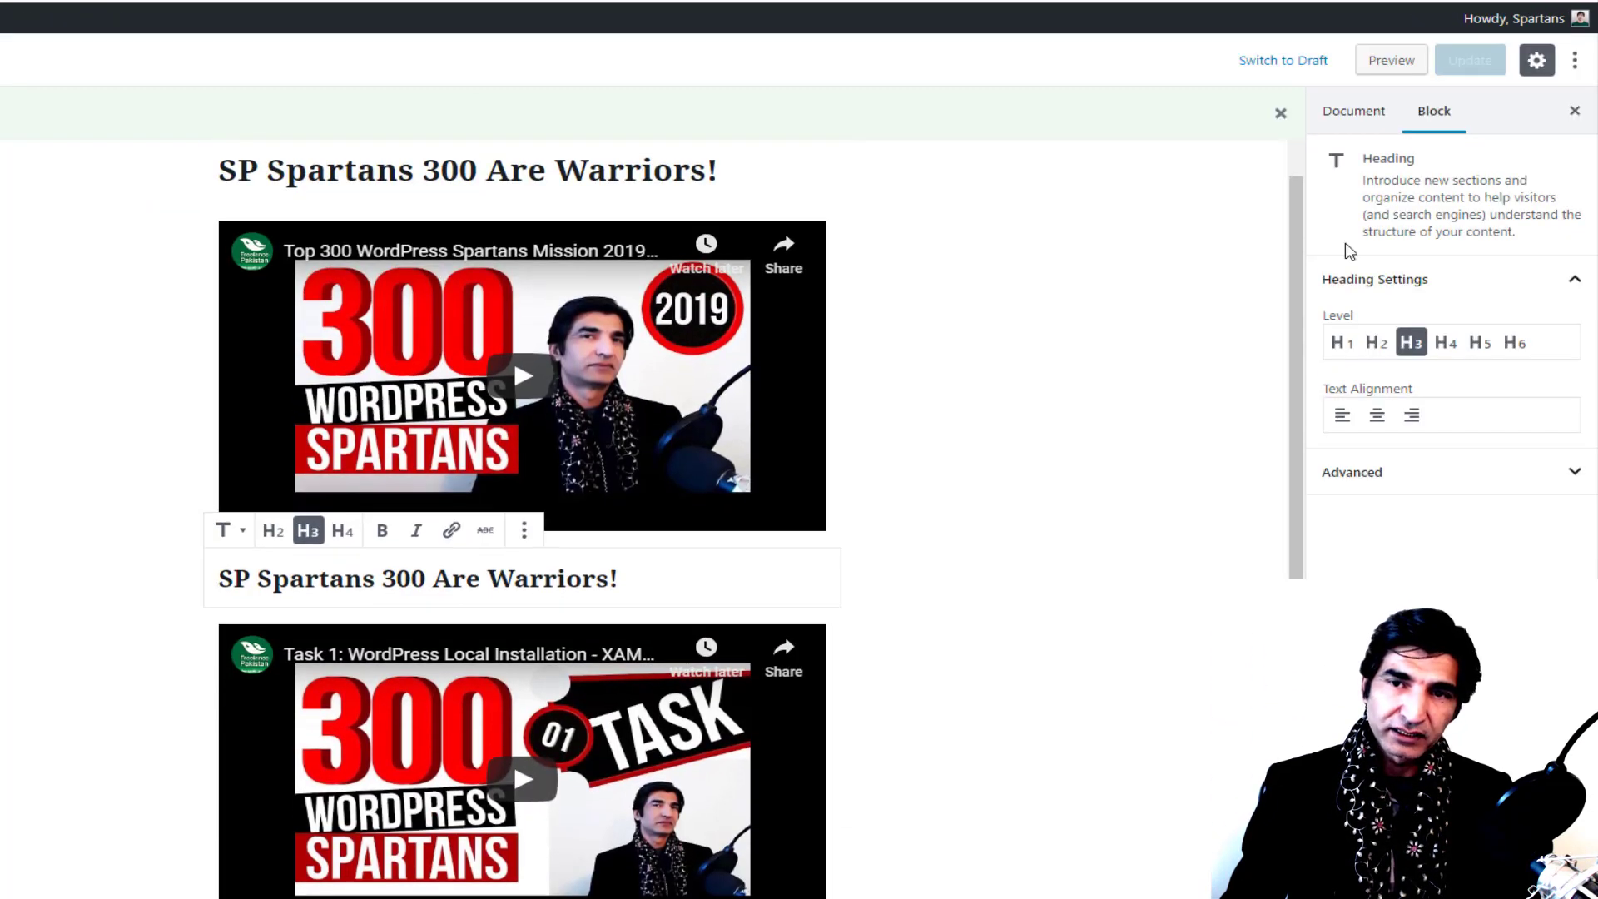
# Step: Look through the document settings, the block settings and the list of blocks available for insertion
pyautogui.click(1345, 111)
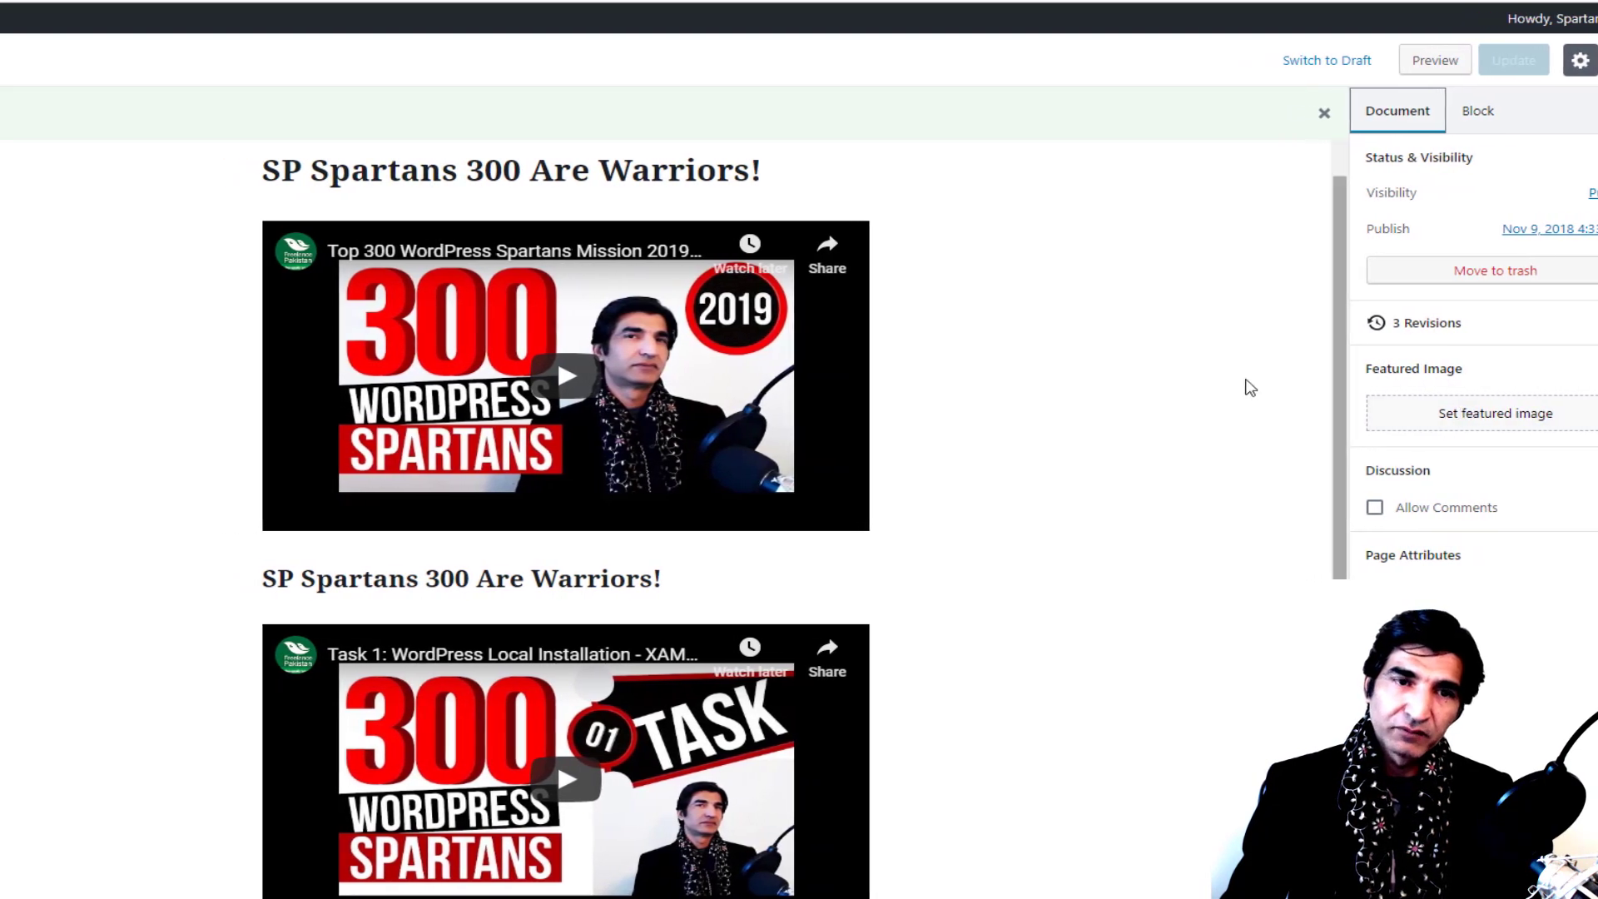
pyautogui.click(1490, 112)
pyautogui.scroll(-1, 274, 291)
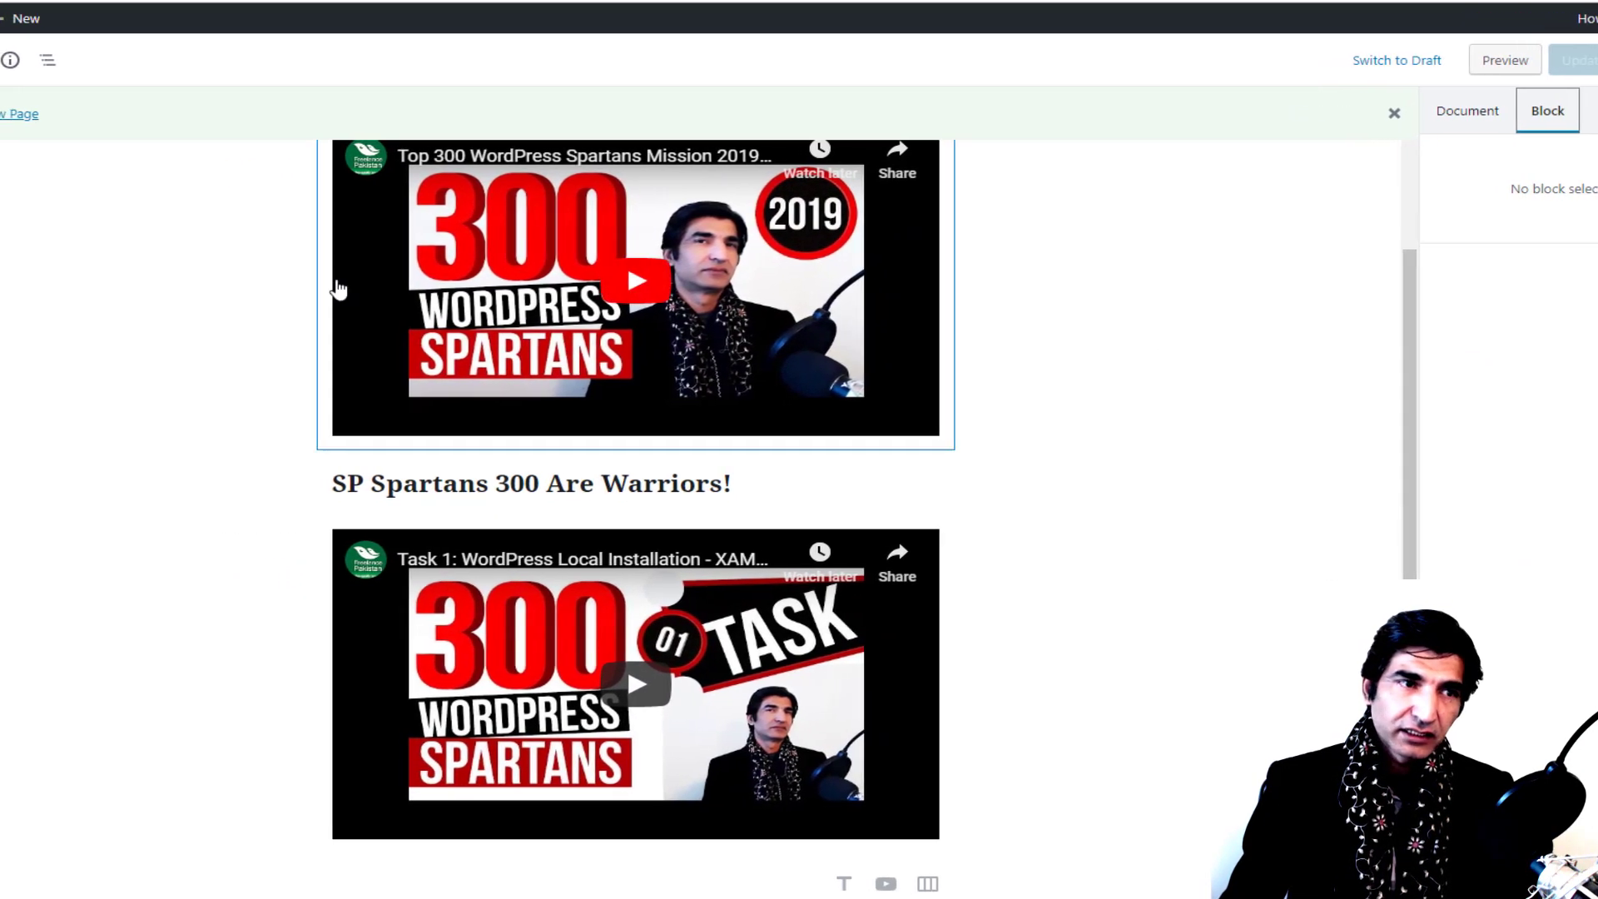
pyautogui.click(2, 60)
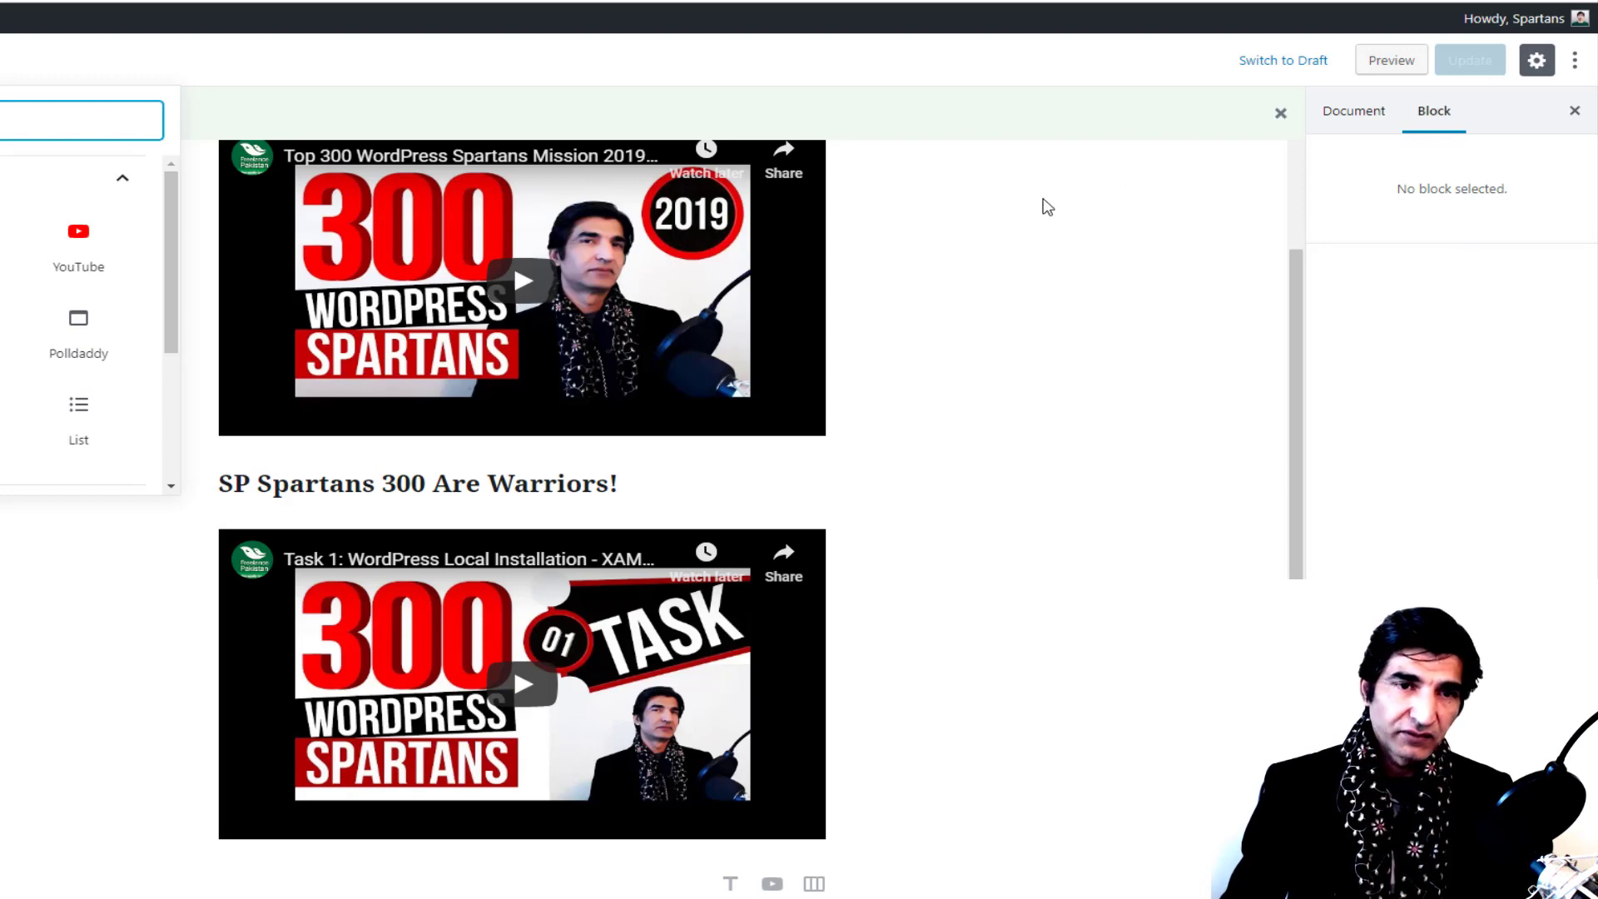
pyautogui.scroll(3, 907, 228)
pyautogui.click(596, 178)
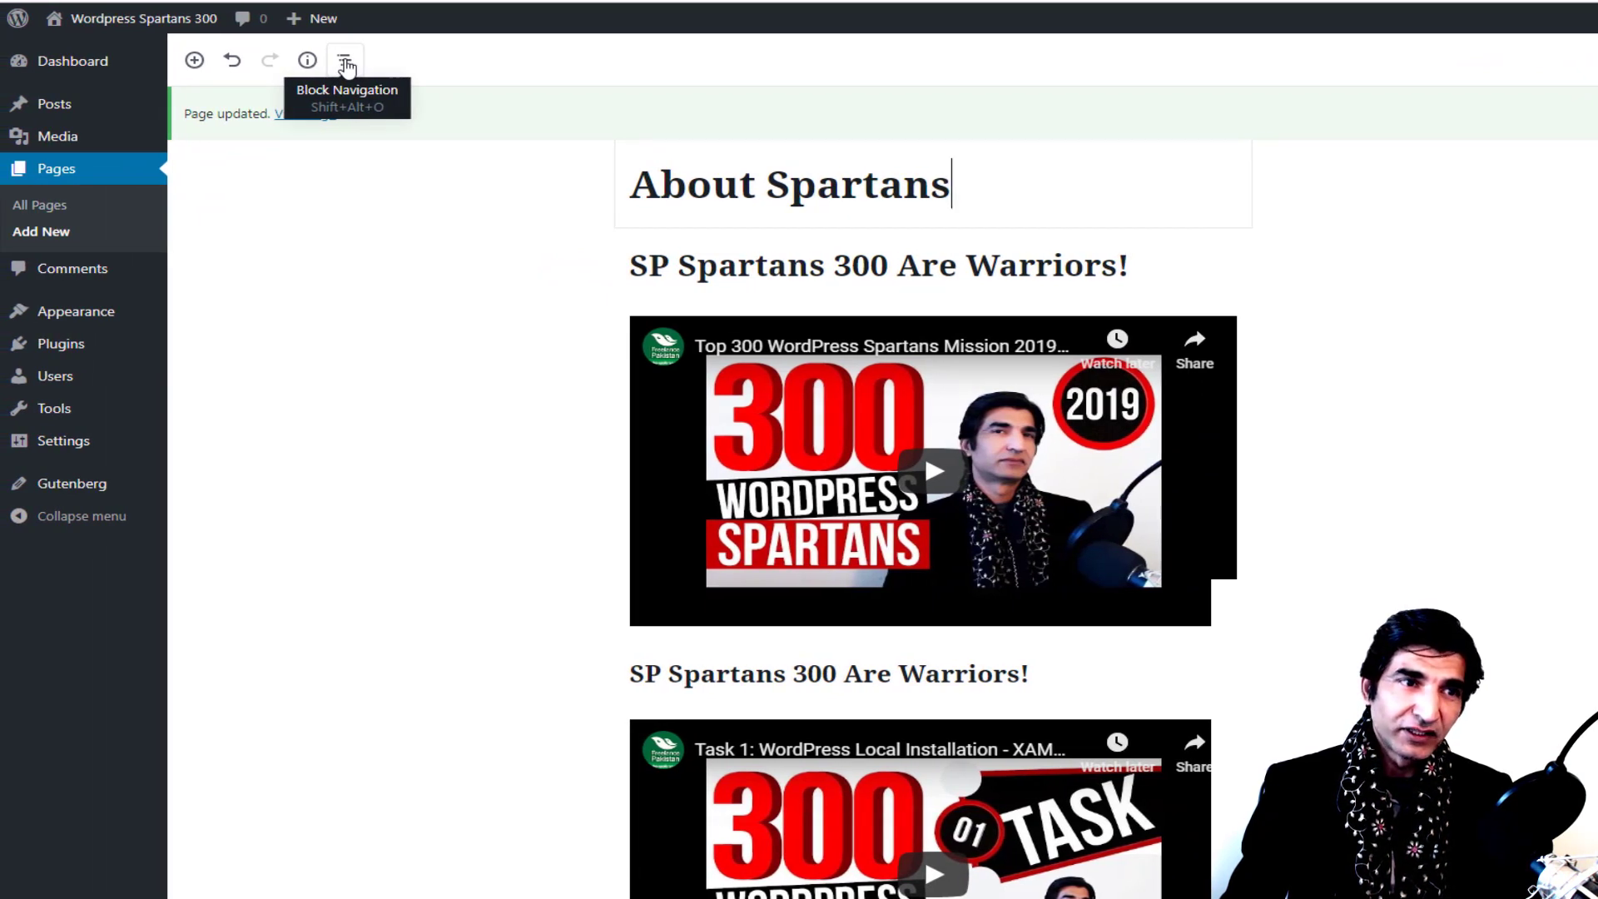
# Step: Review the page's block navigation list and its content structure with the document outline
pyautogui.click(344, 62)
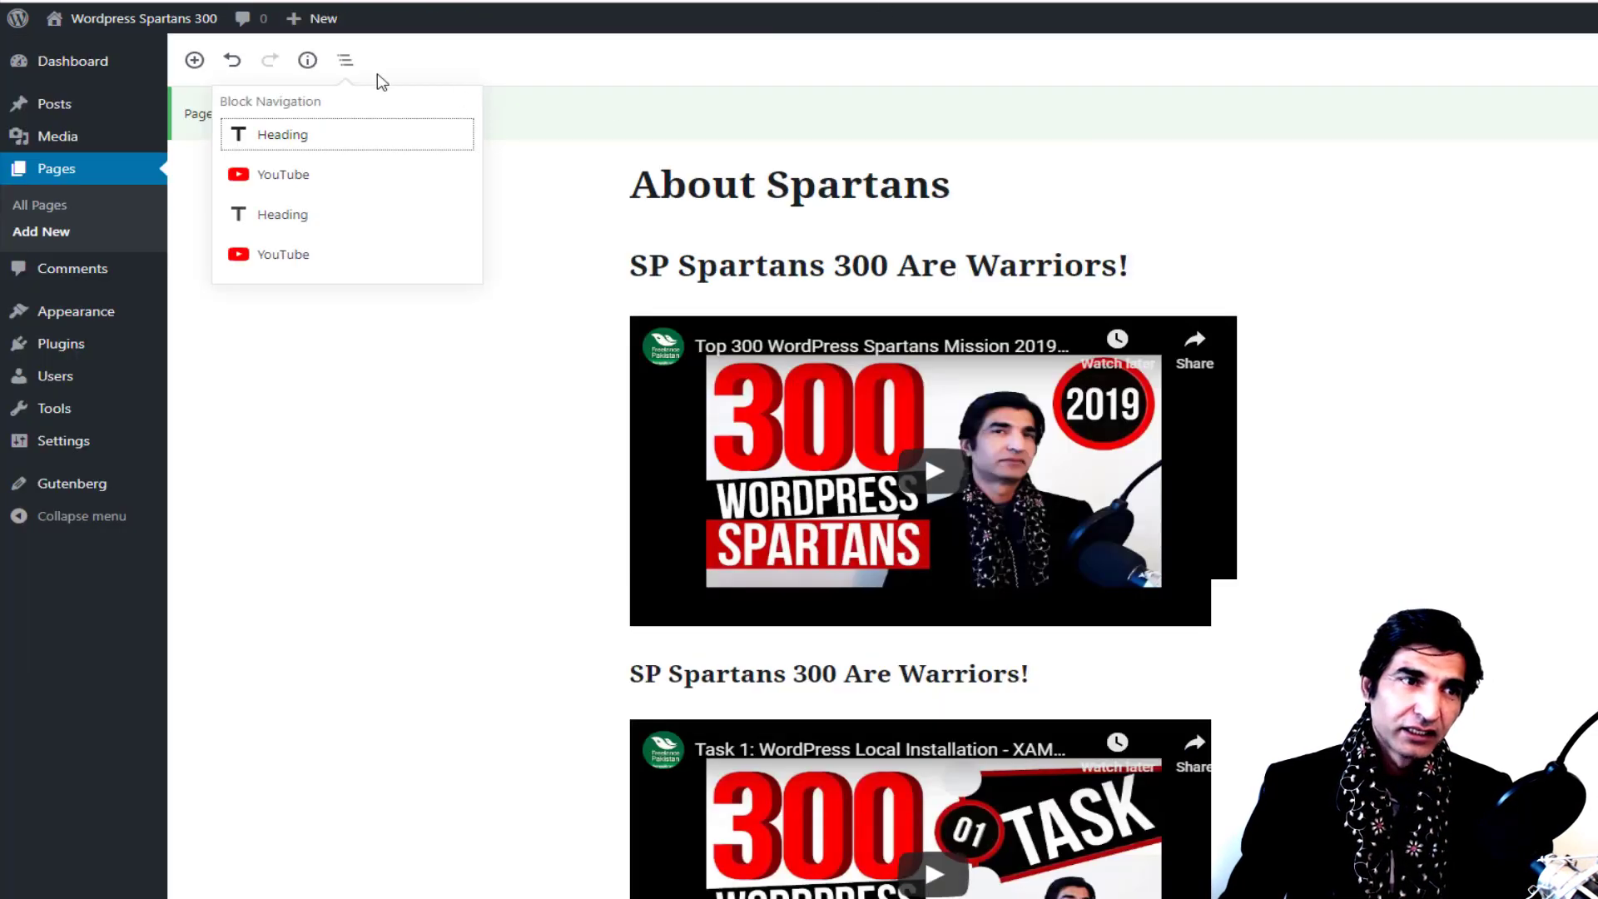
pyautogui.click(308, 62)
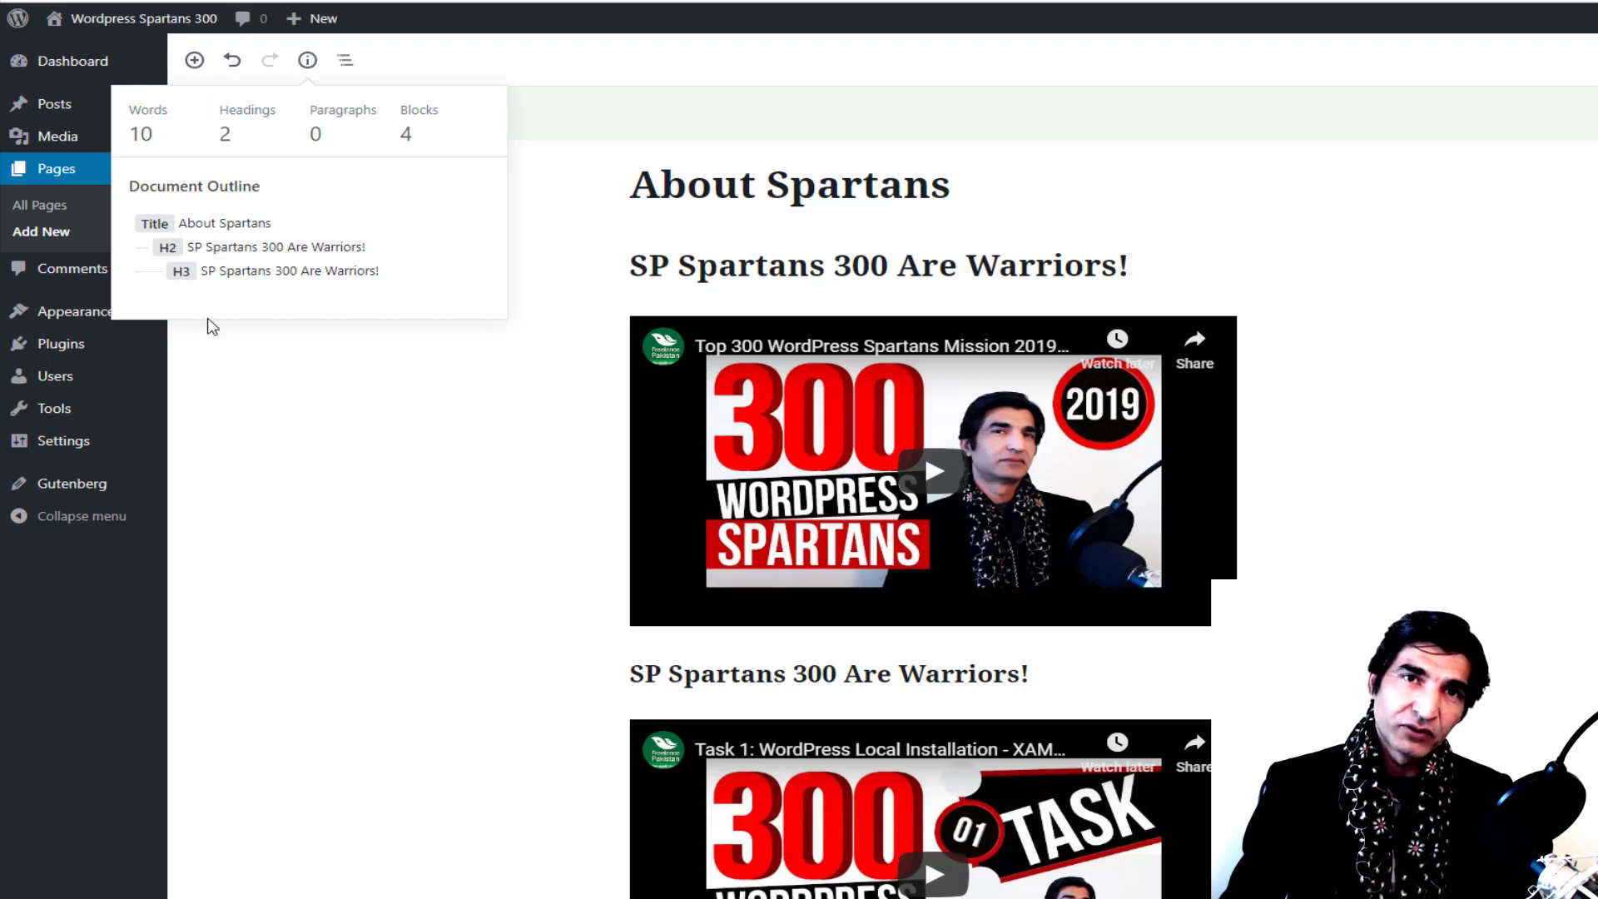
pyautogui.click(320, 391)
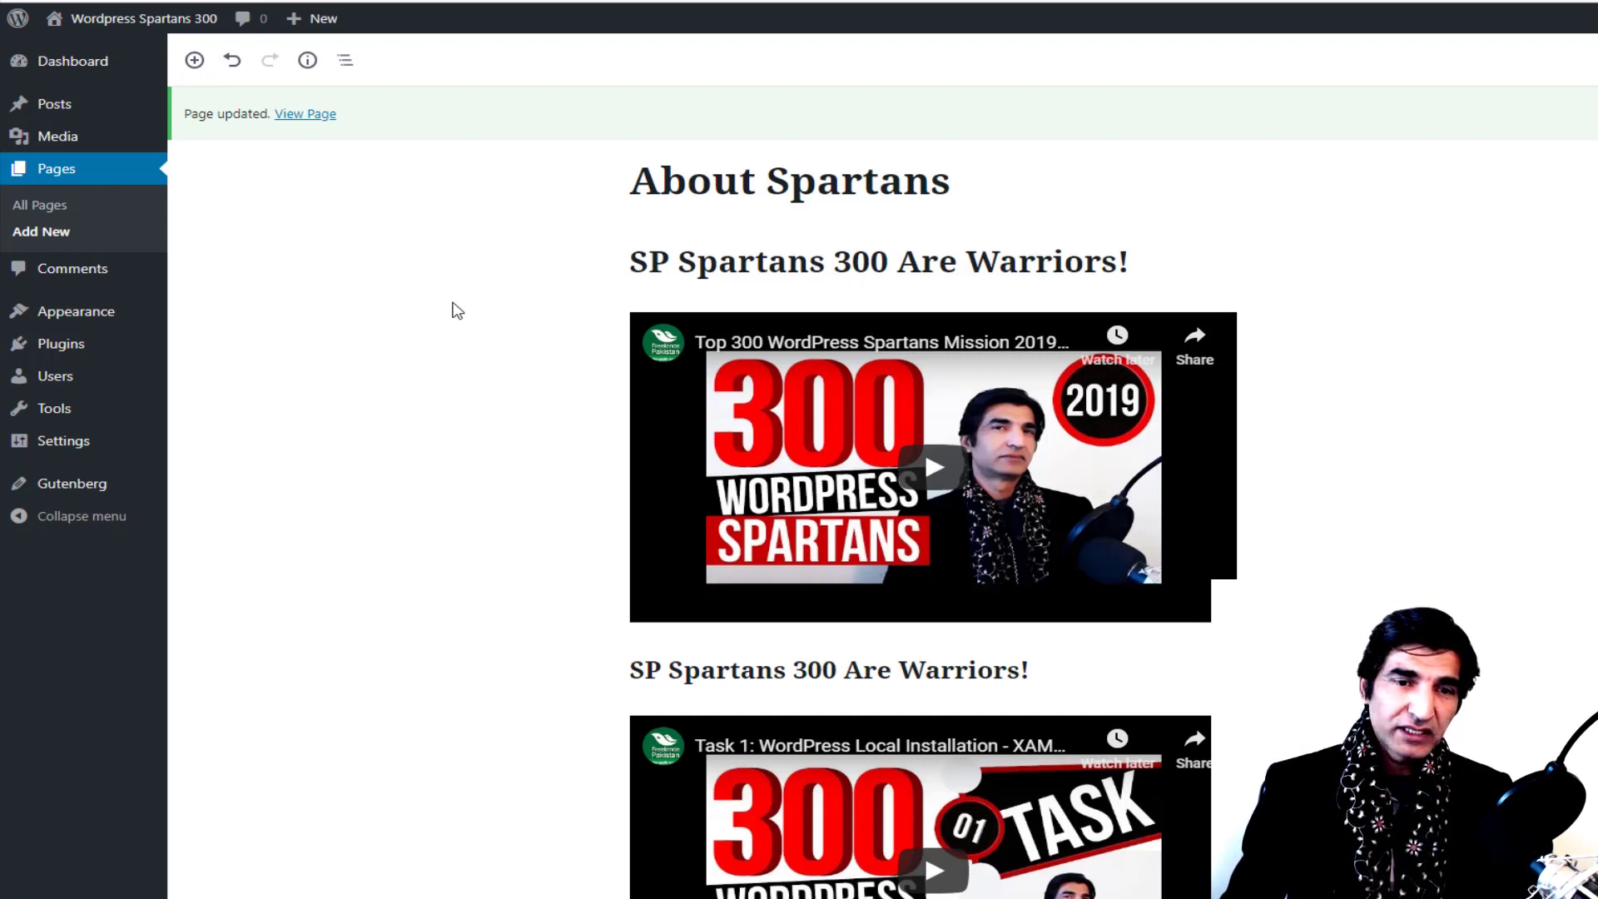
pyautogui.scroll(-3, 458, 310)
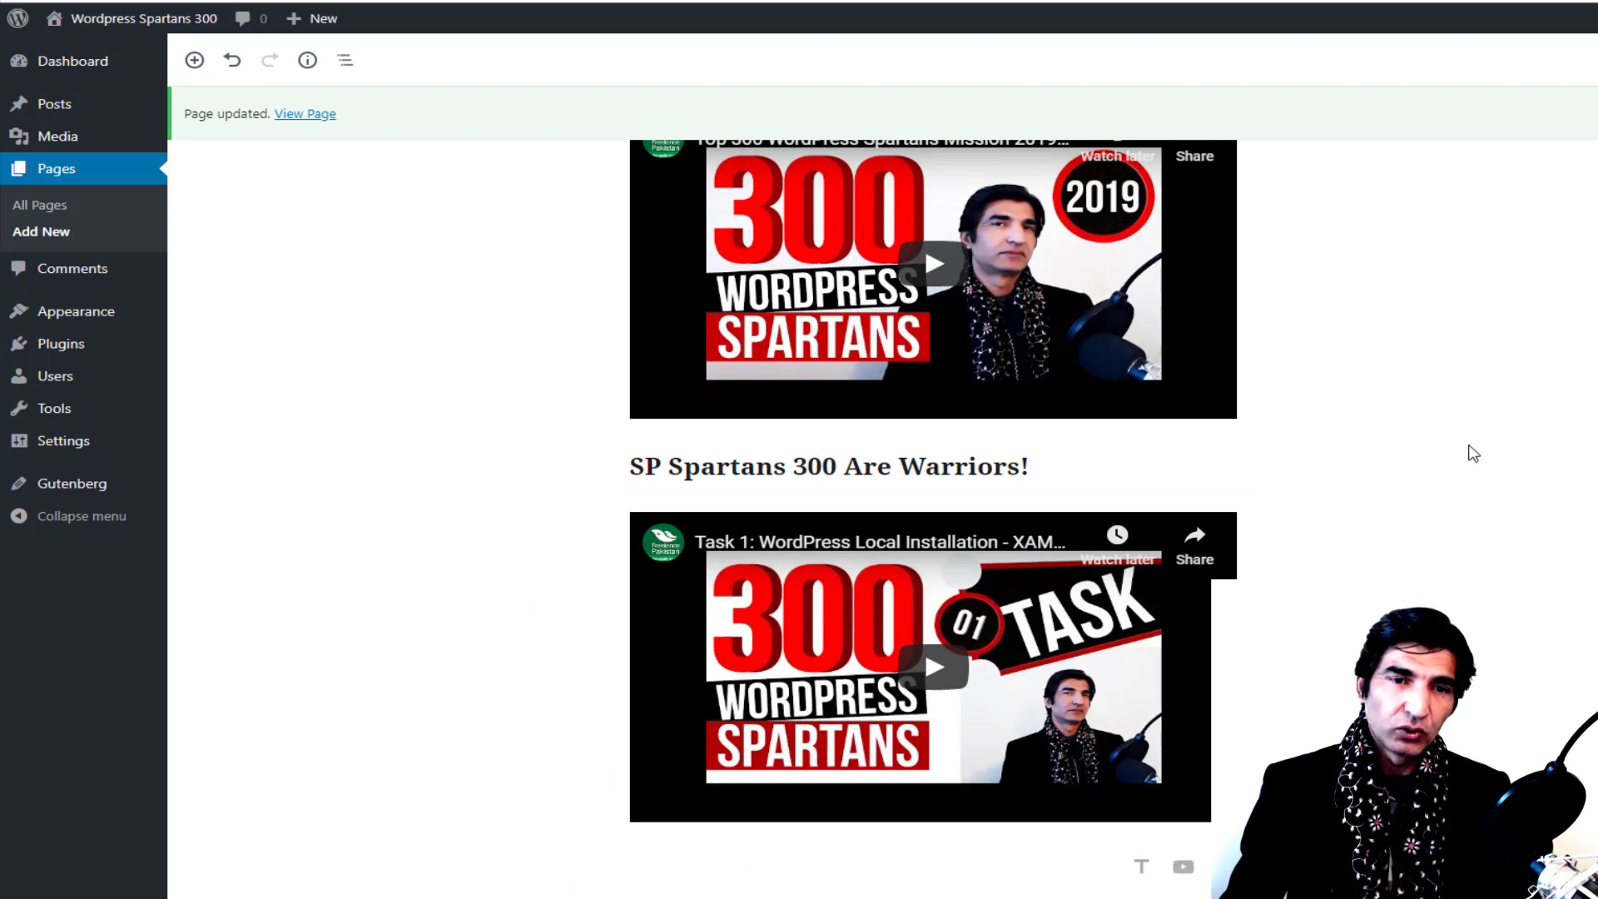
pyautogui.scroll(3, 1473, 454)
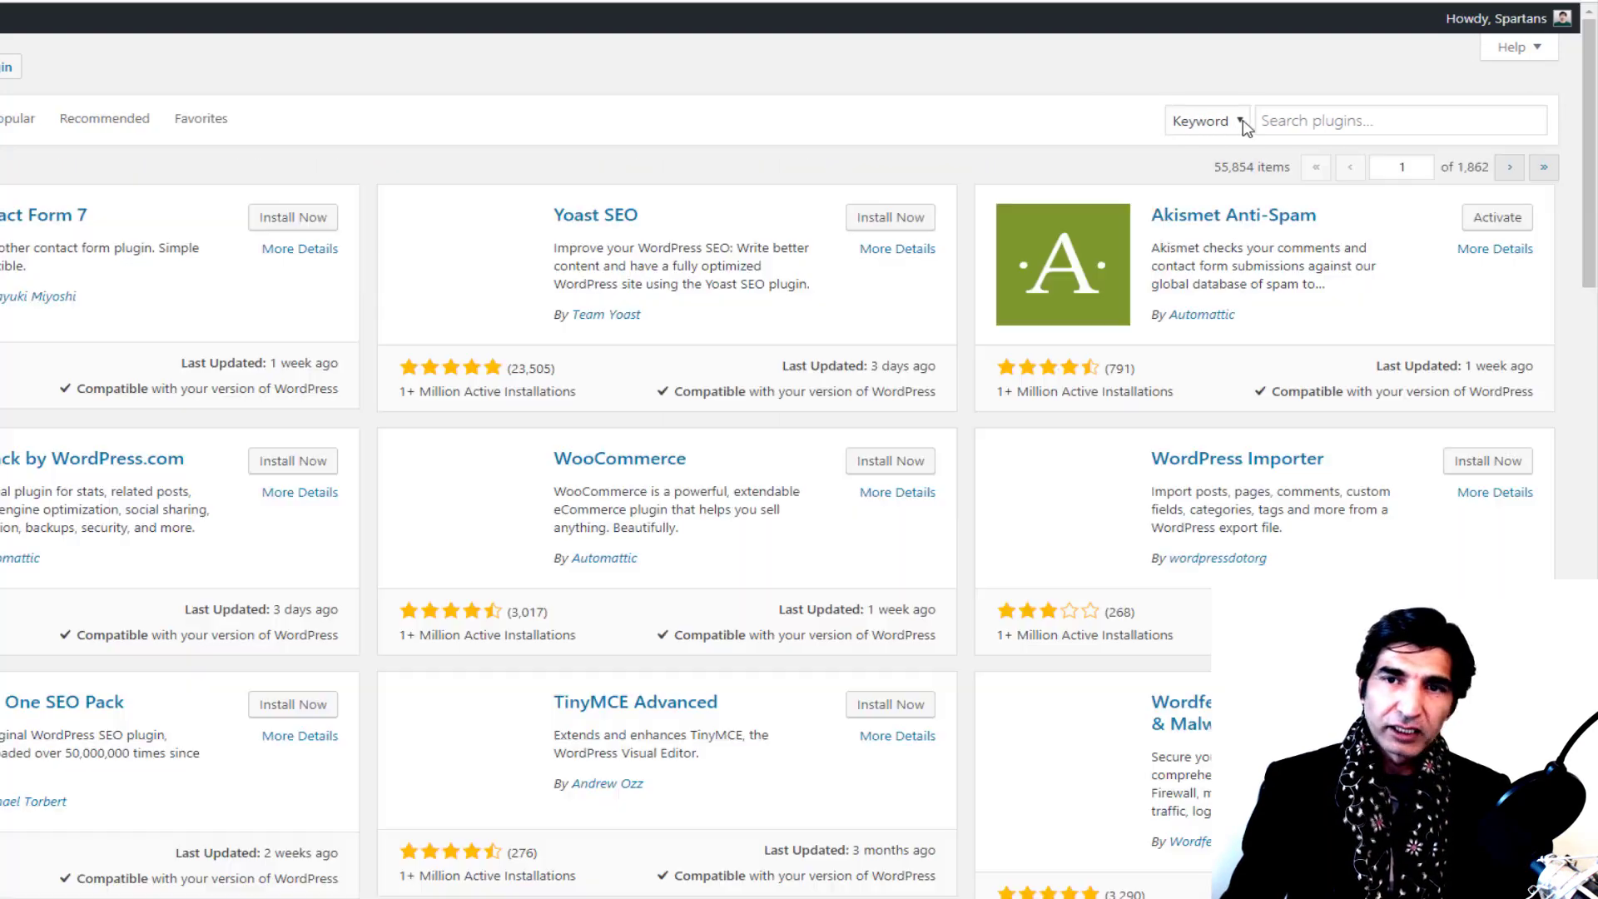
# Step: Search the plugins for "page builder", install and activate Elementor Page Builder, and skip its getting-started screen
pyautogui.click(1325, 122)
pyautogui.write('page ')
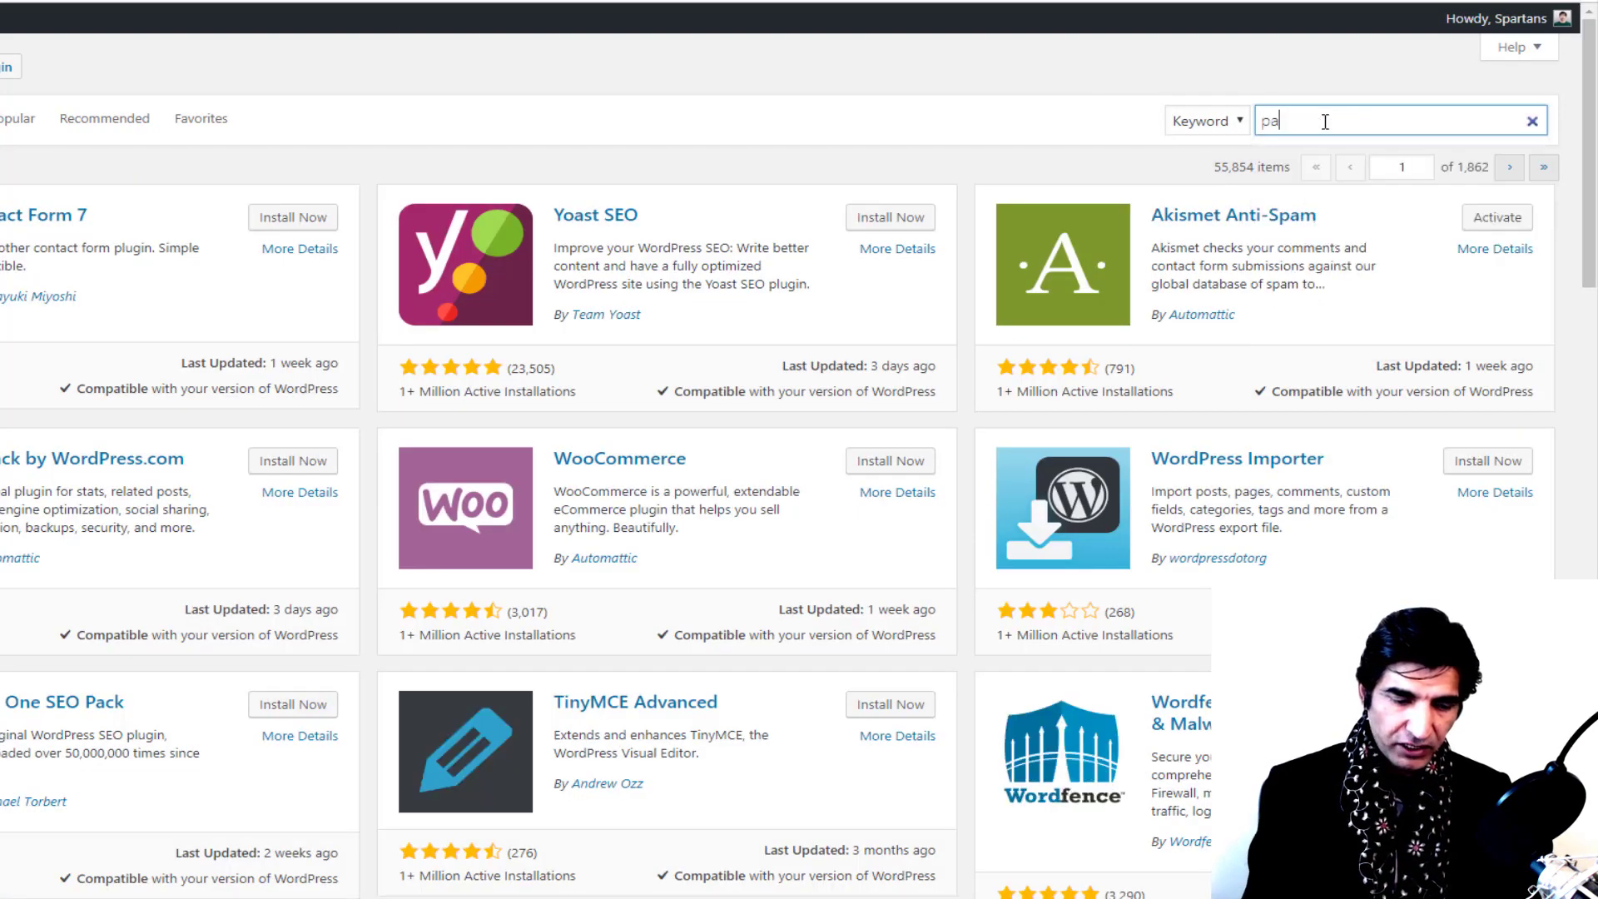
pyautogui.write('builder')
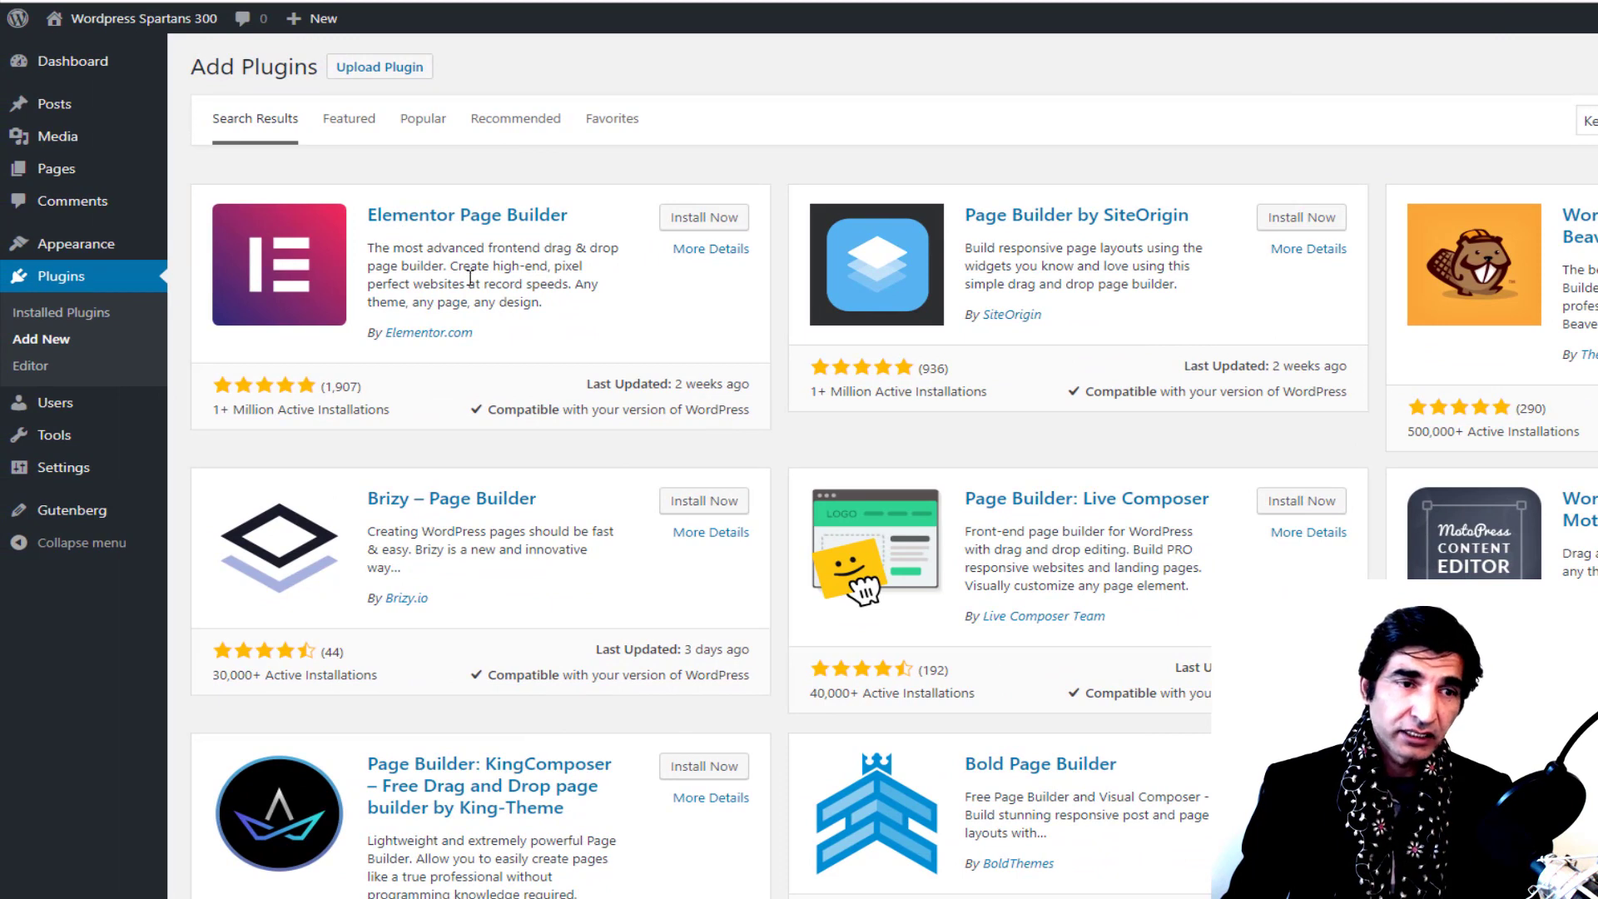
pyautogui.click(689, 221)
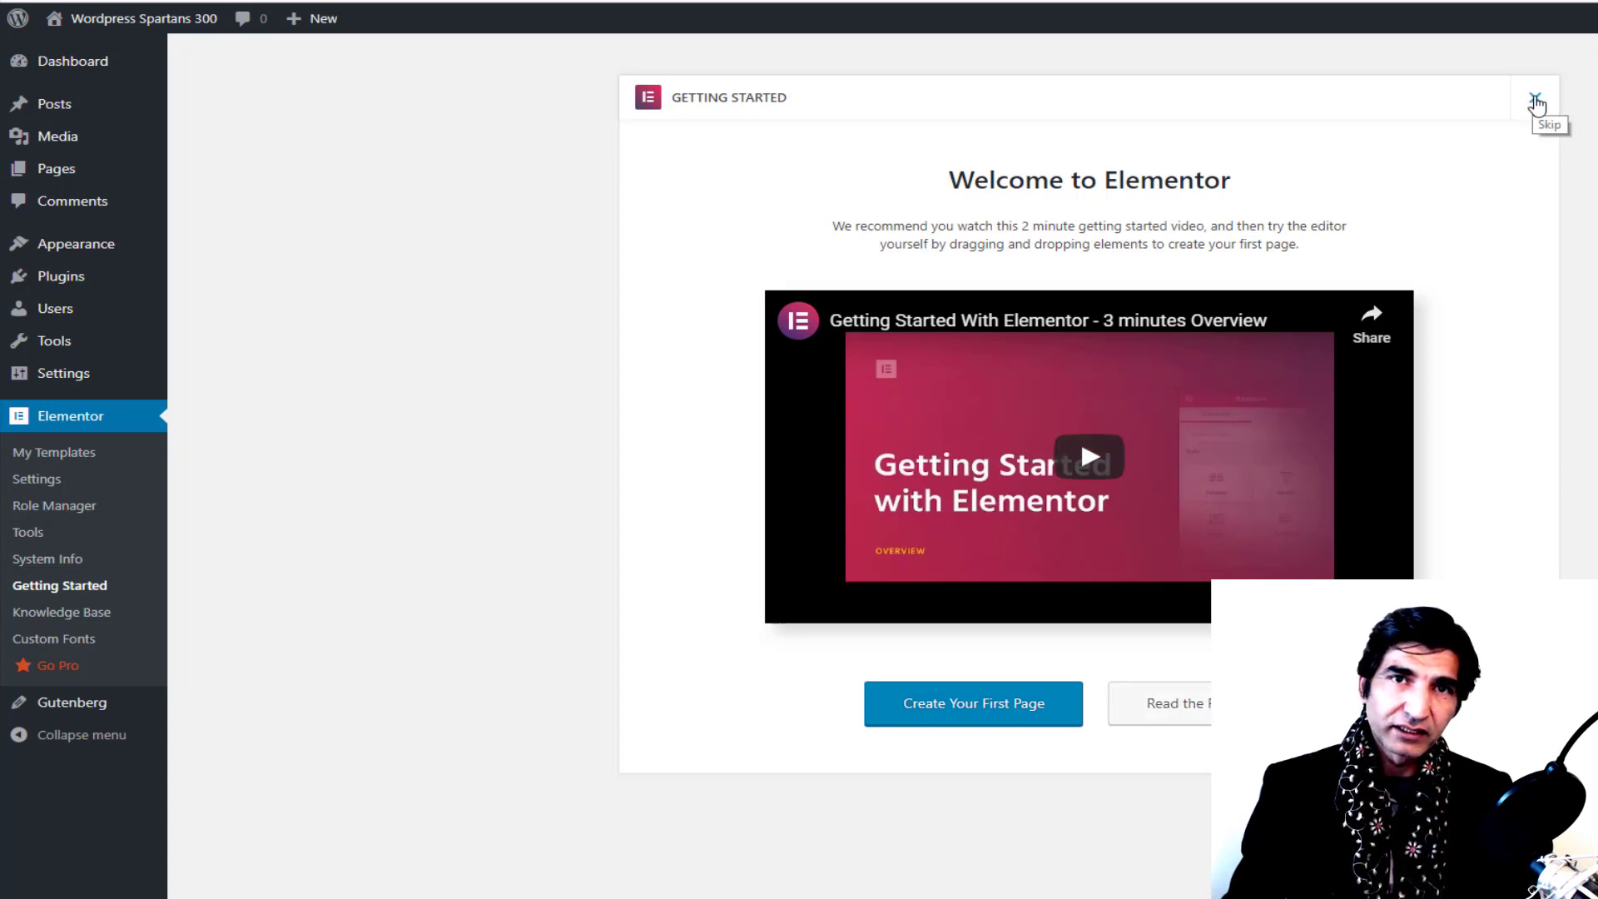
pyautogui.click(1536, 101)
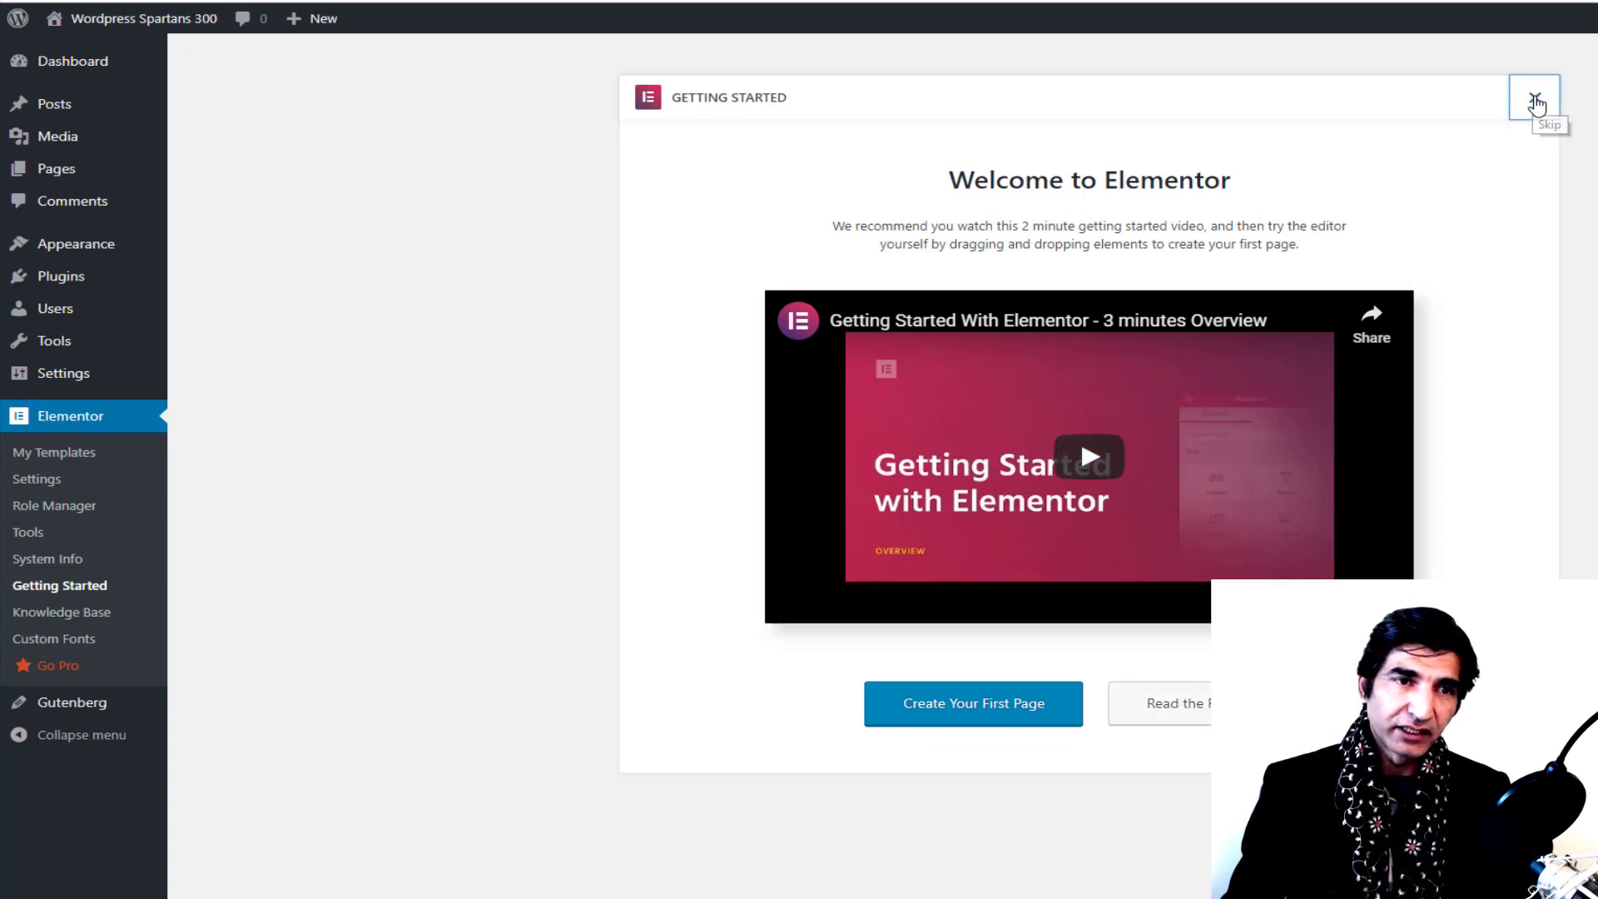
# Step: Add a new page titled "Team" and open it for editing with Elementor
pyautogui.moveTo(92, 177)
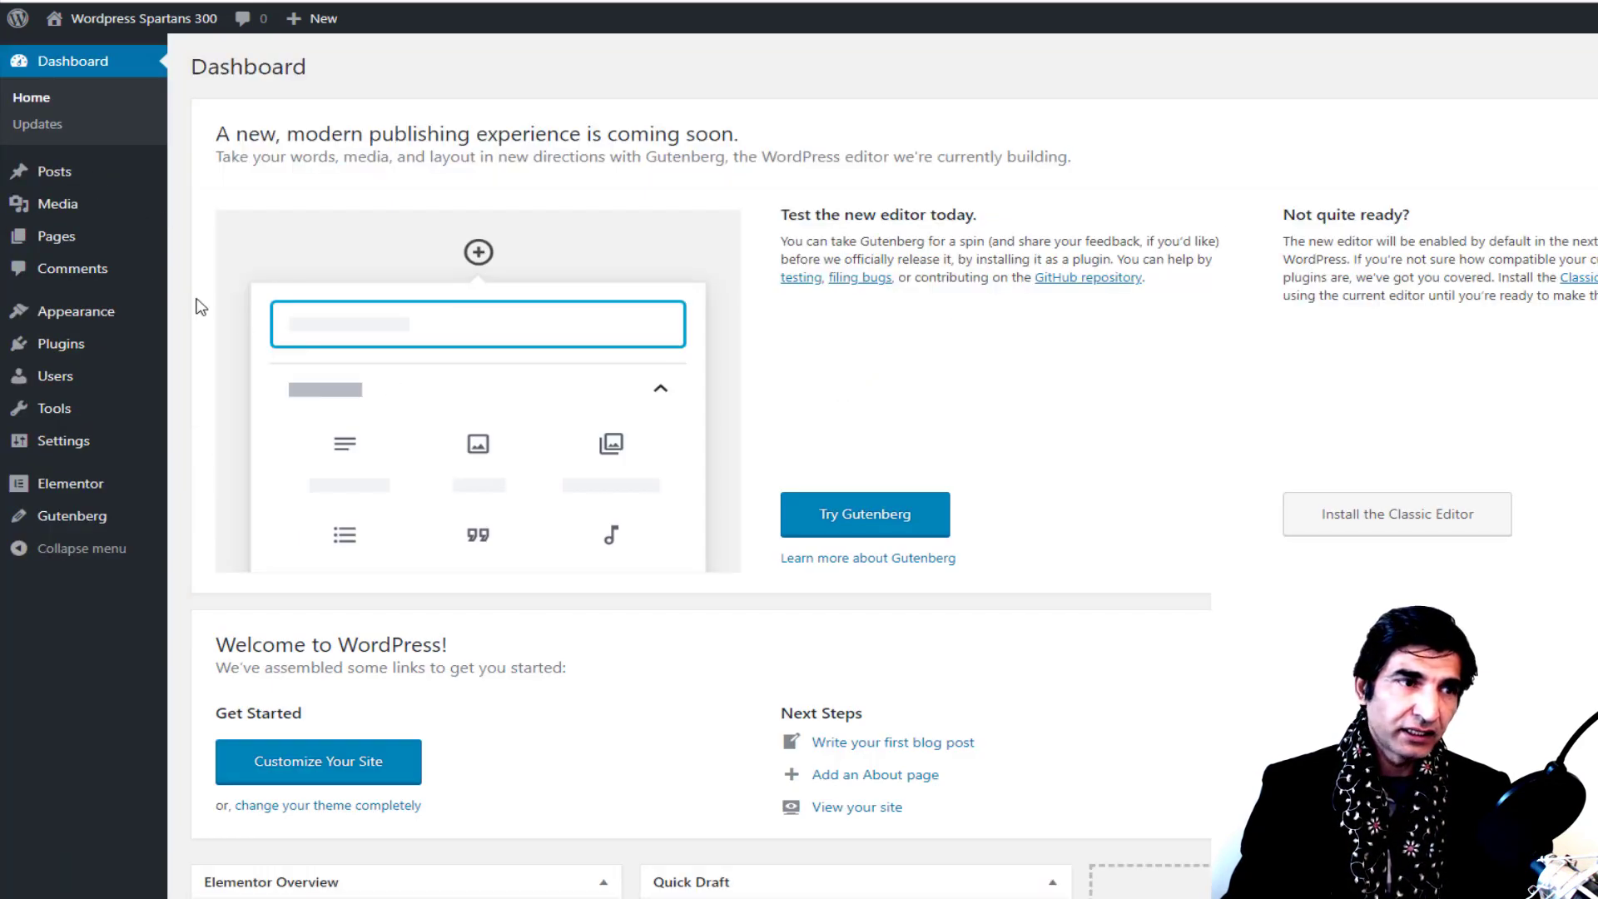
pyautogui.moveTo(104, 241)
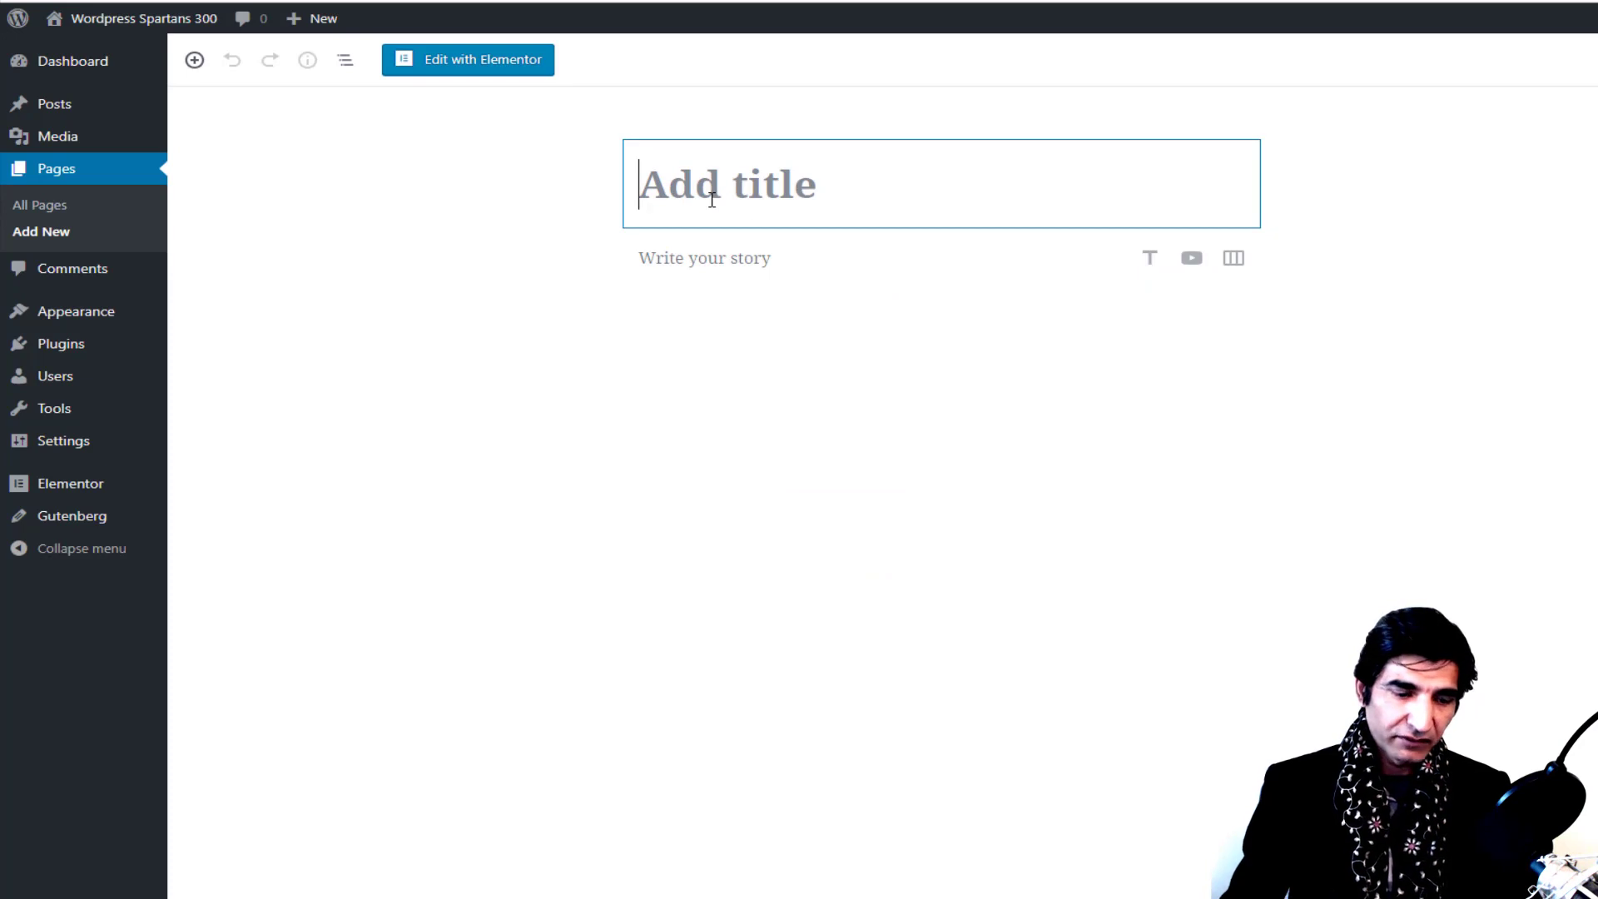
pyautogui.write('Tea')
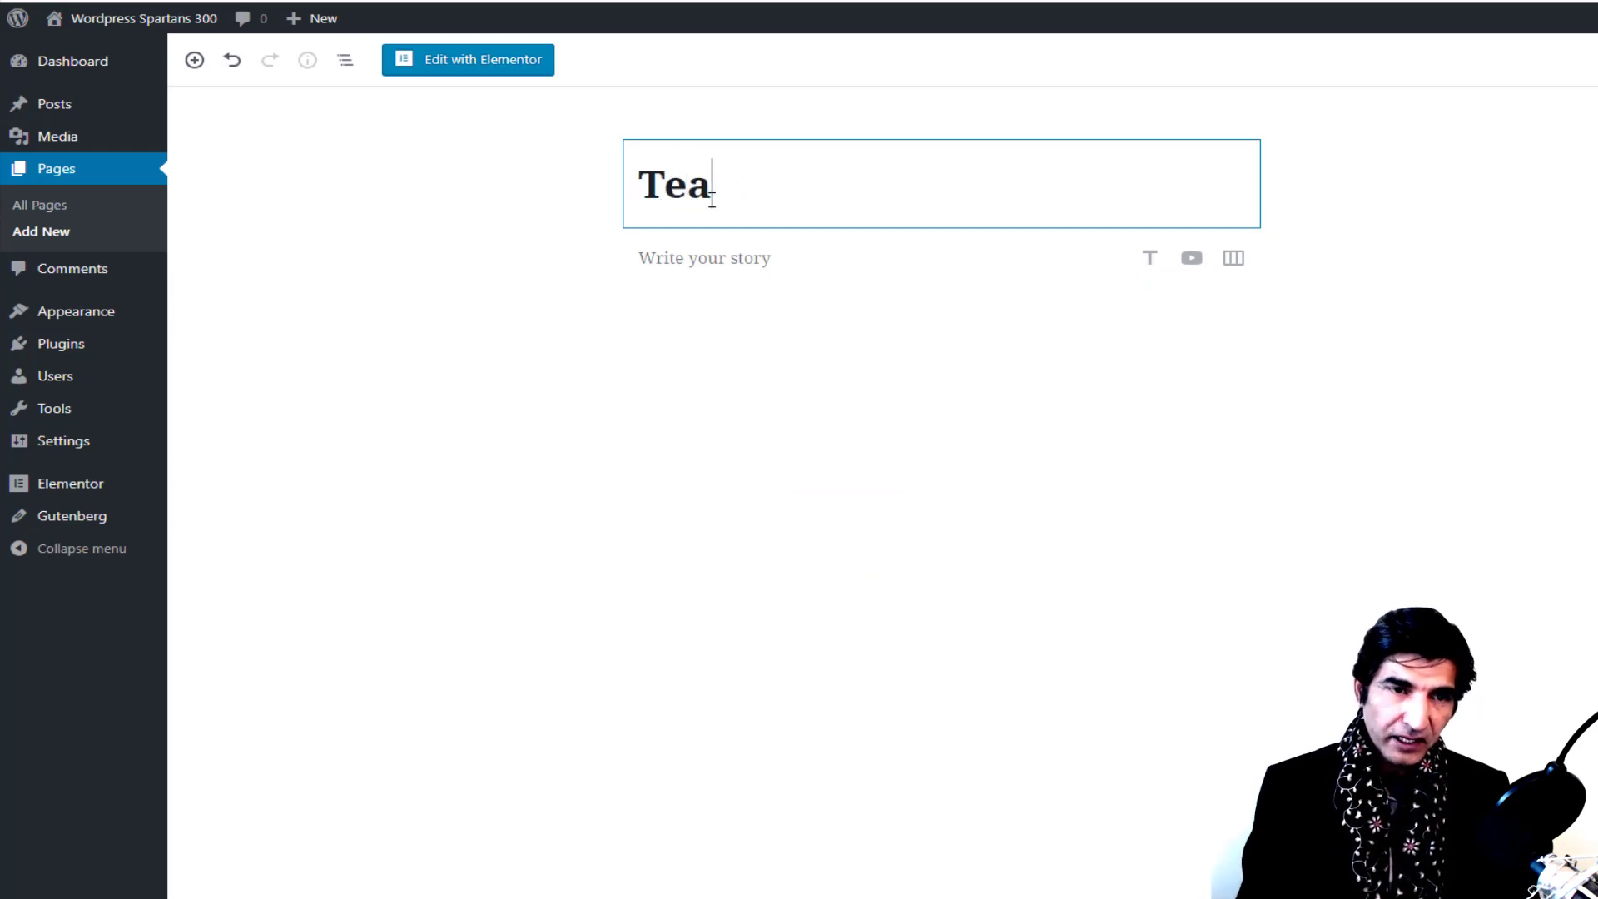
pyautogui.write('m')
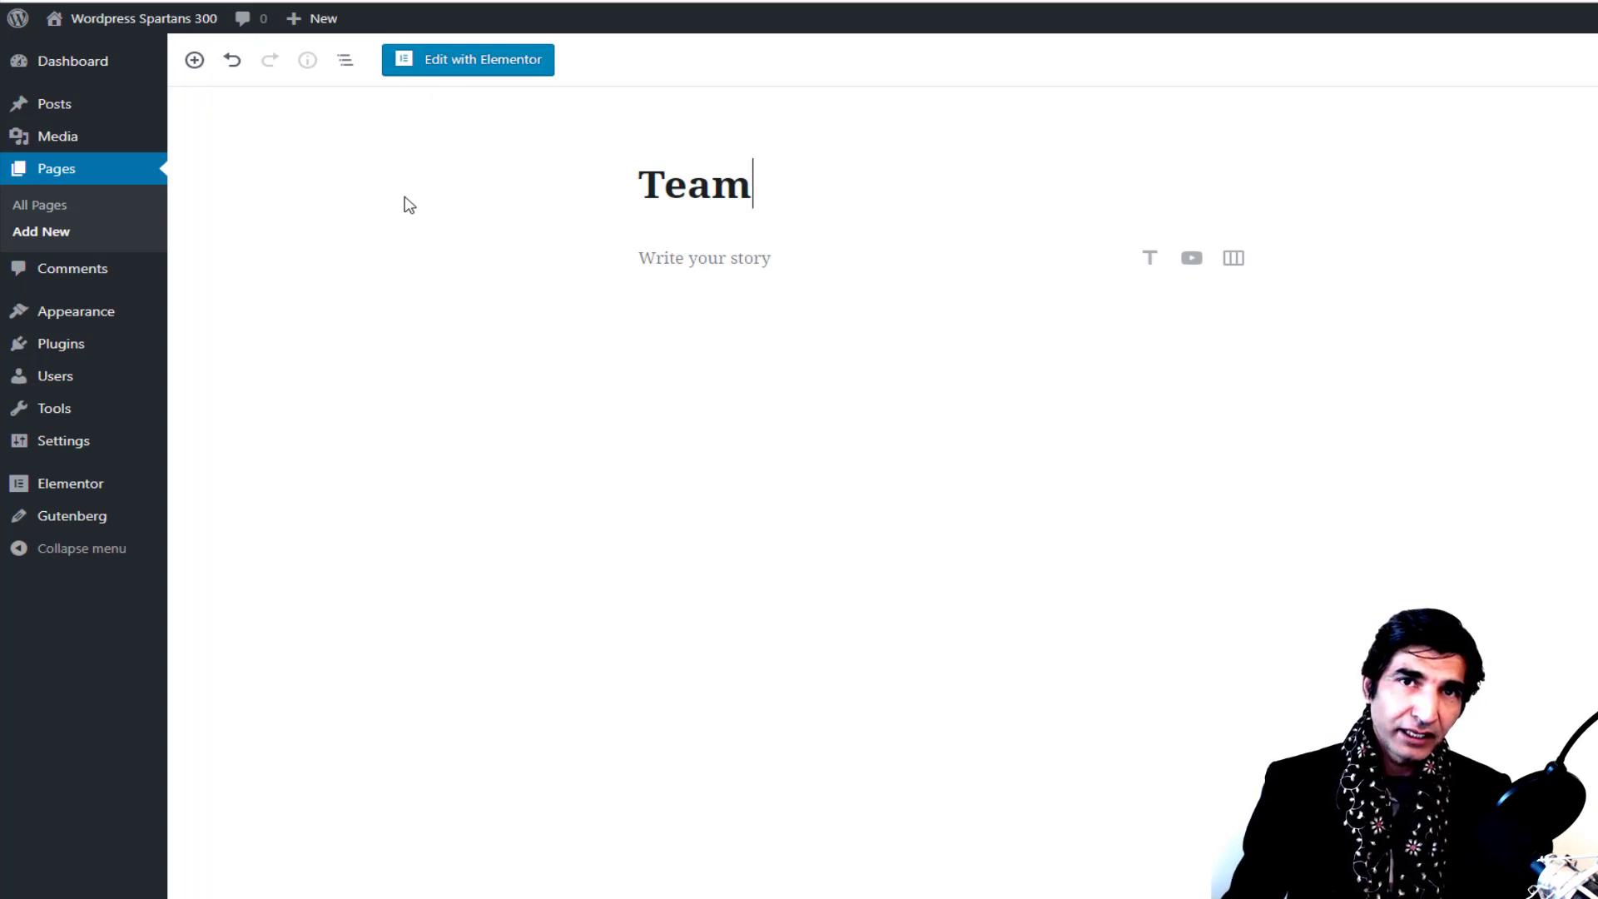
pyautogui.click(464, 65)
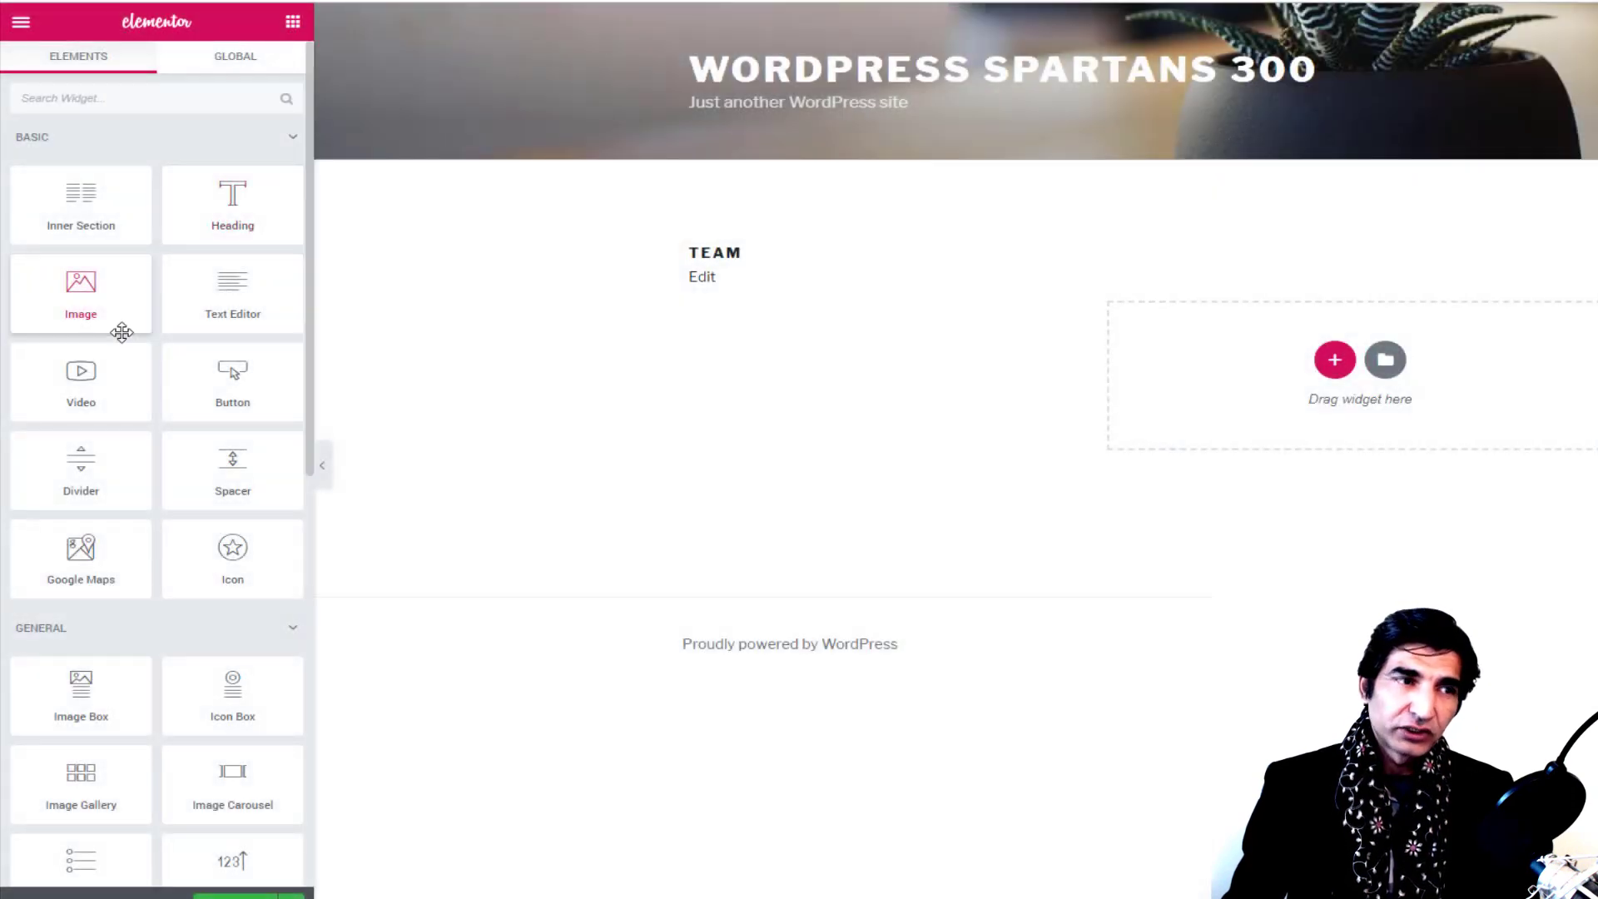
# Step: Find the Menu Anchor widget among the Elementor elements and place it in the Team page's empty content area
pyautogui.scroll(-3, 121, 334)
pyautogui.scroll(-5, 120, 335)
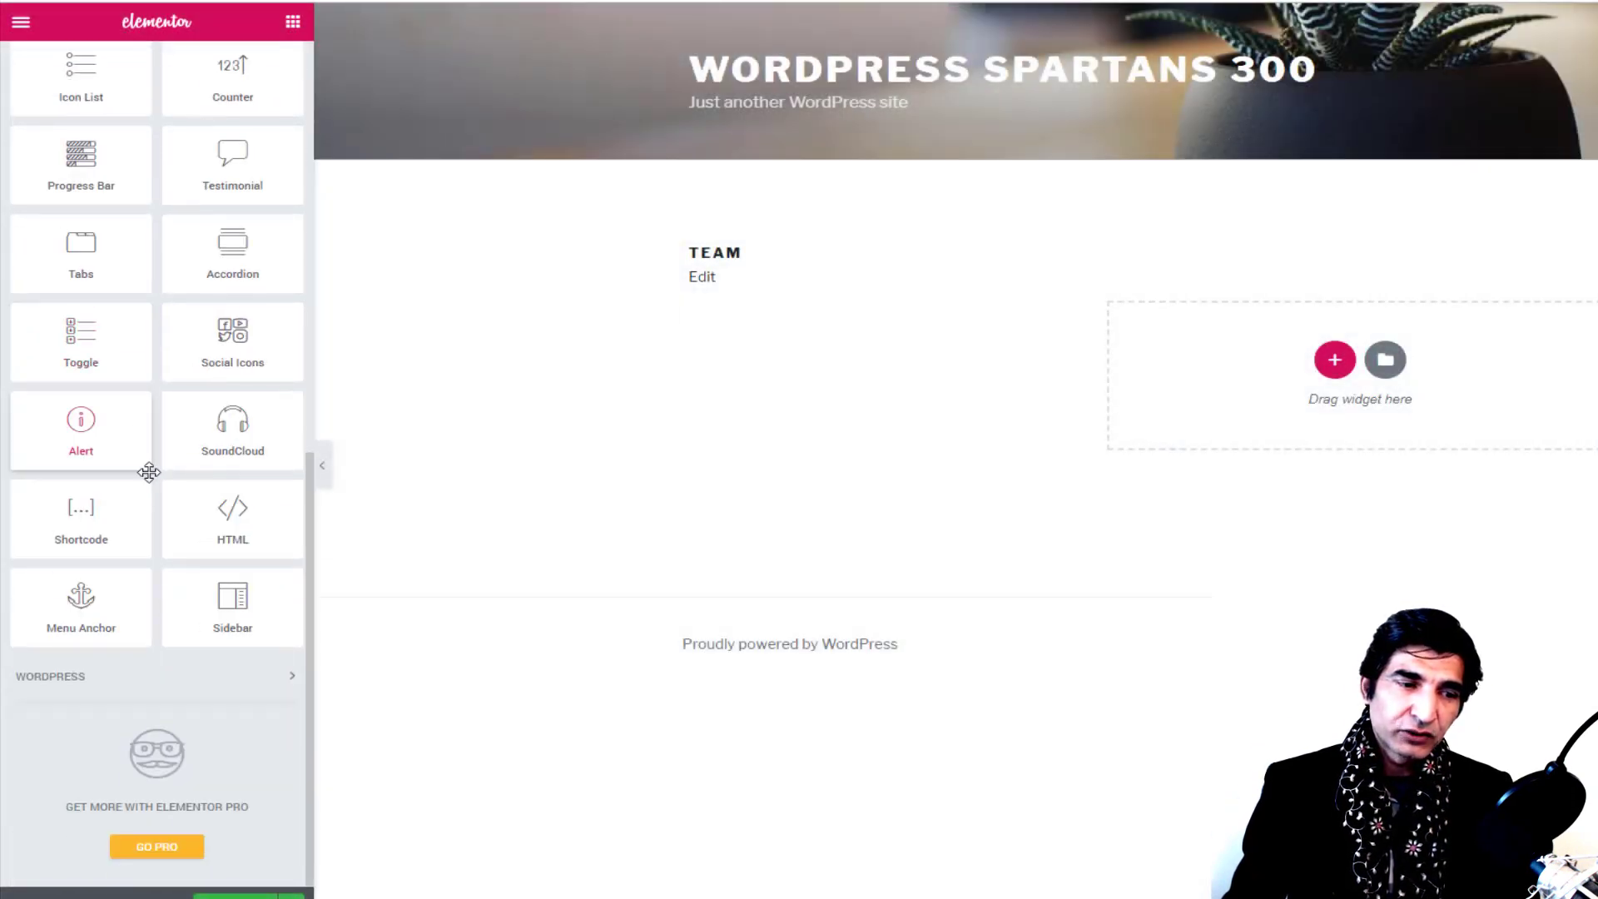
pyautogui.moveTo(85, 613); pyautogui.dragTo(1425, 424)
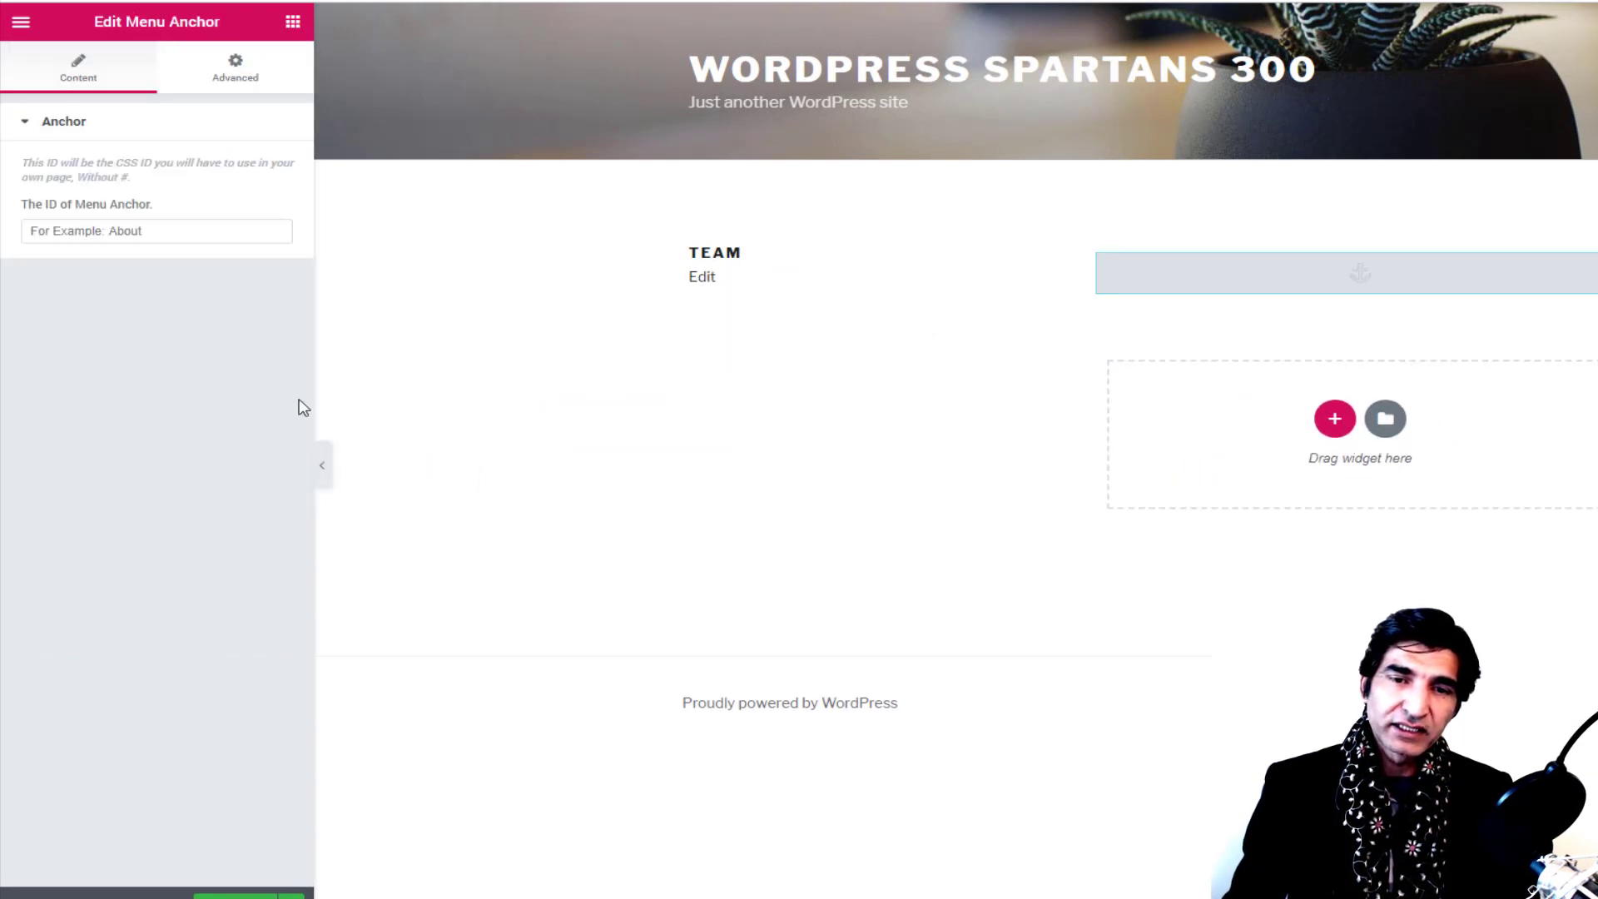
# Step: Publish the Team page with its Menu Anchor widget and view the live page
pyautogui.click(958, 427)
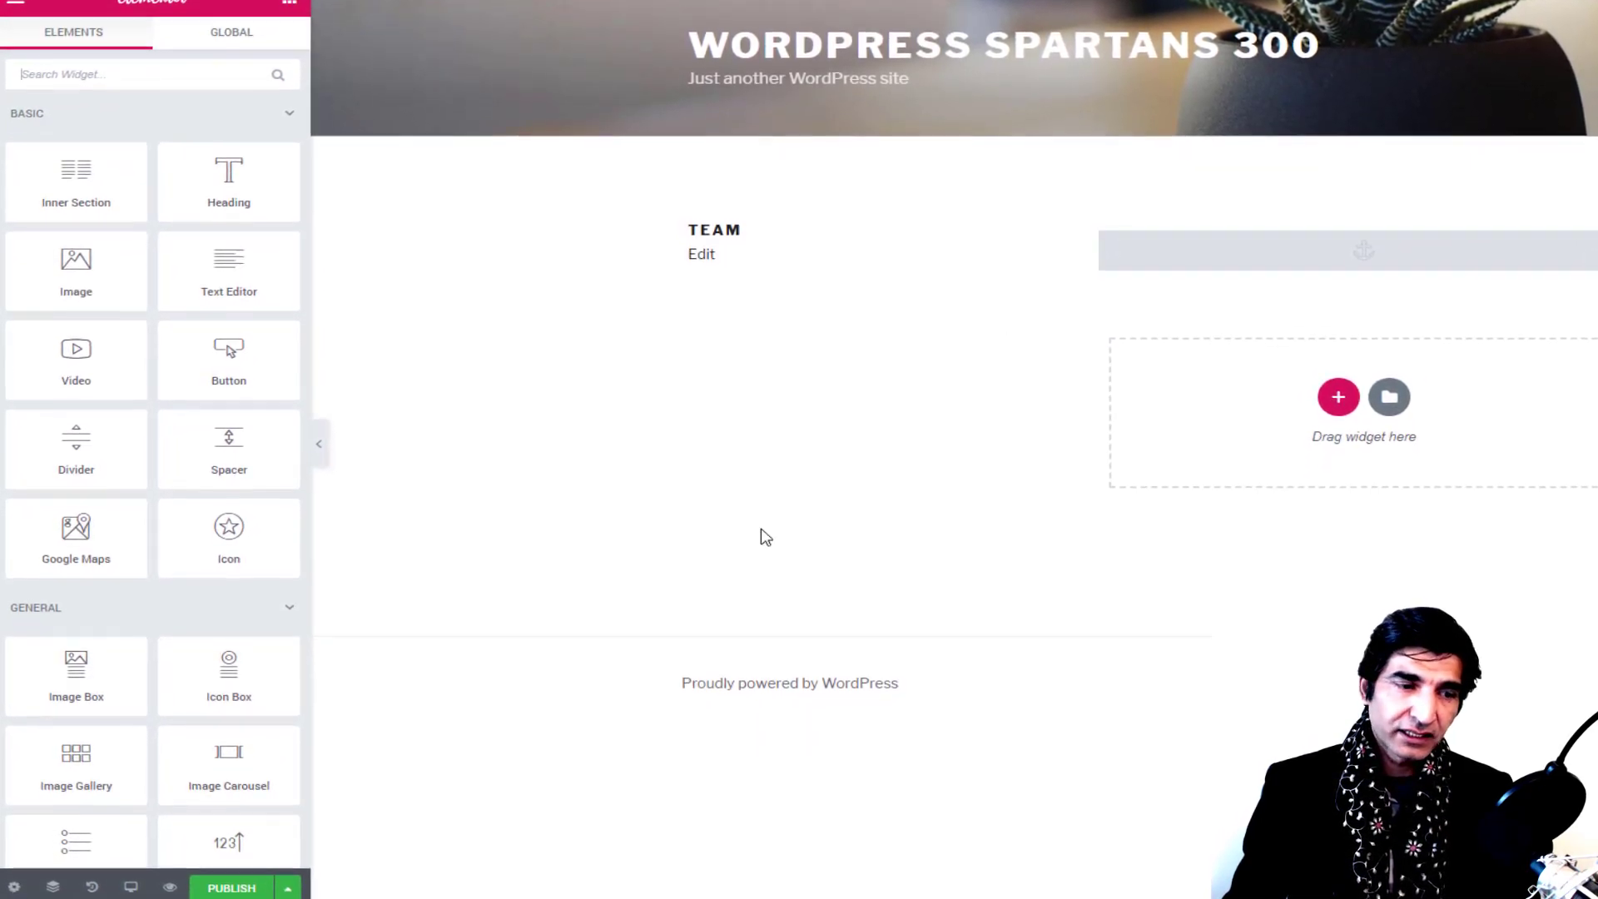
pyautogui.click(232, 888)
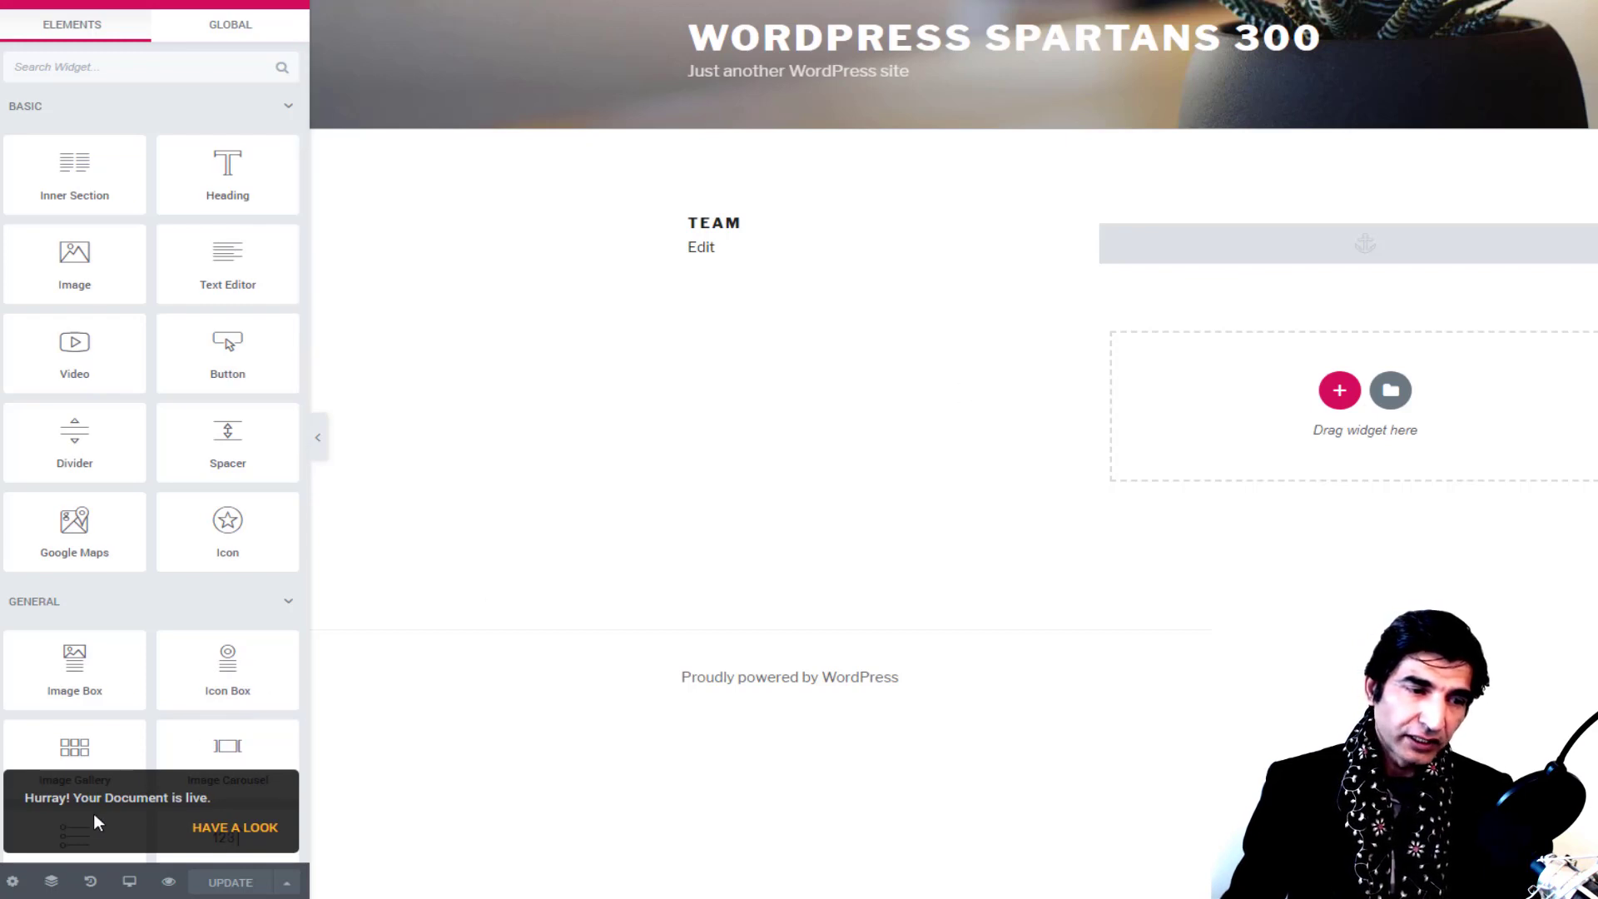
pyautogui.click(227, 832)
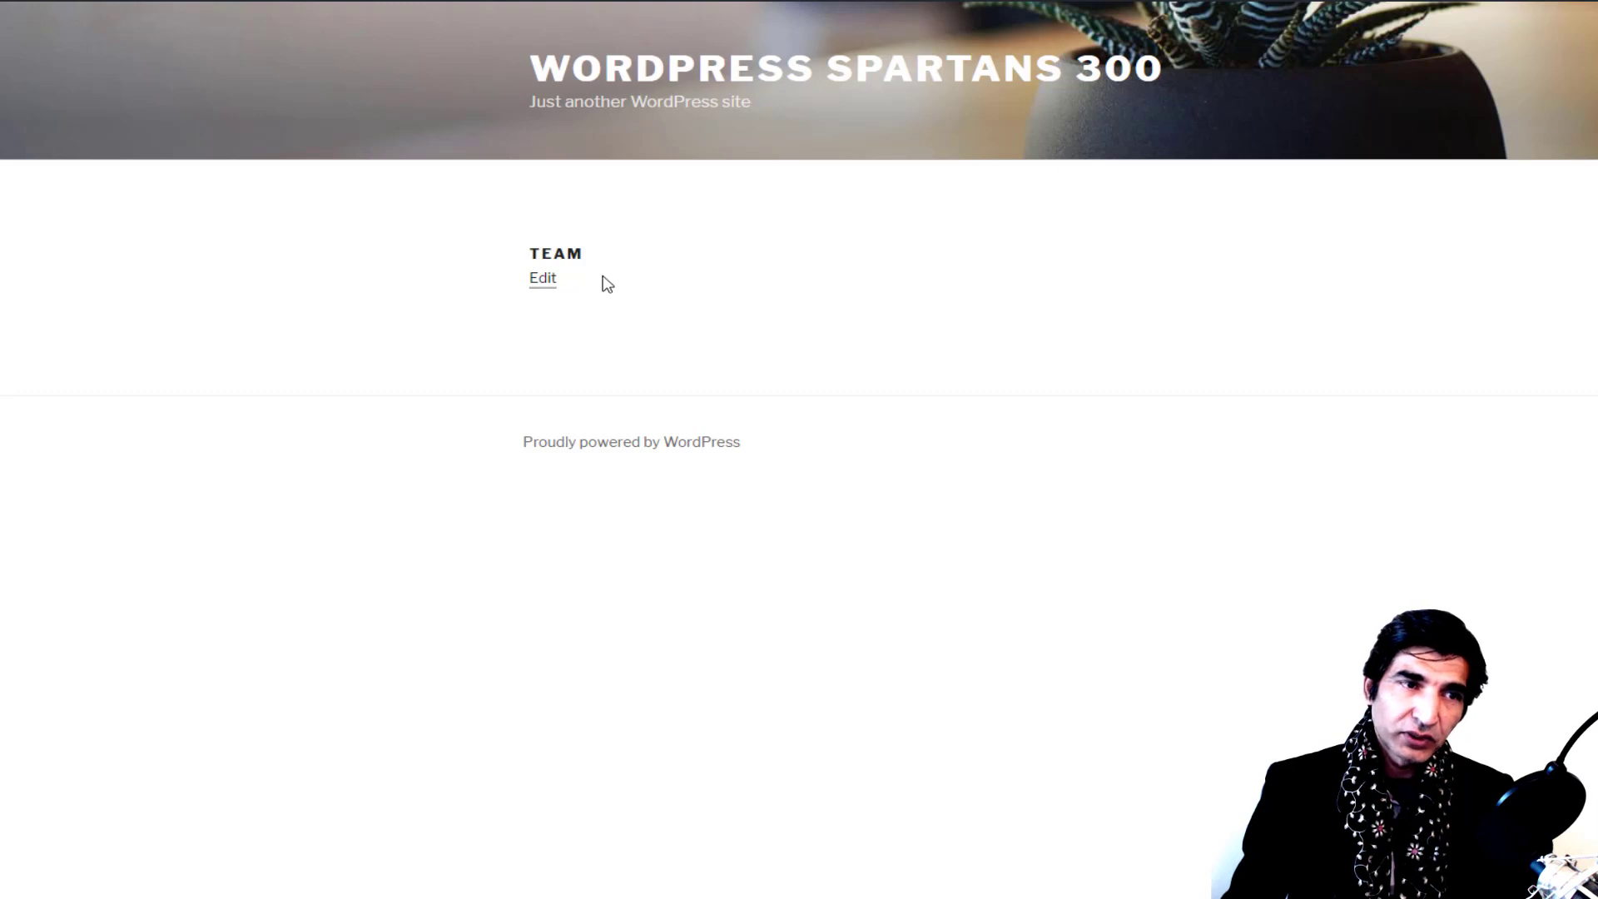
# Step: Open the Team page for editing from the live site and switch it back to the WordPress editor
pyautogui.click(545, 278)
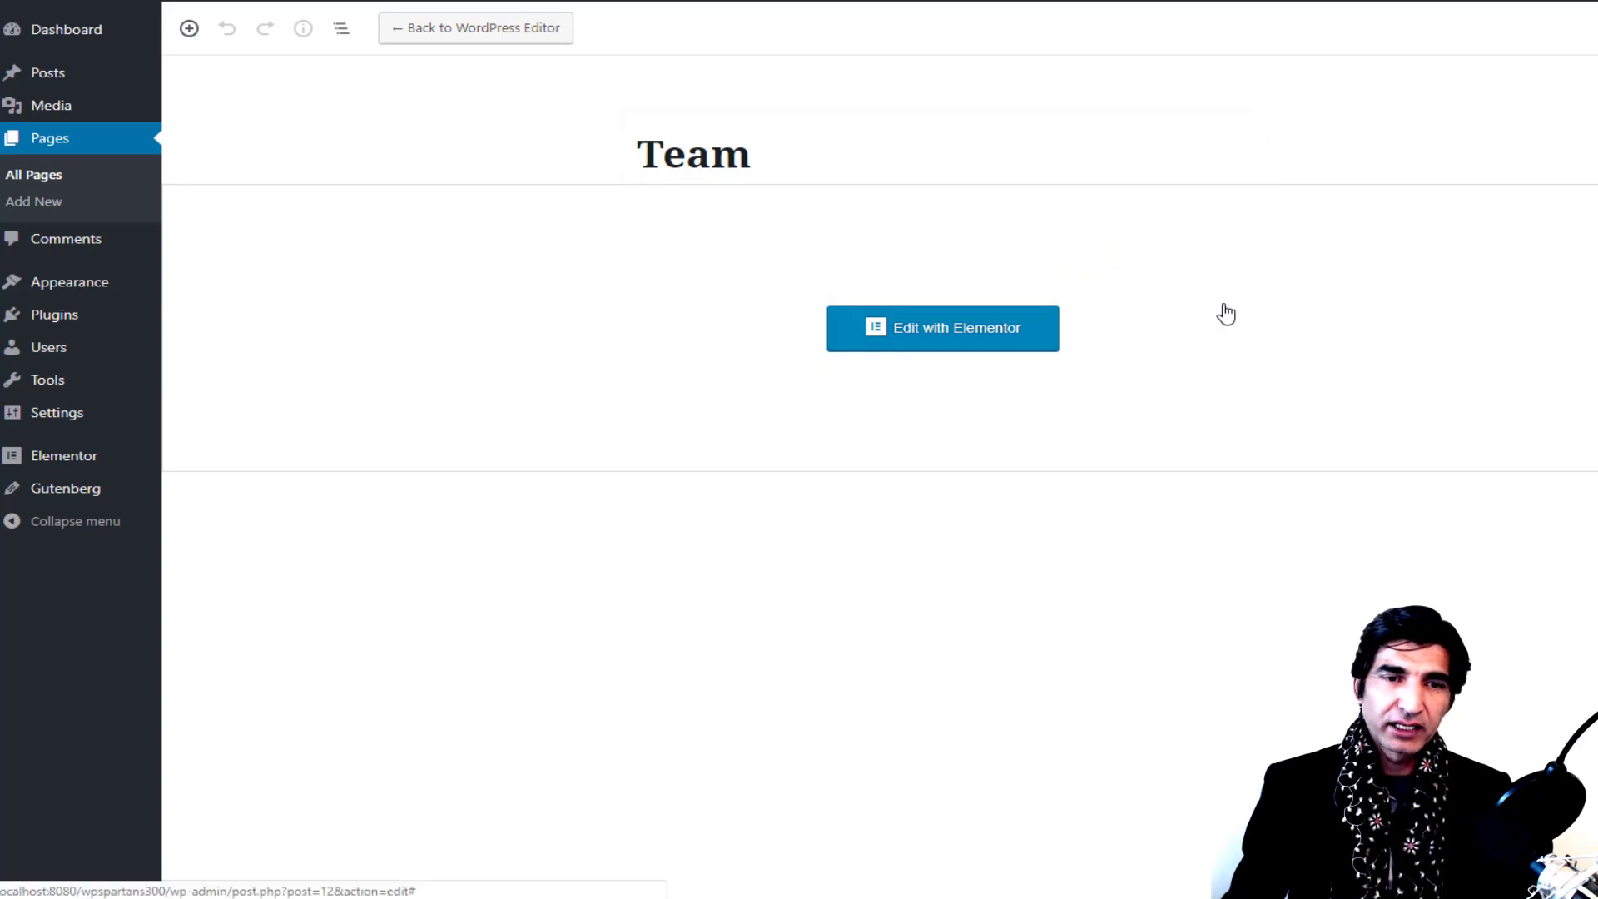
pyautogui.click(471, 37)
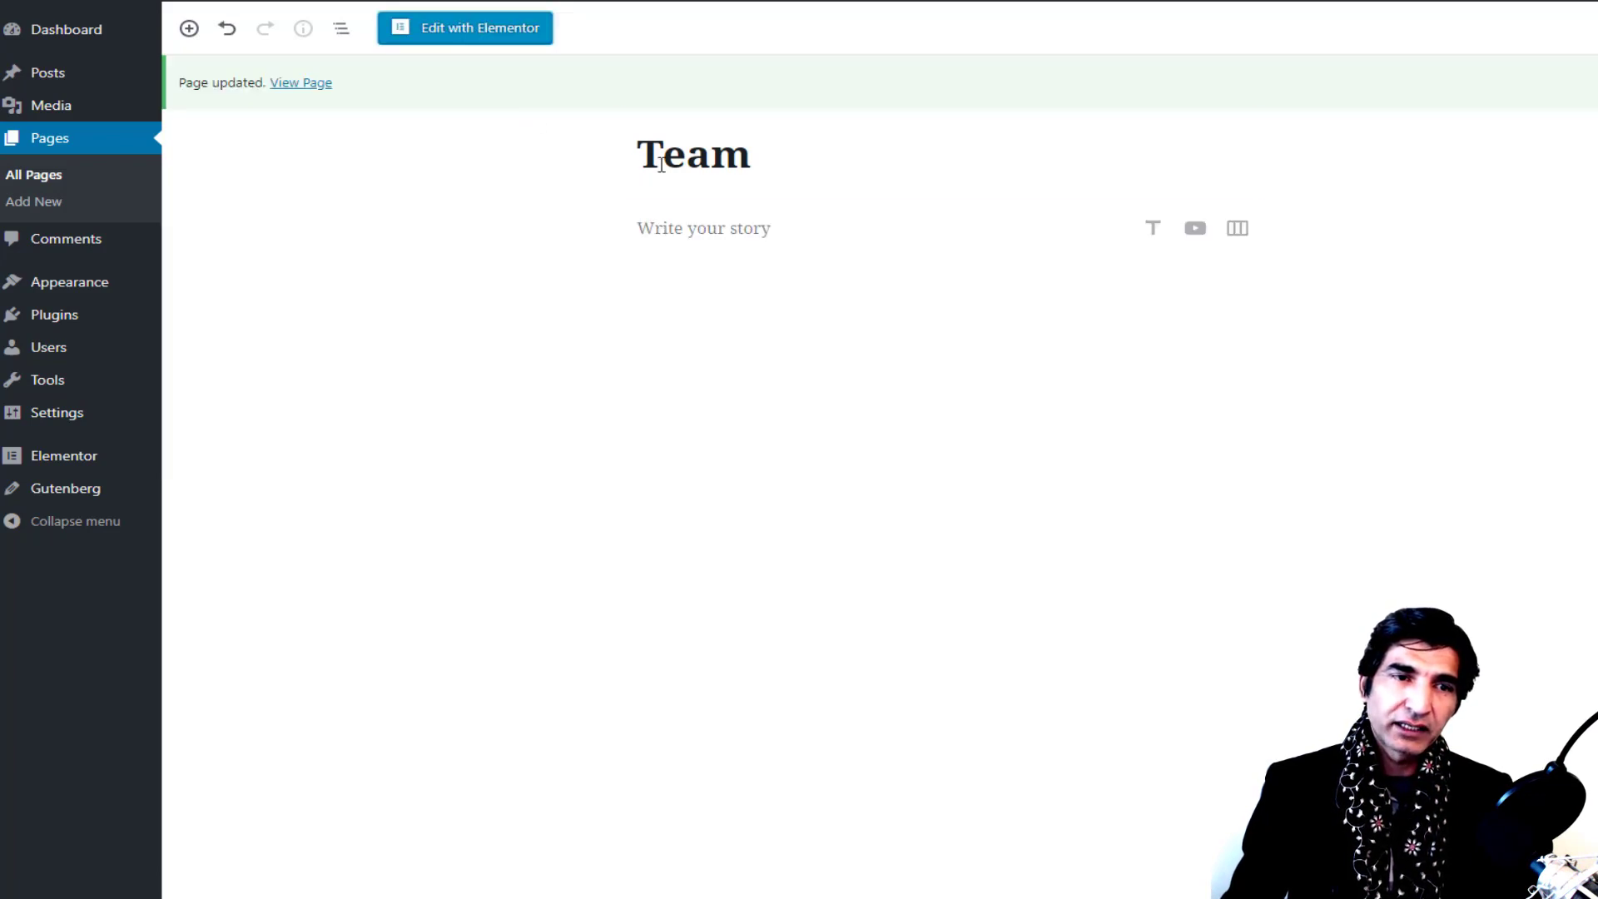
# Step: Check the block inserter and insert an empty YouTube embed block below the Team page's title
pyautogui.click(688, 243)
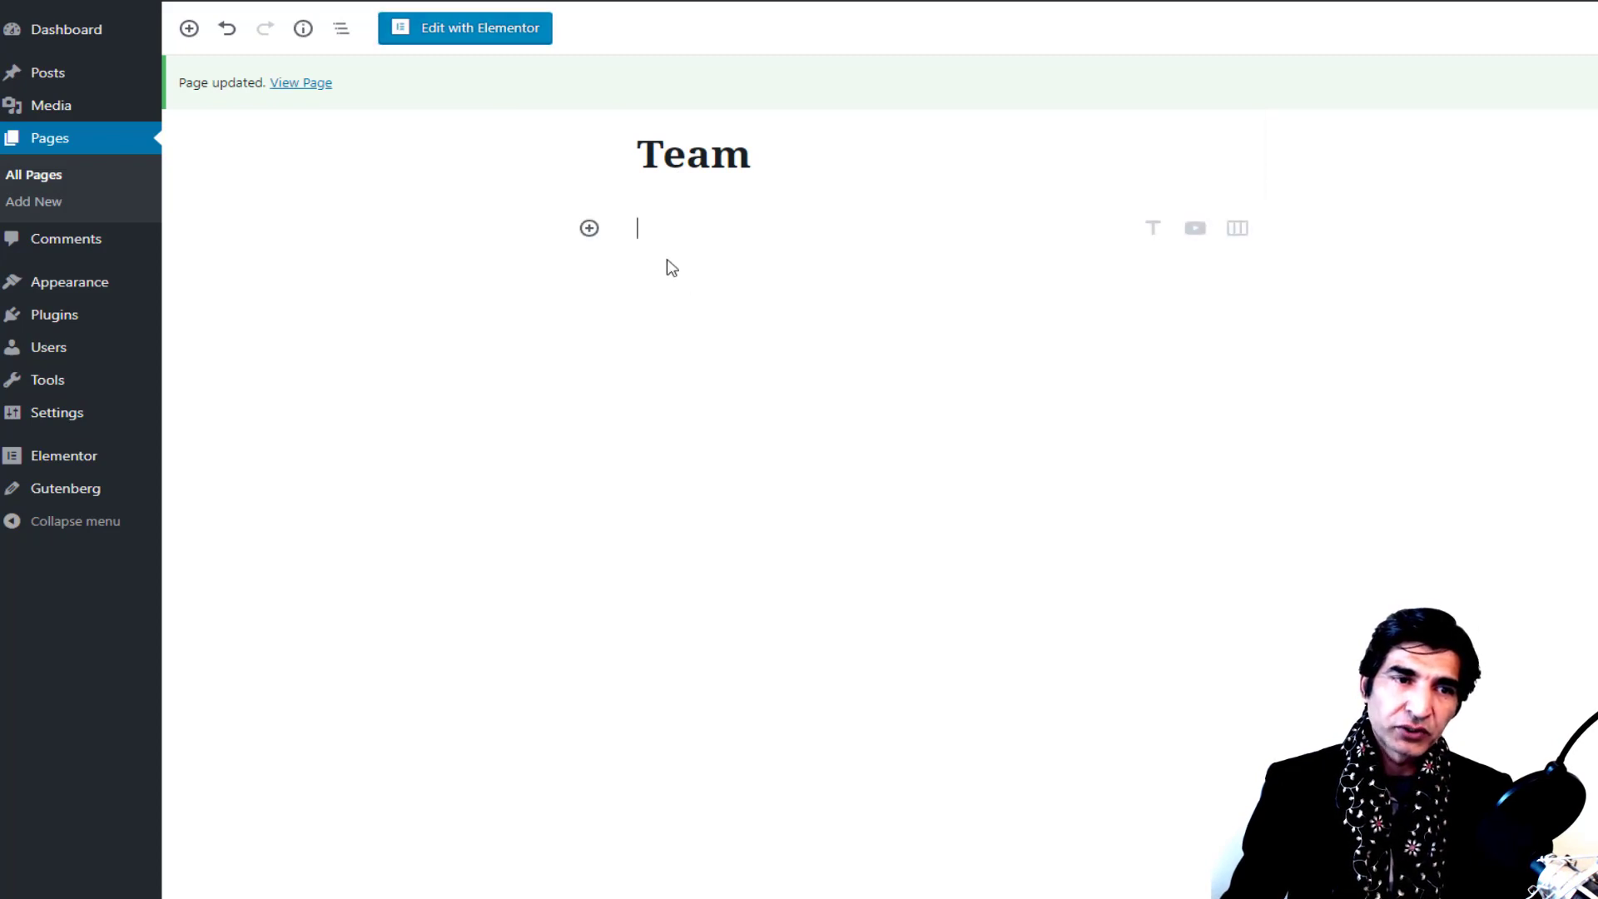
pyautogui.click(589, 228)
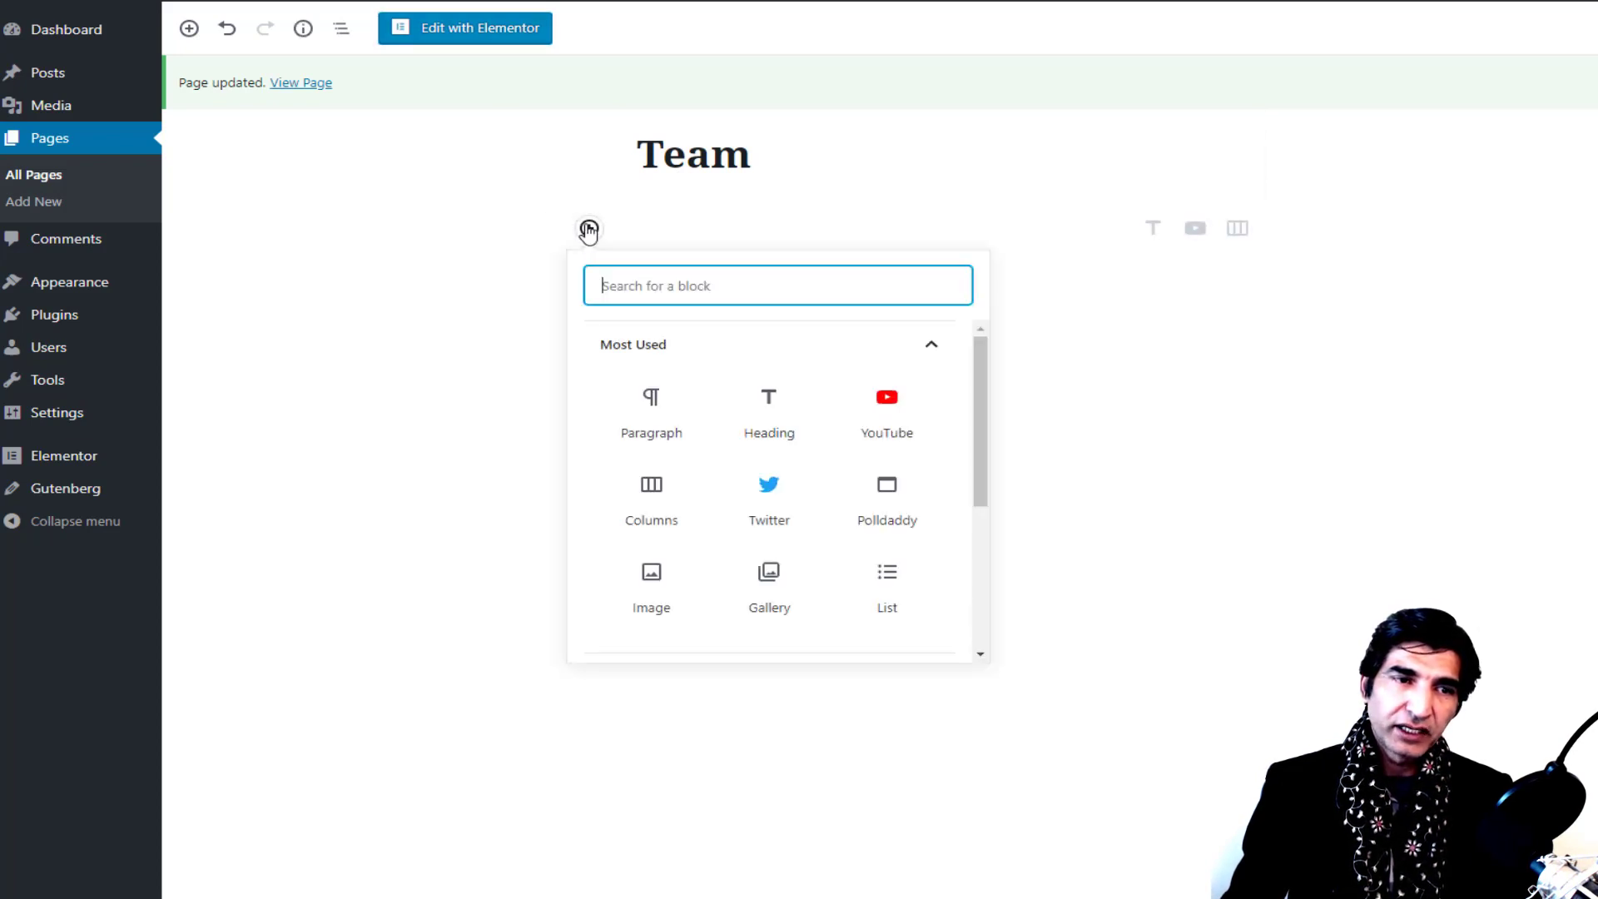
pyautogui.click(589, 229)
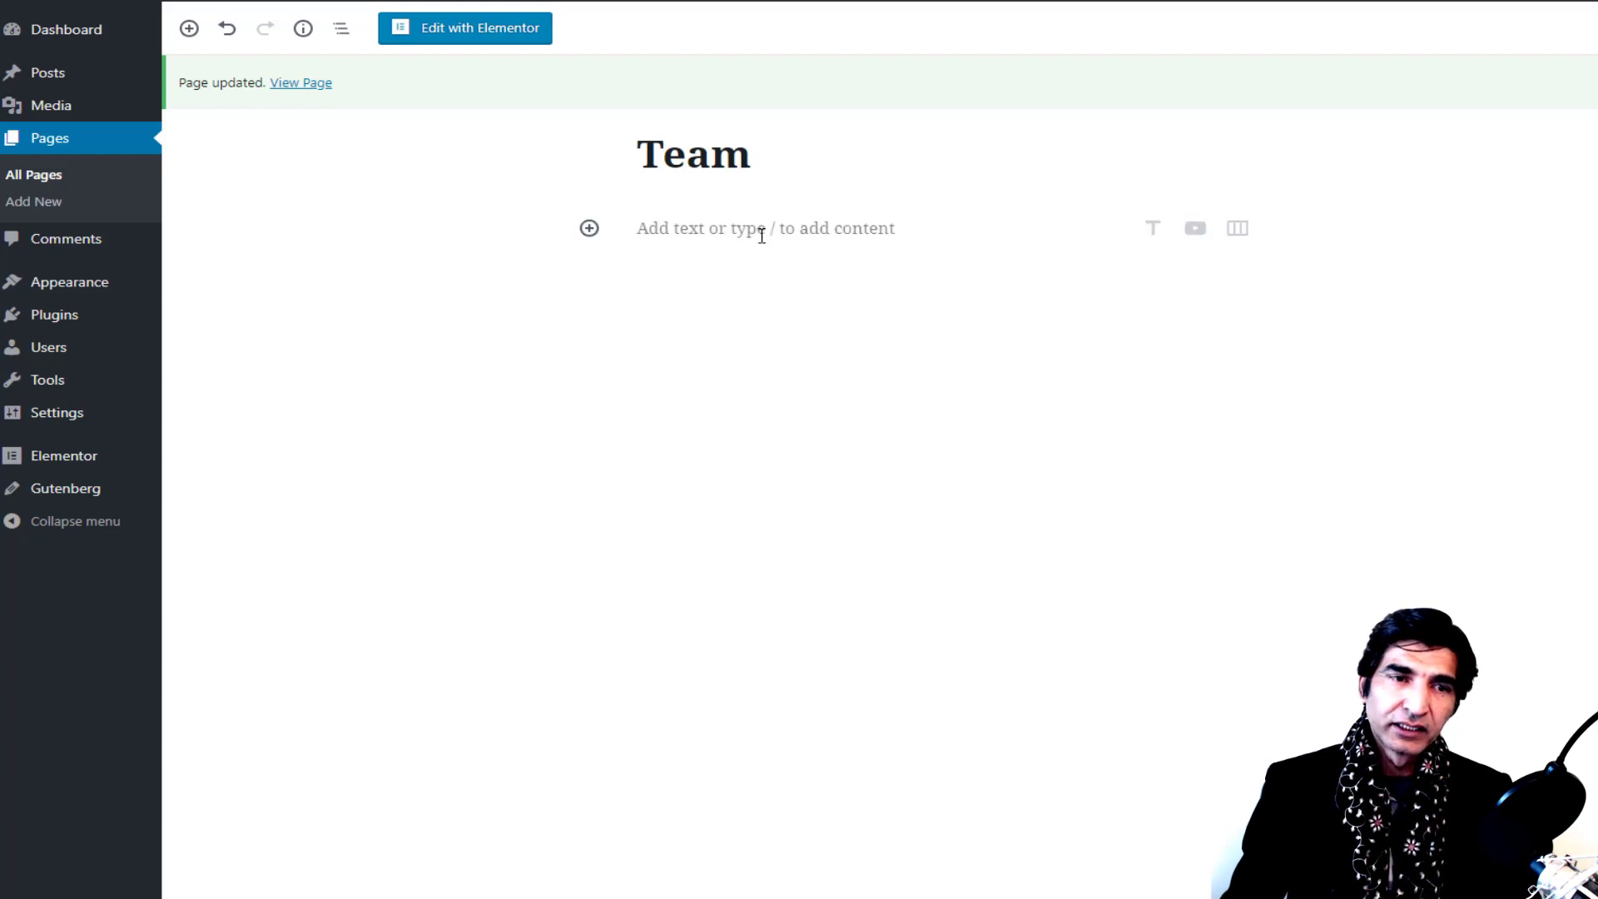
pyautogui.click(756, 233)
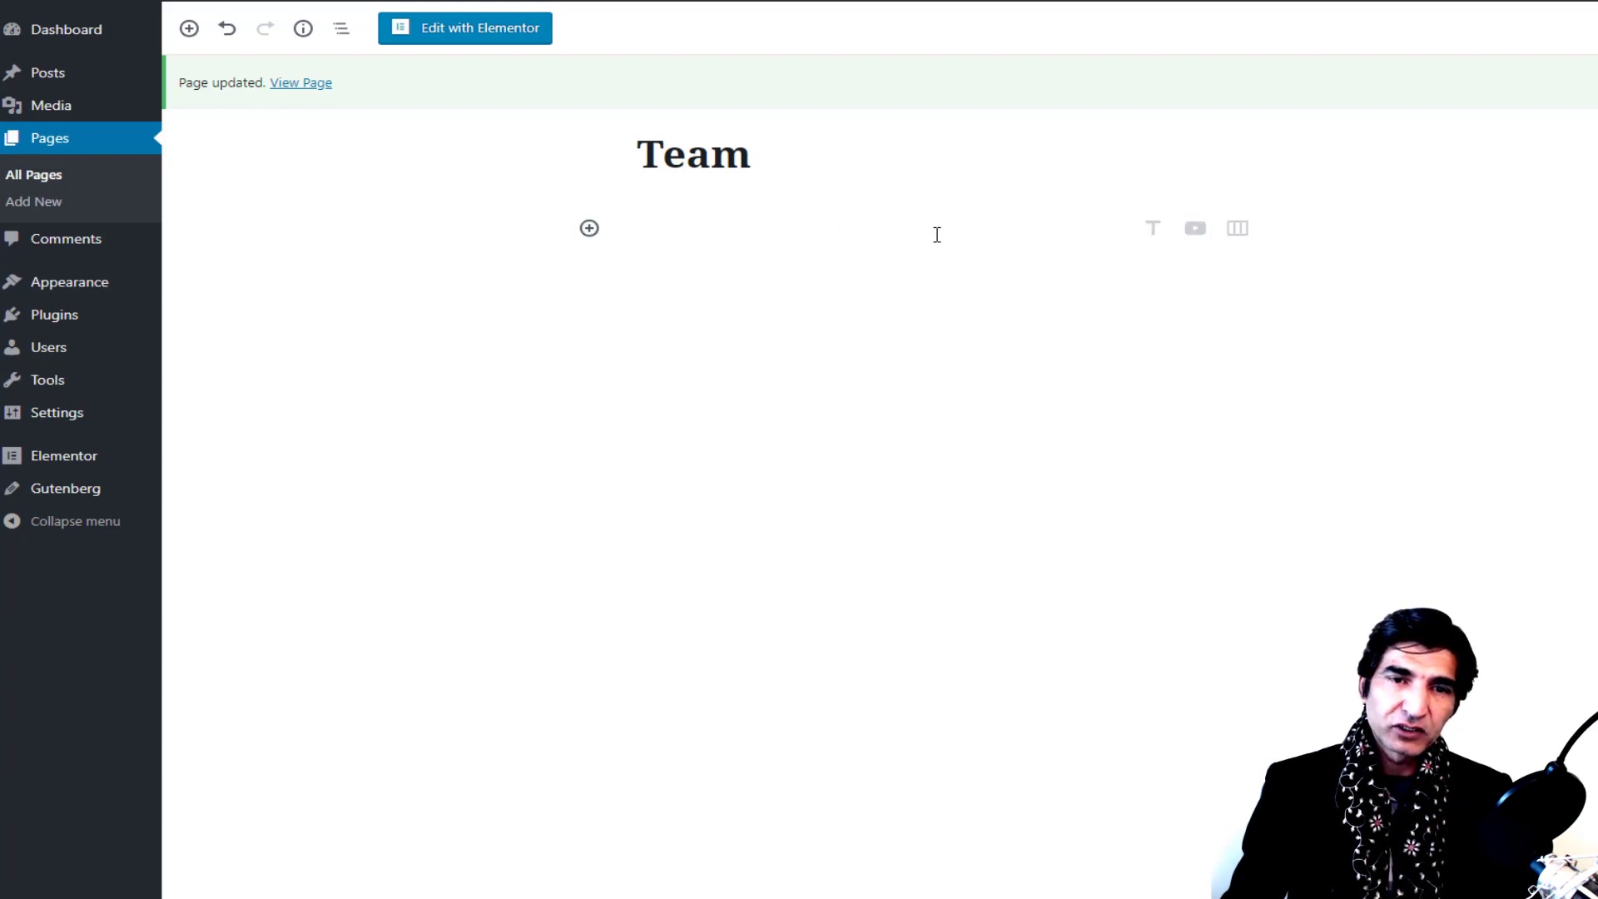
pyautogui.click(1190, 233)
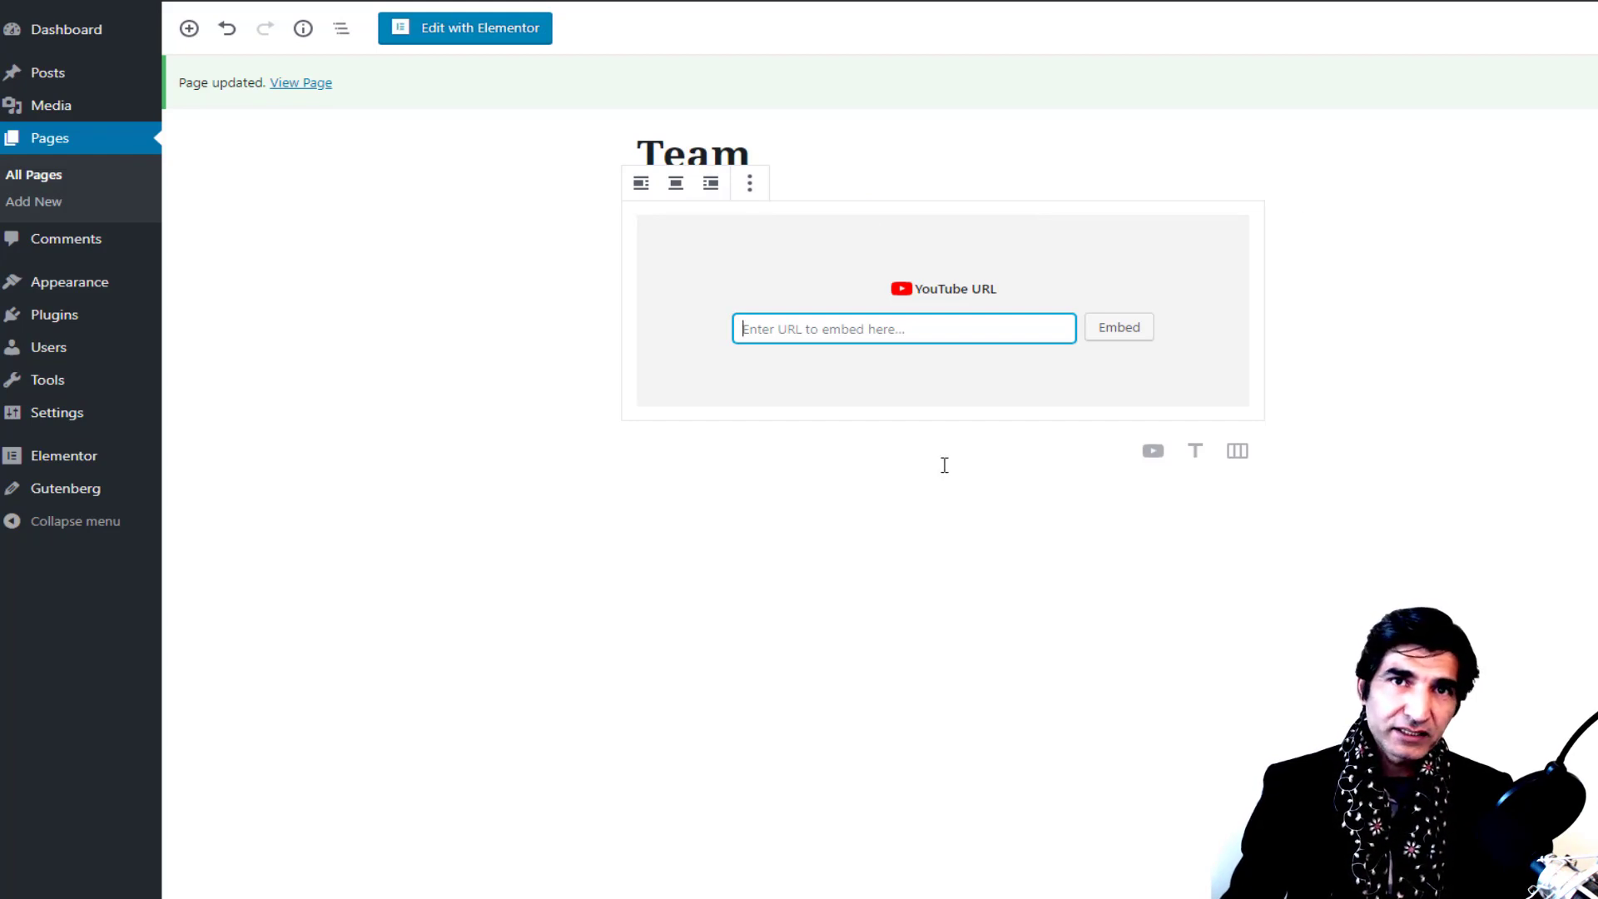
# Step: Start a new post without saving the Team page changes, and examine the block categories offered in its block library
pyautogui.moveTo(68, 71)
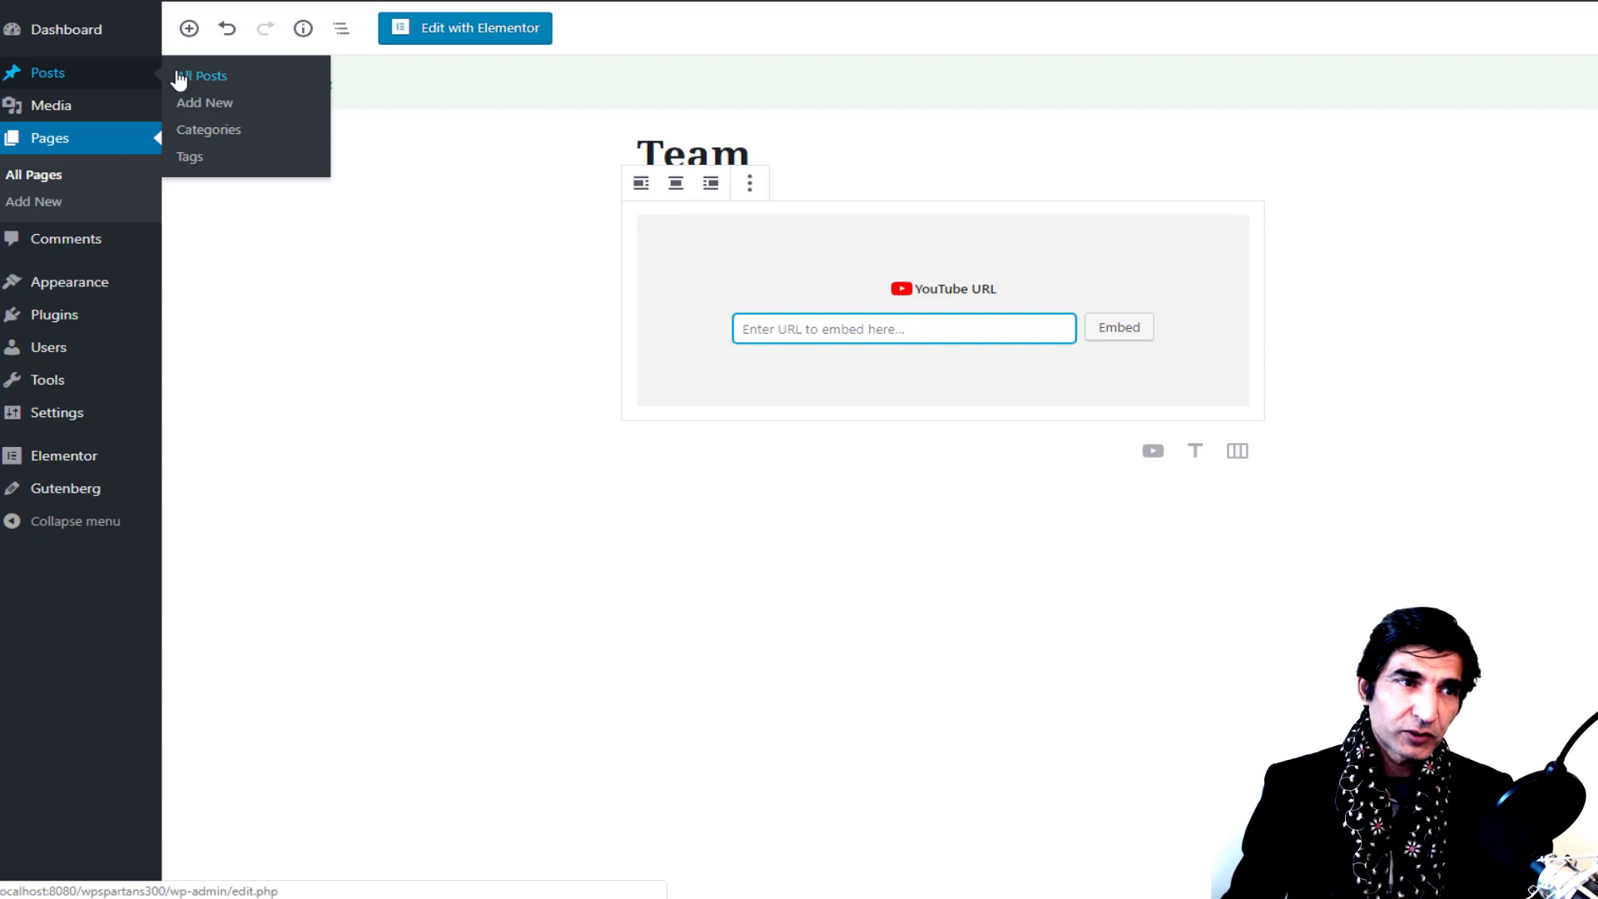
pyautogui.click(218, 104)
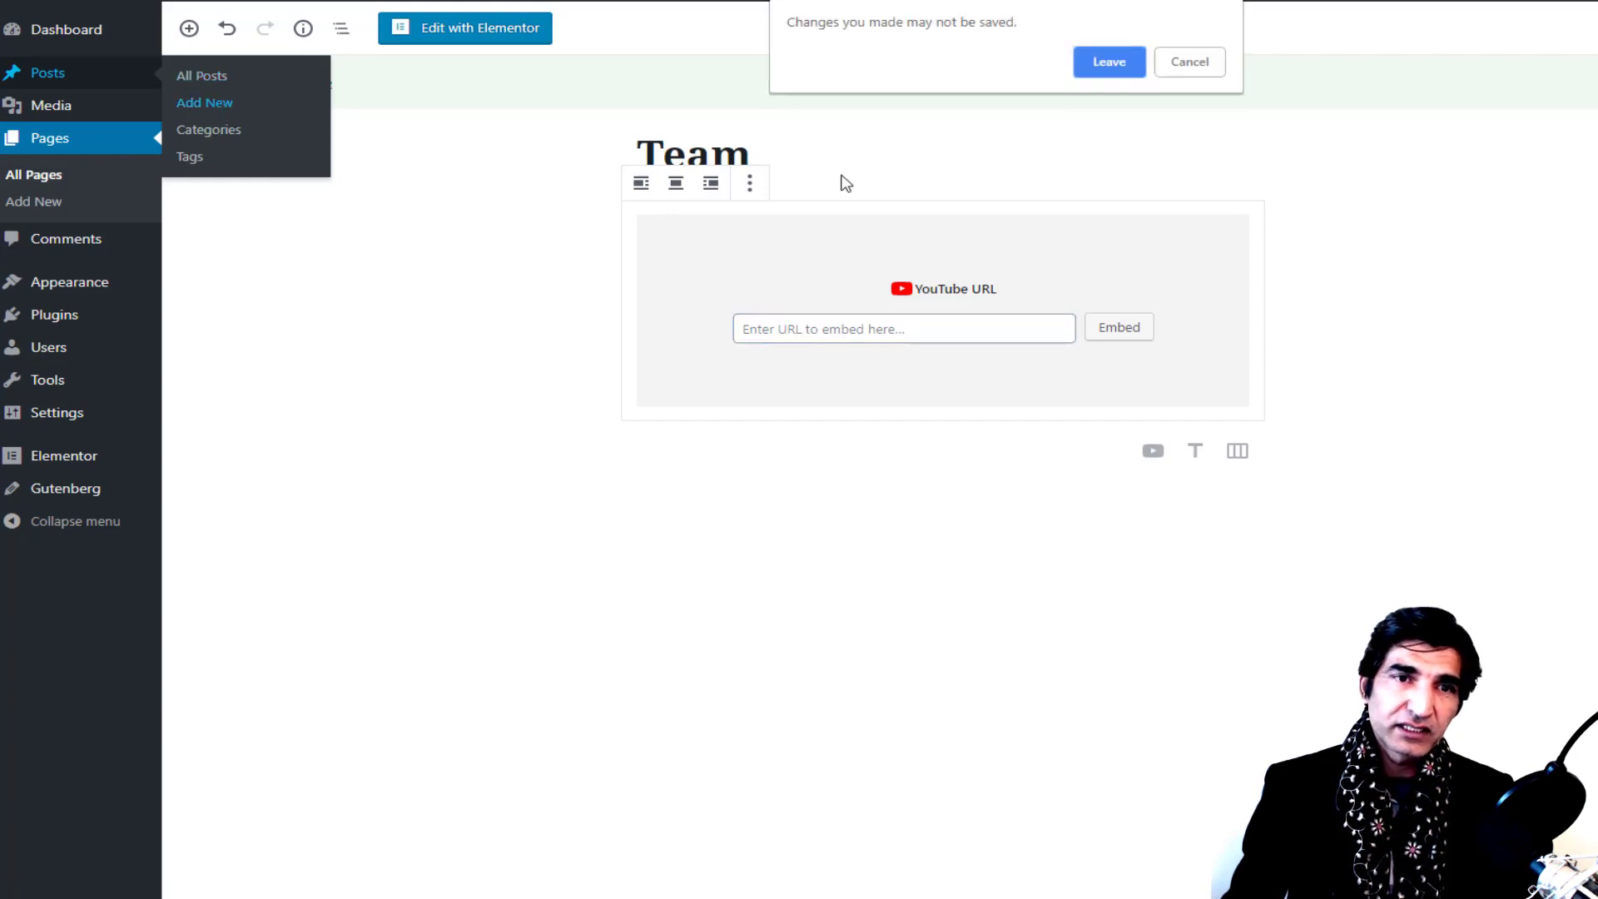
pyautogui.click(1110, 62)
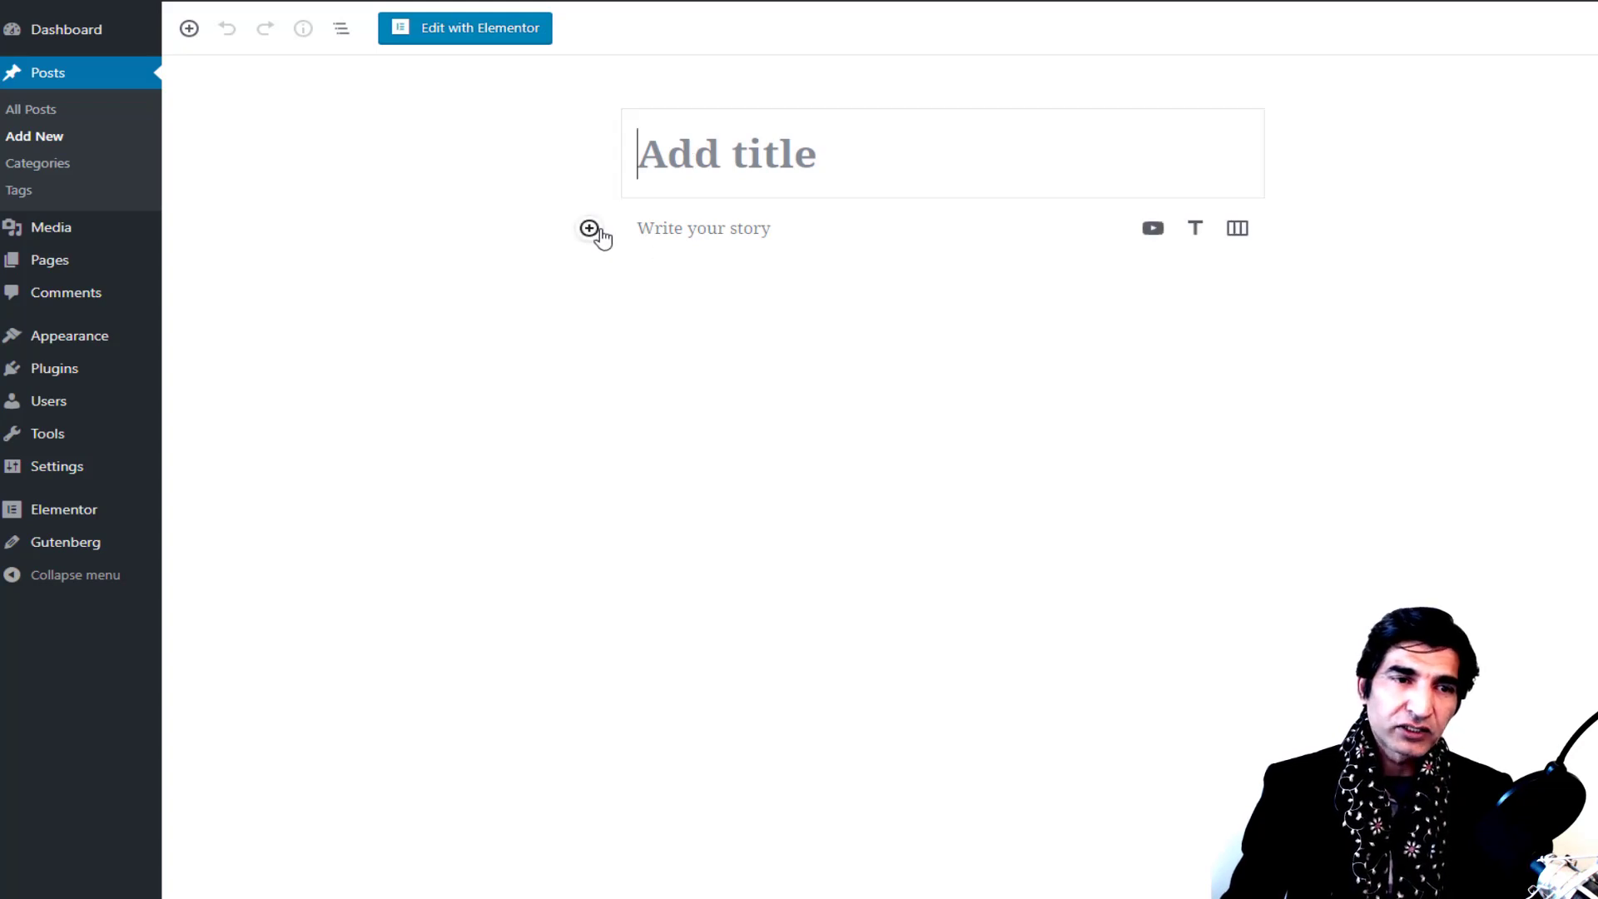
pyautogui.click(590, 228)
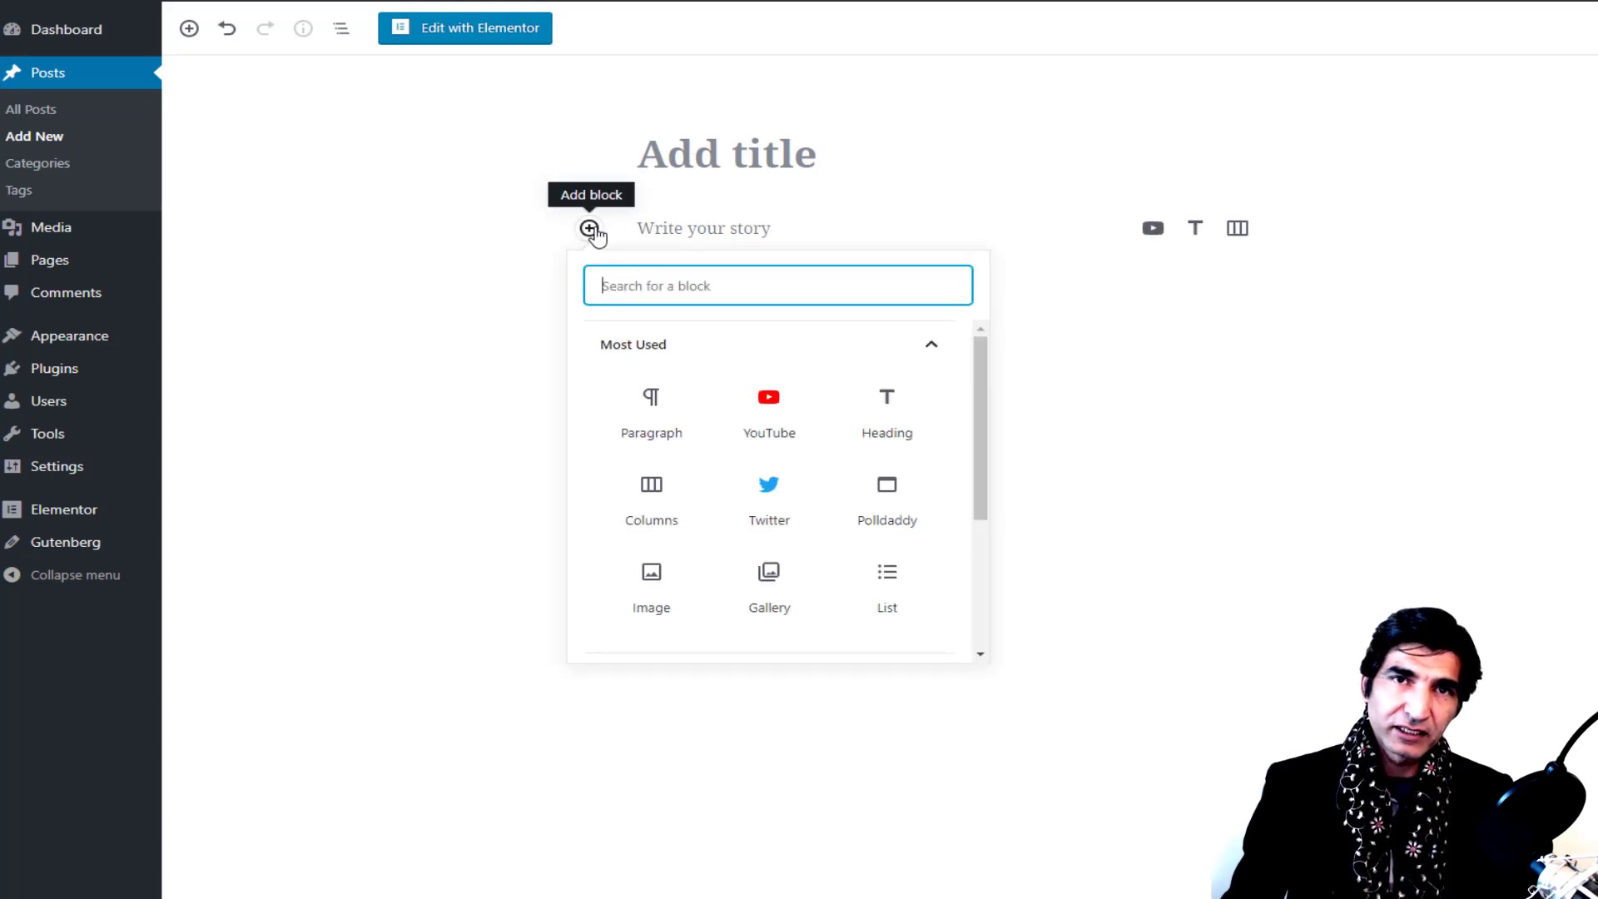
pyautogui.click(327, 247)
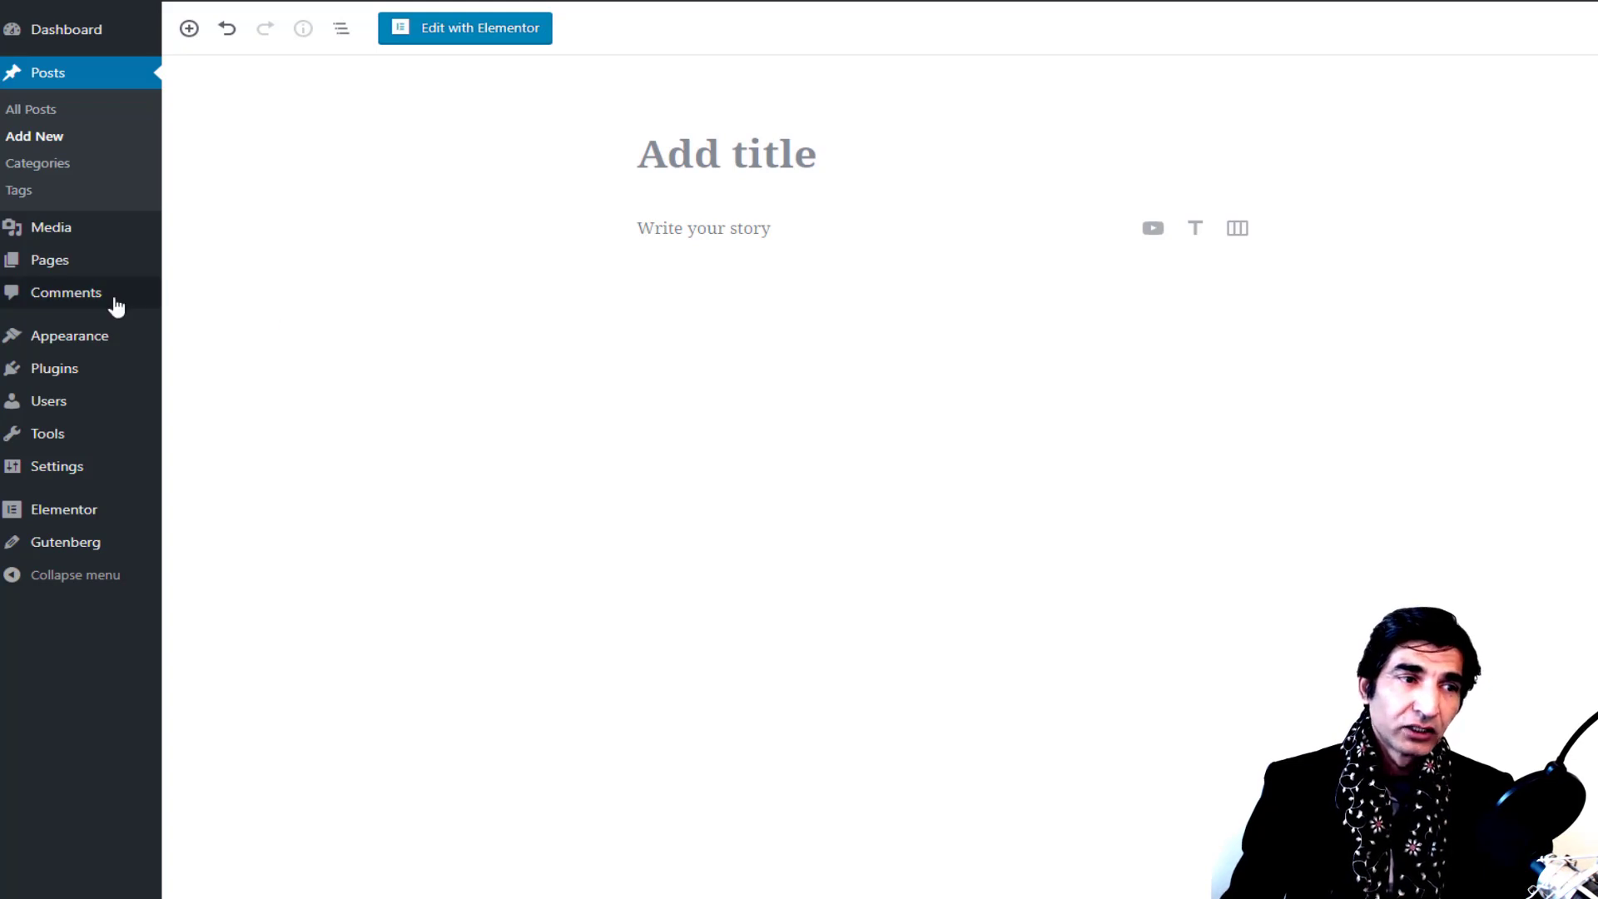
pyautogui.moveTo(115, 247)
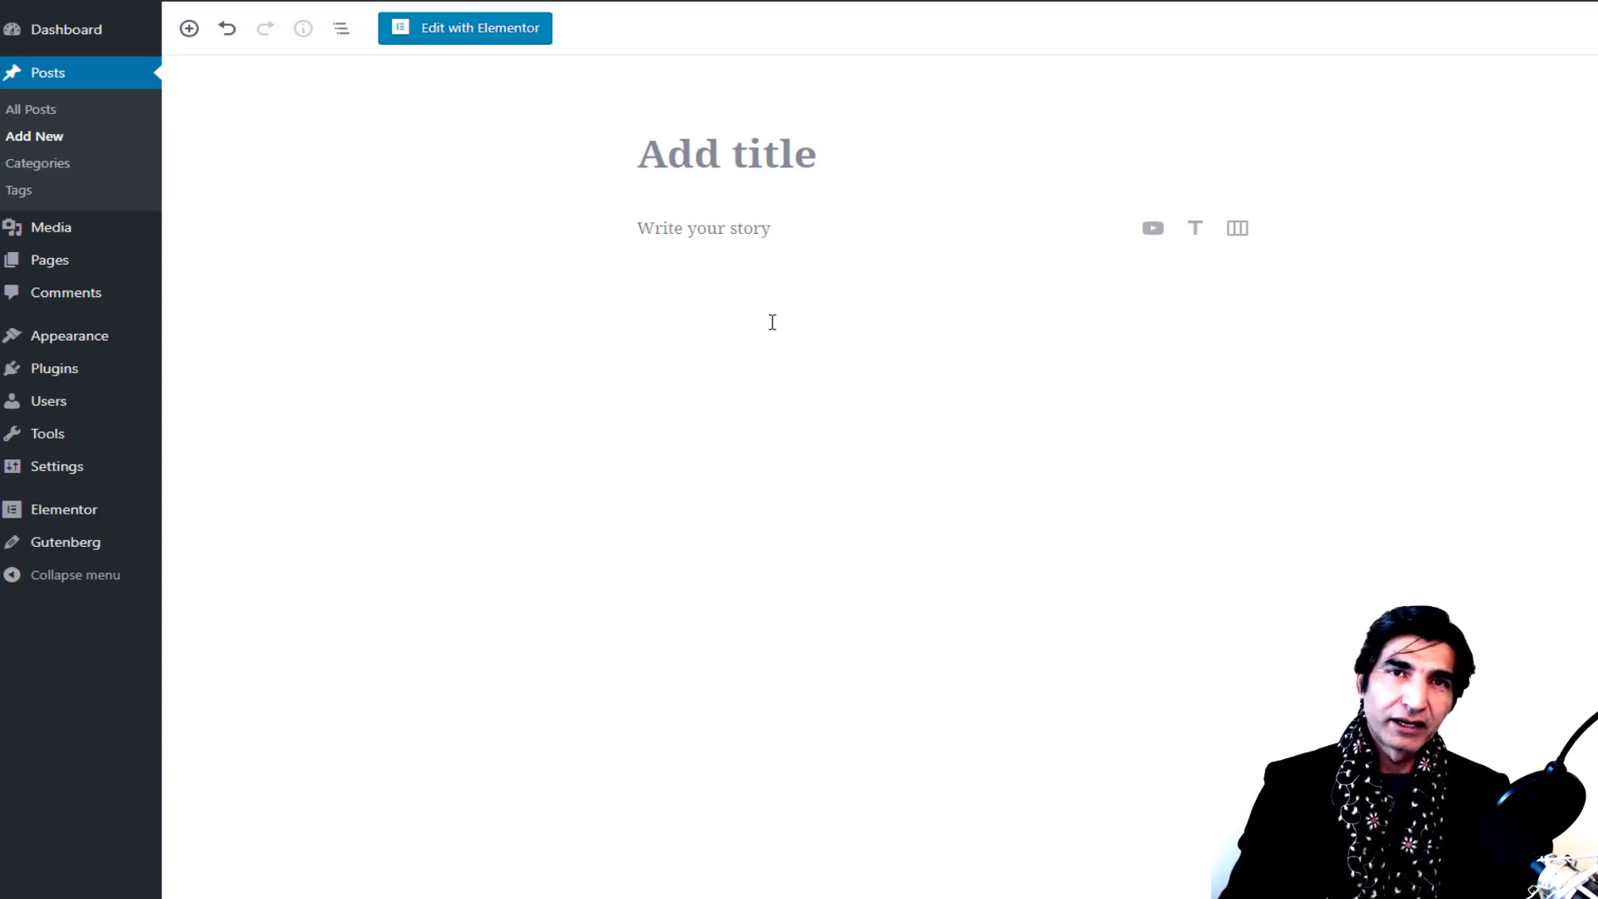
pyautogui.click(189, 28)
pyautogui.scroll(-3, 370, 225)
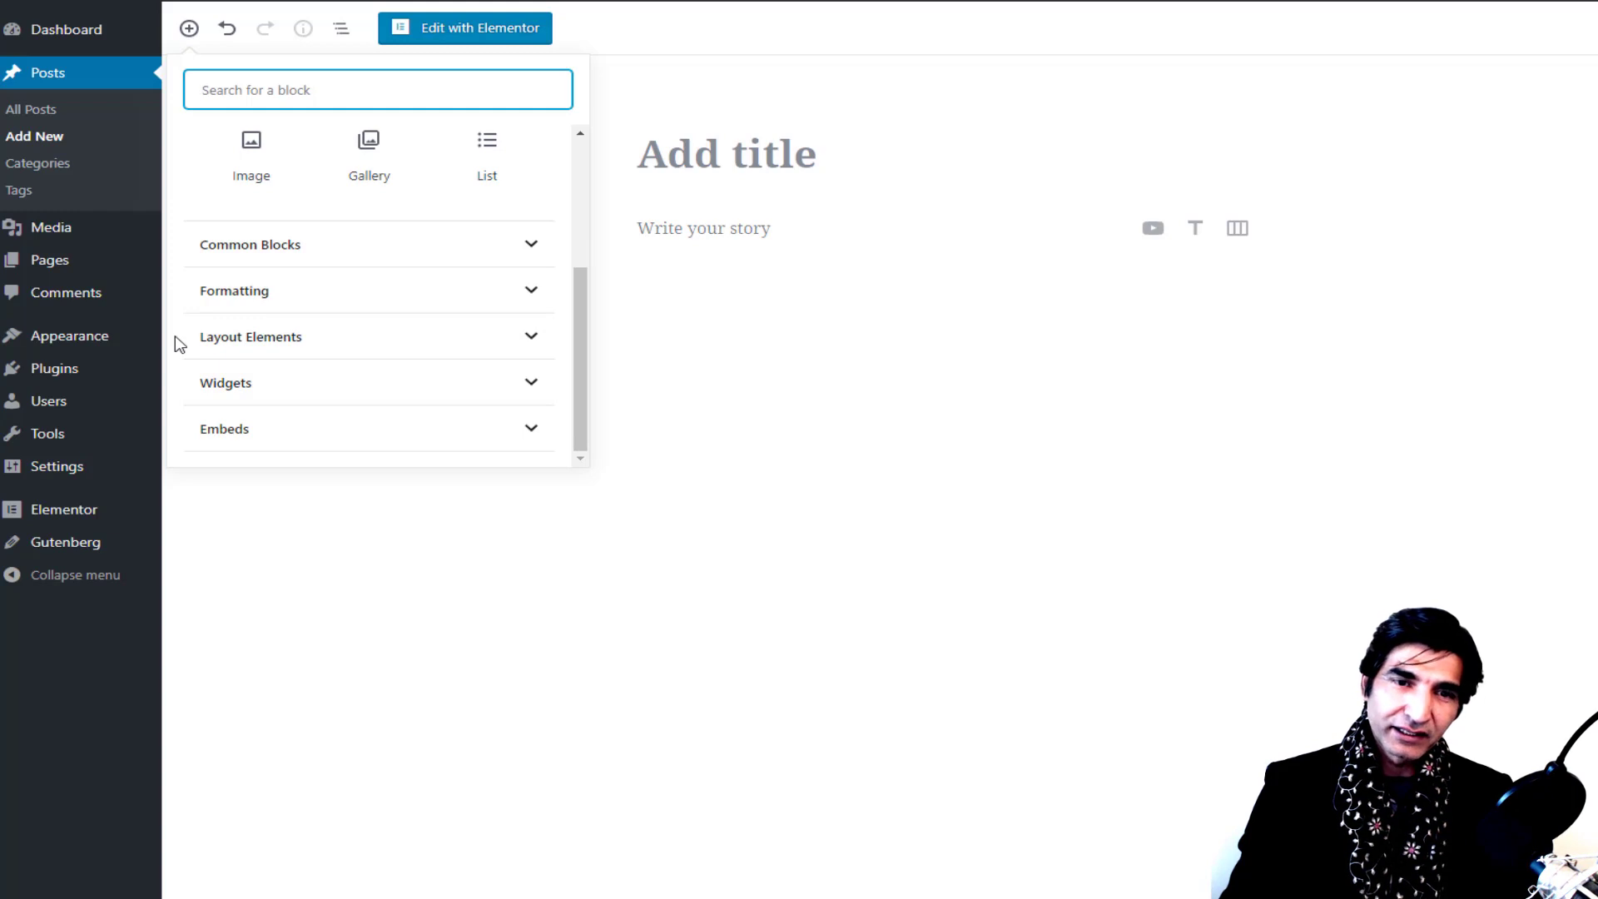
pyautogui.click(920, 400)
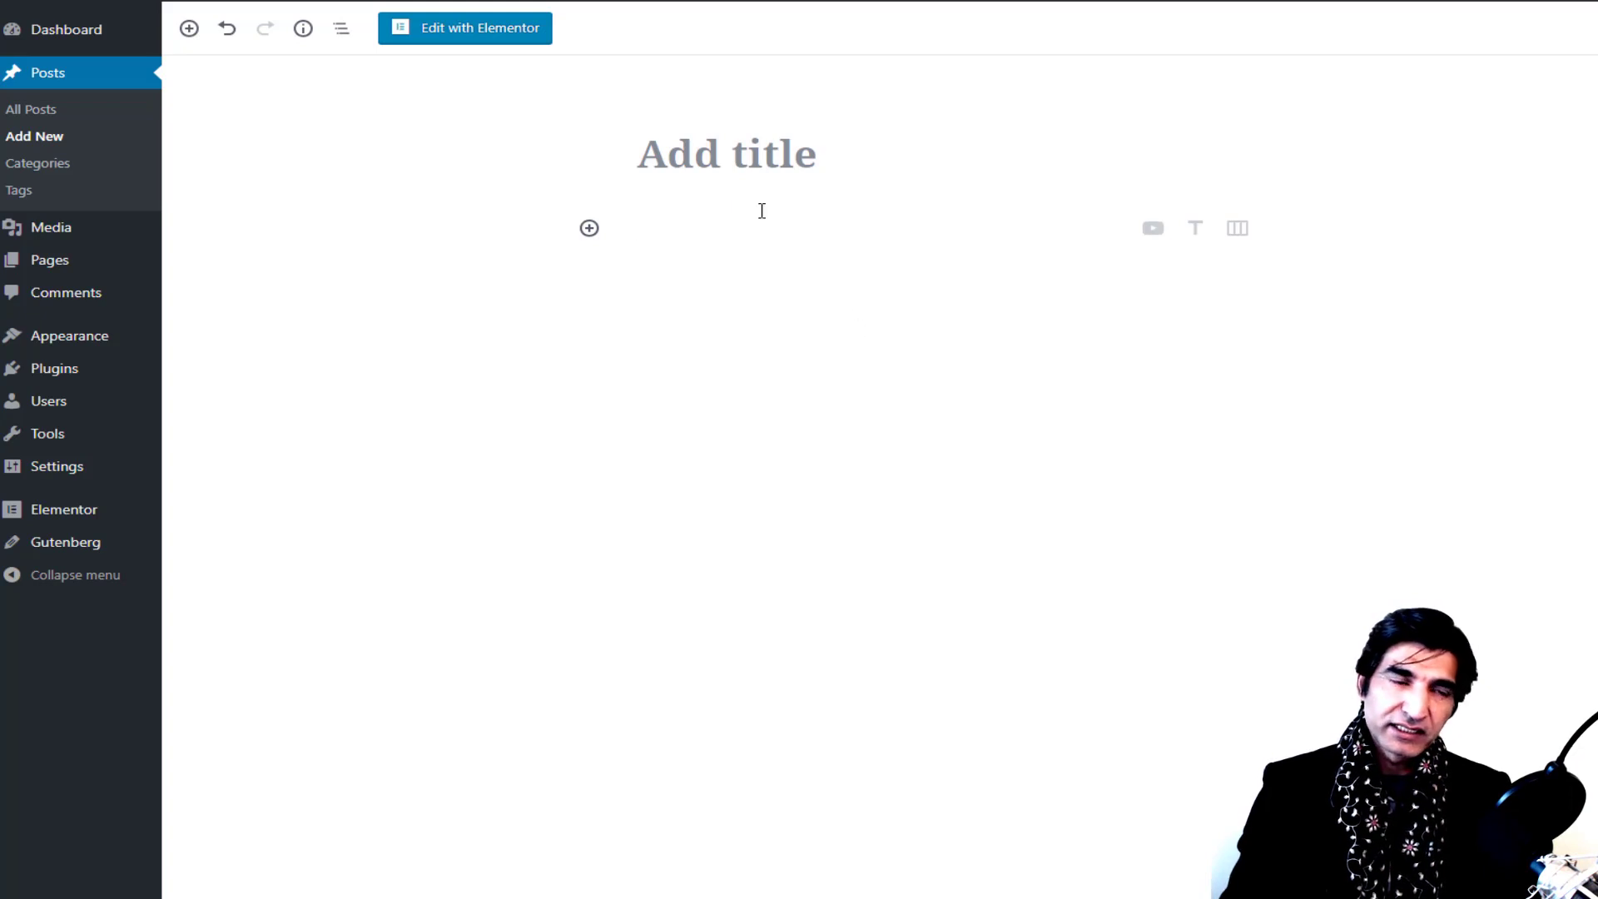
# Step: Open the Gutenberg demo post, discarding the blank post, and read through its opening text and image blocks
pyautogui.moveTo(75, 551)
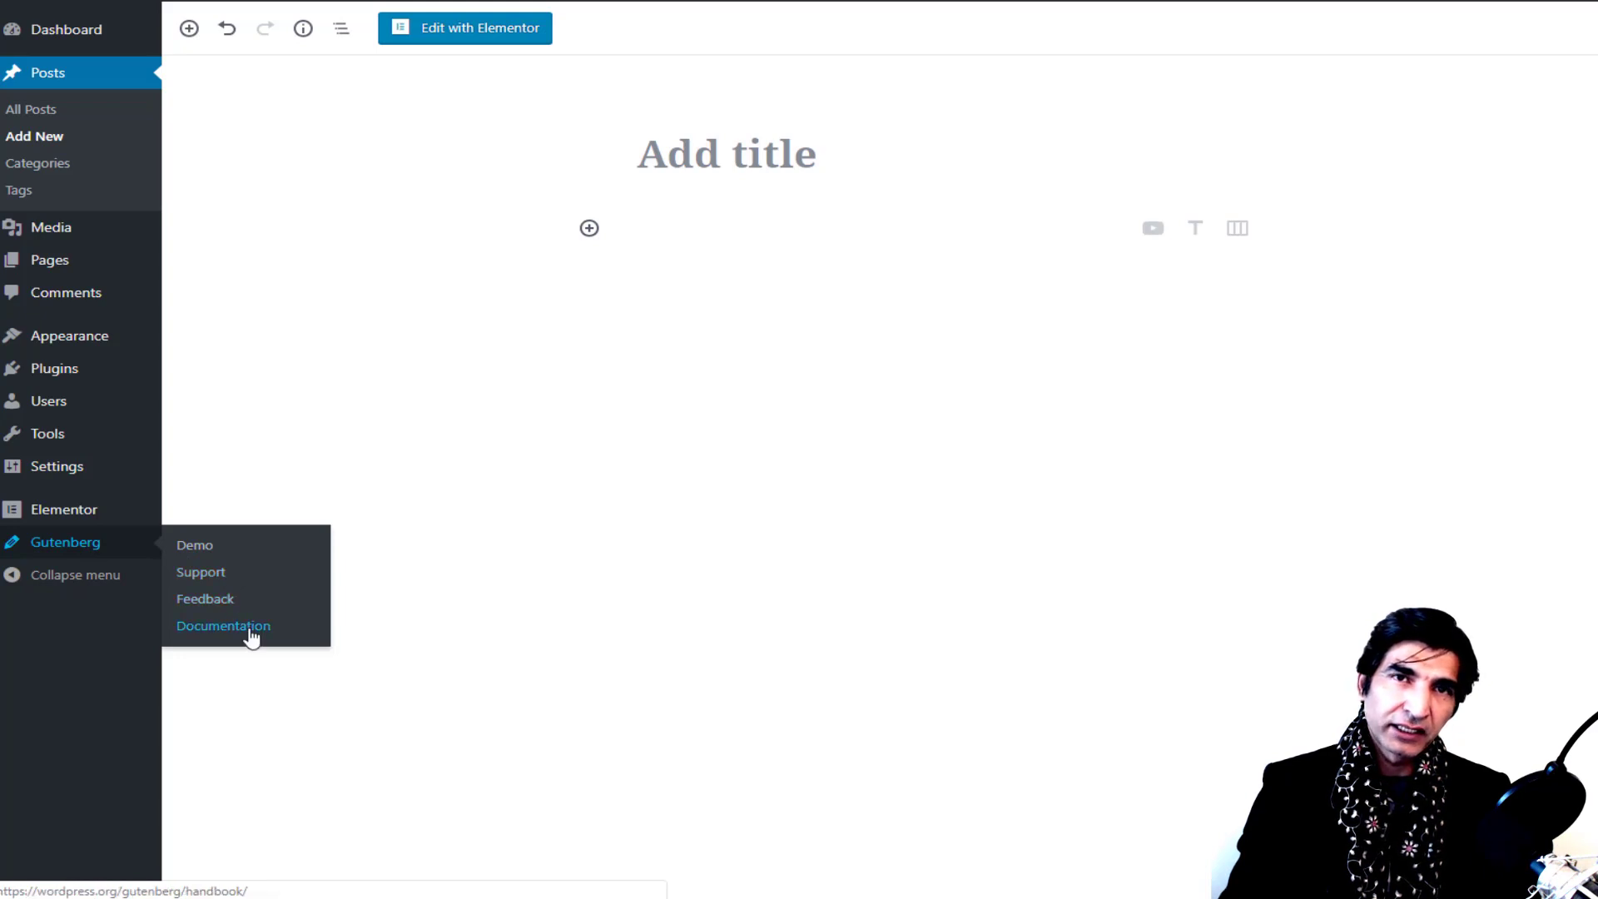
pyautogui.click(213, 559)
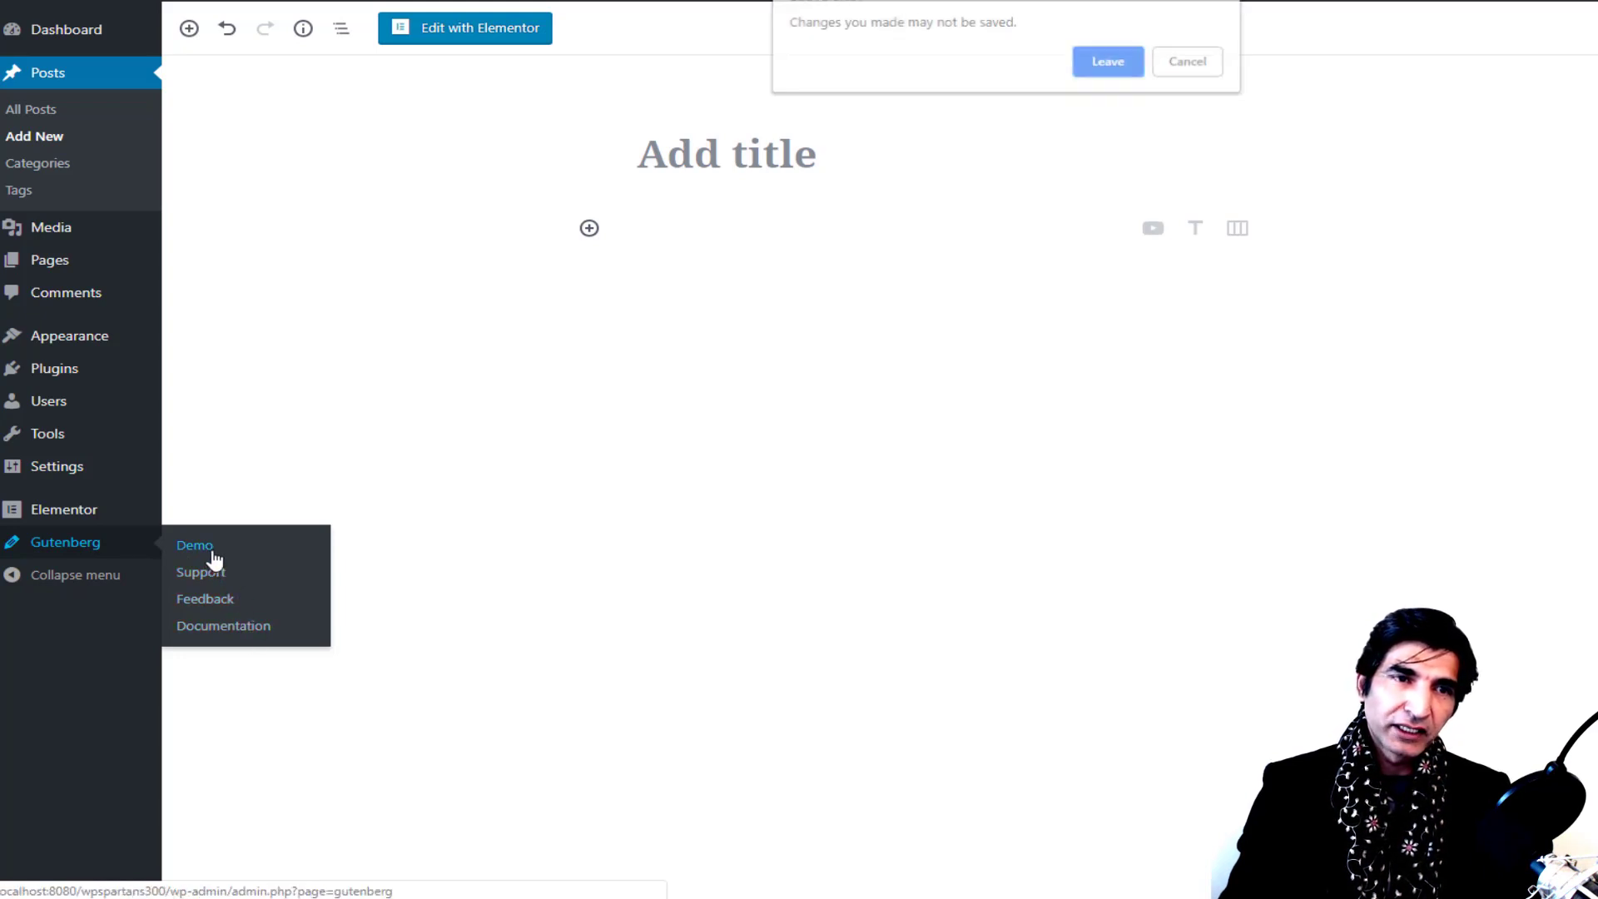
pyautogui.click(1109, 66)
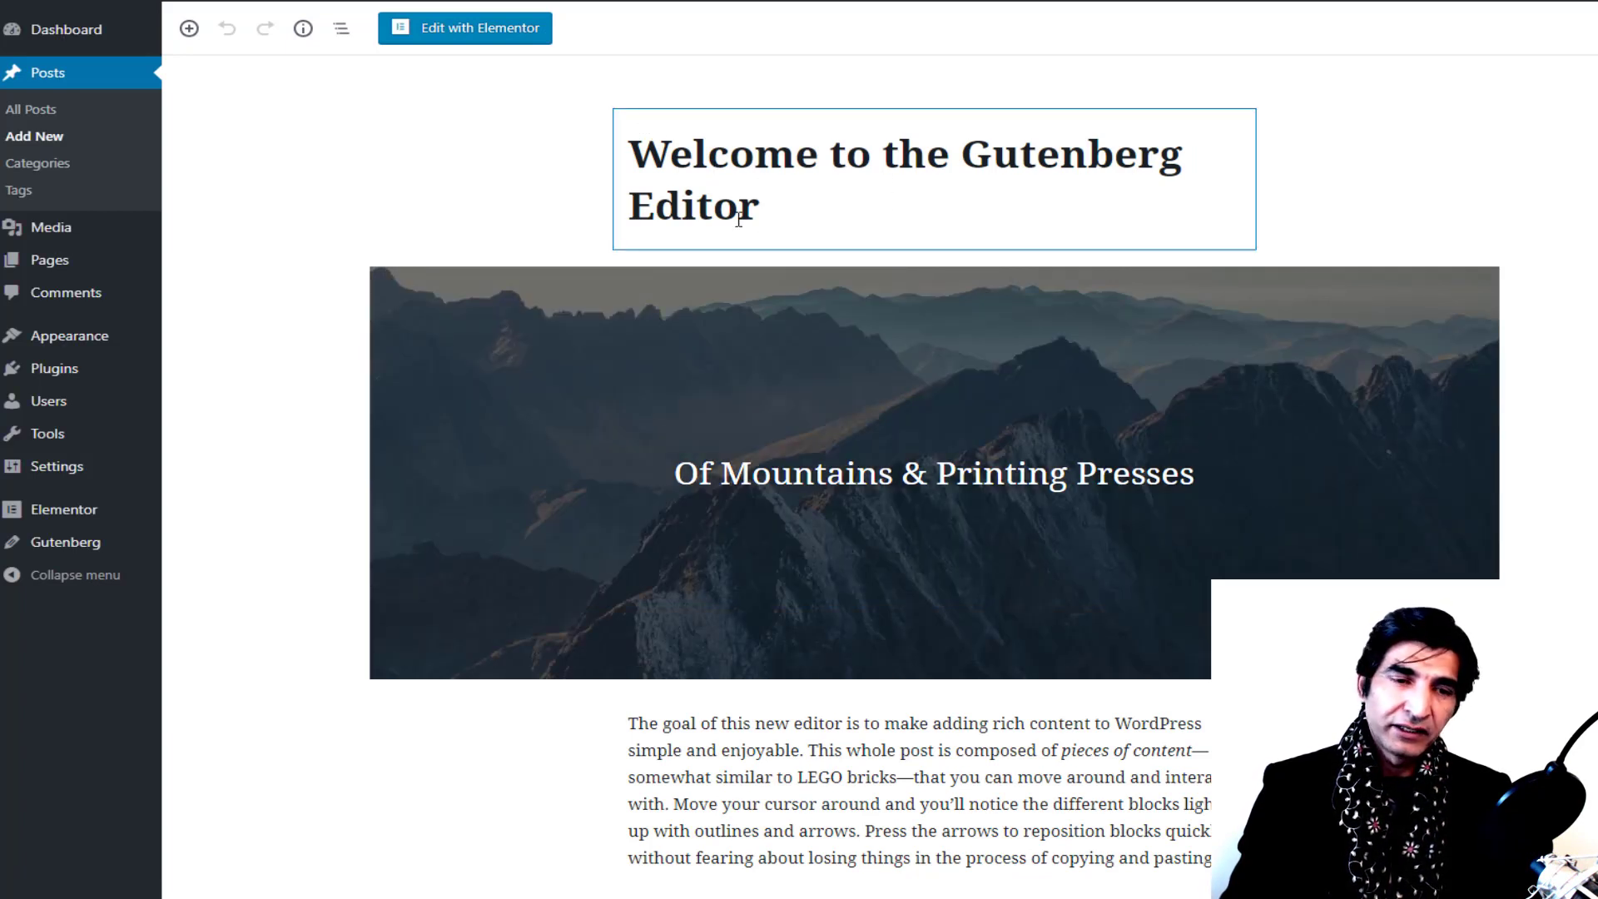
pyautogui.scroll(-2, 744, 229)
pyautogui.scroll(-3, 744, 403)
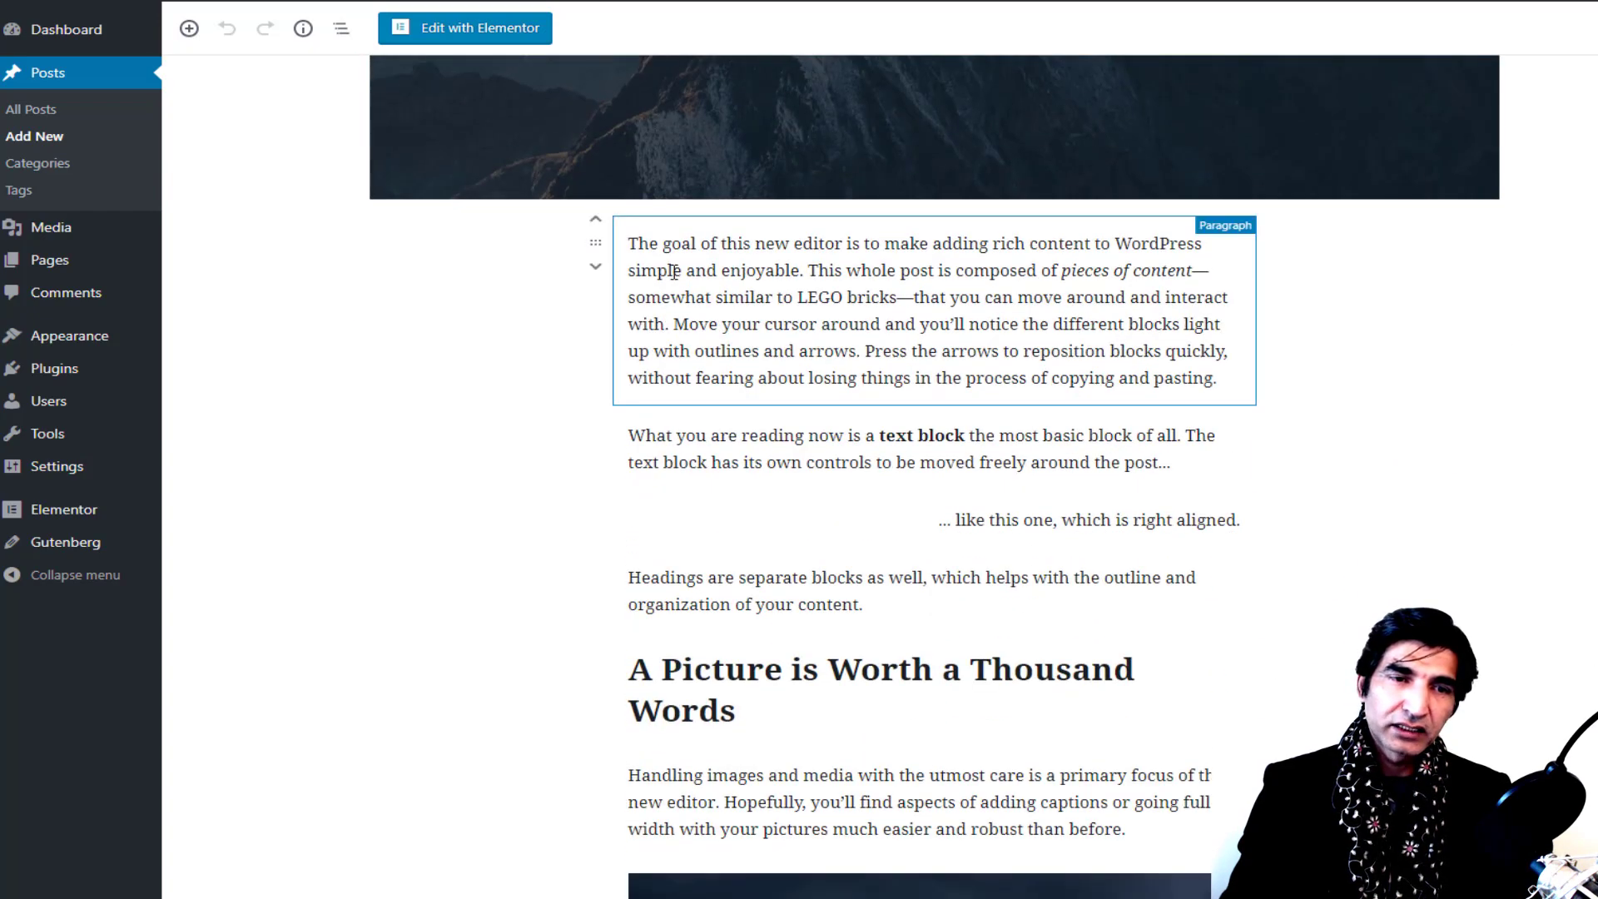
pyautogui.scroll(-5, 898, 310)
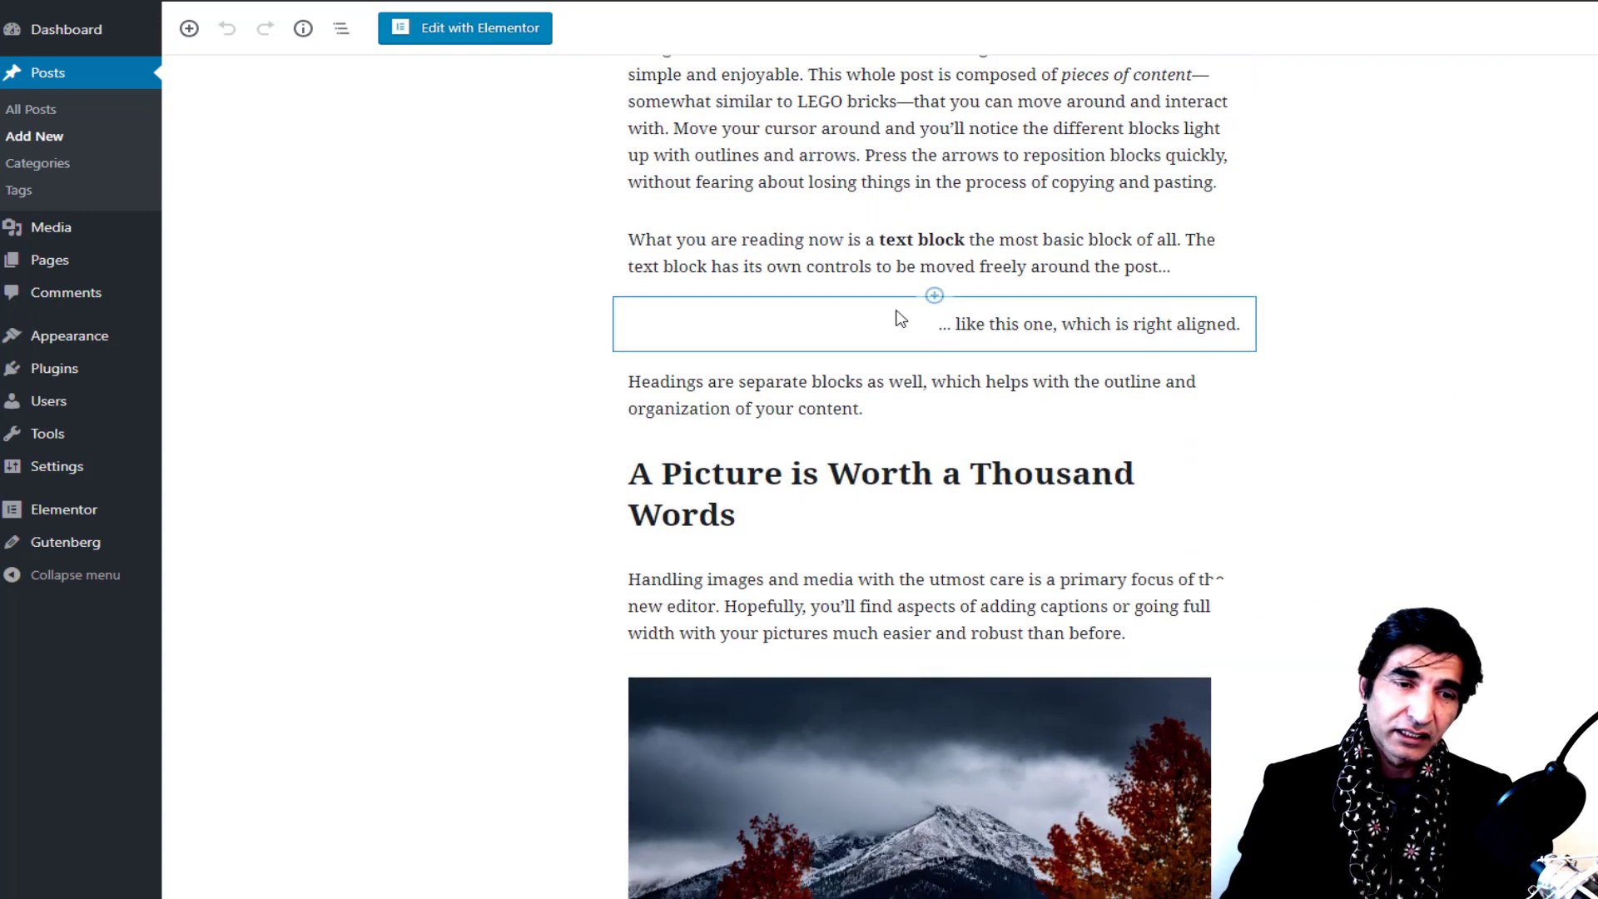
pyautogui.scroll(-3, 902, 314)
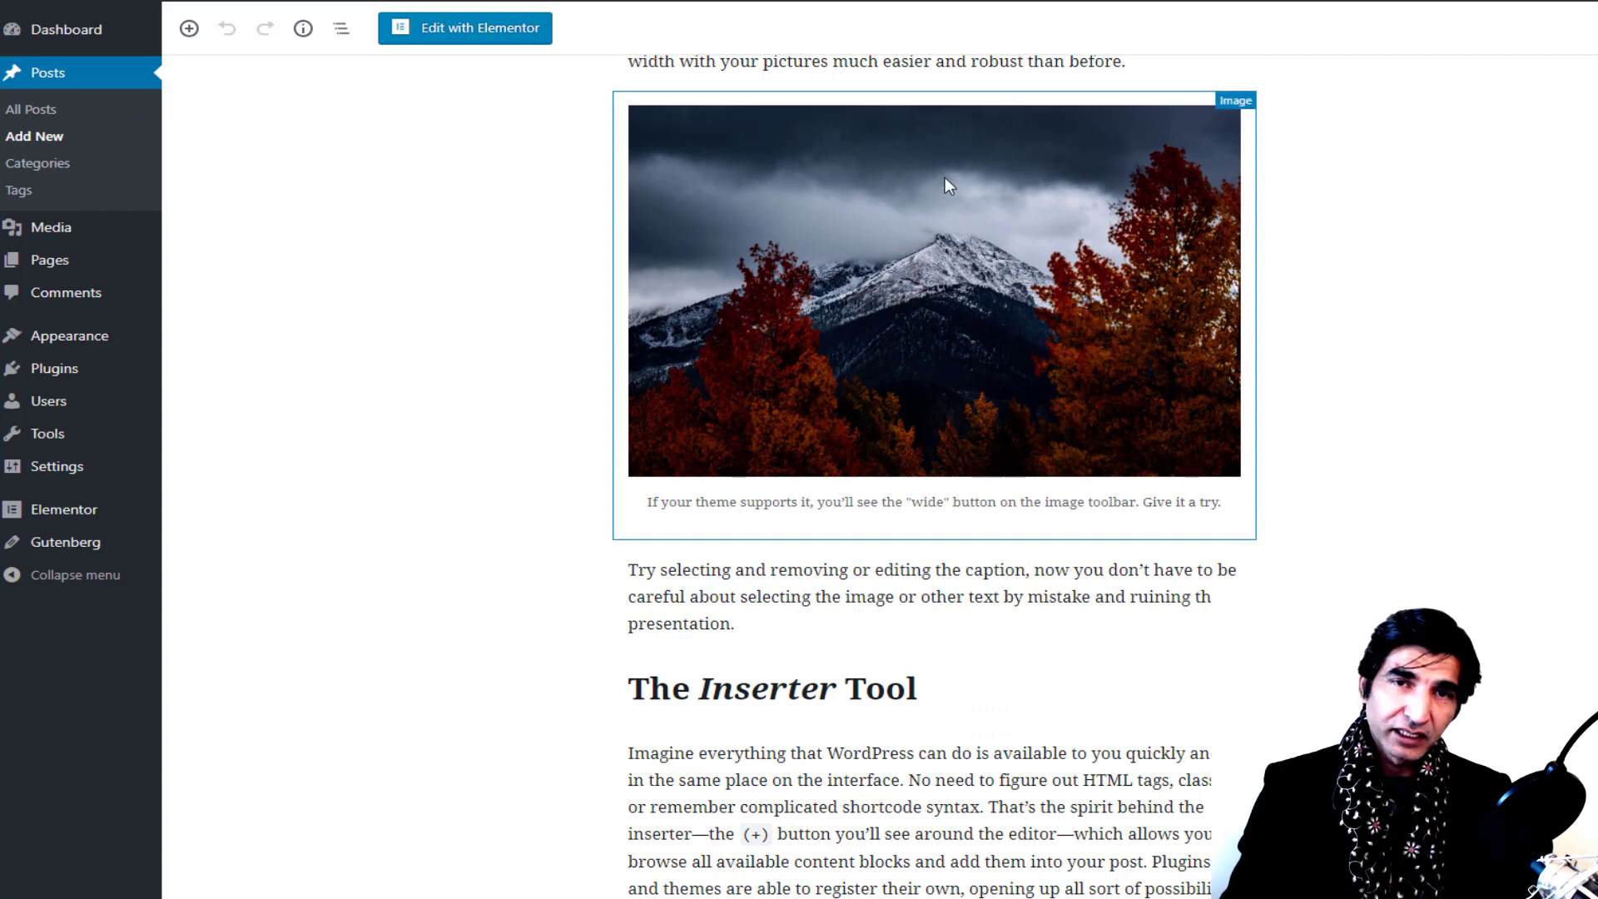
pyautogui.scroll(-4, 947, 178)
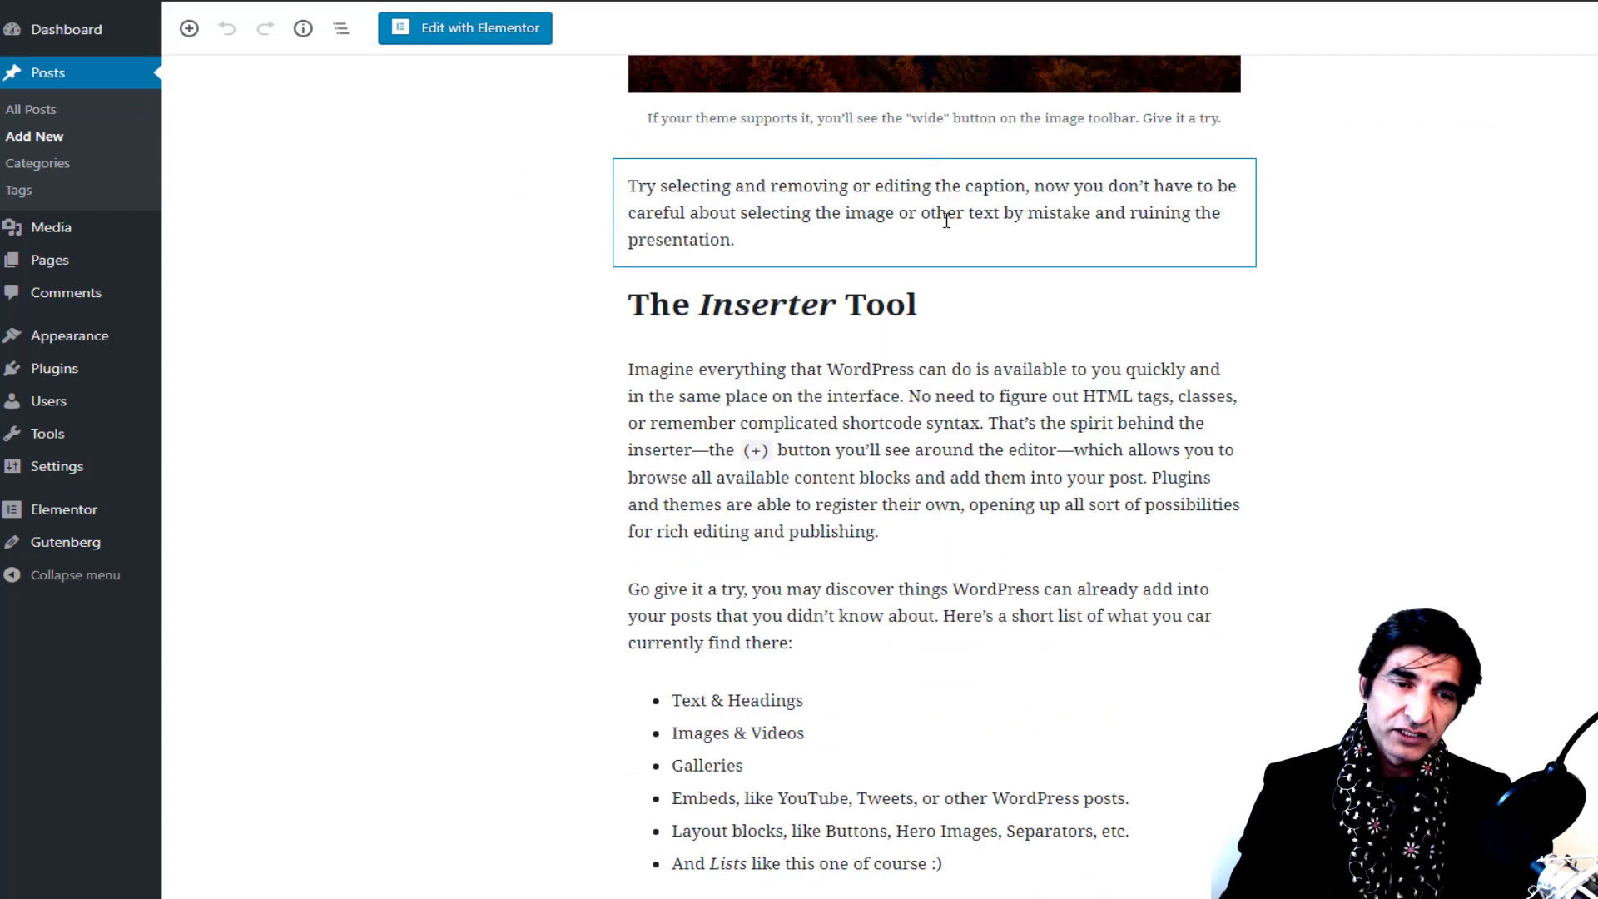
# Step: Try to move the paragraph about editing the caption below the "The Inserter Tool" heading
pyautogui.click(897, 181)
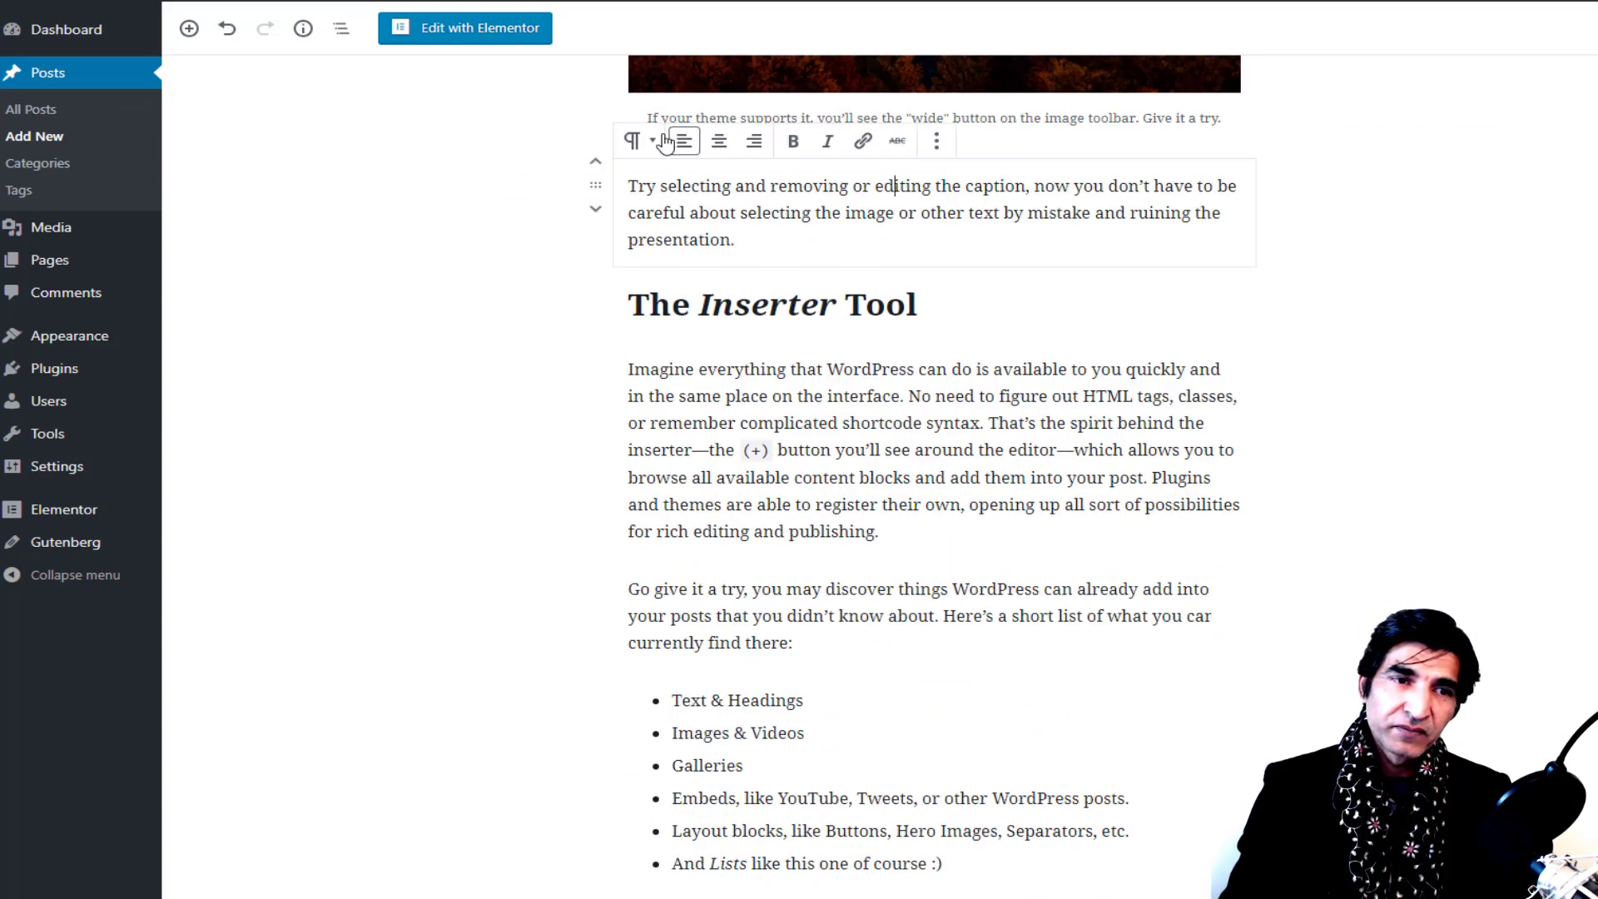
pyautogui.moveTo(598, 182)
pyautogui.moveTo(598, 182); pyautogui.dragTo(694, 333)
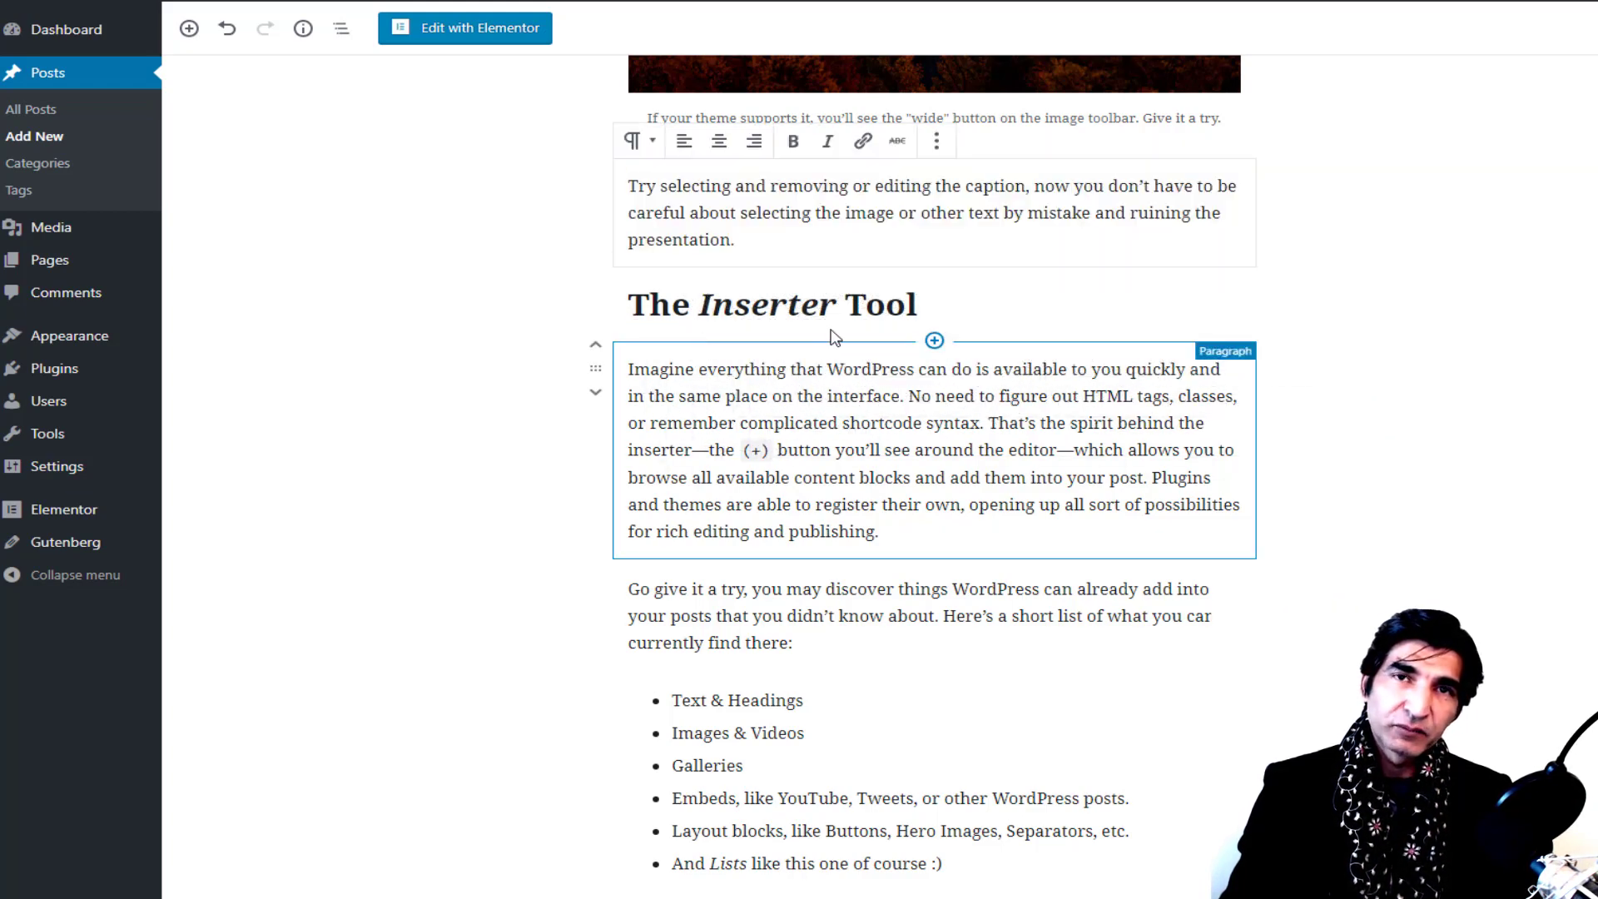
# Step: Examine the demo post's image galleries, full-wide image, Vimeo embed and closing pullquote
pyautogui.scroll(-12, 846, 346)
pyautogui.scroll(-15, 866, 352)
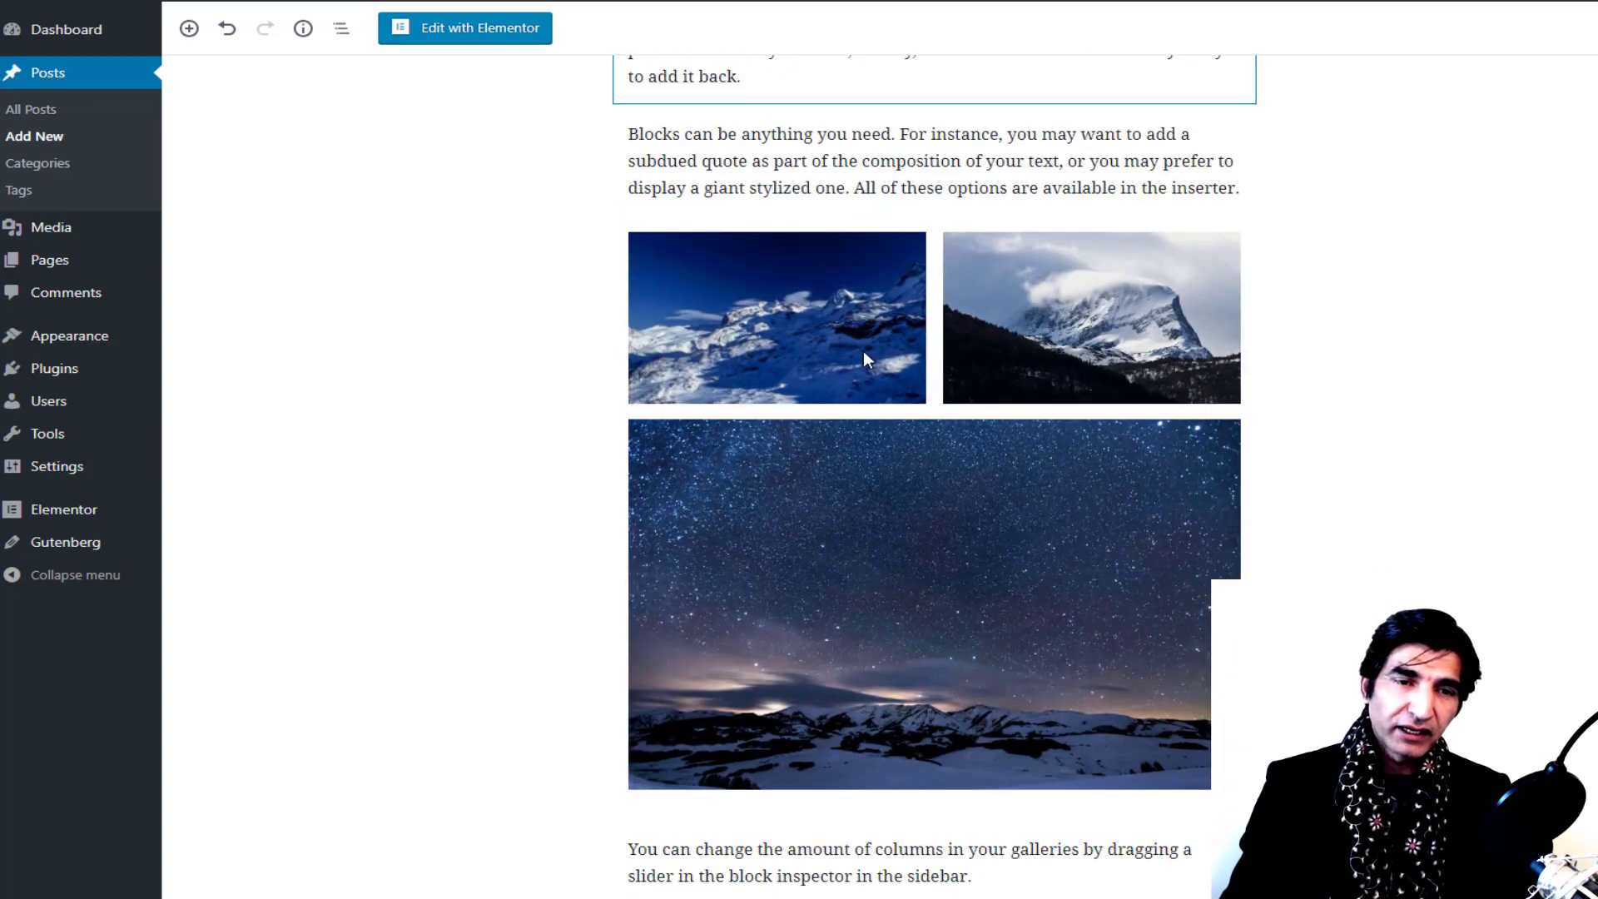
pyautogui.scroll(10, 866, 353)
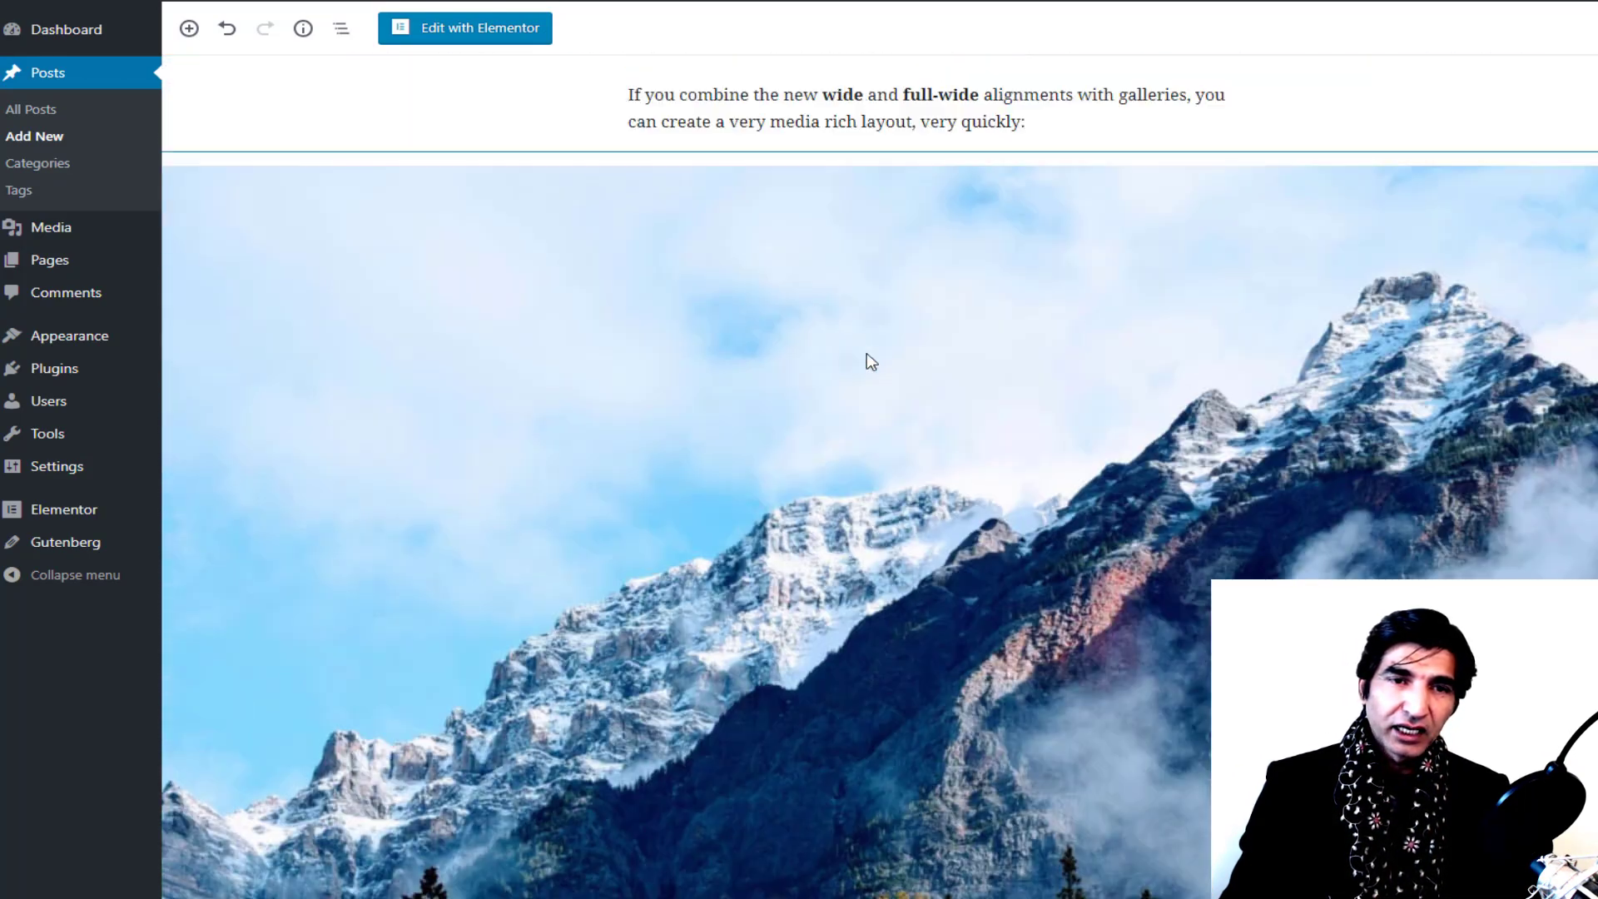
pyautogui.scroll(-5, 867, 353)
pyautogui.scroll(-10, 866, 353)
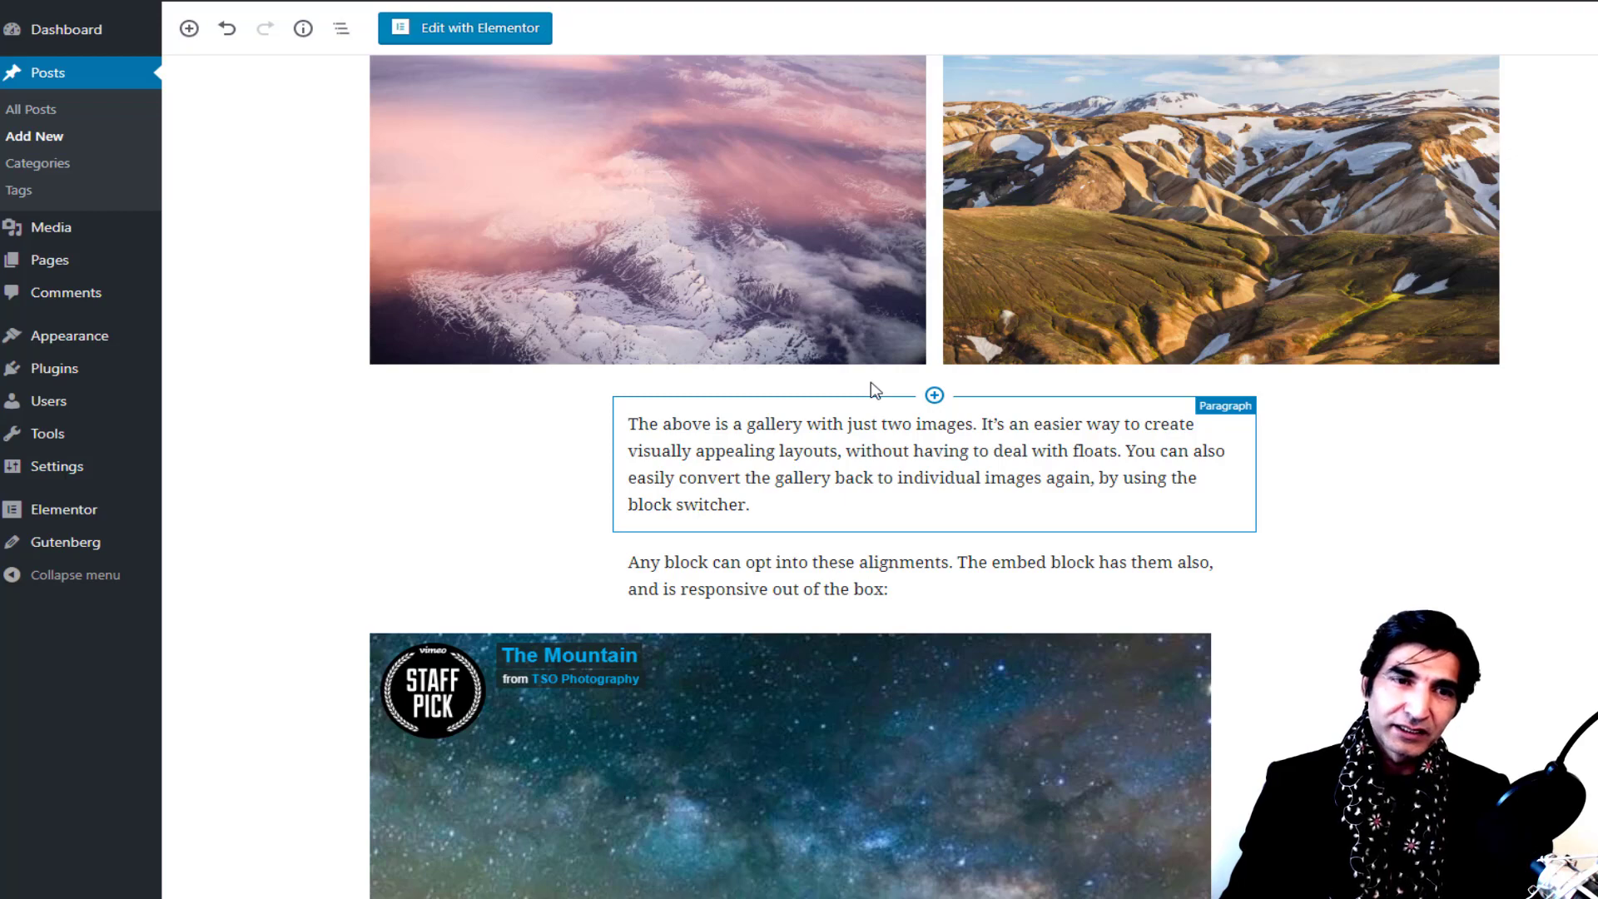
pyautogui.scroll(3, 870, 387)
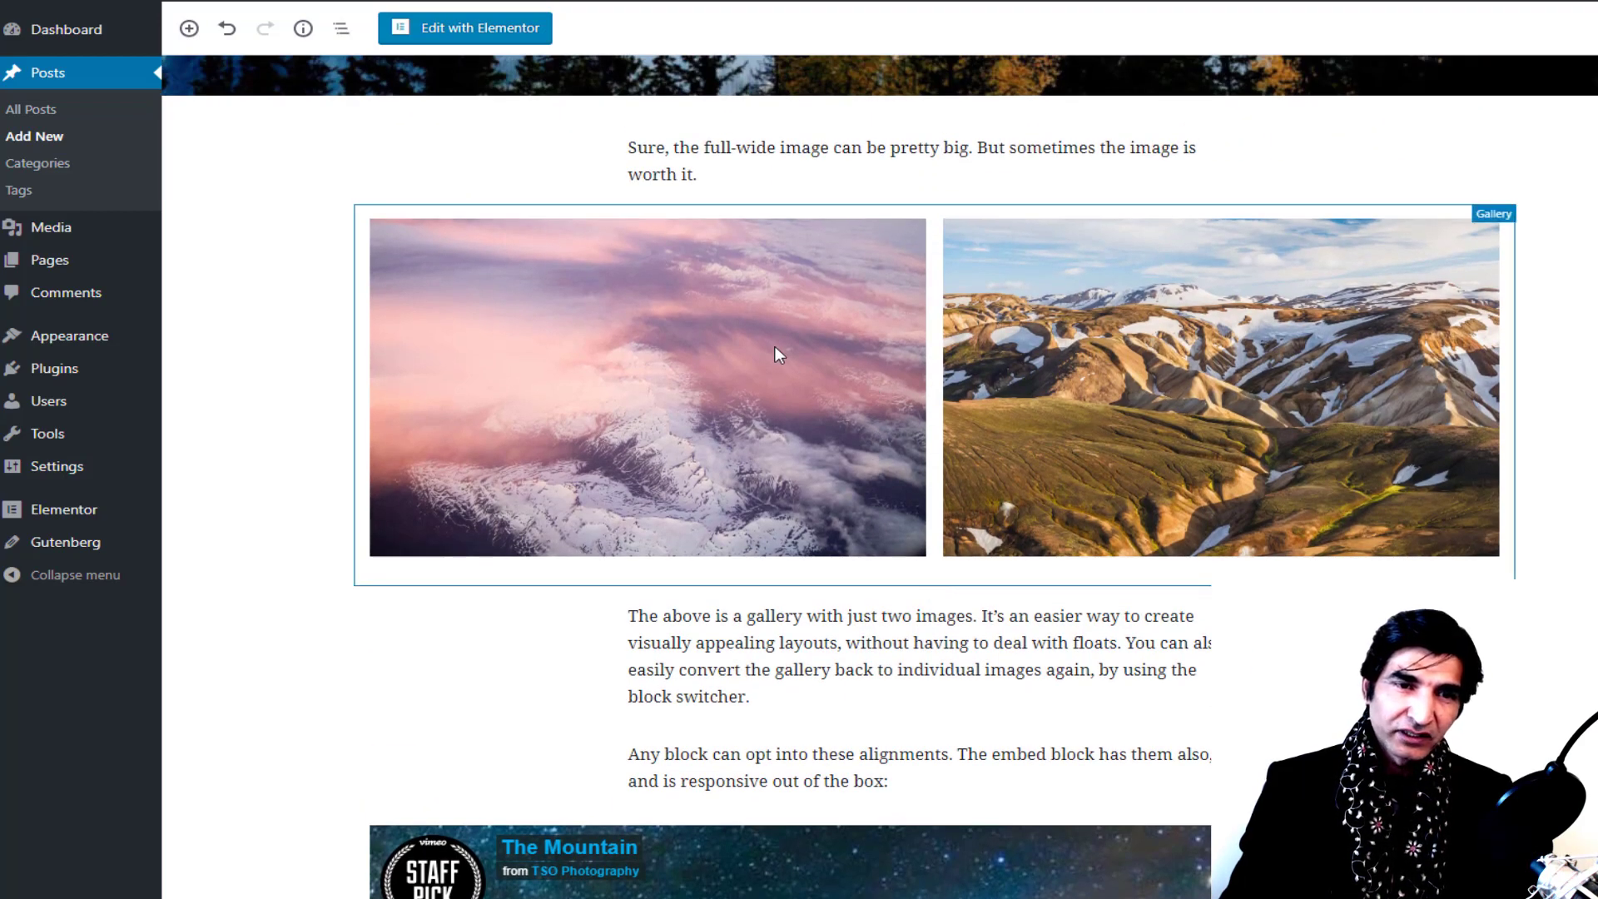
pyautogui.scroll(-12, 774, 347)
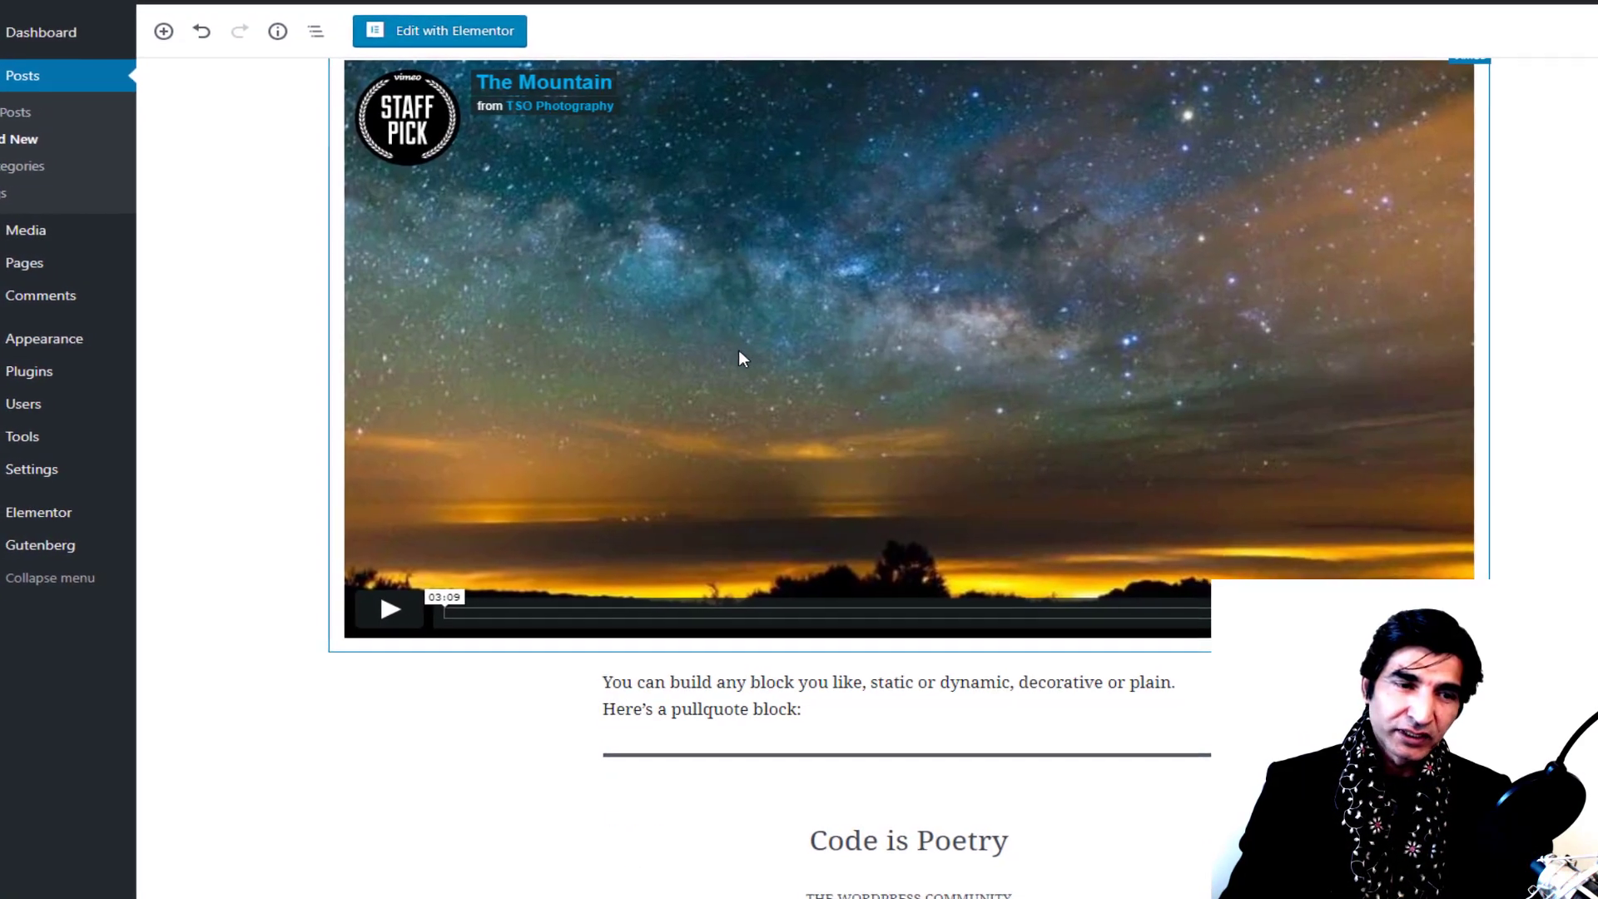
pyautogui.scroll(-4, 600, 333)
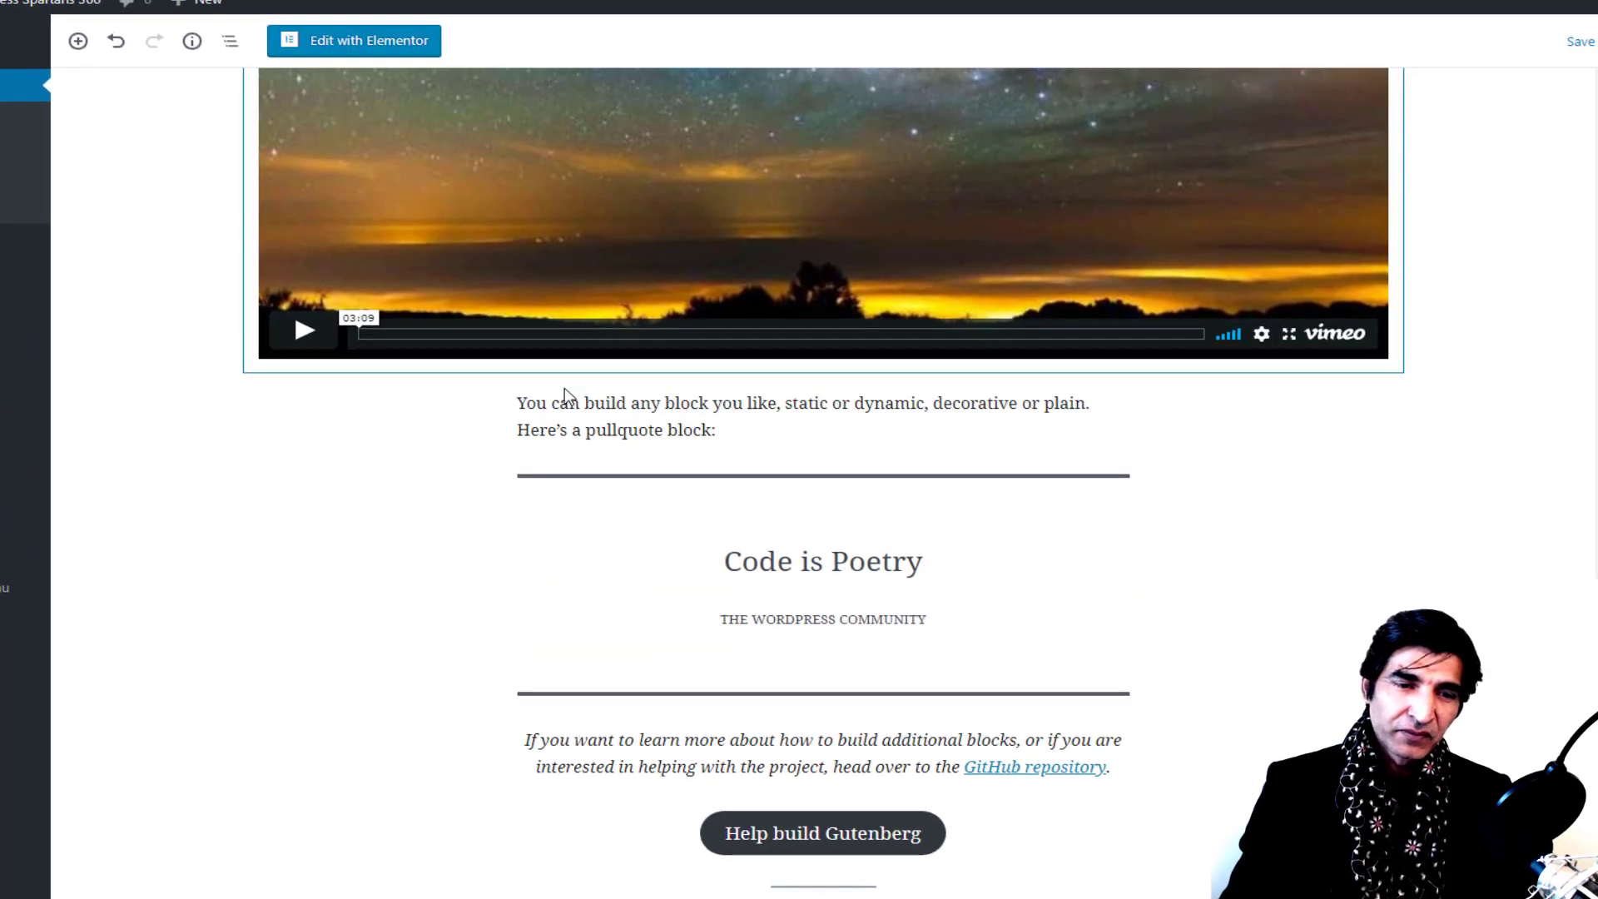
# Step: Set the main color of the "Code is Poetry" pullquote to yellow
pyautogui.click(789, 556)
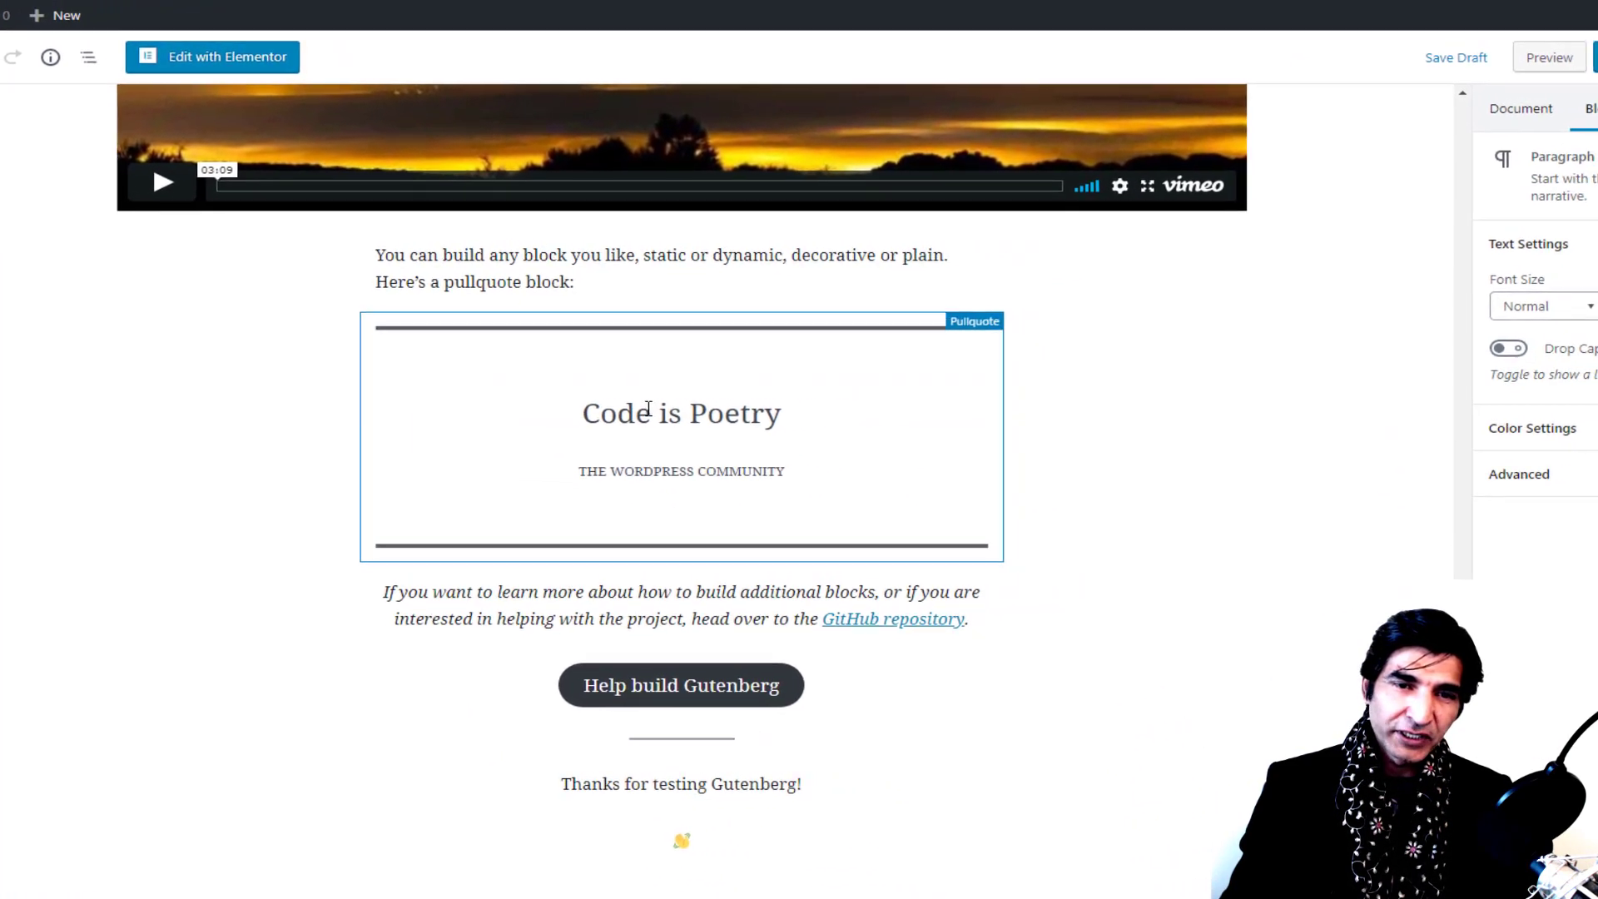
pyautogui.click(648, 408)
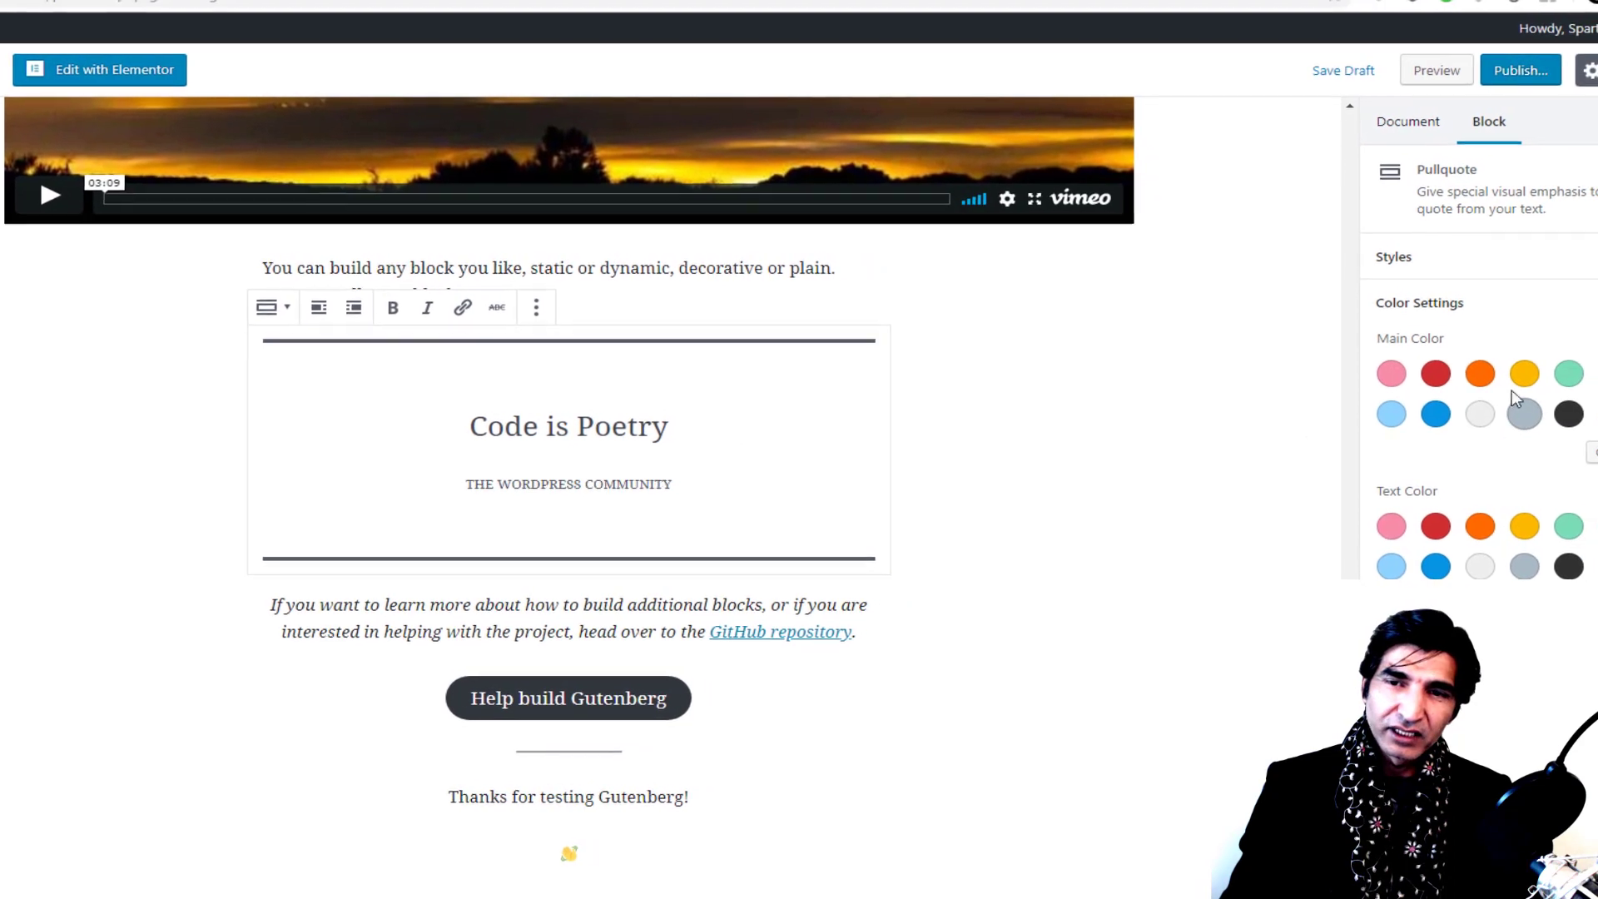
pyautogui.click(1524, 373)
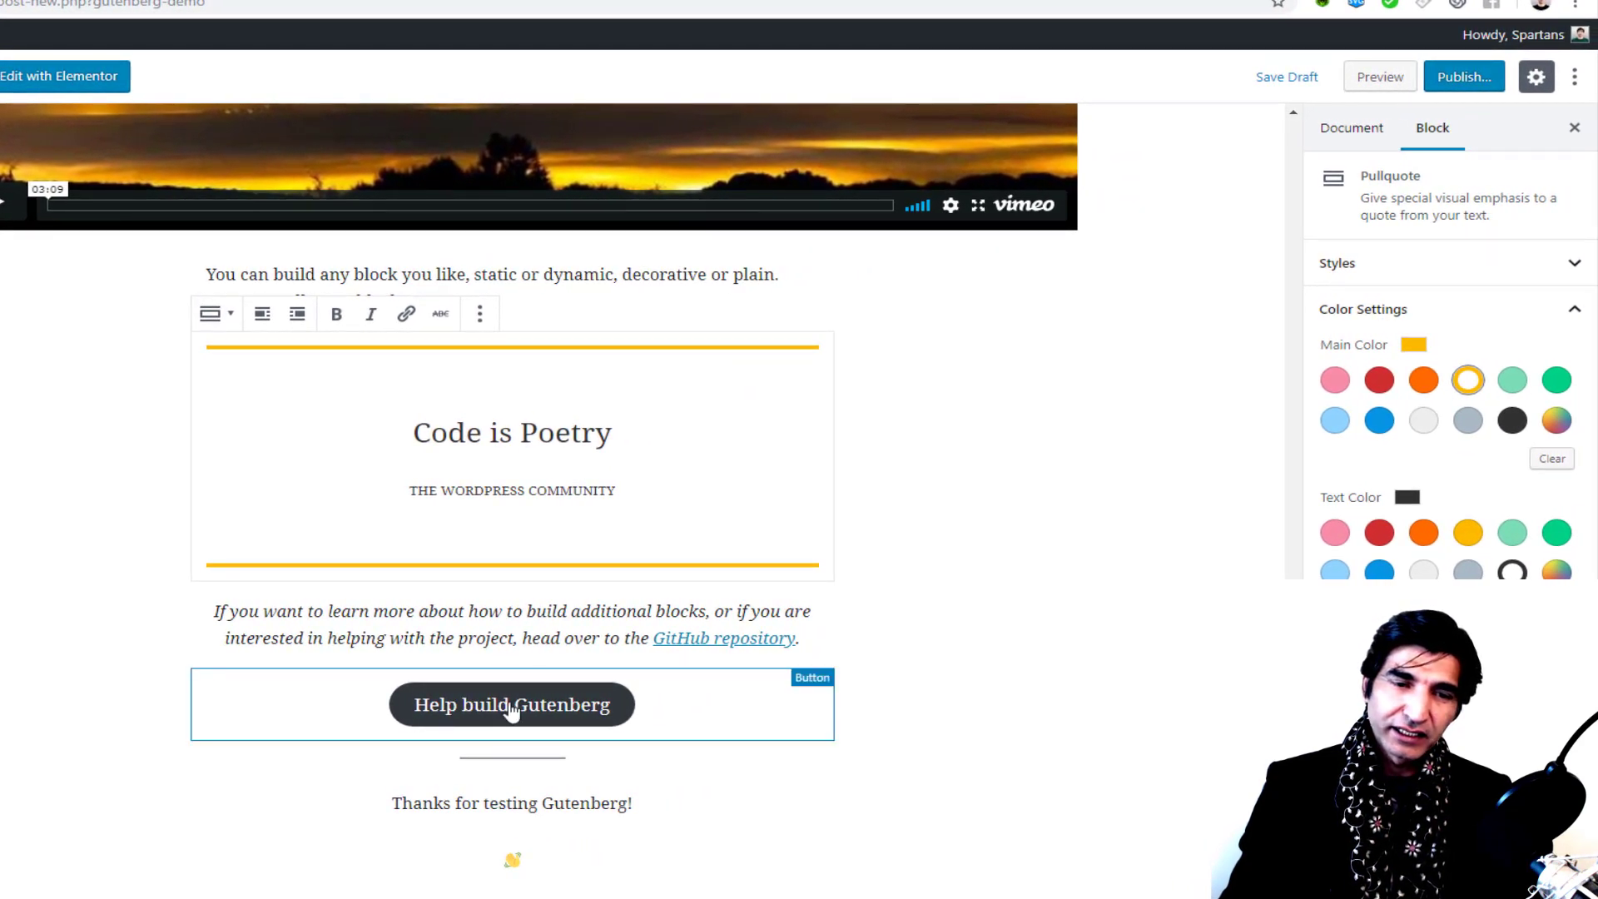
# Step: Compare the block settings offered for the "Help build Gutenberg" button, the pullquote, the surrounding paragraphs and the Vimeo embed
pyautogui.click(511, 709)
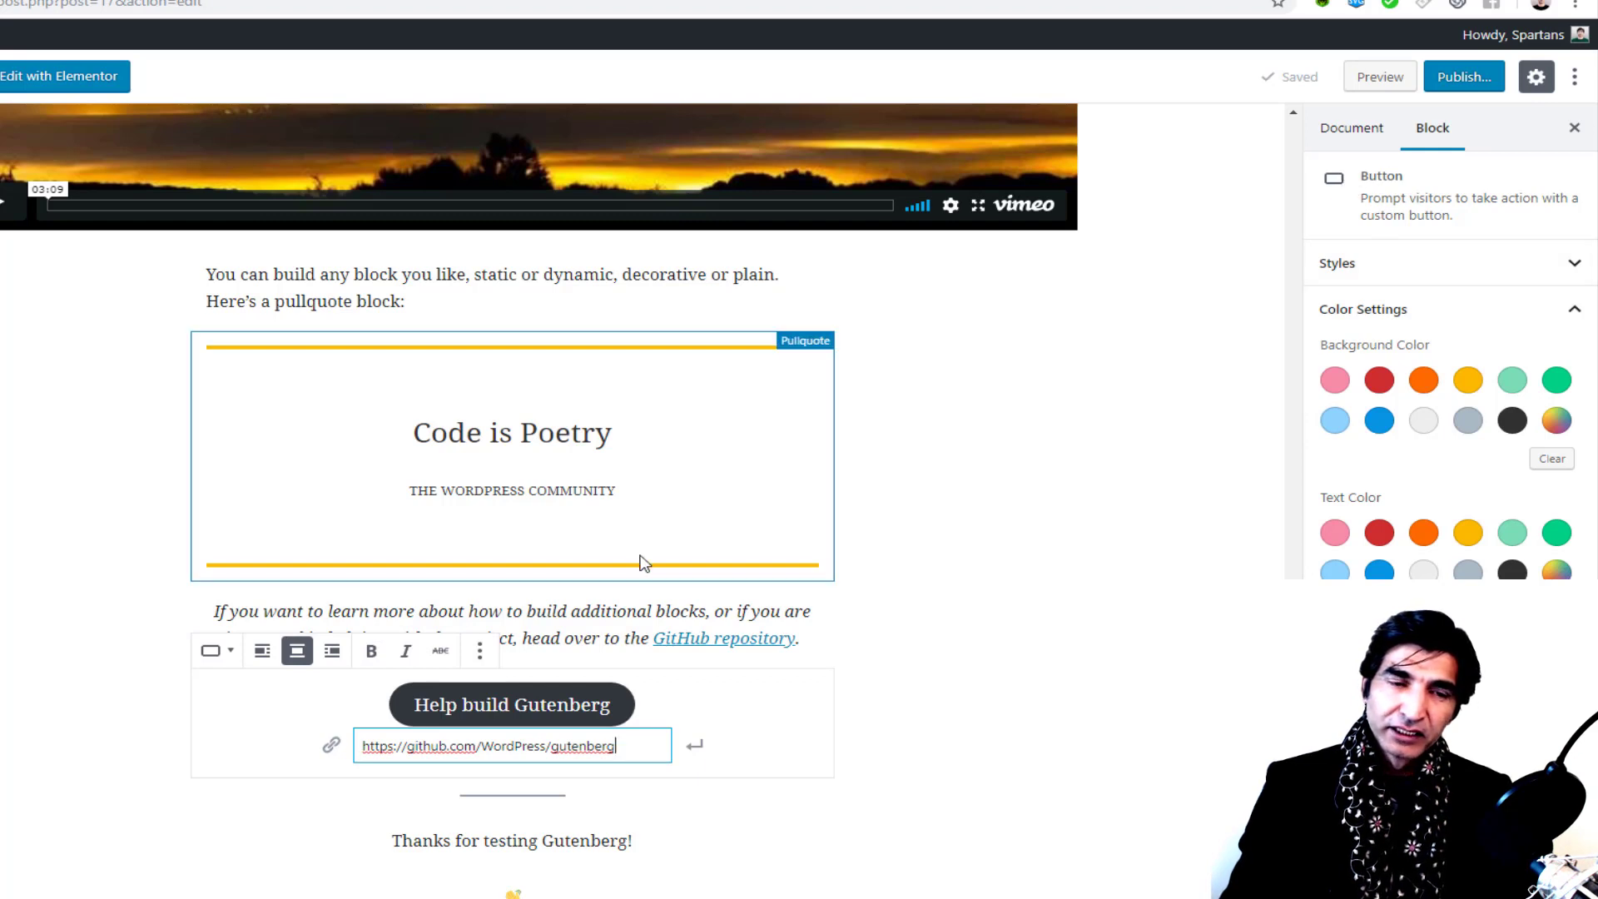
pyautogui.click(519, 409)
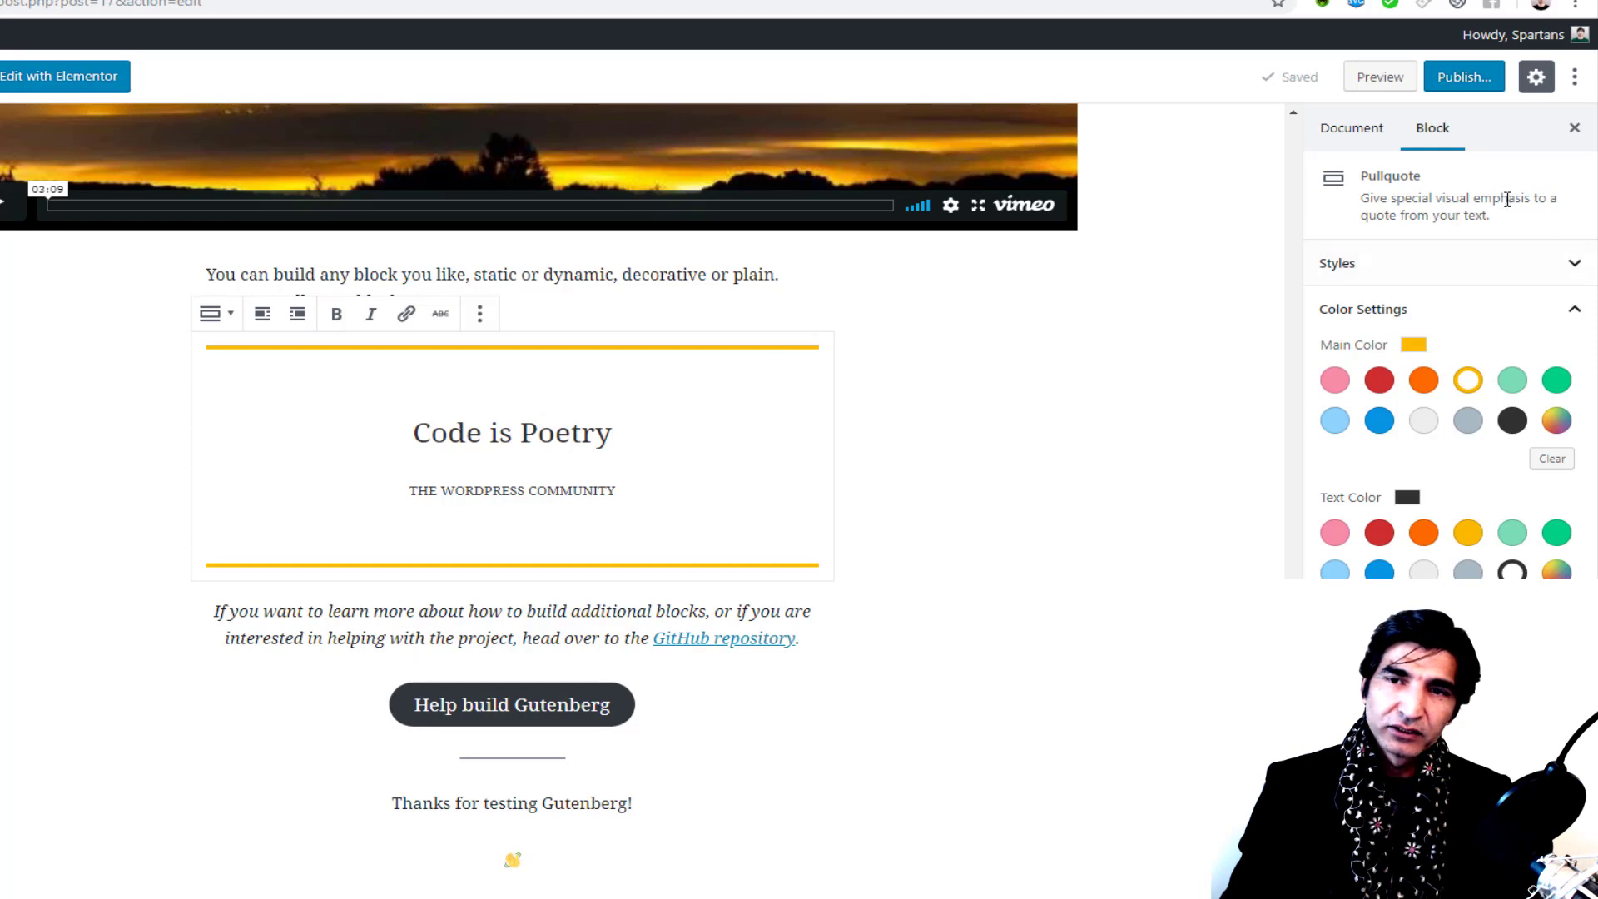
pyautogui.click(573, 276)
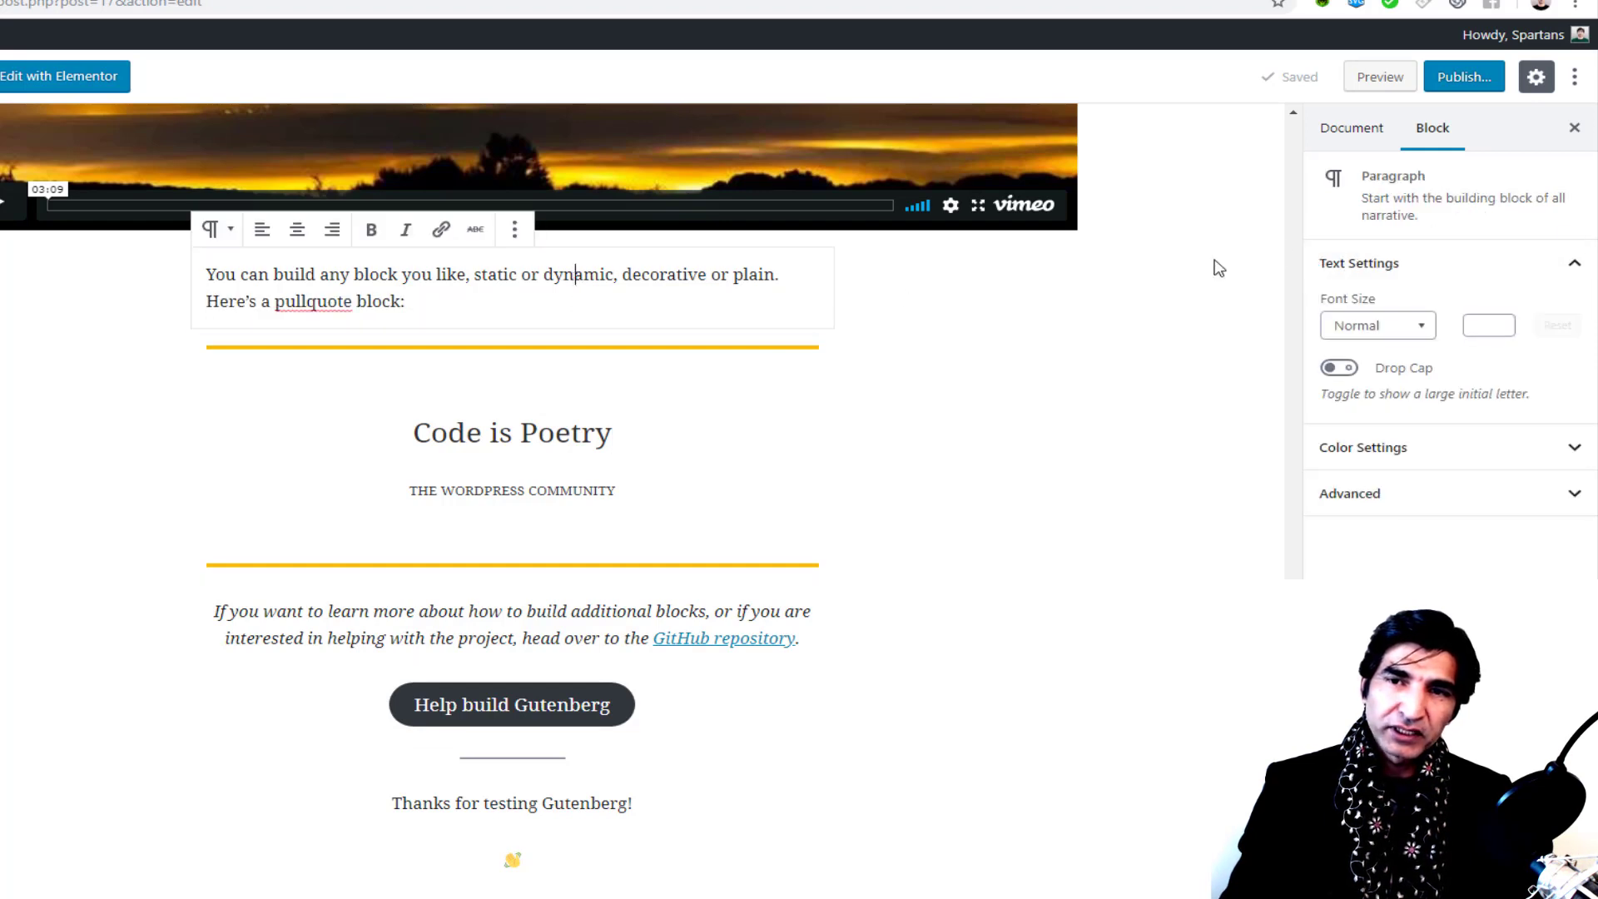
pyautogui.scroll(7, 692, 296)
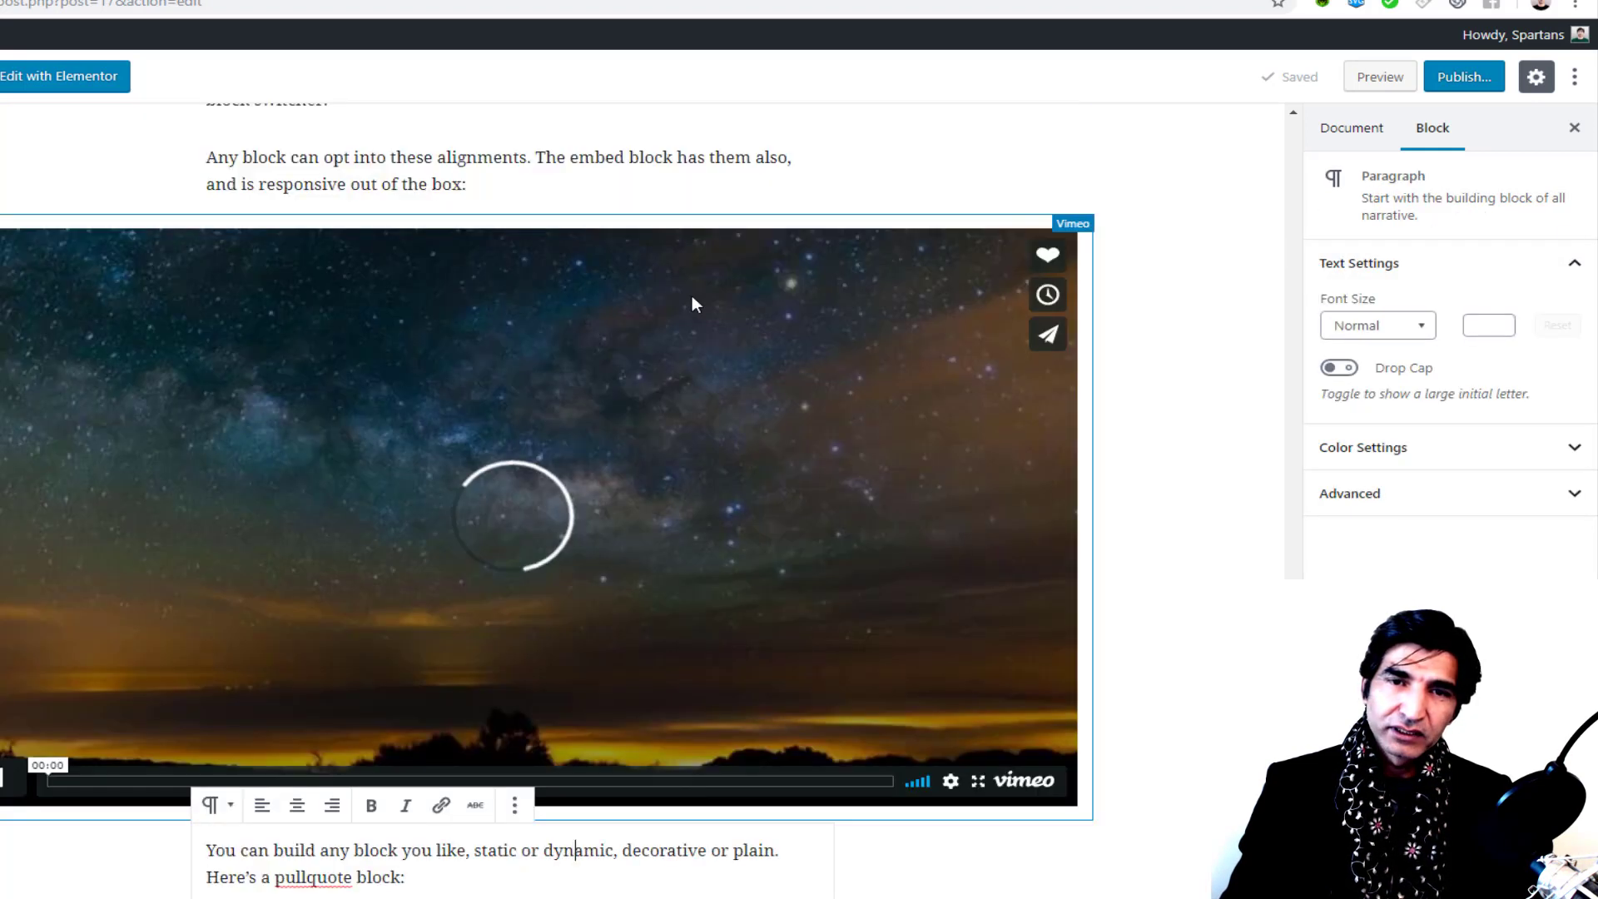
pyautogui.click(678, 222)
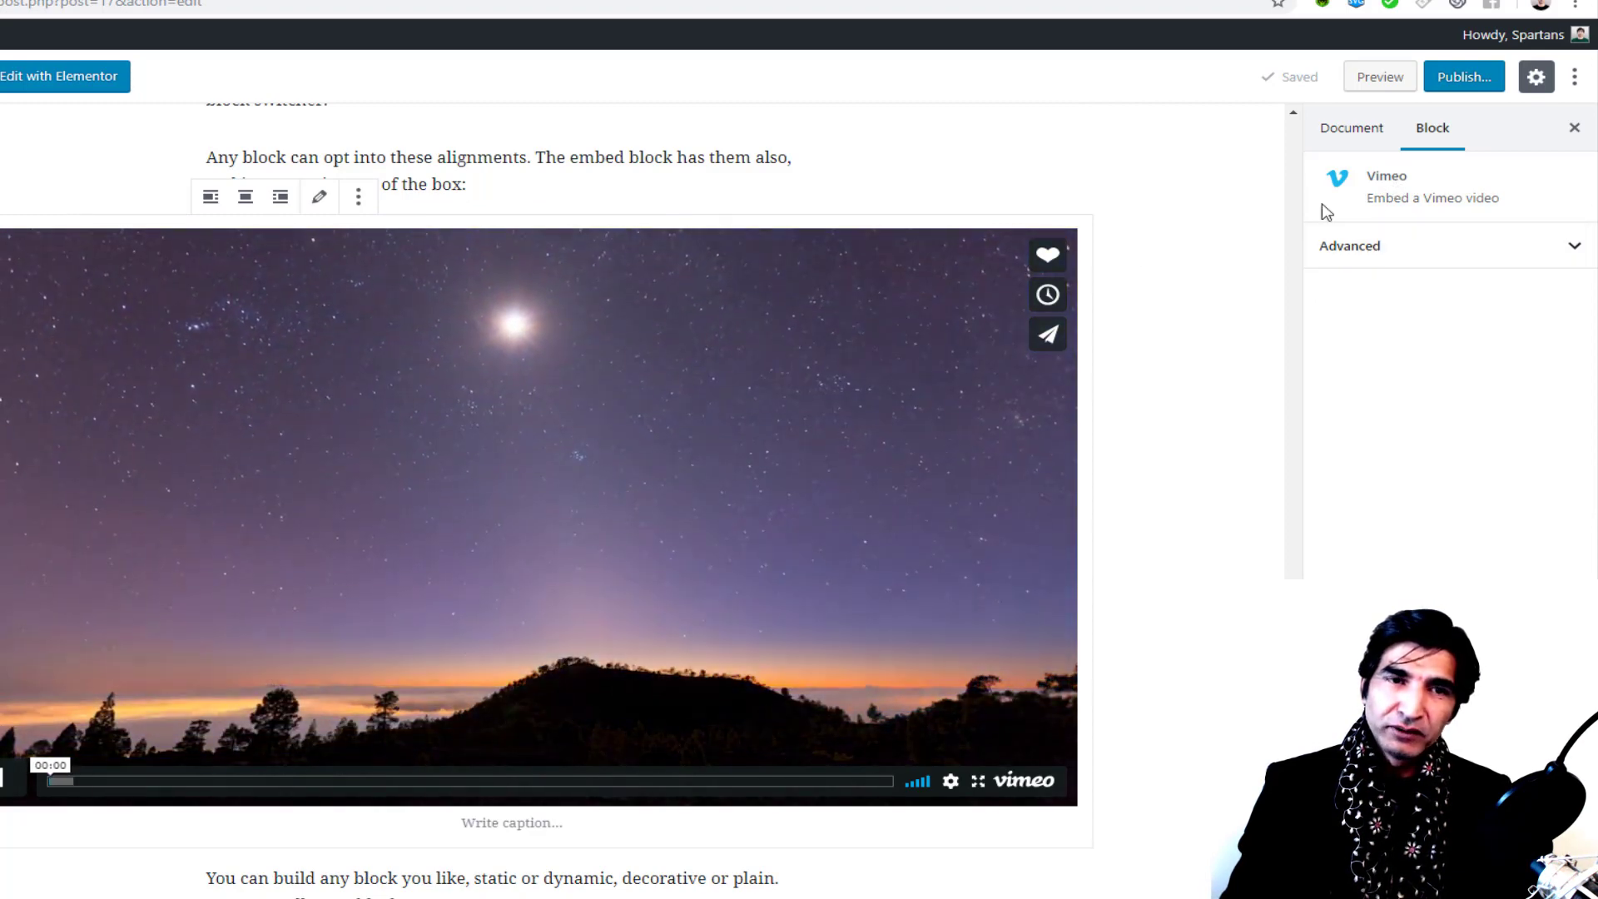
pyautogui.scroll(1, 673, 335)
pyautogui.click(12, 874)
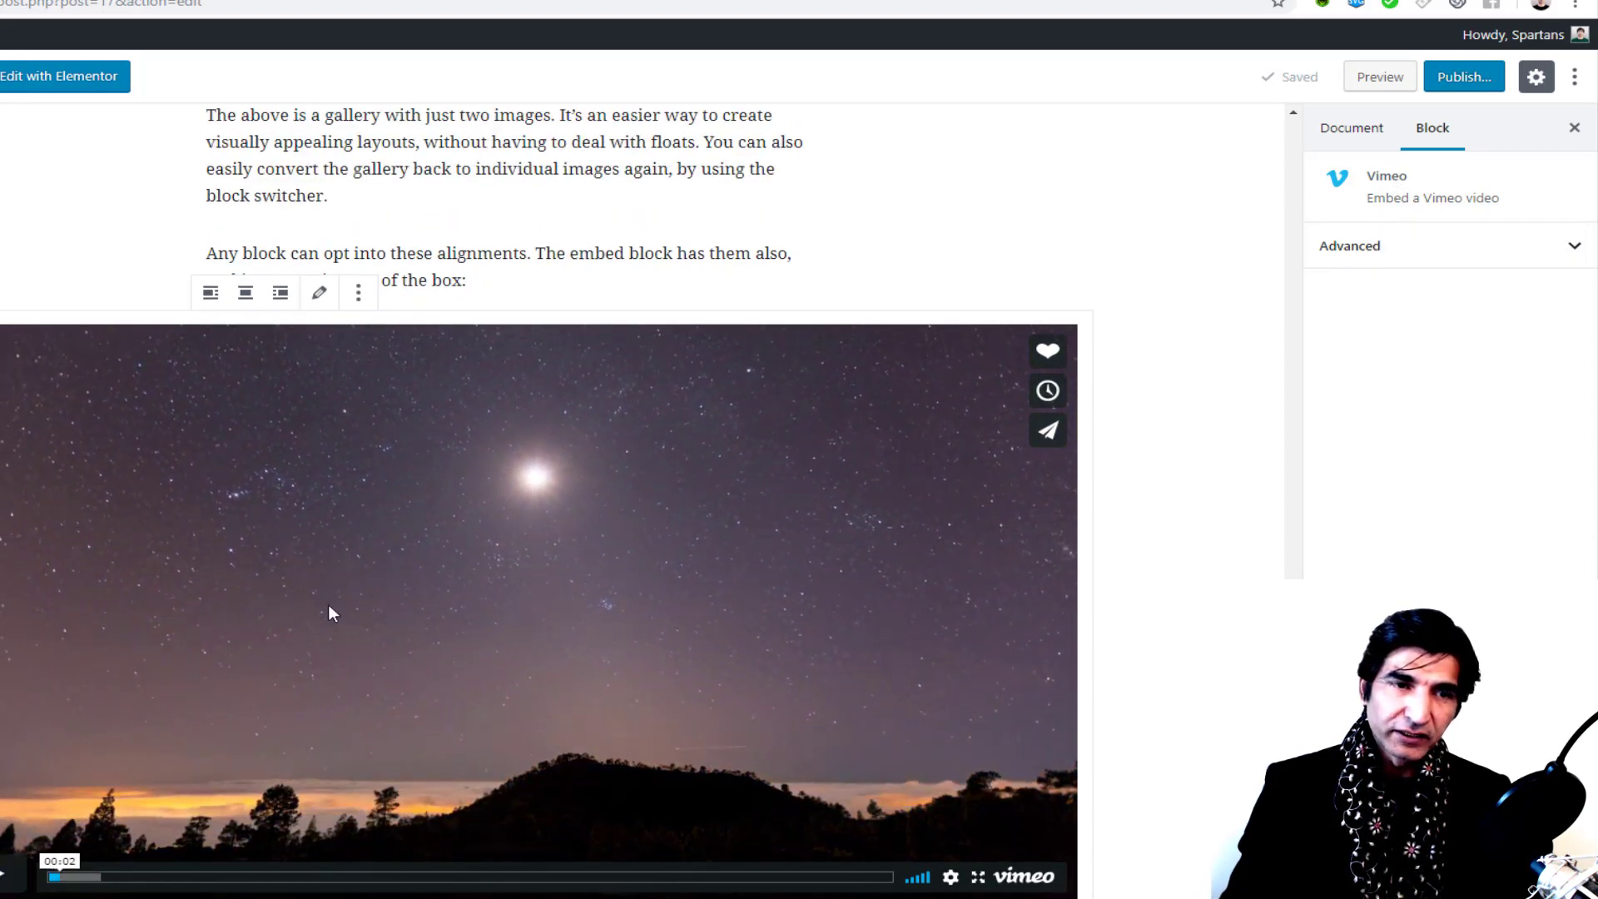
pyautogui.click(512, 225)
pyautogui.click(814, 285)
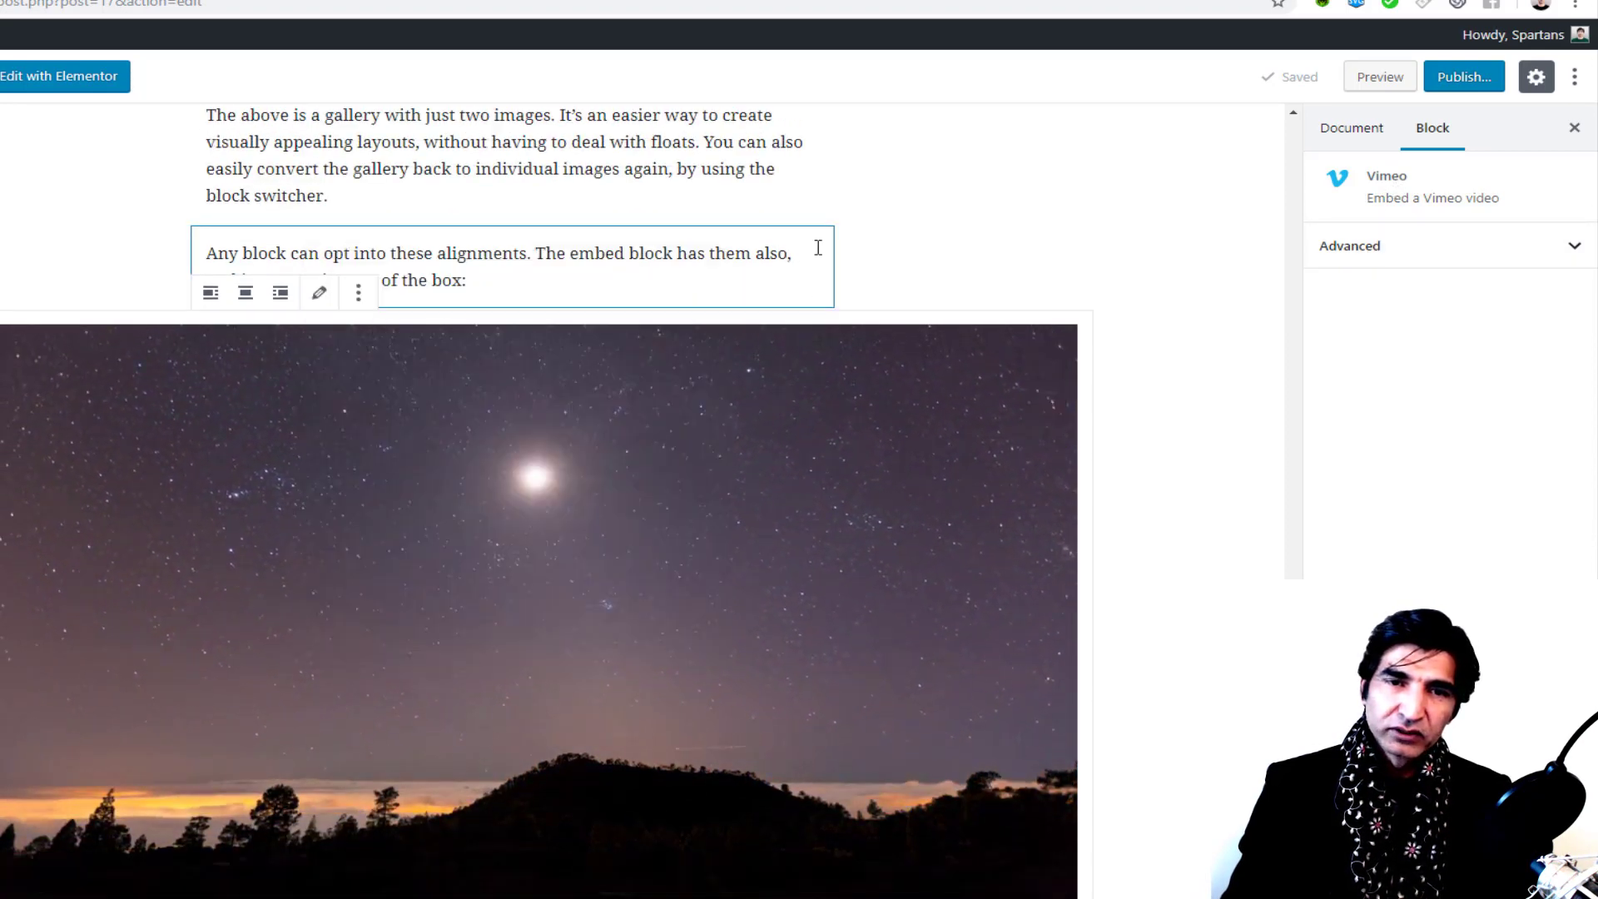
# Step: Turn image cropping off for the two-image gallery to compare the thumbnails, and turn it back on
pyautogui.scroll(3, 936, 250)
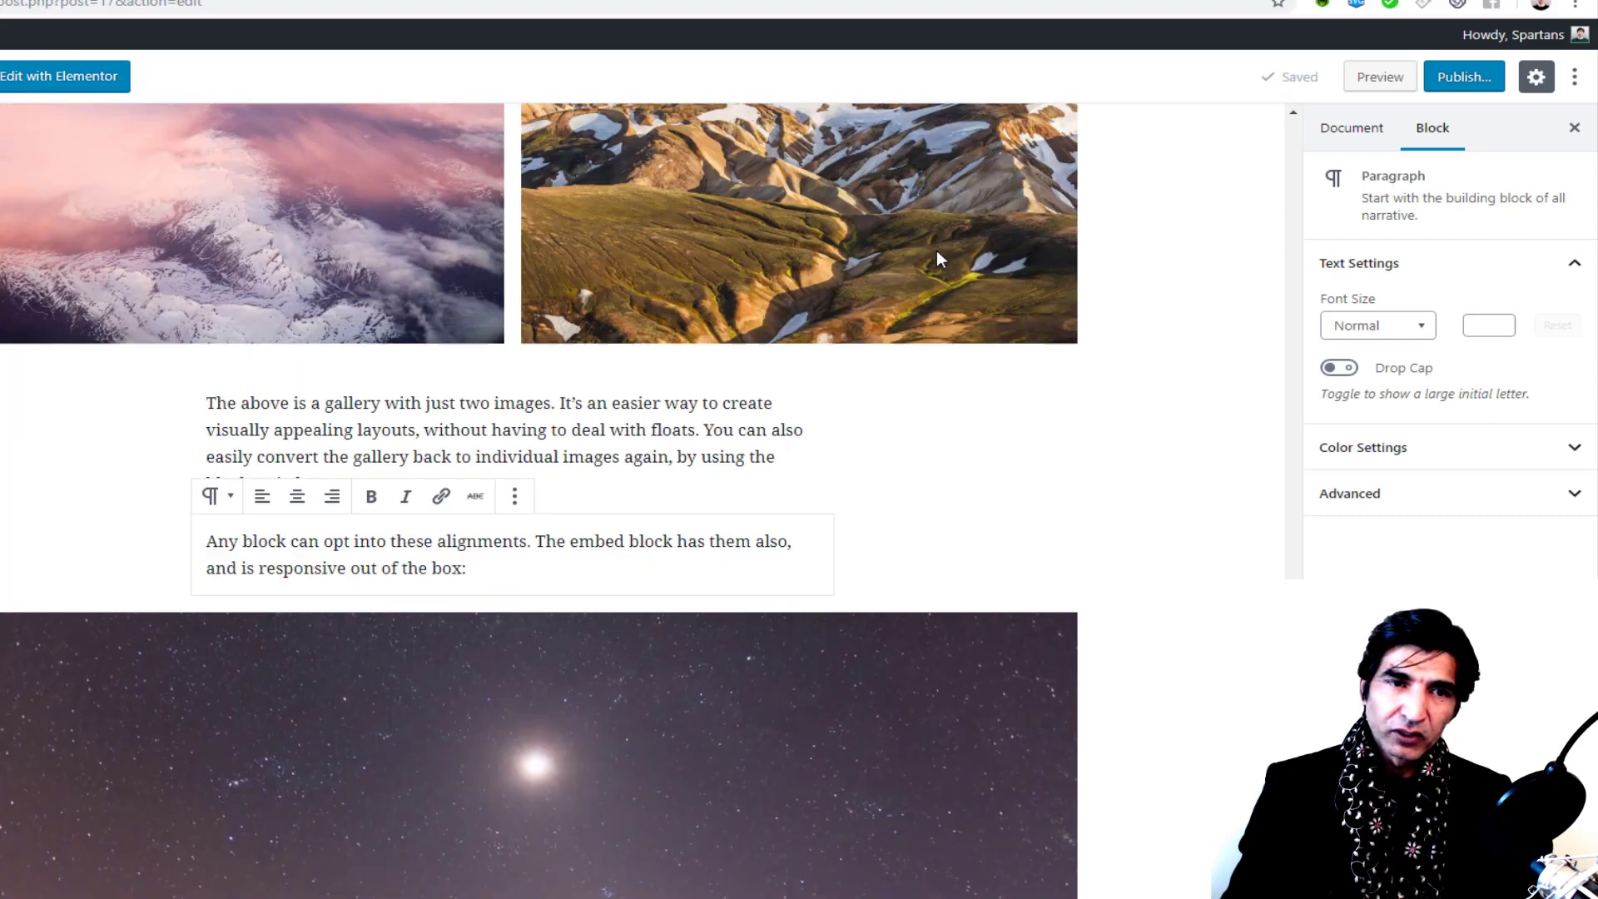
pyautogui.scroll(2, 620, 279)
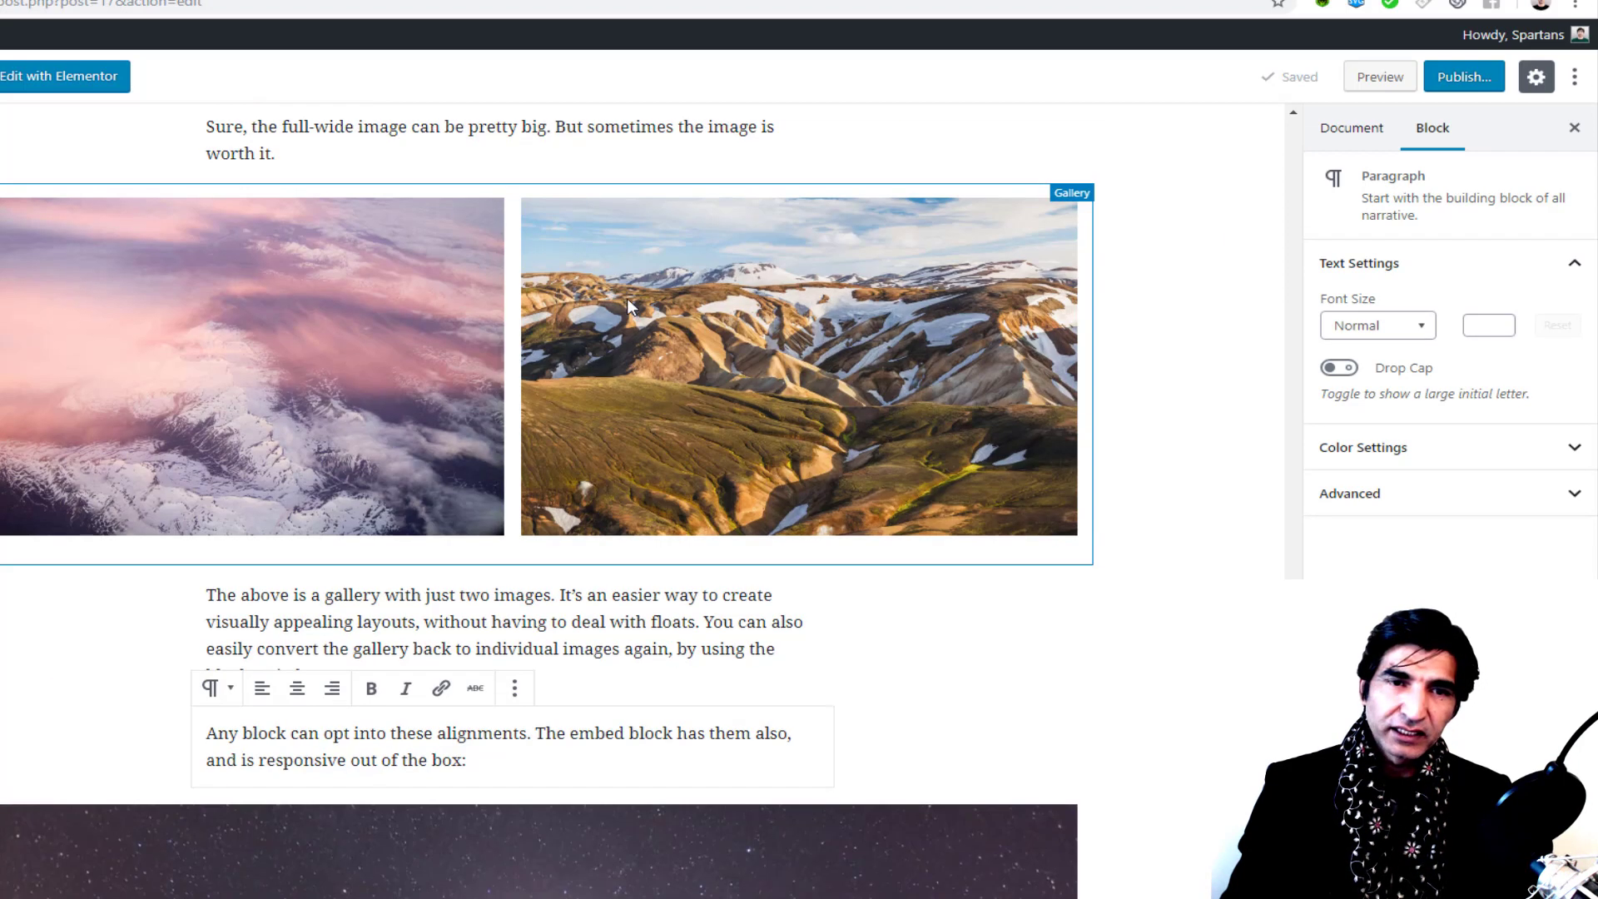
pyautogui.click(722, 204)
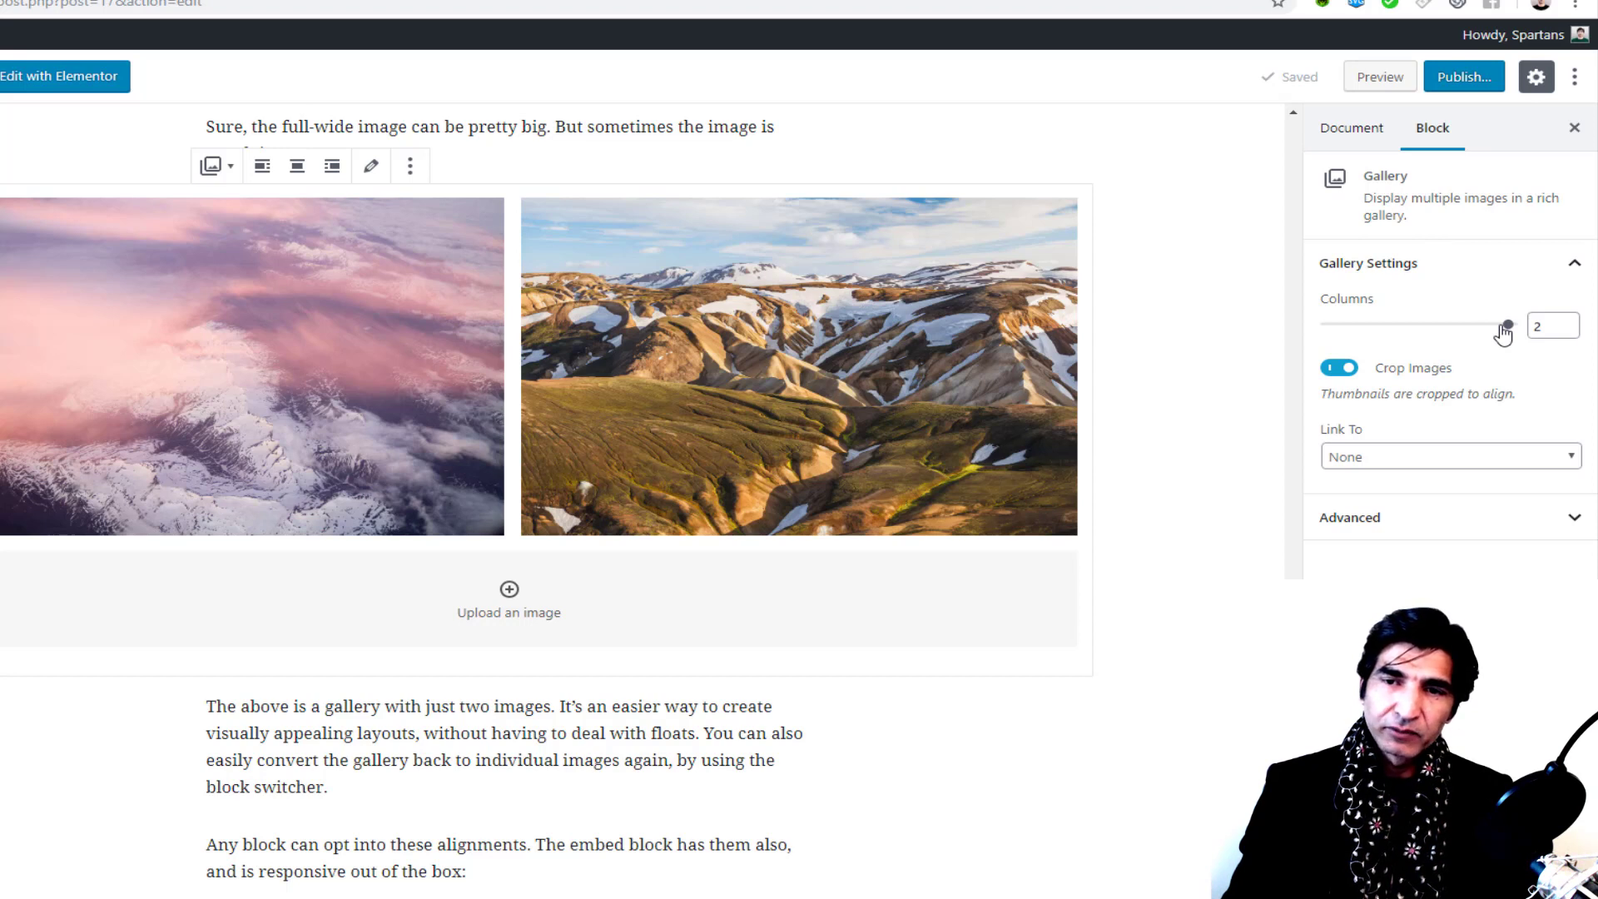
pyautogui.click(1338, 371)
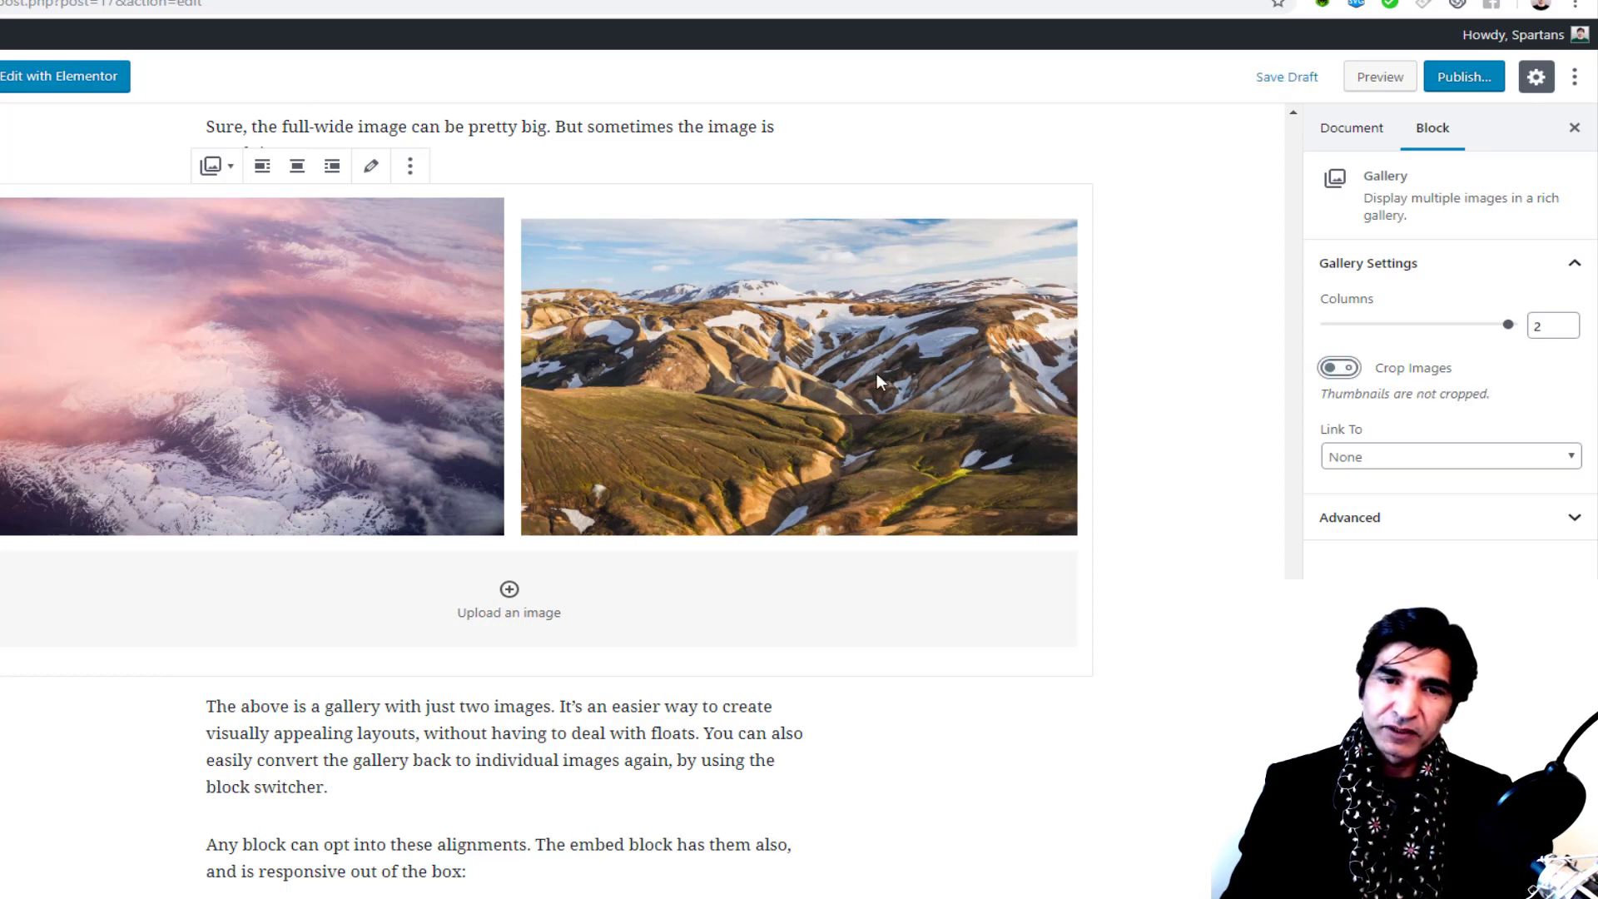
pyautogui.click(1350, 372)
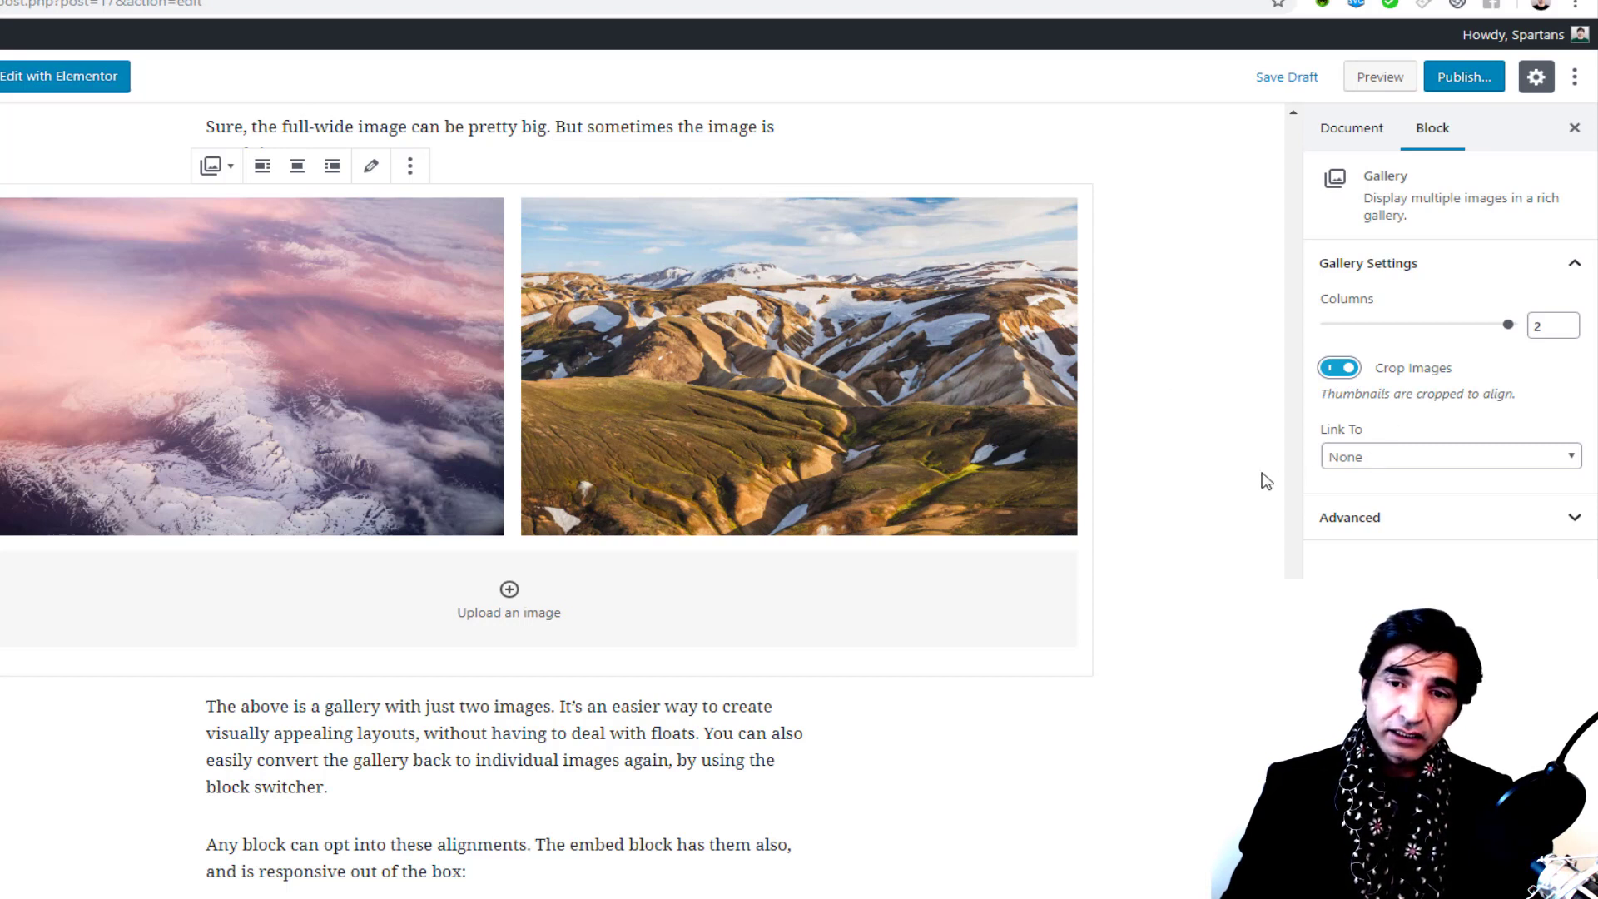
# Step: Examine the two-image gallery's link options and its advanced CSS class setting, and return to the video and pullquote
pyautogui.click(1383, 458)
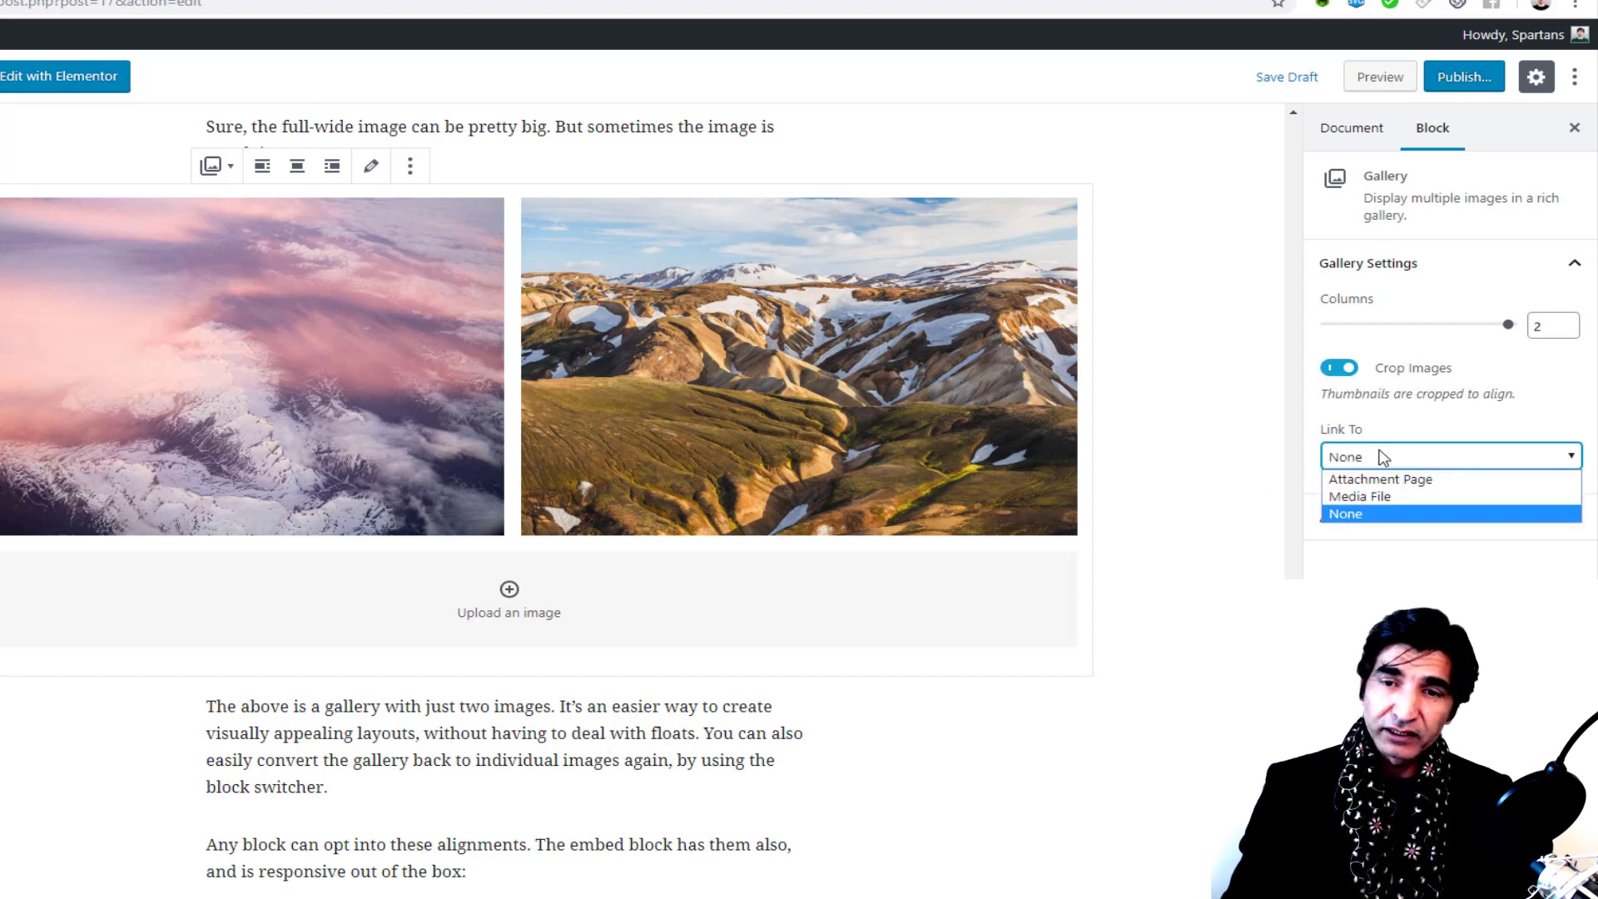
pyautogui.click(1384, 541)
pyautogui.click(1377, 534)
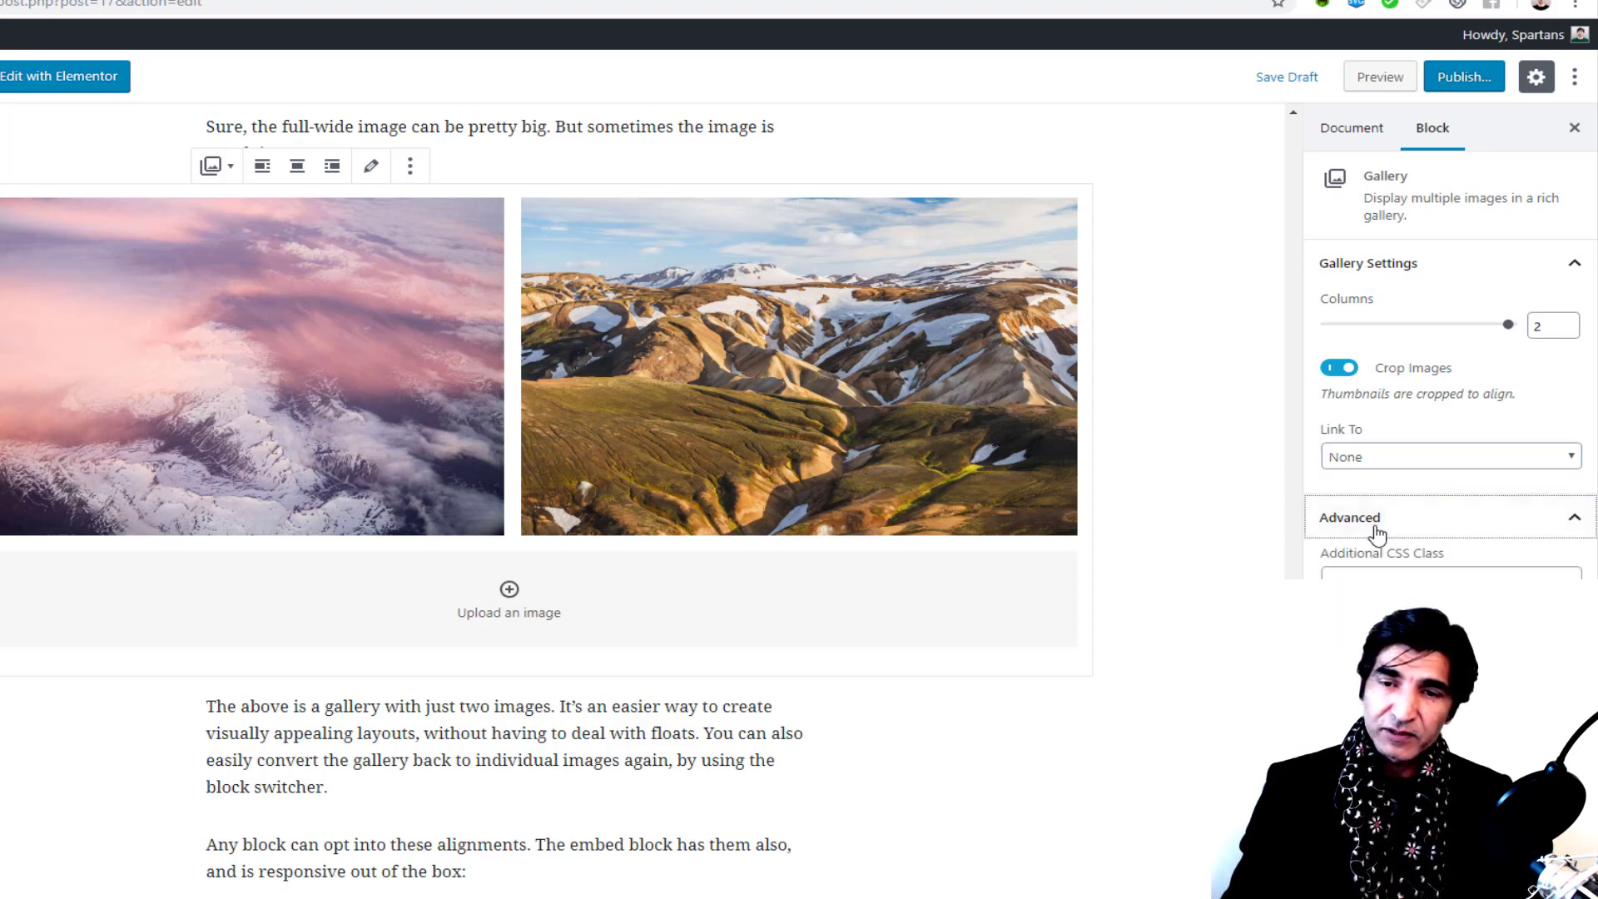
pyautogui.click(1386, 556)
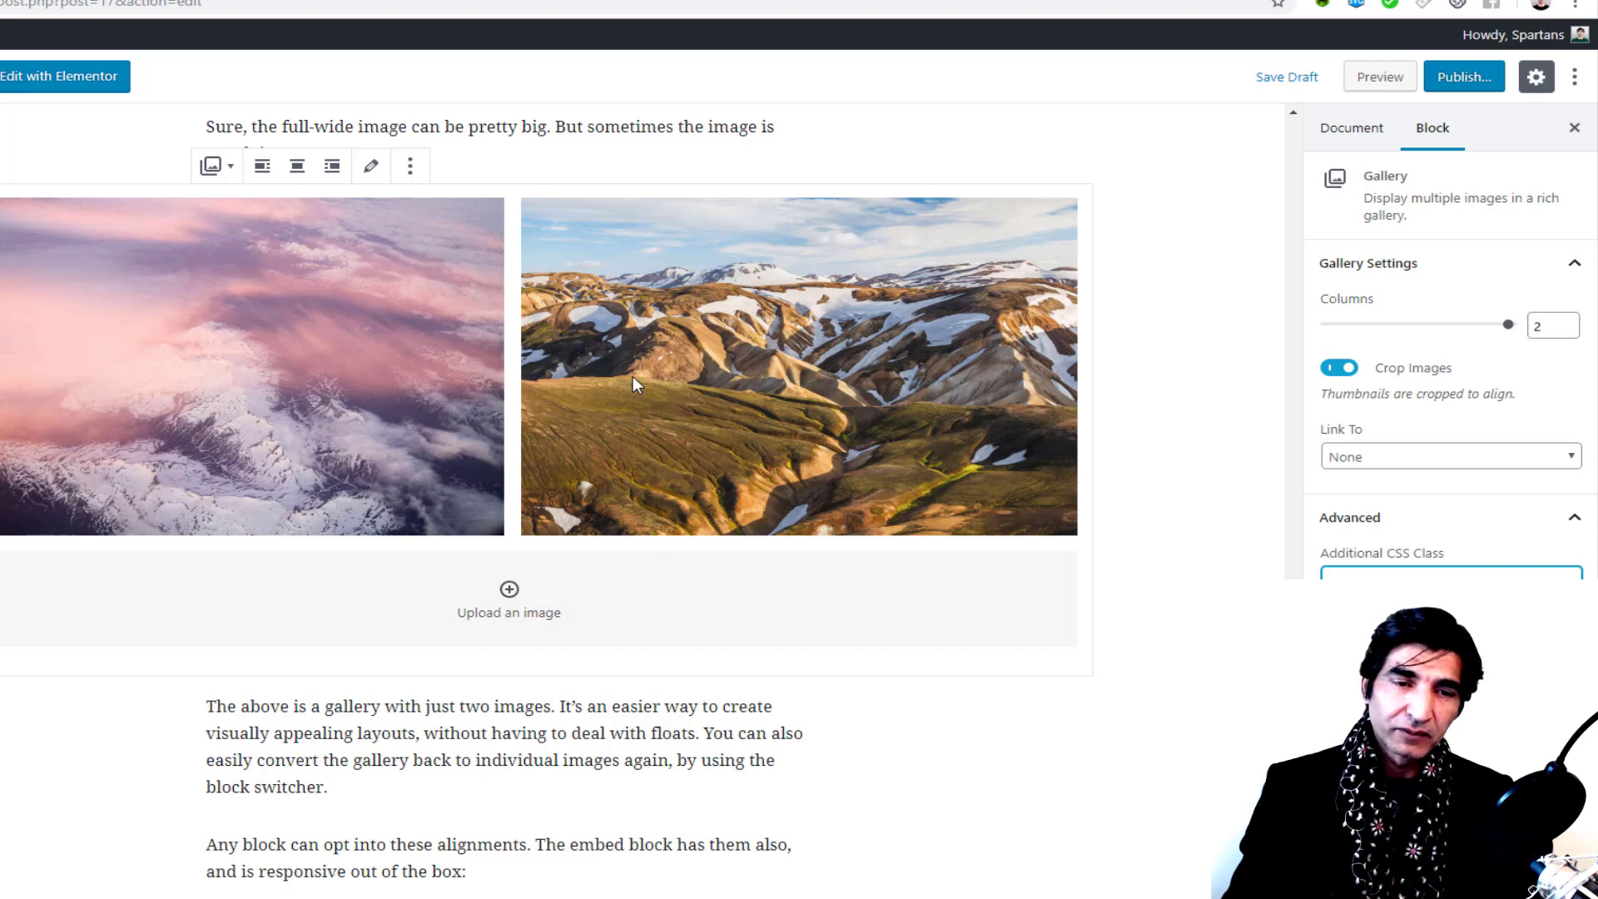
pyautogui.scroll(-6, 632, 384)
pyautogui.scroll(-9, 704, 496)
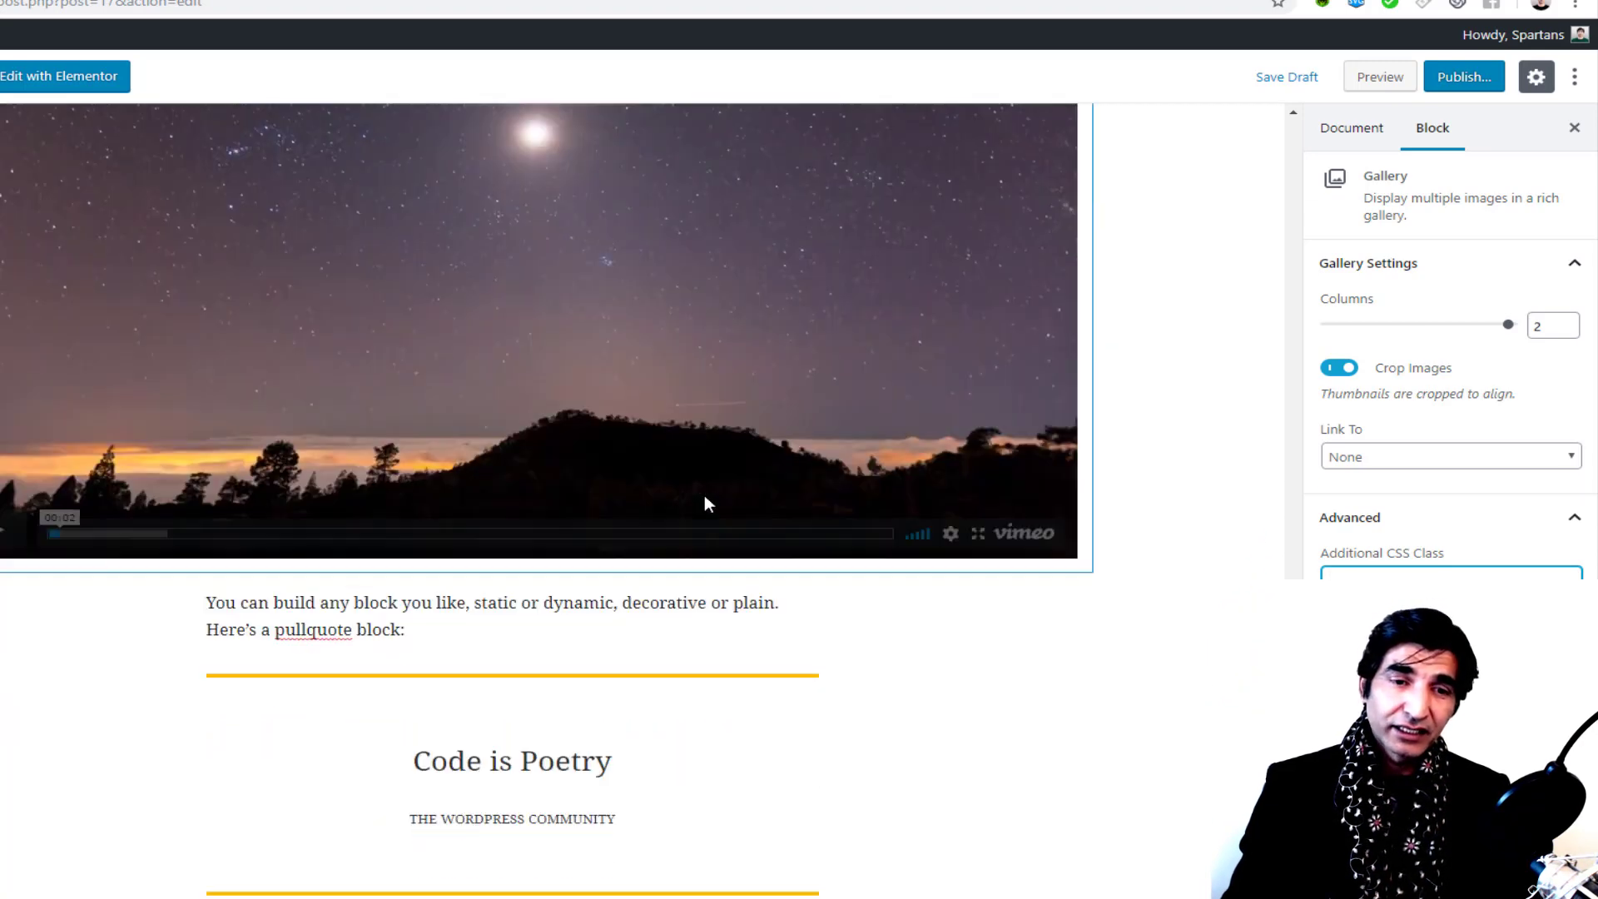